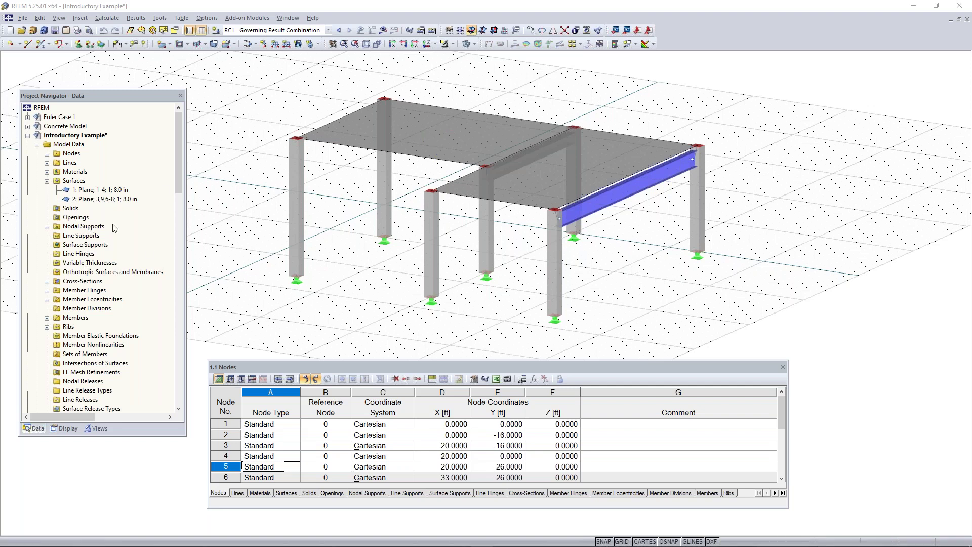
Step: Expand the cross-sections in the model data and highlight the W 18x50 section and surface 1 in the model
scroll(73, 225, down, 1)
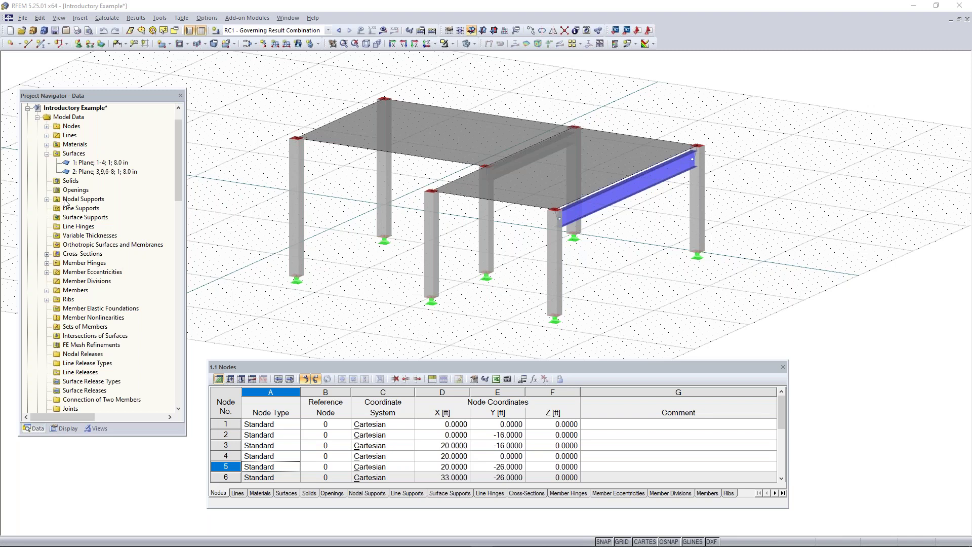
click(47, 126)
click(46, 126)
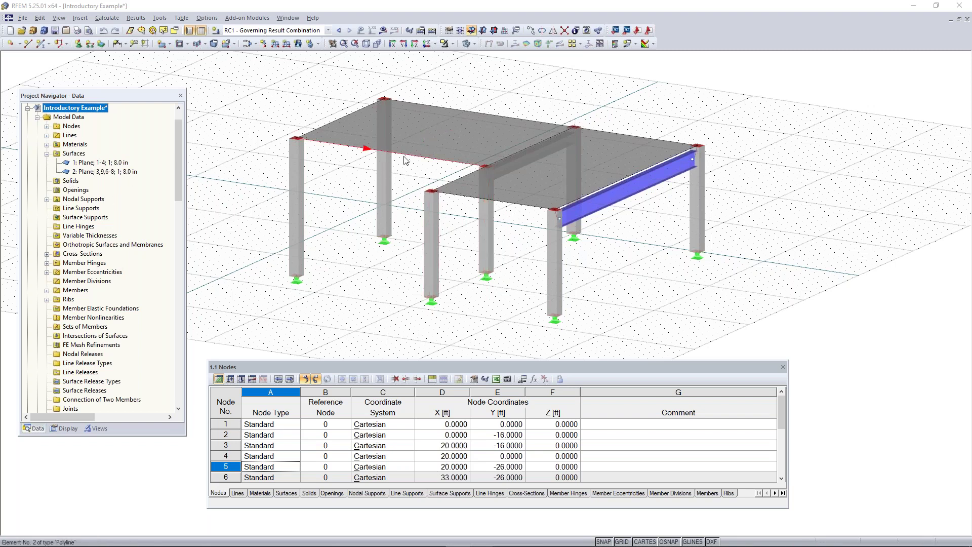
click(47, 254)
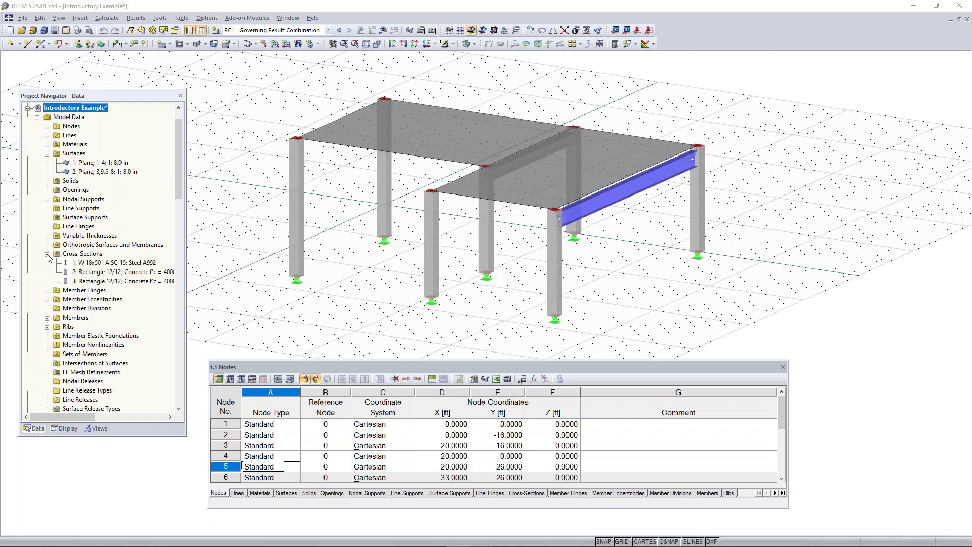
click(113, 267)
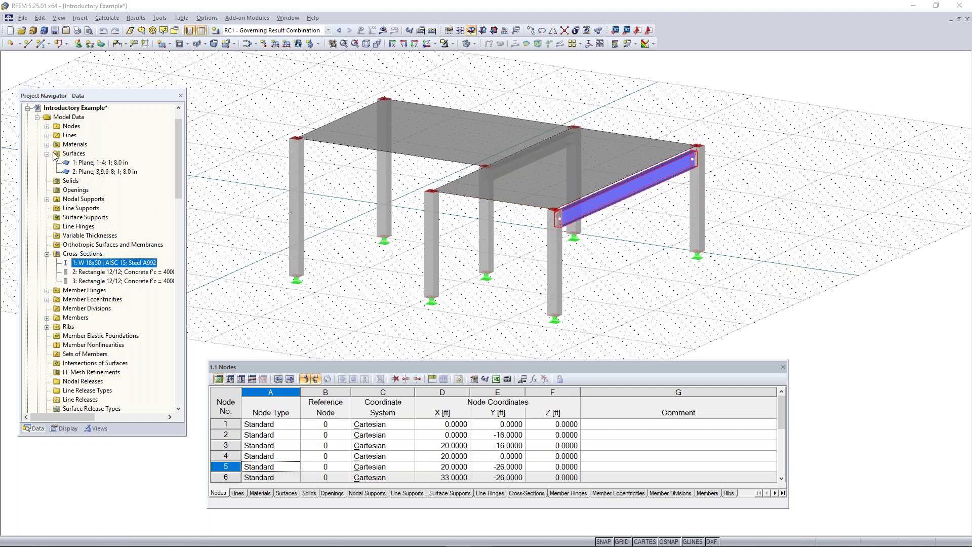
click(91, 163)
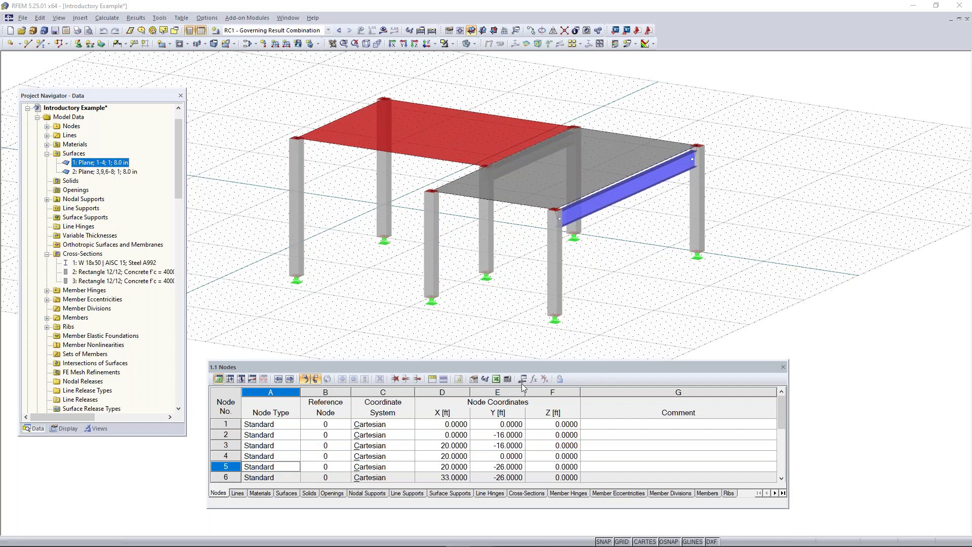
Step: Reposition the input table and view the lines and materials tables before returning to the nodes table
drag(491, 363, 521, 353)
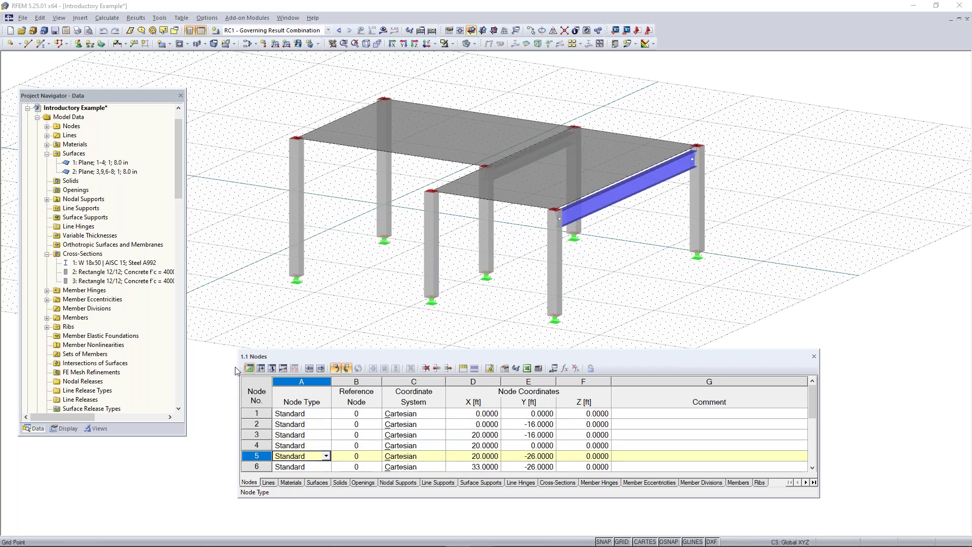
click(269, 484)
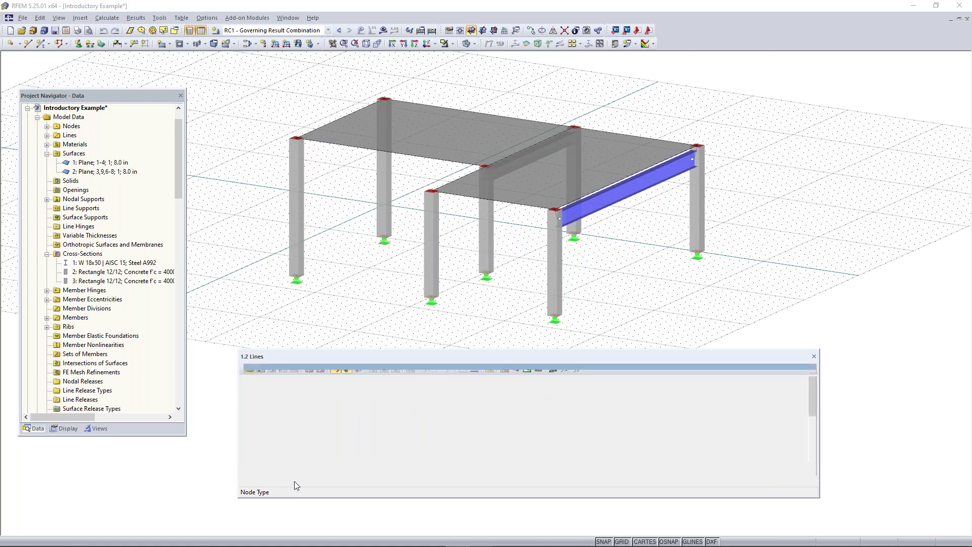
click(294, 483)
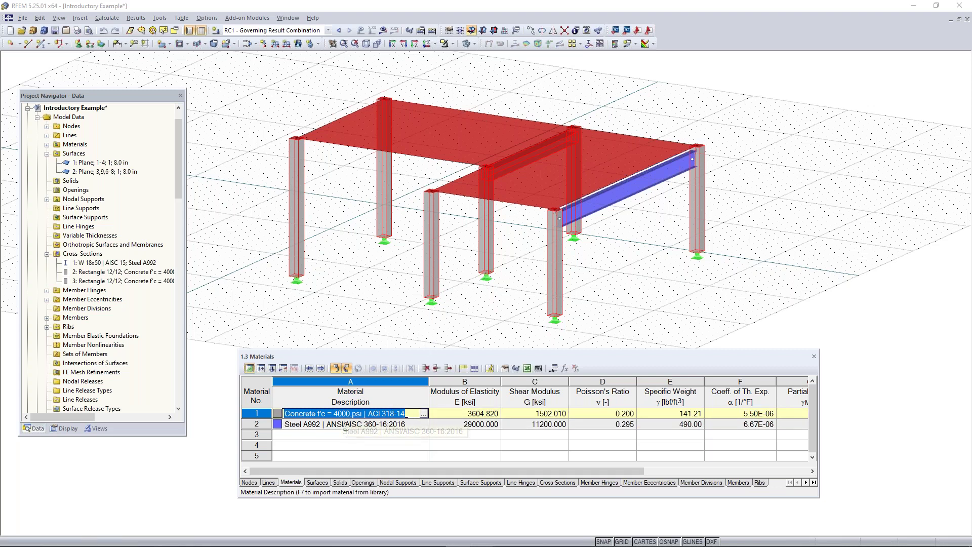
click(249, 482)
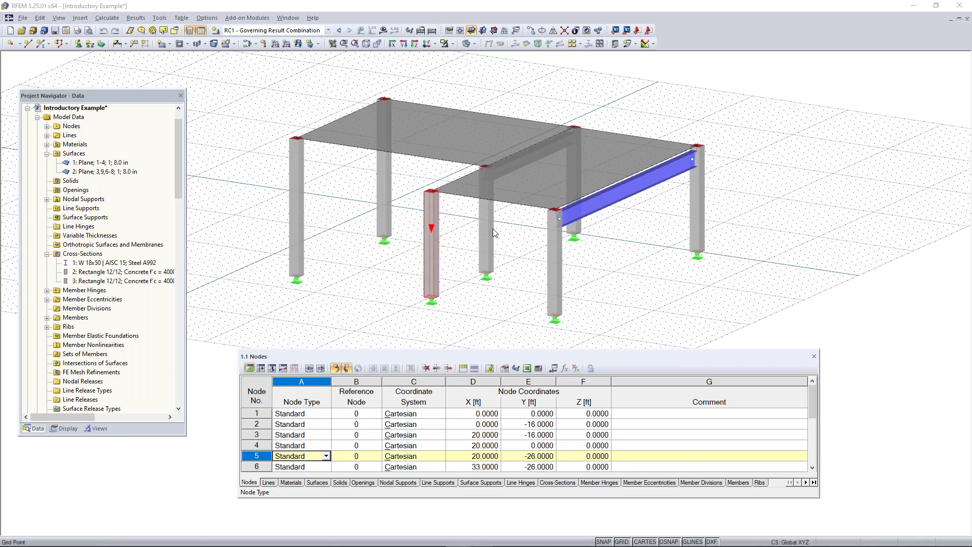
Step: Open the Configuration Manager, review the available configurations and close it without changing the current one
scroll(465, 250, down, 1)
middle_drag(466, 253, 476, 263)
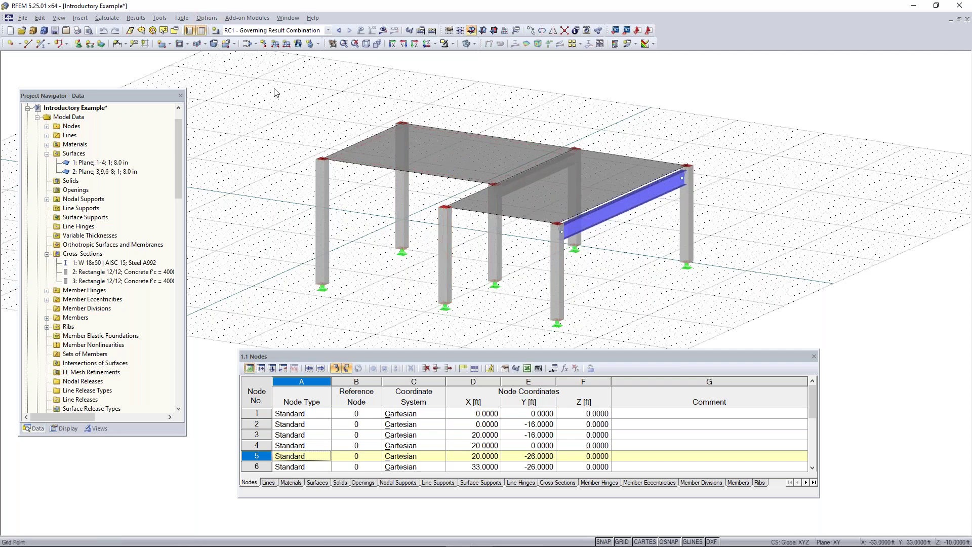
click(205, 19)
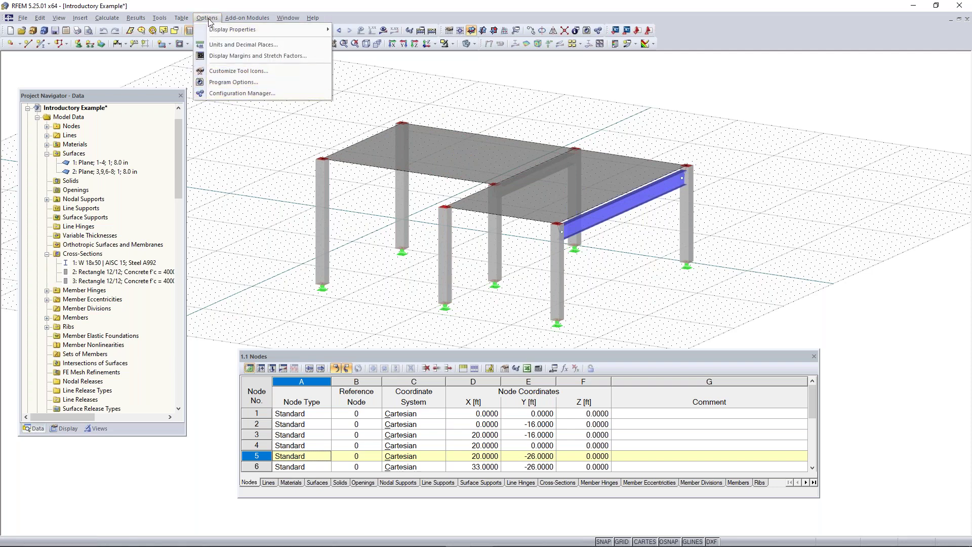
click(242, 93)
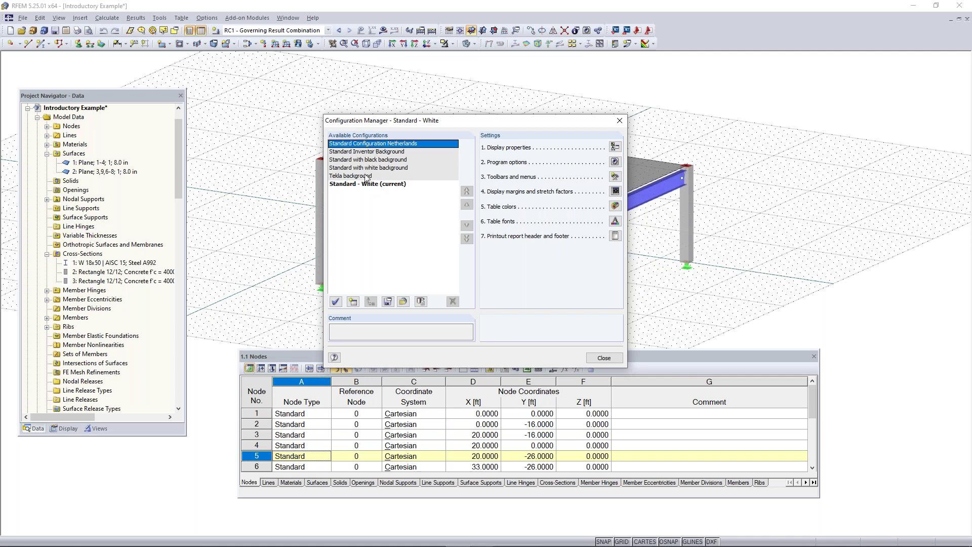
click(620, 122)
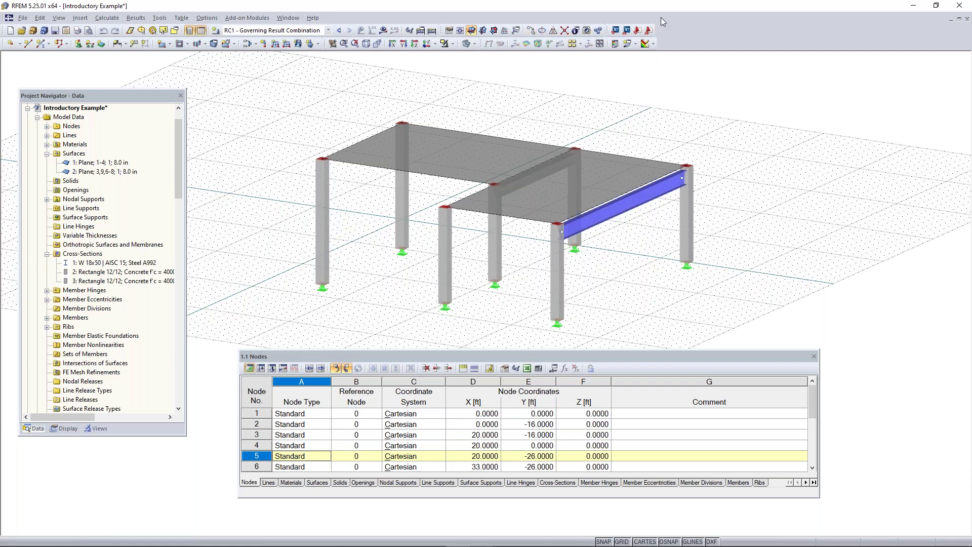
Step: Reset all toolbars and menus to their default arrangement and confirm losing the customizations
right_click(673, 40)
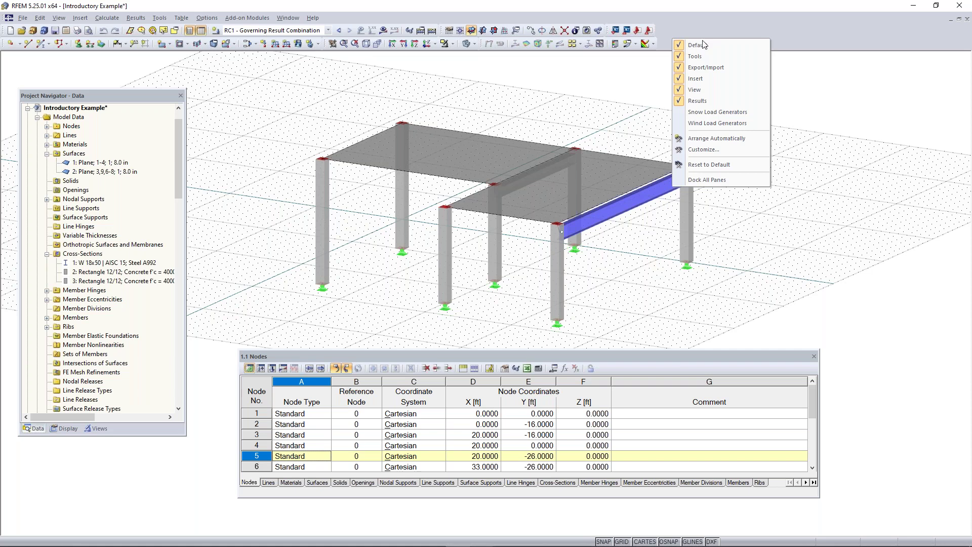
click(714, 170)
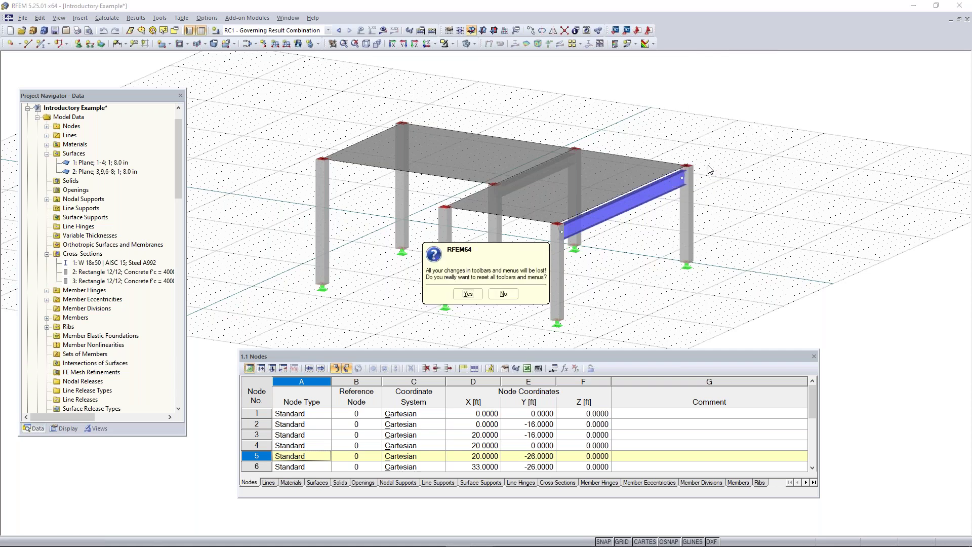
click(467, 294)
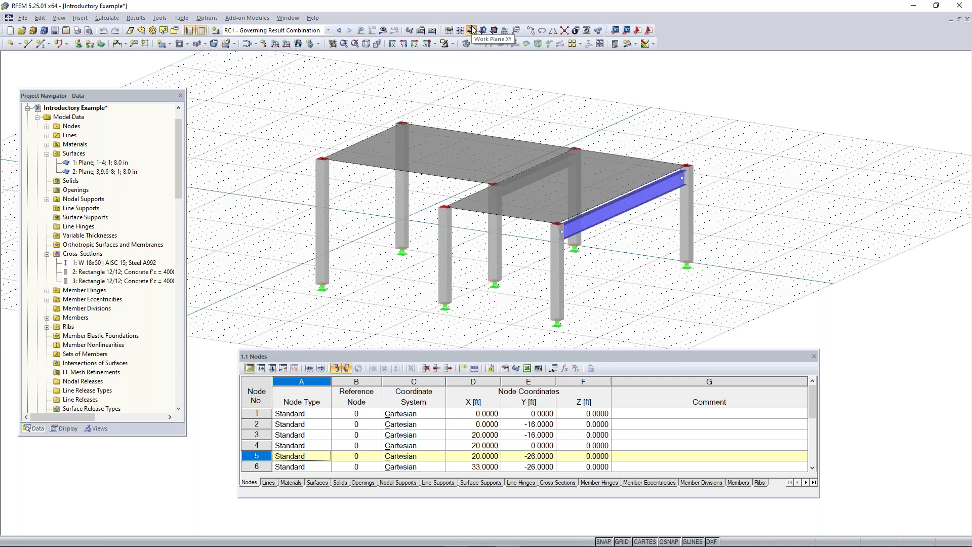
click(80, 19)
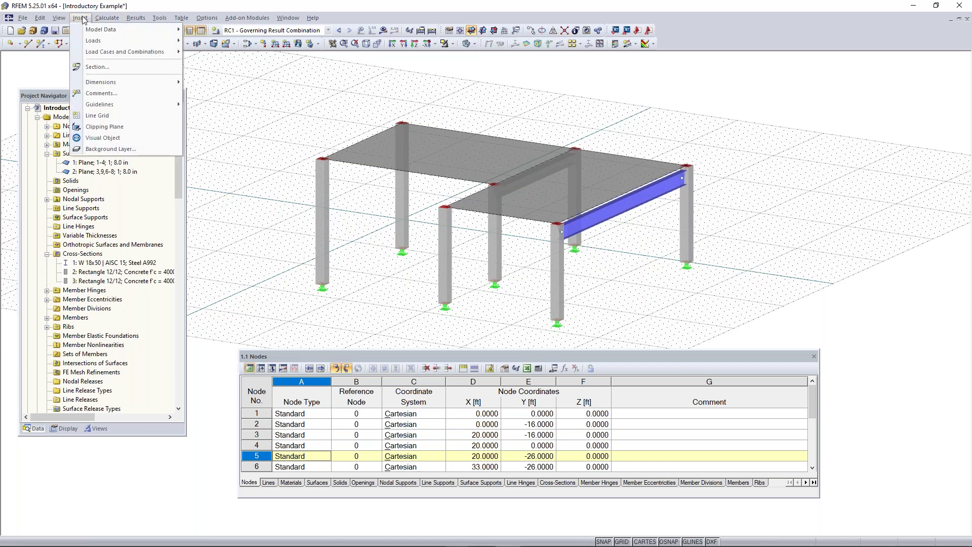
mouse_move(93, 30)
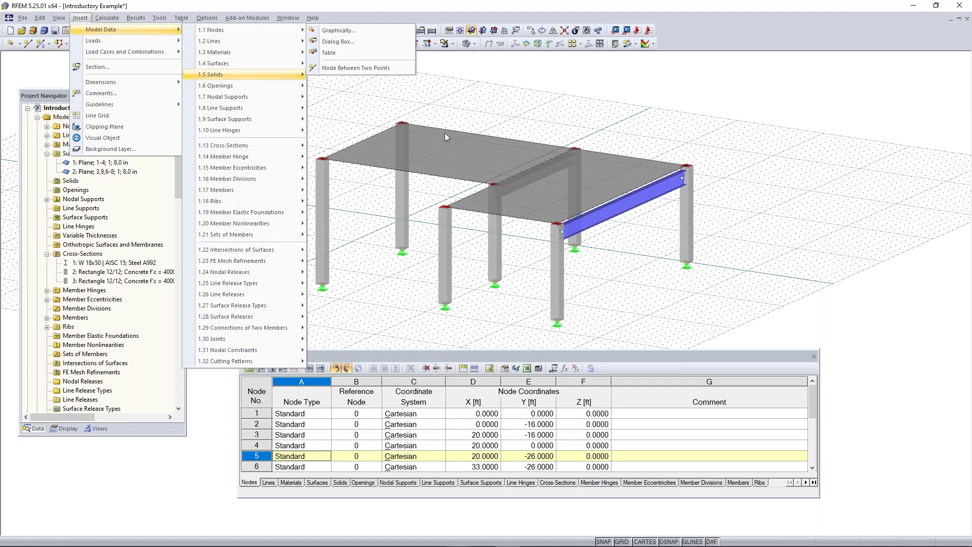
click(469, 87)
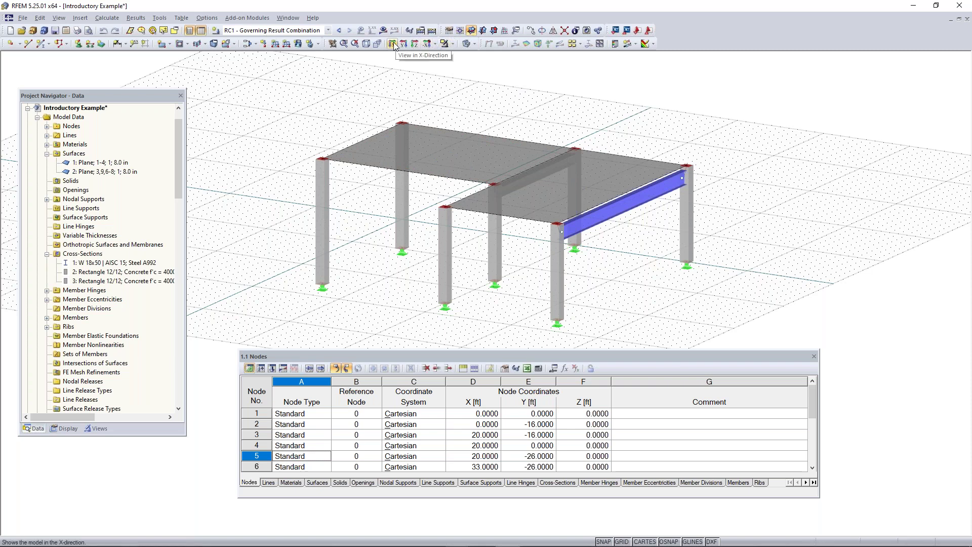
Step: View the model in the X-direction and in plan along the Z-direction
click(434, 44)
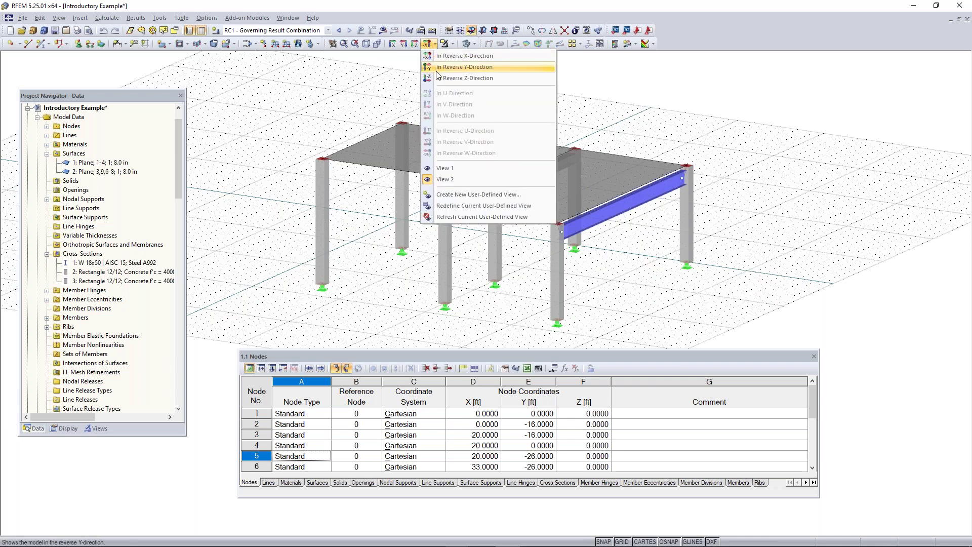
click(392, 44)
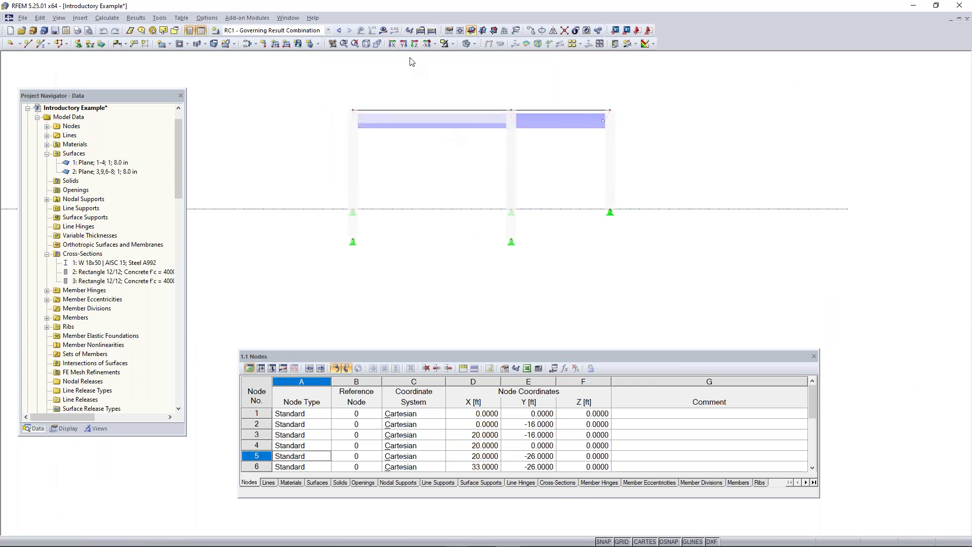
click(415, 44)
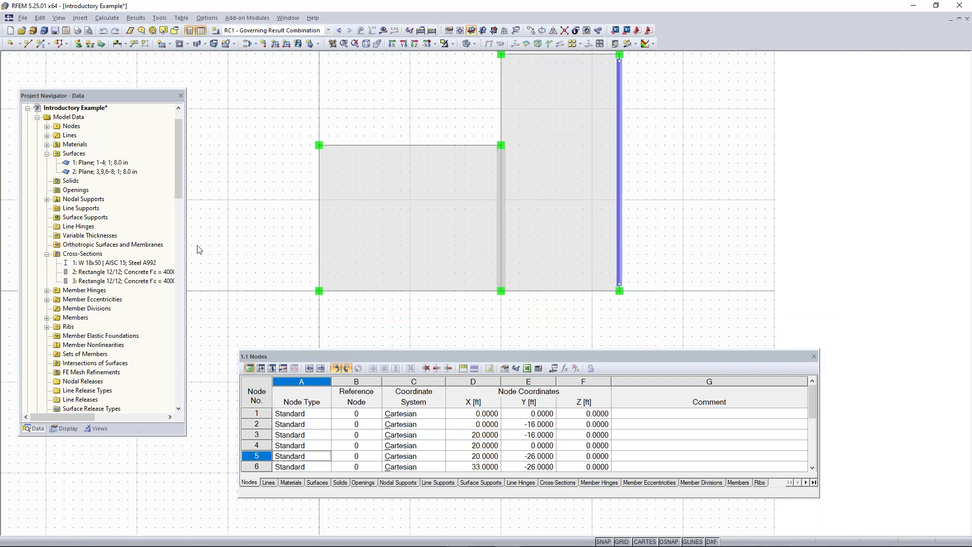
Step: Examine the available add-on modules, including the favorites, the steel design modules and the module categories
drag(178, 136, 173, 254)
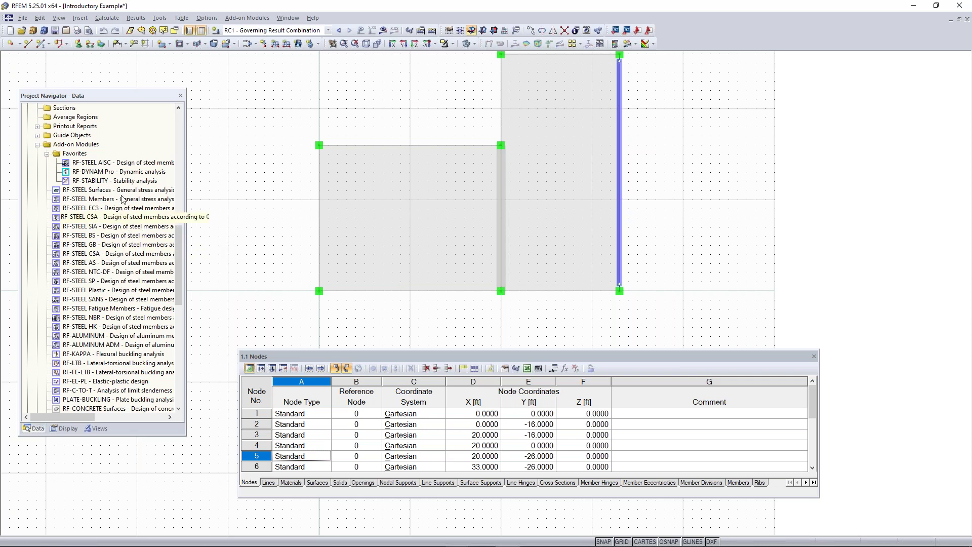
scroll(149, 231, down, 1)
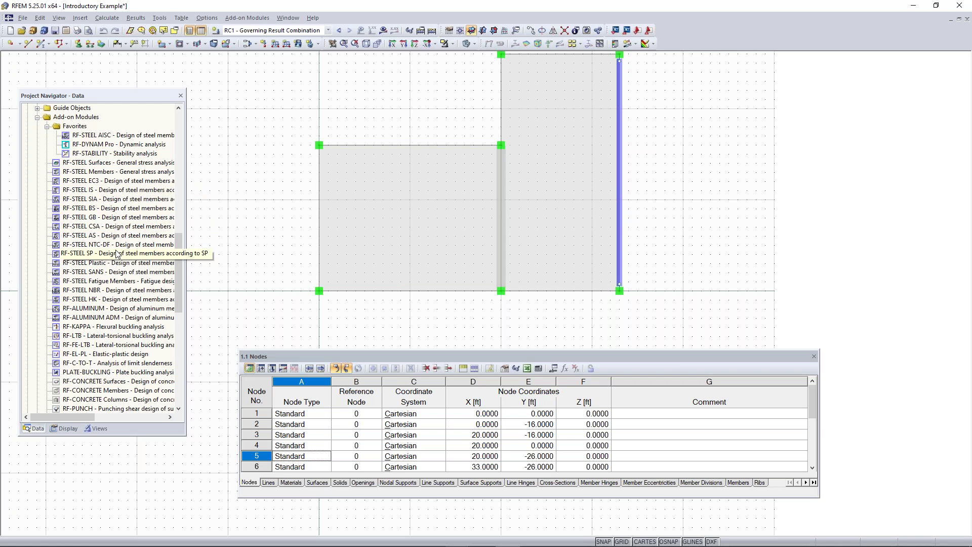
scroll(116, 254, up, 2)
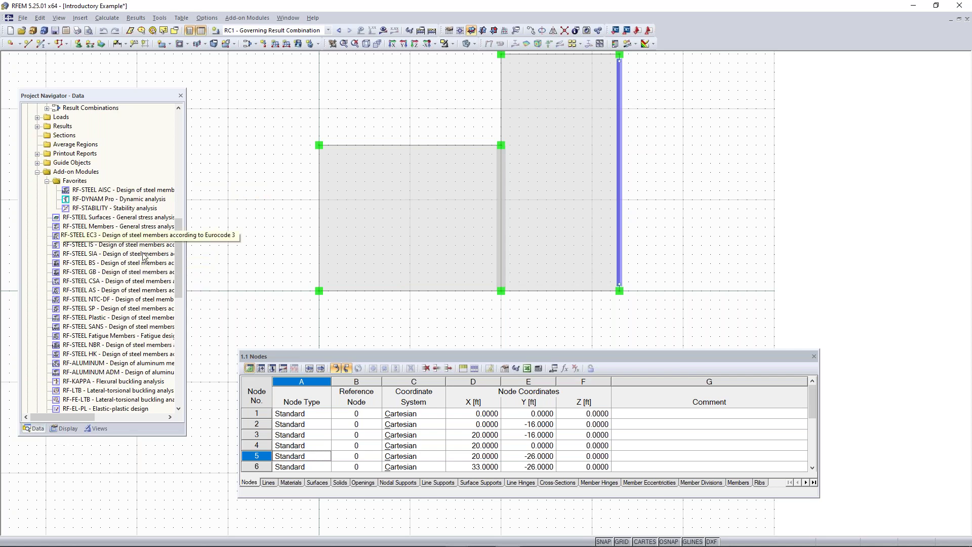
scroll(137, 296, down, 3)
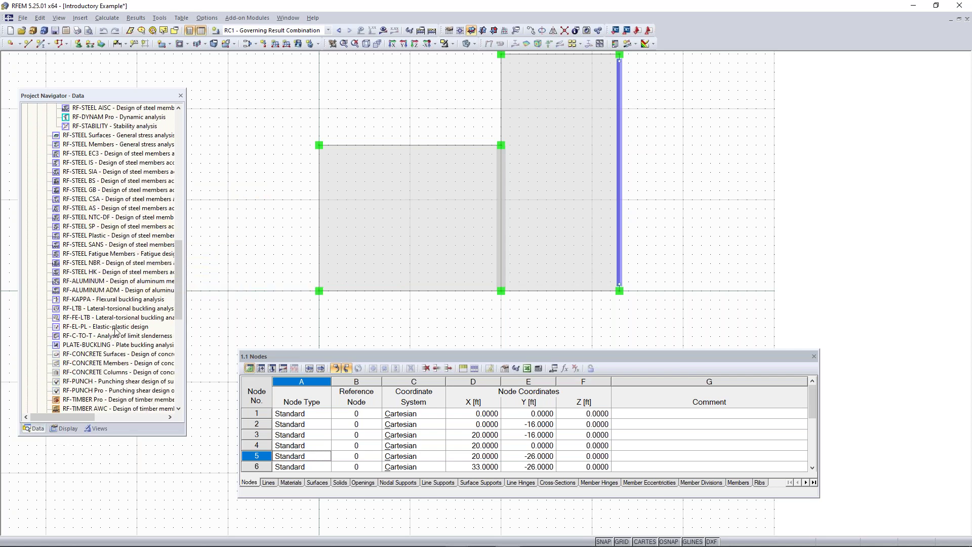
scroll(121, 239, down, 1)
scroll(122, 238, up, 5)
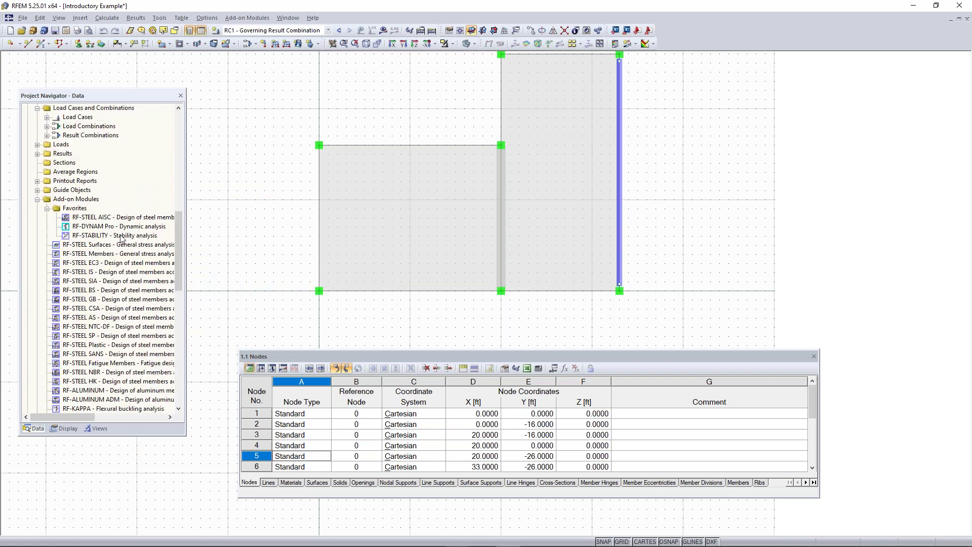
click(248, 19)
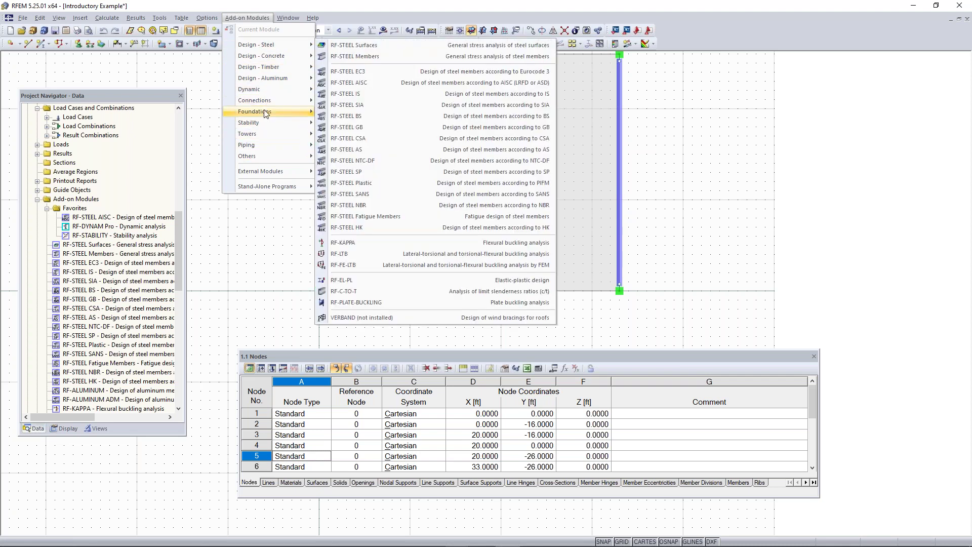
click(206, 69)
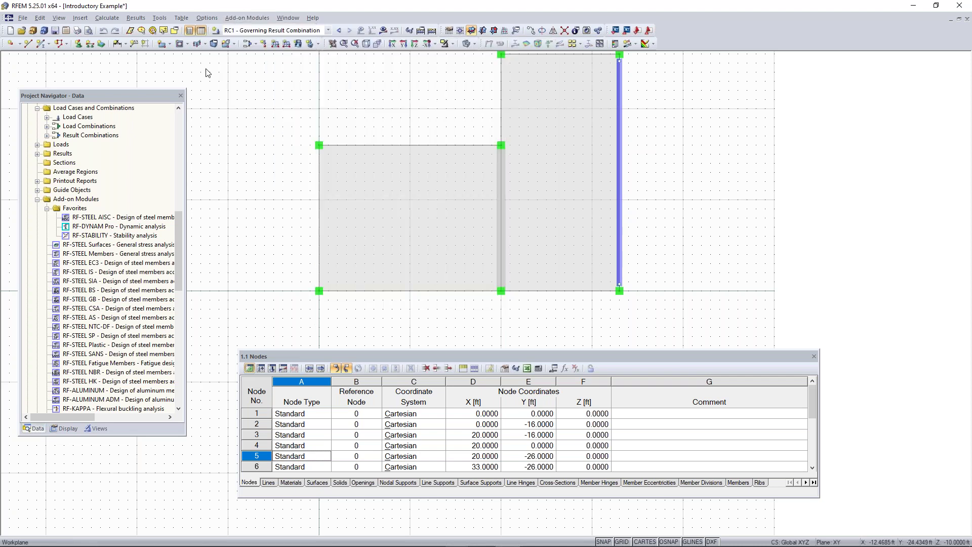
Step: Reposition the project navigator with its display settings shown and return the model to the isometric view
drag(127, 96, 144, 72)
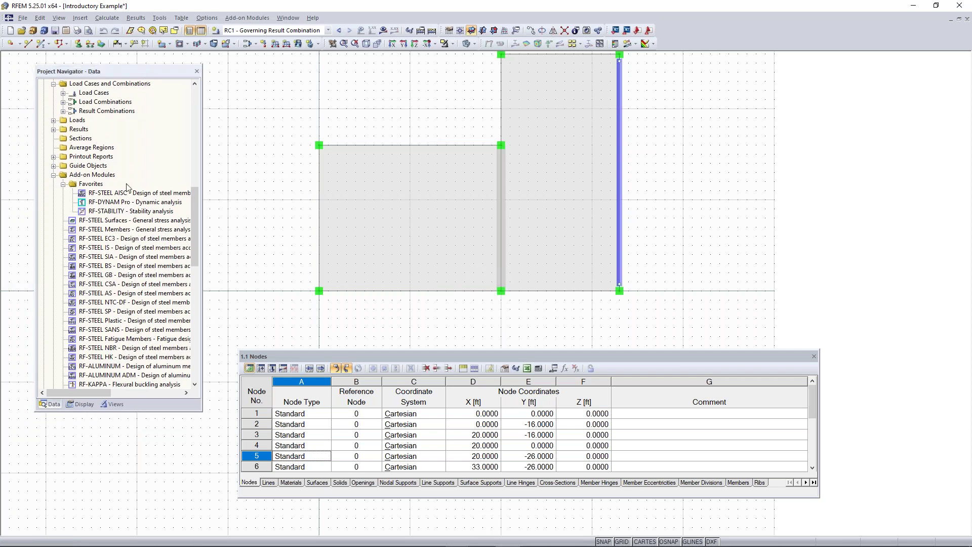
click(81, 403)
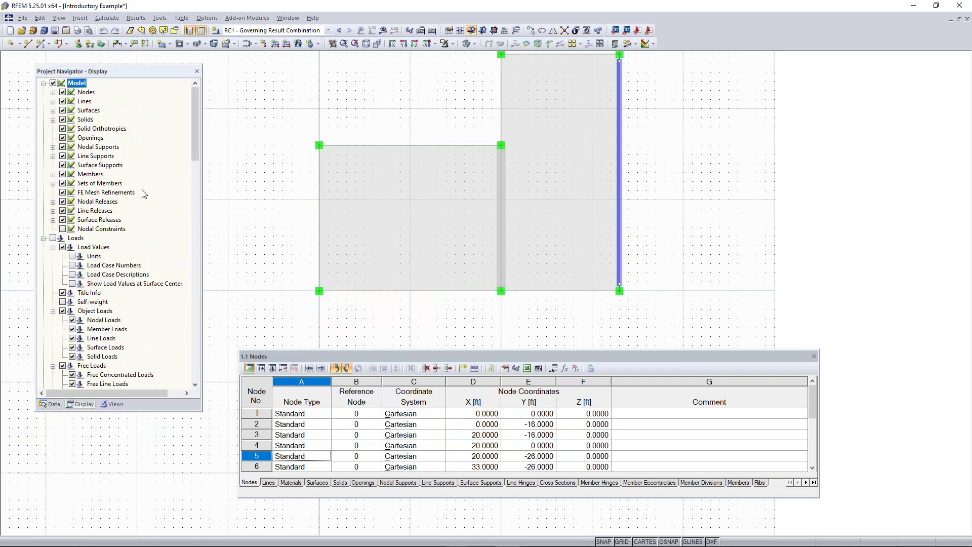
click(366, 43)
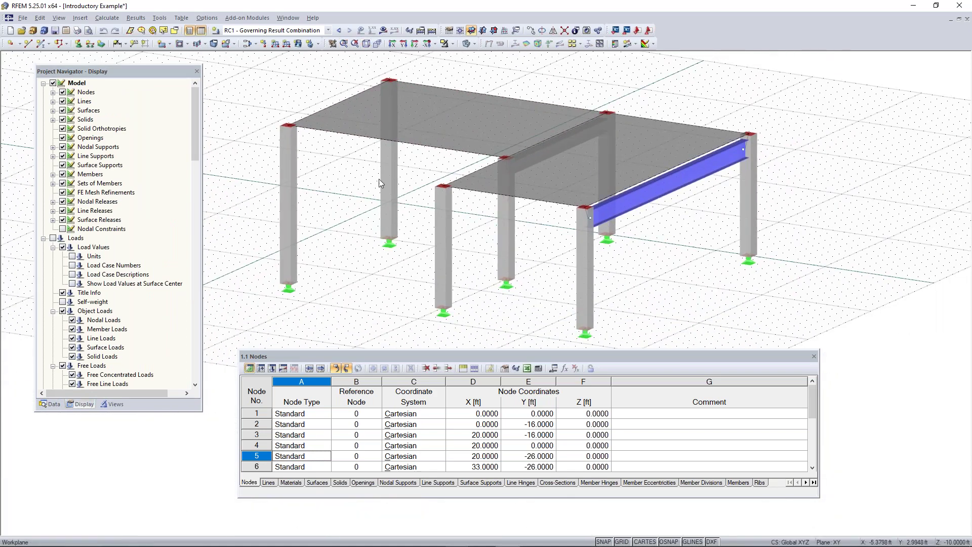
Step: Hide all surfaces in the model display and show them again
click(63, 111)
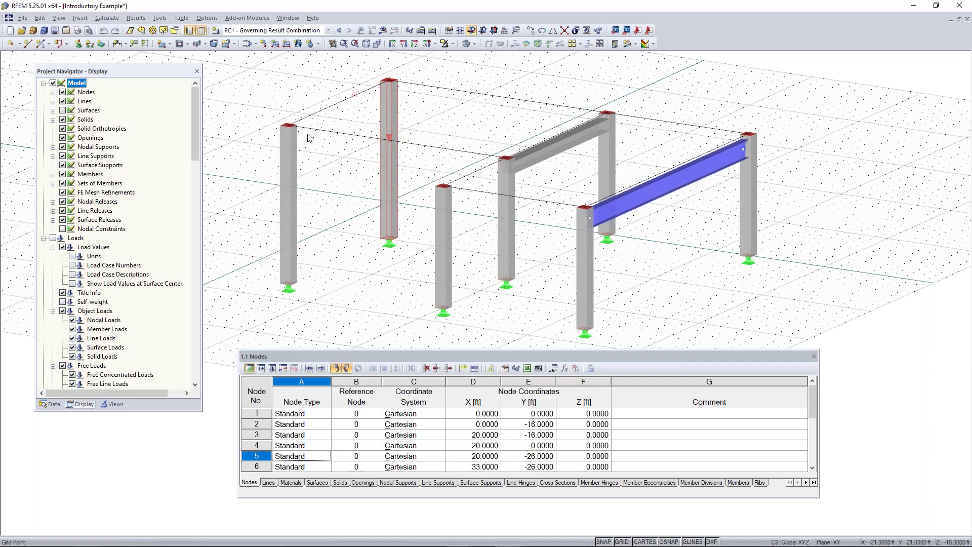
click(63, 110)
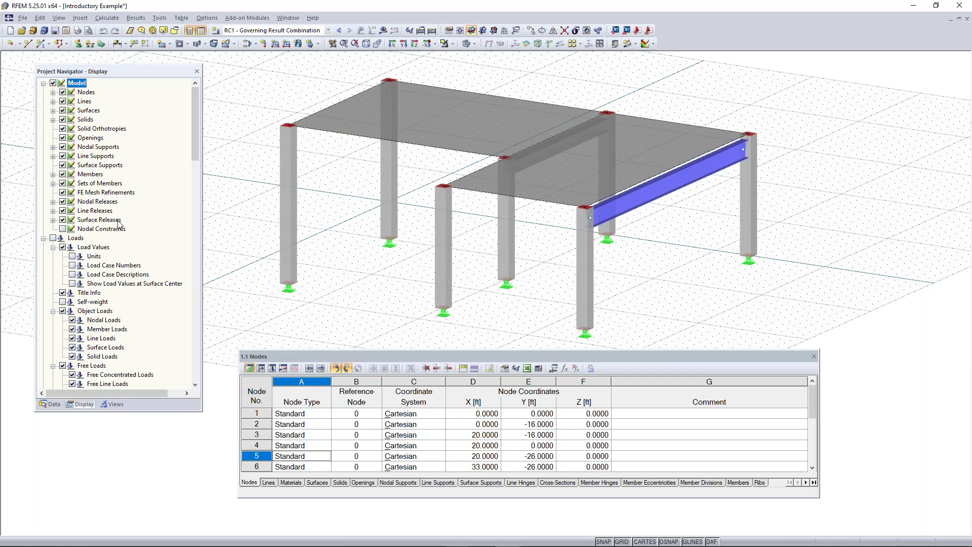
scroll(118, 224, down, 5)
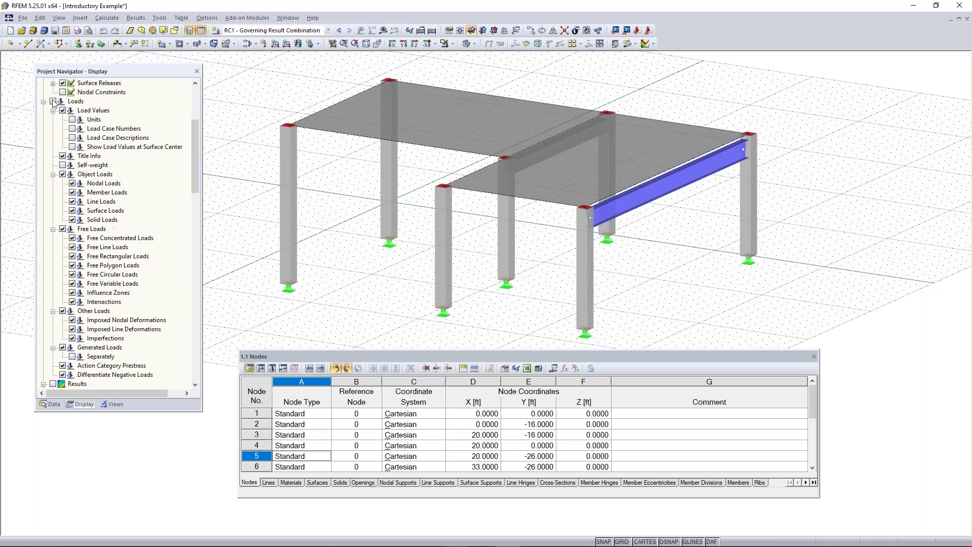
Step: Collapse the Model and Loads display categories and review the display settings for results, including the member deformation options
scroll(57, 117, up, 5)
click(44, 83)
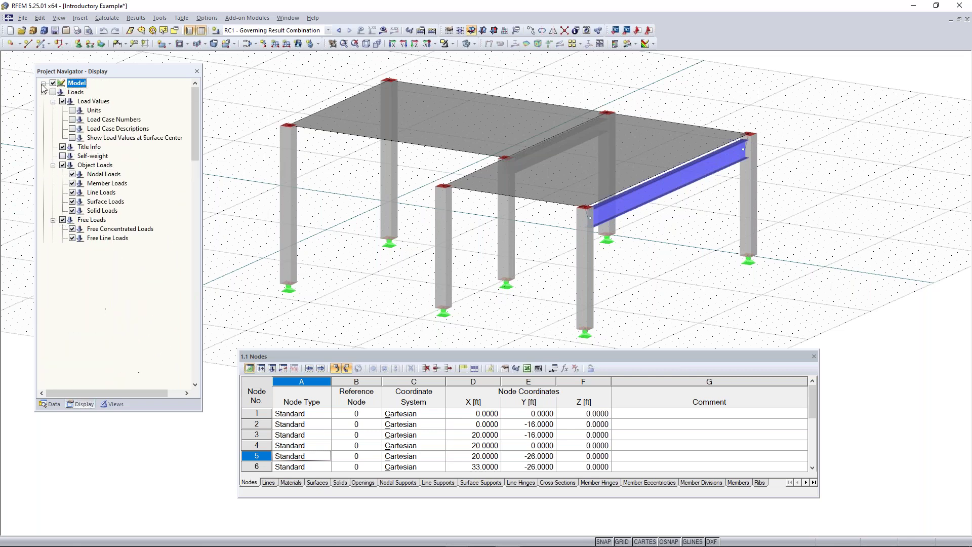
click(44, 92)
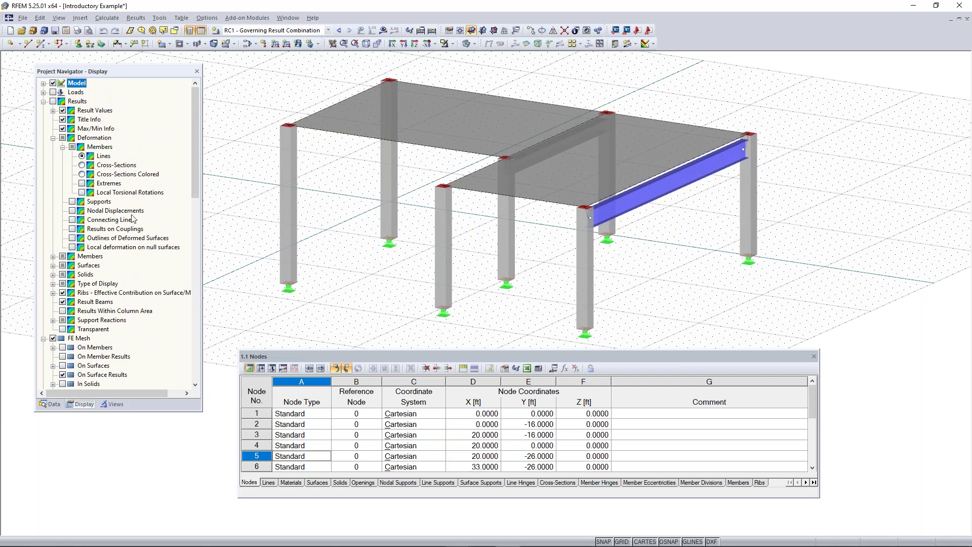
scroll(133, 222, down, 1)
scroll(88, 226, up, 1)
Step: Open the views settings, activate the visibilities with the 2 - Rectangle 12/12 cross-section filter, and review the generated visibility groups
click(112, 404)
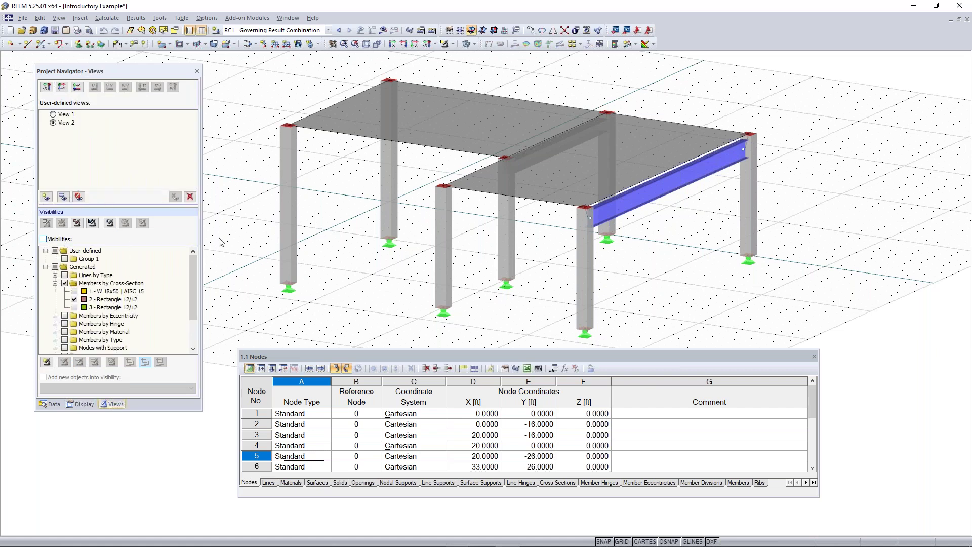
click(43, 239)
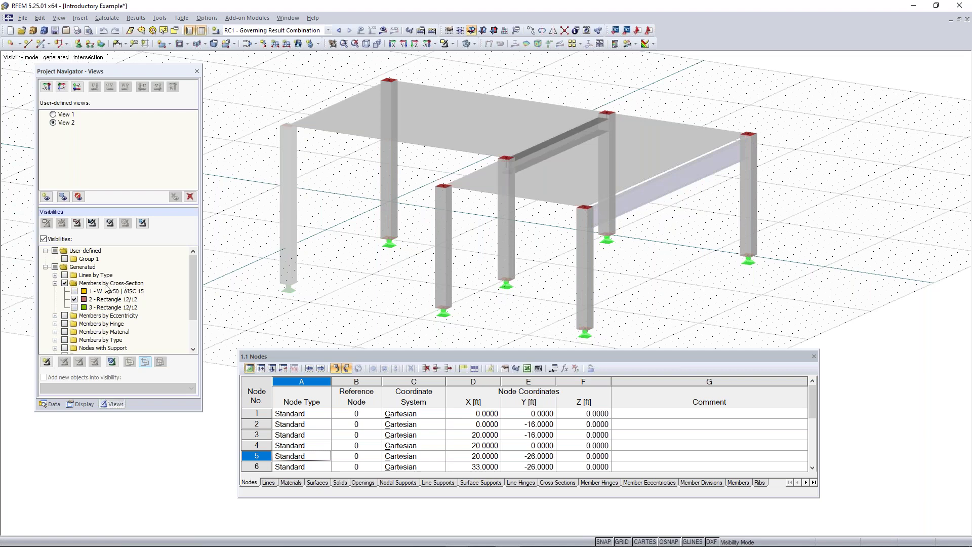
click(122, 283)
scroll(66, 289, down, 2)
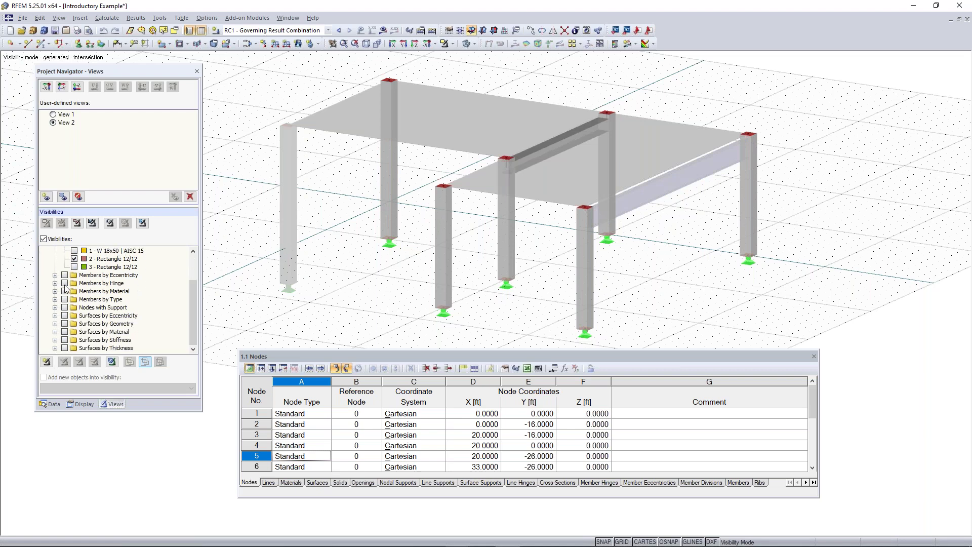
scroll(65, 288, up, 2)
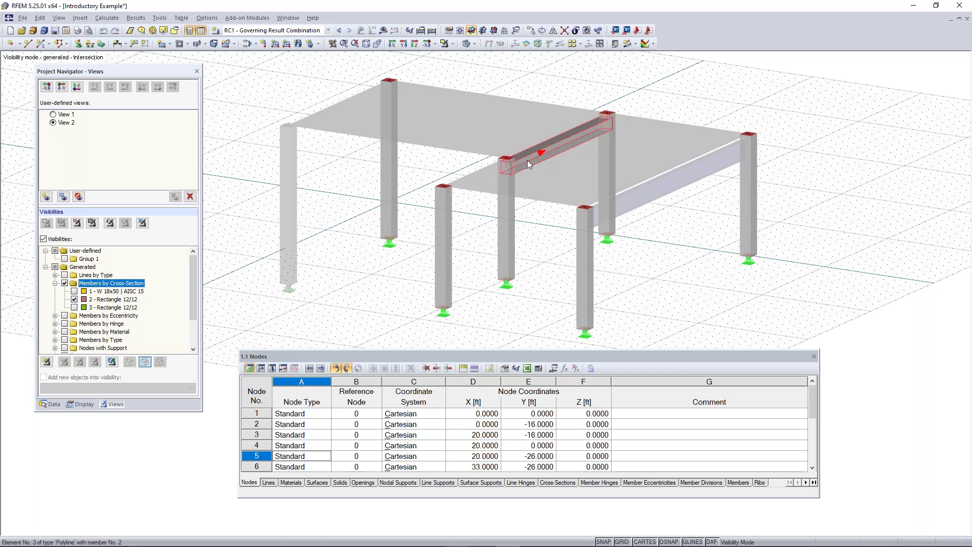
Step: Replace the cross-section visibility filter with Members by Material, keeping only 2 - Steel A992 selected
click(74, 300)
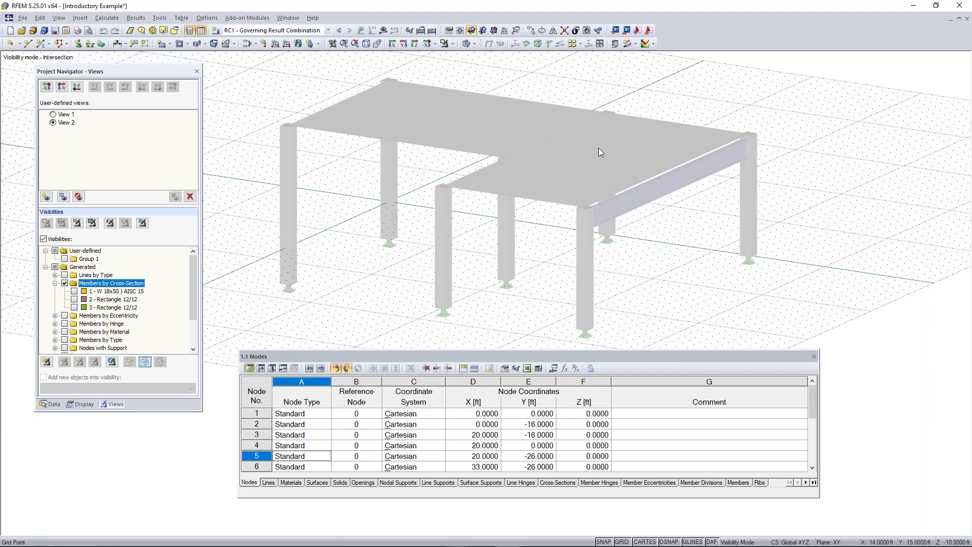
click(54, 283)
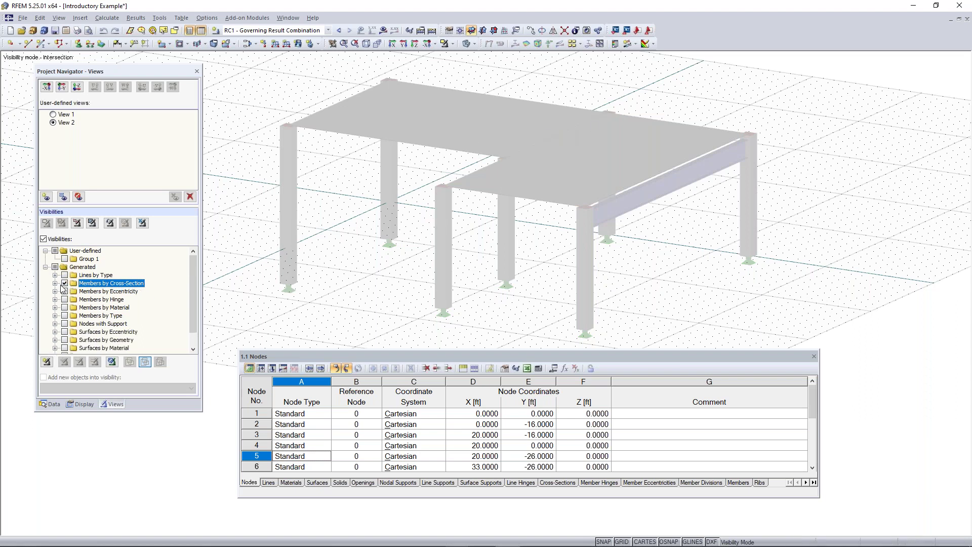
click(65, 308)
click(55, 307)
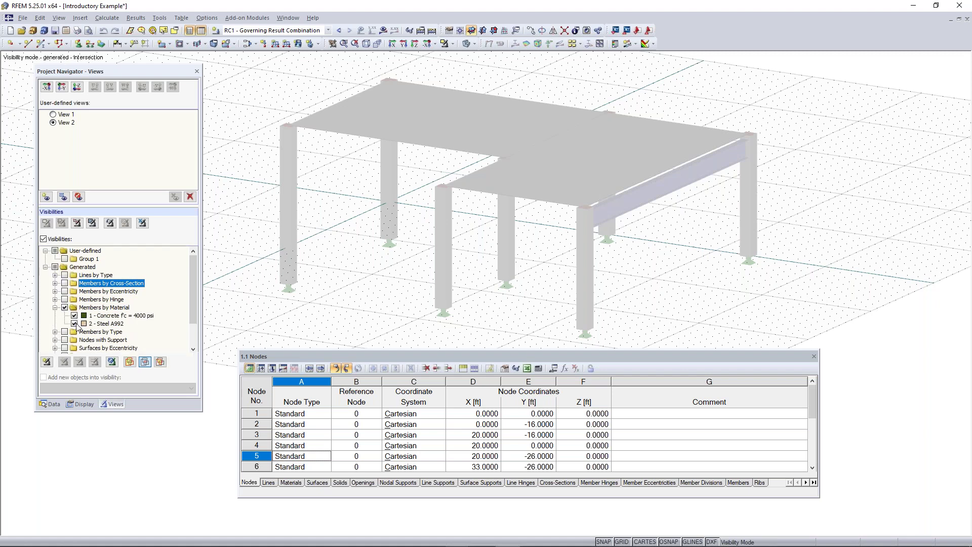
click(74, 315)
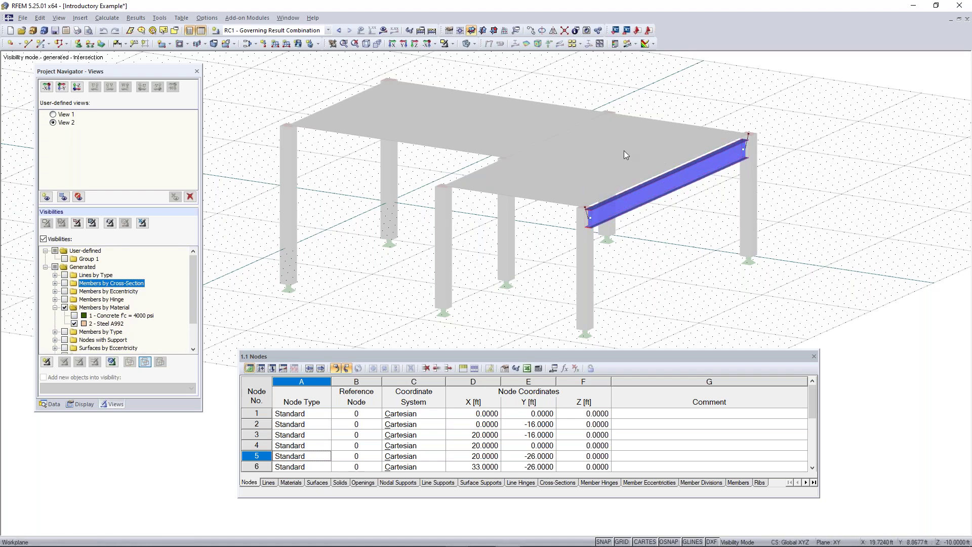
Step: Turn off the display of hidden objects in the background so that only the steel beam is shown
mouse_move(445, 271)
ctrl+middle_down()
mouse_move(569, 243)
mouse_move(427, 278)
ctrl+middle_up()
right_click(427, 278)
click(356, 200)
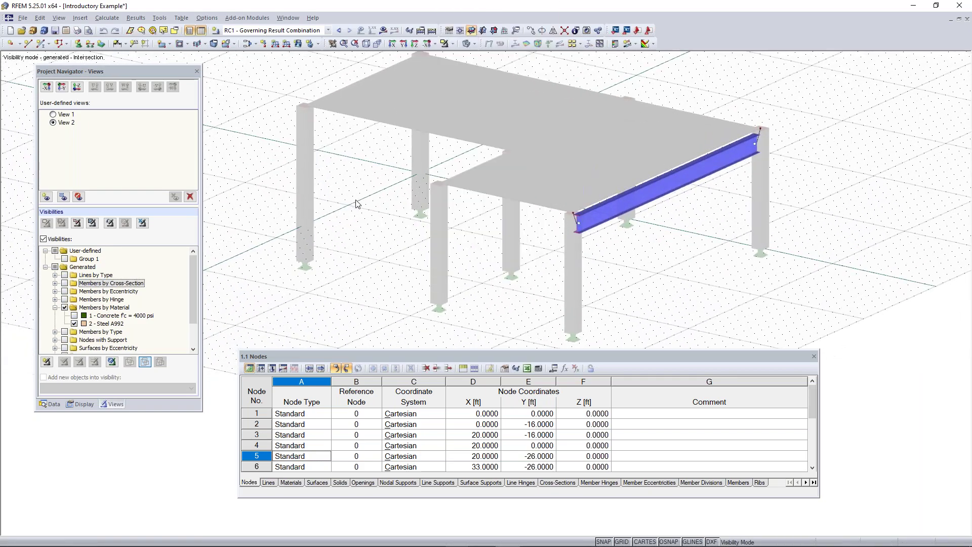
right_click(377, 177)
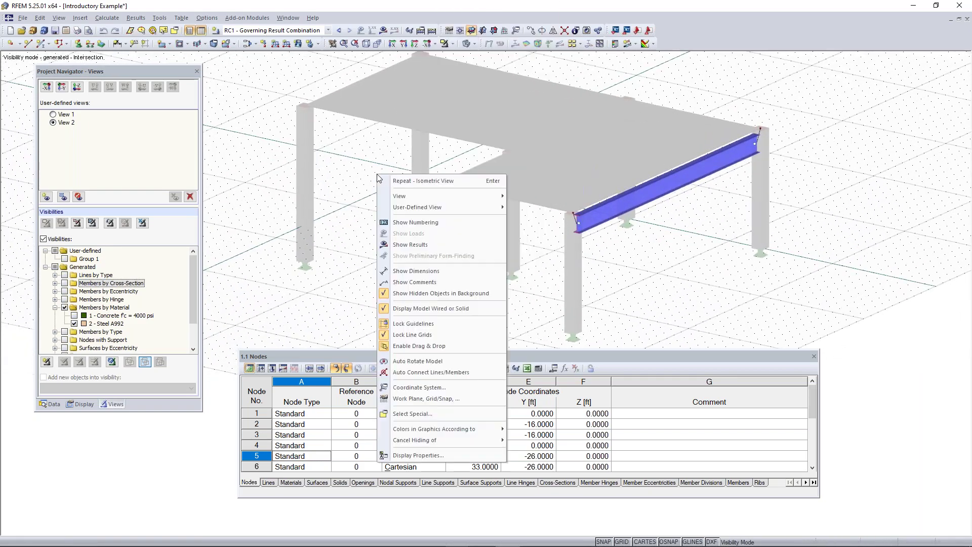
click(431, 299)
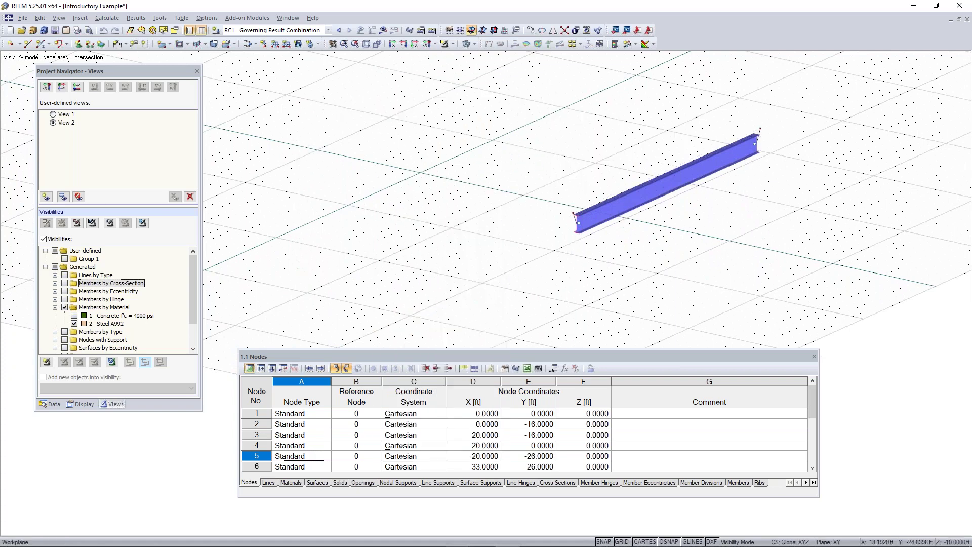
middle_drag(721, 253, 505, 199)
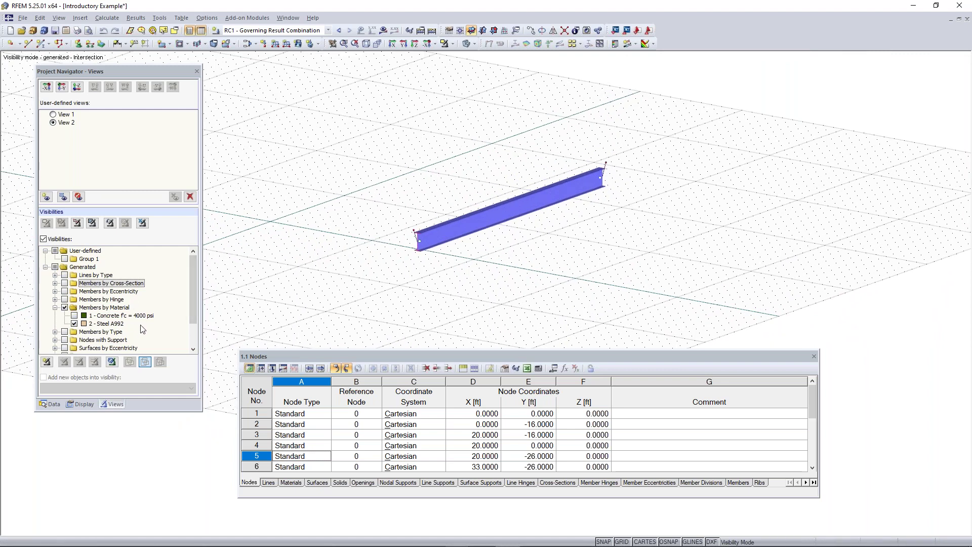
Step: Deactivate the visibilities to bring the complete model back into view
click(43, 239)
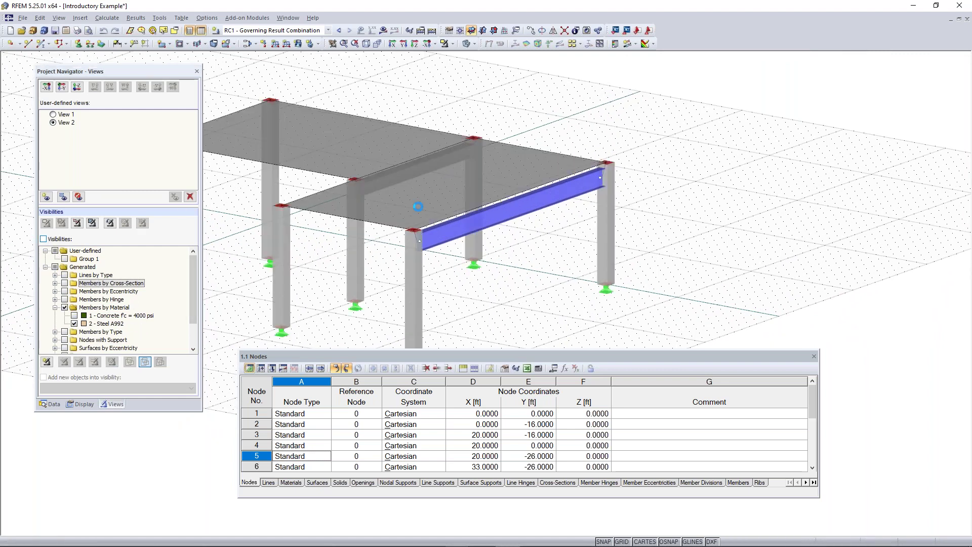
ctrl+middle_drag(525, 205, 545, 223)
scroll(558, 218, down, 1)
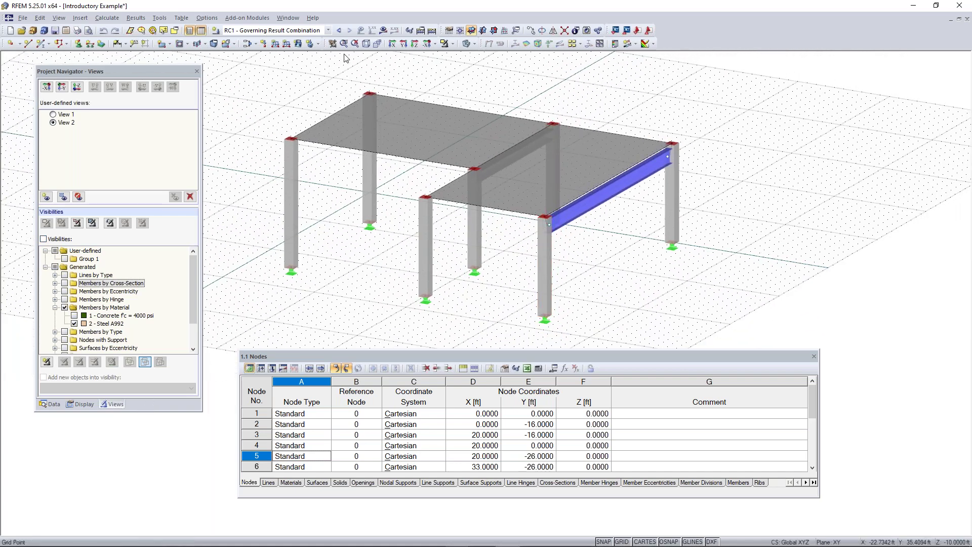
Step: Show the calculation results, examine the result types for members, surfaces and support reactions, and hide the results again
click(384, 33)
click(137, 405)
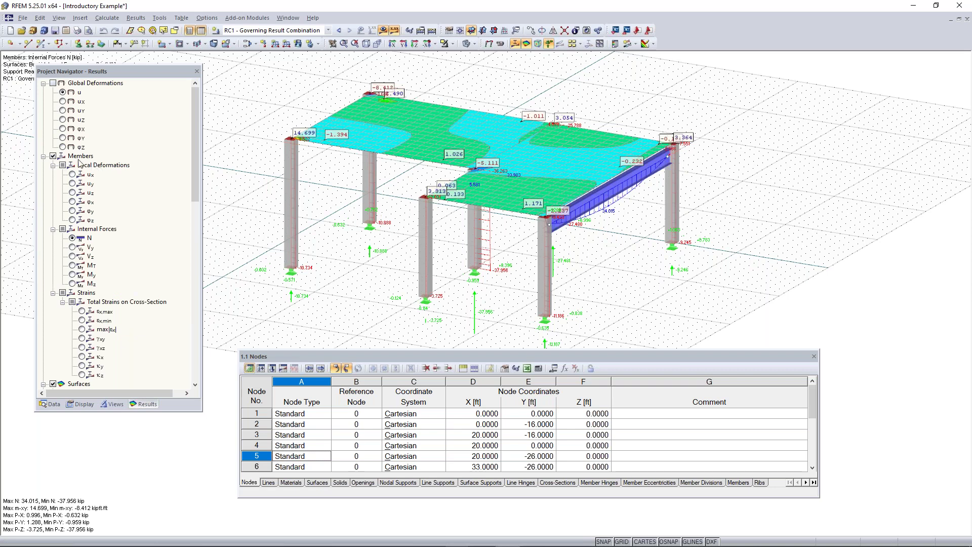
click(44, 156)
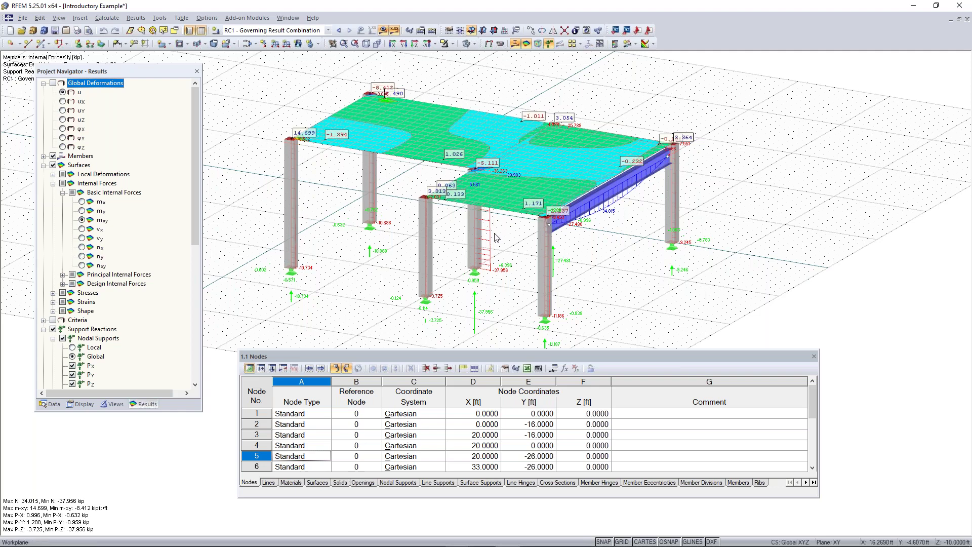
scroll(525, 133, down, 2)
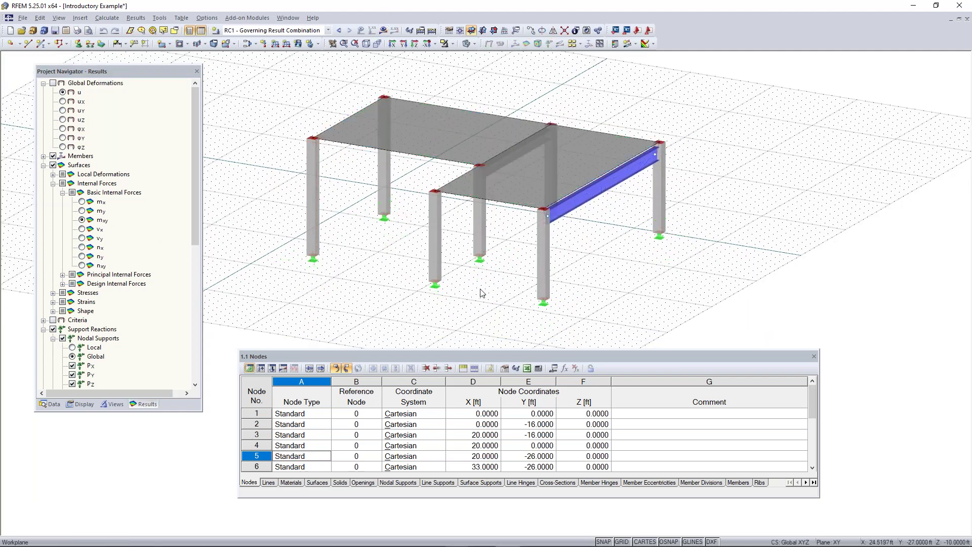
Step: Rotate, zoom and pan the structure to inspect it from a flatter angle
double_click(543, 254)
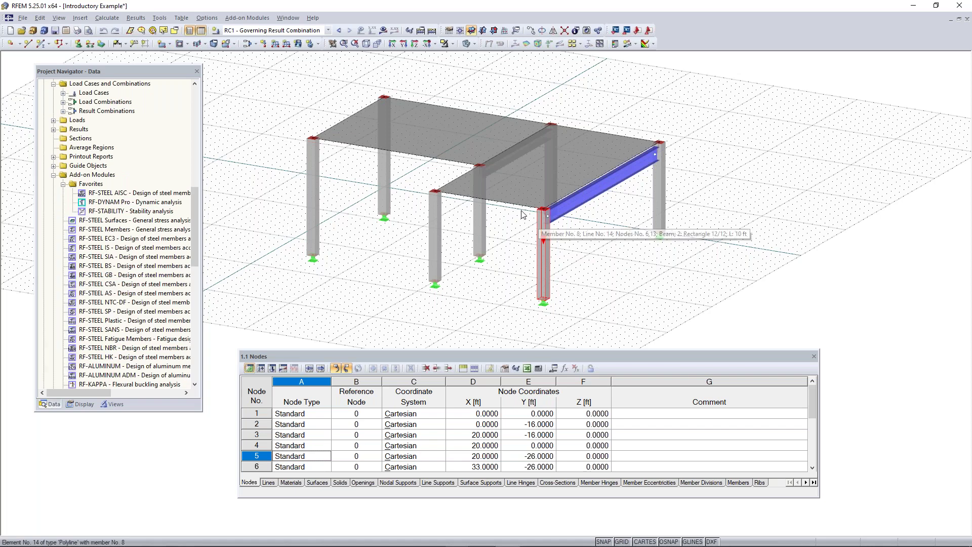
ctrl+middle_drag(408, 270, 392, 230)
scroll(378, 260, up, 1)
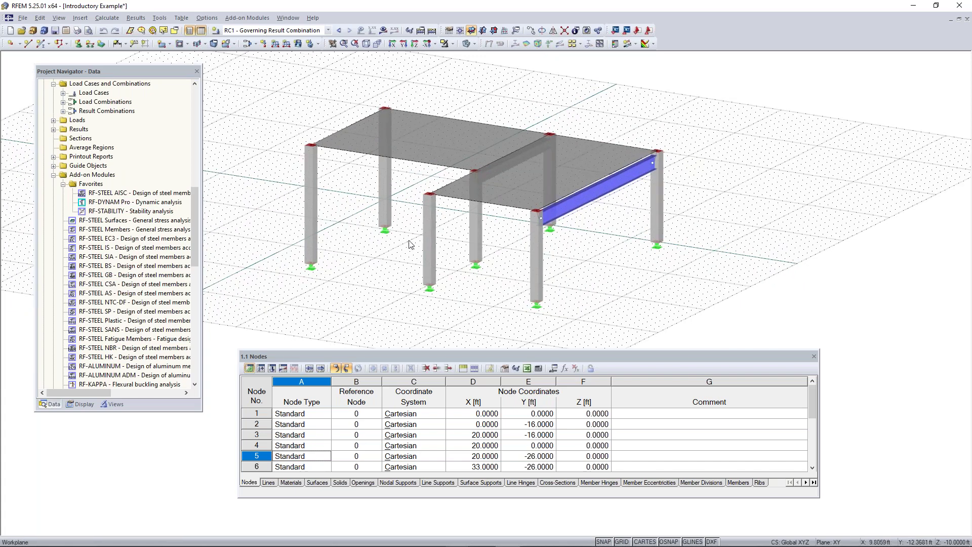
middle_drag(391, 256, 428, 233)
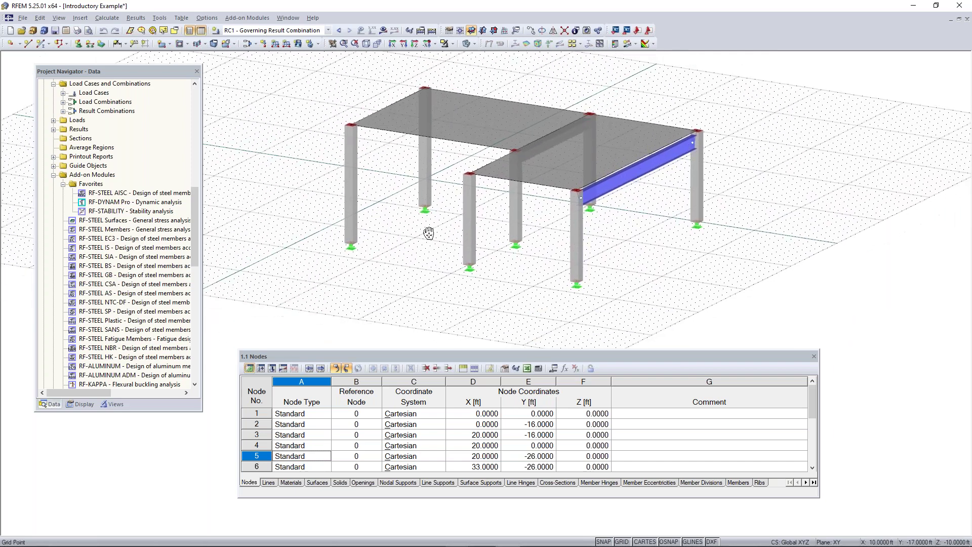
scroll(428, 236, up, 1)
middle_drag(424, 244, 450, 248)
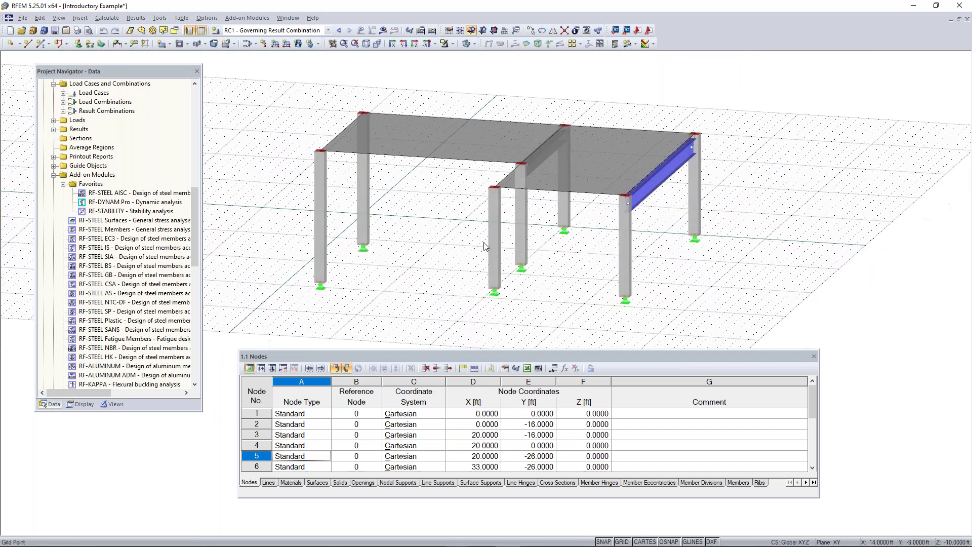
Step: Pan and zoom the model with the Move/Zoom/Rotate tool, exit the tool, and pan the model directly
click(332, 45)
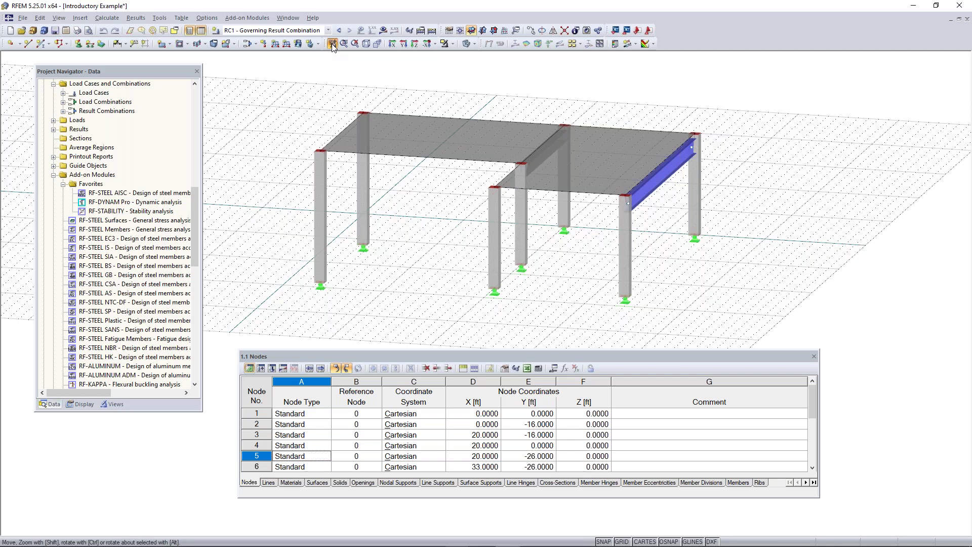
drag(470, 230, 447, 223)
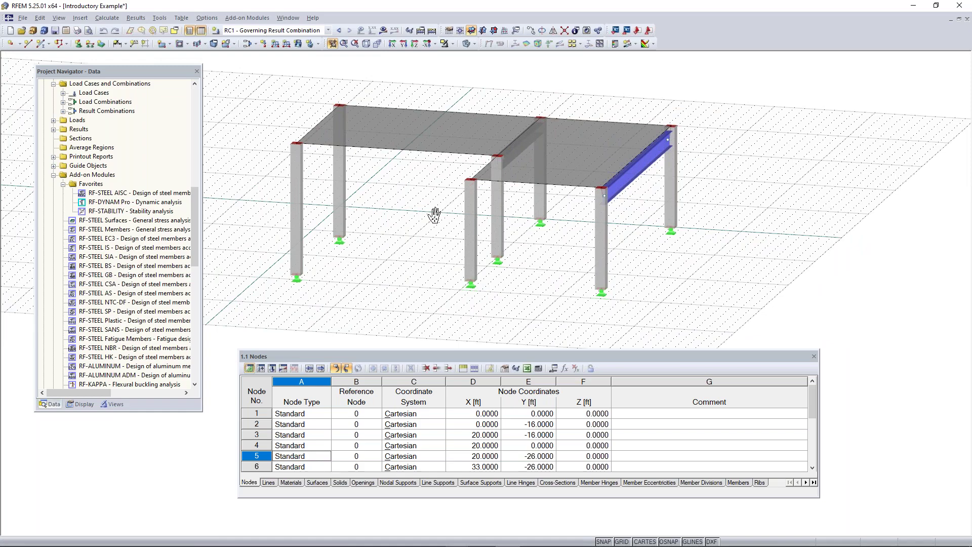
shift+drag(435, 216, 405, 193)
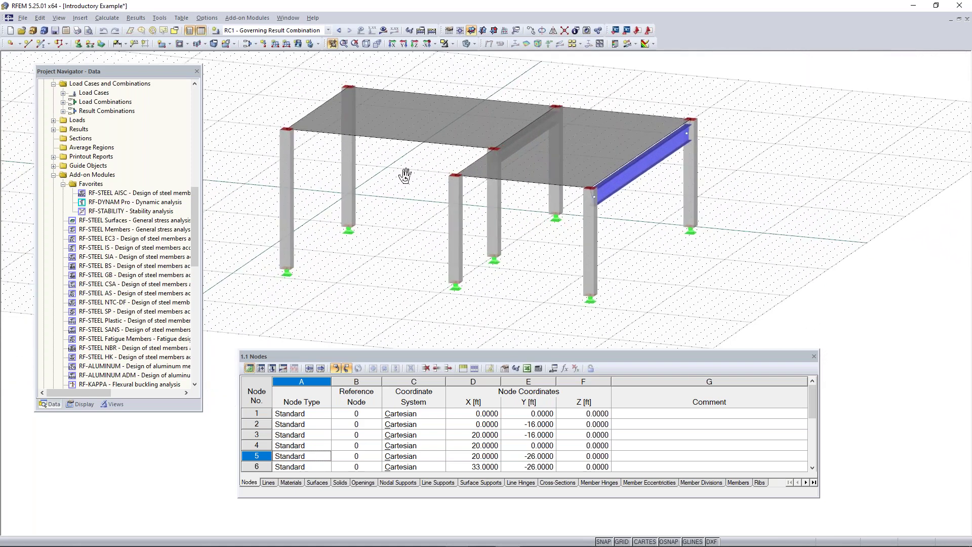
key(Escape)
middle_drag(417, 179, 369, 179)
key(Right)
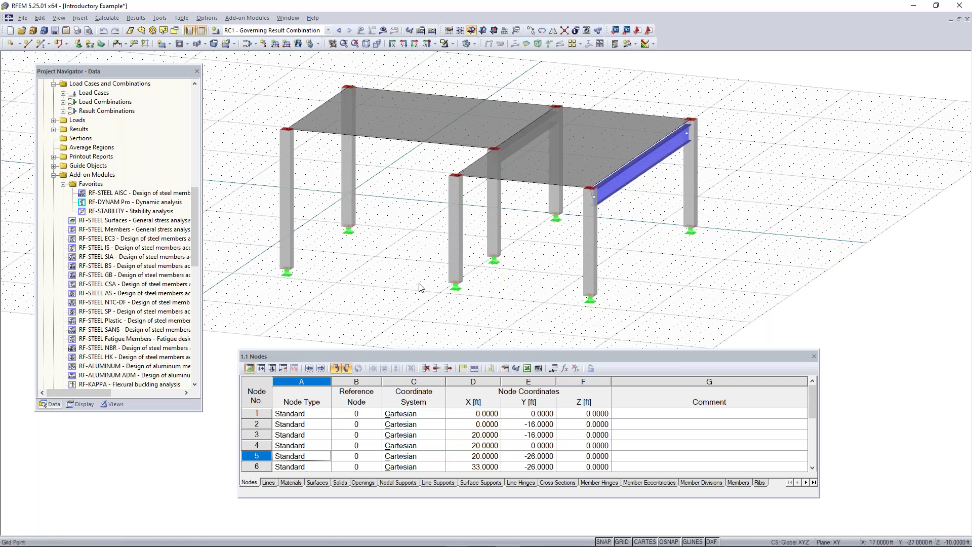
middle_drag(398, 233, 429, 246)
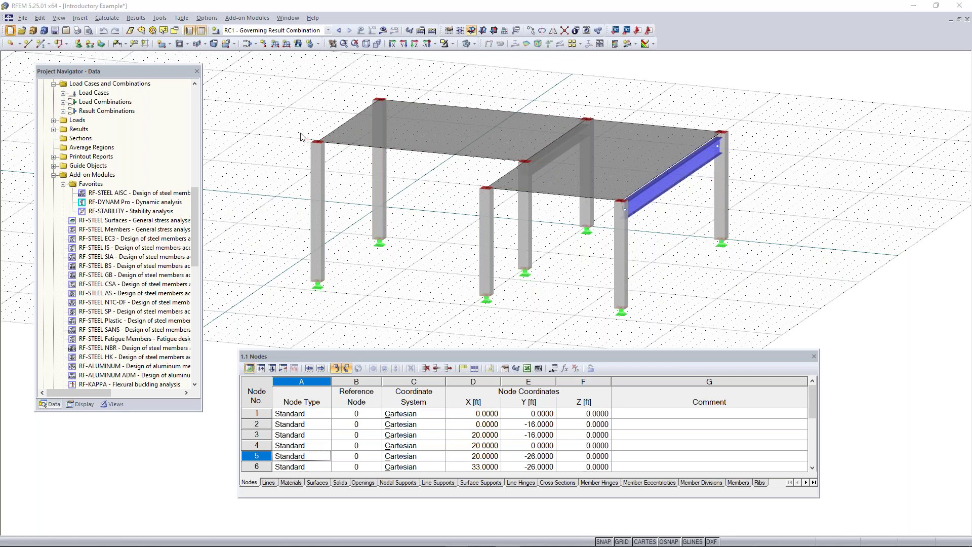
click(9, 31)
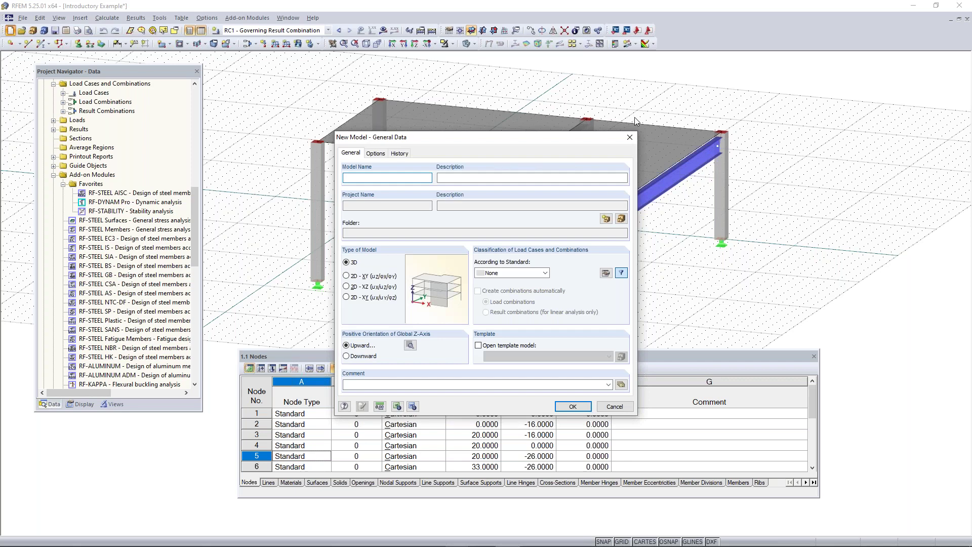
click(630, 137)
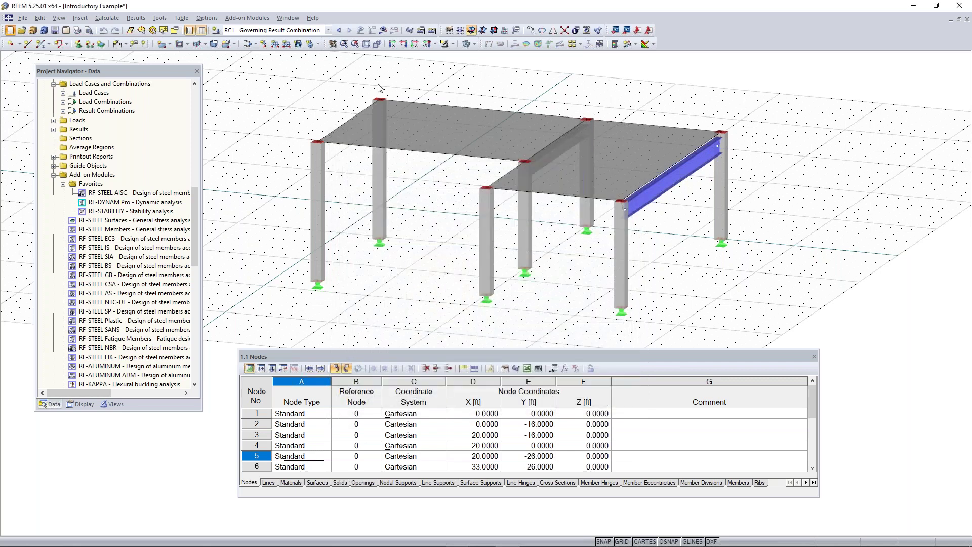
click(23, 17)
click(22, 18)
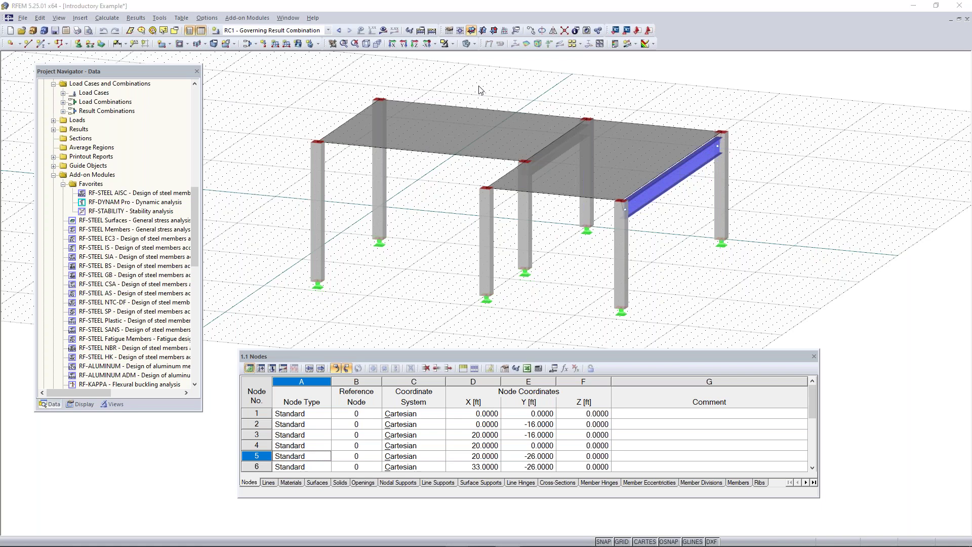
Step: Start a new model named "Continous Plate Example" and set its type to 2D - XY (uZ/φX/φY)
key(ctrl+n)
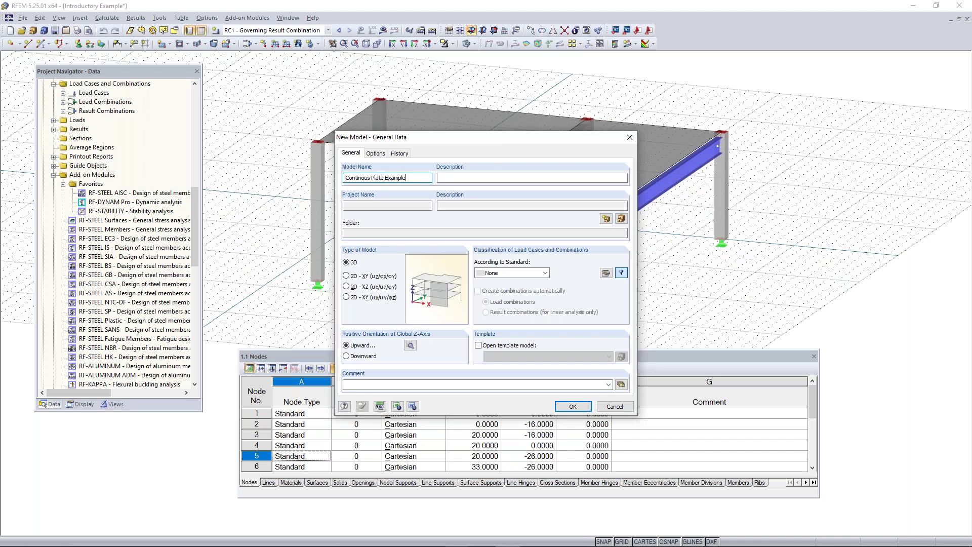
key(Tab)
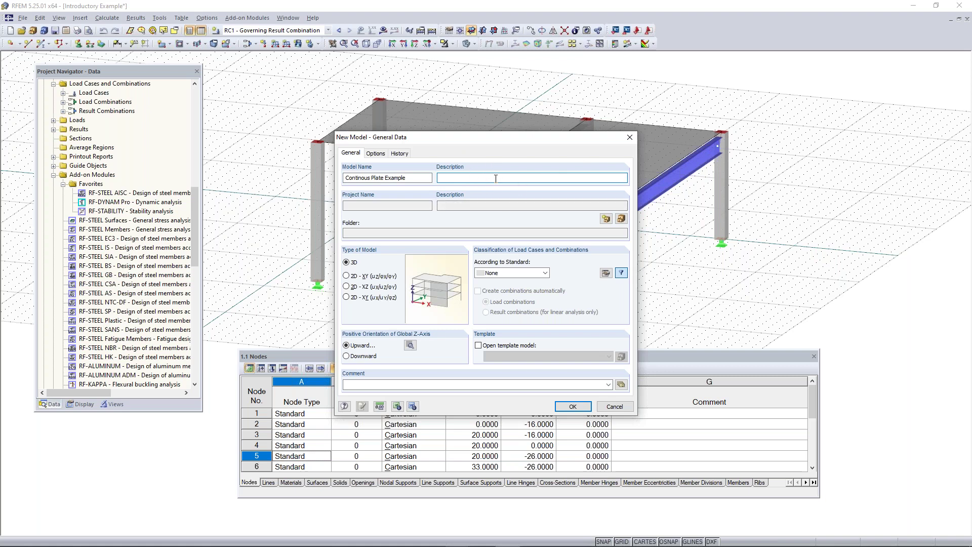
click(367, 276)
click(366, 288)
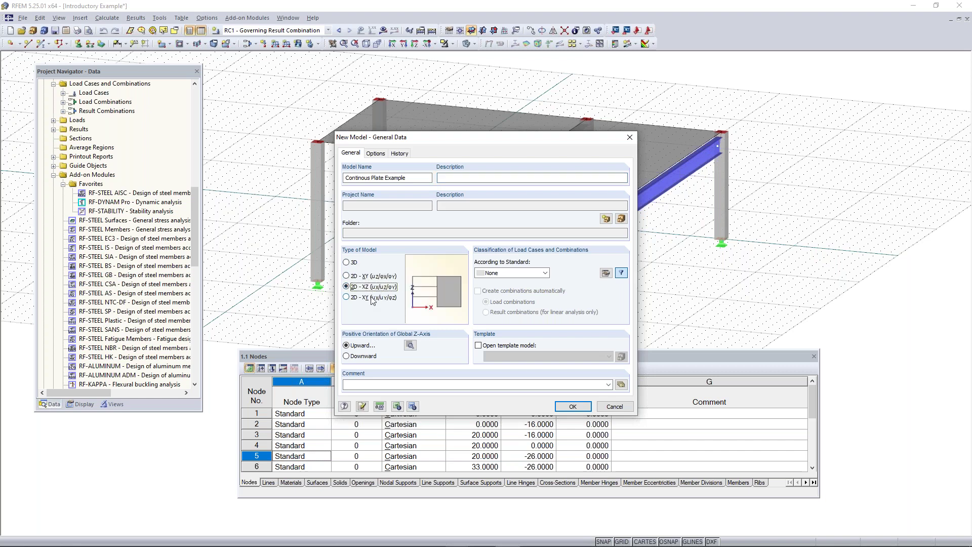
click(373, 301)
click(356, 278)
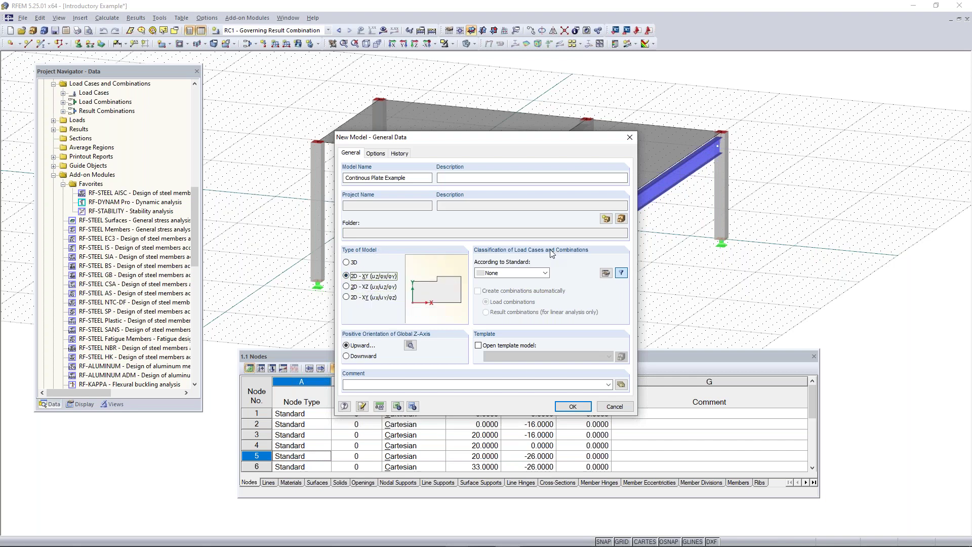
Step: Set the model type to 3D and review the available standards for classifying load cases and combinations
click(347, 262)
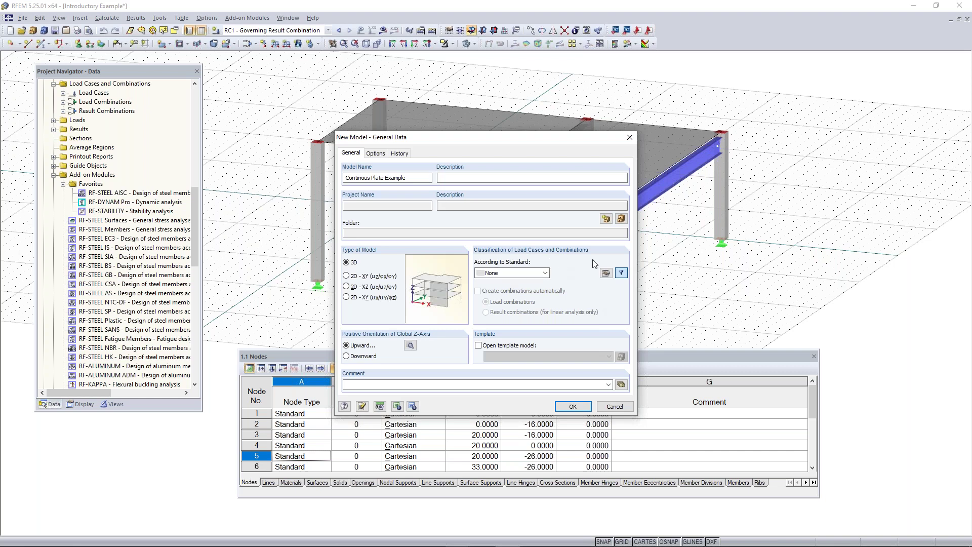
click(510, 274)
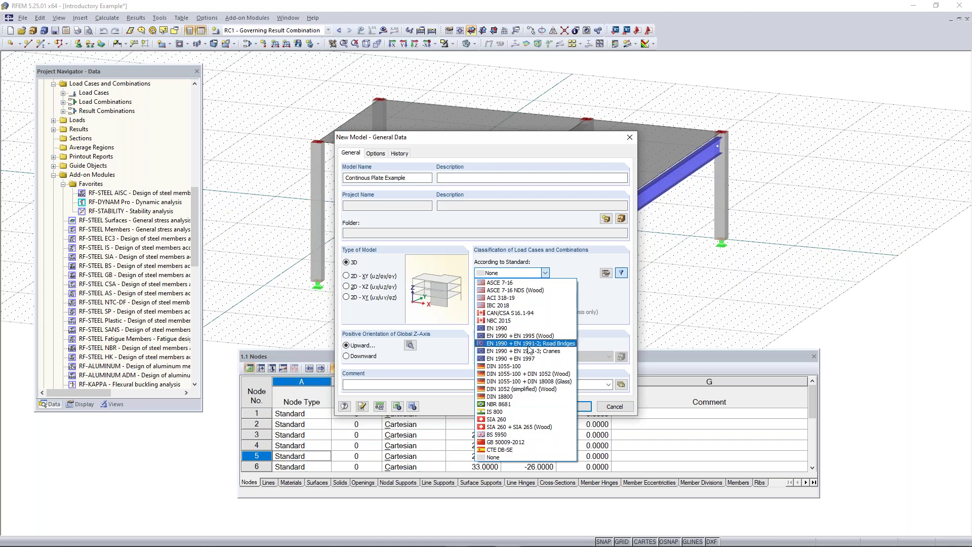
click(502, 275)
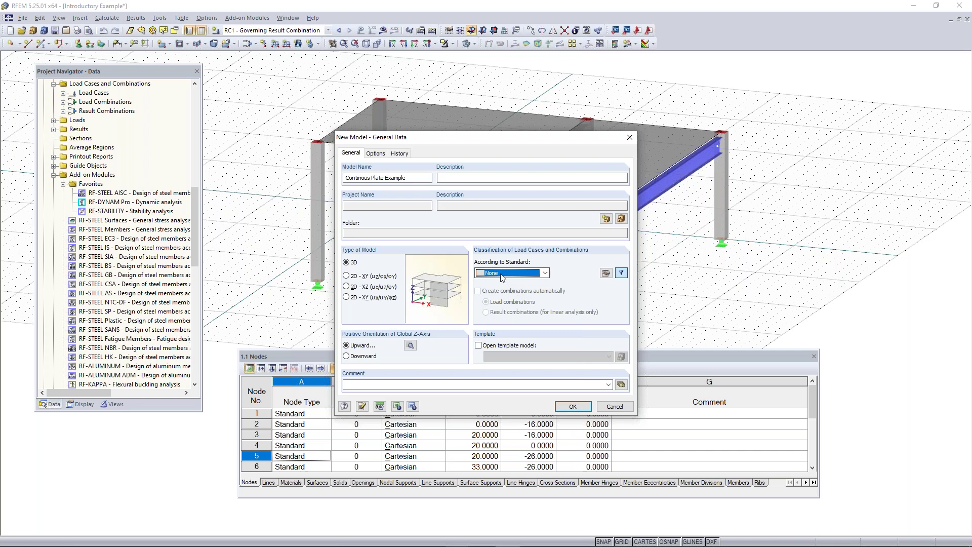
Step: Try ASCE 7-16 as the standard for load cases and combinations, and return the setting to None
click(501, 276)
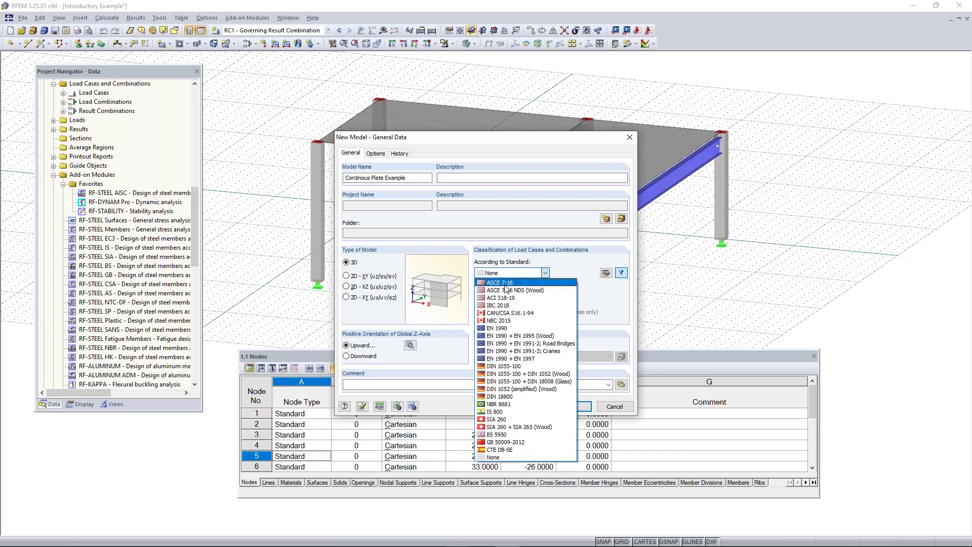
click(506, 283)
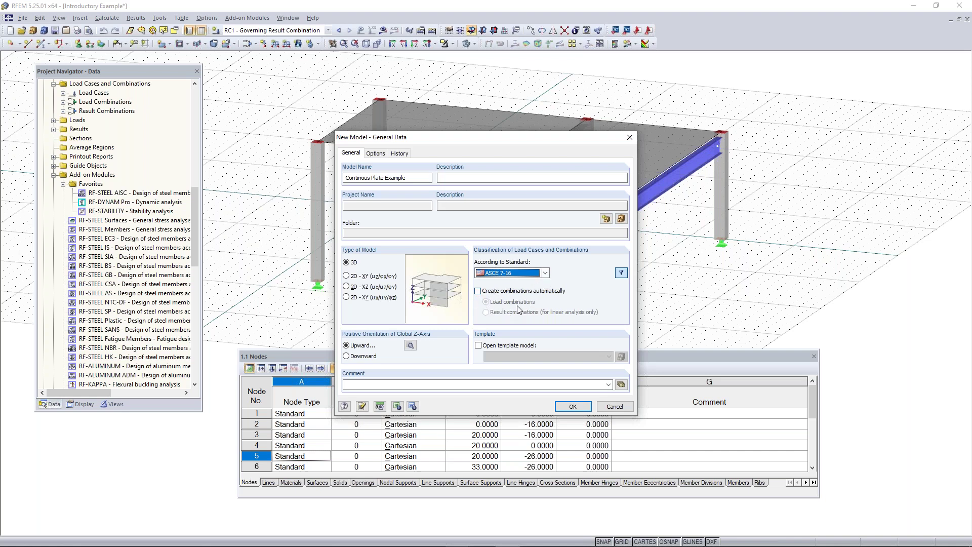
click(515, 273)
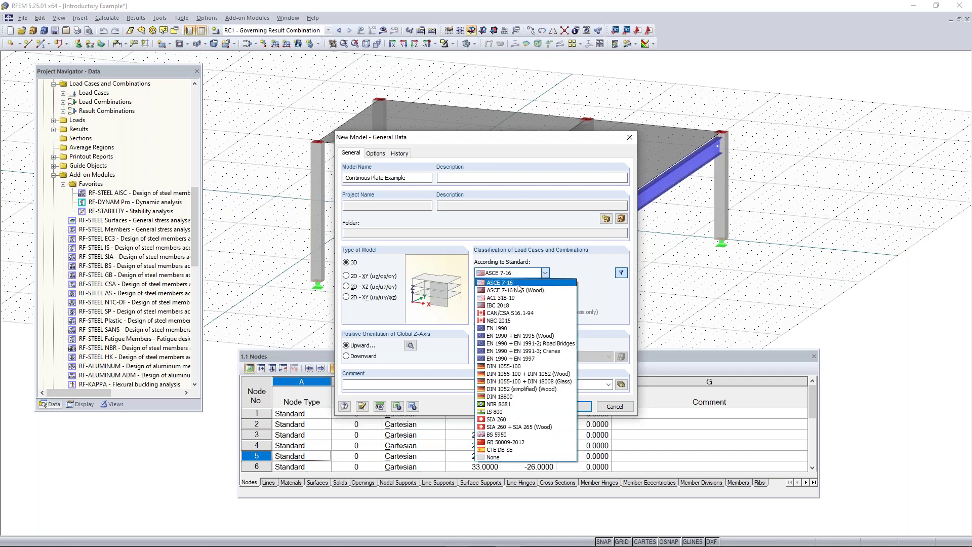
click(508, 459)
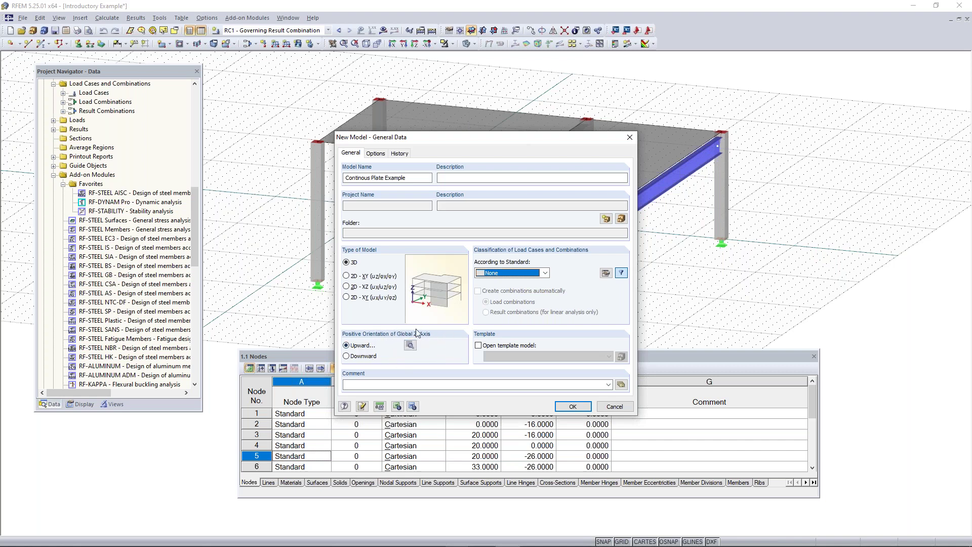
Step: Check the local z-axis orientation settings and accept the Downward orientation
click(411, 346)
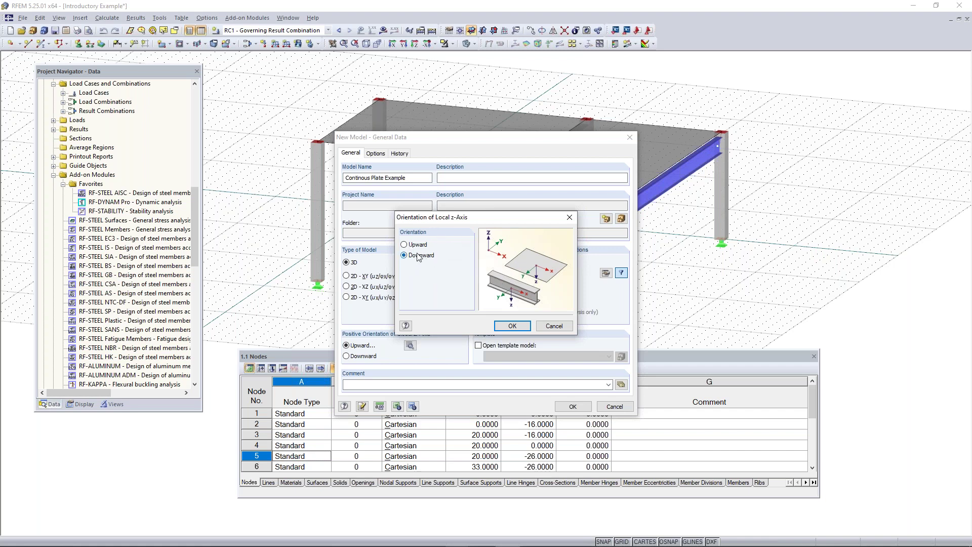
click(512, 326)
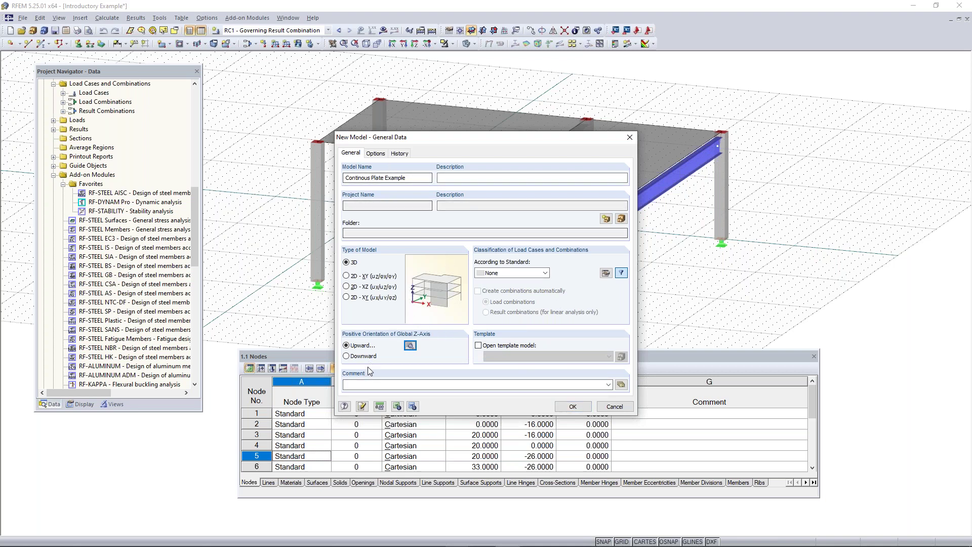
Step: Load the Metric profile in the Units and Decimal Places settings
click(380, 406)
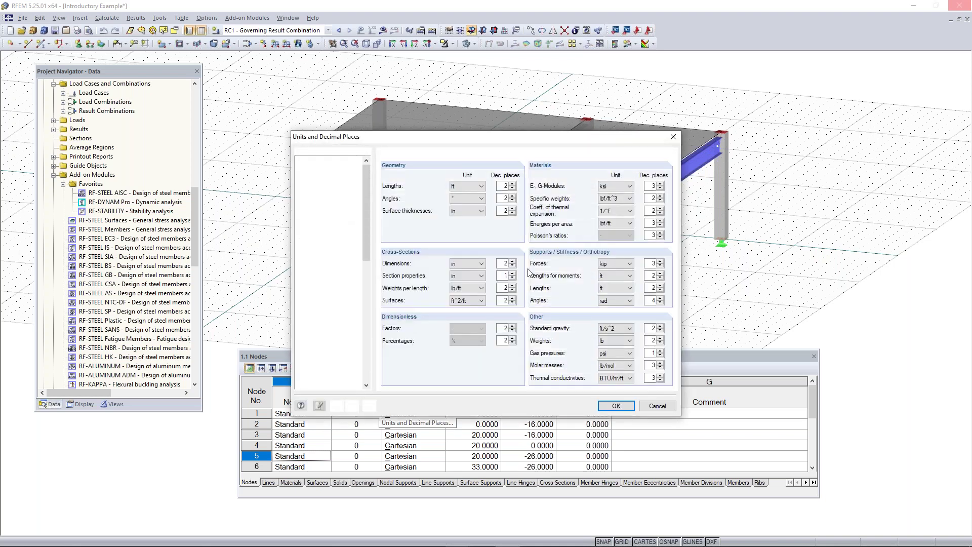
drag(505, 142, 504, 65)
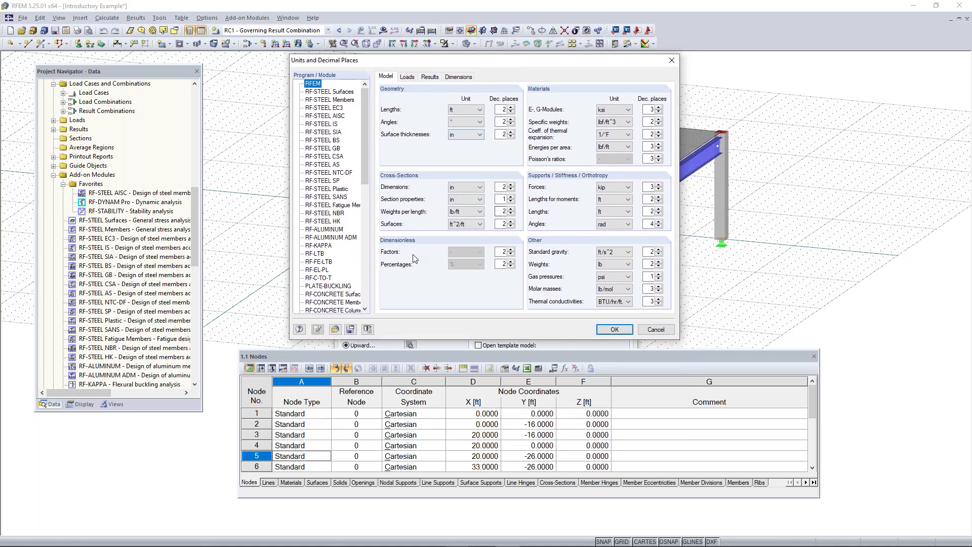
click(334, 330)
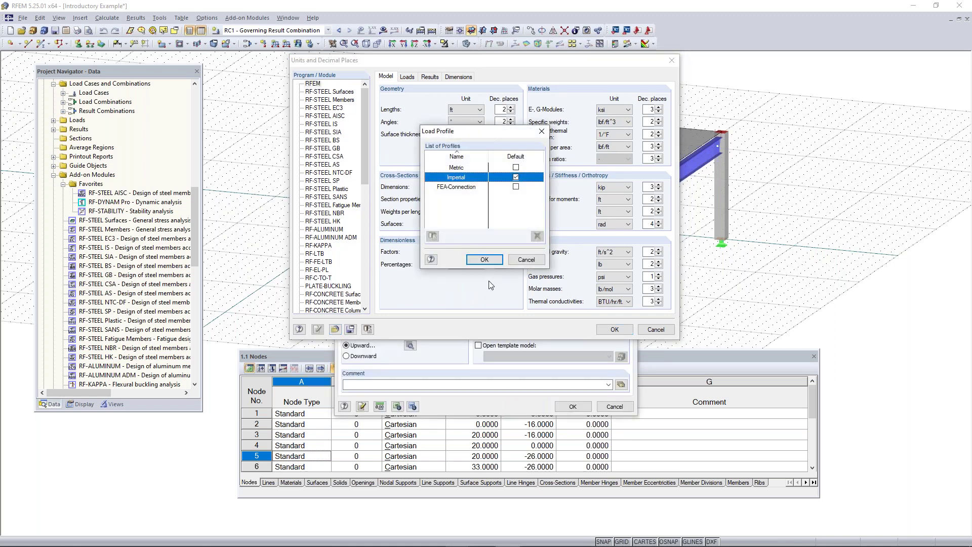
drag(483, 138, 469, 156)
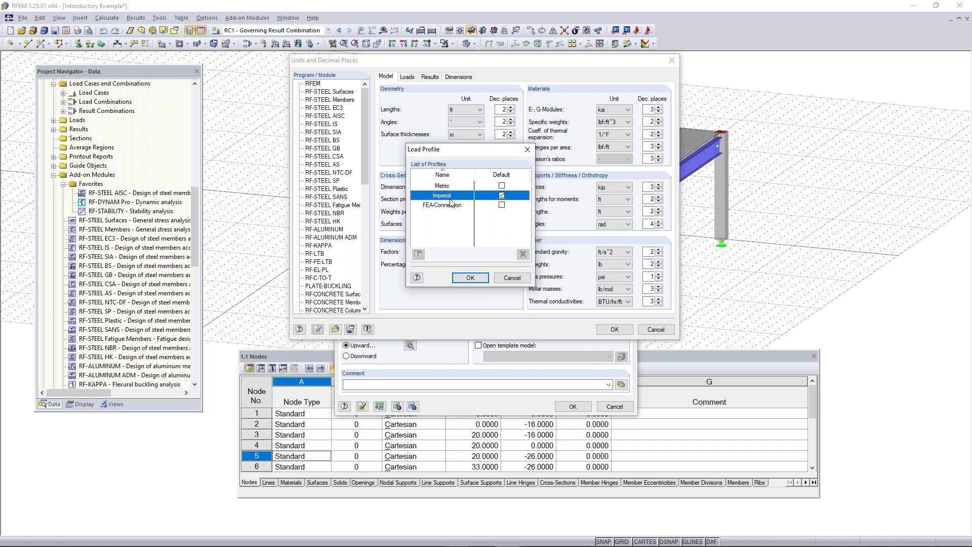
click(501, 196)
double_click(444, 189)
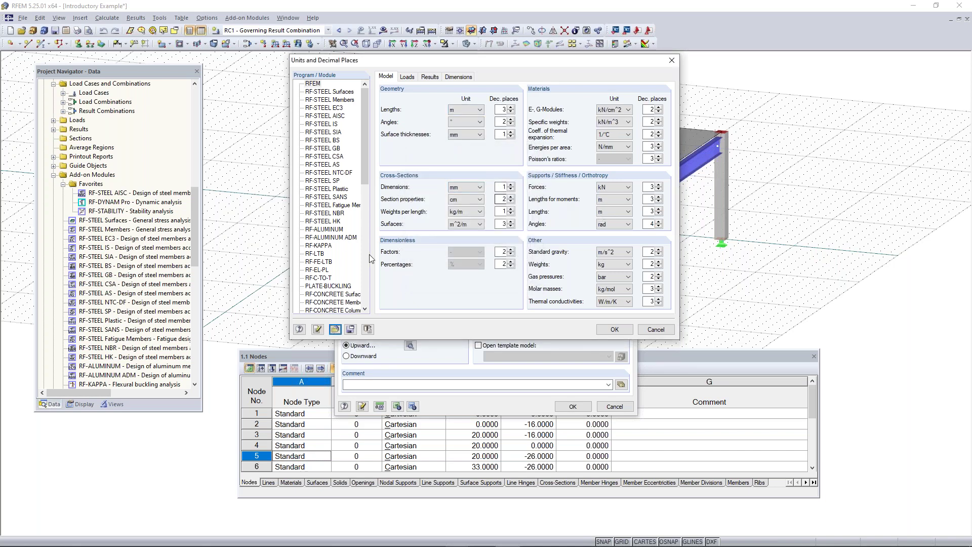
Step: Load the Imperial units profile, check the units for loads, and accept the unit settings
double_click(461, 178)
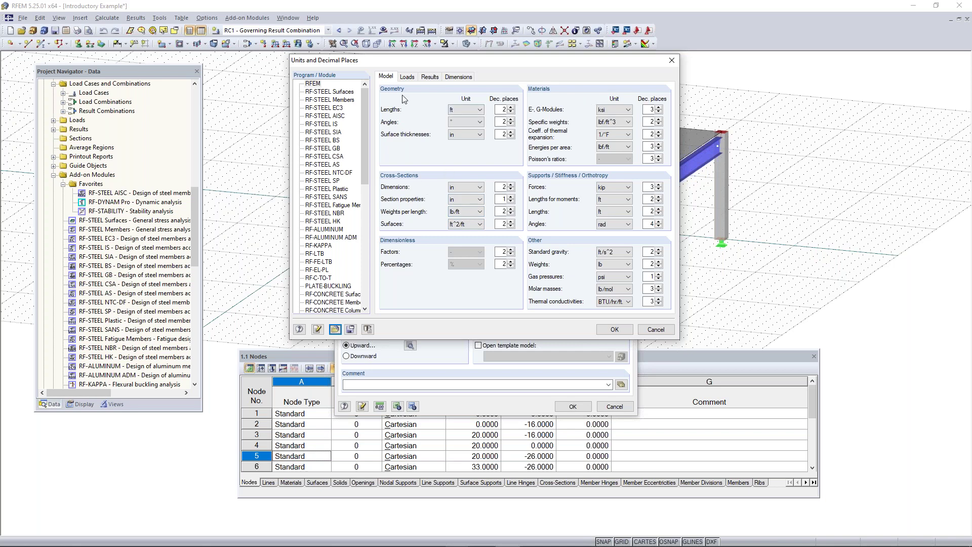
click(413, 78)
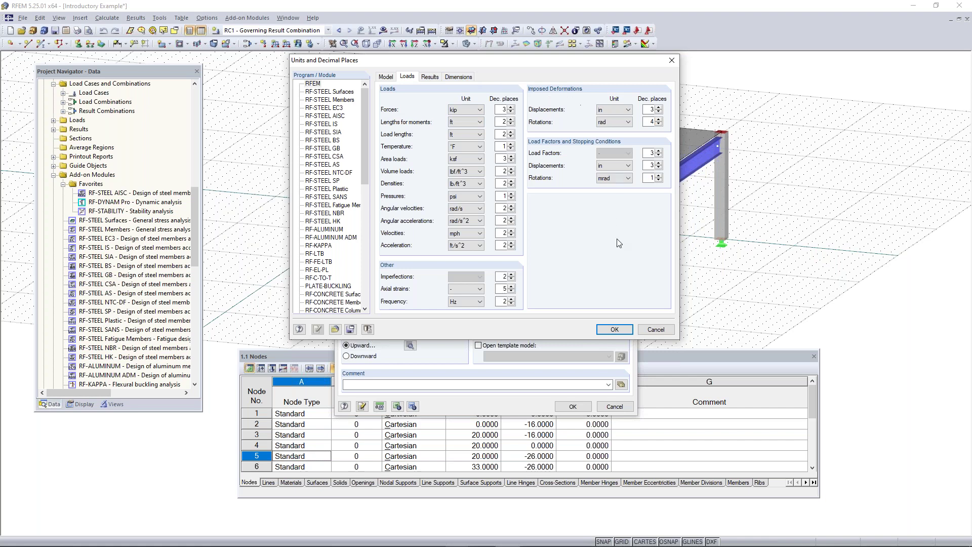
click(612, 330)
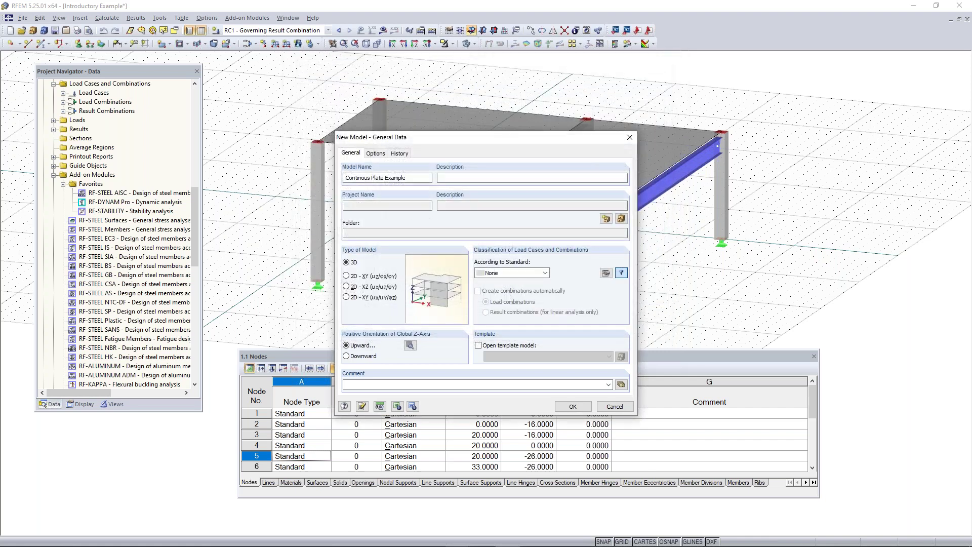
Step: Accept the general data to create the model, and move the nodes table clear of the work plane grid
click(572, 406)
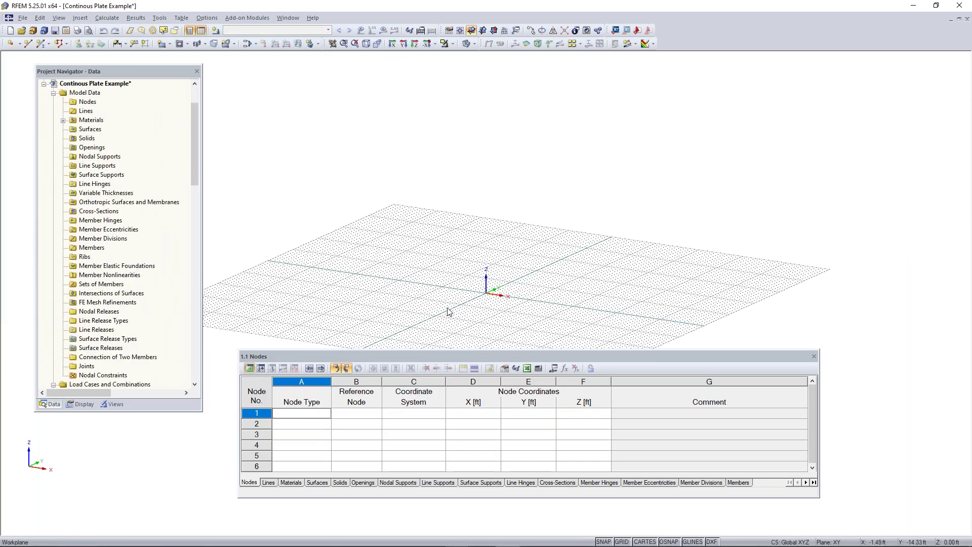
scroll(449, 309, down, 1)
middle_drag(475, 310, 541, 282)
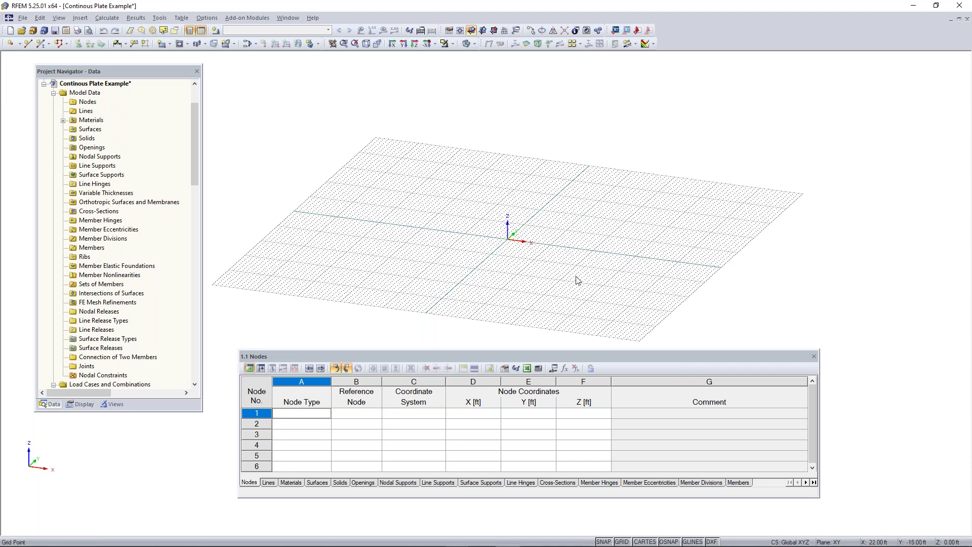
drag(506, 358, 506, 377)
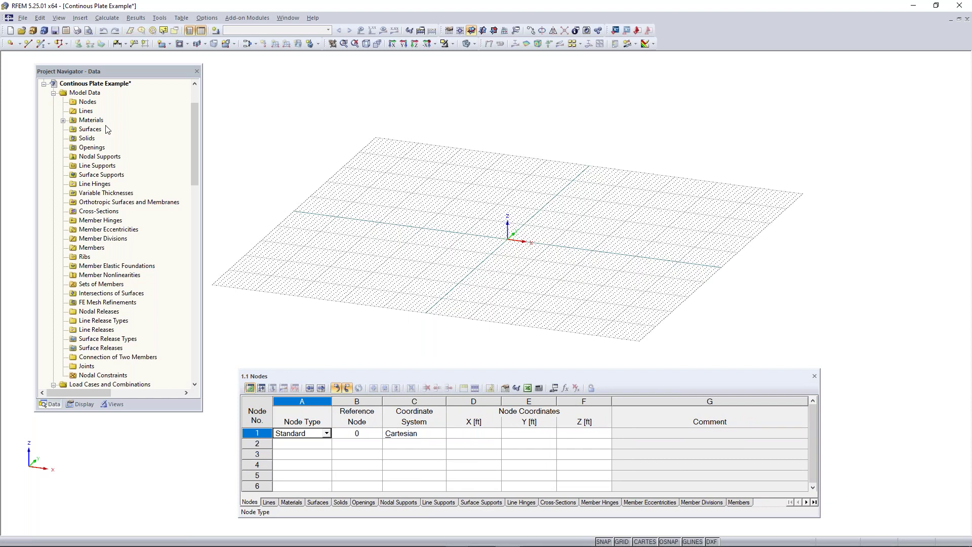
Step: Delete both default materials from the model data, including Steel A992
click(63, 120)
click(101, 130)
key(Delete)
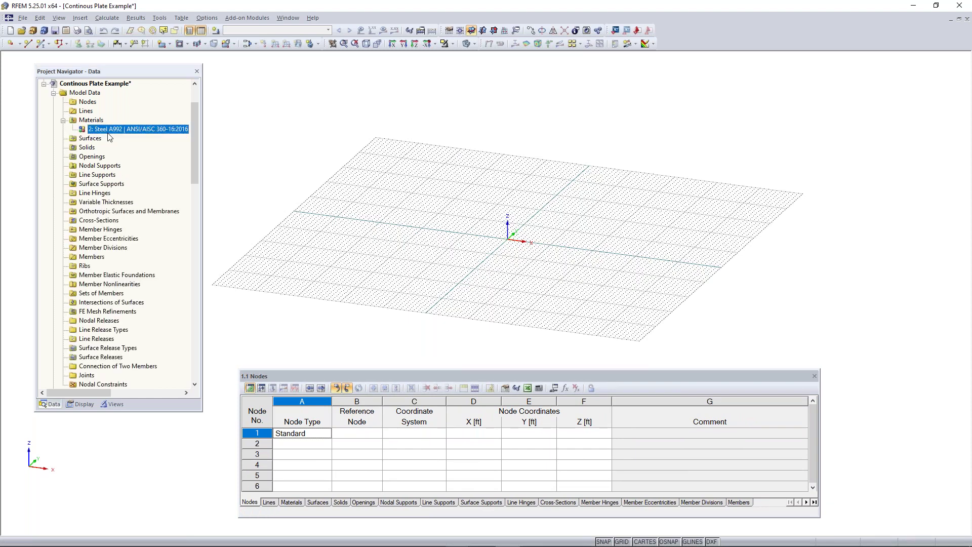
key(Delete)
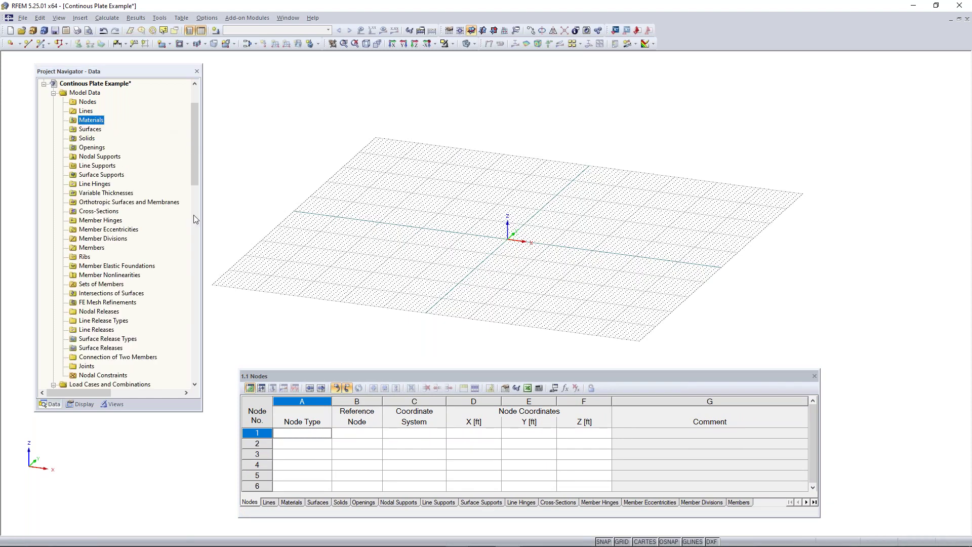
ctrl+middle_drag(564, 208, 577, 265)
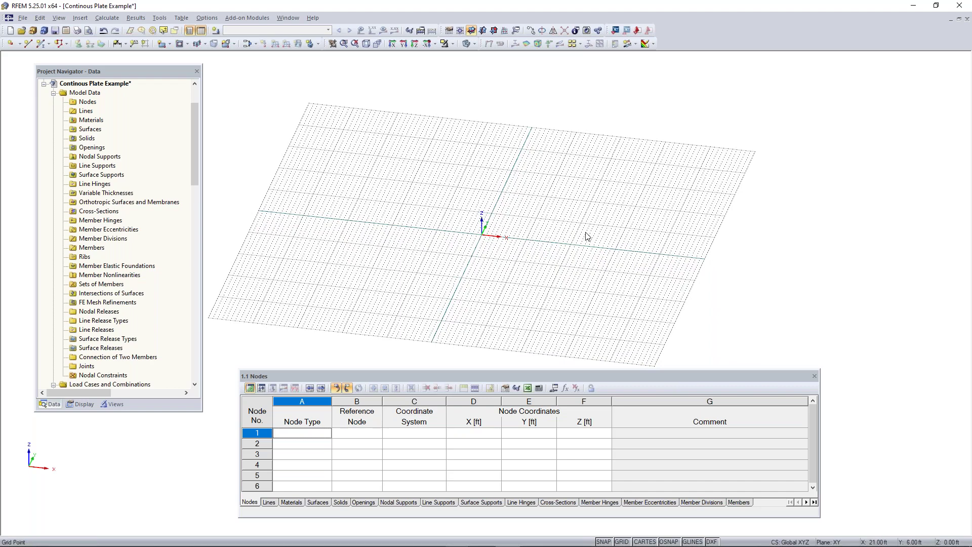
scroll(486, 240, up, 3)
scroll(492, 237, up, 2)
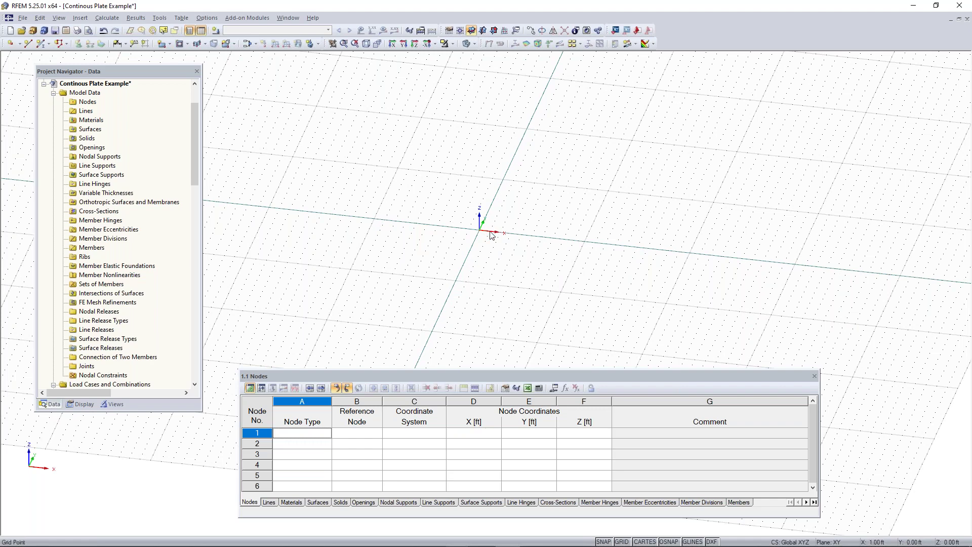
scroll(498, 238, down, 1)
scroll(498, 238, down, 1)
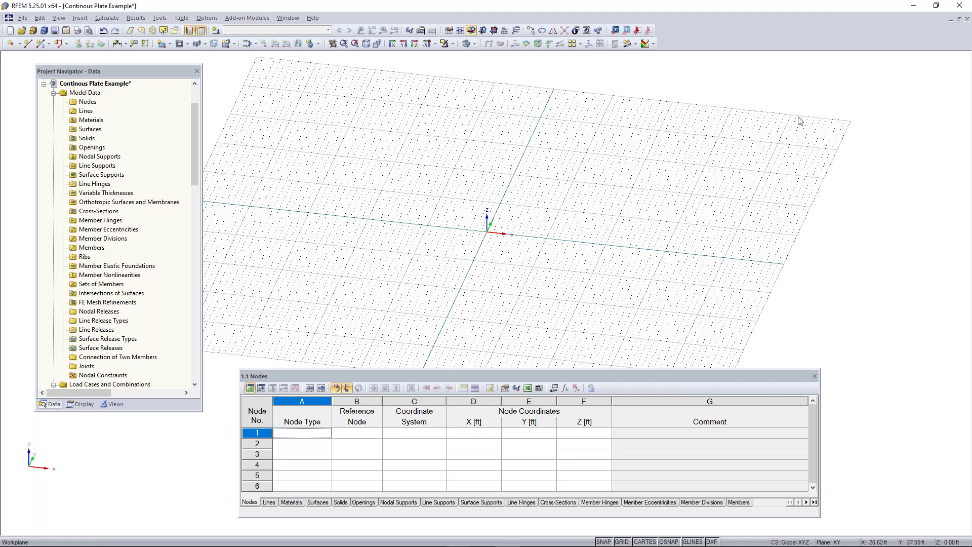
Step: Examine the work plane orientation, the number of grid points and the grid point spacing in the Work Plane and Grid/Snap settings
click(452, 34)
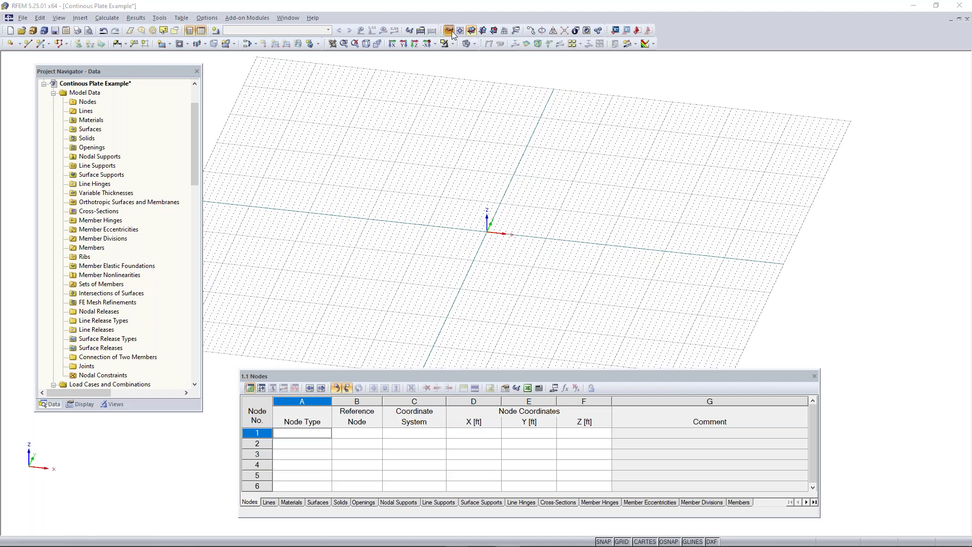
drag(446, 134, 416, 101)
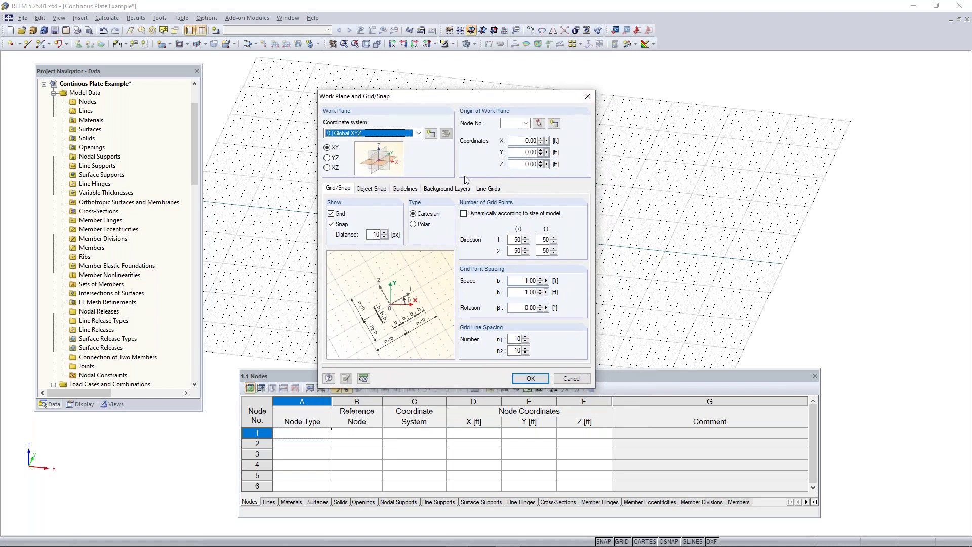
click(328, 158)
click(327, 148)
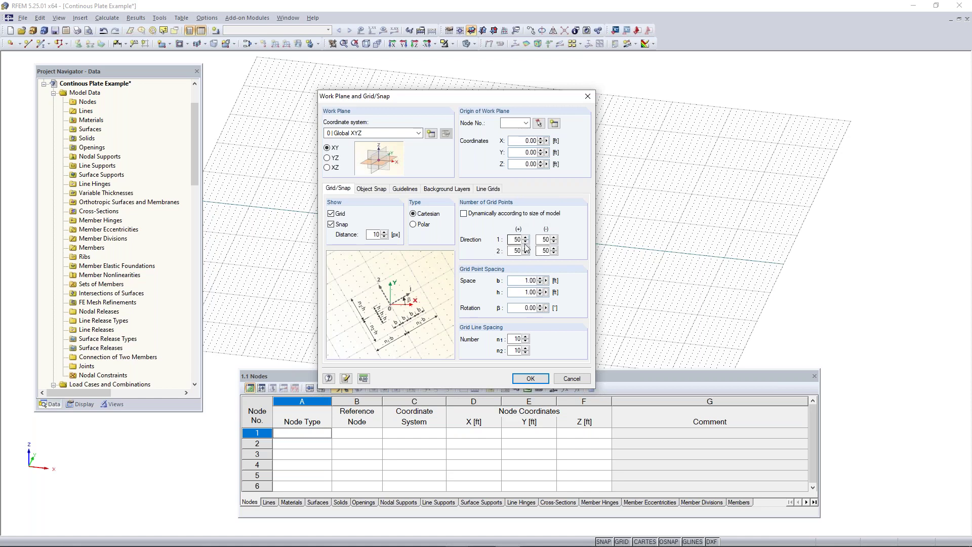
drag(513, 239, 531, 239)
double_click(545, 239)
click(520, 281)
click(519, 292)
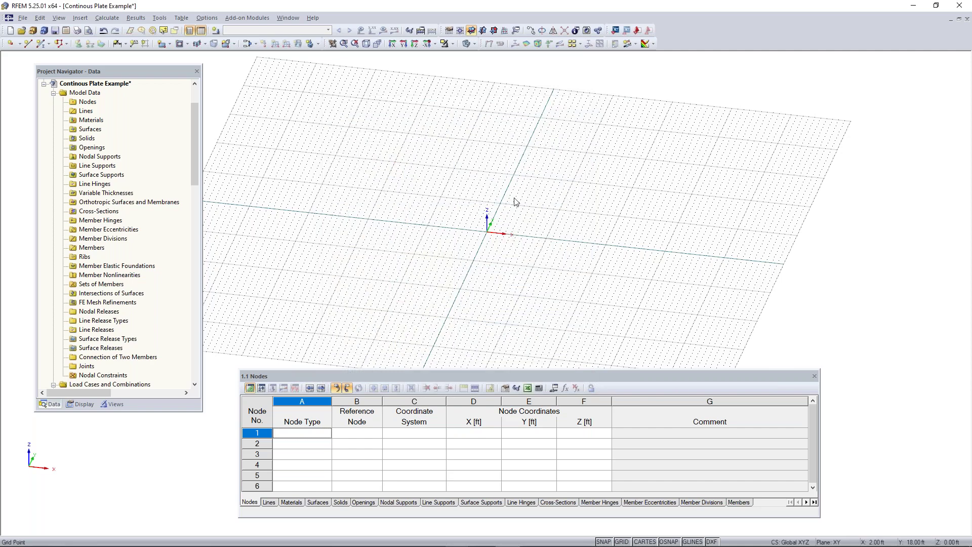
Step: Move the Project Navigator aside to free more of the work plane for modelling
middle_drag(558, 247, 402, 245)
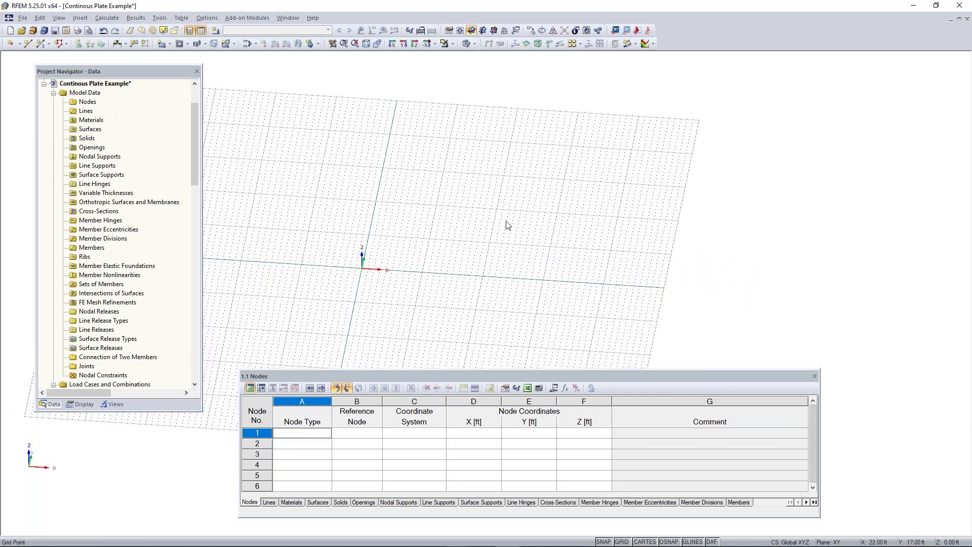
drag(108, 76, 78, 82)
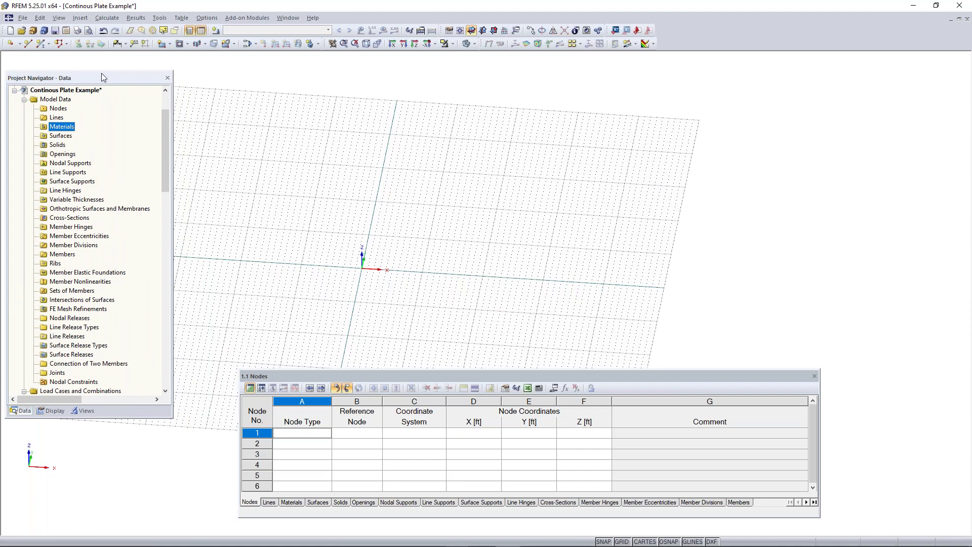
Step: Examine the model data types that can be inserted, especially the plane surface shapes available for graphical creation
click(80, 19)
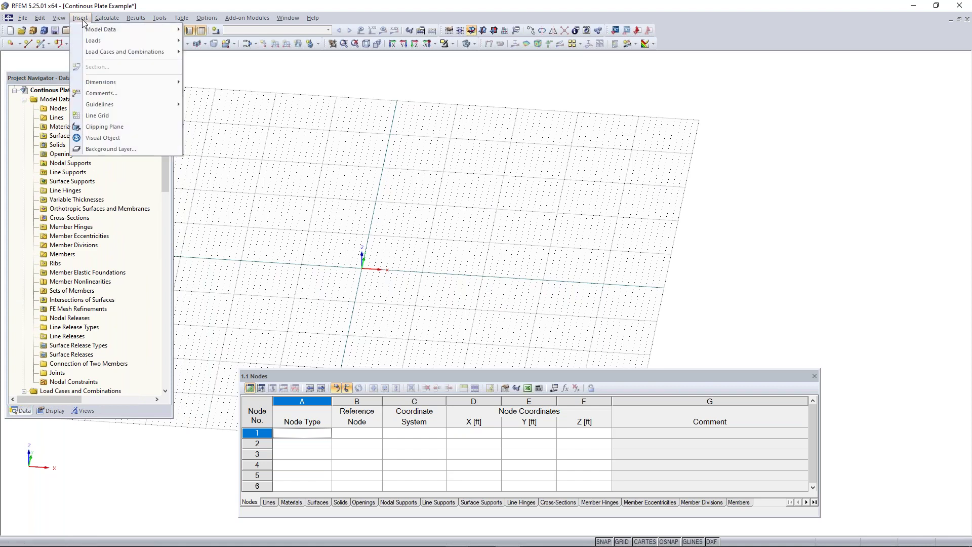
mouse_move(101, 29)
mouse_move(218, 31)
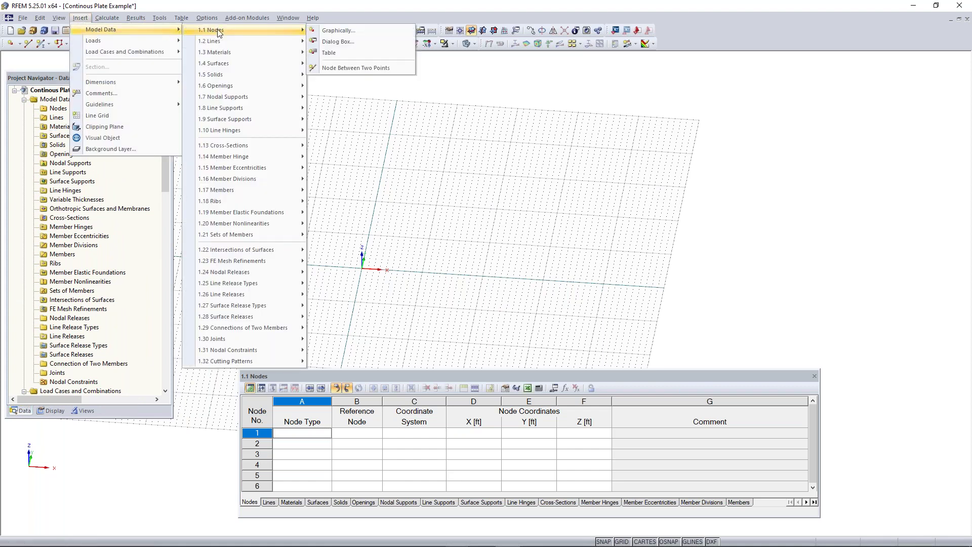
mouse_move(229, 60)
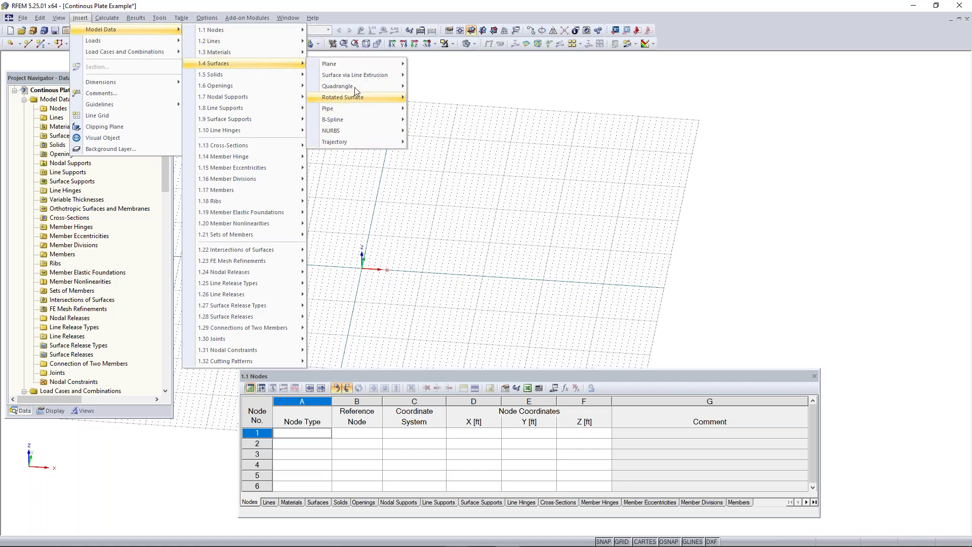
mouse_move(350, 66)
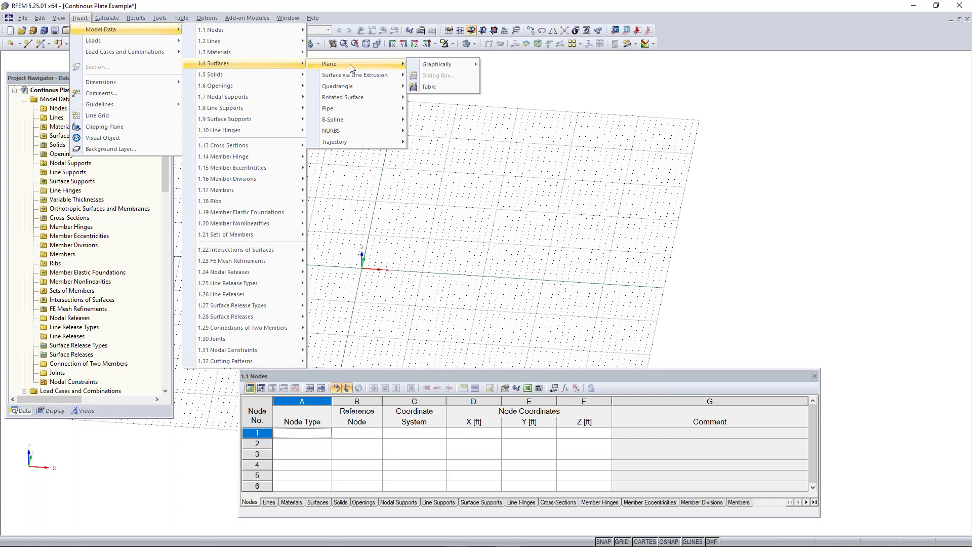
mouse_move(447, 65)
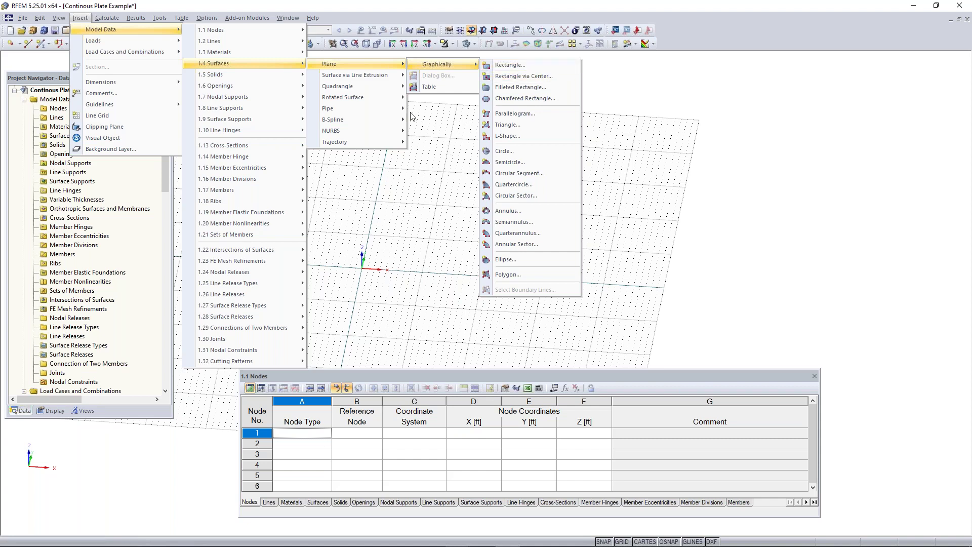
key(Escape)
key(Escape)
key(Escape)
key(Escape)
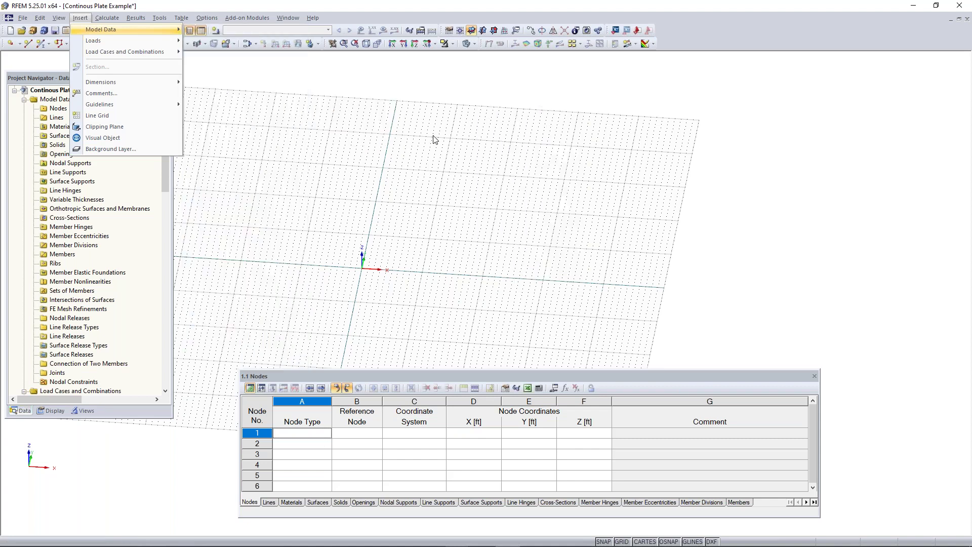
key(Escape)
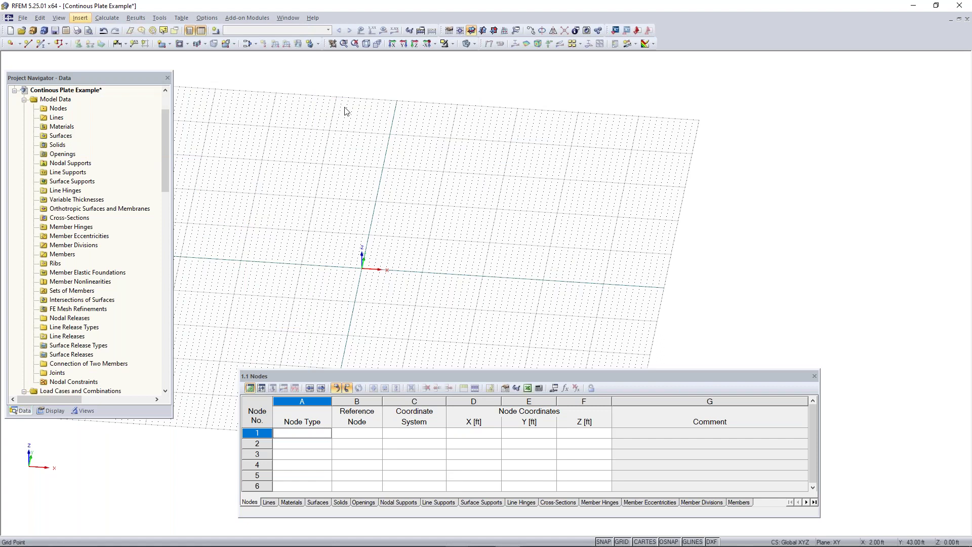
Step: Start a new rectangular surface and open the material library to choose its material
click(162, 45)
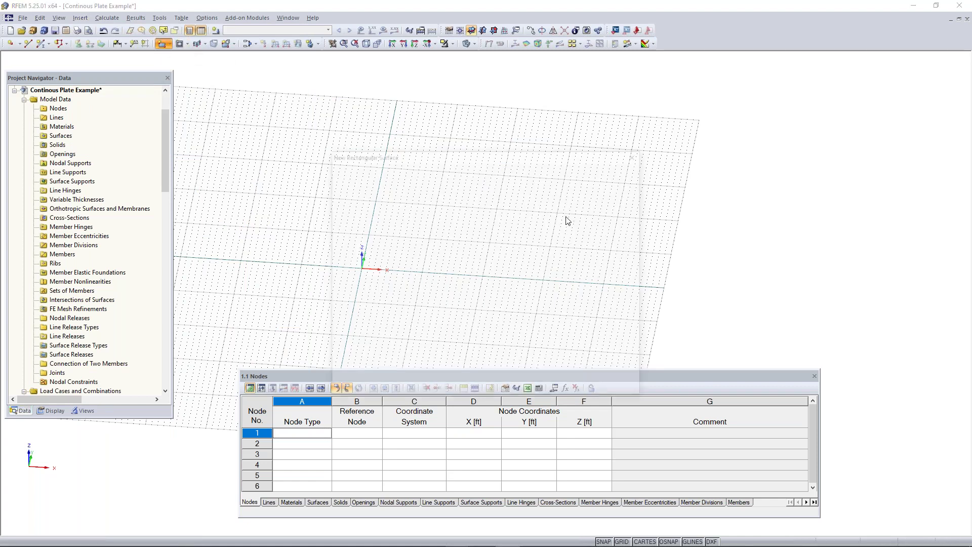
drag(485, 162, 469, 138)
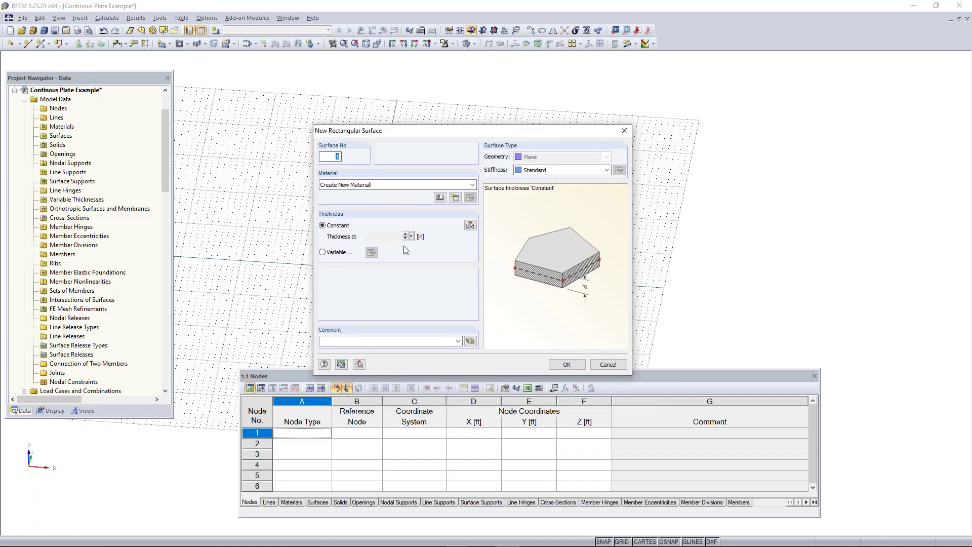
drag(474, 135, 482, 105)
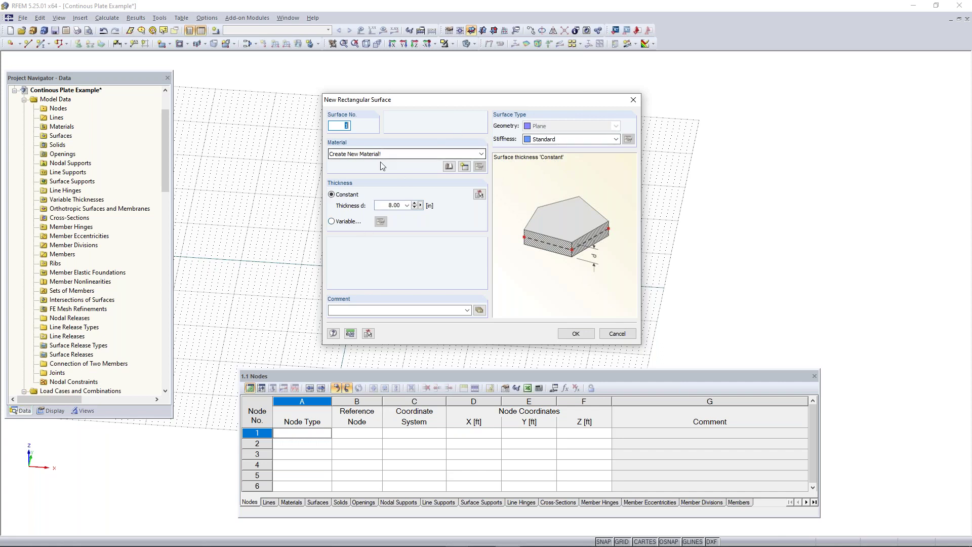
drag(381, 205, 448, 197)
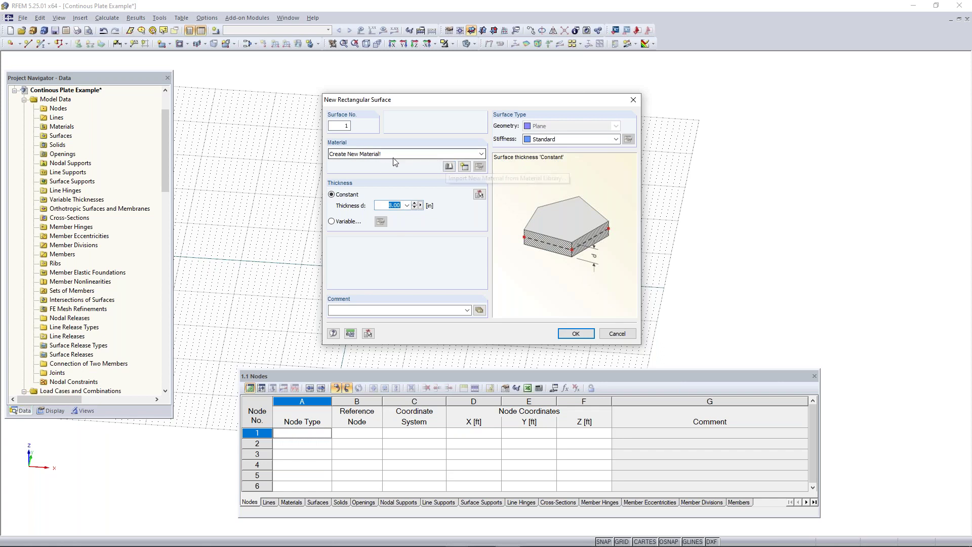
click(448, 167)
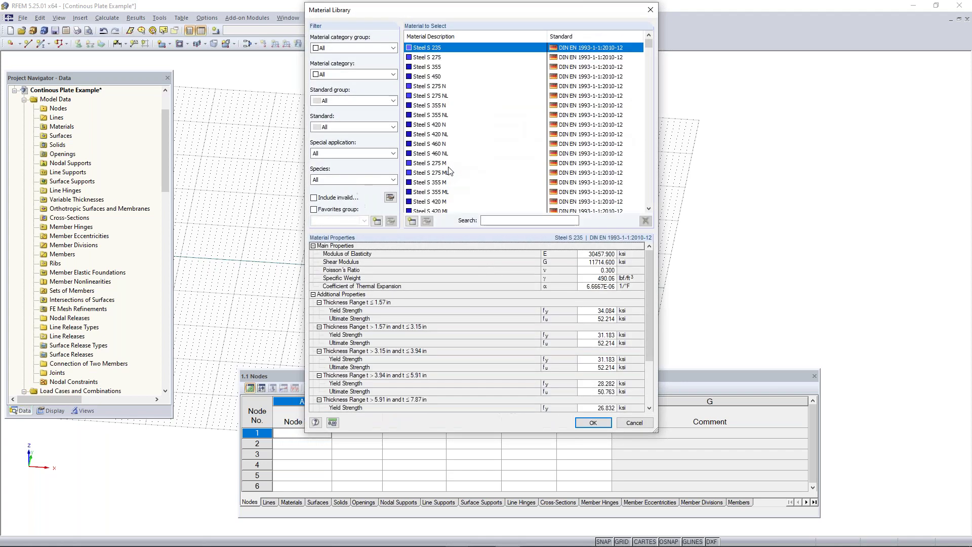
drag(457, 18, 454, 52)
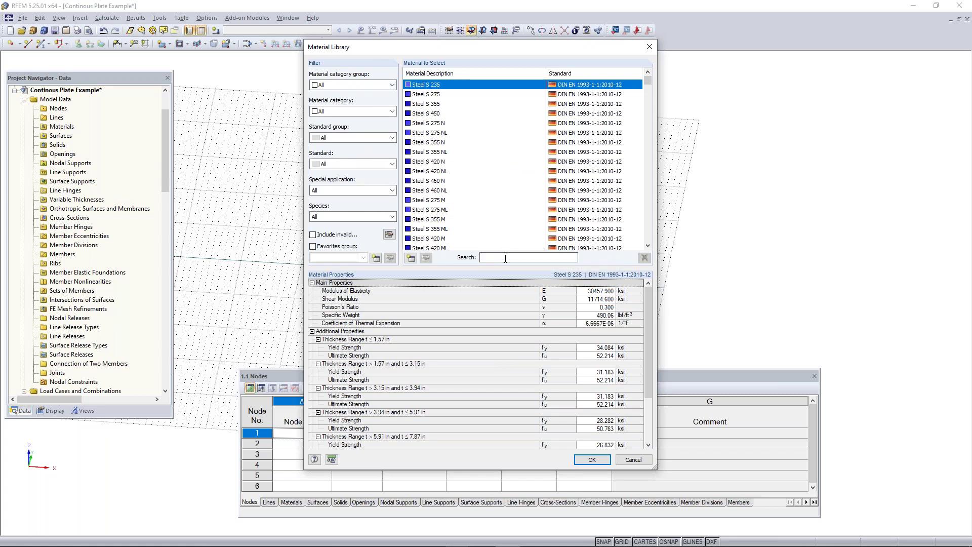
Step: Filter the material library to the Concrete category and standard ACI 318-19, and assign Concrete f'c = 4000 psi to the surface
click(356, 86)
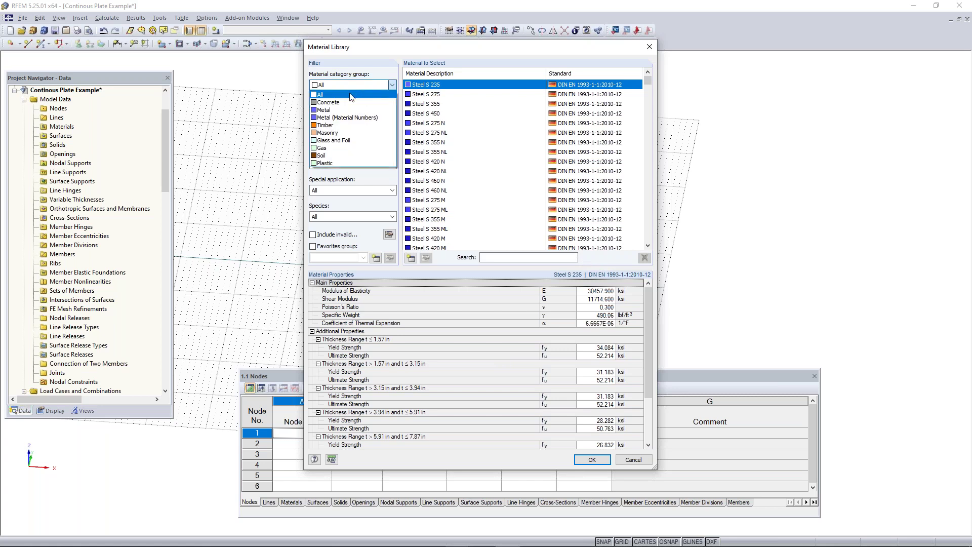
click(347, 104)
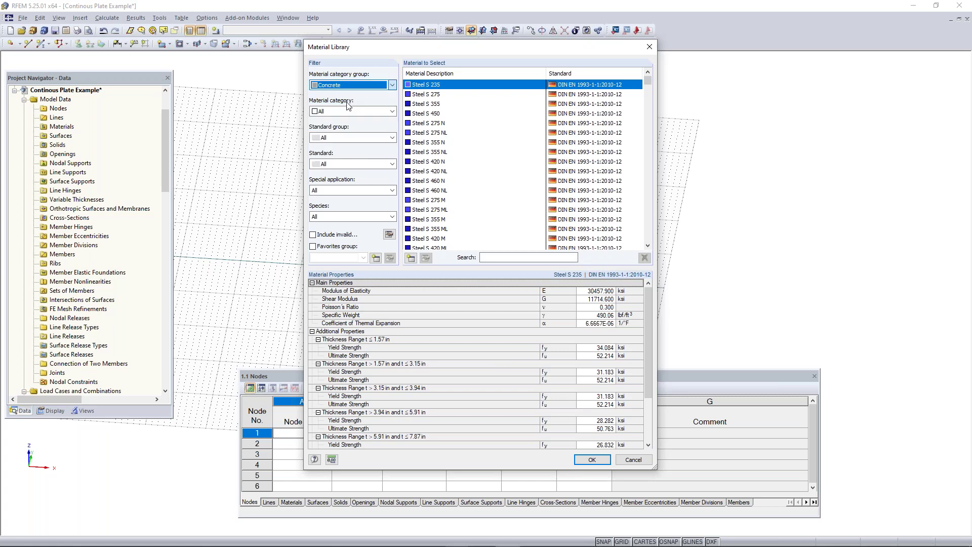
click(349, 111)
click(348, 121)
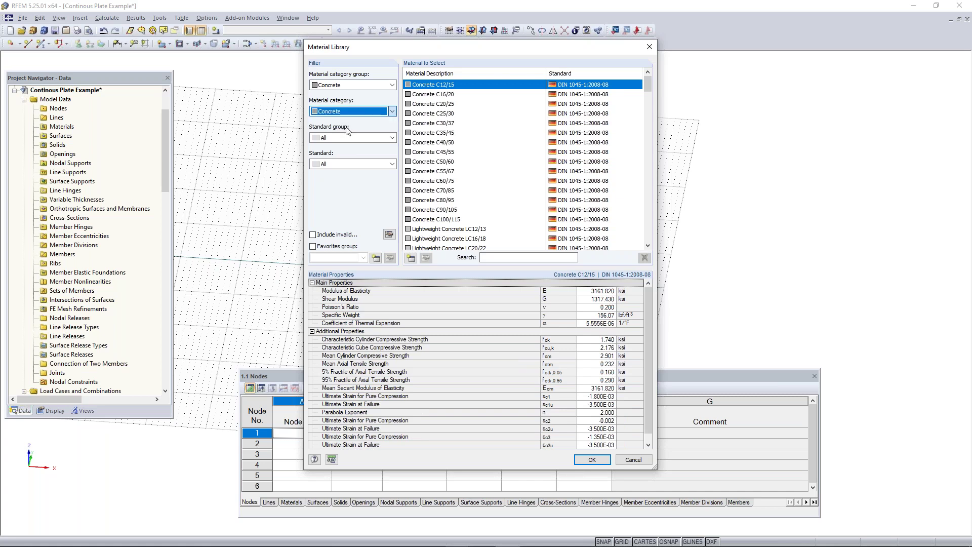
click(344, 136)
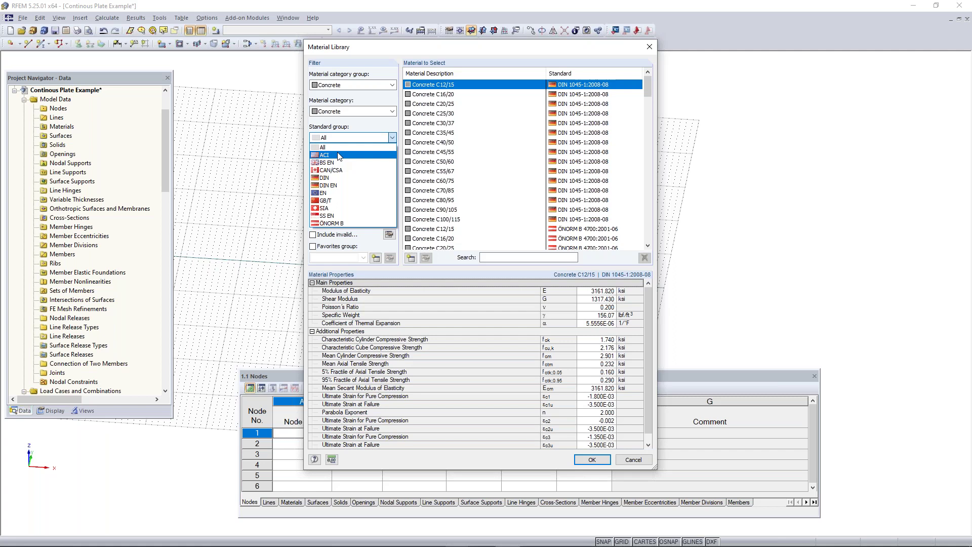
click(339, 155)
click(360, 169)
click(349, 189)
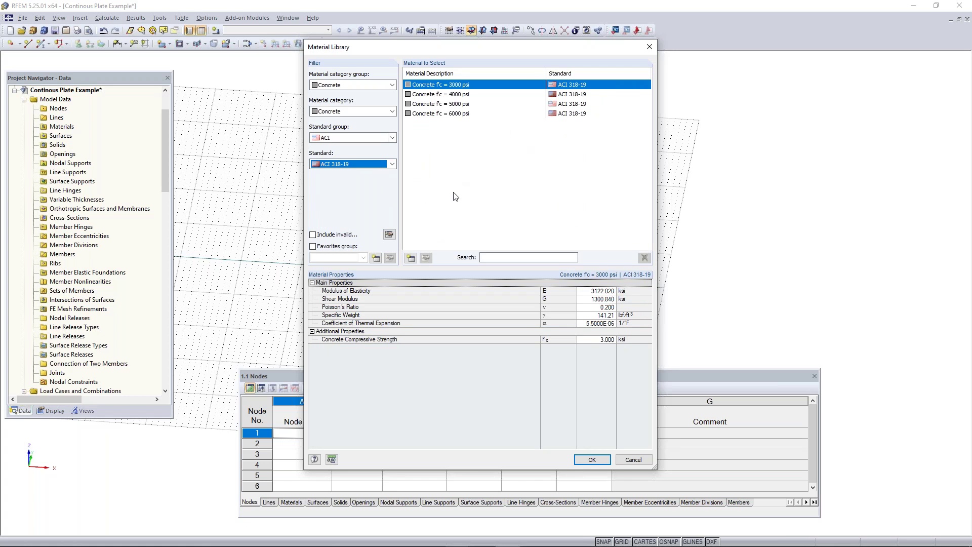
click(462, 95)
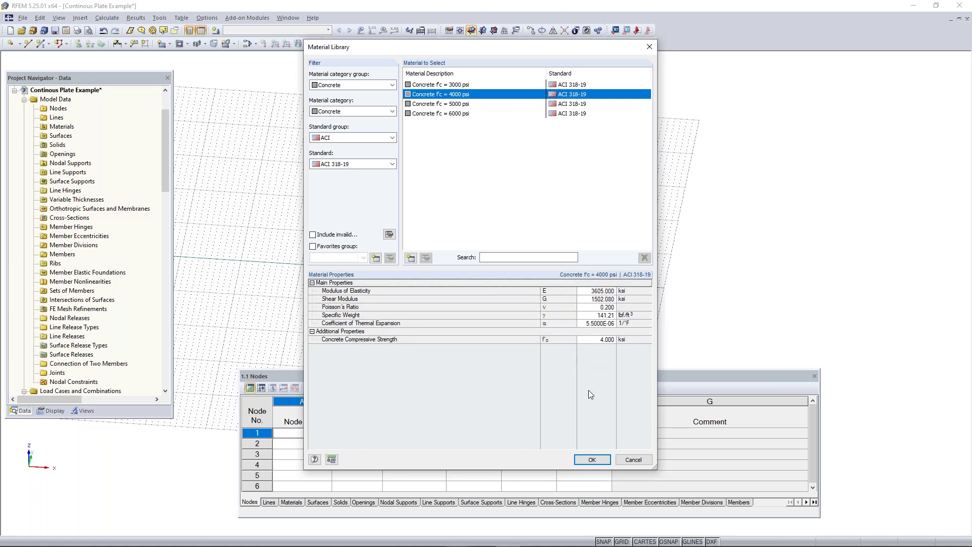
click(597, 461)
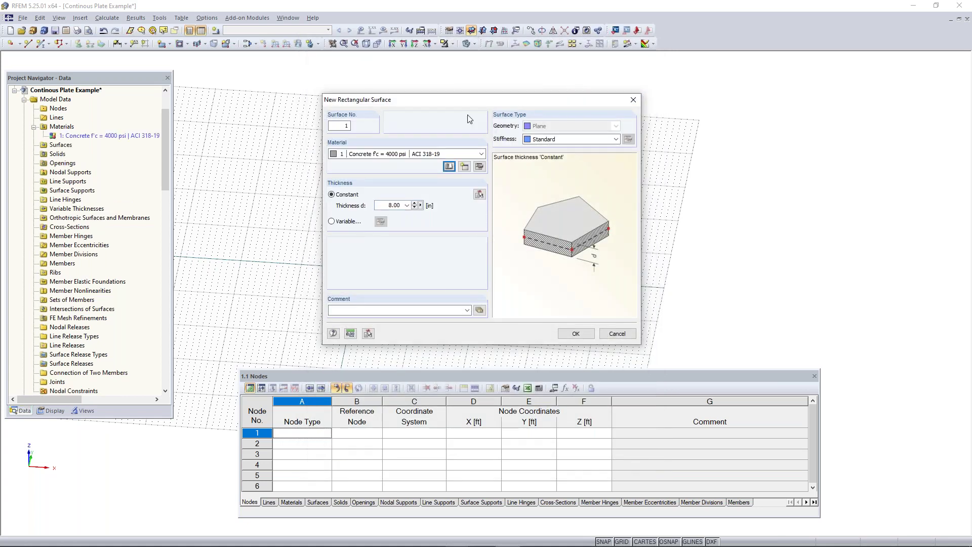
Step: Set the rectangular surface's constant thickness to 12 in and accept the surface settings
double_click(389, 205)
text(12)
click(576, 334)
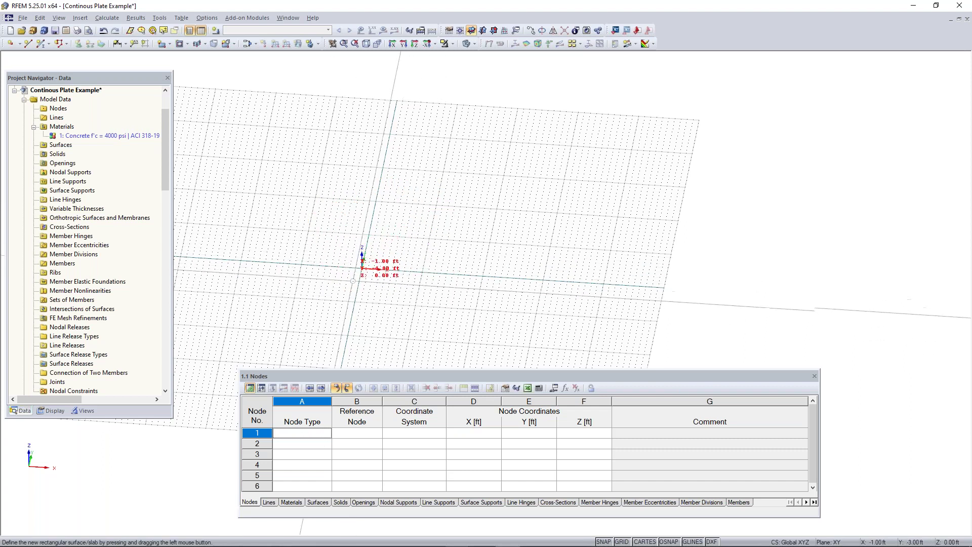
Step: Place the rectangular surface in the XY work plane from the origin to X 32 ft, Y 16 ft
scroll(362, 268, up, 2)
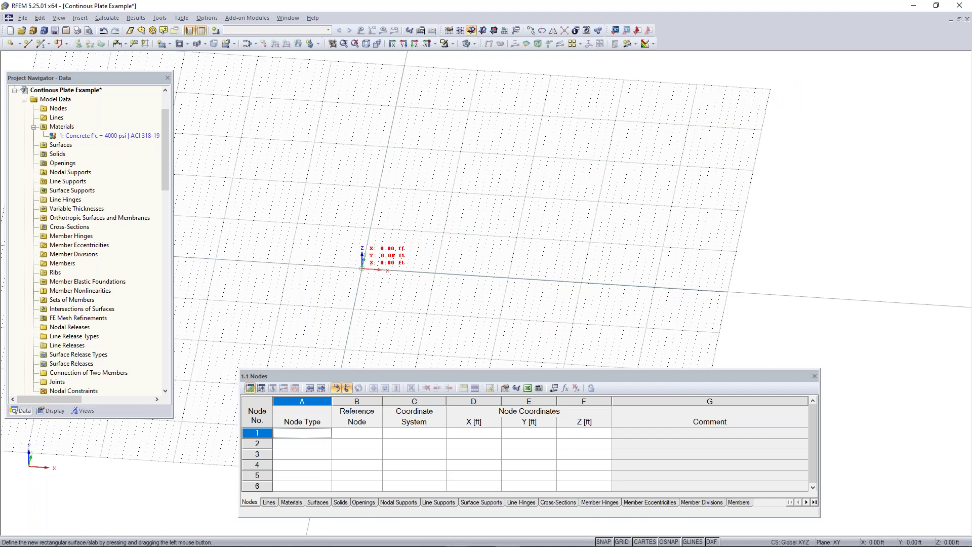
click(361, 269)
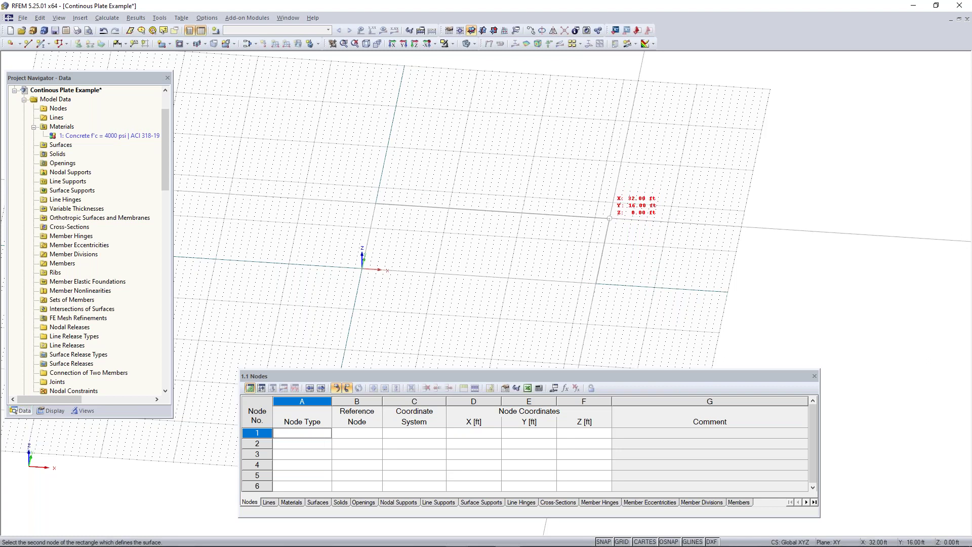
click(610, 218)
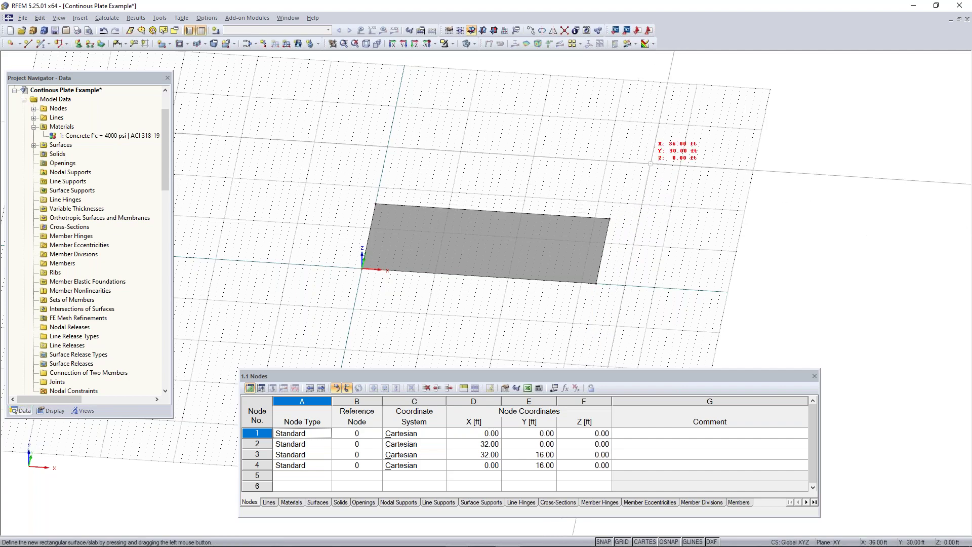
Step: Inspect the new plate and its local axes up close from an oblique 3D angle
ctrl+middle_drag(643, 278, 571, 264)
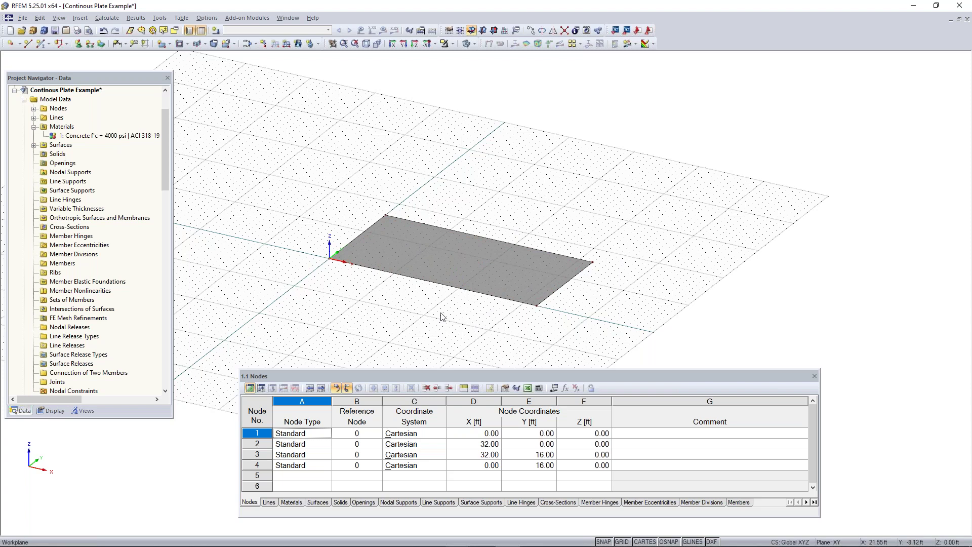
middle_drag(463, 311, 468, 270)
scroll(462, 231, up, 4)
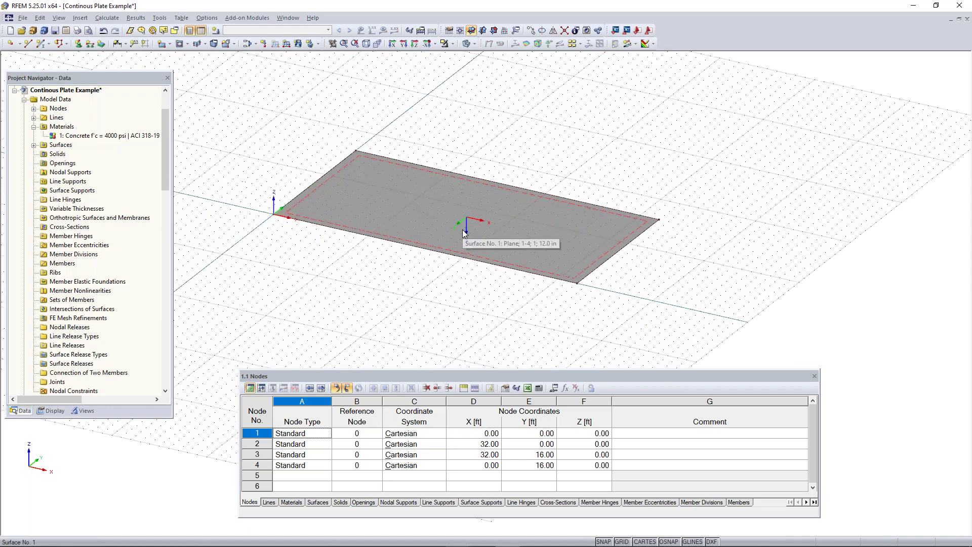
ctrl+middle_drag(463, 282, 489, 235)
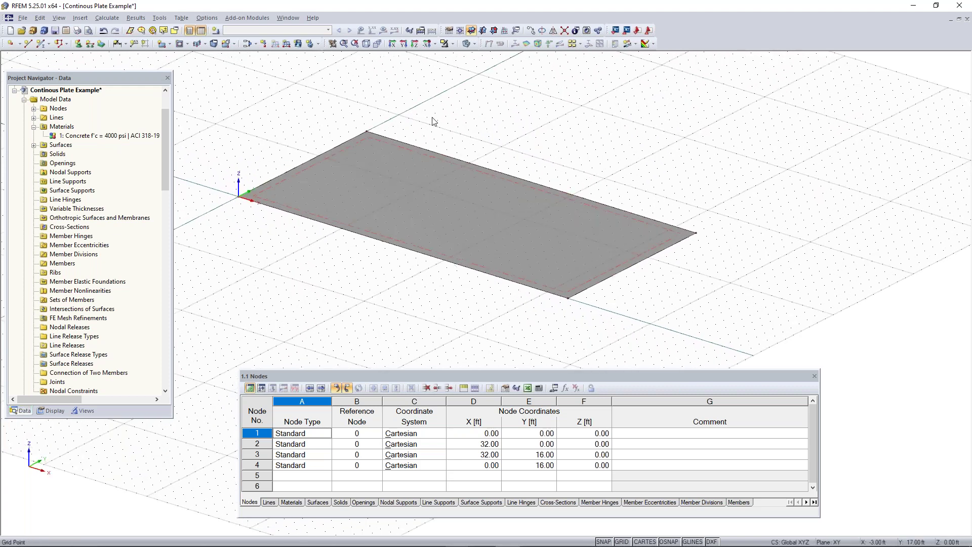
ctrl+middle_drag(604, 318, 517, 303)
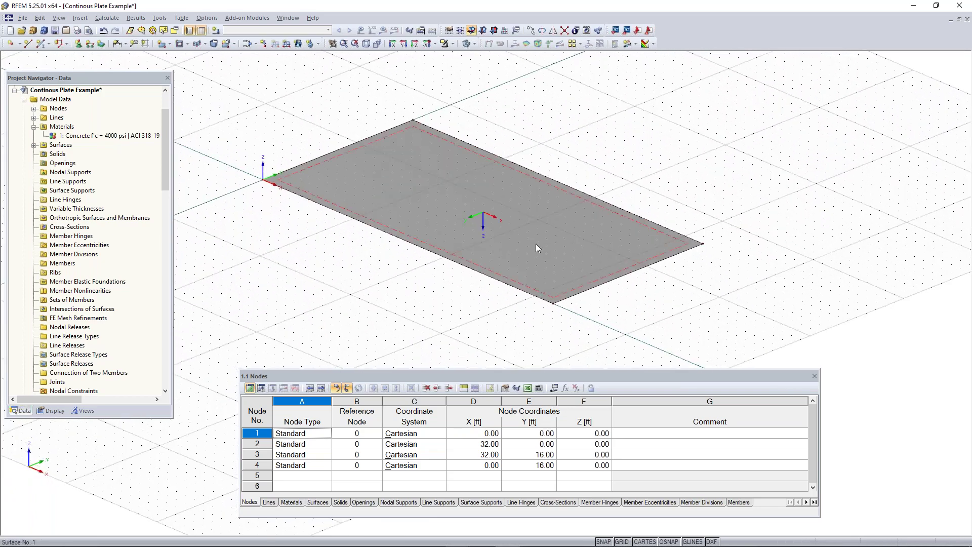
mouse_move(611, 324)
ctrl+middle_down()
mouse_move(608, 308)
mouse_move(627, 321)
ctrl+middle_up()
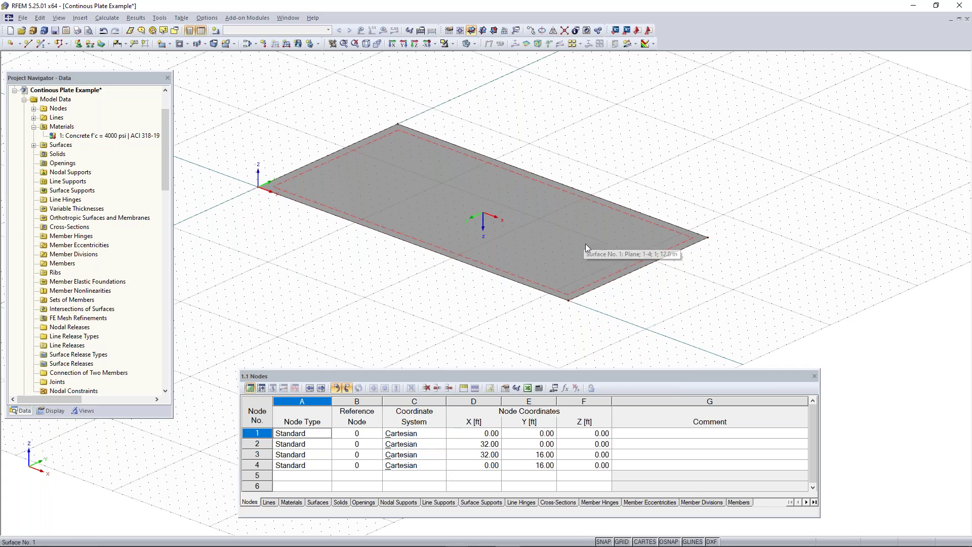
mouse_move(591, 318)
ctrl+middle_down()
mouse_move(583, 275)
mouse_move(561, 239)
mouse_move(598, 310)
ctrl+middle_up()
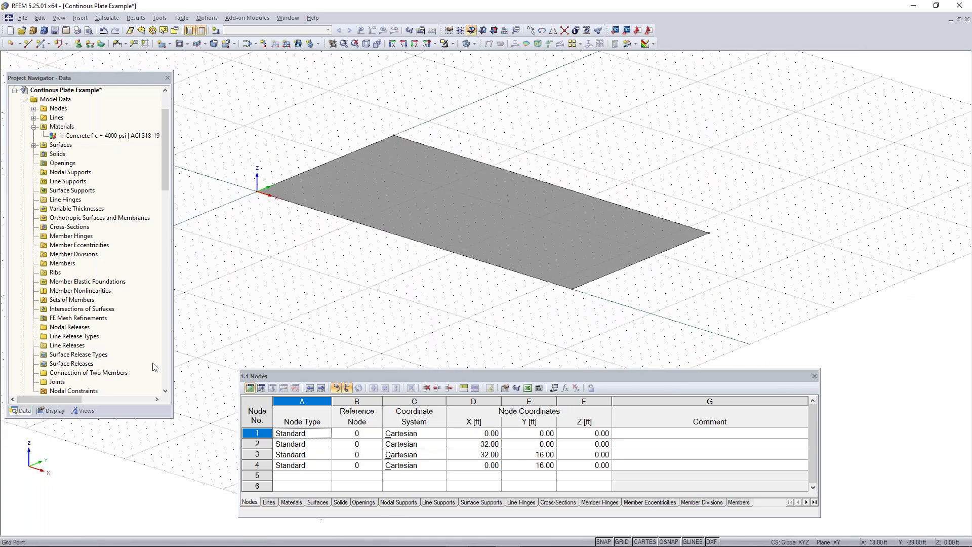
Step: Change the solid model rendering of surfaces to Filled incl. thickness in the display settings
click(54, 411)
drag(166, 172, 168, 363)
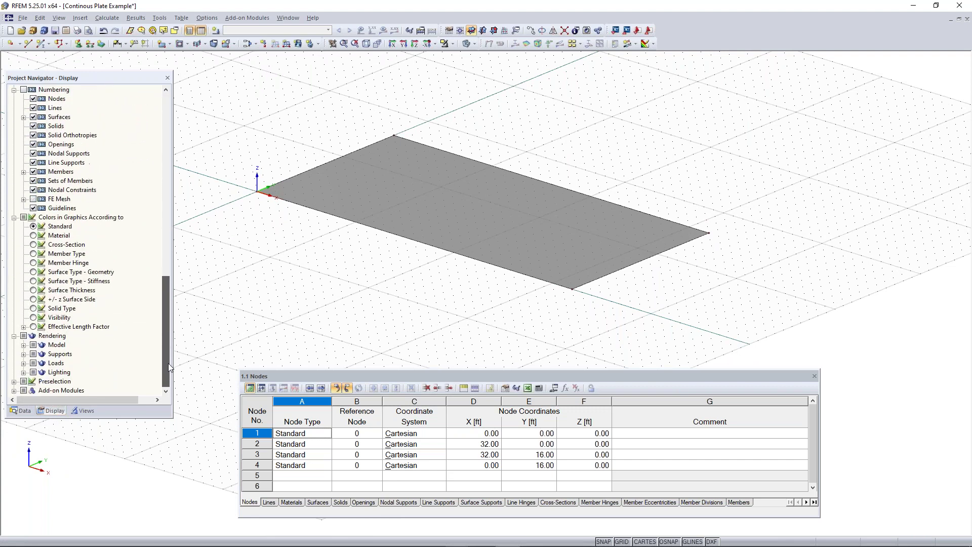
click(24, 344)
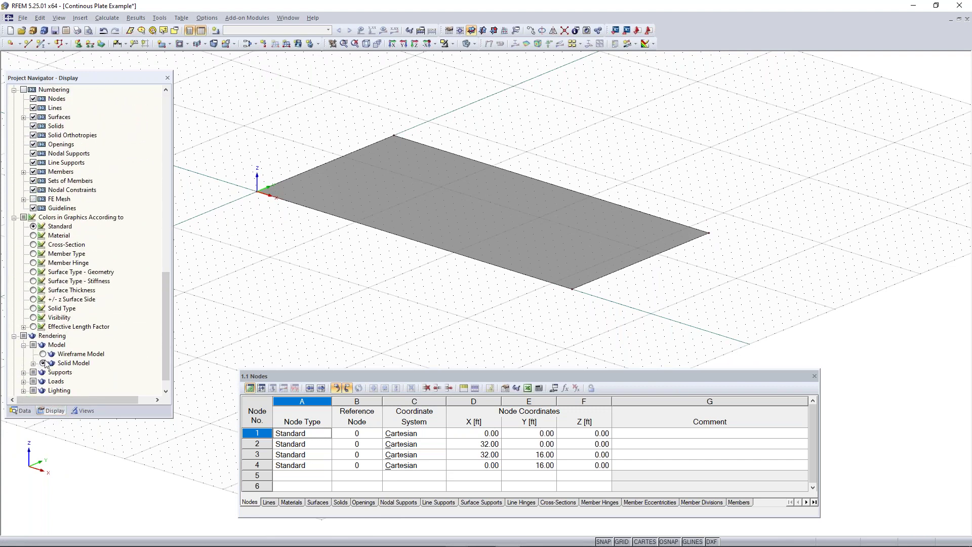
click(32, 362)
scroll(63, 364, down, 3)
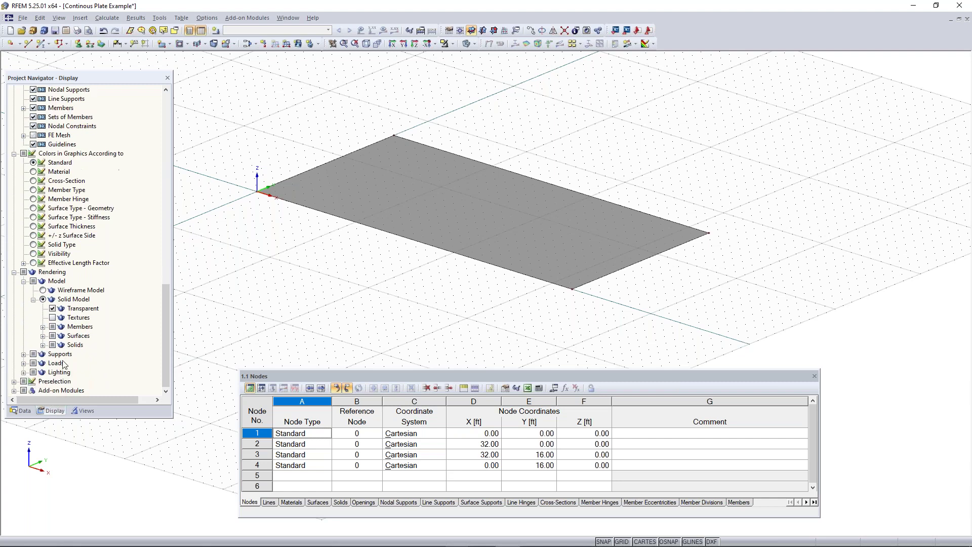
click(43, 336)
scroll(58, 342, down, 1)
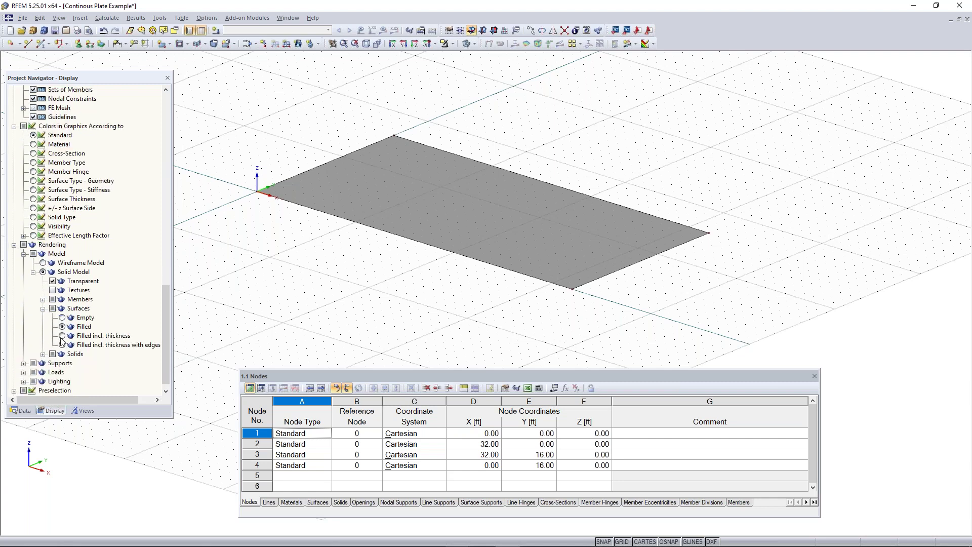
click(62, 336)
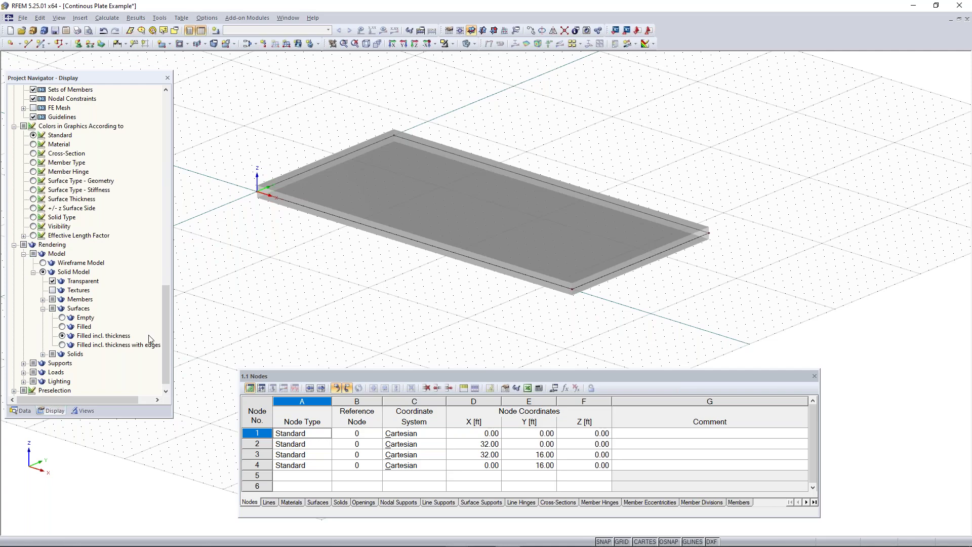
Step: Inspect the plate's rendered thickness up close and set the solid model rendering of surfaces to Filled
ctrl+middle_drag(608, 311, 494, 280)
scroll(472, 275, up, 4)
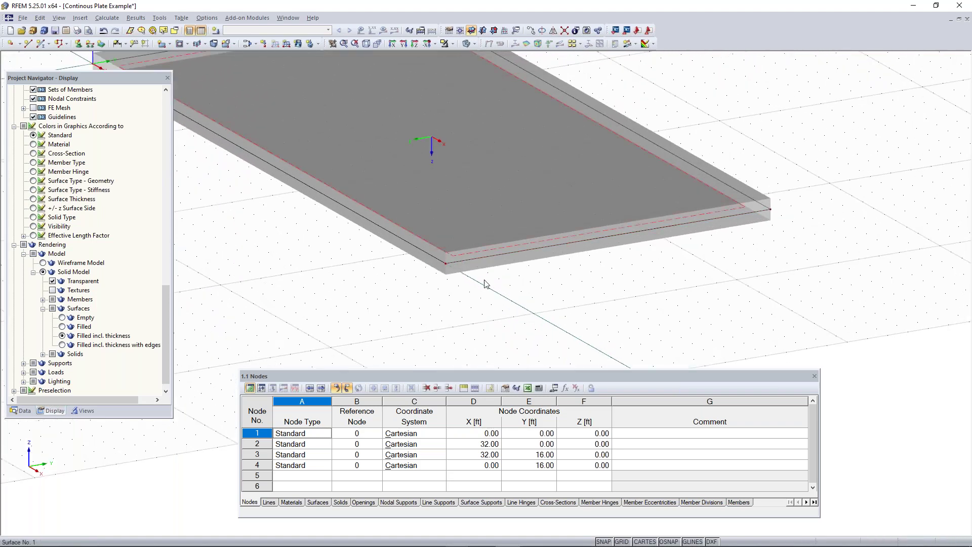
middle_drag(394, 317, 509, 342)
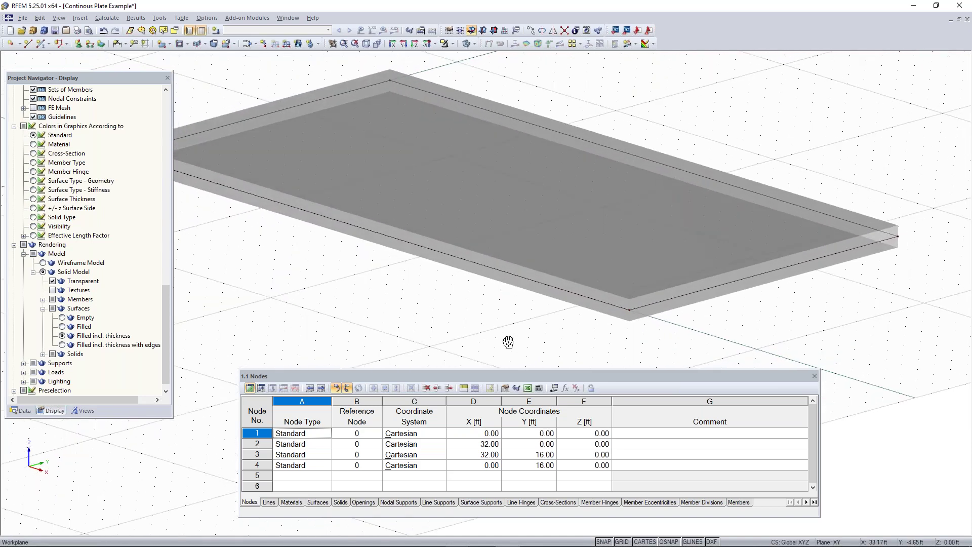
scroll(508, 342, down, 3)
click(62, 327)
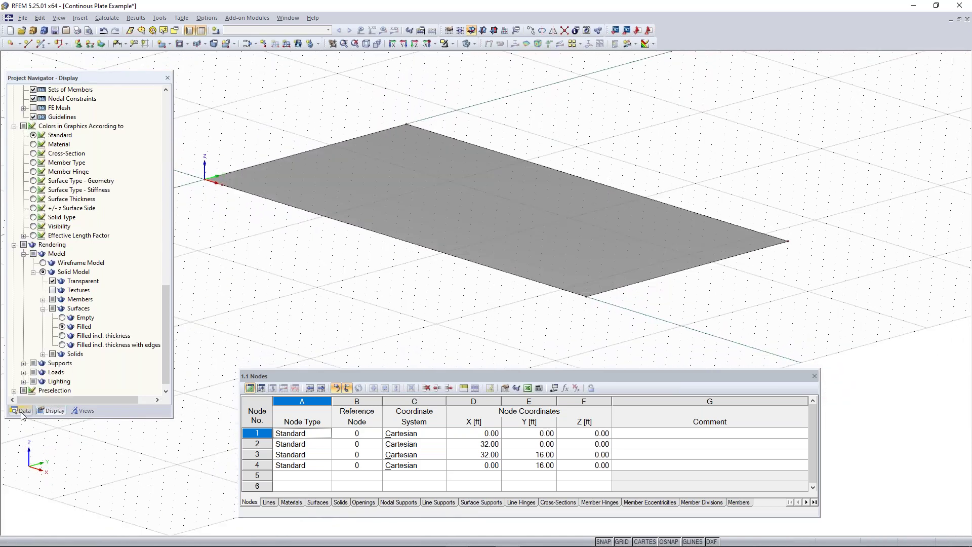
Step: Bring up the model data in the project navigator and start another rectangular surface, accepting its settings
click(21, 413)
scroll(450, 303, down, 2)
ctrl+middle_drag(445, 289, 490, 323)
scroll(490, 323, down, 2)
middle_drag(584, 295, 506, 325)
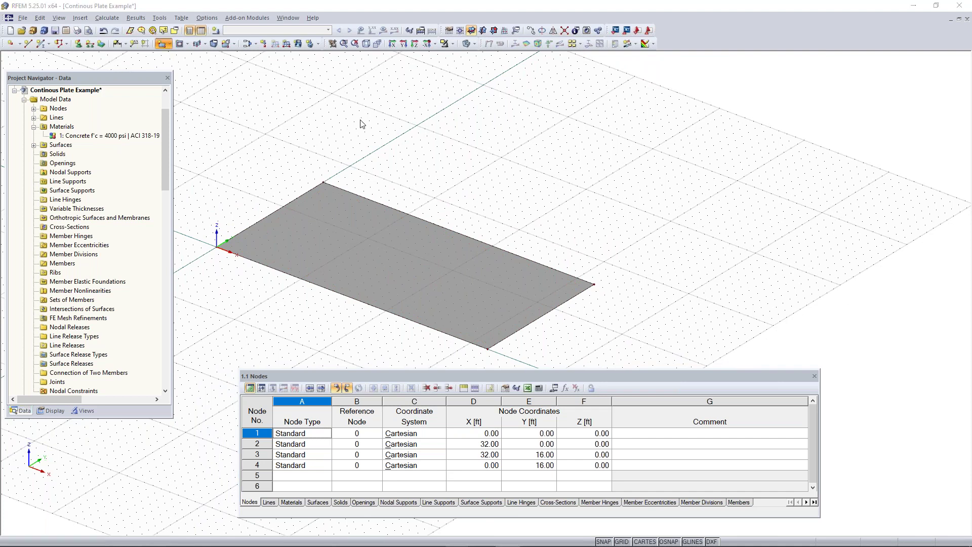
click(579, 387)
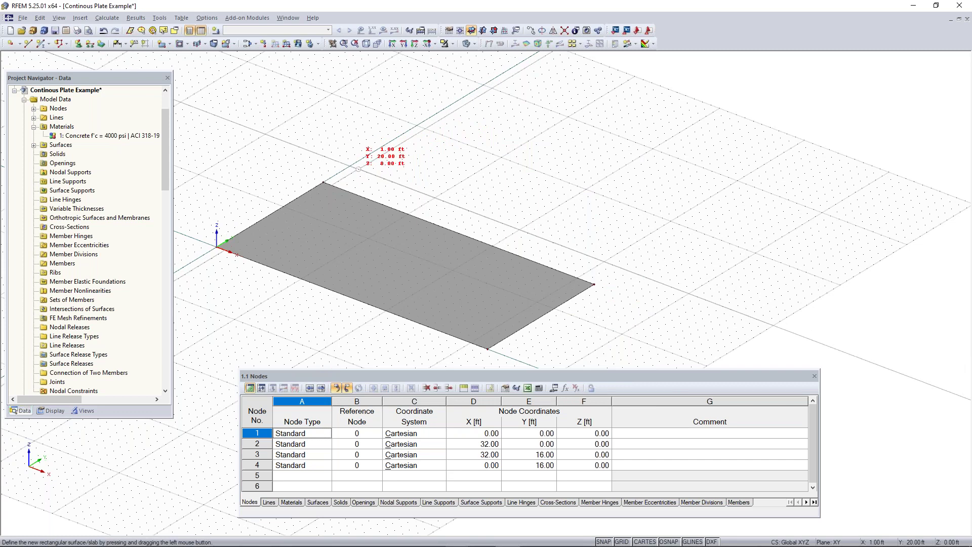
Step: Place the second rectangular surface in the XY plane starting at X 0, Y 21 ft, making it the same size as the first plate
scroll(350, 161, up, 3)
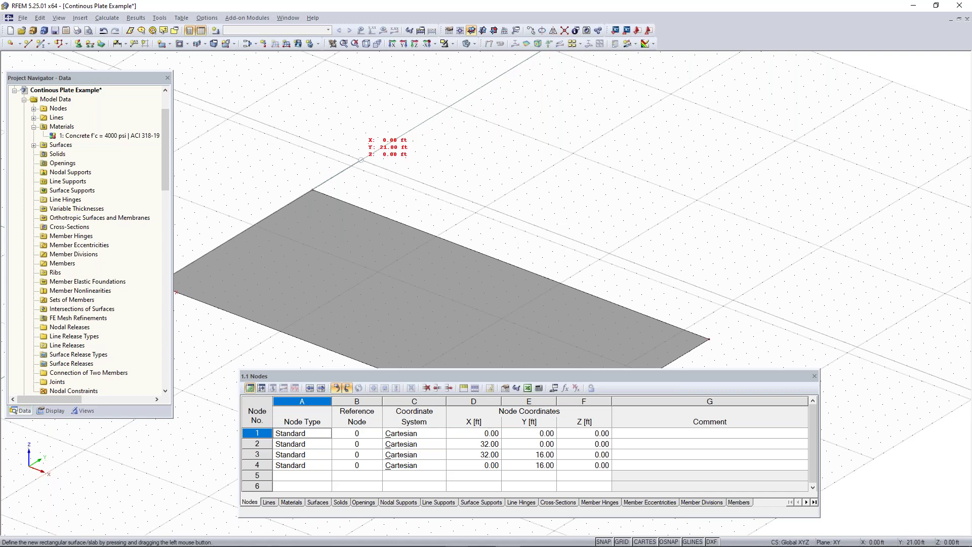
click(361, 160)
middle_drag(693, 216, 715, 316)
scroll(713, 314, down, 2)
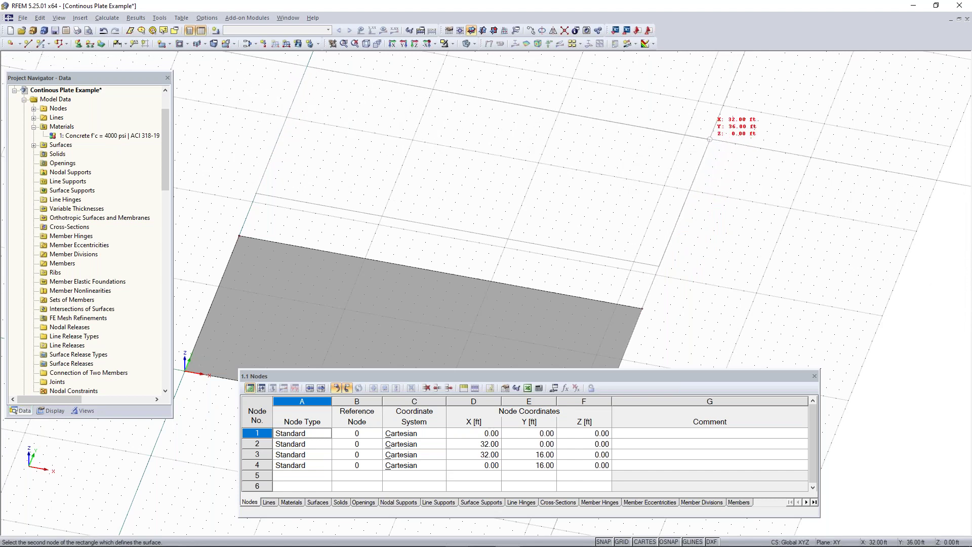
click(710, 139)
middle_drag(709, 139, 662, 191)
key(Escape)
scroll(650, 286, down, 1)
ctrl+middle_drag(651, 288, 625, 245)
middle_drag(684, 254, 617, 291)
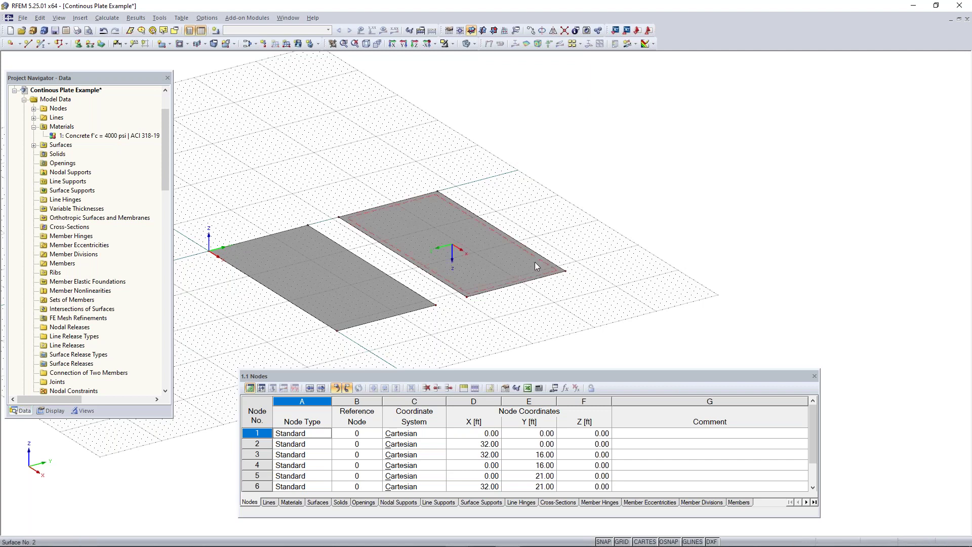
middle_drag(576, 279, 552, 272)
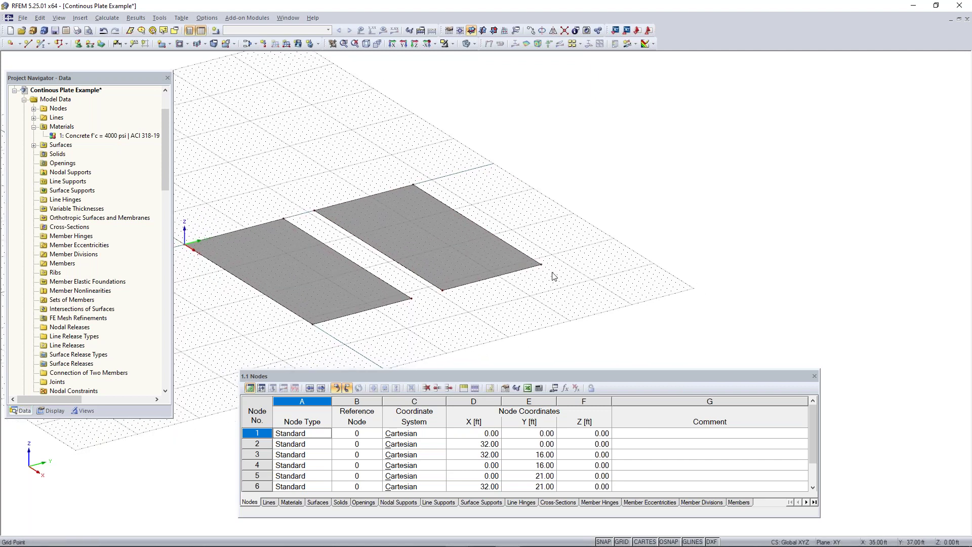
right_drag(394, 293, 484, 309)
click(360, 260)
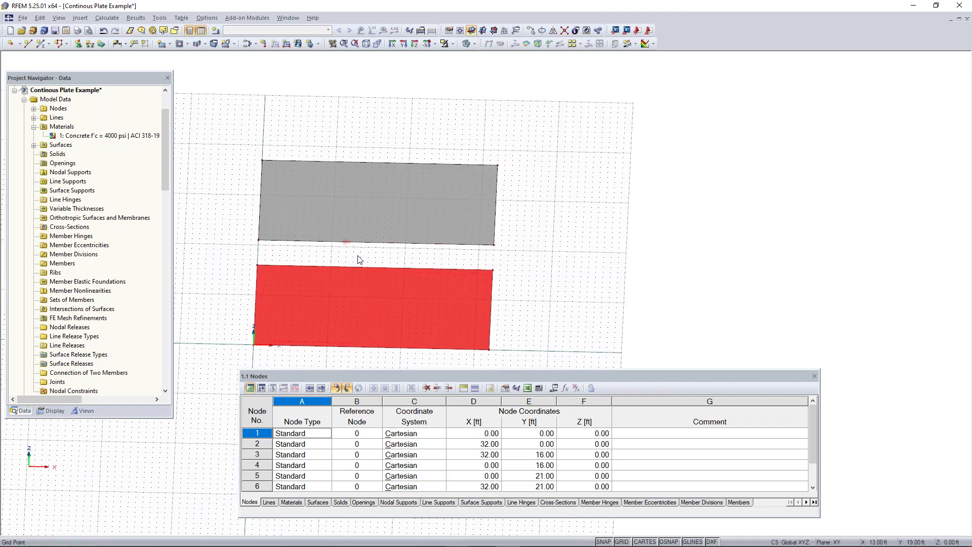
click(360, 260)
middle_drag(397, 261, 476, 281)
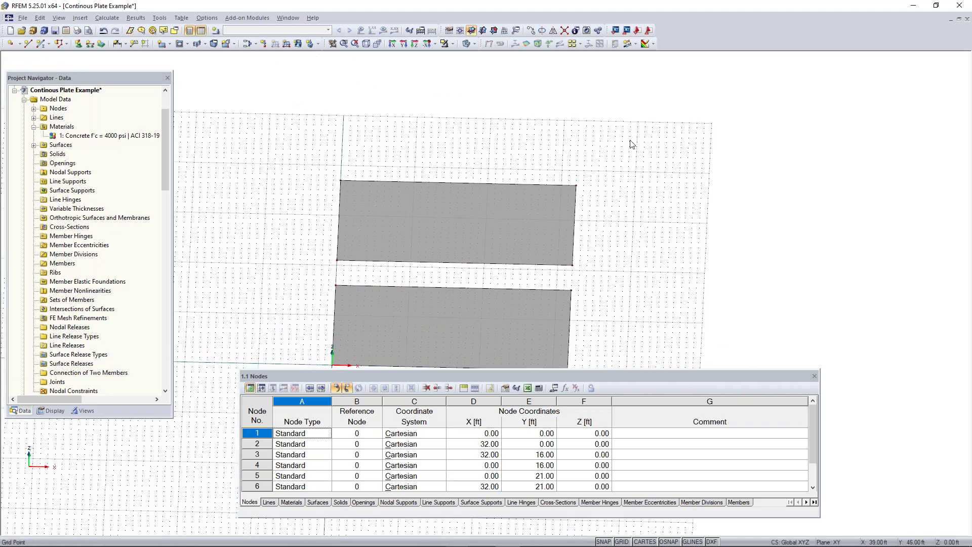
Step: Copy the second rectangular surface once with a displacement of 21 ft in the Y direction, picking the vector's points in the model
drag(630, 140, 292, 273)
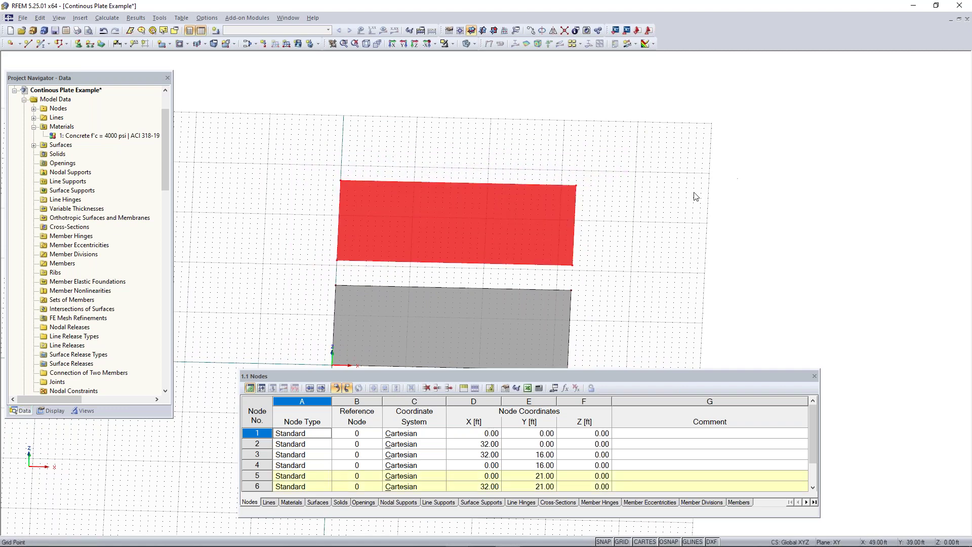
ctrl+middle_drag(702, 235, 547, 203)
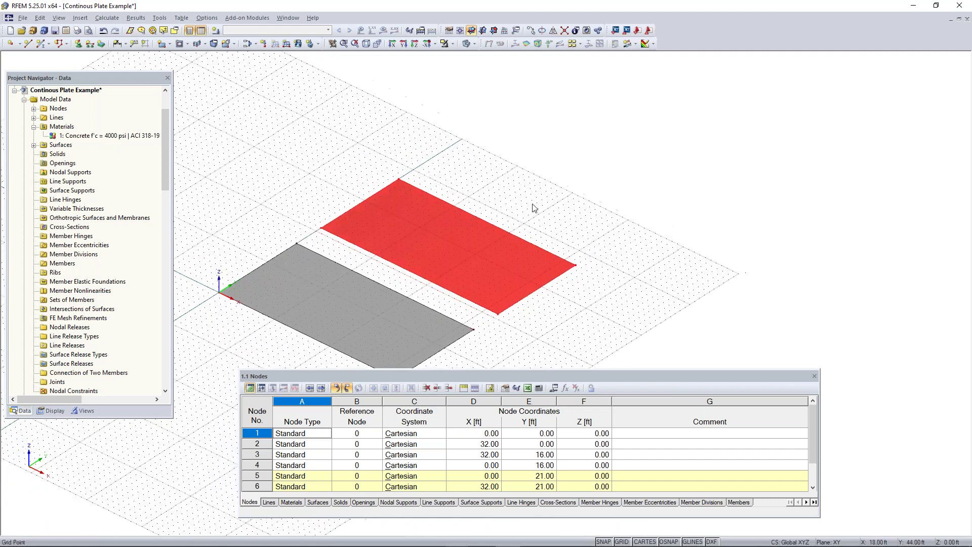
click(530, 30)
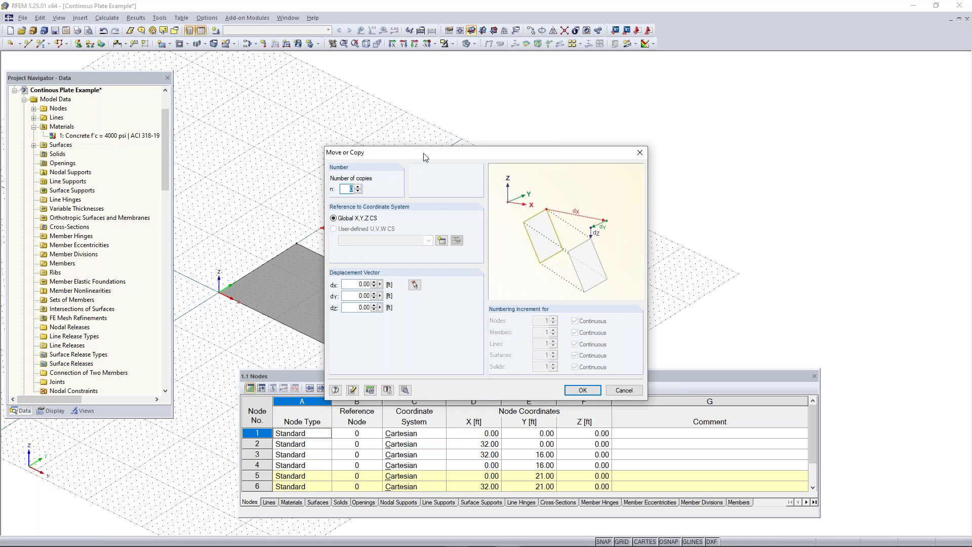
drag(414, 157, 630, 167)
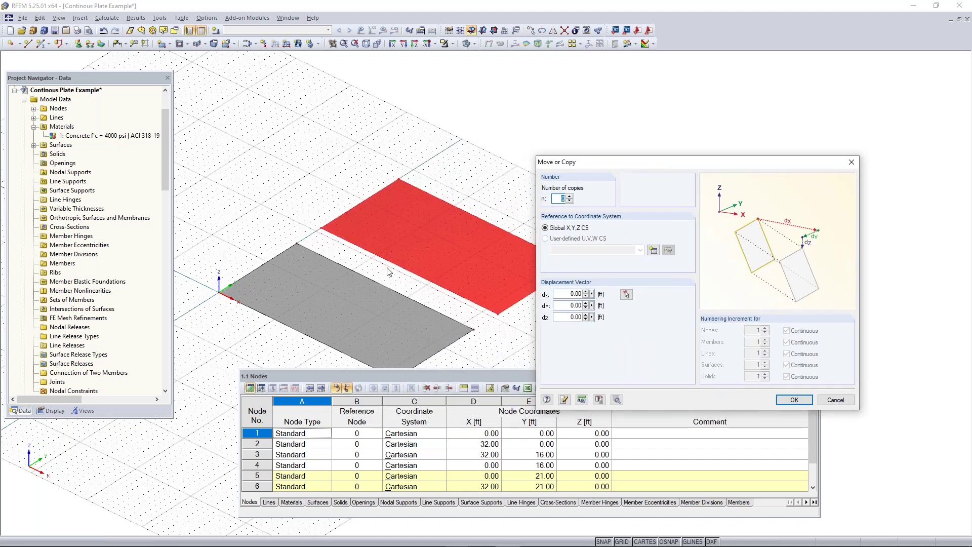
click(570, 197)
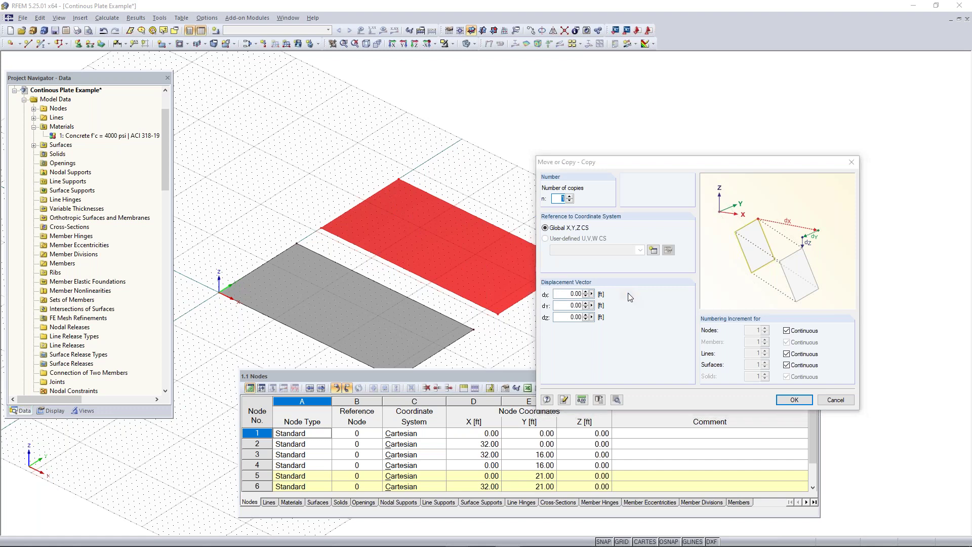
click(627, 294)
drag(456, 257, 79, 90)
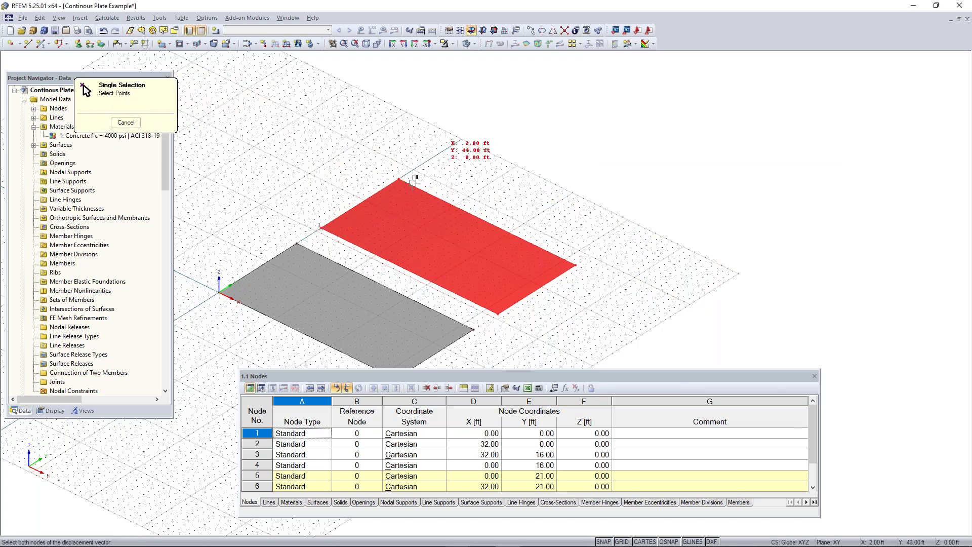
middle_drag(440, 175, 411, 235)
scroll(394, 232, up, 1)
scroll(394, 232, up, 2)
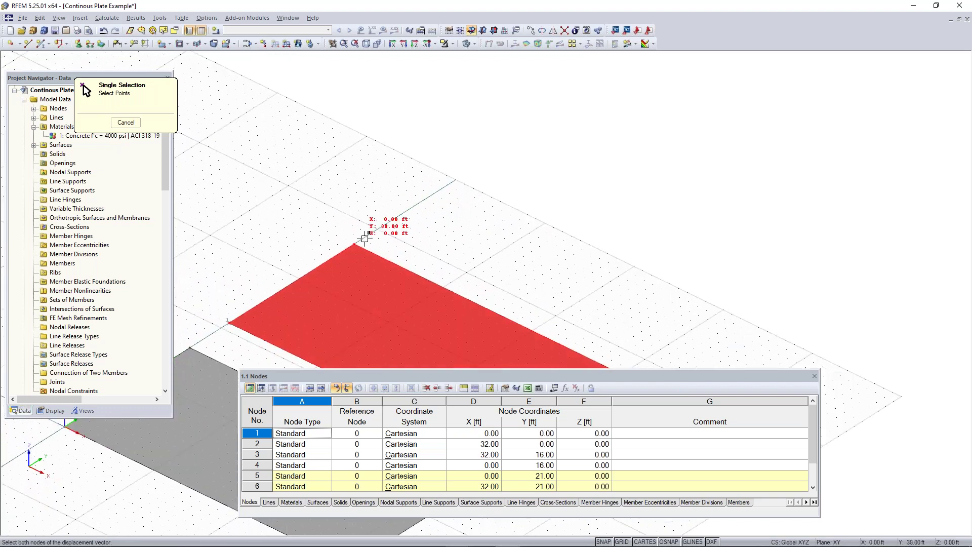
click(394, 219)
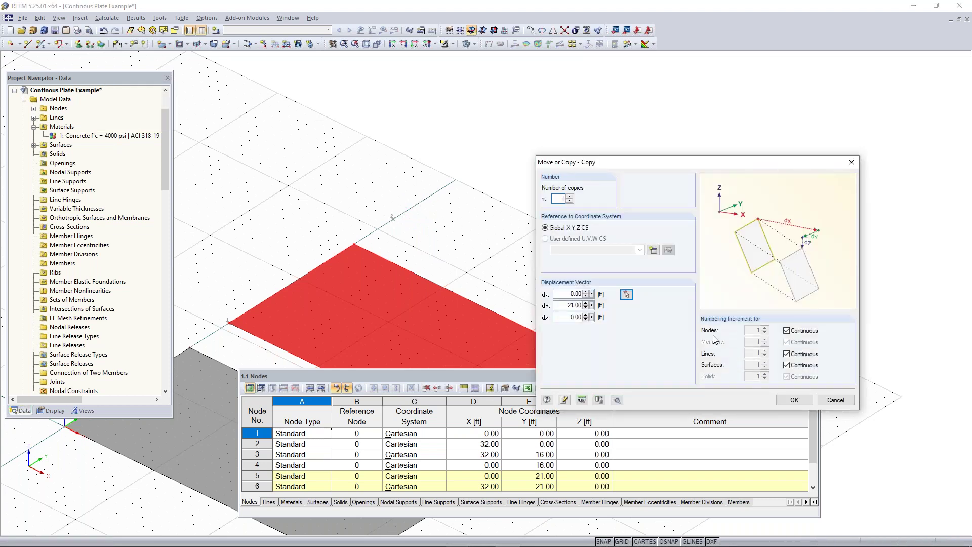
click(794, 400)
scroll(633, 306, down, 5)
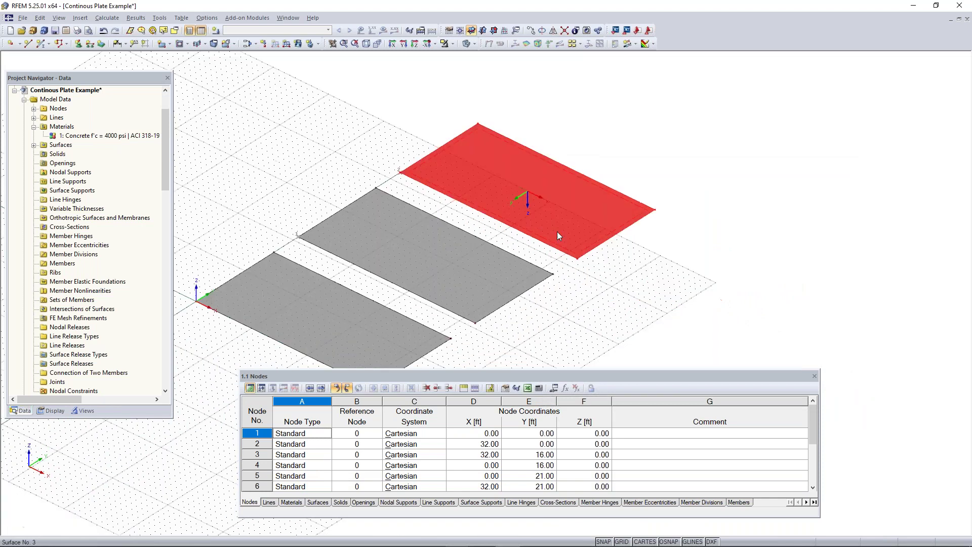
click(585, 298)
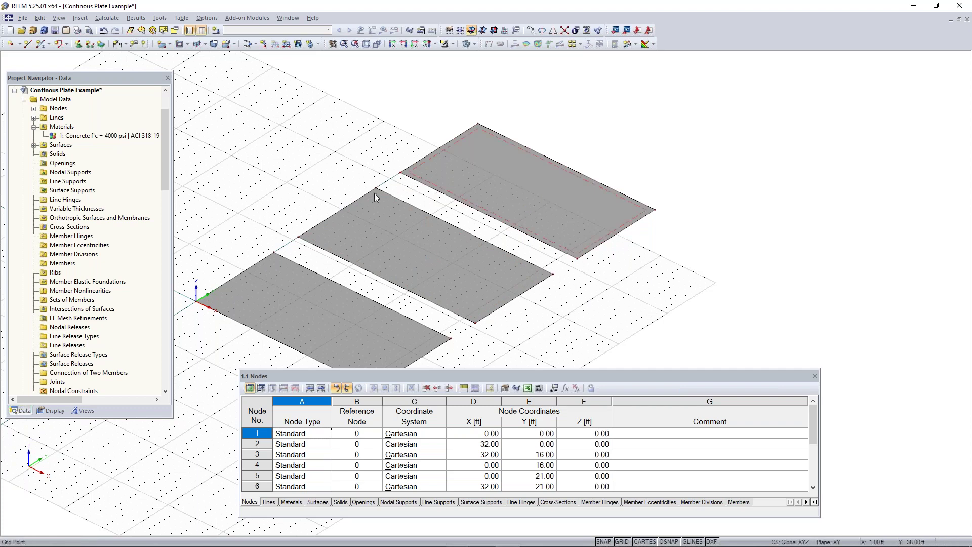
Step: Move all three surfaces together along Y so that the middle plate's corner at X 0, Y 21 ft lands on the origin
scroll(552, 264, down, 1)
scroll(551, 264, down, 2)
mouse_move(552, 264)
ctrl+middle_down()
mouse_move(588, 278)
mouse_move(544, 248)
ctrl+middle_up()
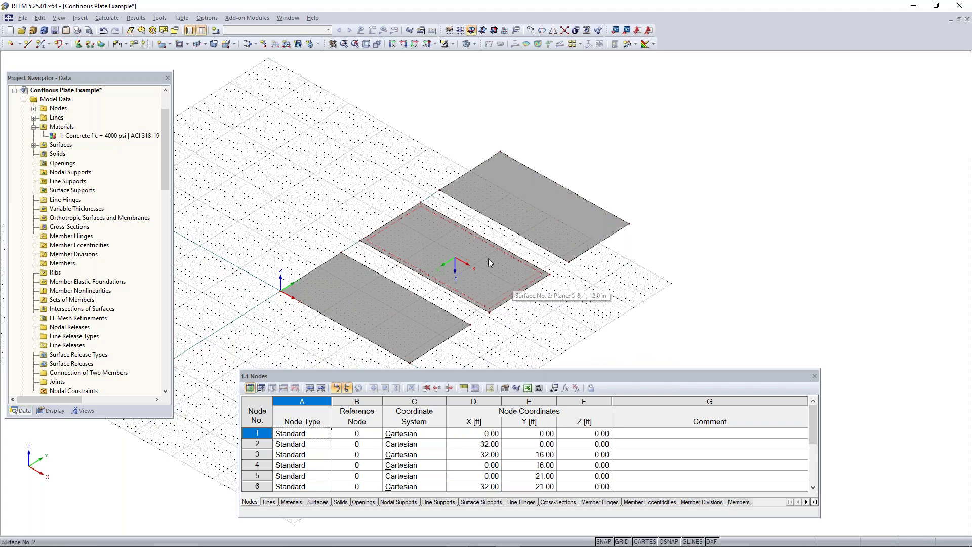
scroll(488, 259, down, 2)
middle_drag(479, 284, 516, 236)
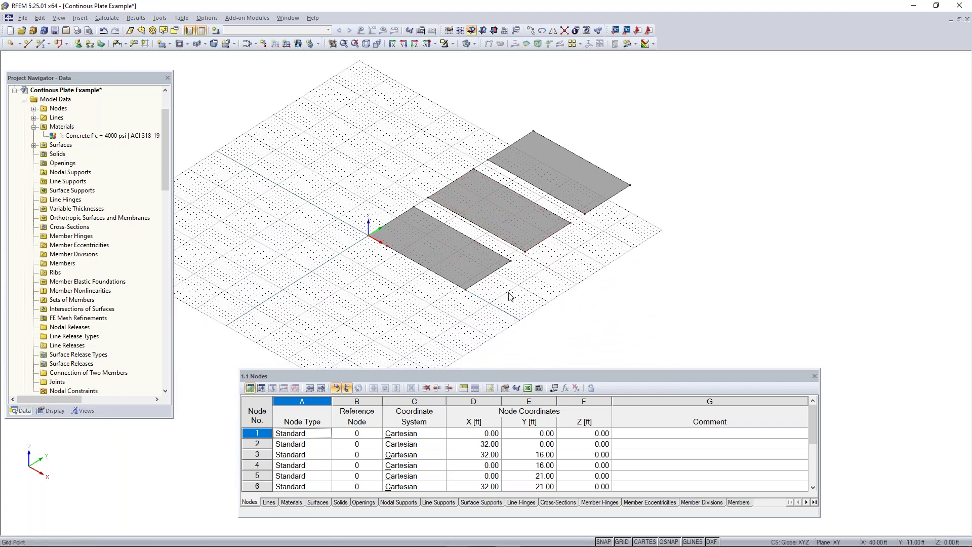
middle_drag(648, 261, 673, 265)
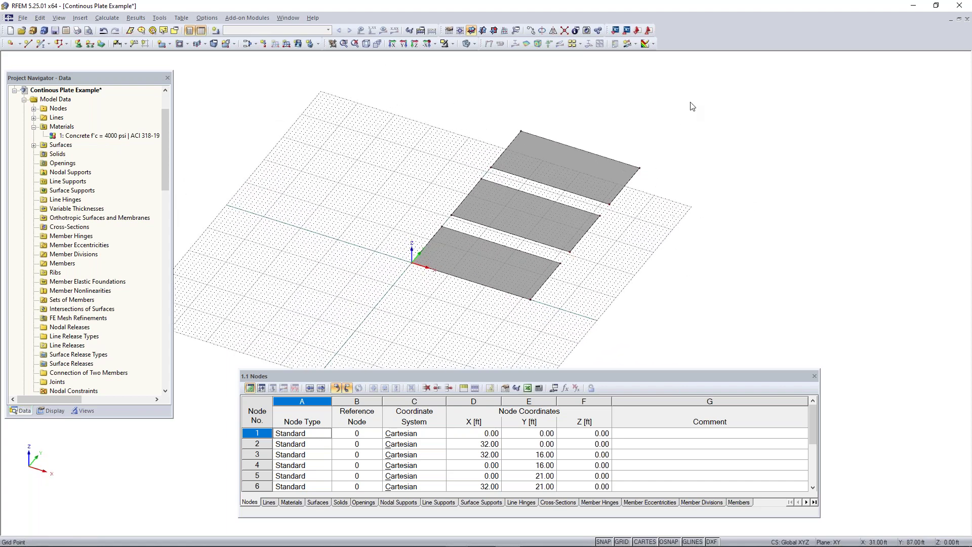
drag(692, 106, 355, 333)
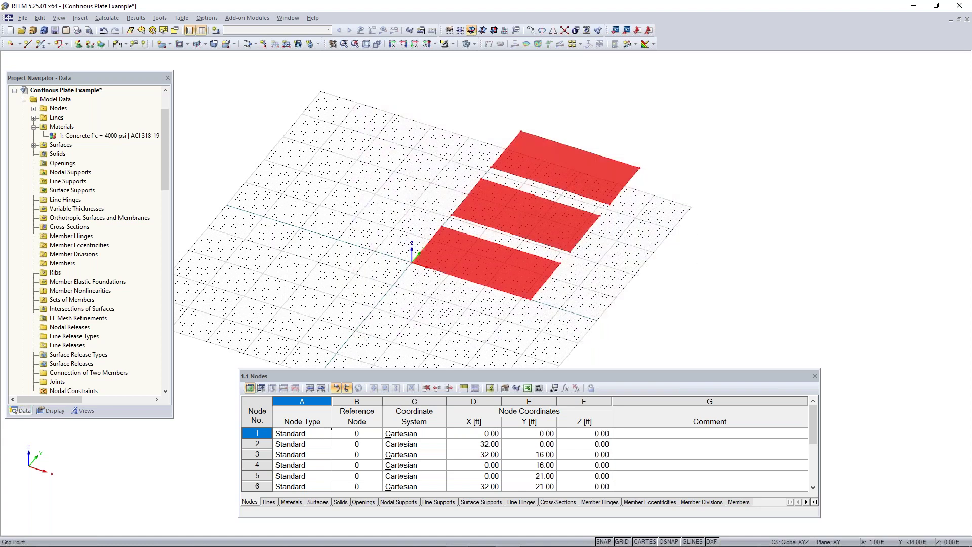
click(453, 216)
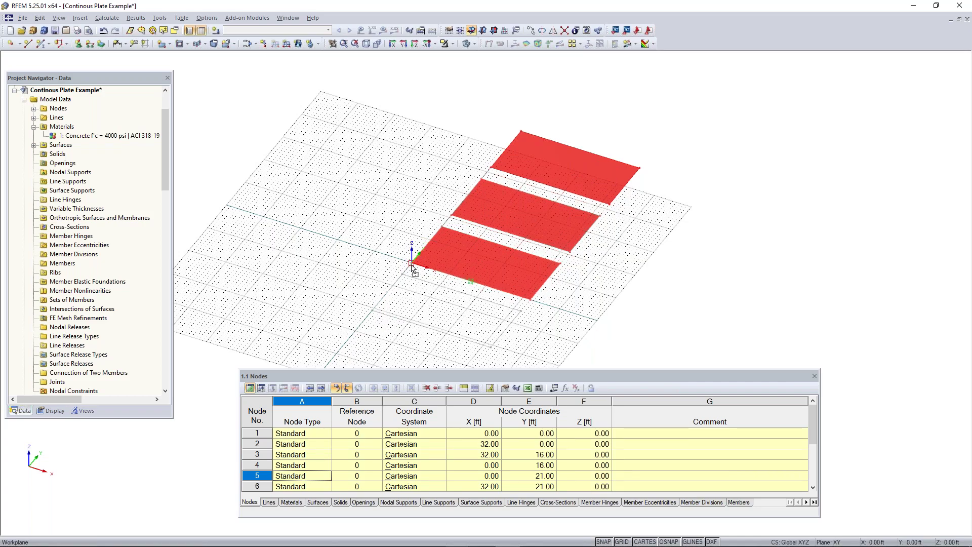
drag(410, 264, 412, 263)
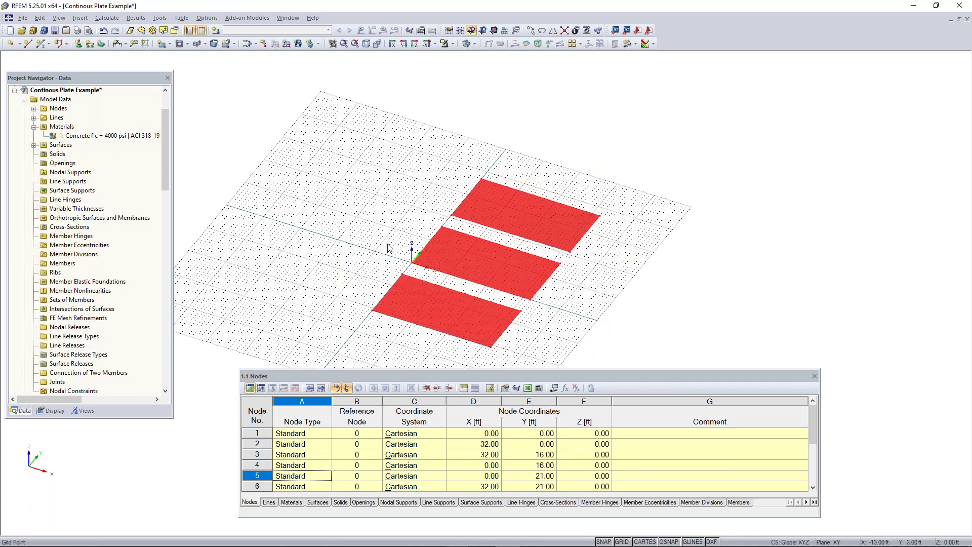
click(392, 243)
scroll(389, 251, down, 1)
middle_drag(390, 251, 411, 224)
mouse_move(411, 224)
ctrl+middle_down()
mouse_move(460, 235)
mouse_move(400, 219)
ctrl+middle_up()
scroll(442, 254, up, 3)
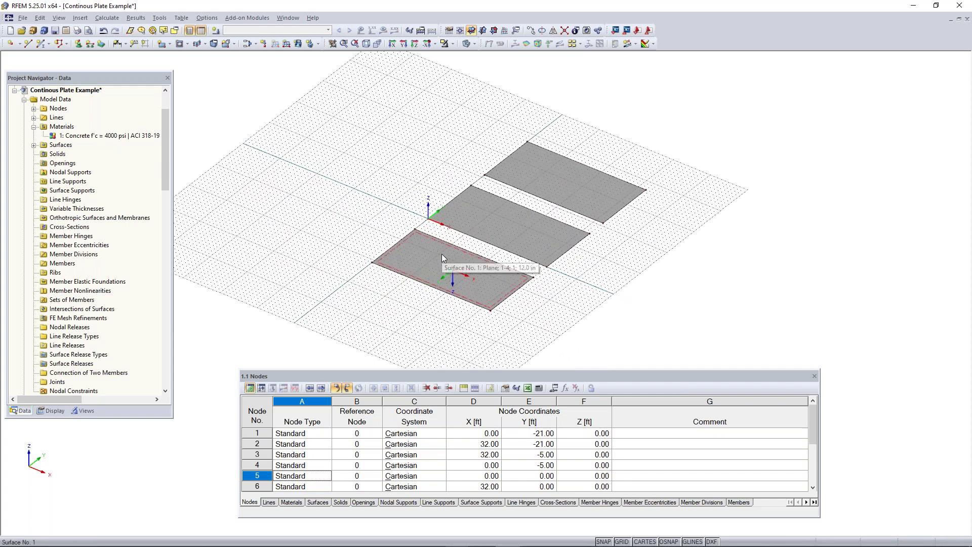
middle_drag(672, 209, 583, 259)
scroll(510, 216, up, 2)
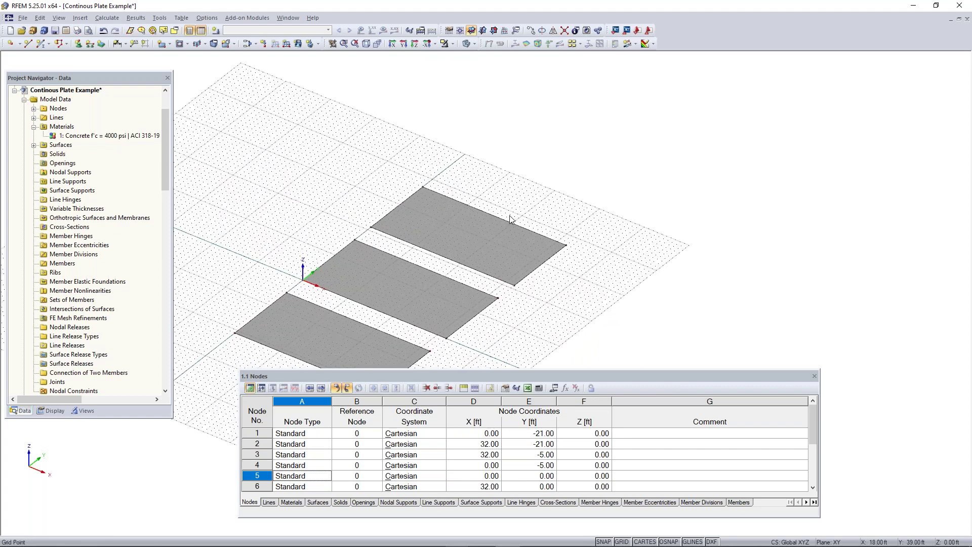
scroll(510, 219, up, 1)
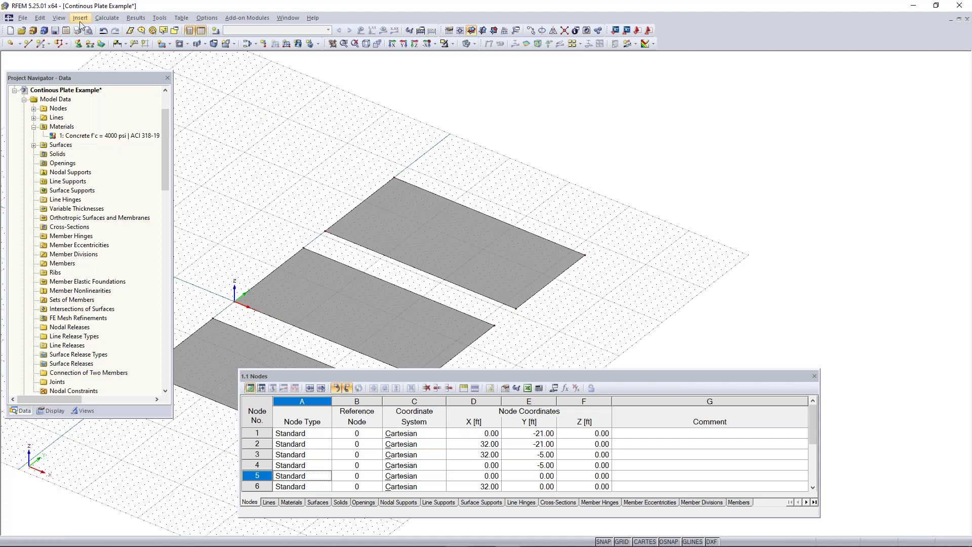
Step: Start a new single beam member and choose the parametric massive rectangle as its start cross-section
click(39, 45)
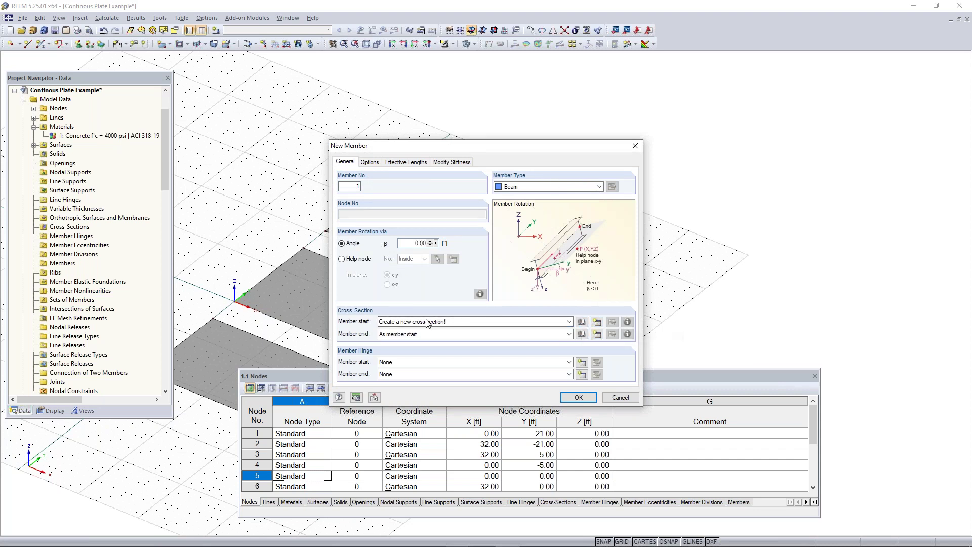
drag(463, 150, 452, 101)
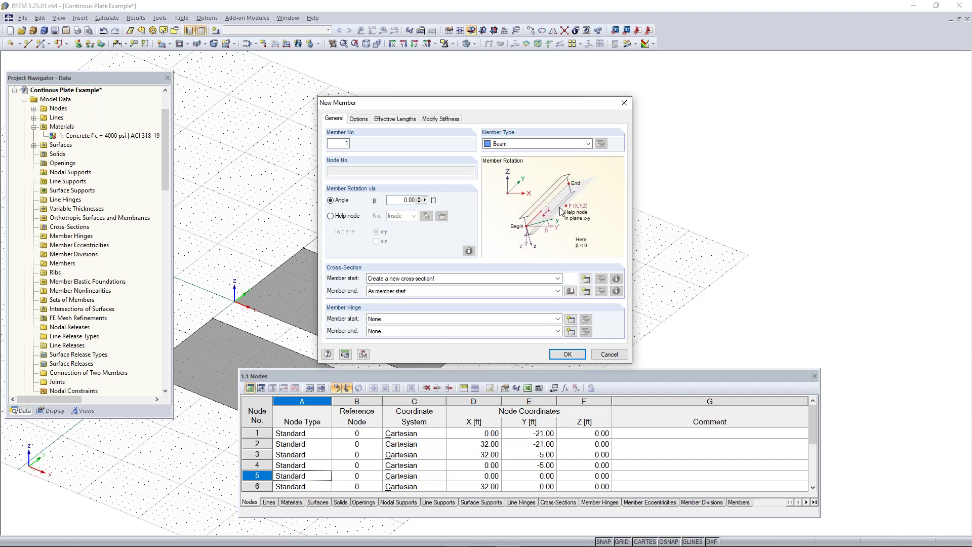
click(572, 279)
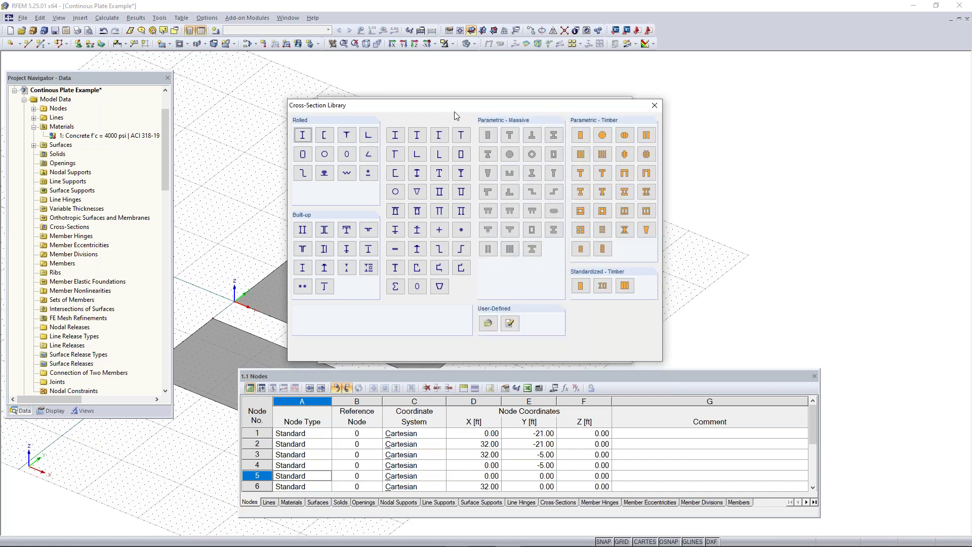
drag(444, 107, 451, 99)
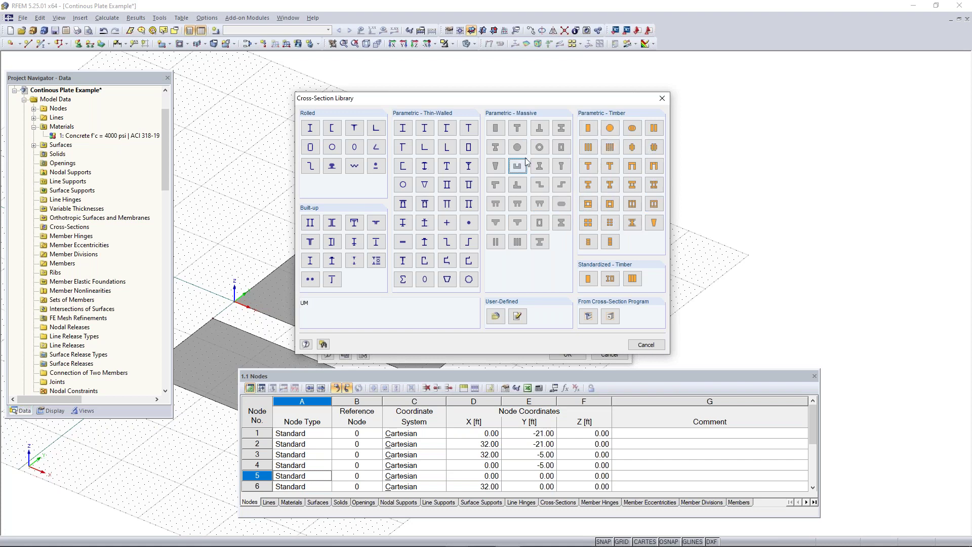
drag(507, 102, 548, 100)
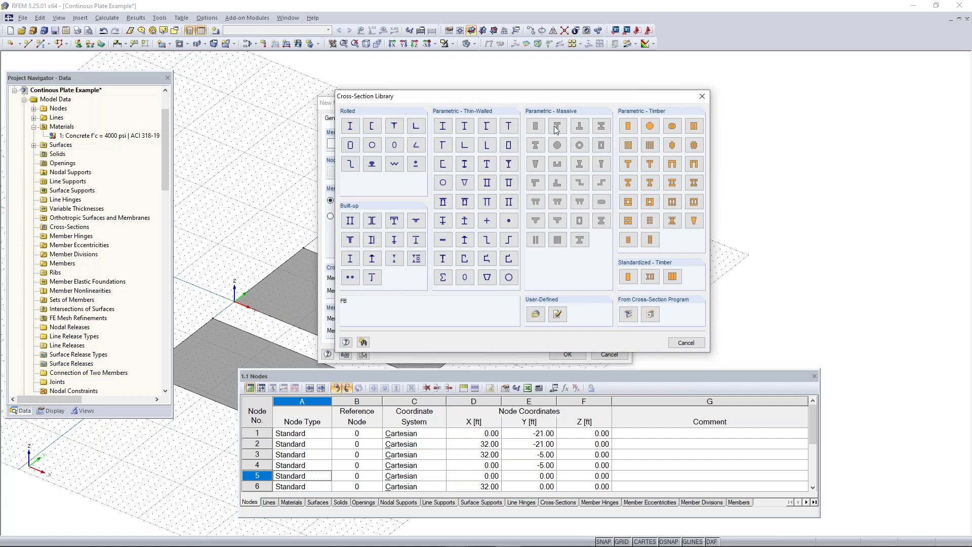
click(535, 126)
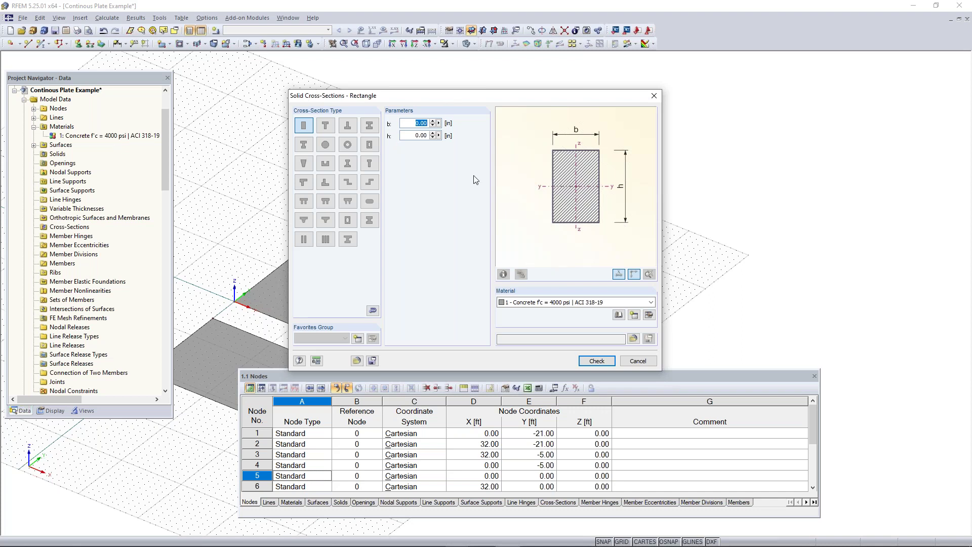
Step: Define the rectangle with b 40 in and h 12 in in Concrete f'c = 4000 psi, and accept the member settings
drag(500, 98, 534, 90)
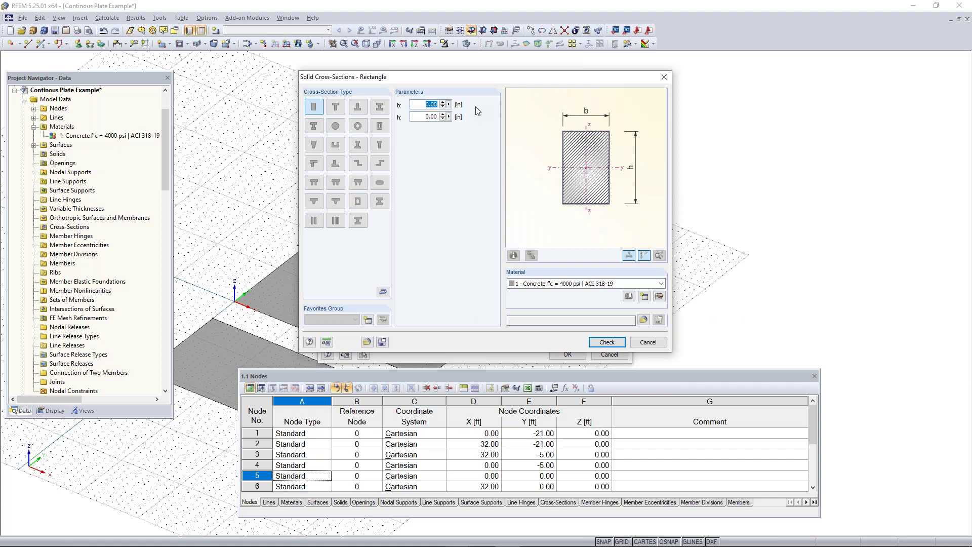
text(40/)
text(12)
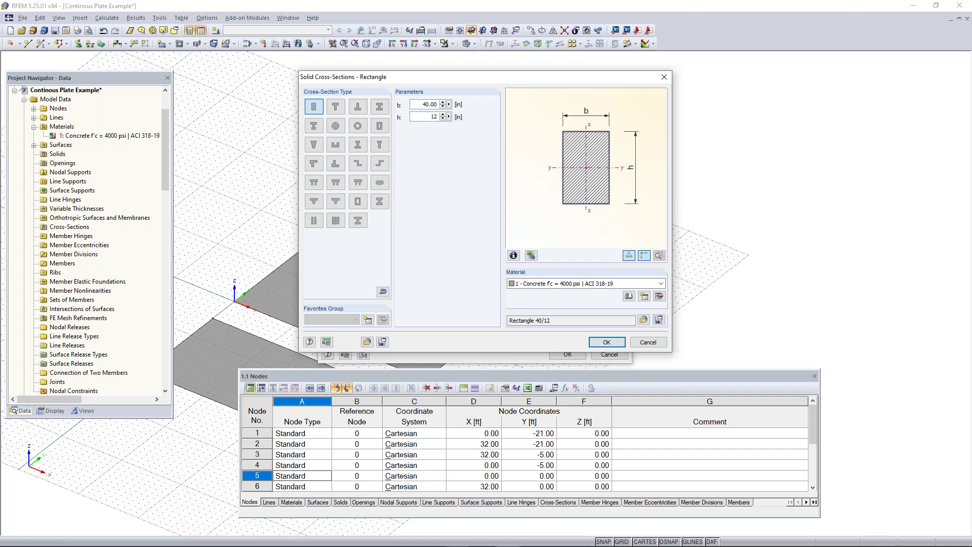
click(565, 288)
click(542, 295)
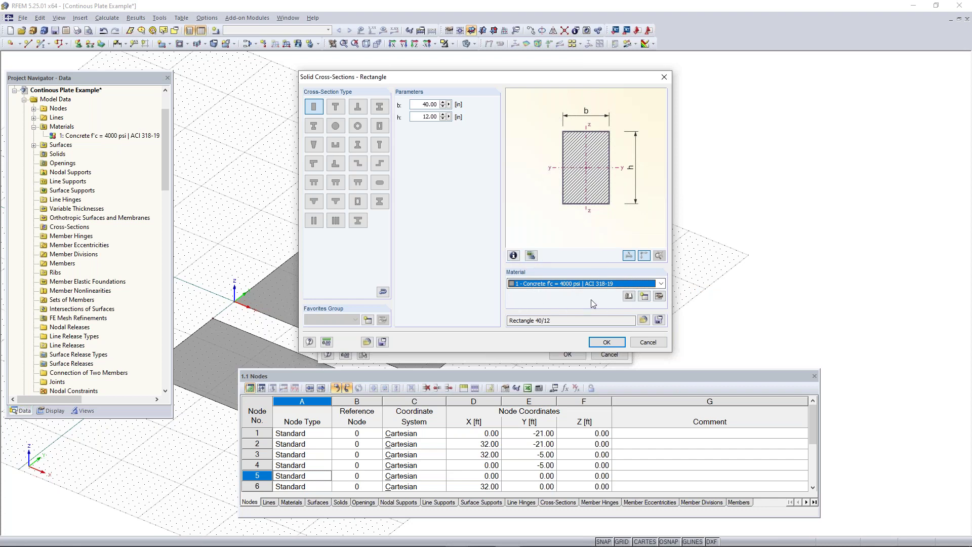
click(607, 342)
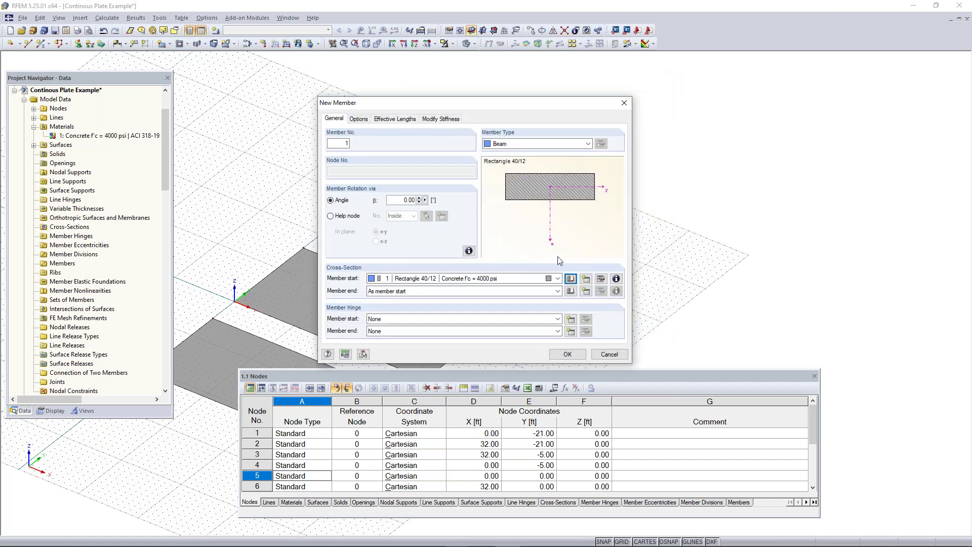
click(568, 354)
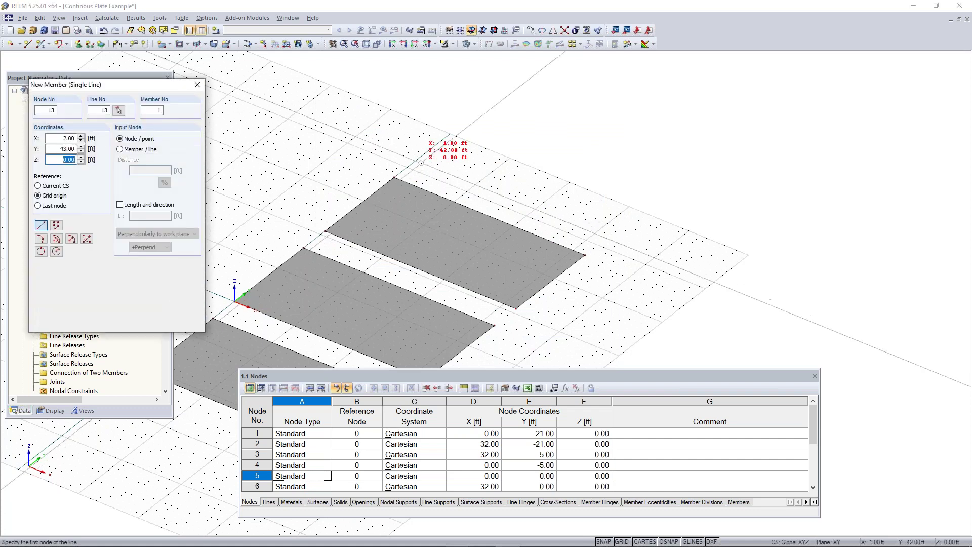
Step: Place the beam from X 0, Y 42 ft parallel to the X axis, about 32 ft long, beyond the farthest plate, and end member placement
scroll(418, 159, up, 5)
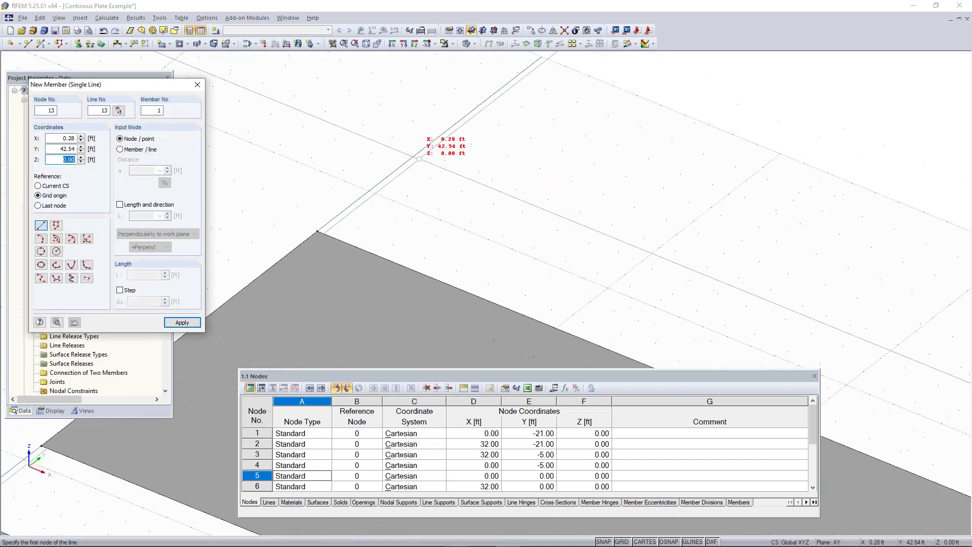
scroll(419, 159, down, 1)
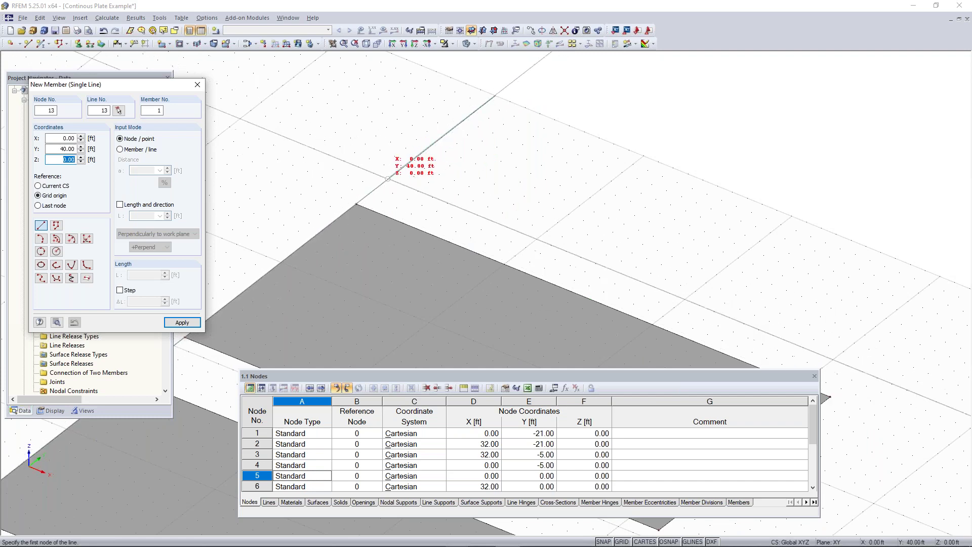
click(410, 162)
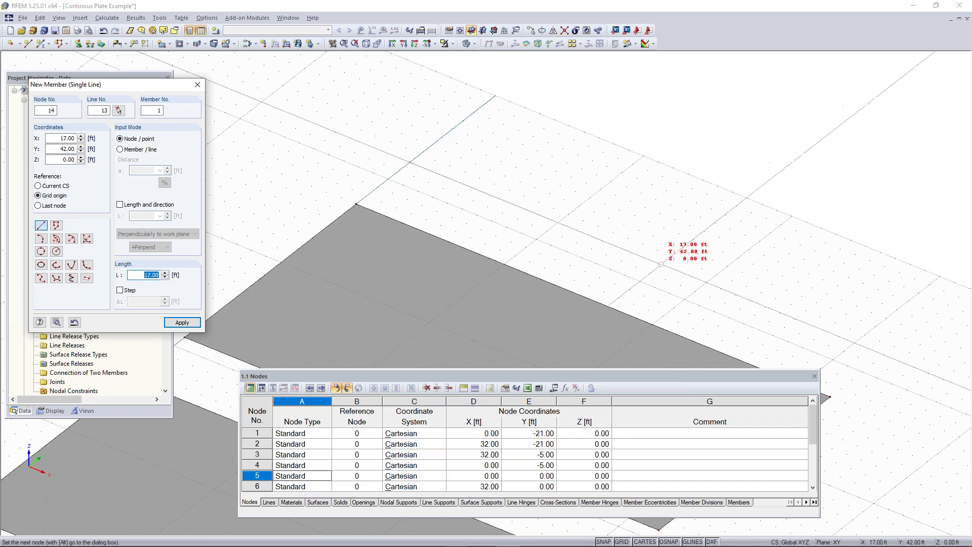
middle_drag(470, 200, 373, 137)
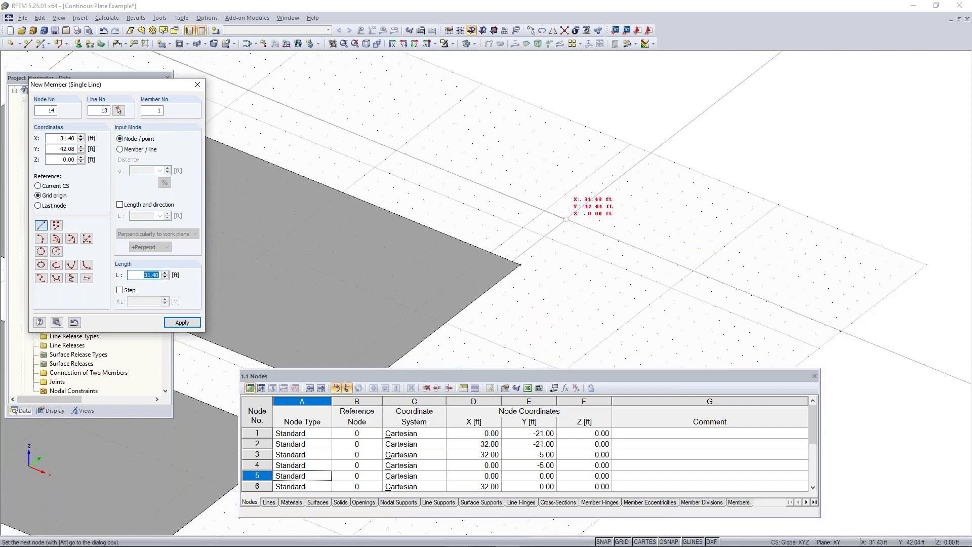
click(573, 222)
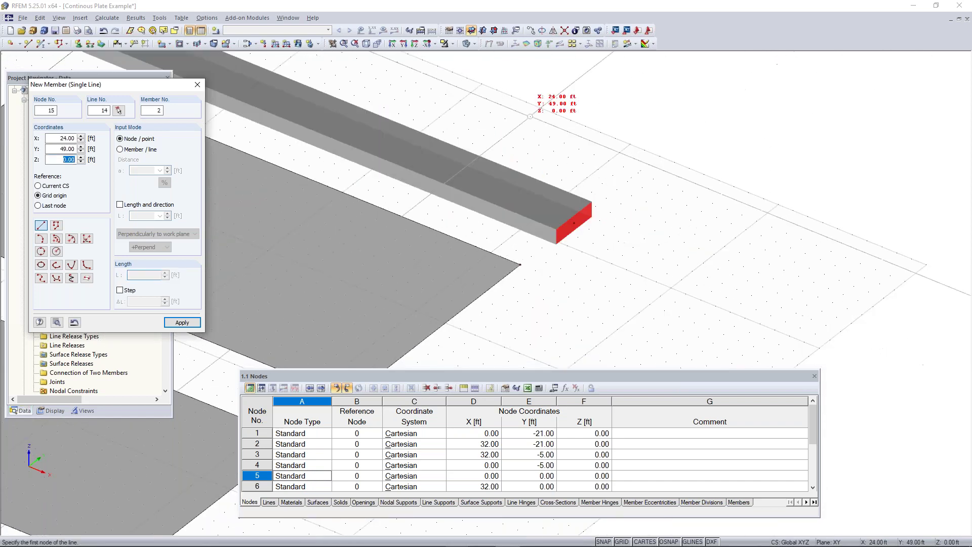
scroll(527, 119, down, 4)
key(Escape)
scroll(456, 162, up, 3)
scroll(424, 185, up, 1)
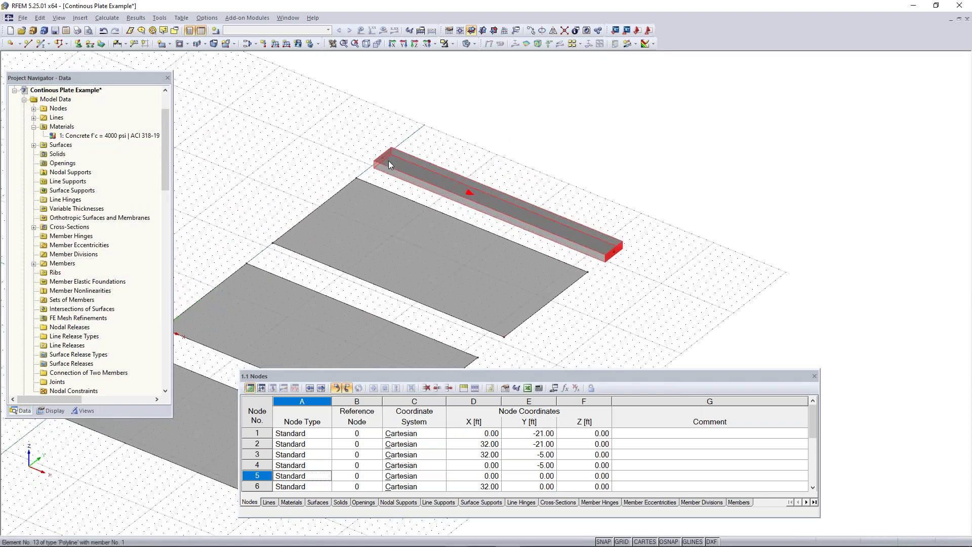
Step: Switch the model to wireframe display and examine the new beam beside the plates
ctrl+middle_drag(639, 285, 611, 281)
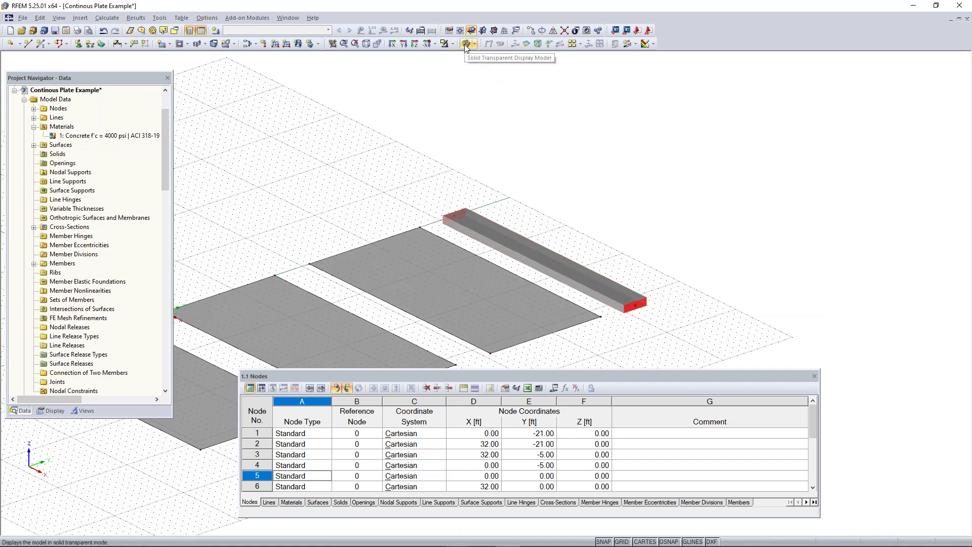
scroll(457, 145, down, 2)
middle_drag(475, 145, 545, 103)
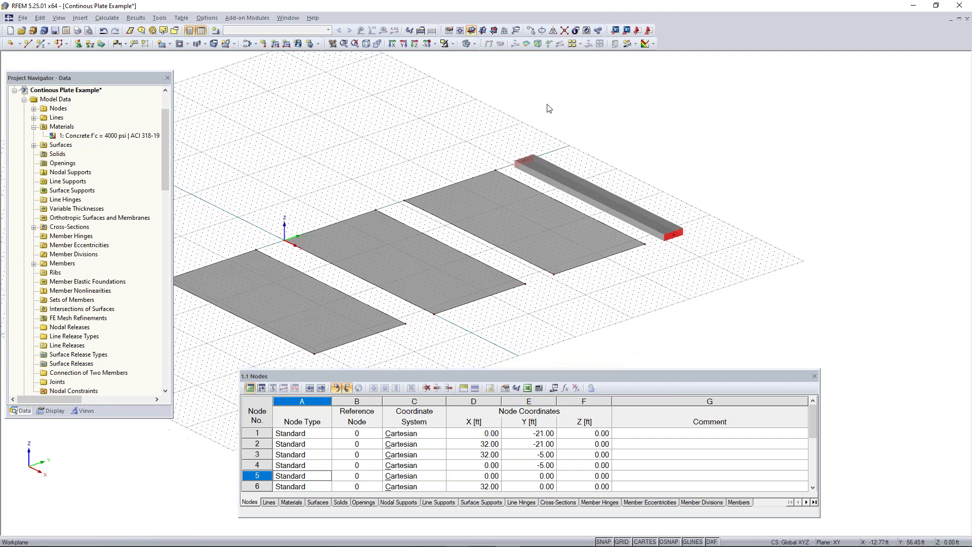
click(467, 44)
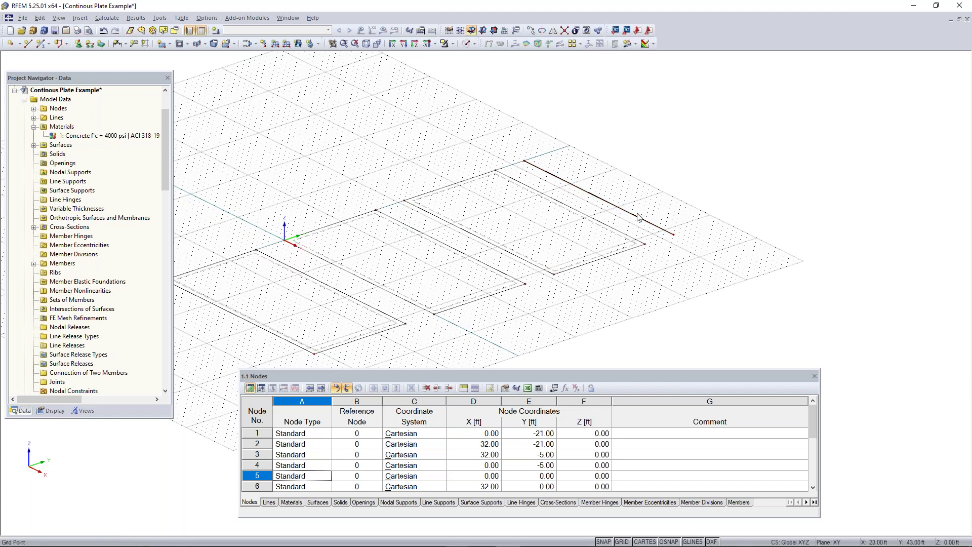
scroll(639, 218, up, 3)
scroll(642, 223, down, 1)
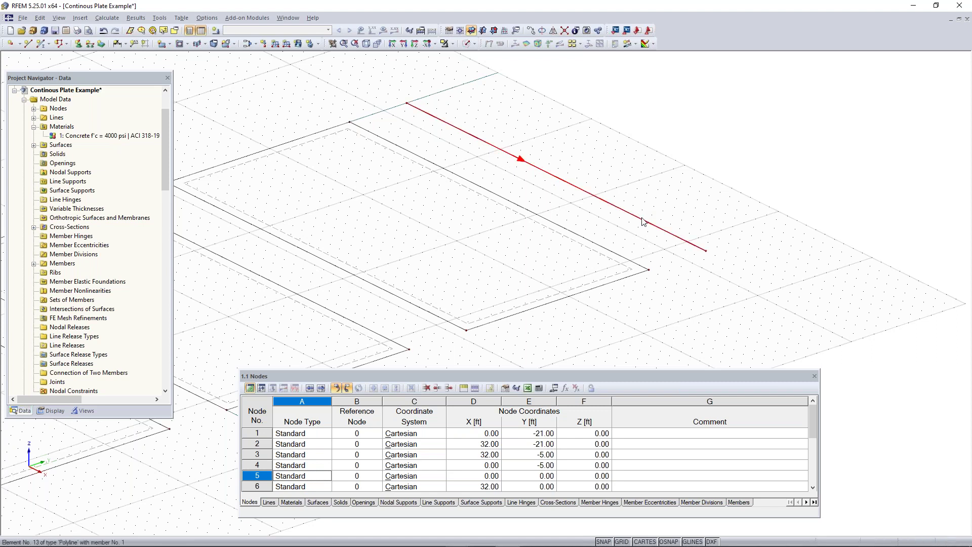
Step: Compare the solid transparent and wireframe displays of the model, finishing in solid transparent display
click(467, 43)
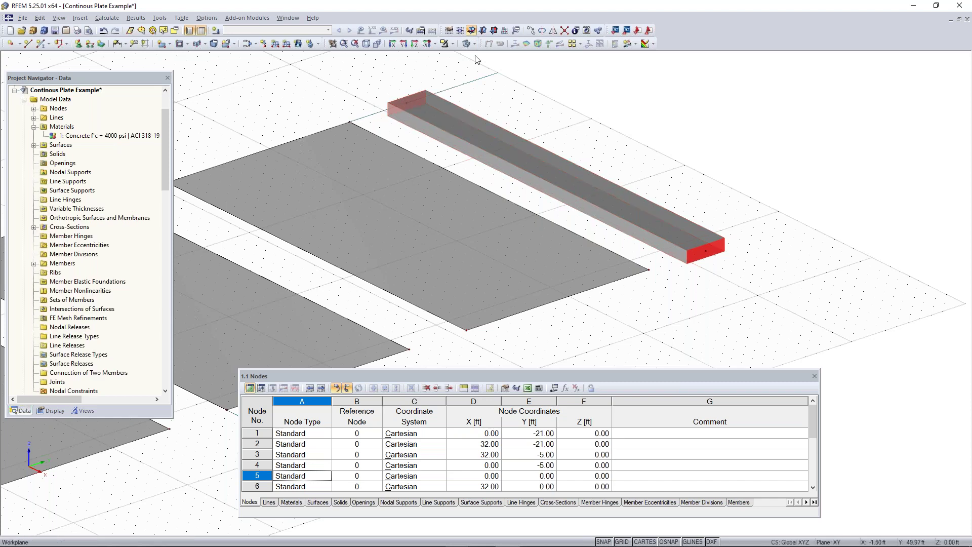
click(466, 43)
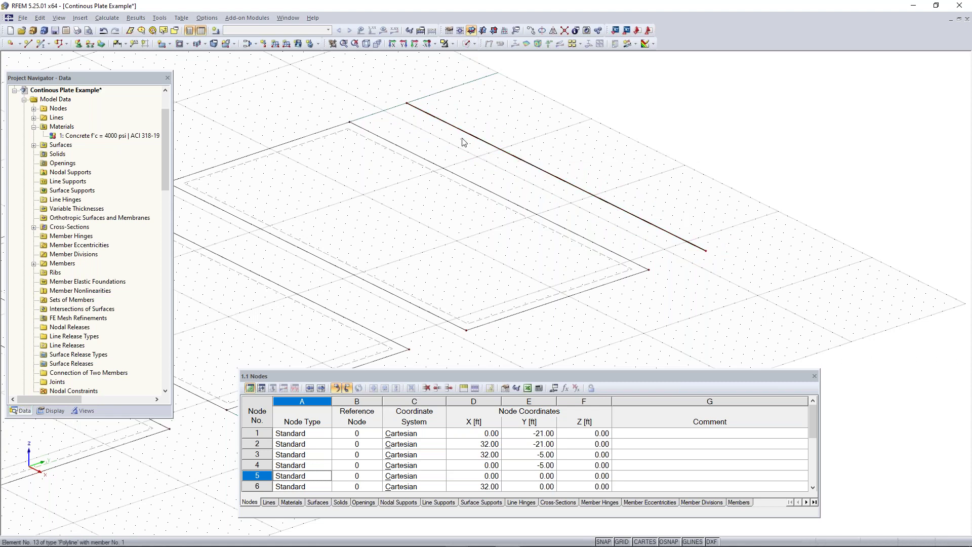
scroll(481, 152, down, 3)
middle_drag(479, 154, 499, 184)
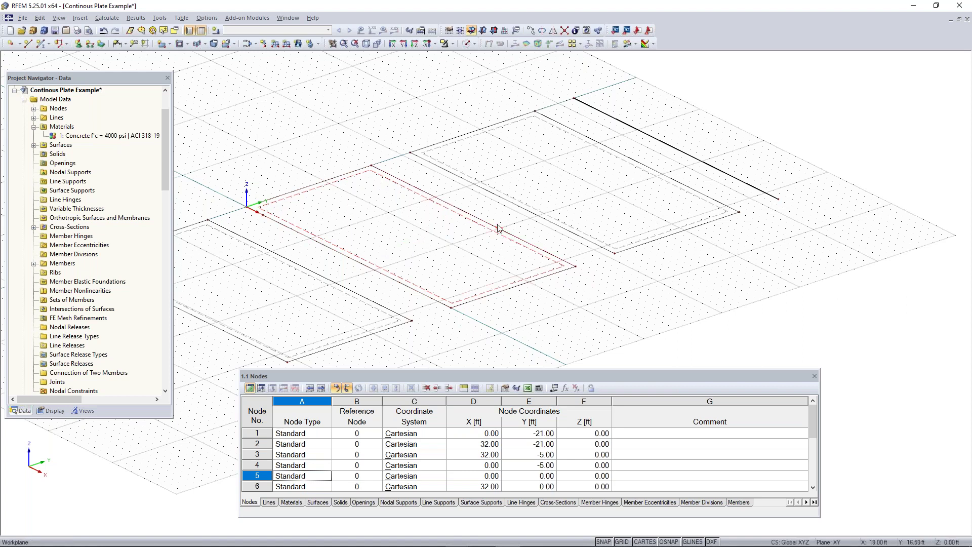
click(432, 31)
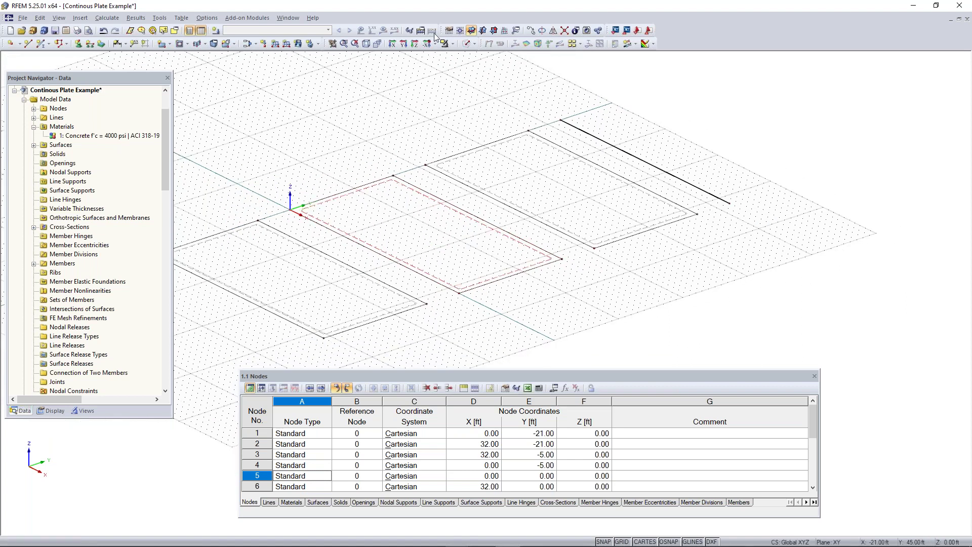
click(467, 46)
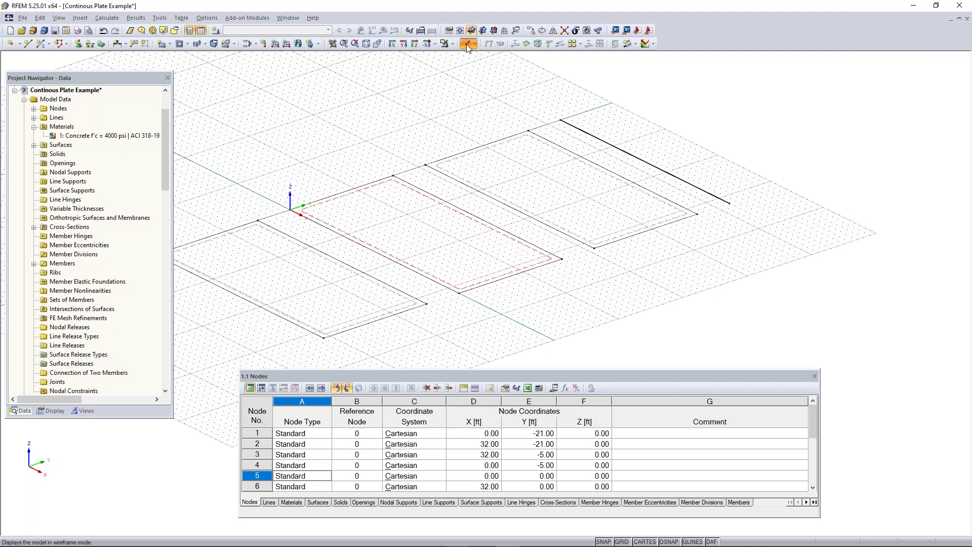
Step: Divide the outer long edge line of the first plate graphically at a division spacing of 16 ft
ctrl+middle_drag(625, 296, 669, 284)
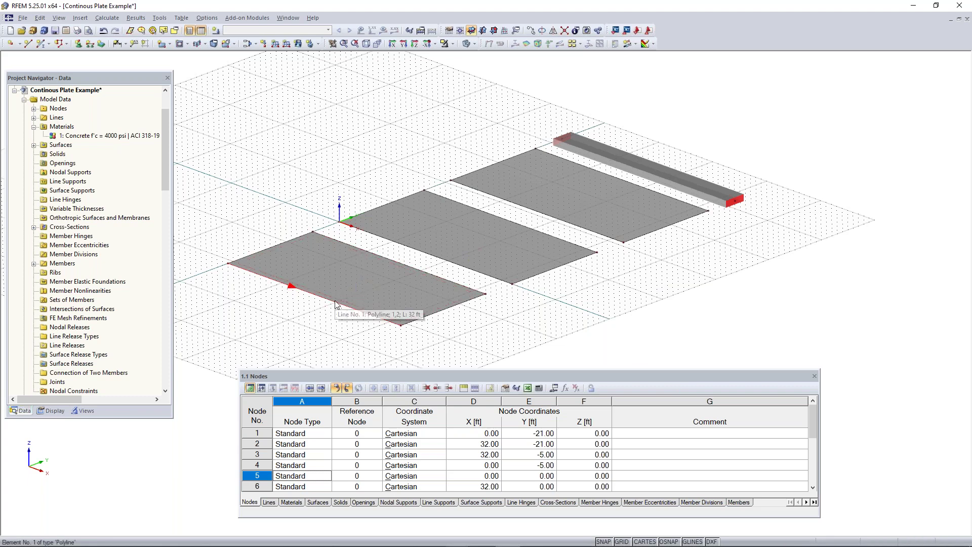
scroll(334, 303, up, 3)
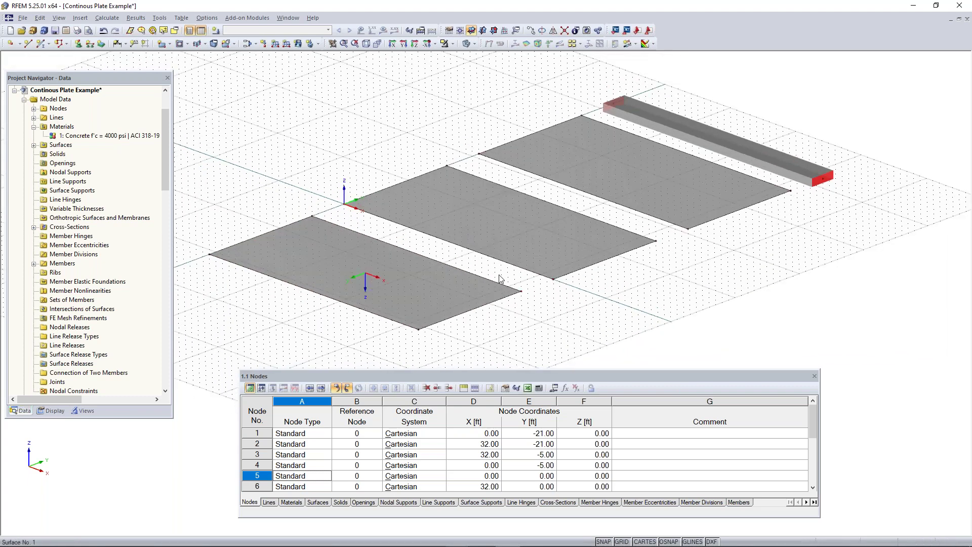
right_click(329, 300)
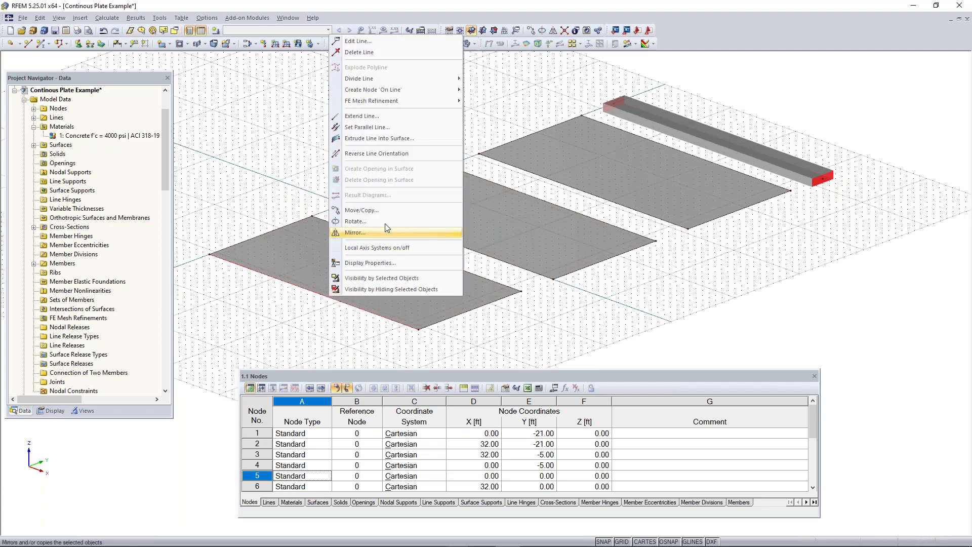
mouse_move(371, 78)
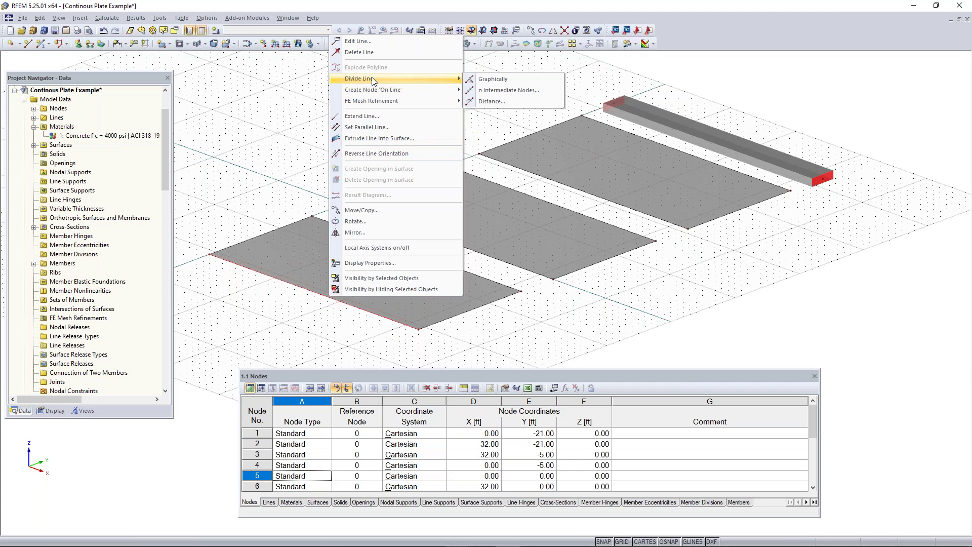
click(515, 82)
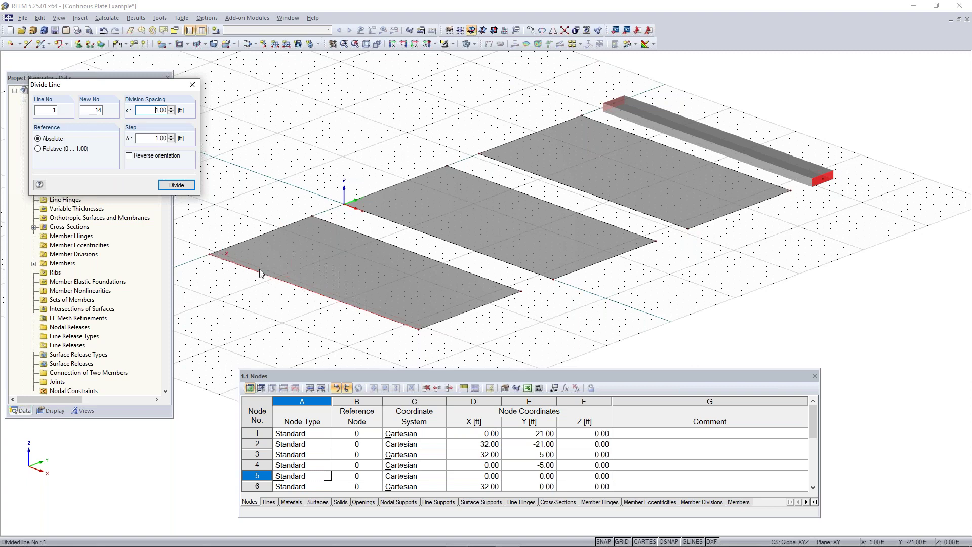
click(315, 294)
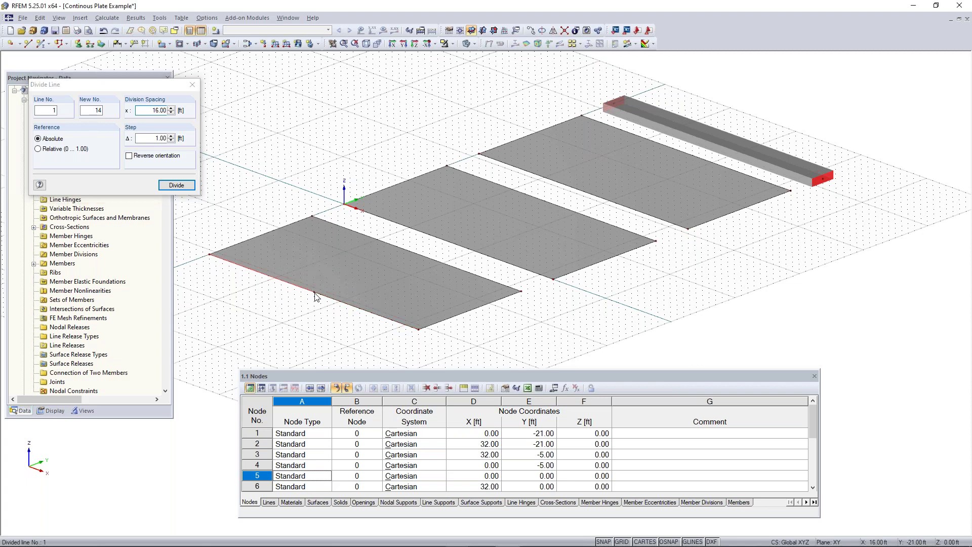
Step: Divide the inner long edge line of the first plate at a division spacing of 16 ft and end graphical division
click(416, 254)
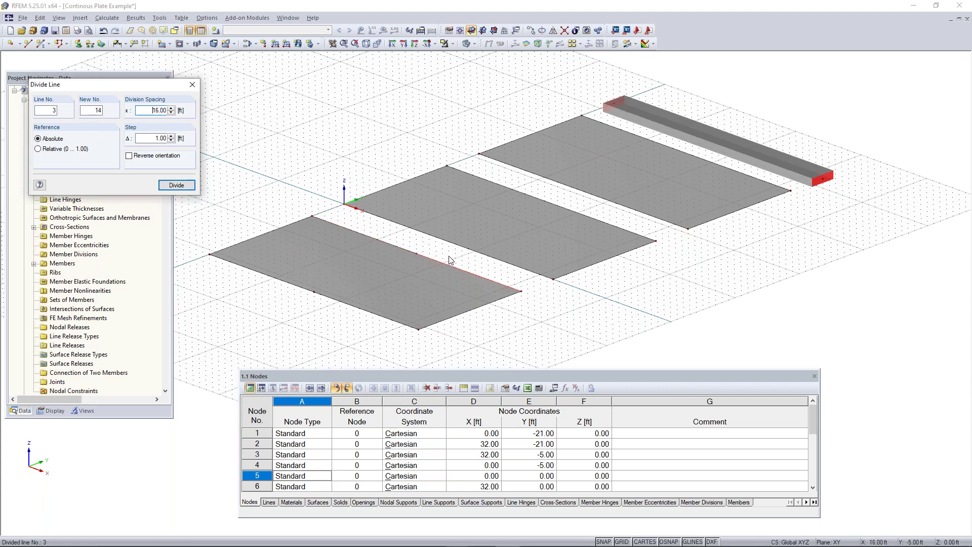
key(Escape)
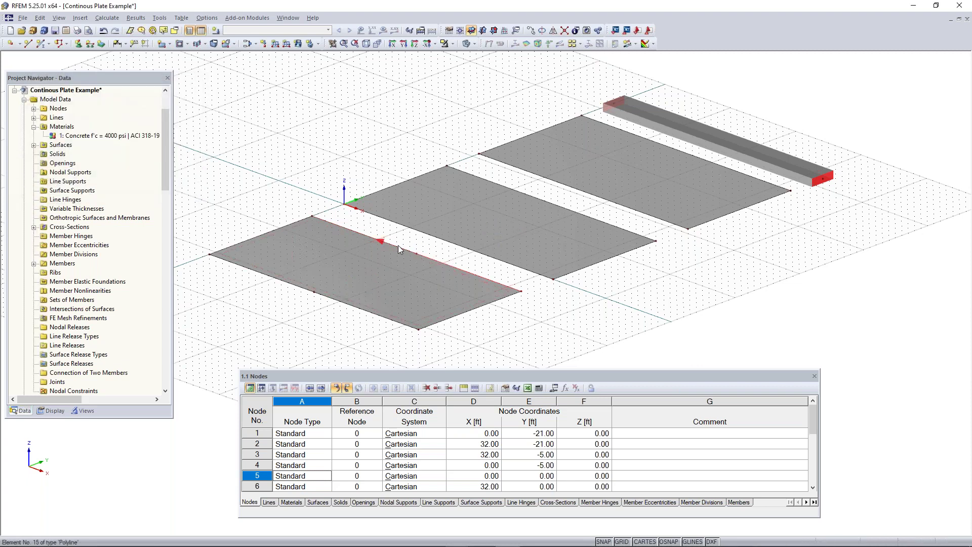
Step: Divide the middle plate's long edge line through the origin using 1 intermediate node
ctrl+middle_drag(454, 267, 400, 316)
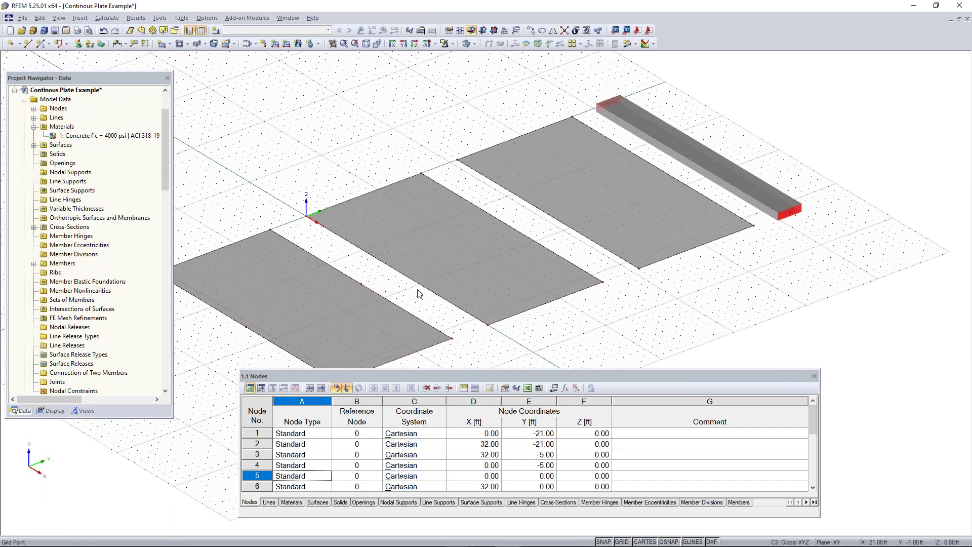
right_click(396, 275)
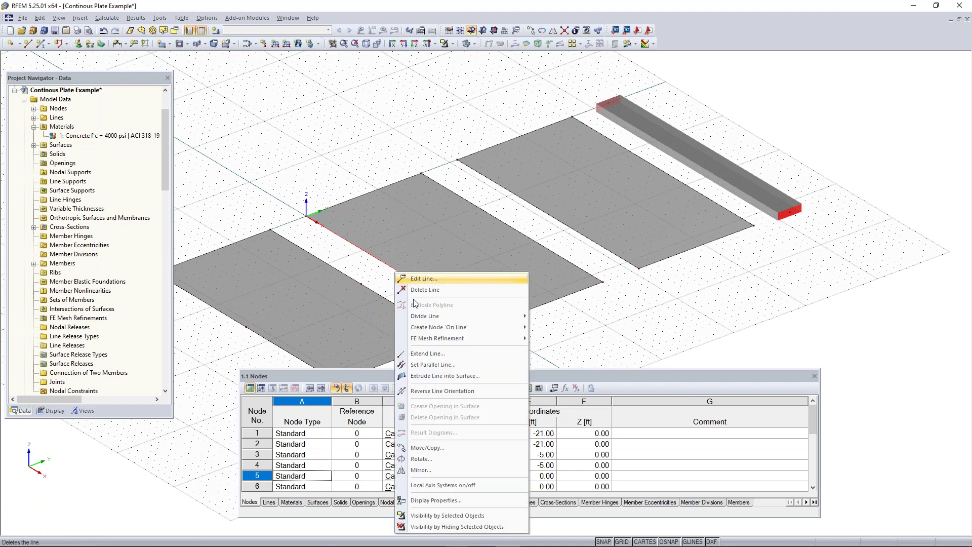
mouse_move(450, 318)
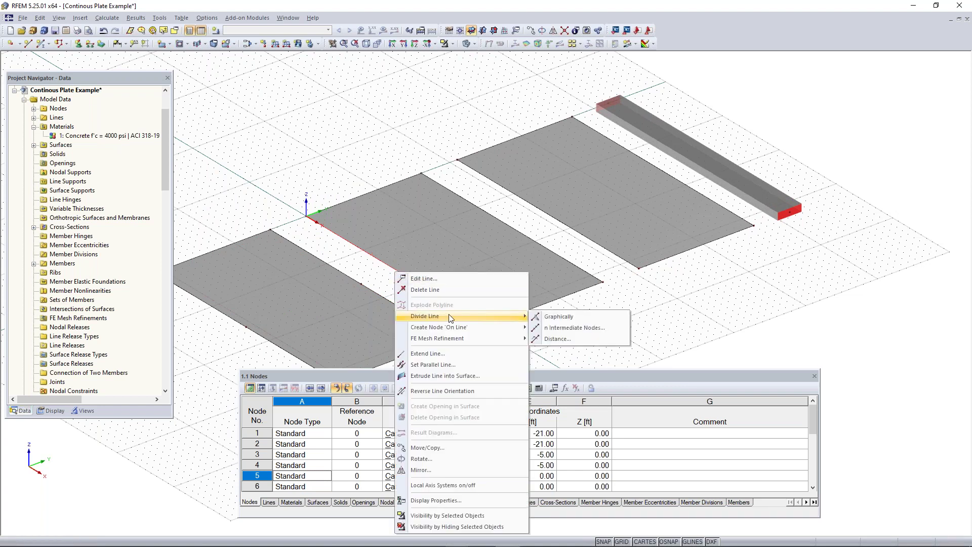
click(565, 329)
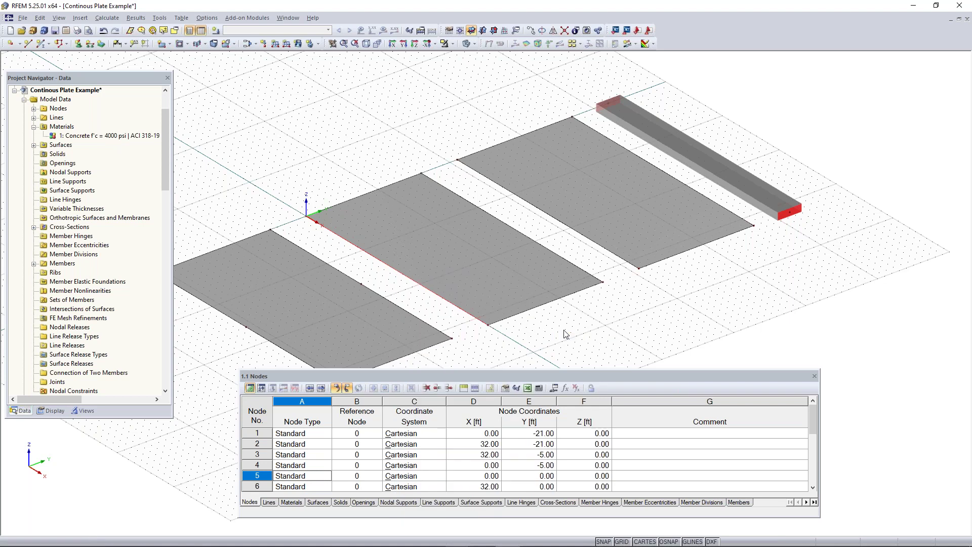
drag(508, 183, 655, 109)
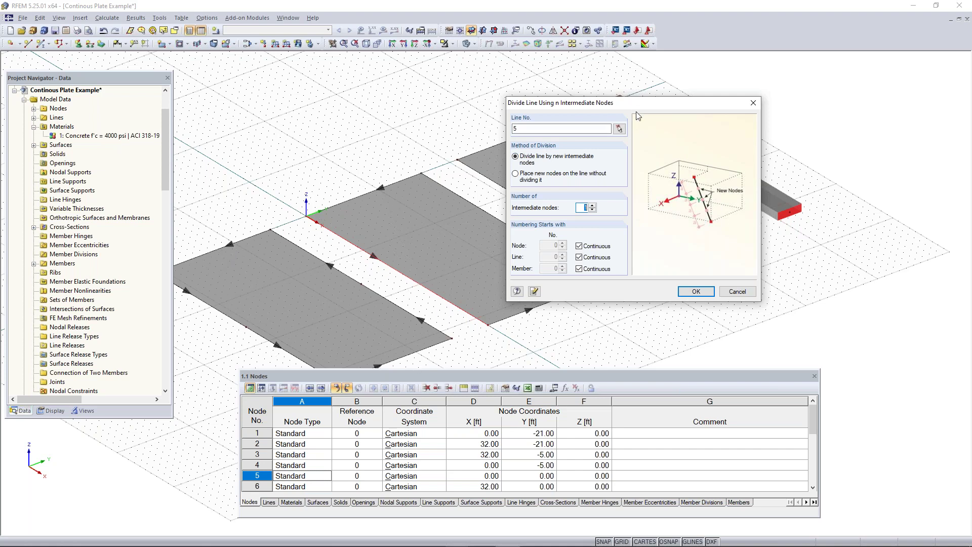
drag(627, 103, 251, 136)
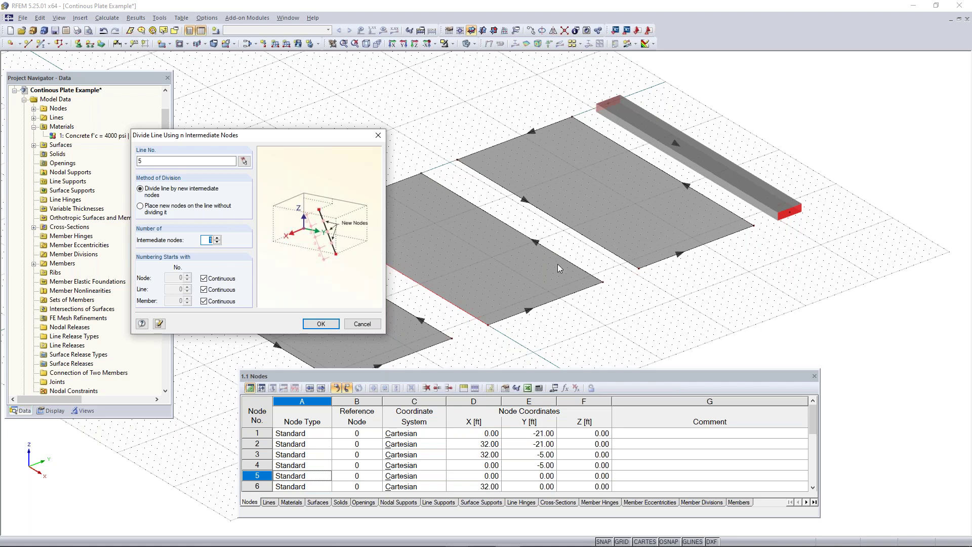
drag(310, 140, 699, 133)
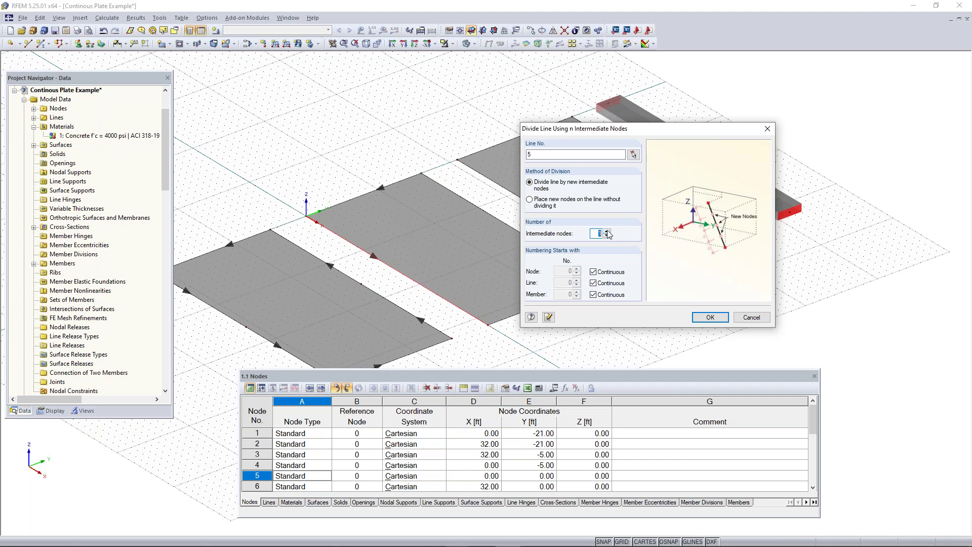
click(709, 318)
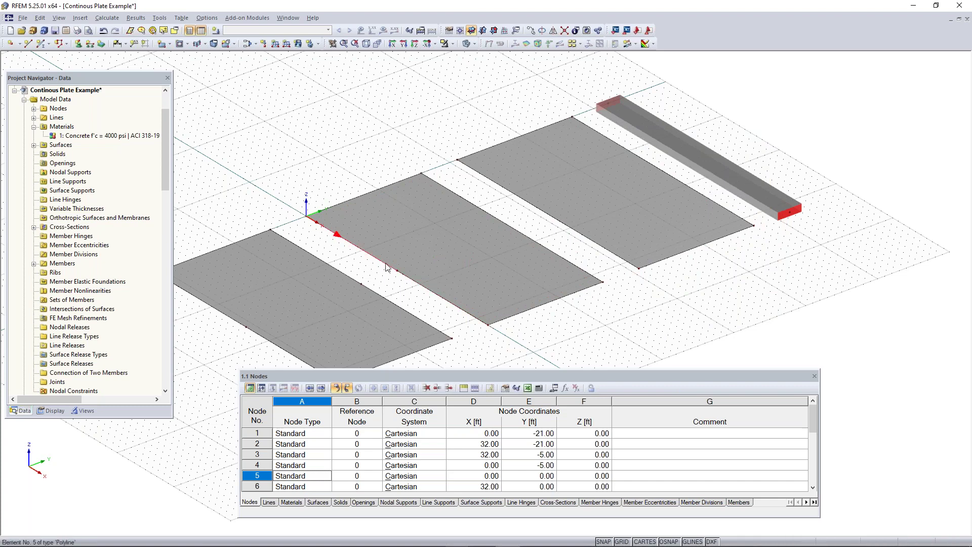
Step: Divide the middle plate's opposite long edge line, facing the third plate, using 1 intermediate node
scroll(396, 275, up, 1)
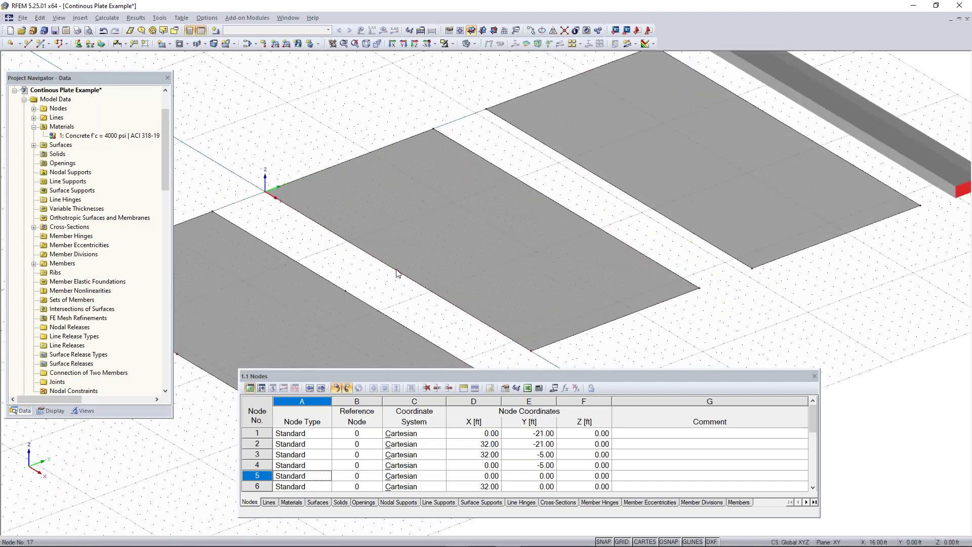
scroll(445, 256, down, 1)
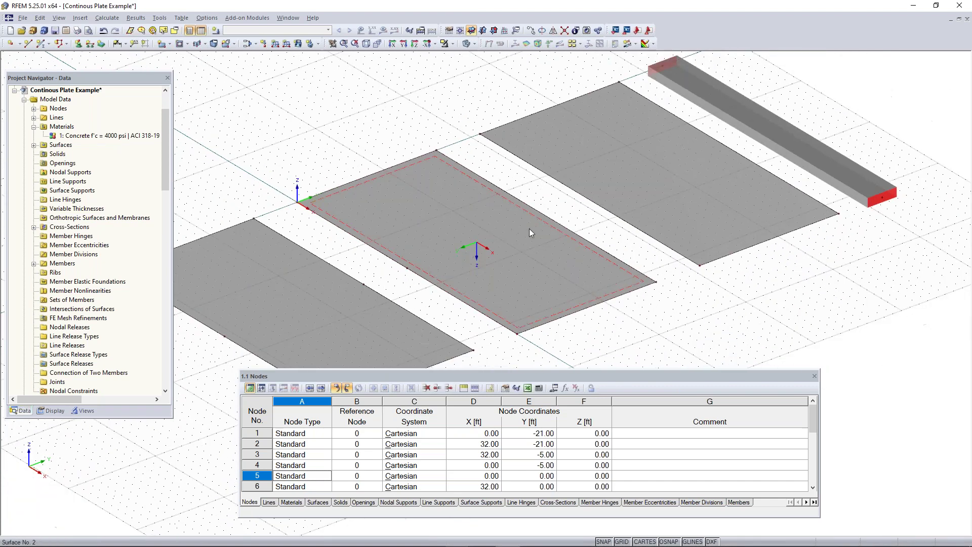
right_click(559, 221)
mouse_move(590, 264)
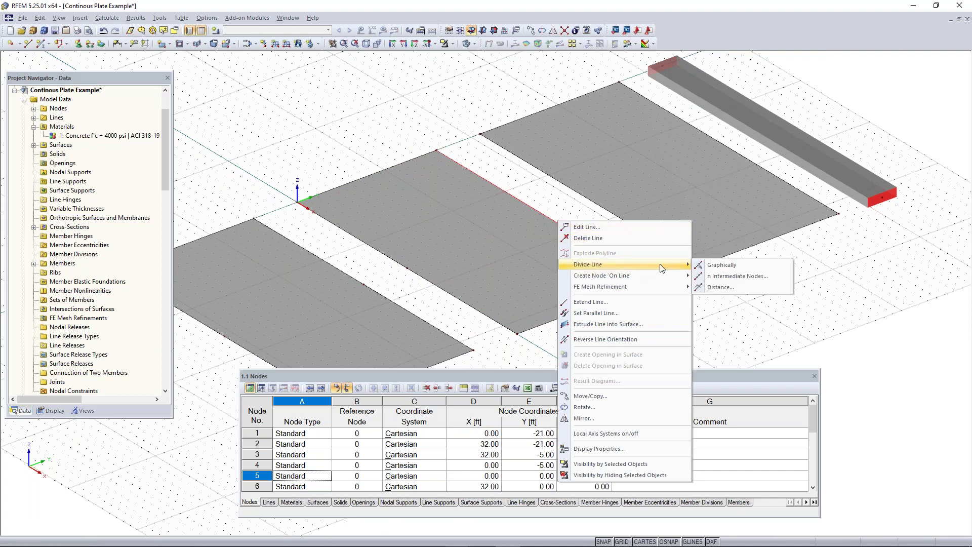
click(722, 269)
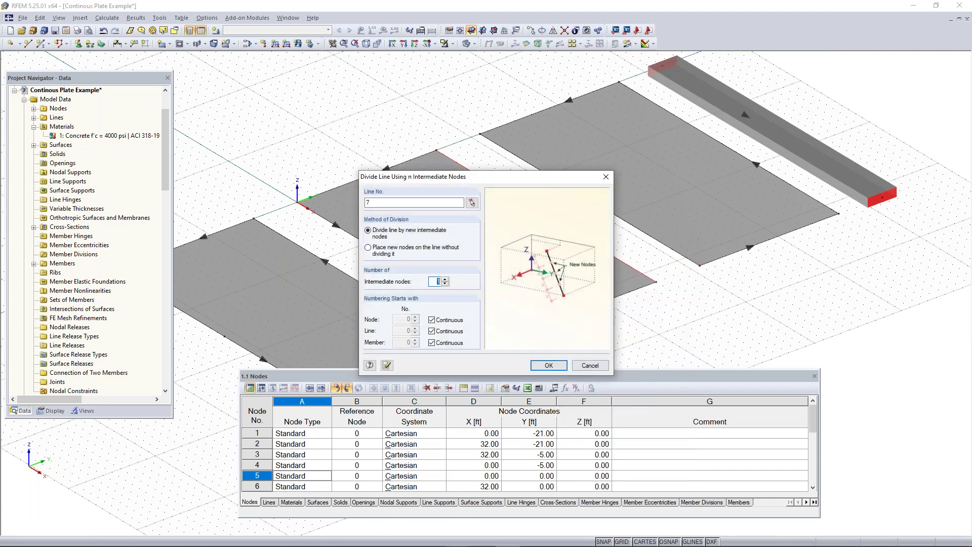
click(552, 365)
click(484, 265)
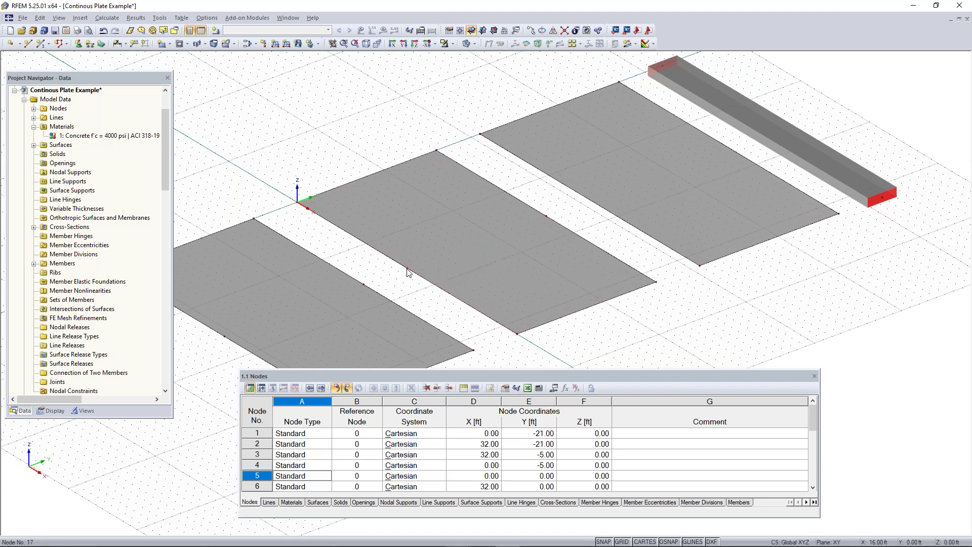
Step: Divide the third plate's long edge line facing the middle plate by distance, 16 ft (50%) from the line start
scroll(406, 272, down, 1)
middle_drag(610, 273, 491, 317)
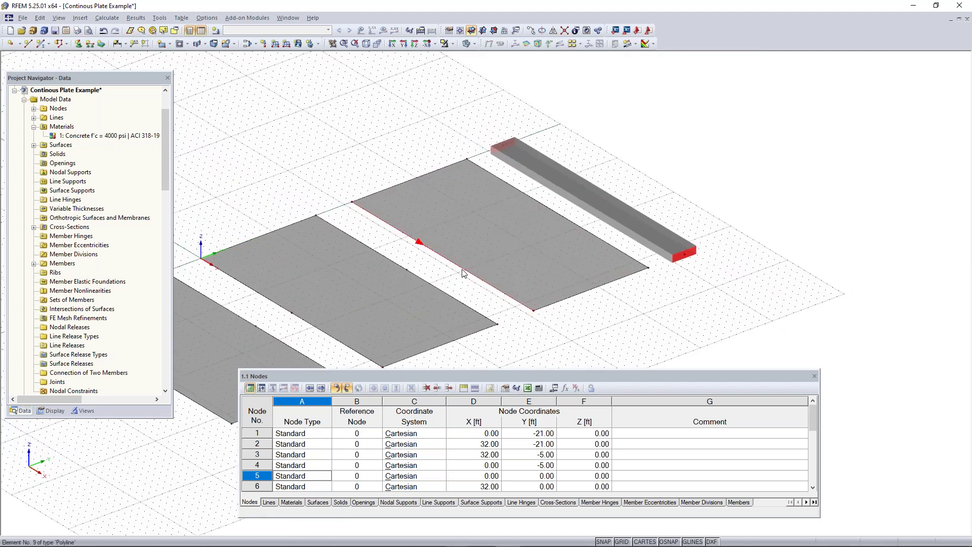
right_click(460, 266)
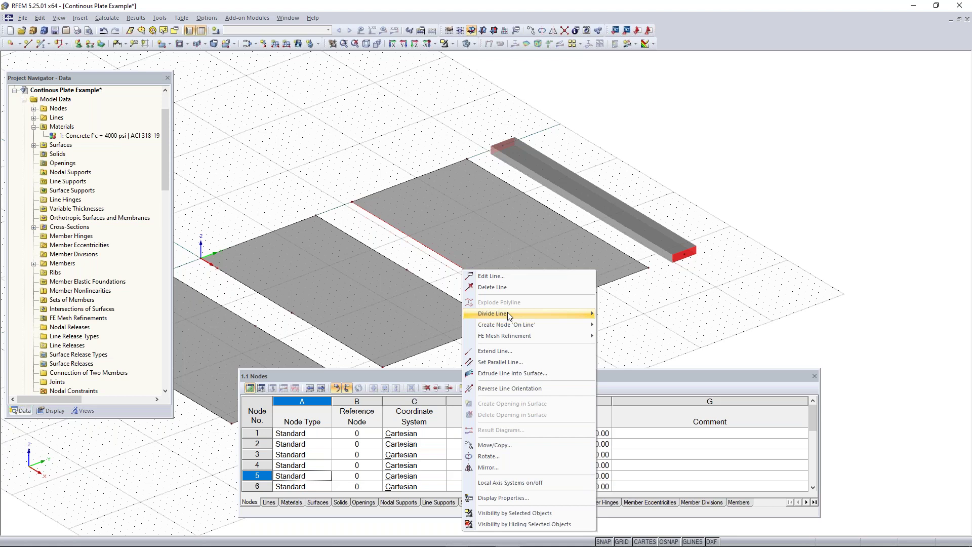
mouse_move(507, 313)
click(628, 332)
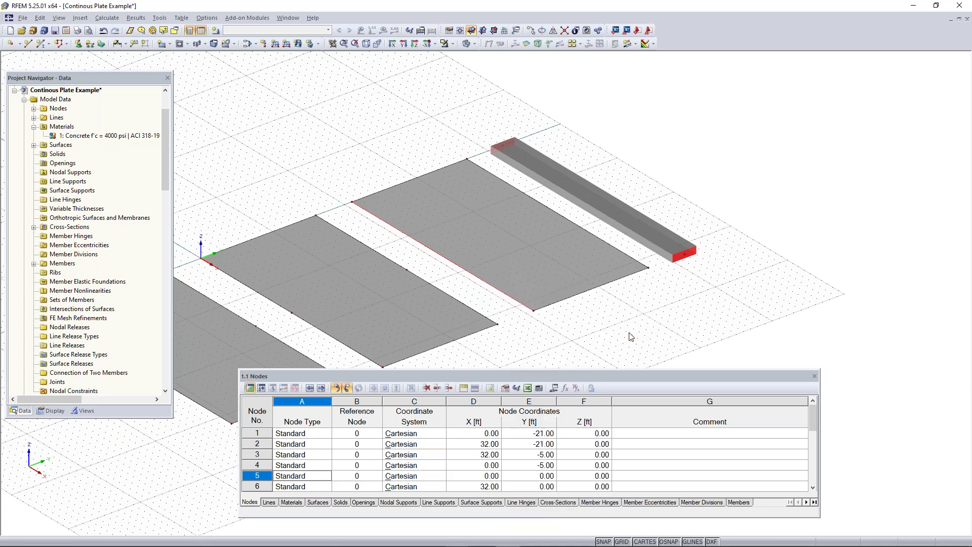
drag(481, 153, 753, 72)
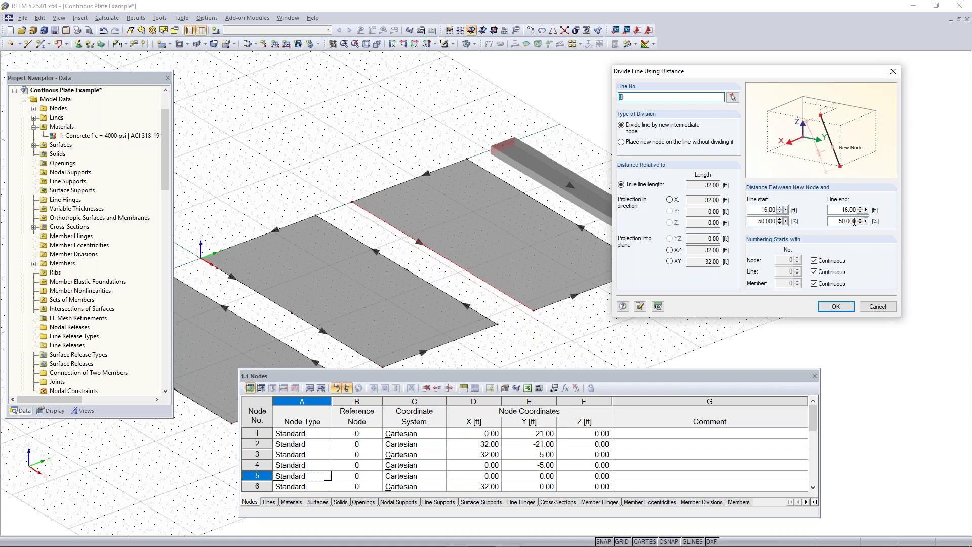
drag(839, 221, 872, 223)
drag(756, 210, 776, 210)
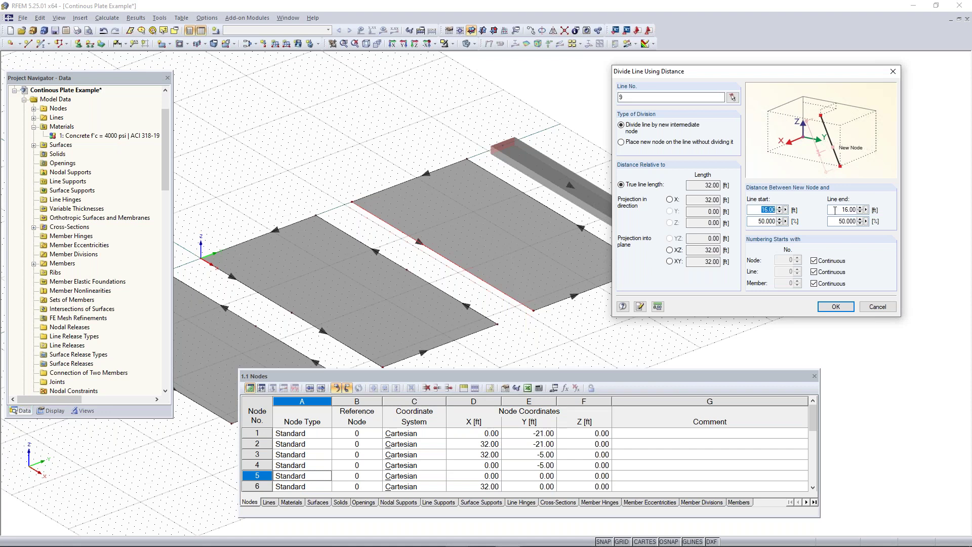
drag(842, 209, 878, 212)
drag(758, 220, 799, 220)
drag(759, 210, 796, 210)
click(836, 307)
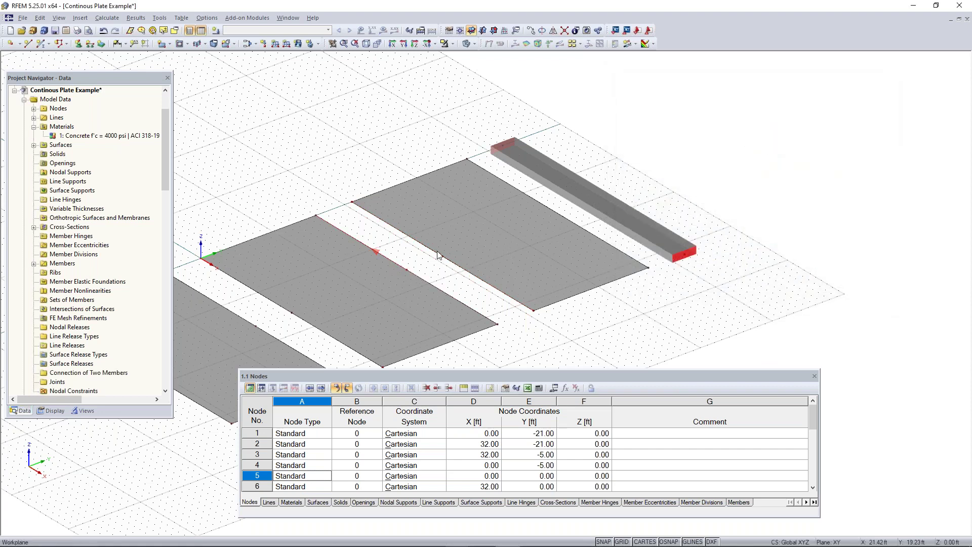
Step: Divide the third plate's long edge line facing the beam at its midpoint
right_click(567, 219)
mouse_move(623, 265)
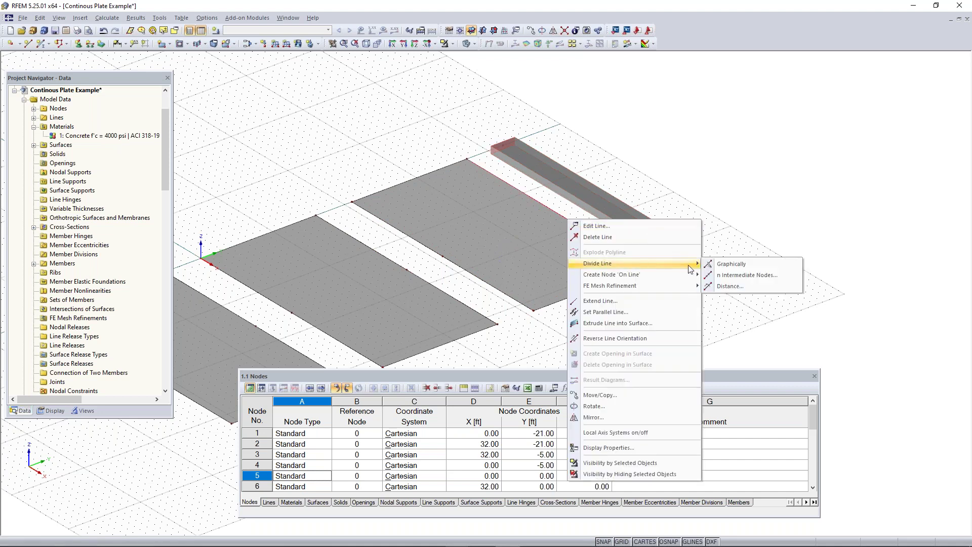
click(736, 279)
click(567, 388)
Step: Divide the beam member by distance with a new intermediate node 16 ft (50%) from the member start
scroll(596, 330, down, 6)
middle_drag(596, 330, 582, 270)
scroll(558, 266, up, 4)
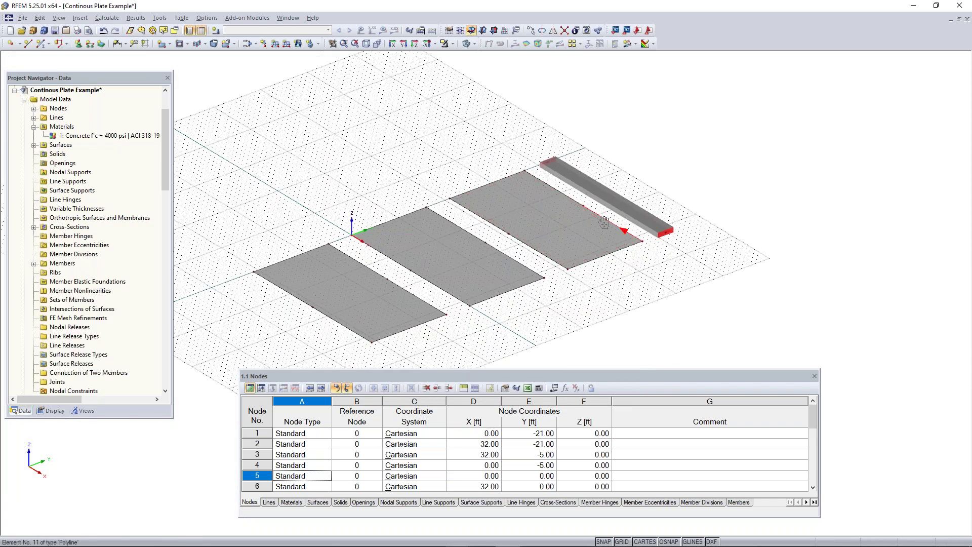
scroll(560, 254, up, 4)
right_click(550, 247)
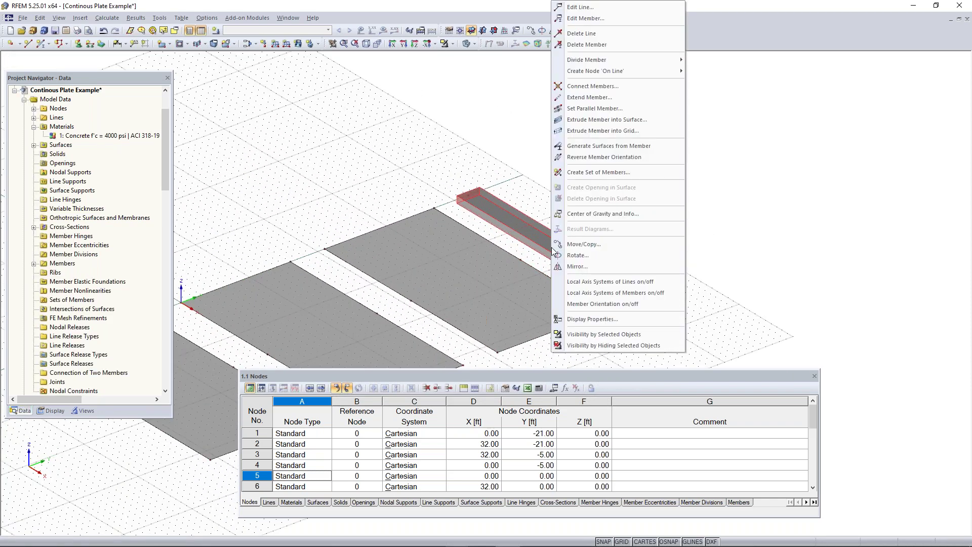
mouse_move(644, 61)
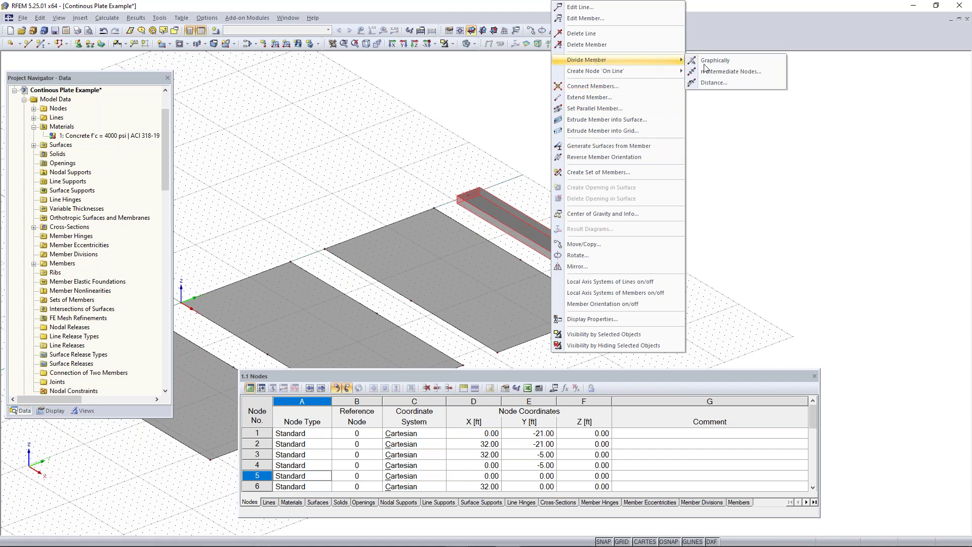
click(724, 84)
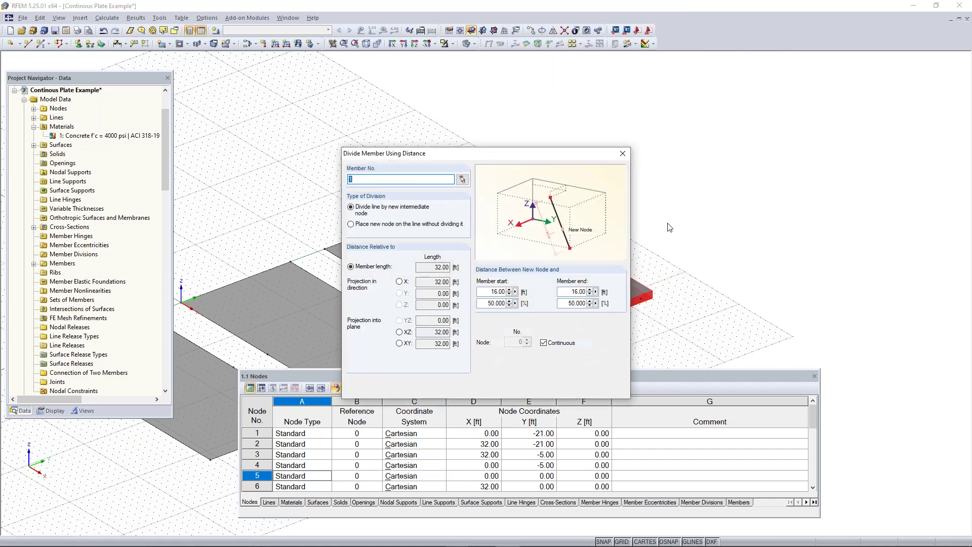
click(566, 388)
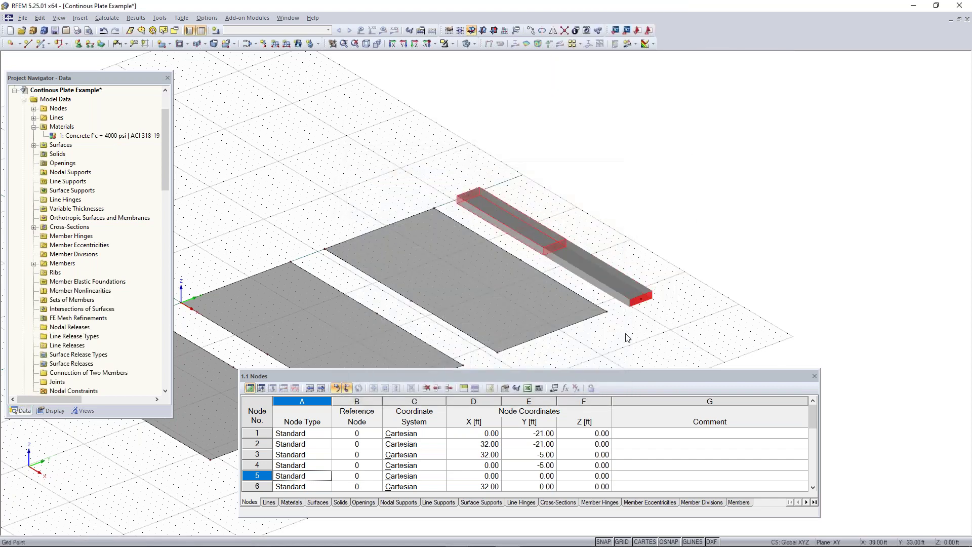
Step: Draw a line across the first plate between its long-edge midpoints, from X 16, Y -21 ft to X 16, Y -5 ft, and end line creation
scroll(729, 233, up, 3)
scroll(740, 239, down, 1)
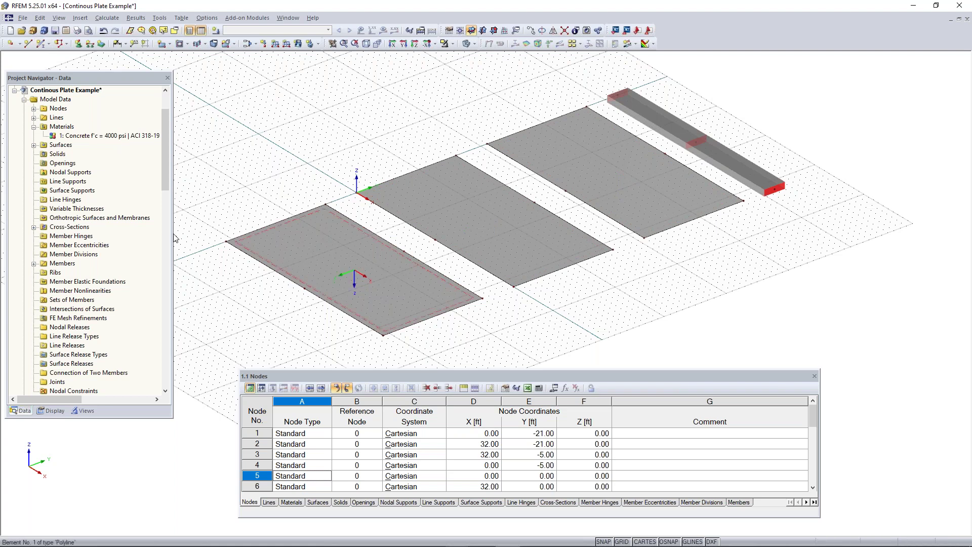
click(28, 44)
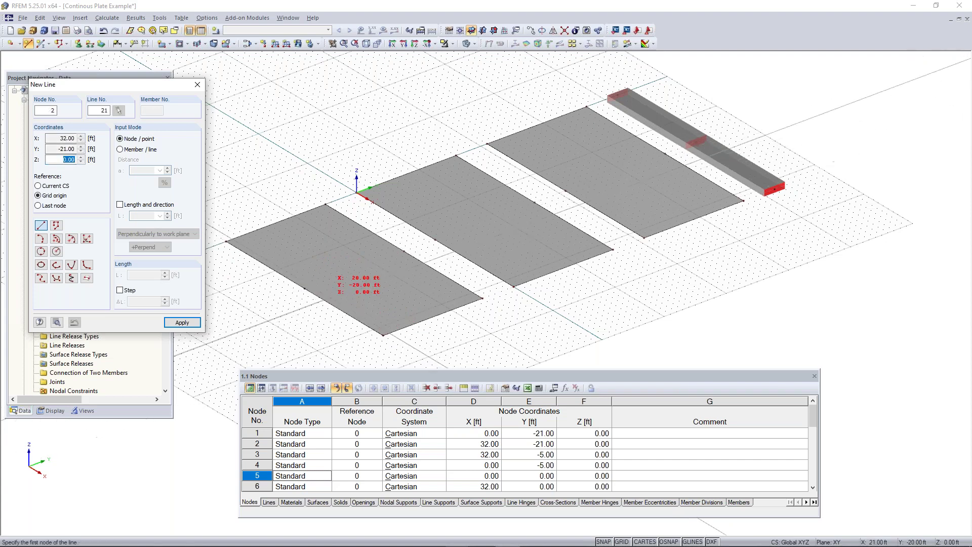
click(305, 289)
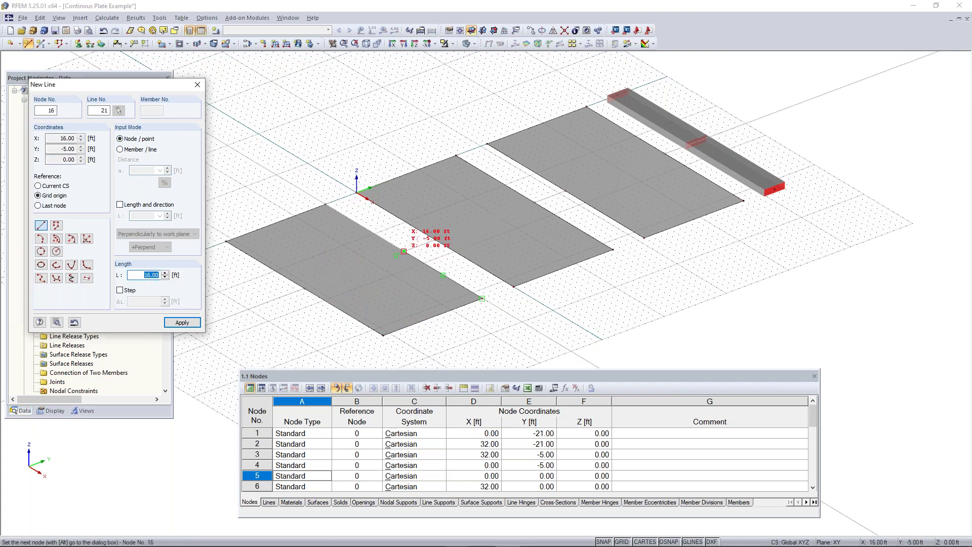
click(403, 251)
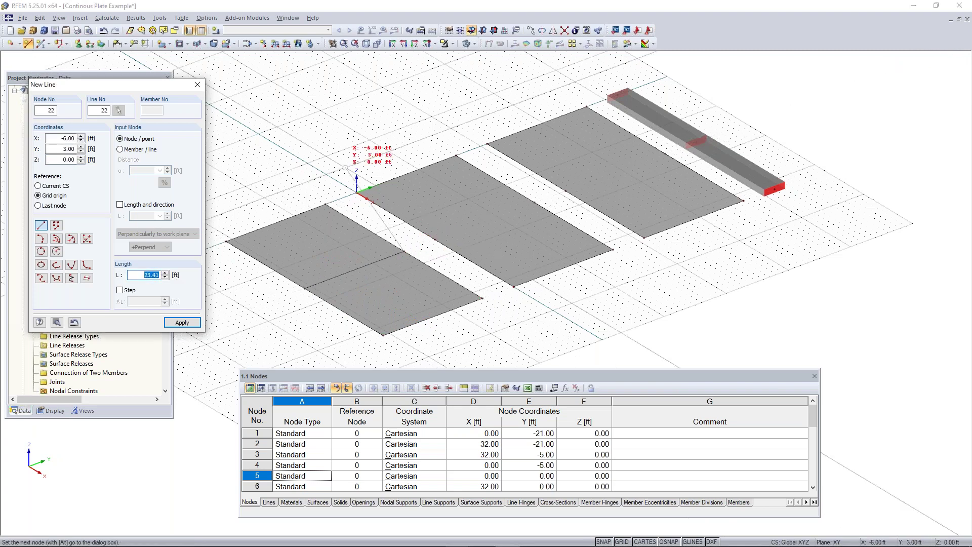
right_click(346, 162)
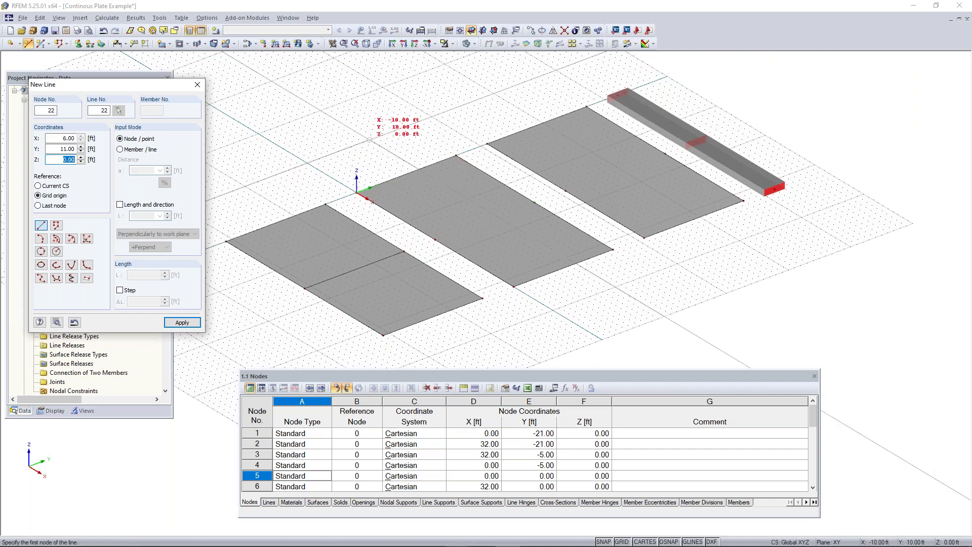
key(Escape)
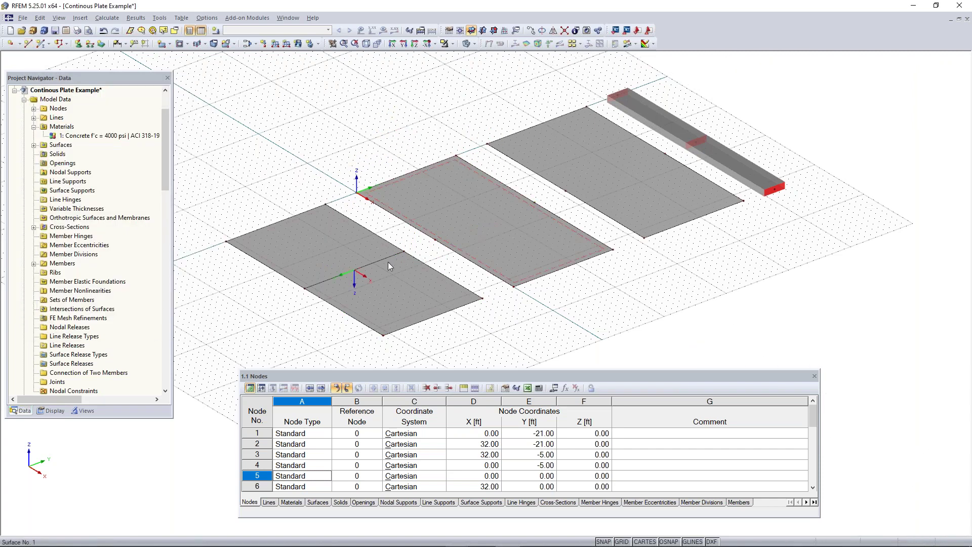
Step: Copy the first plate's cross line onto the middle plate, placing it between that plate's long-edge midpoints
scroll(430, 248, up, 1)
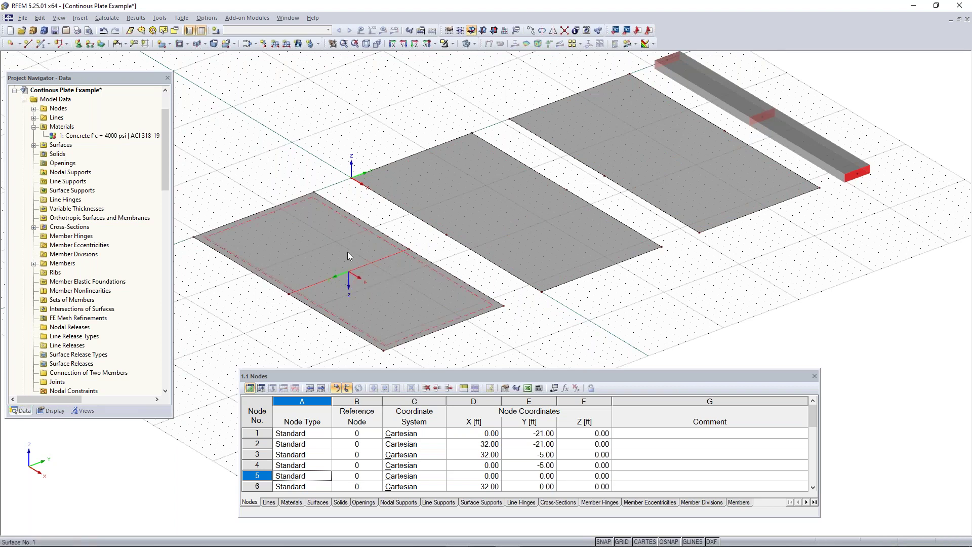
click(287, 296)
ctrl+drag(448, 236, 448, 235)
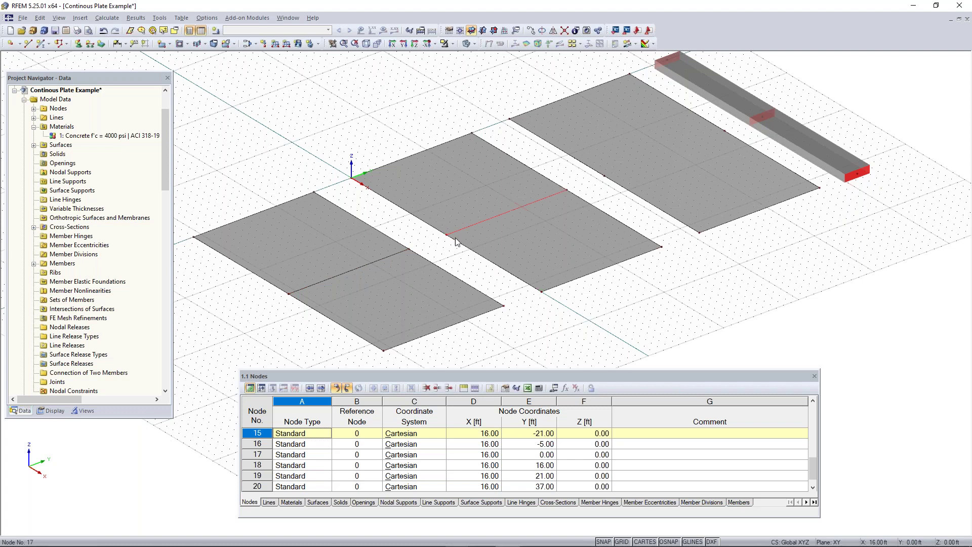
Step: Copy the middle plate's cross line onto the third plate, placing it between that plate's long-edge midpoints
click(633, 206)
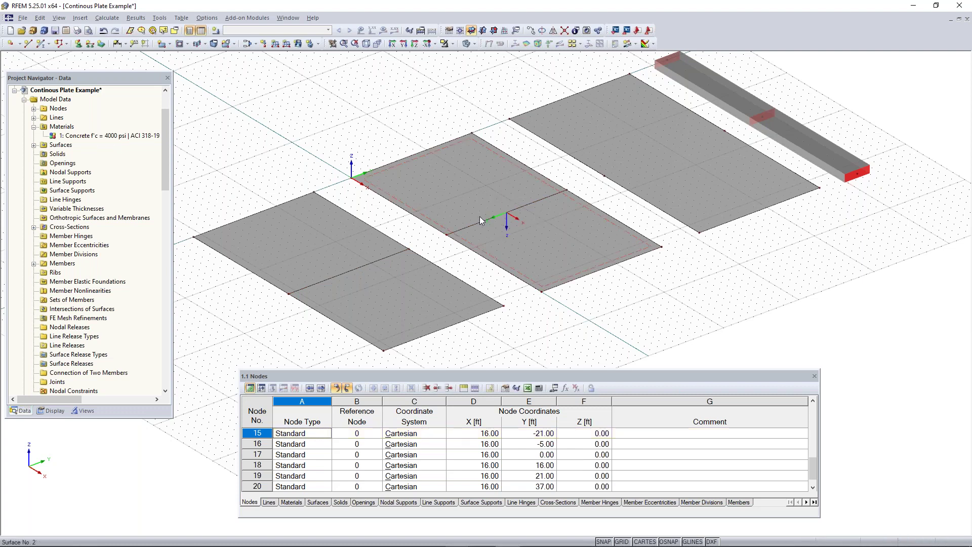
middle_drag(628, 229, 564, 254)
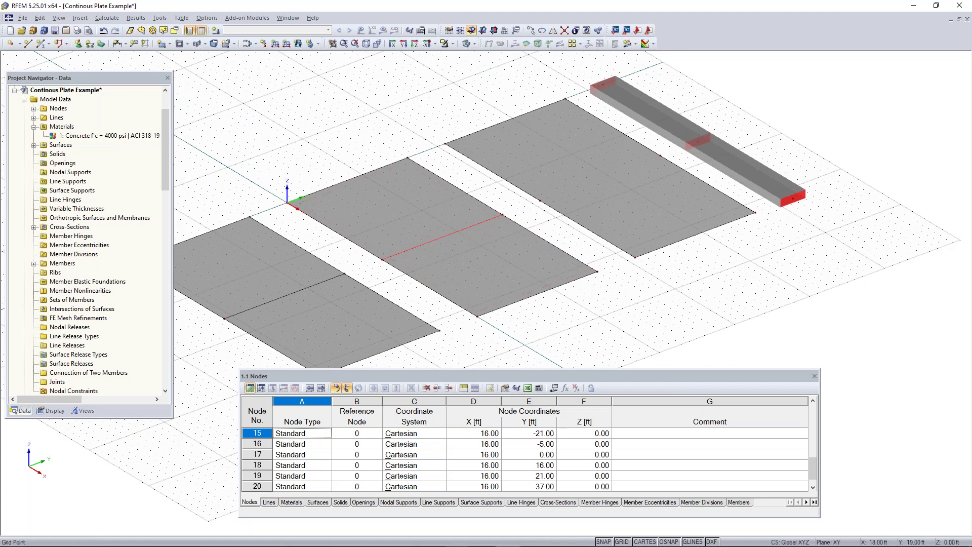
click(383, 261)
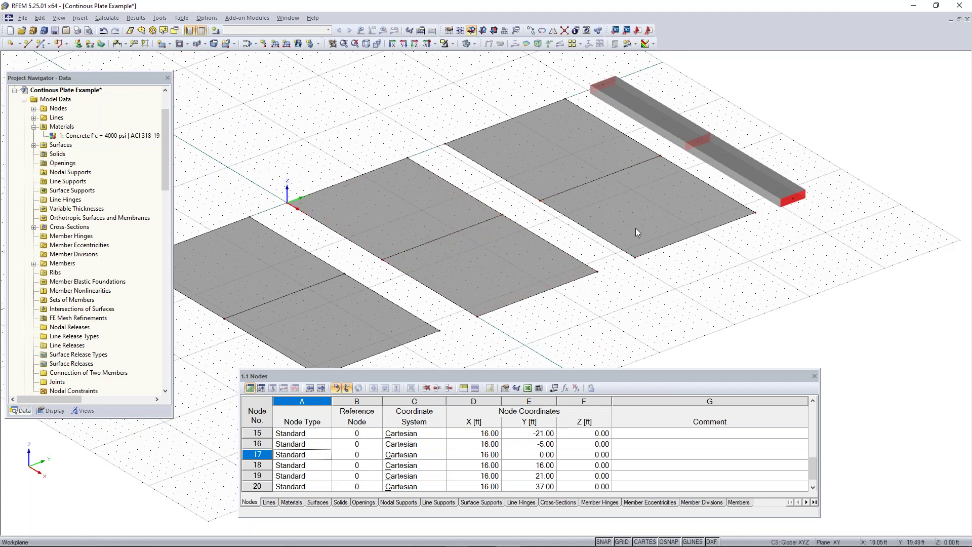
scroll(580, 195, down, 1)
mouse_move(709, 267)
ctrl+middle_down()
mouse_move(684, 286)
mouse_move(703, 262)
mouse_move(726, 259)
ctrl+middle_up()
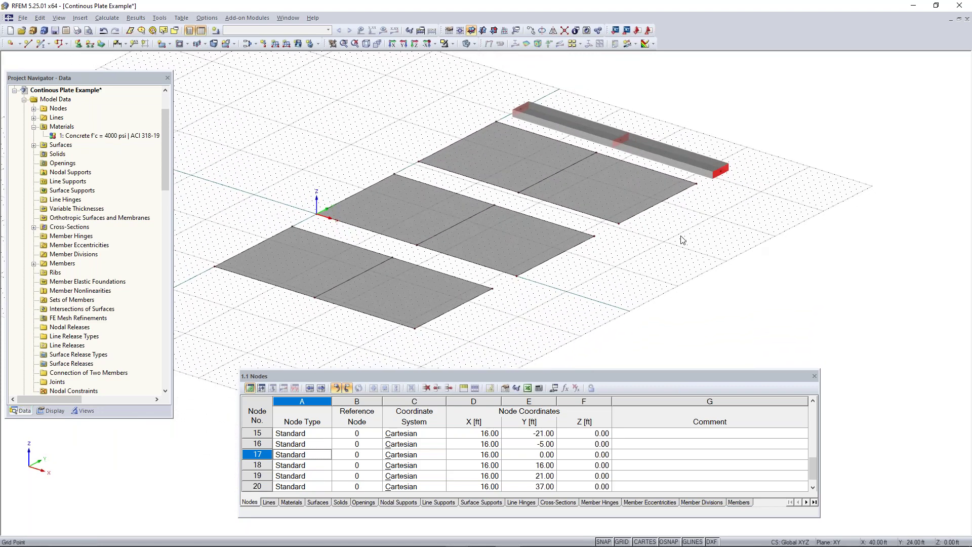
scroll(681, 236, down, 1)
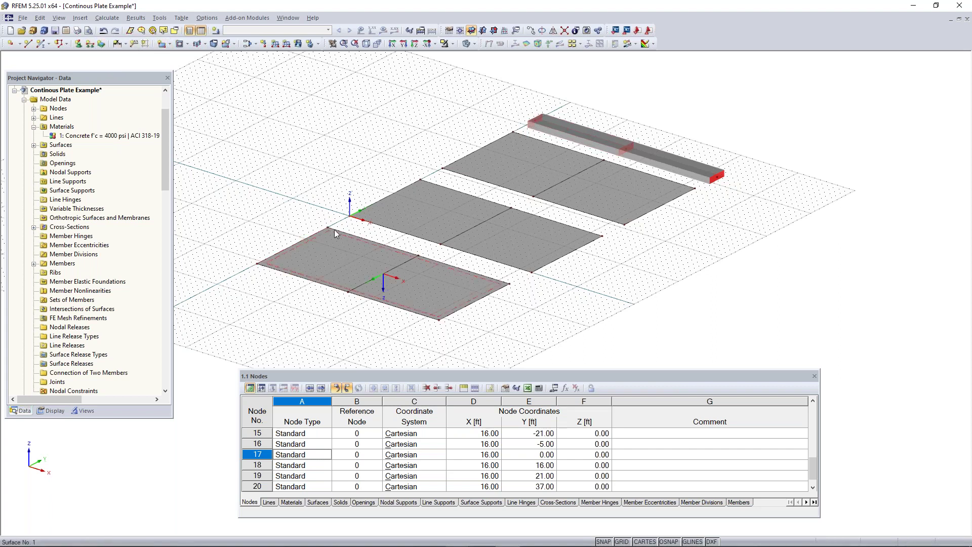
Step: Place a Hinged global line support on both short edges and the midspan cross line of the first plate
click(90, 44)
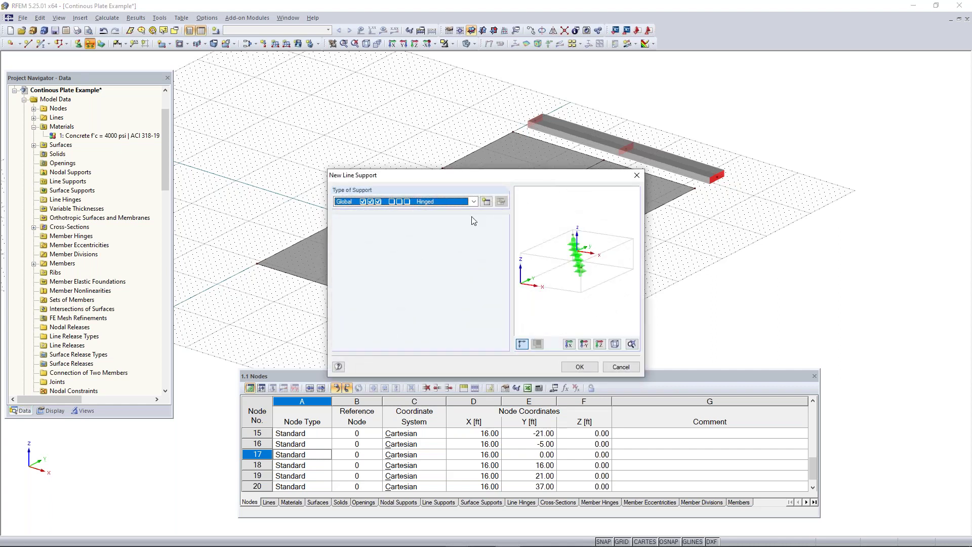
drag(540, 181, 697, 205)
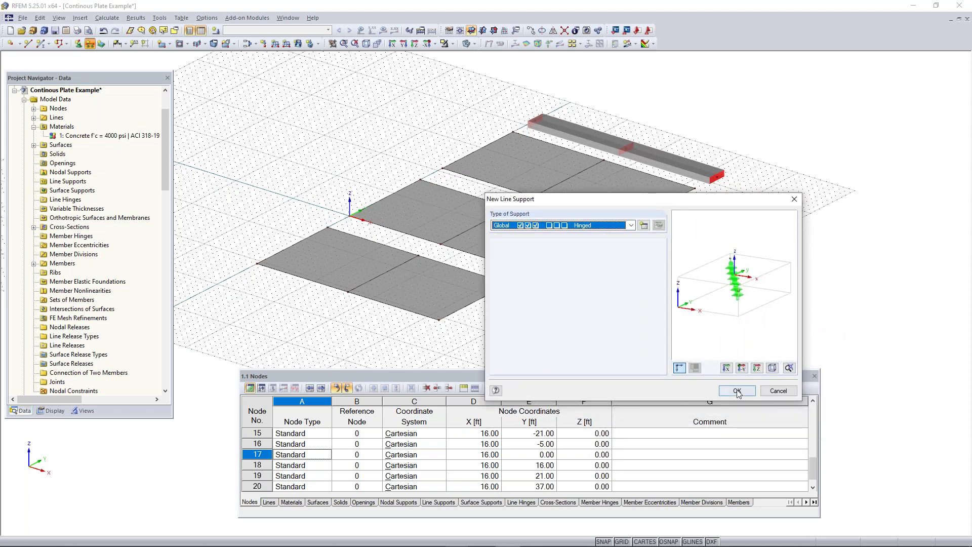
click(630, 225)
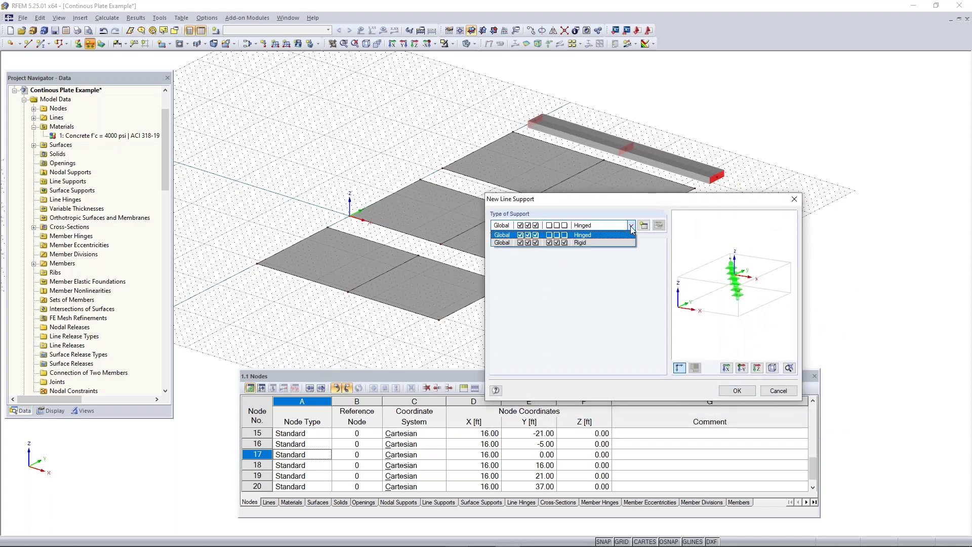
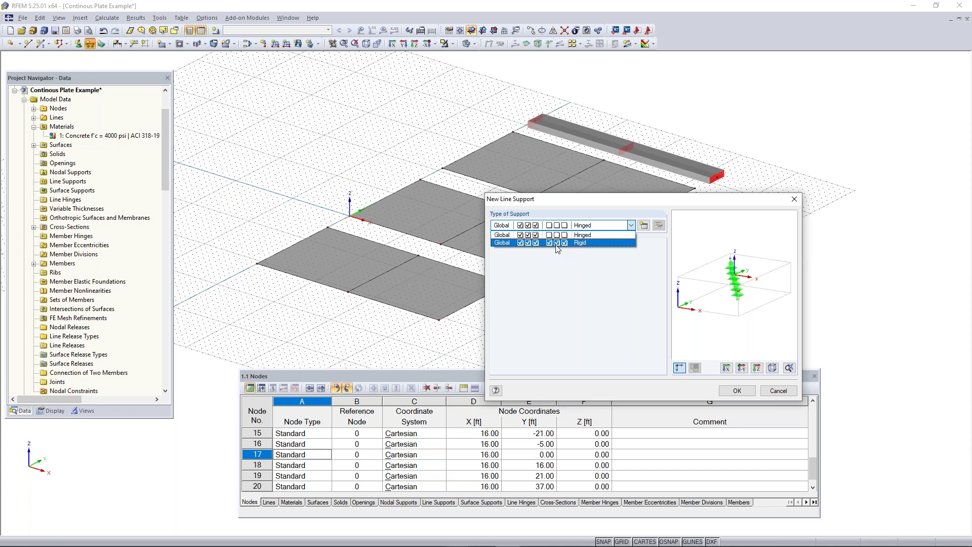
click(581, 236)
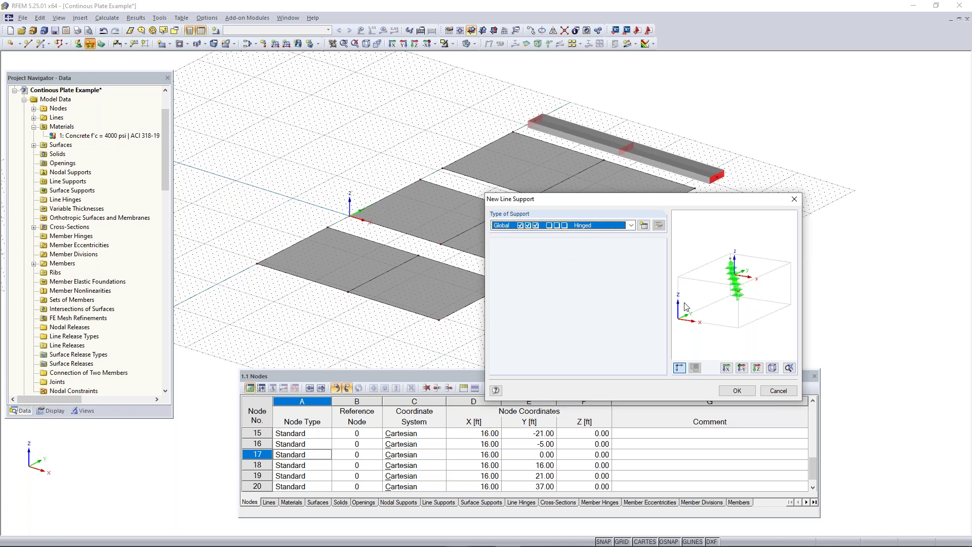
click(741, 393)
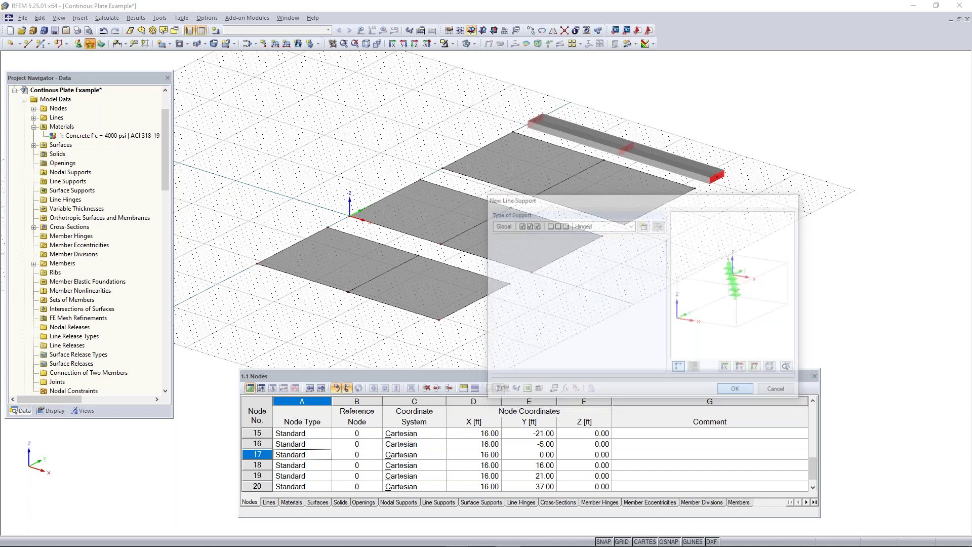
click(297, 240)
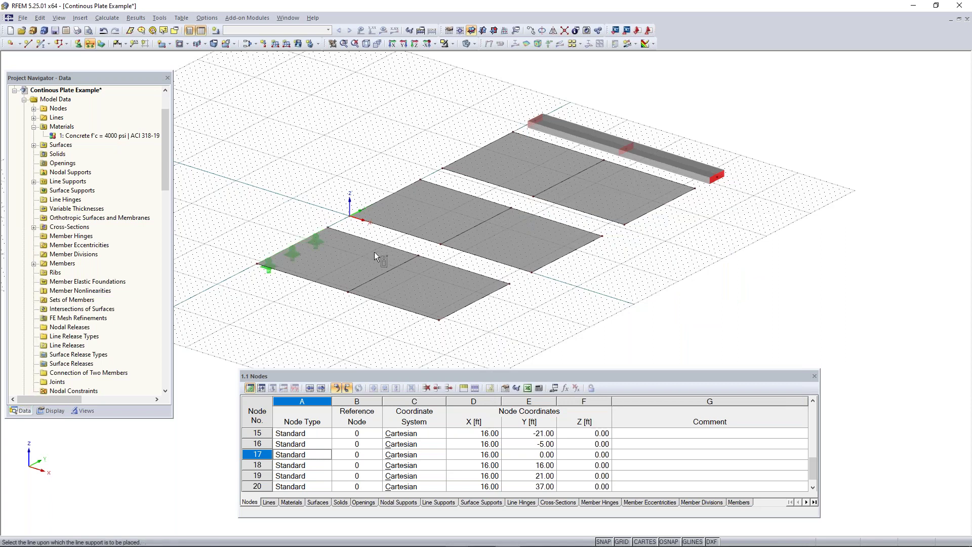
click(387, 272)
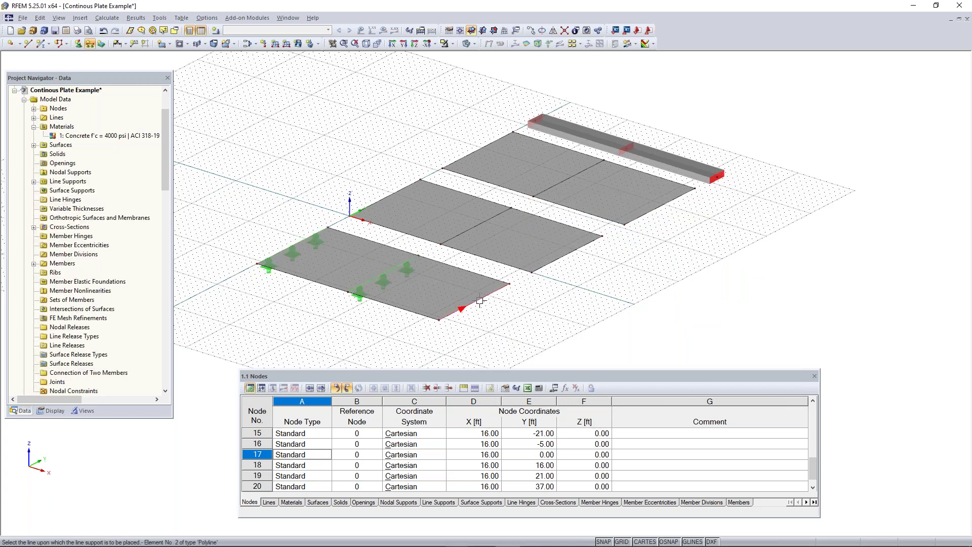
click(478, 302)
Step: Apply the same hinged line support to the short edges and cross lines of the middle and third plates
click(385, 197)
click(473, 227)
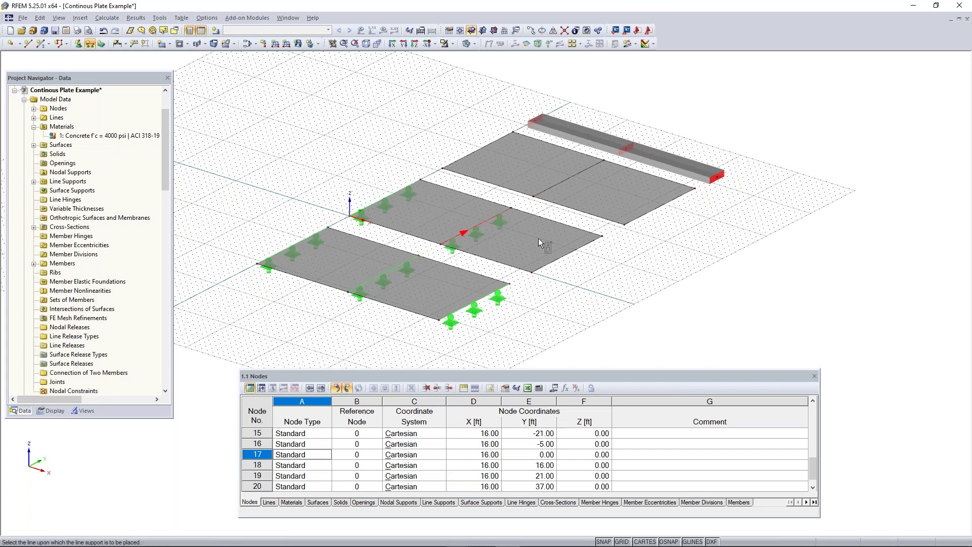
click(557, 259)
click(487, 146)
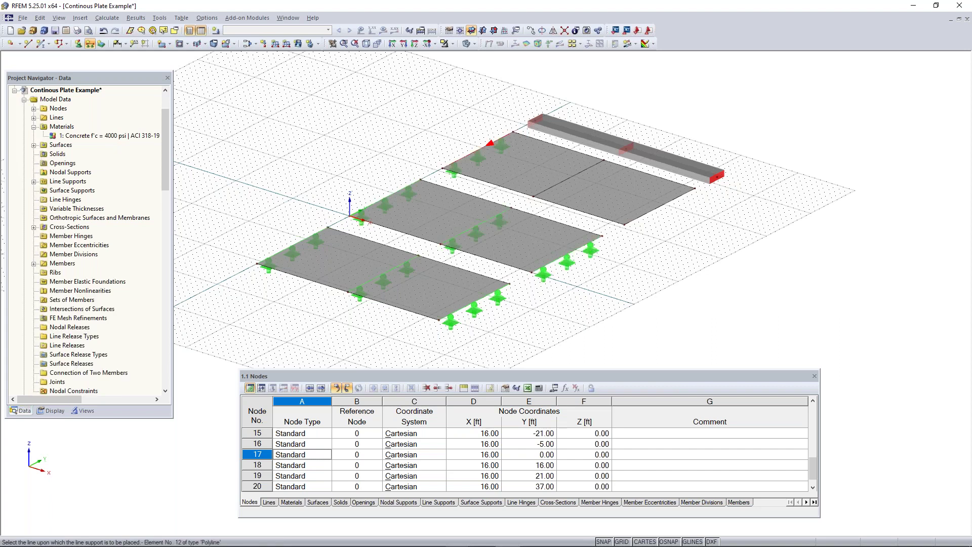
click(562, 182)
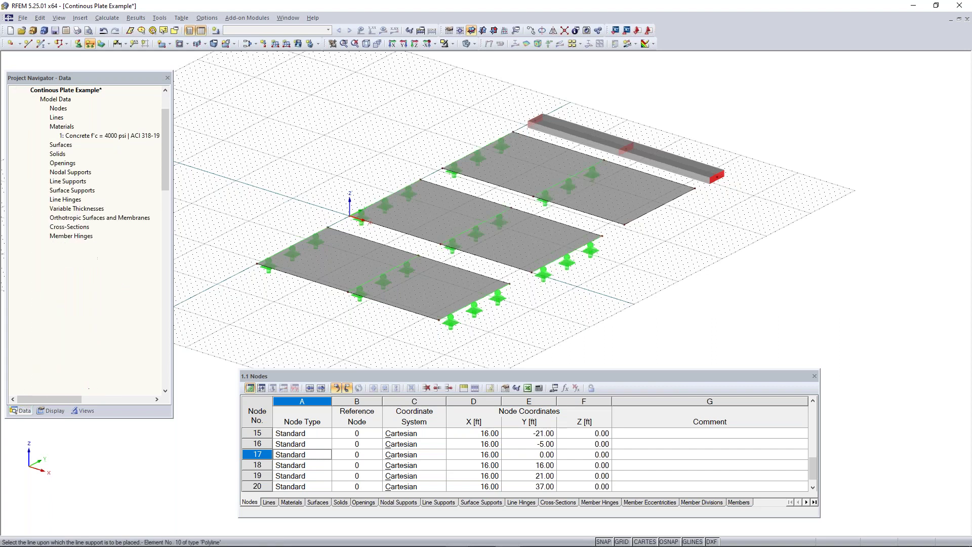
click(659, 206)
Step: Place Hinged nodal supports on the beam's midspan node and its far end node at the opposite end from the Y axis
ctrl+middle_drag(627, 243, 586, 244)
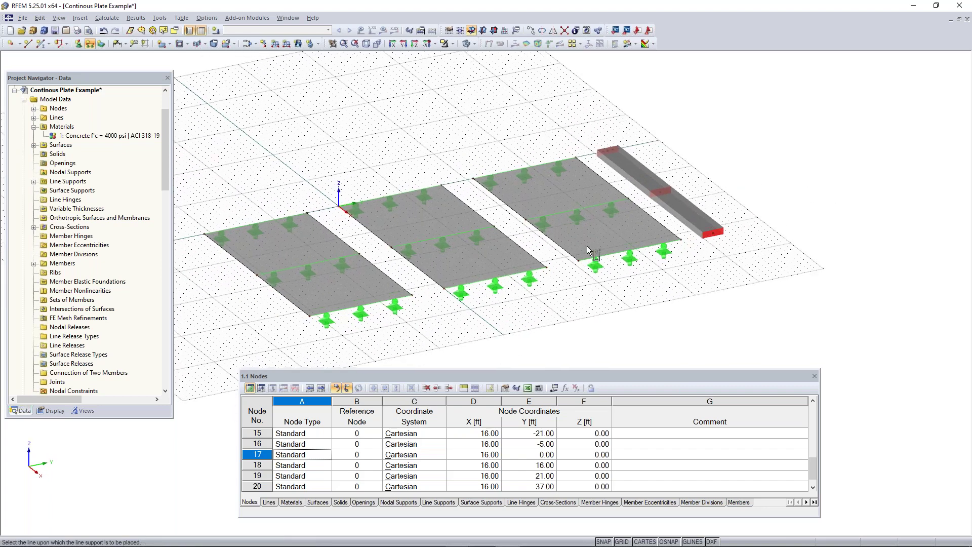
middle_drag(645, 198, 535, 230)
scroll(546, 198, up, 2)
scroll(546, 198, up, 1)
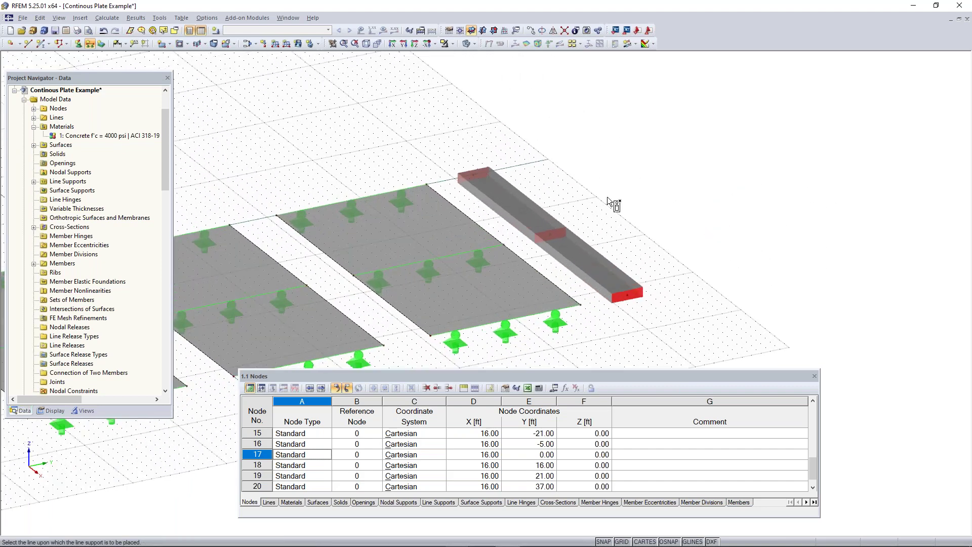
scroll(463, 220, down, 2)
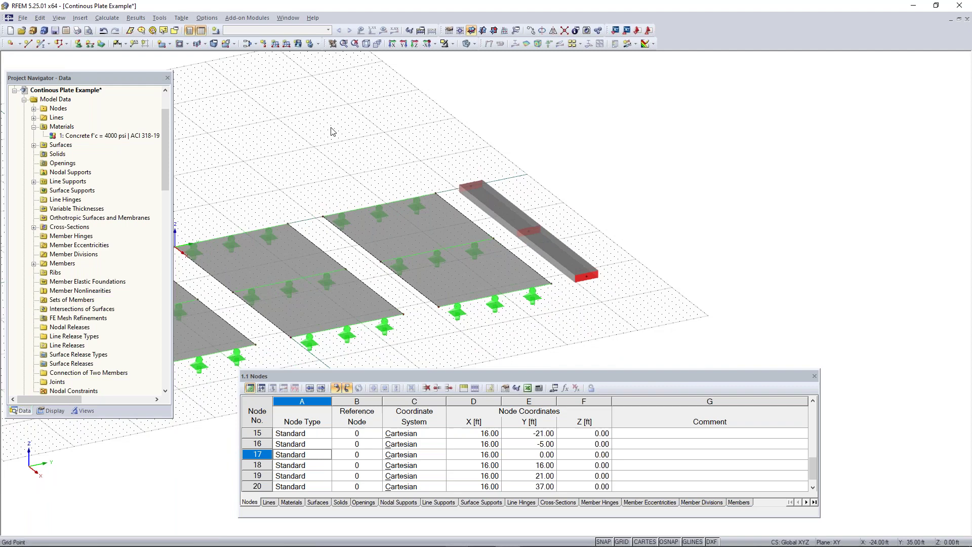
ctrl+middle_drag(520, 262, 610, 301)
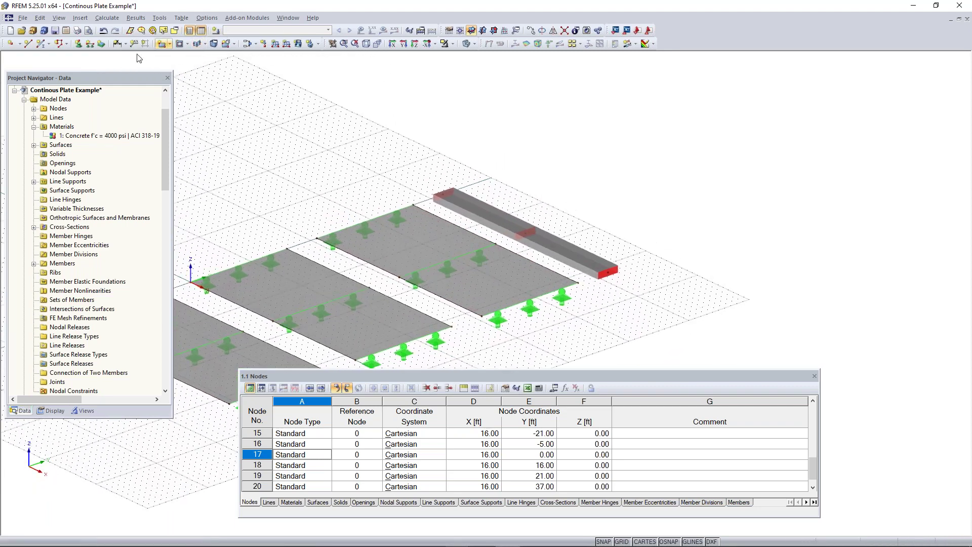
click(78, 44)
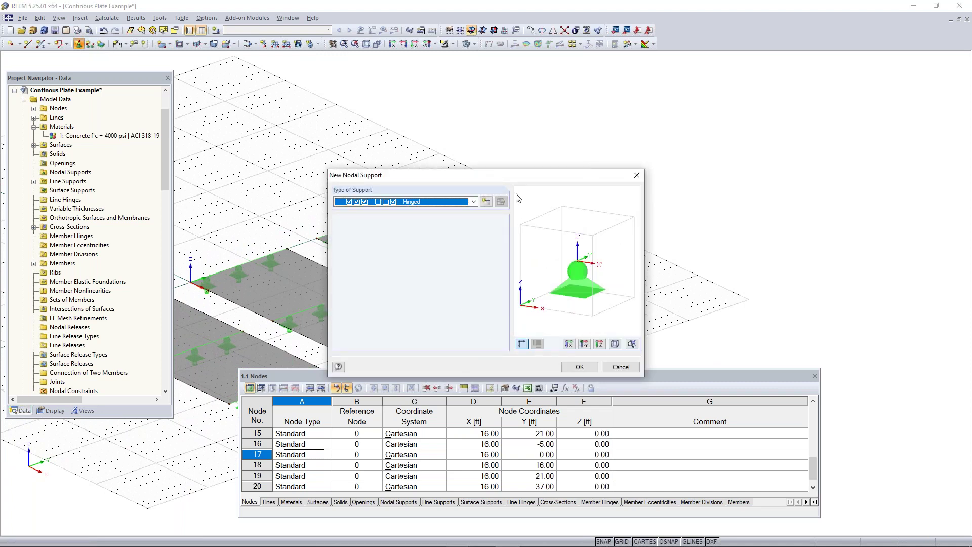
click(473, 202)
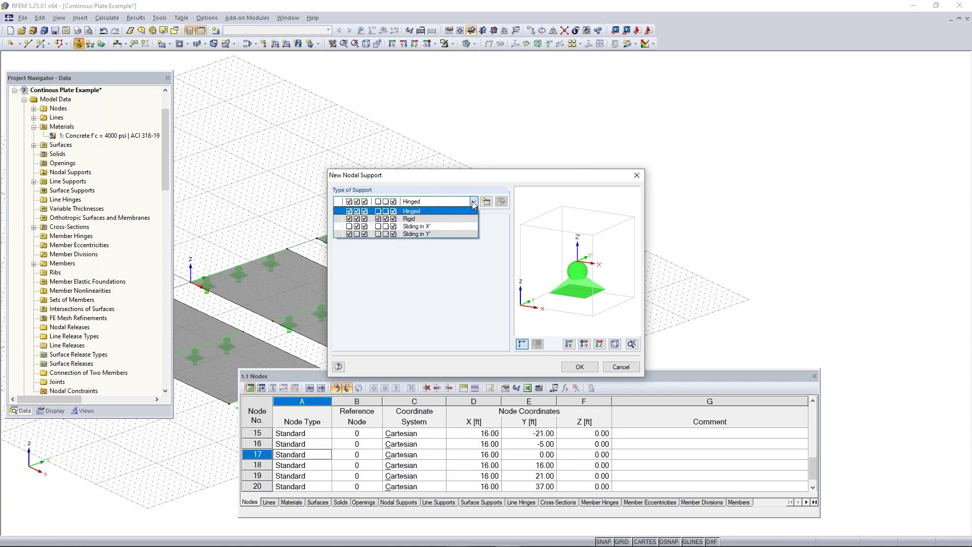
click(448, 227)
click(446, 201)
click(435, 234)
click(436, 202)
click(416, 211)
click(580, 366)
click(607, 273)
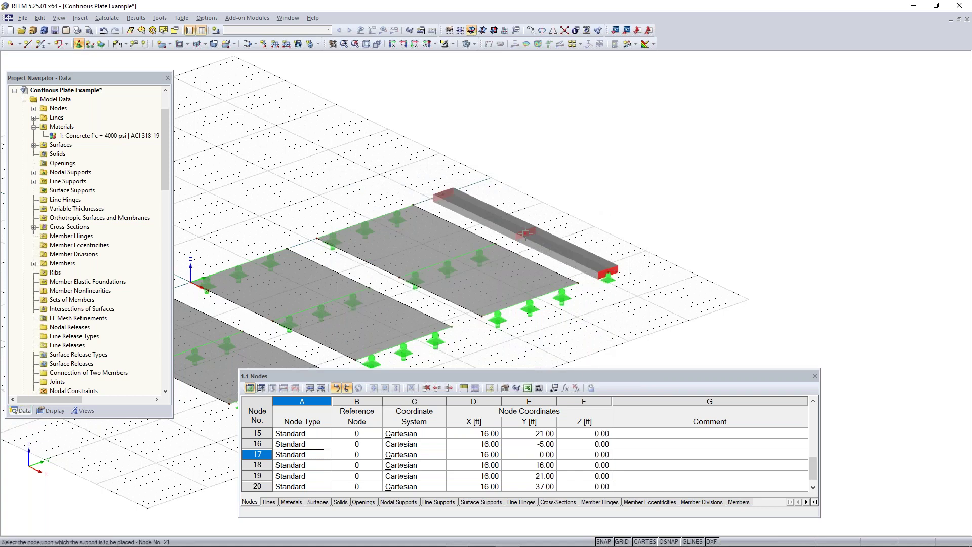
key(Escape)
Step: Create a nodal support type restraining uX, uY, uZ, φX and φZ, and place it on the beam's start node
click(80, 44)
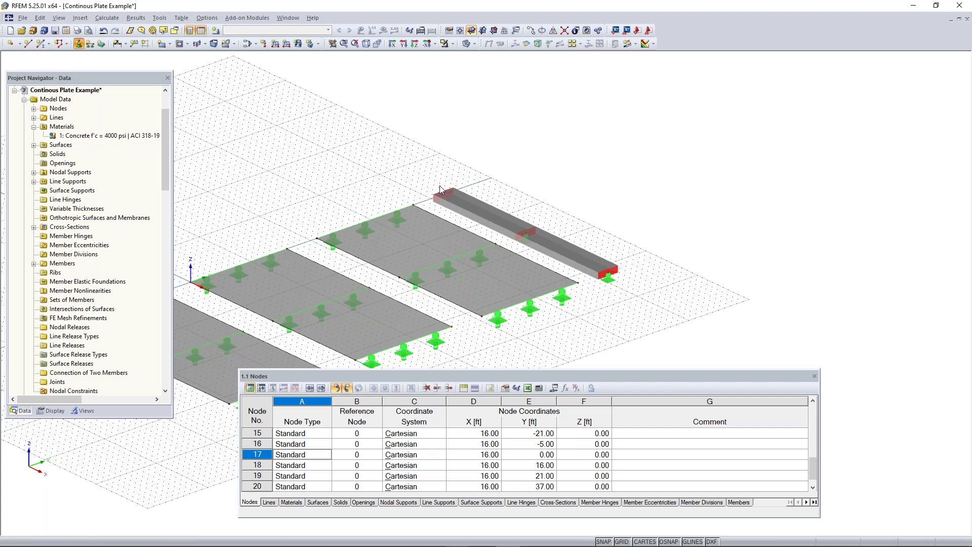
drag(450, 178, 211, 151)
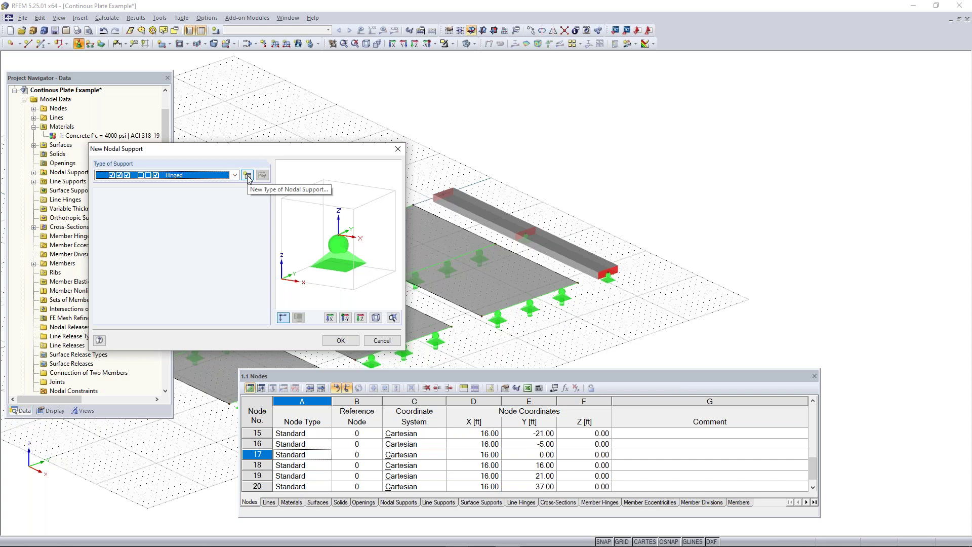
click(248, 176)
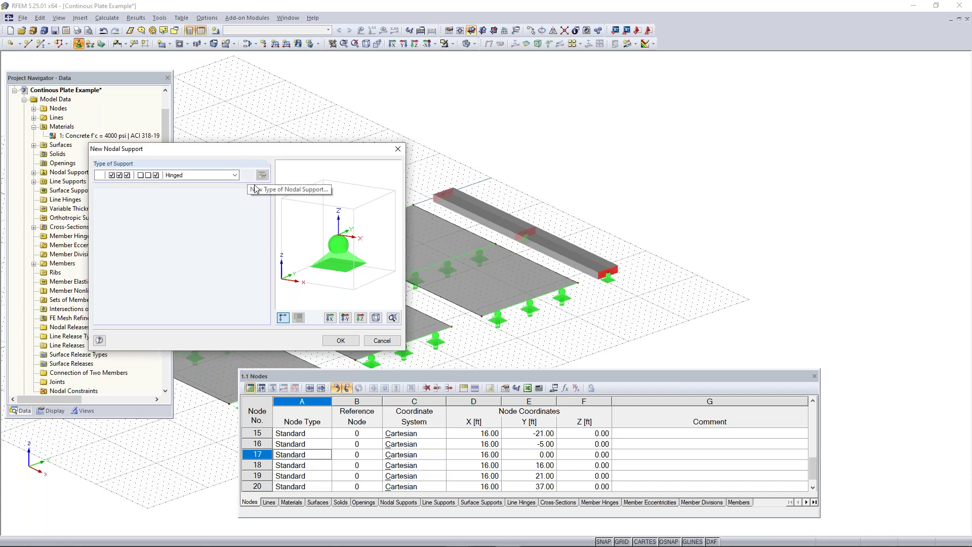
click(261, 176)
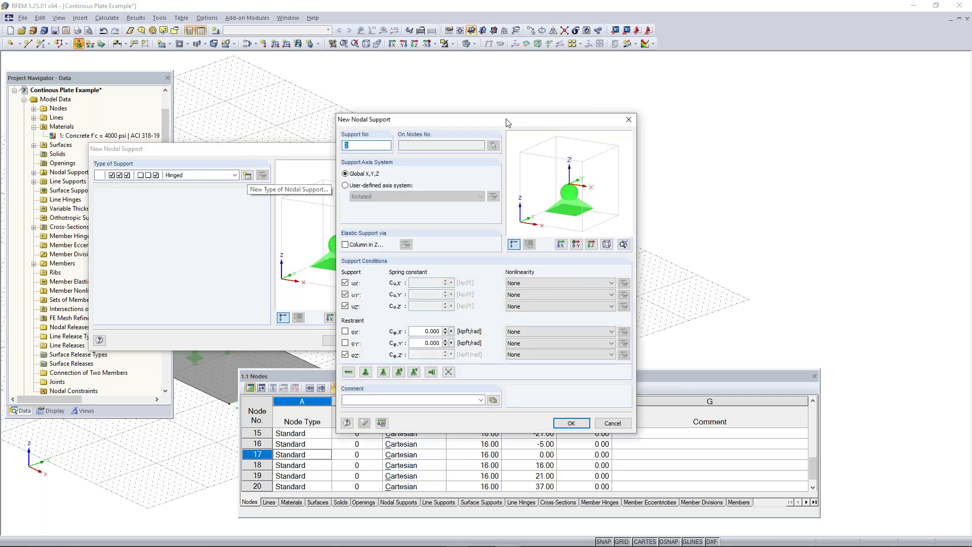
drag(507, 123, 252, 100)
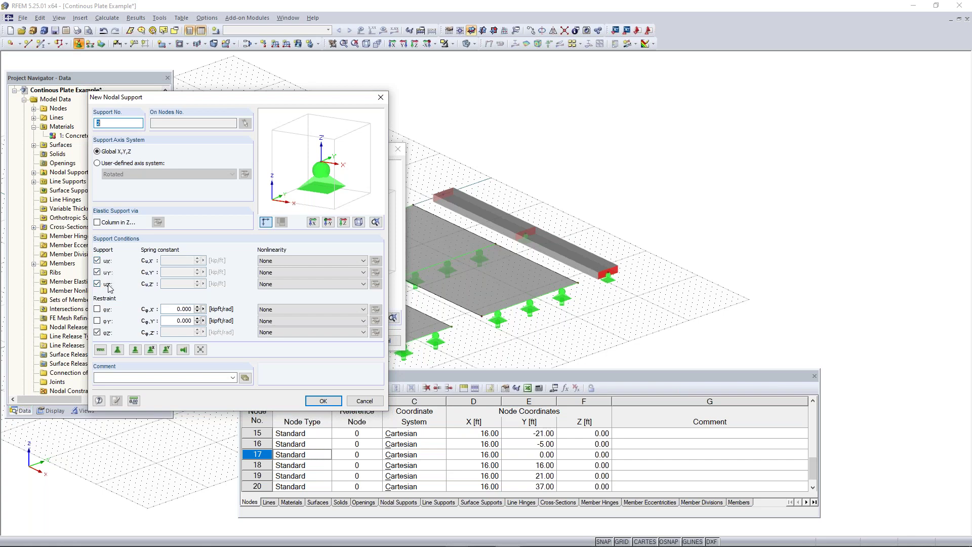
click(98, 310)
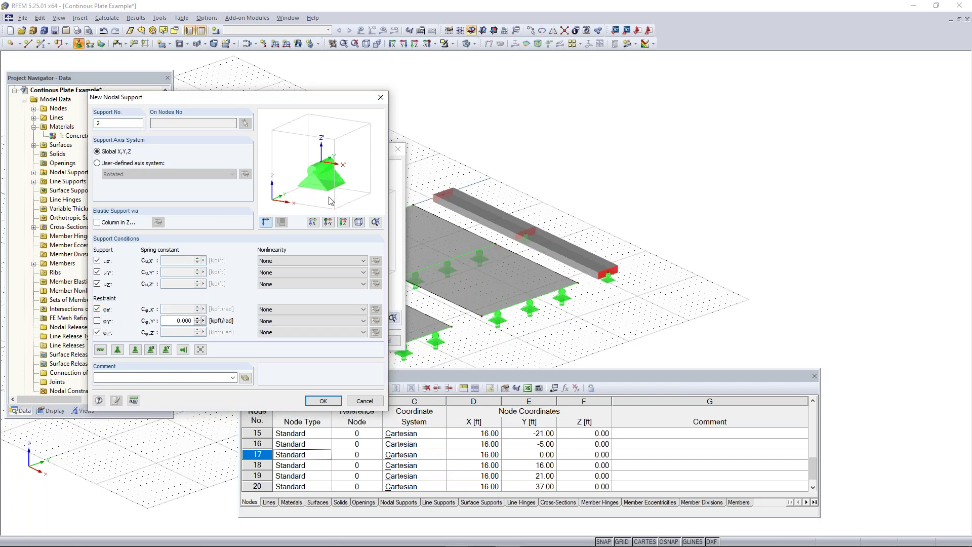
click(331, 403)
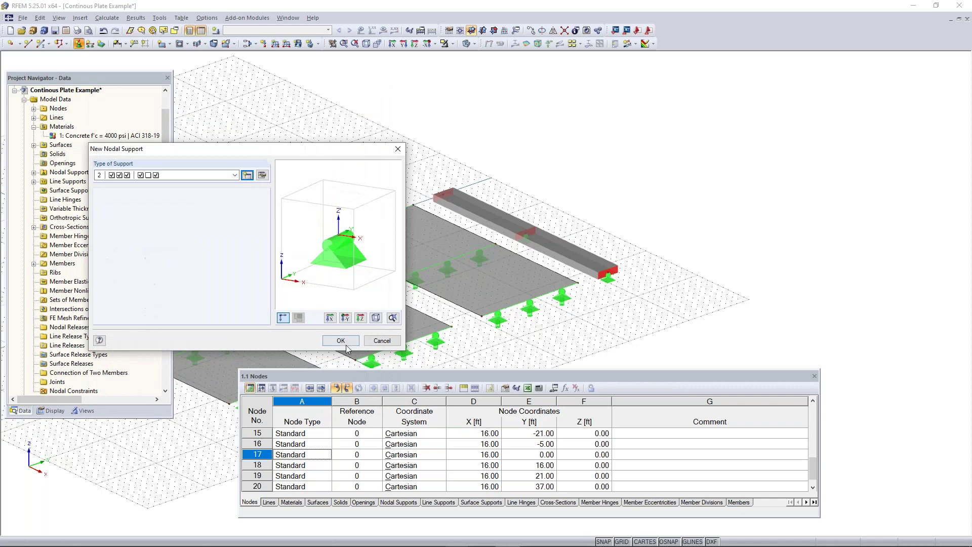
click(317, 340)
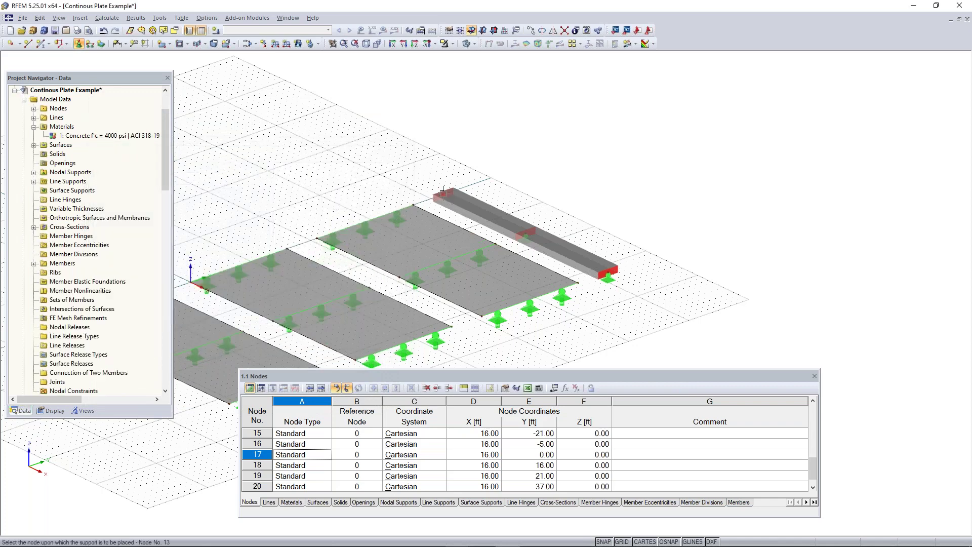
key(Escape)
Step: Display the model as wireframe and examine the nodal supports along the beam
scroll(526, 243, up, 3)
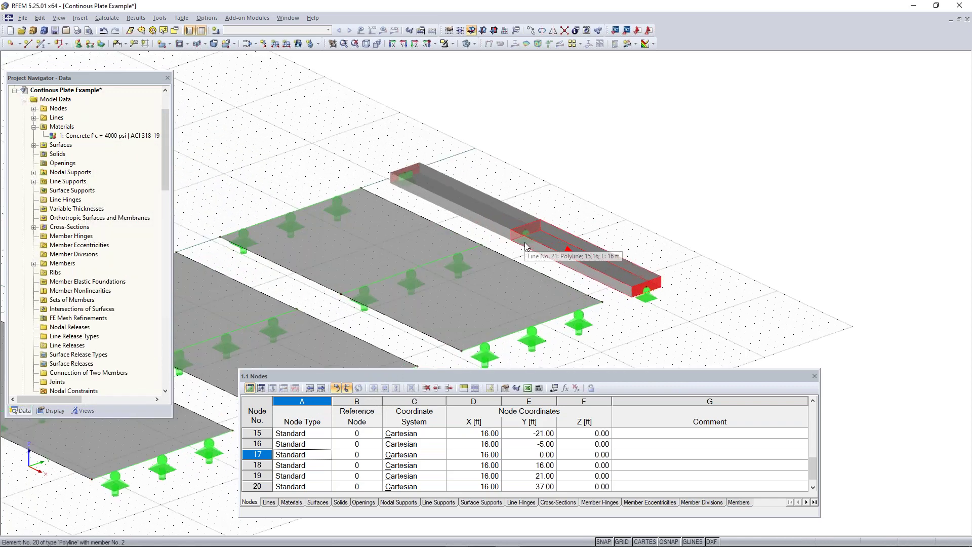
click(467, 44)
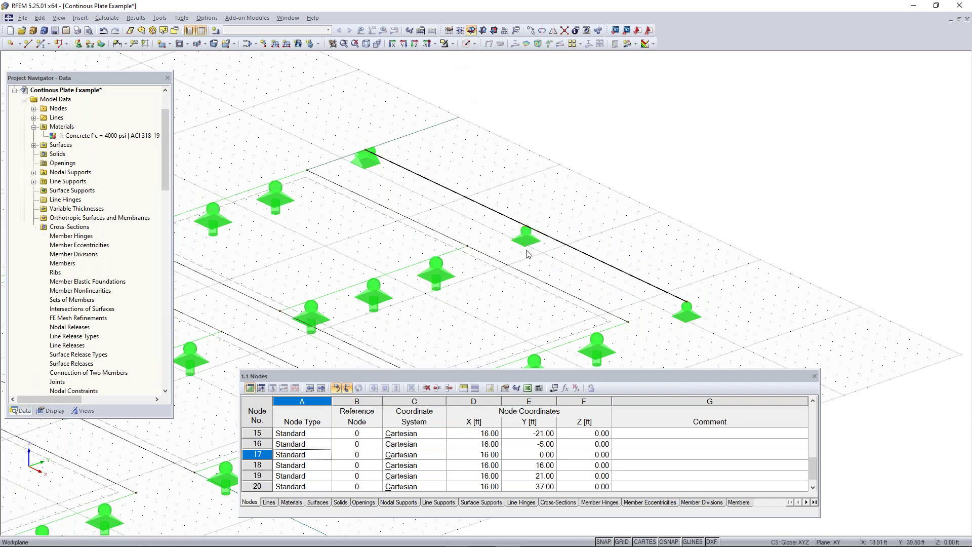
scroll(526, 248, up, 2)
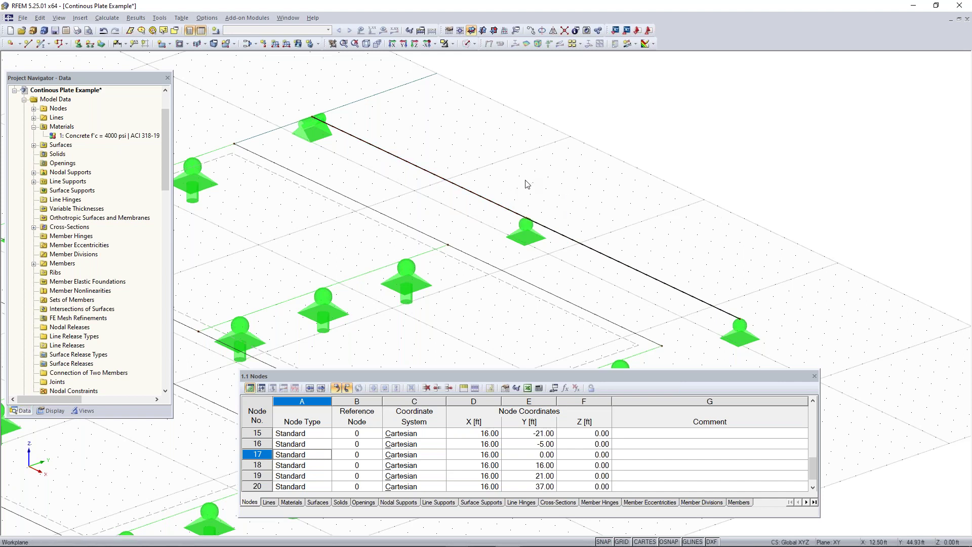
scroll(529, 185, down, 2)
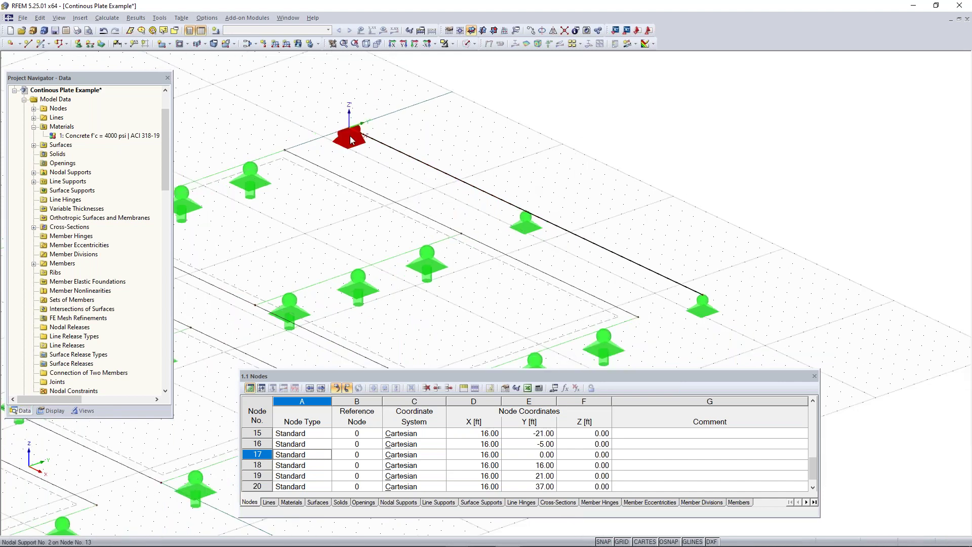
Step: Show the local axis systems of the beam members and examine the beam's nodal supports against these axes
scroll(346, 140, up, 3)
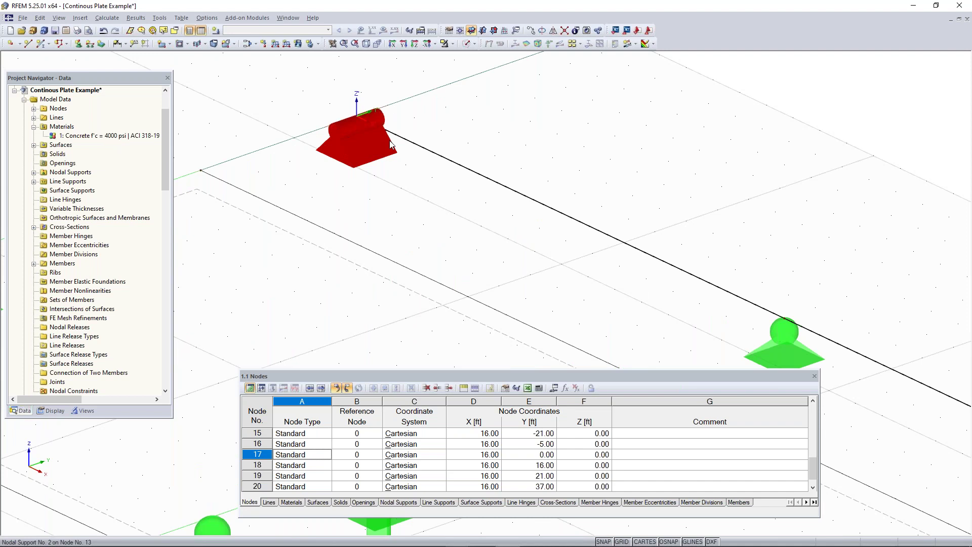
scroll(394, 154, down, 2)
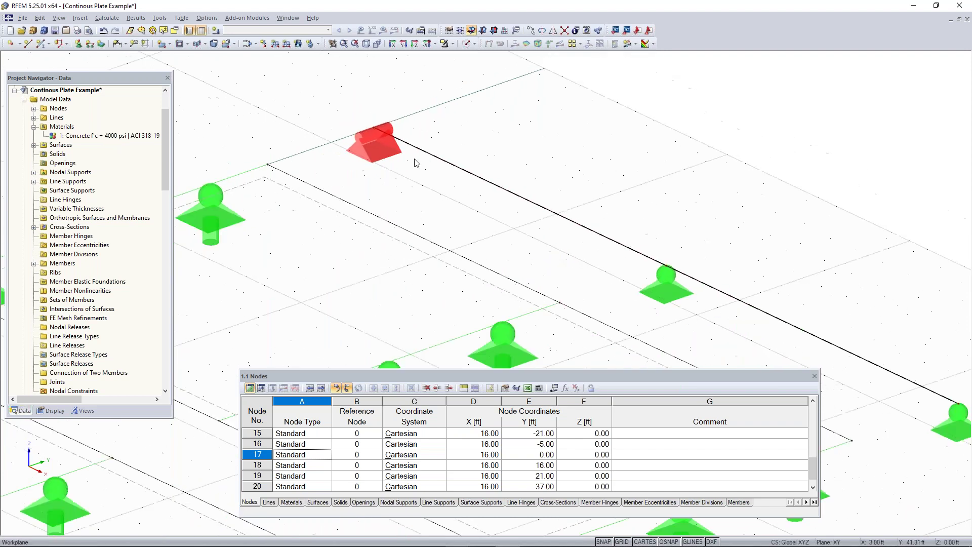
scroll(378, 142, down, 2)
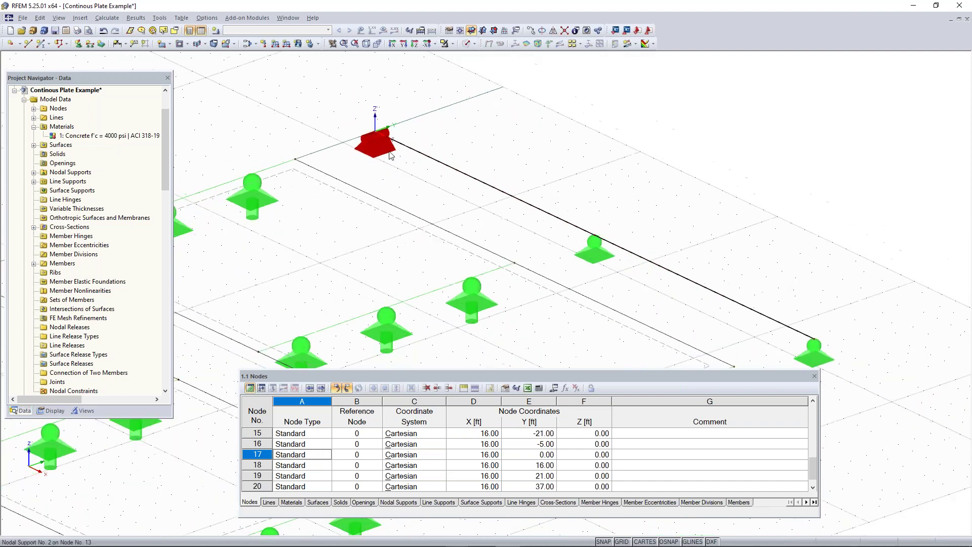
right_click(460, 175)
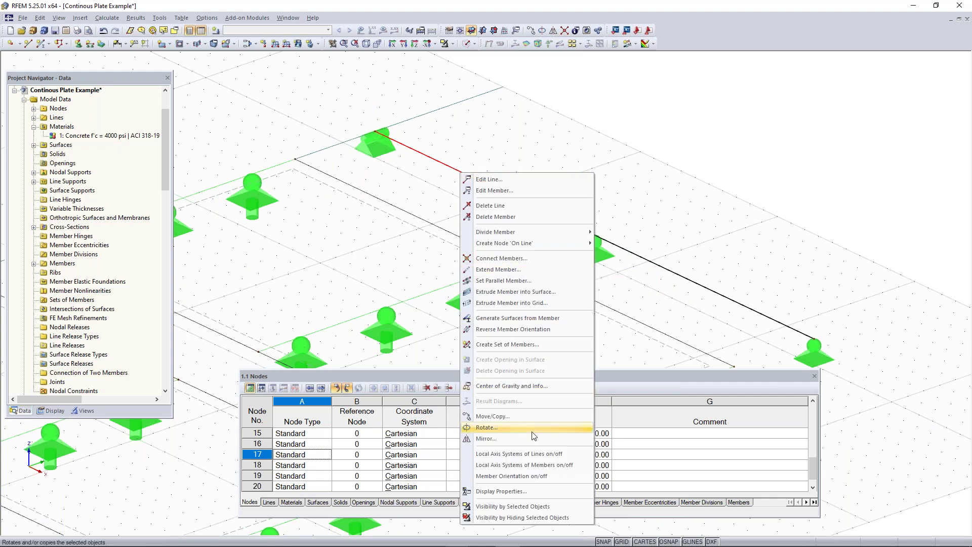
click(525, 464)
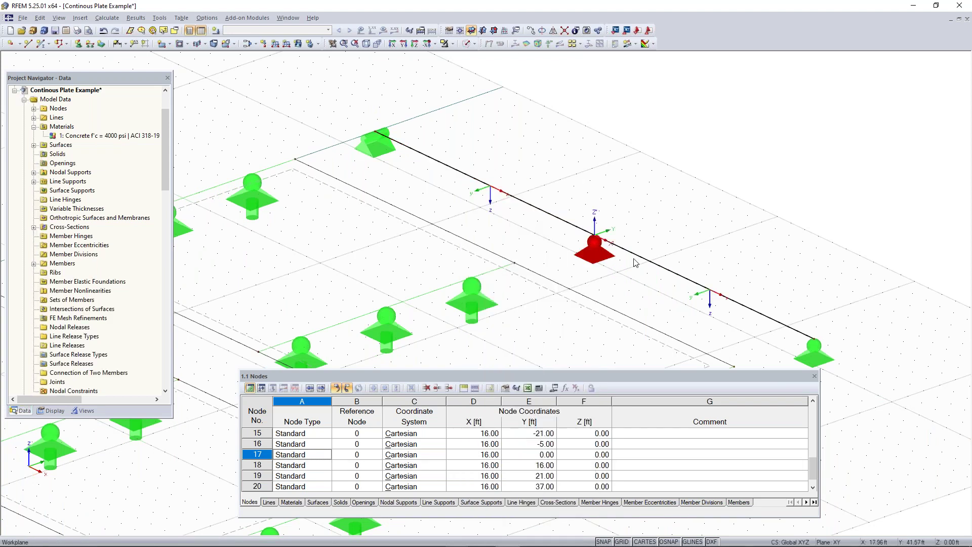
middle_drag(634, 288, 560, 264)
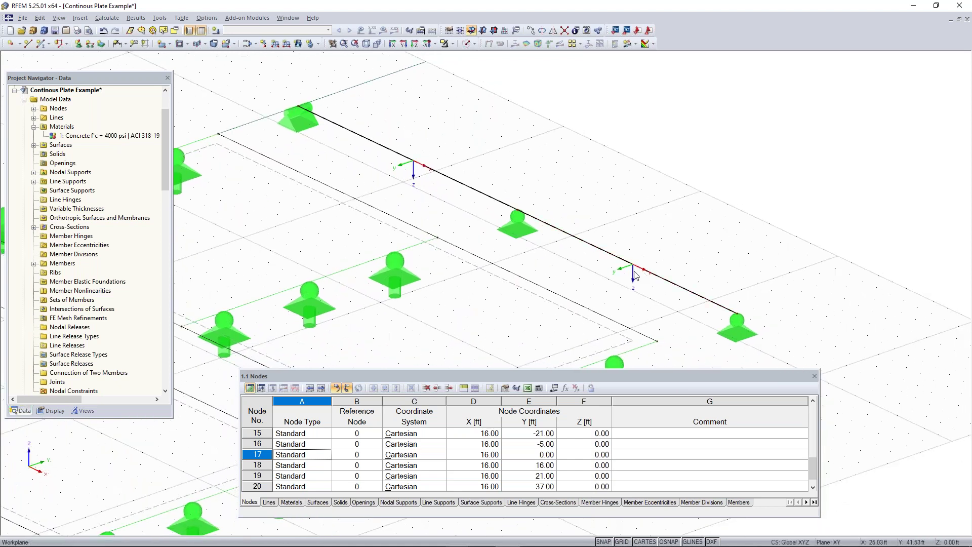
scroll(634, 274, up, 2)
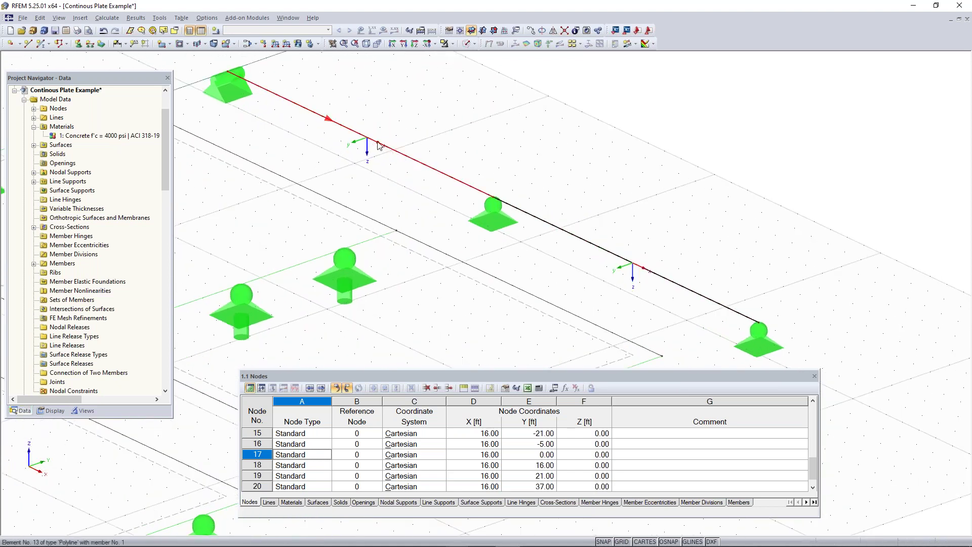
scroll(390, 152, down, 3)
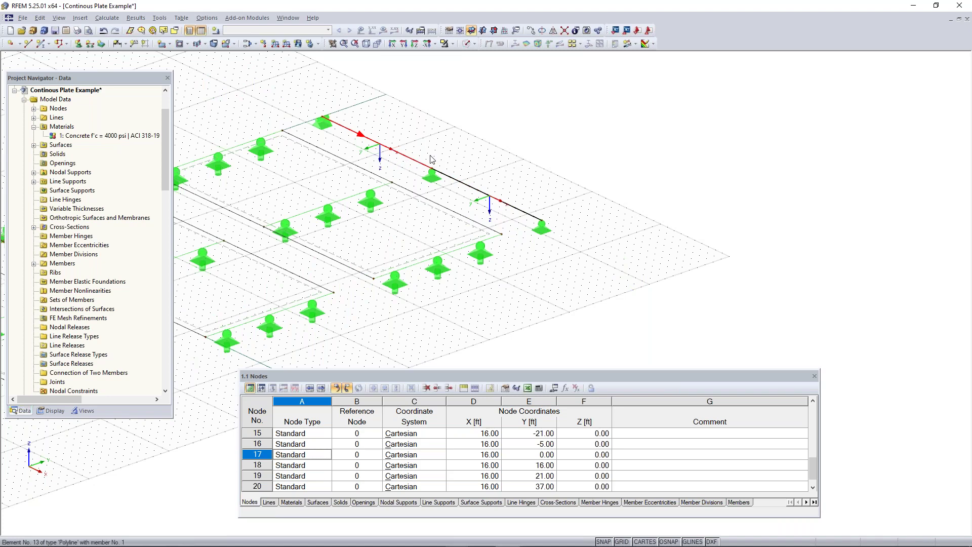
Step: Hide the beam members' local axis systems and clear the selection
right_click(392, 149)
click(451, 441)
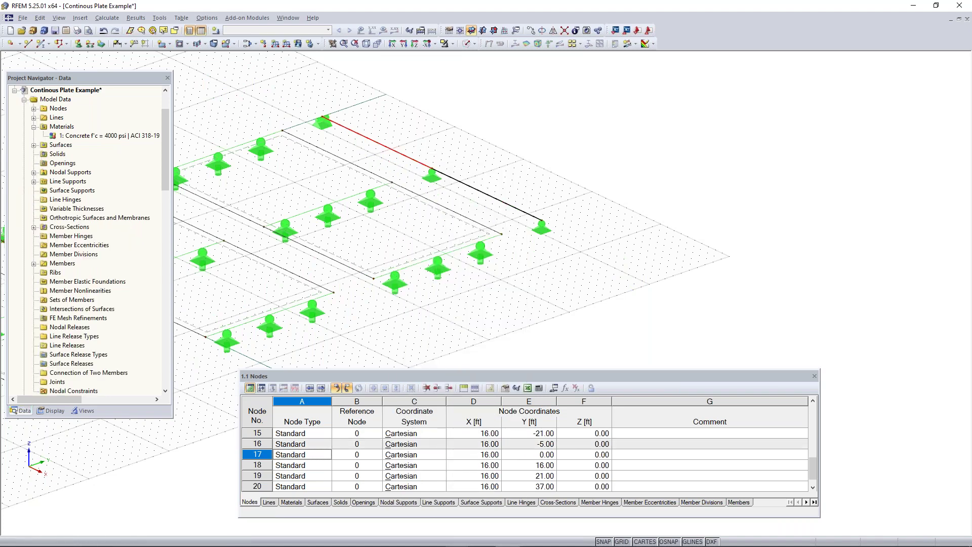
scroll(440, 284, down, 3)
middle_drag(429, 302, 606, 259)
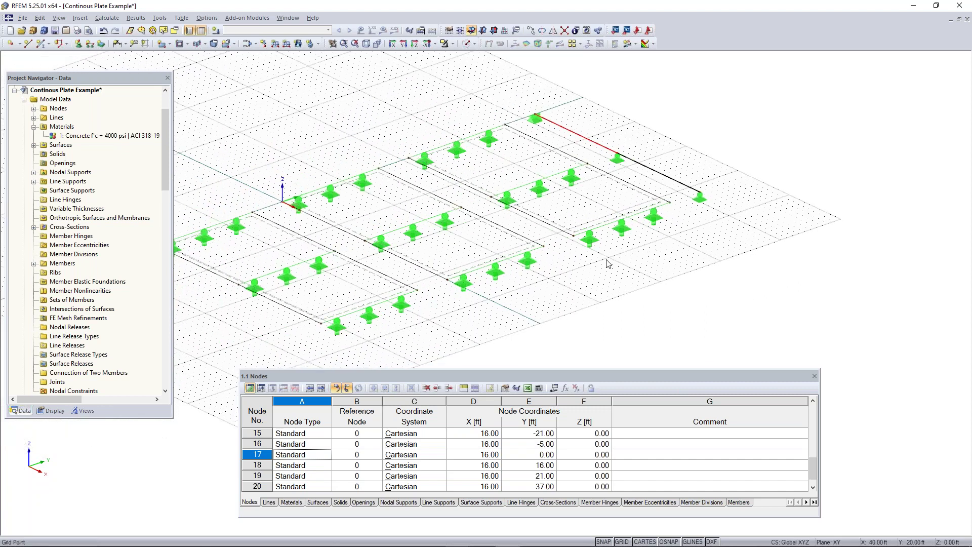
click(445, 216)
key(Escape)
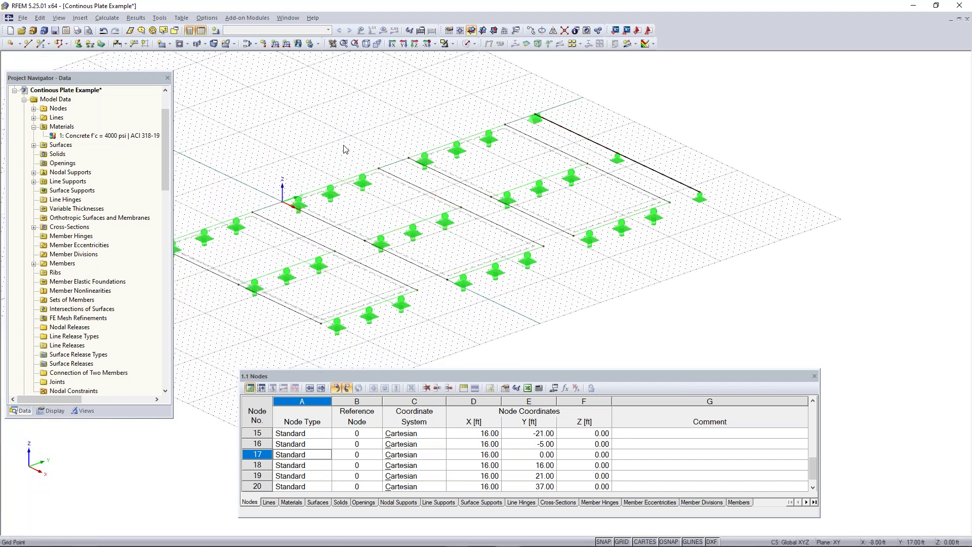
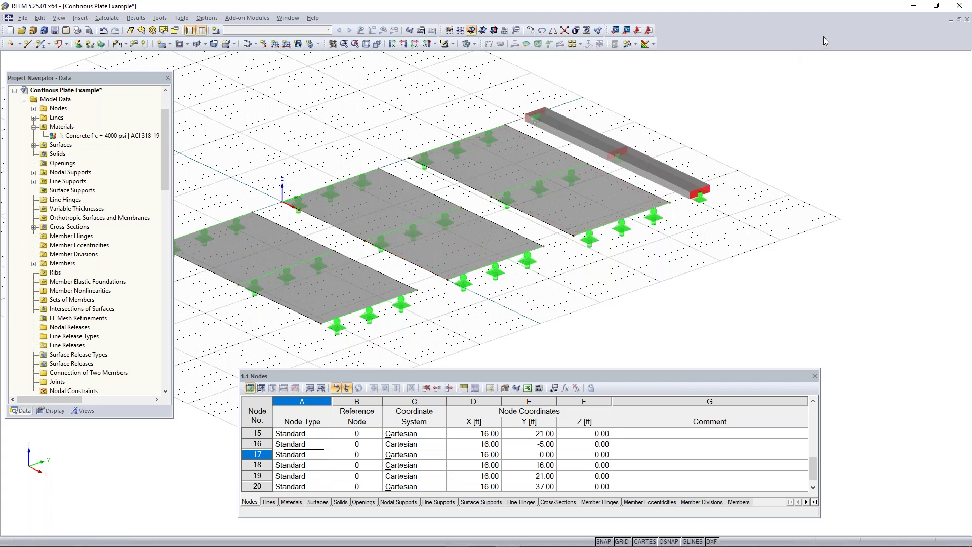
Step: Create a new load case in the Dead action category with the description Load Case 1
middle_drag(405, 113, 472, 104)
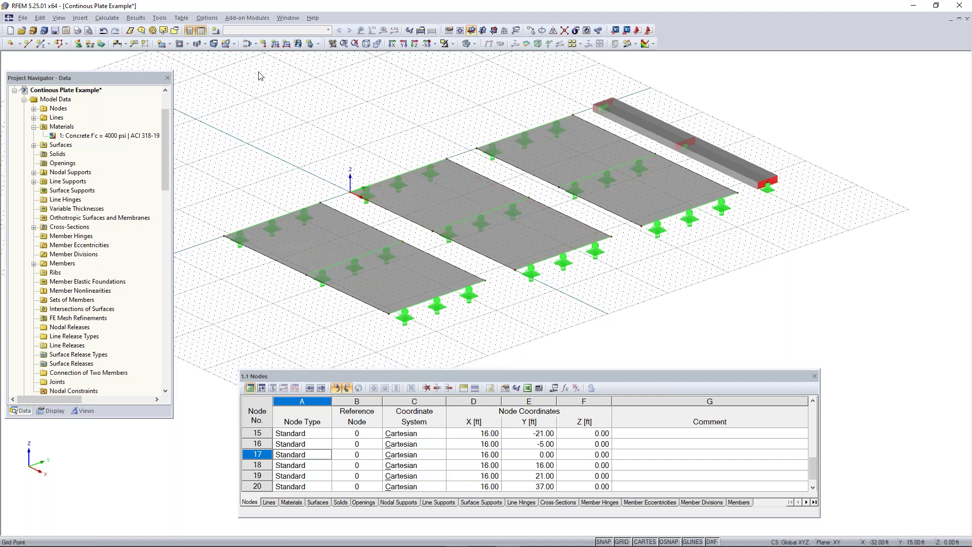
click(217, 31)
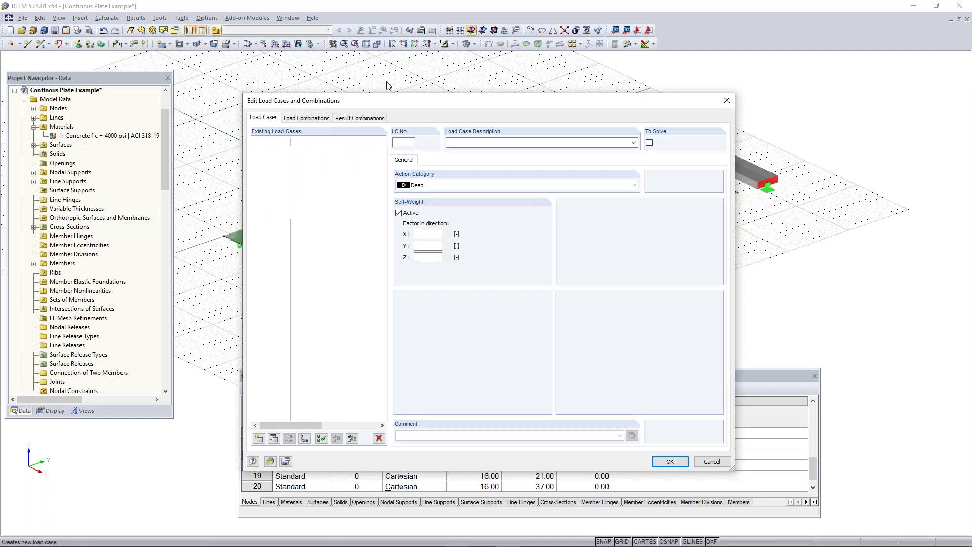
drag(409, 83, 340, 89)
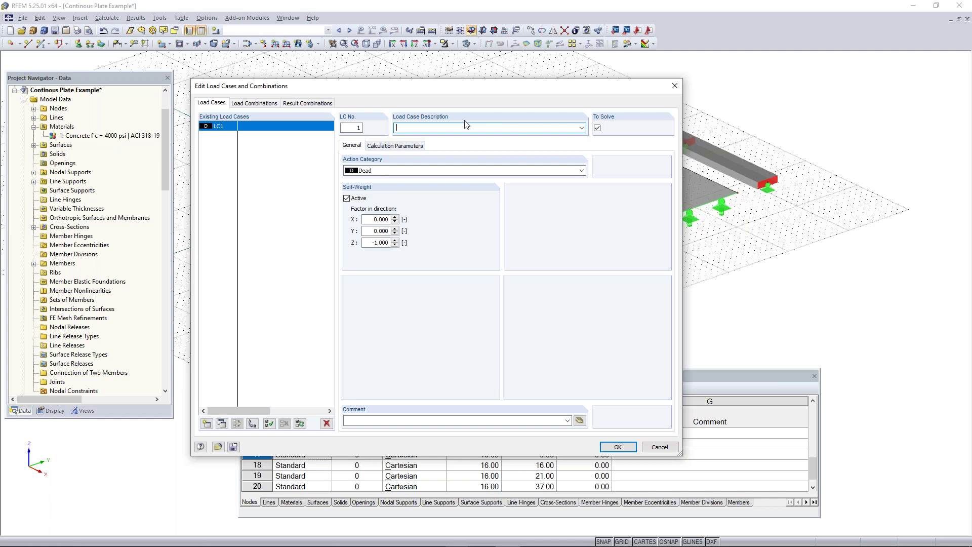
text(oad case )
text(Case)
Step: Deactivate self-weight for Load Case 1 and accept the load case settings
click(358, 200)
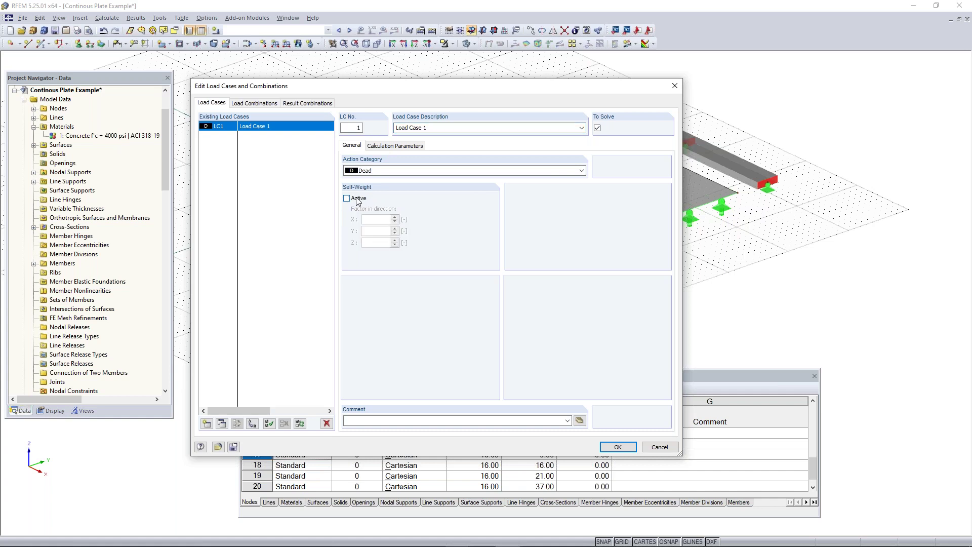
click(358, 200)
key(Tab)
key(Tab)
key(Tab)
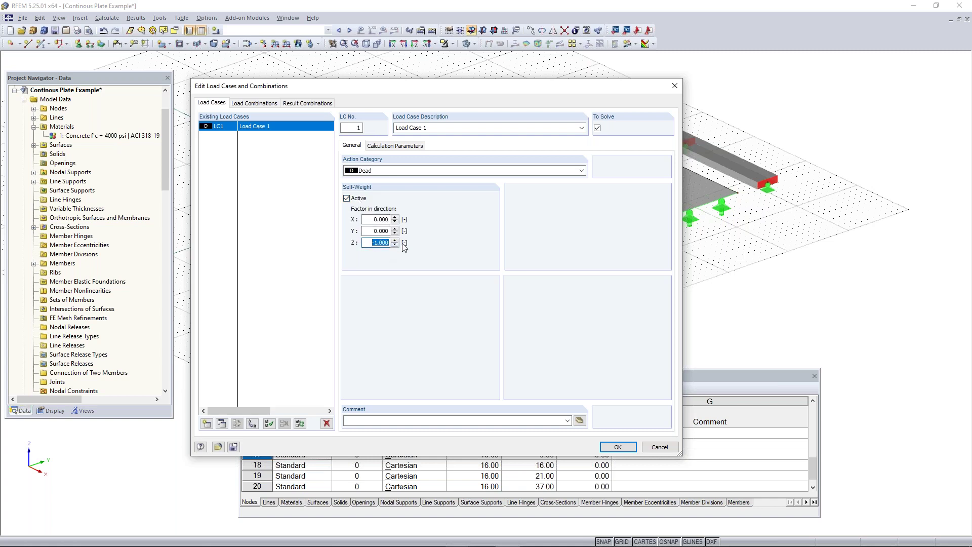
click(369, 242)
click(354, 197)
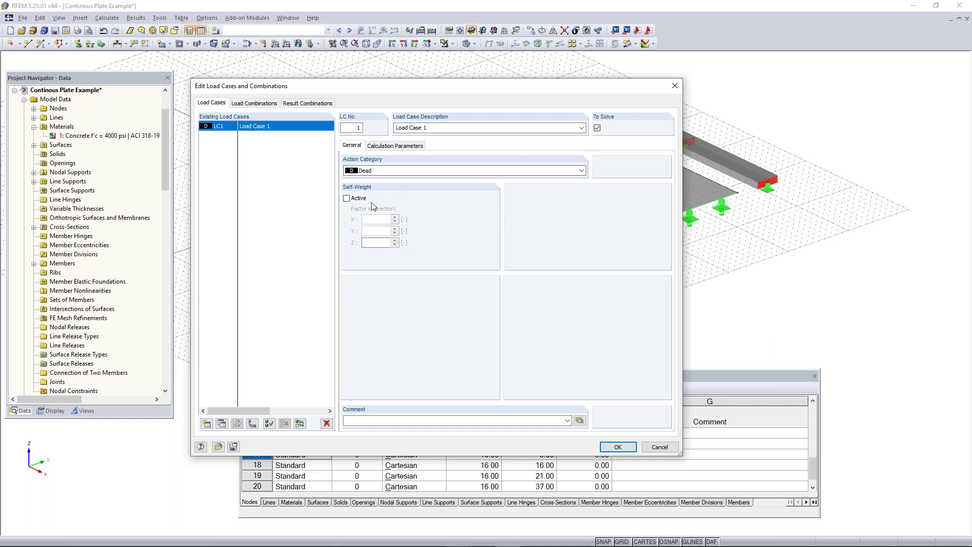
click(618, 446)
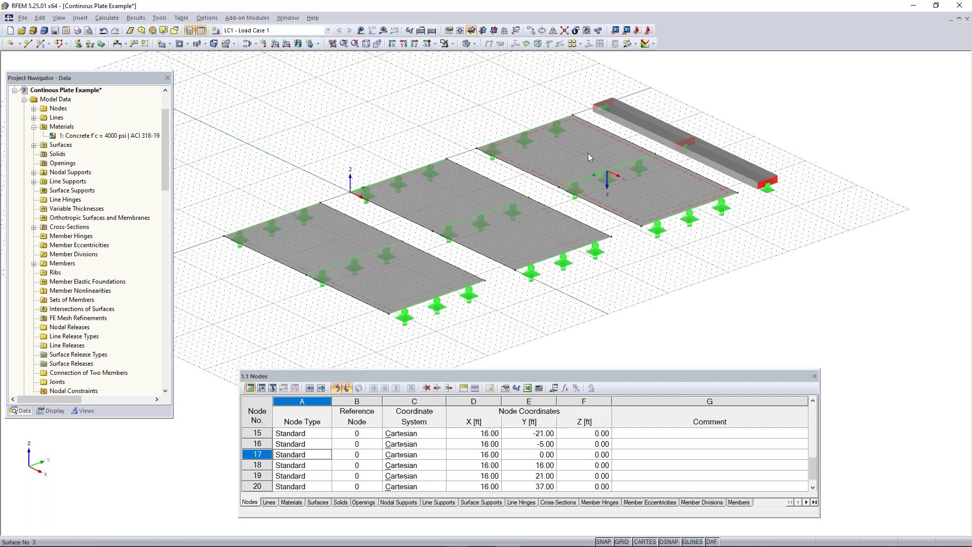
click(300, 47)
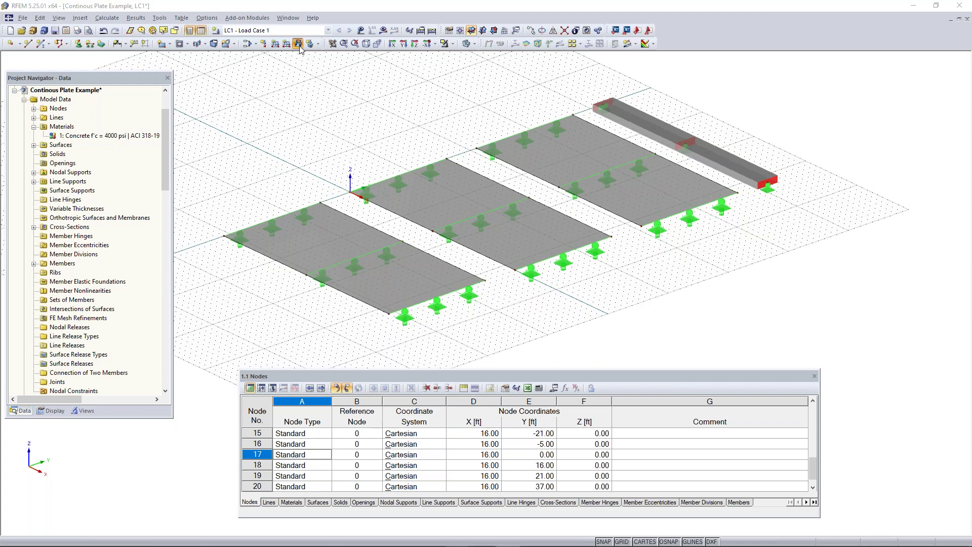
click(679, 120)
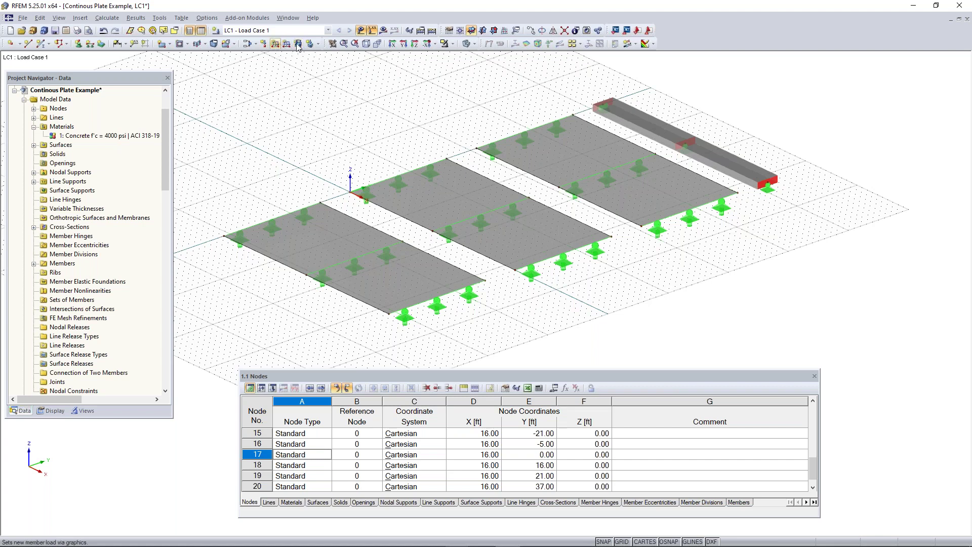
click(80, 17)
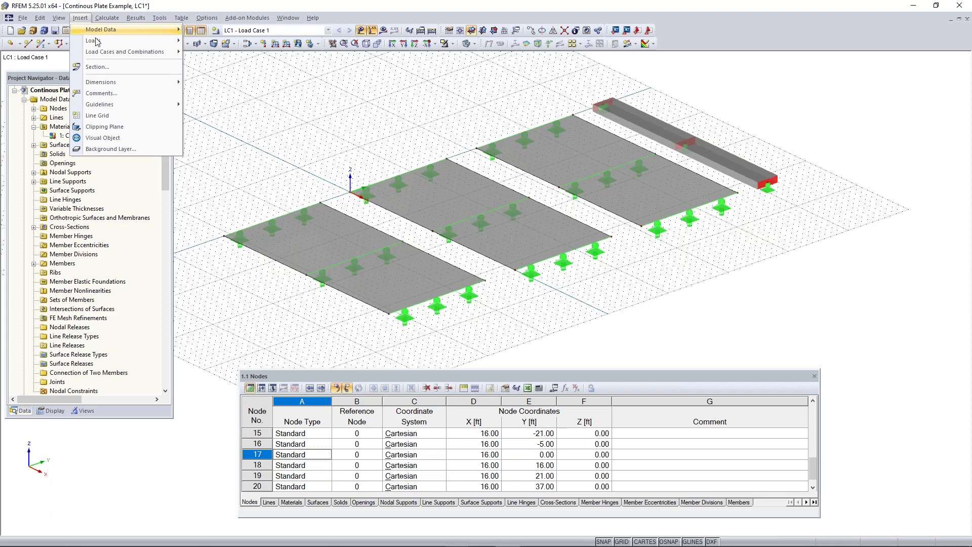
mouse_move(98, 44)
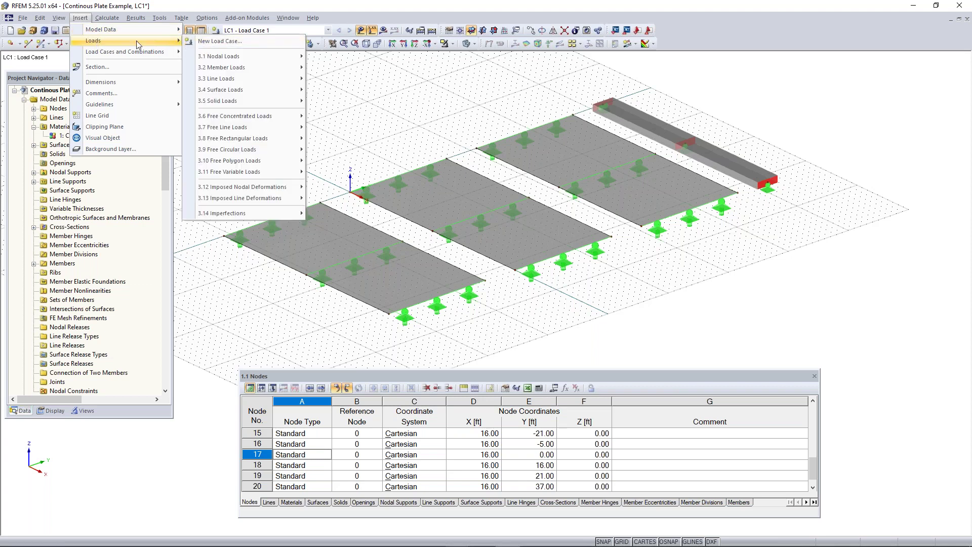
click(352, 89)
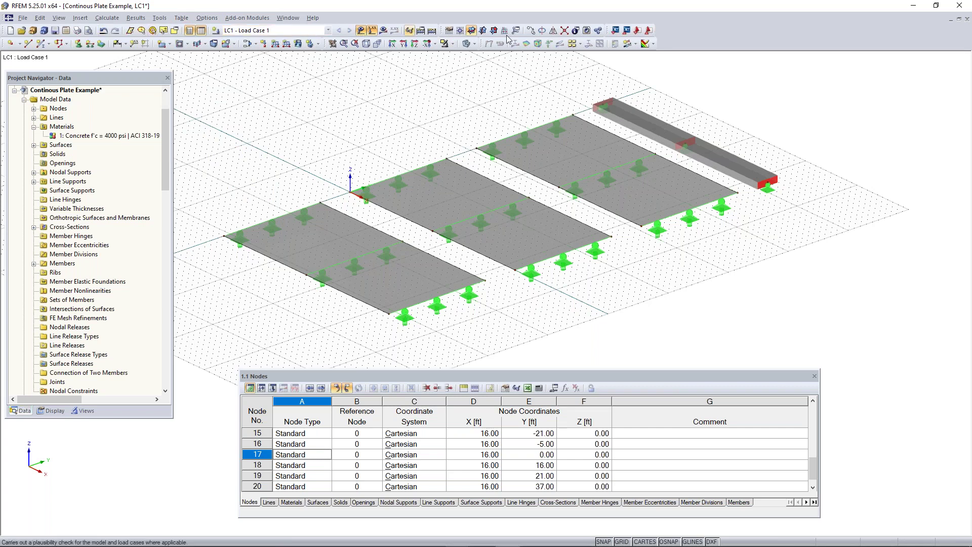
Step: Define a uniform force surface load of 0.210 ksf in the global ZL direction and apply it to all three plates
click(298, 43)
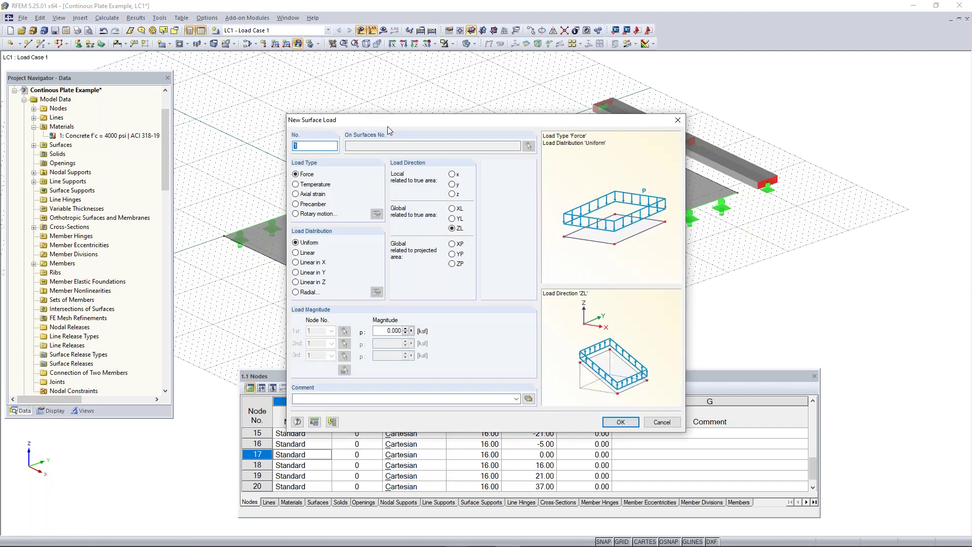
drag(388, 124, 362, 111)
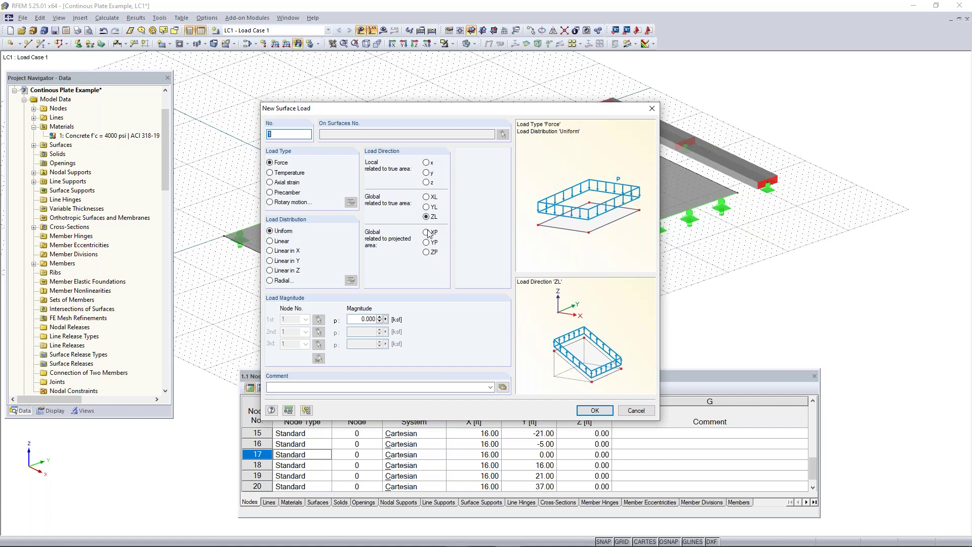
click(368, 319)
text(0.210)
click(607, 410)
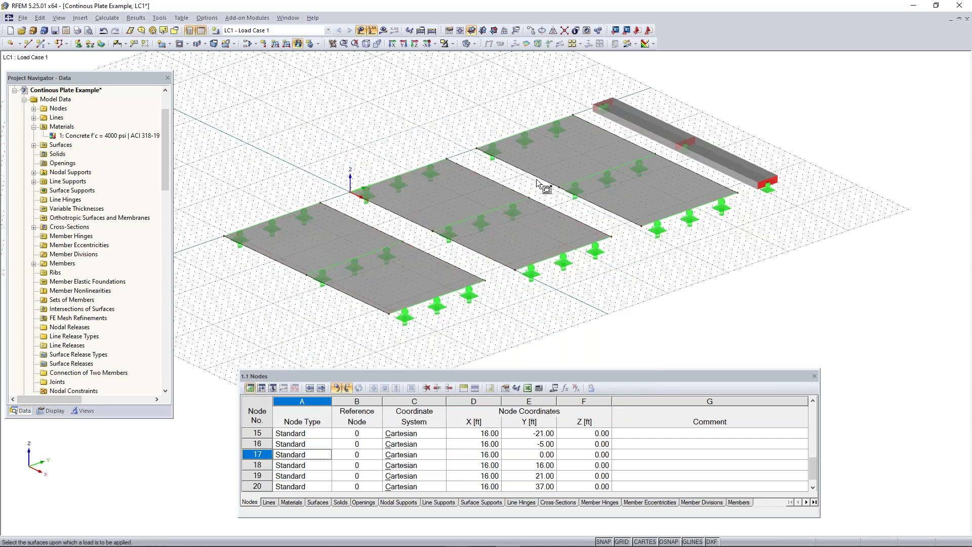
click(310, 246)
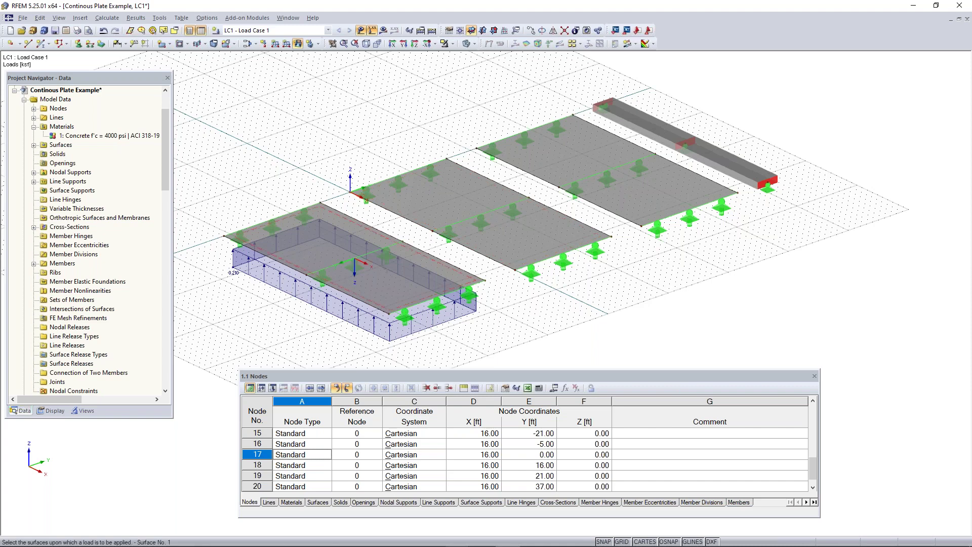
click(461, 196)
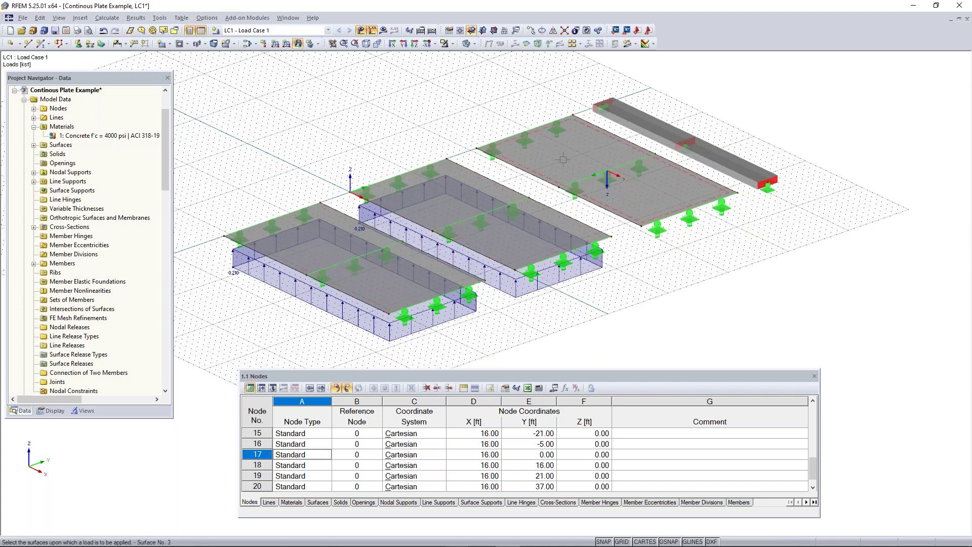
click(610, 178)
ctrl+middle_drag(631, 303, 609, 295)
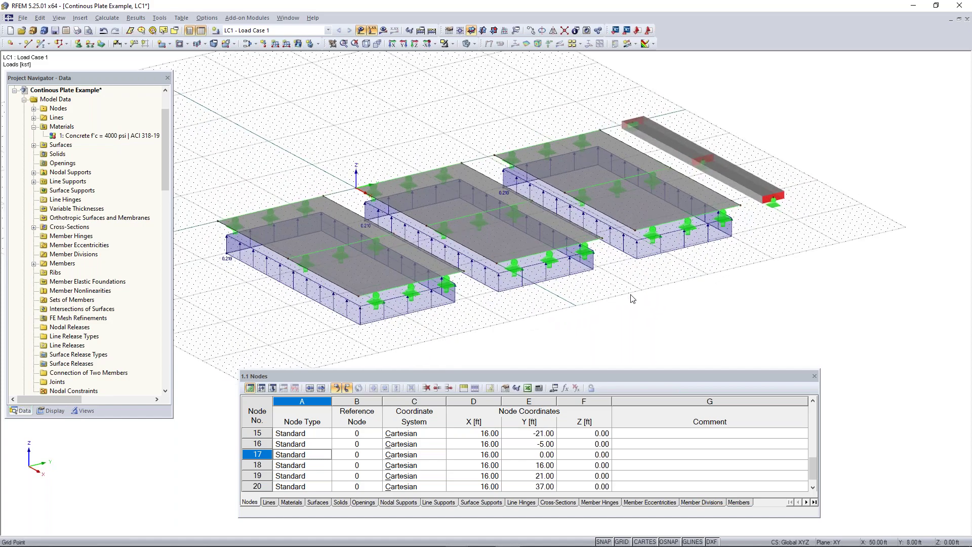
Step: Change the surface load magnitude on all three plates to -0.210 ksf so that it acts downward
right_click(632, 298)
click(622, 307)
ctrl+middle_drag(636, 318, 496, 228)
right_click(496, 229)
click(723, 245)
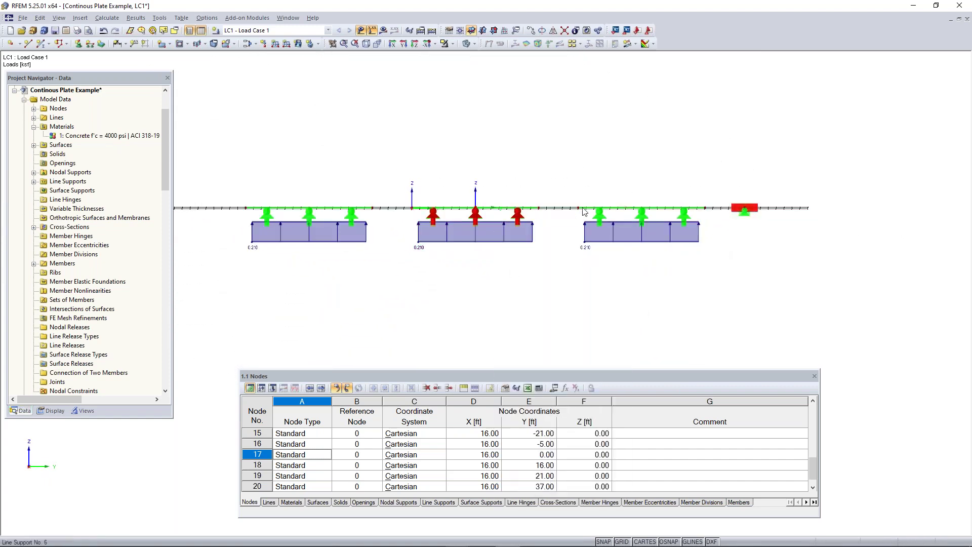
drag(725, 231, 231, 308)
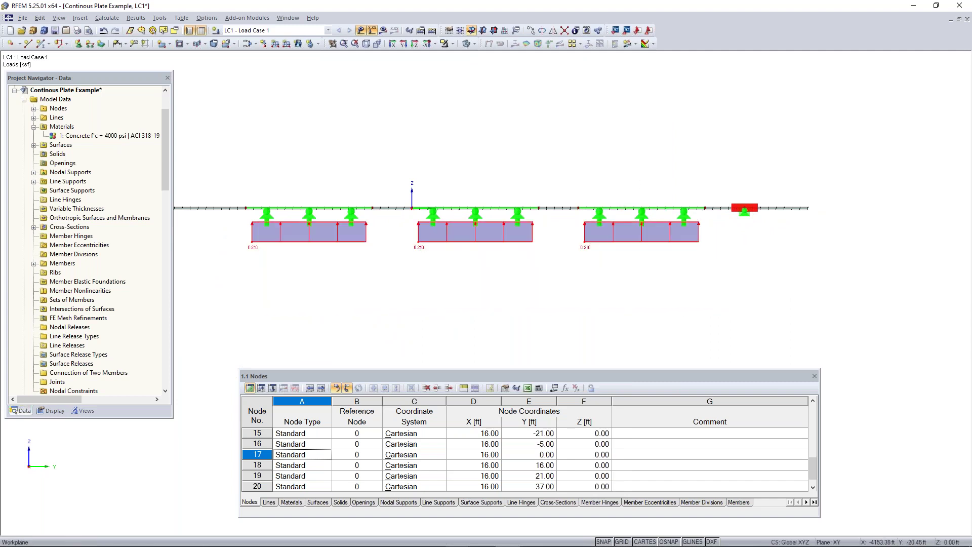
double_click(310, 235)
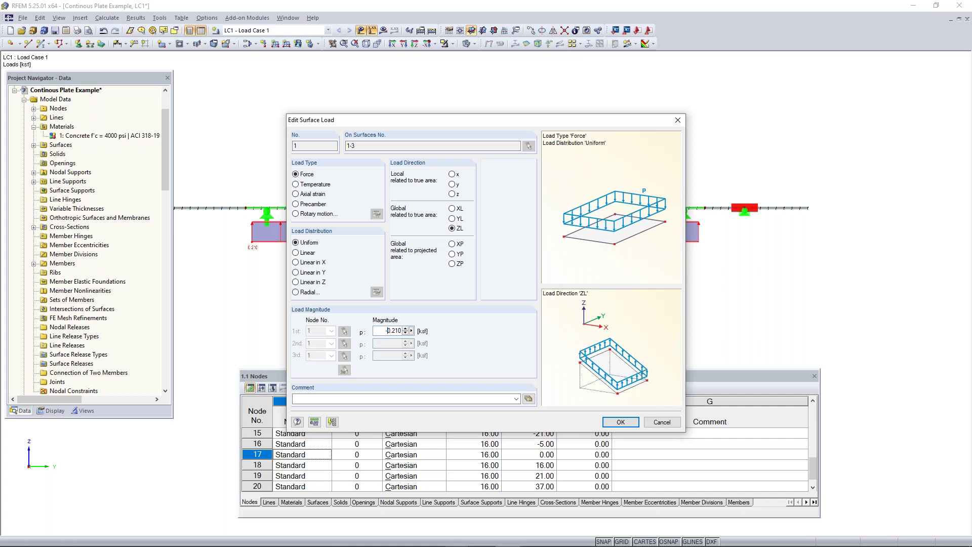
click(620, 422)
ctrl+middle_drag(397, 256, 585, 337)
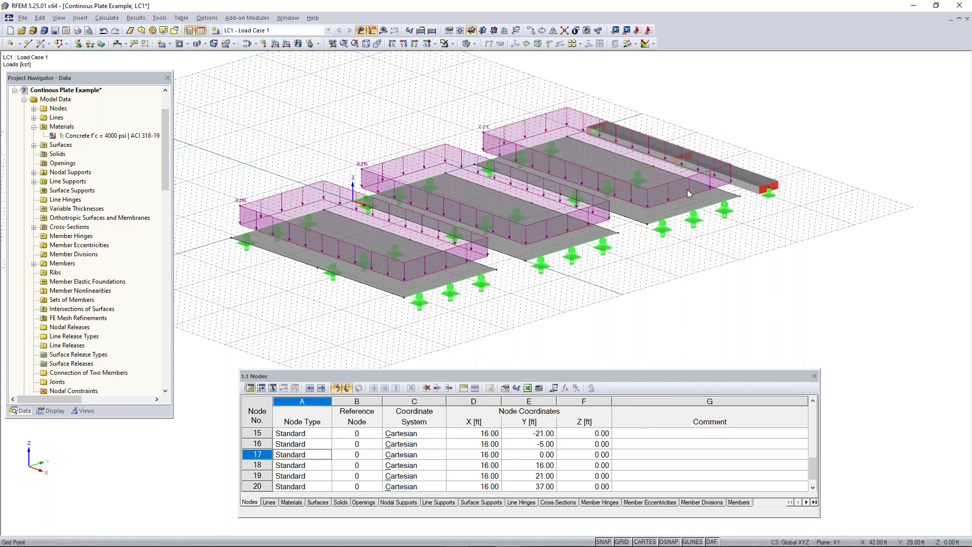
scroll(452, 239, down, 2)
middle_drag(452, 238, 569, 273)
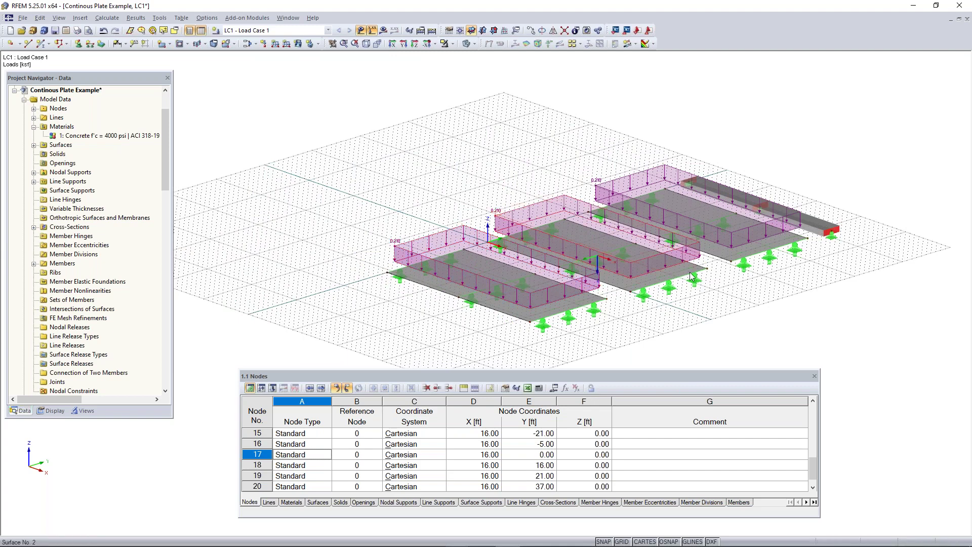
Step: Turn off the work plane grid display around the plate and beam model
middle_drag(719, 296, 647, 247)
scroll(649, 247, up, 2)
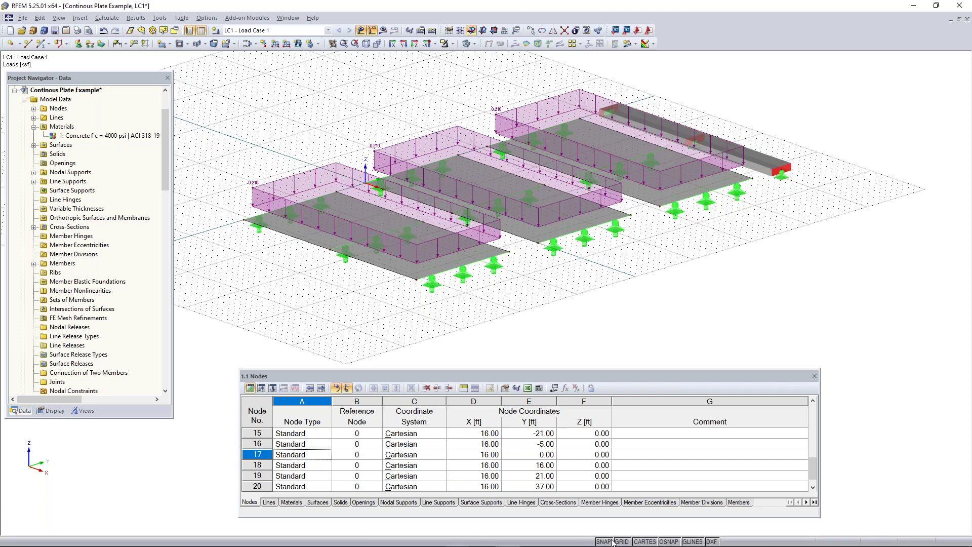
click(643, 541)
click(649, 541)
click(621, 541)
scroll(526, 303, down, 1)
ctrl+middle_drag(528, 307, 501, 317)
middle_drag(634, 288, 600, 298)
ctrl+middle_drag(601, 298, 650, 288)
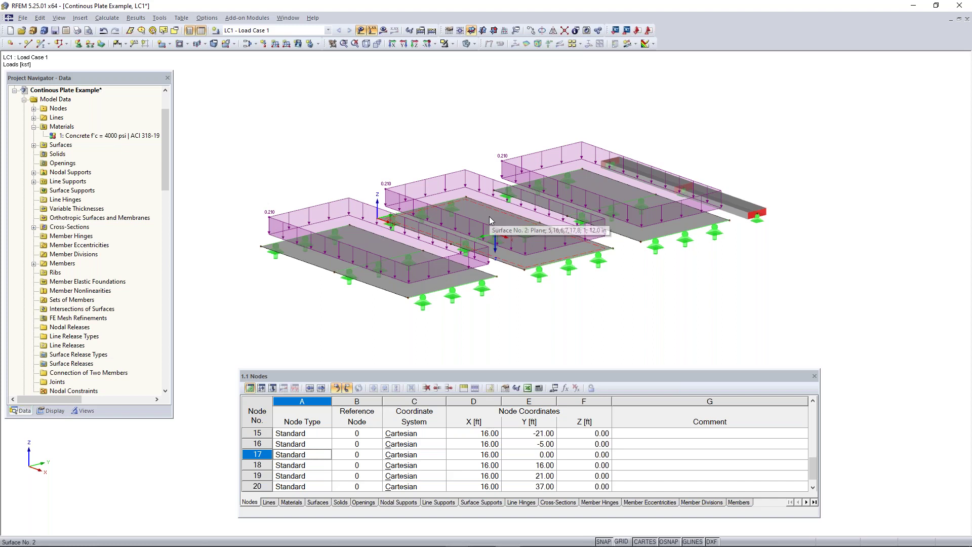
middle_drag(746, 184, 732, 208)
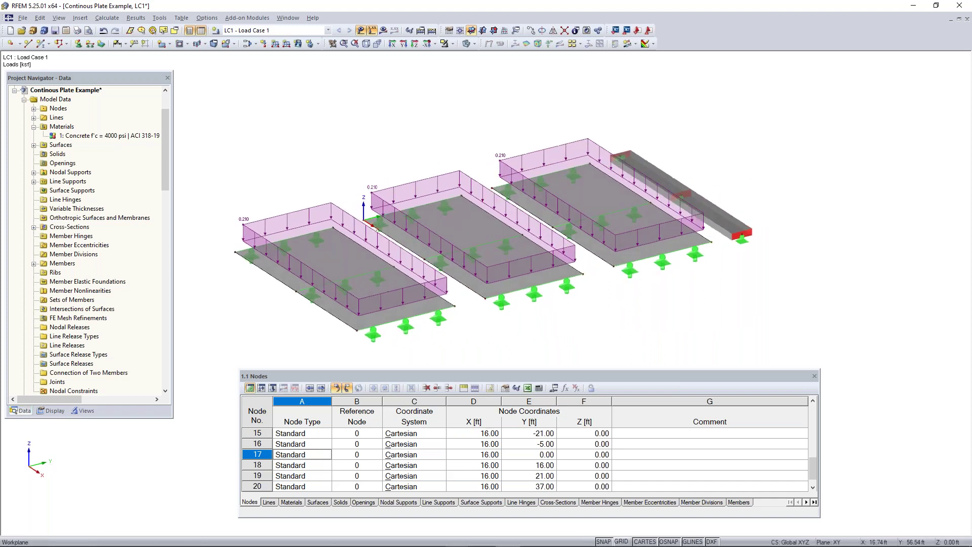
Step: Define a uniform force member load of 0.210 kip/ft in the global ZL direction and apply it to both beam members
click(275, 44)
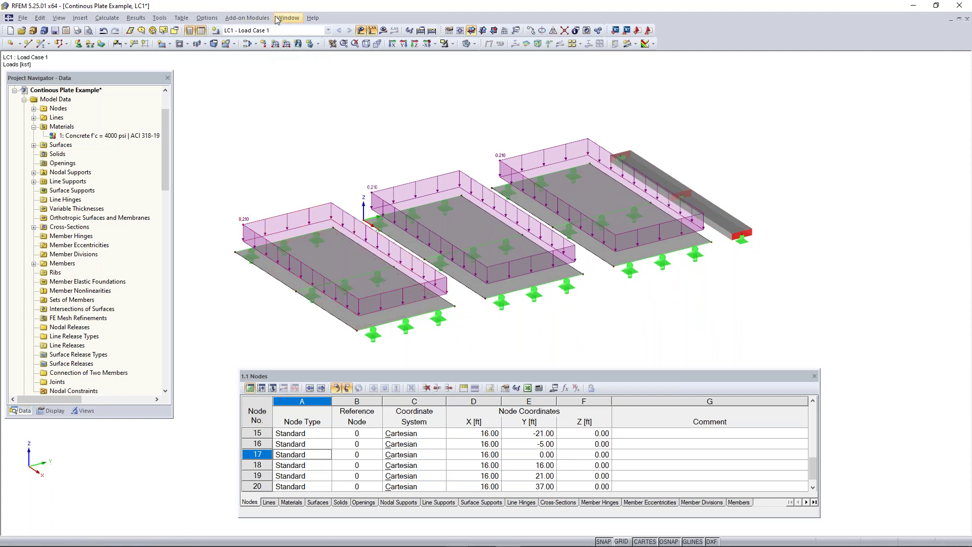
right_click(287, 44)
click(271, 70)
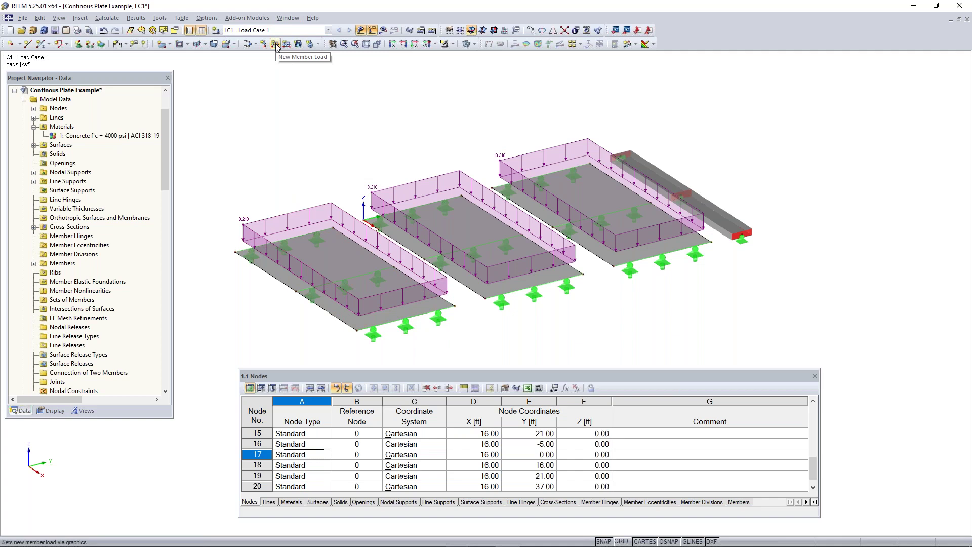
click(276, 45)
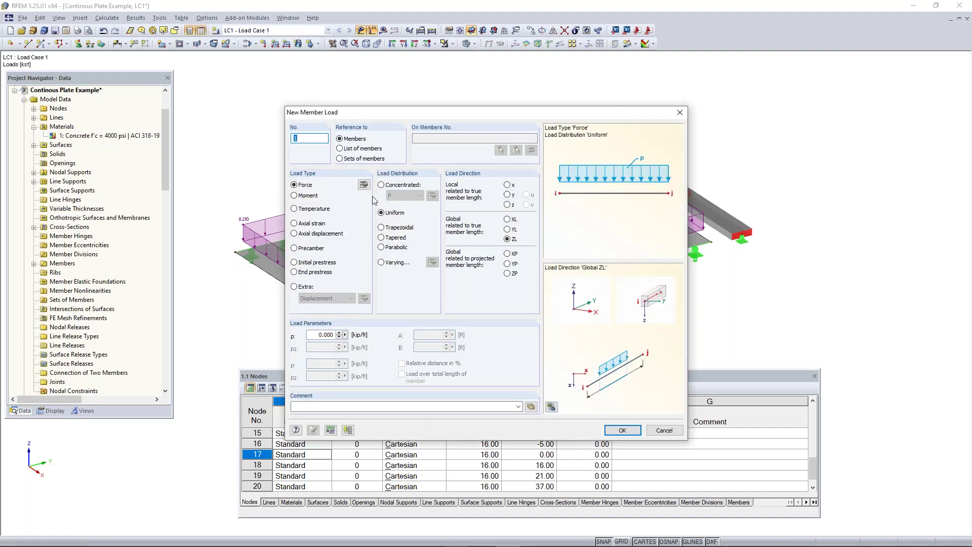
drag(413, 114, 608, 150)
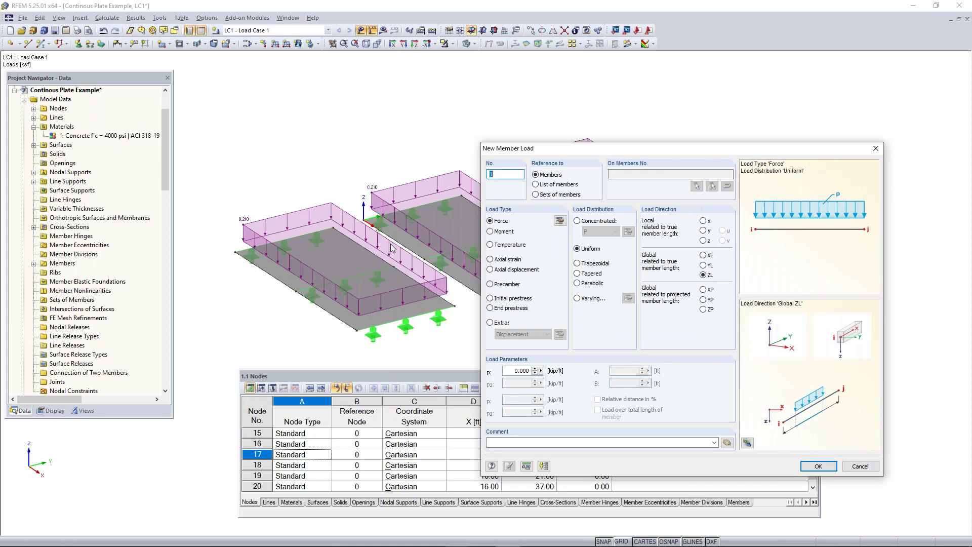
drag(670, 151, 329, 104)
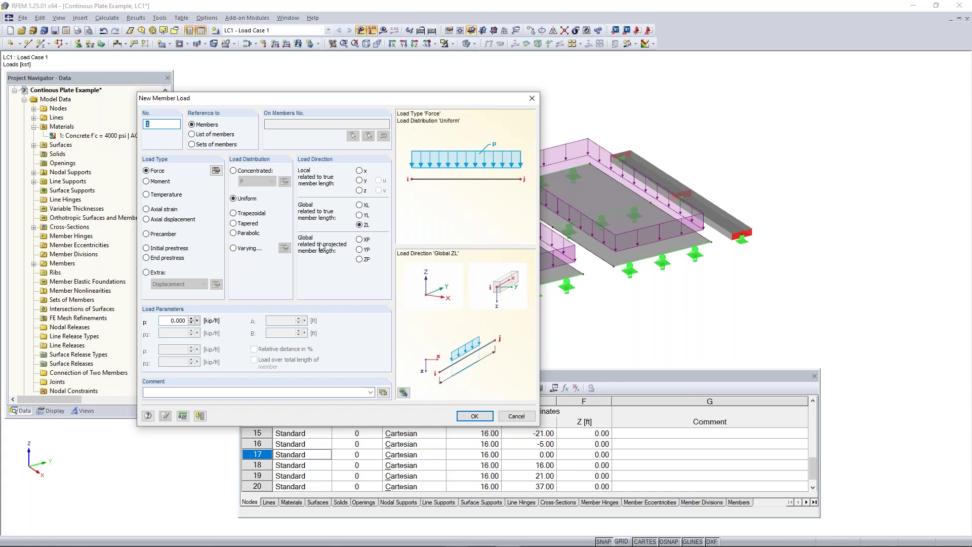
double_click(180, 320)
text(0)
click(476, 417)
ctrl+middle_drag(692, 244, 469, 263)
middle_drag(529, 302, 483, 233)
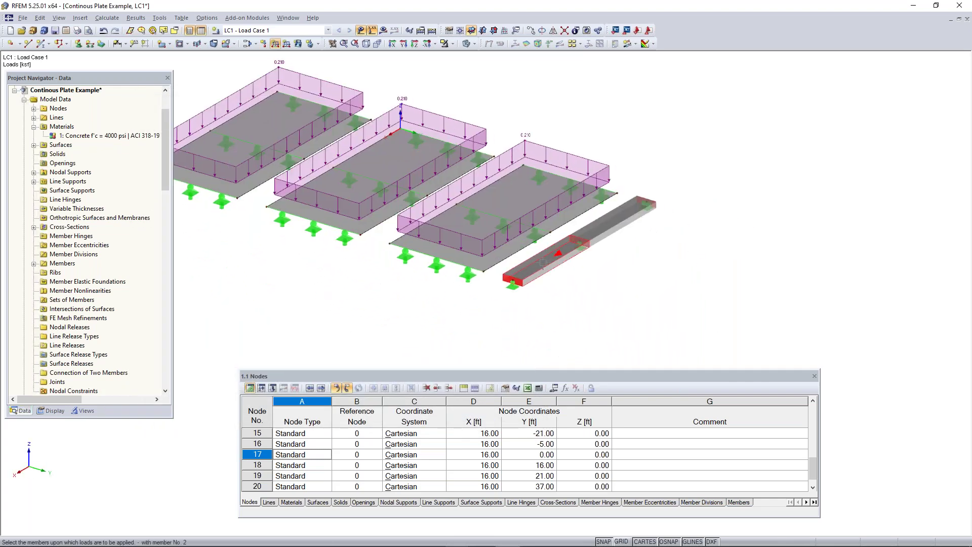
click(545, 263)
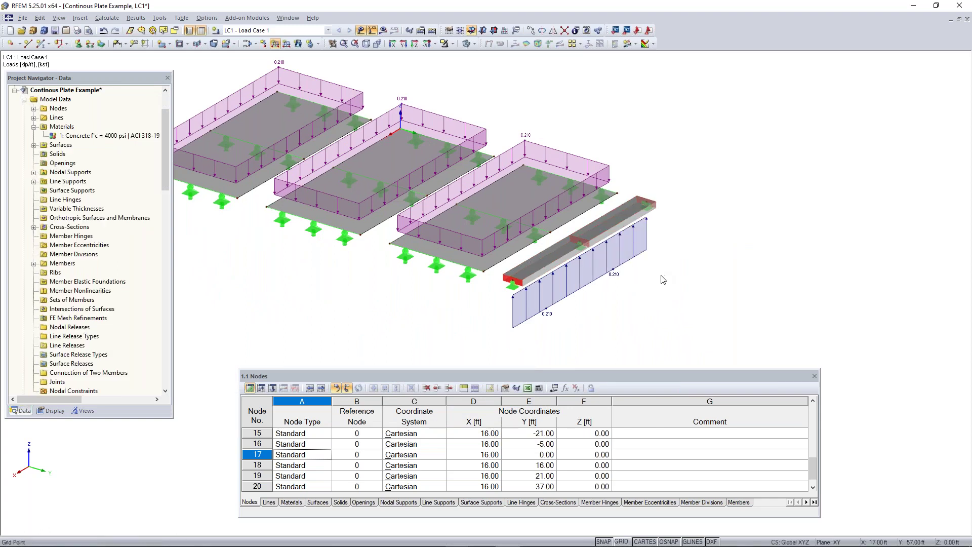
Step: Make the 0.210 kip/ft member load on both beam members negative so that it acts downward
ctrl+middle_drag(628, 284, 712, 211)
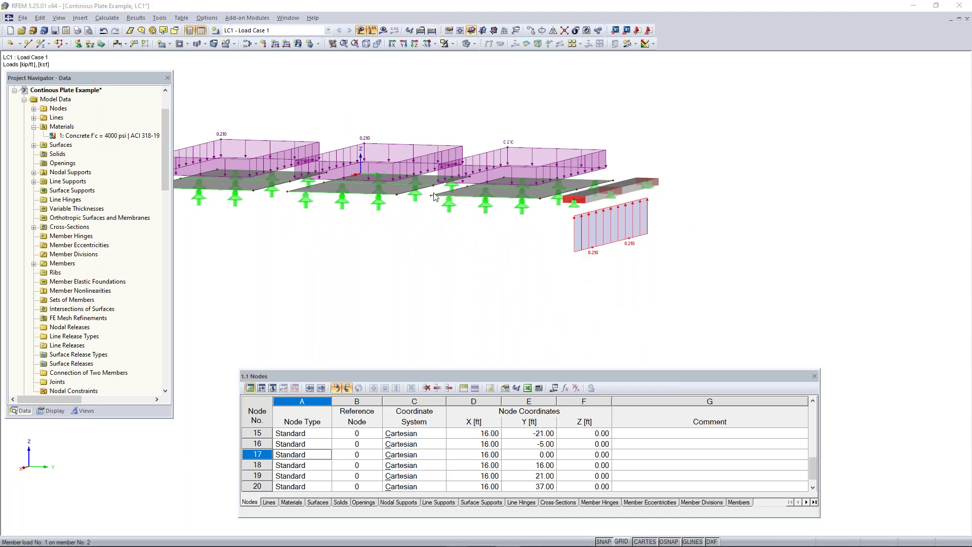
double_click(463, 272)
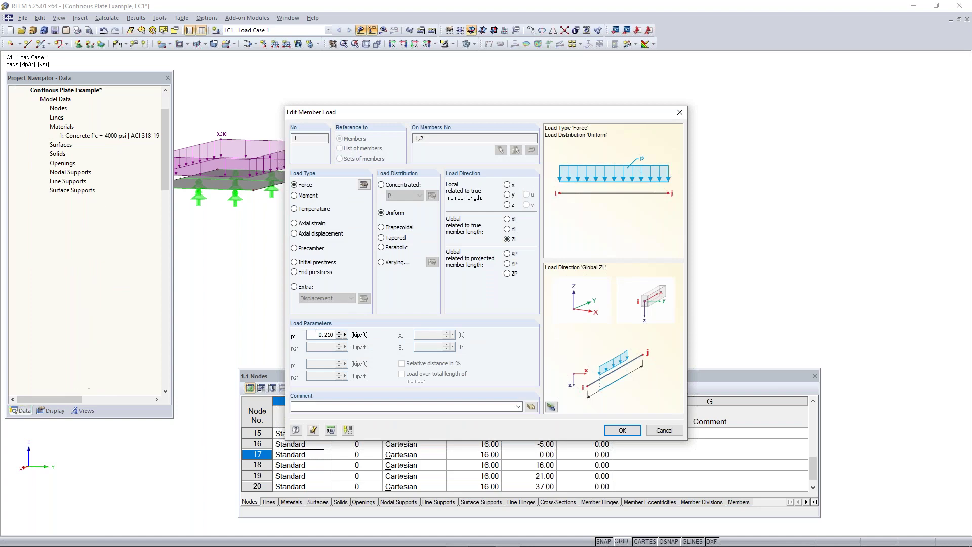
click(621, 431)
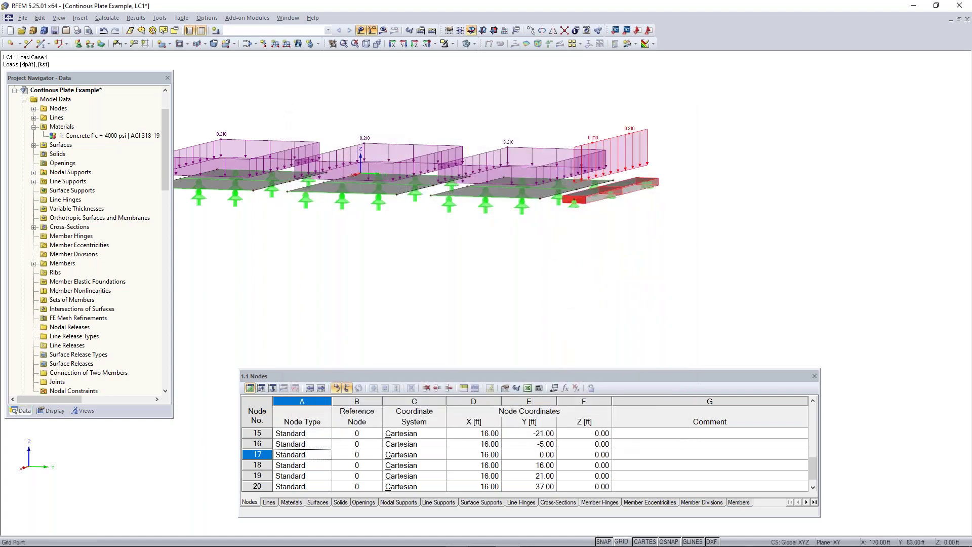
ctrl+middle_drag(301, 249, 655, 330)
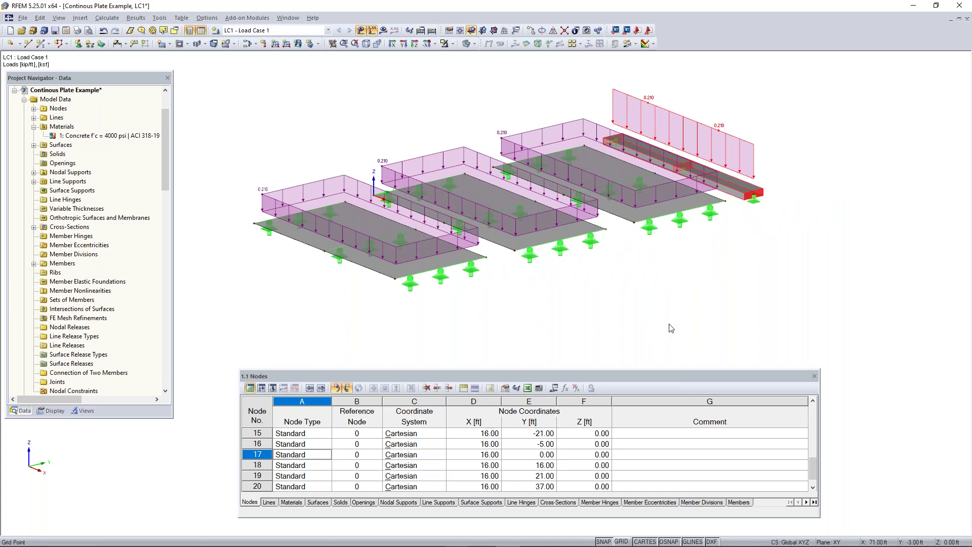
click(781, 237)
Step: Hide the load display for Load Case 1 in the model view
ctrl+middle_drag(566, 300, 593, 324)
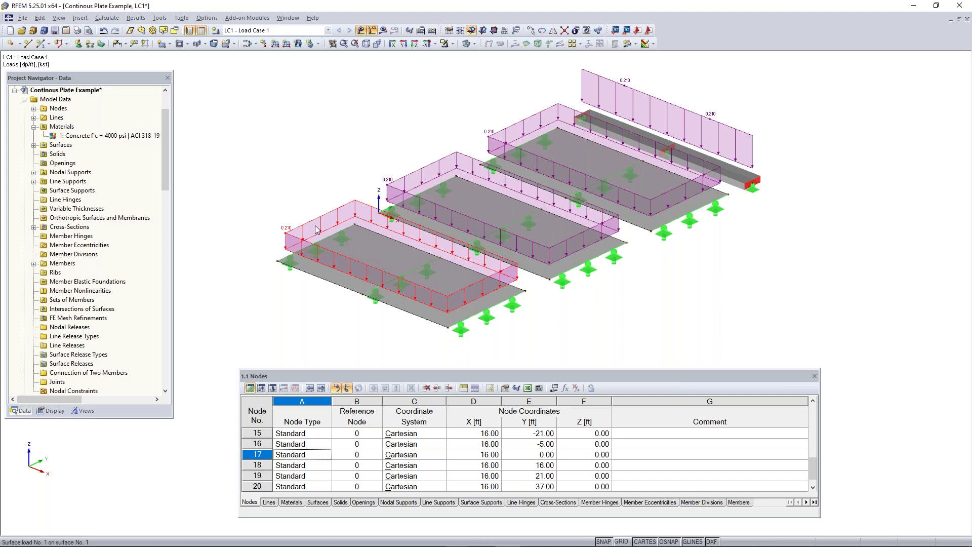
click(372, 30)
ctrl+middle_drag(525, 117, 512, 105)
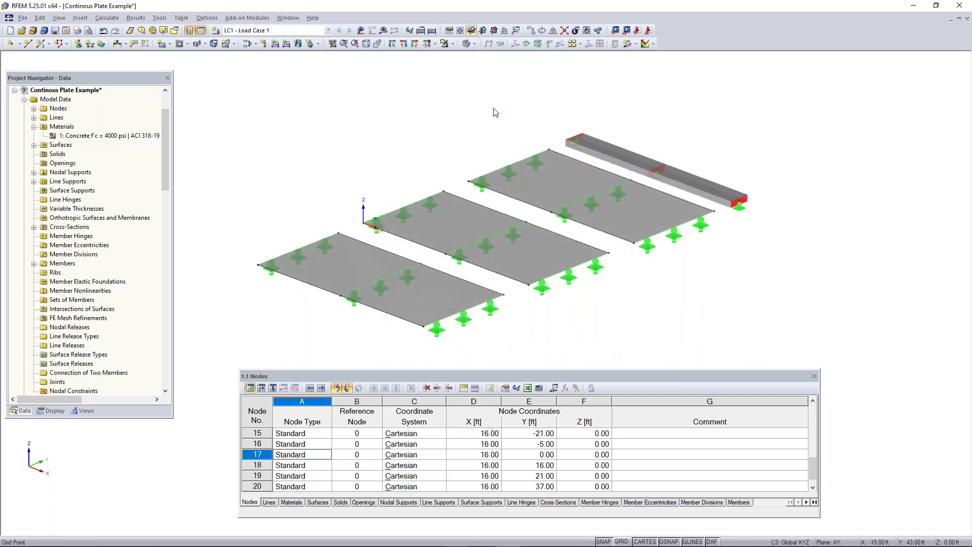
Step: Generate the FE mesh and show the model in wireframe display to inspect the mesh on the plates
click(107, 18)
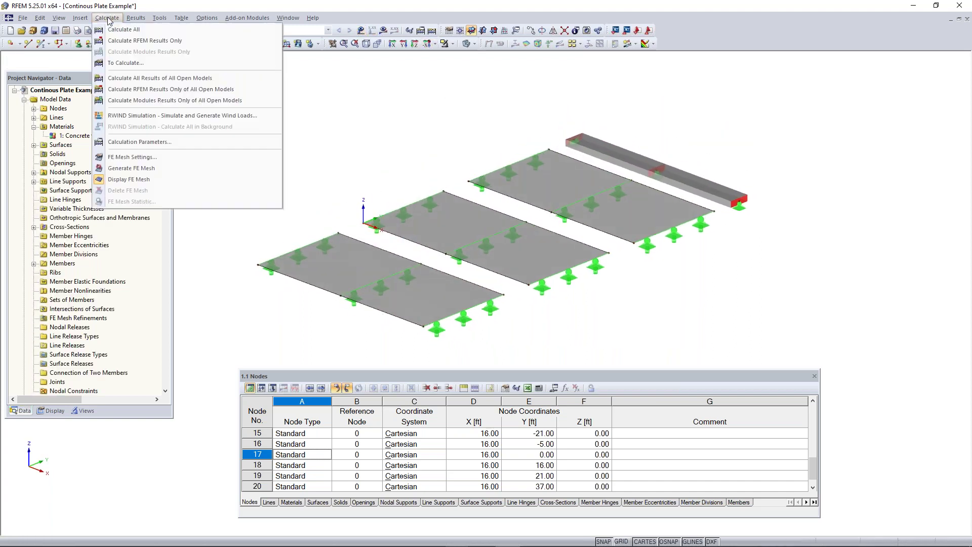
click(150, 169)
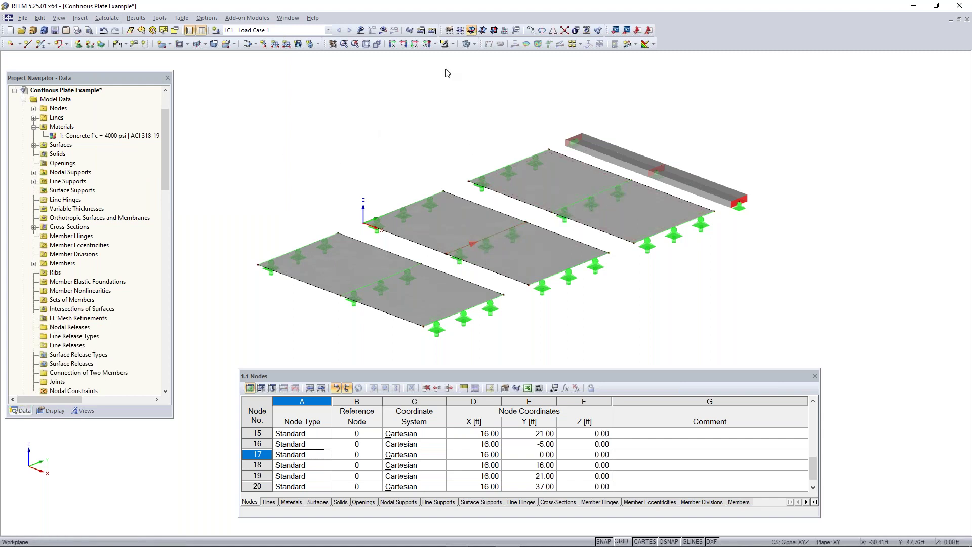
click(467, 44)
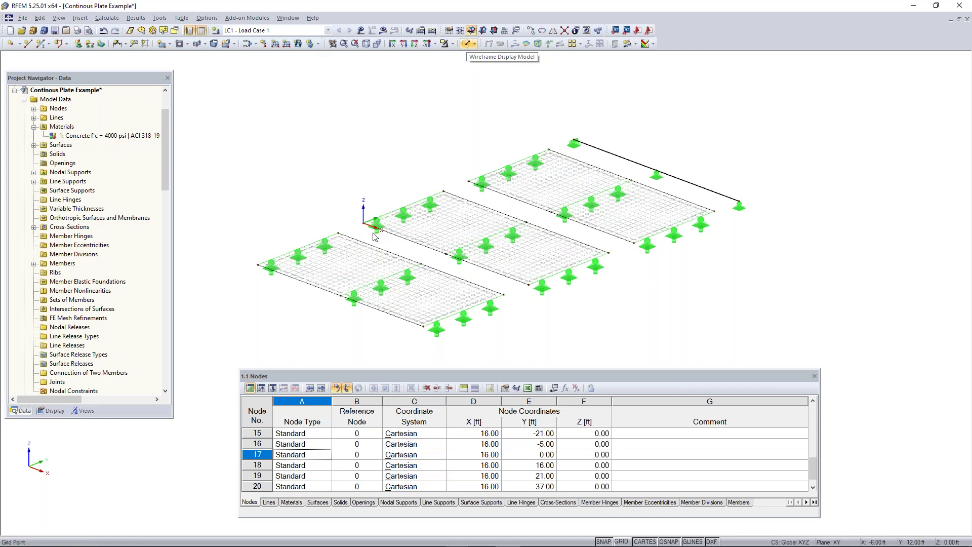
scroll(367, 282, up, 4)
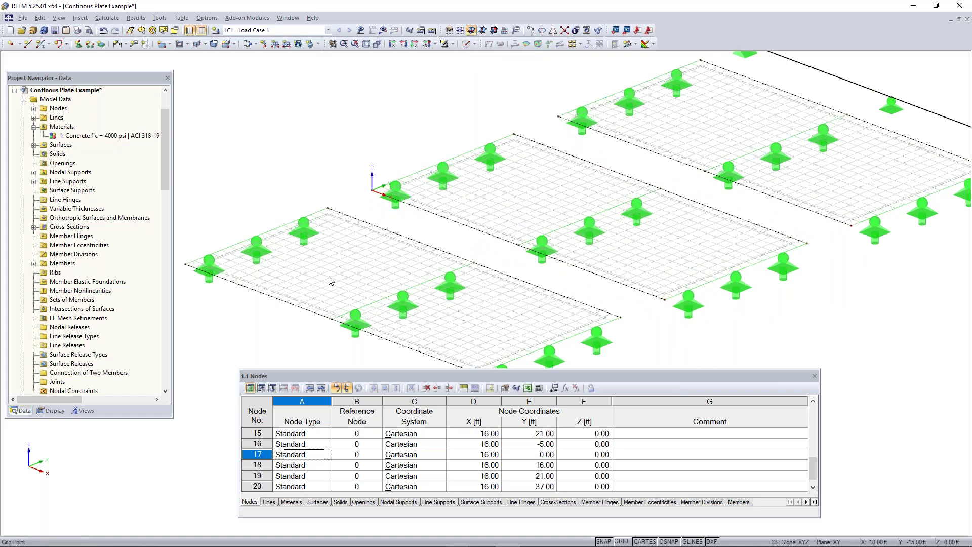
scroll(332, 278, up, 4)
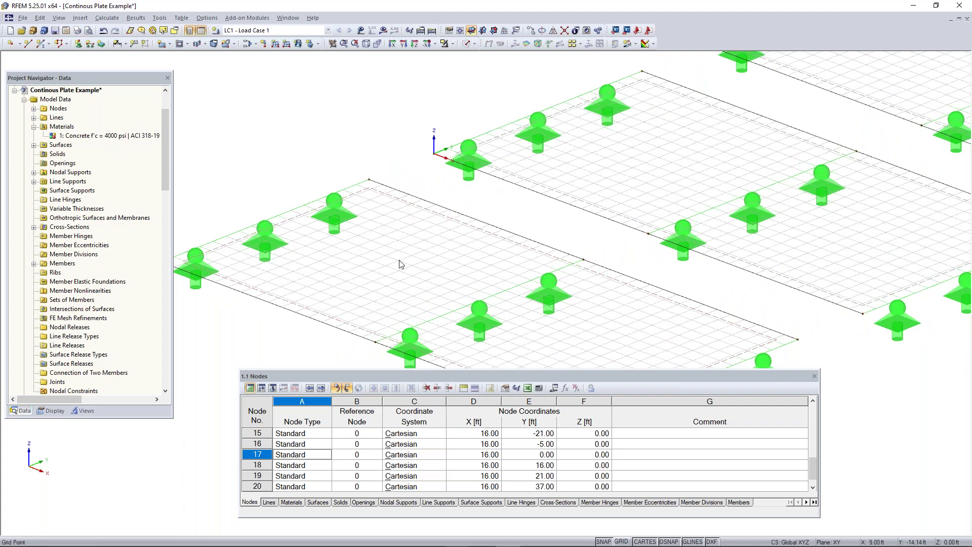
scroll(504, 234, down, 3)
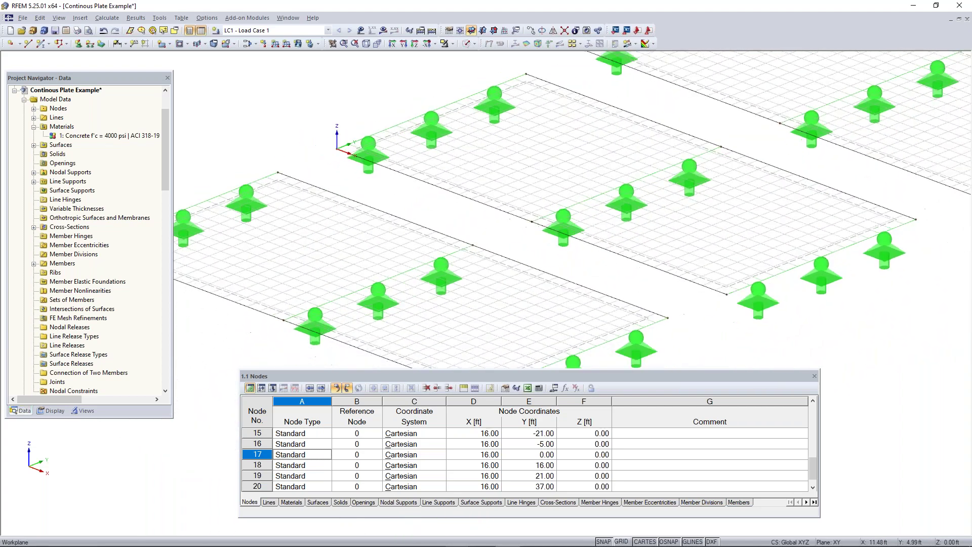
Step: Review the target length of finite elements in the FE mesh settings and compare it with the mesh on the plates
click(105, 18)
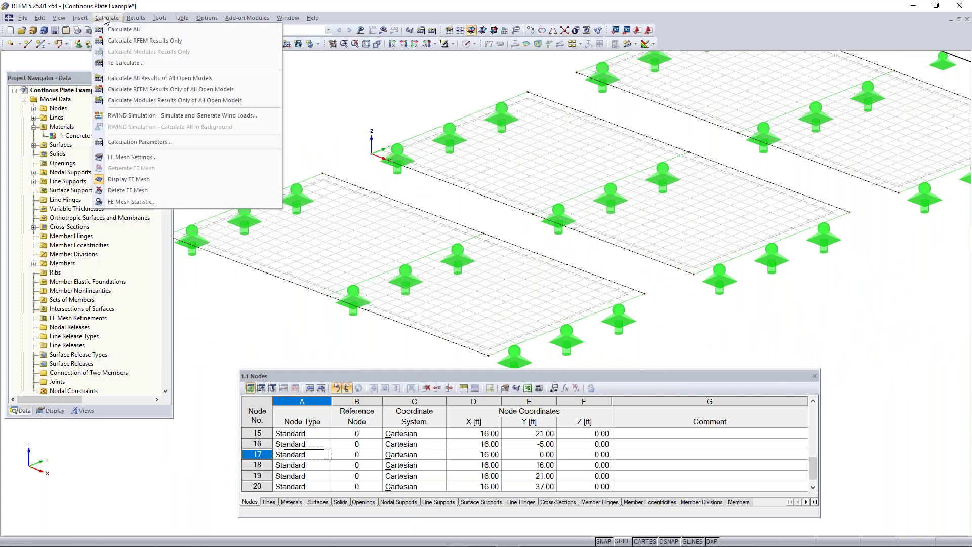
click(127, 156)
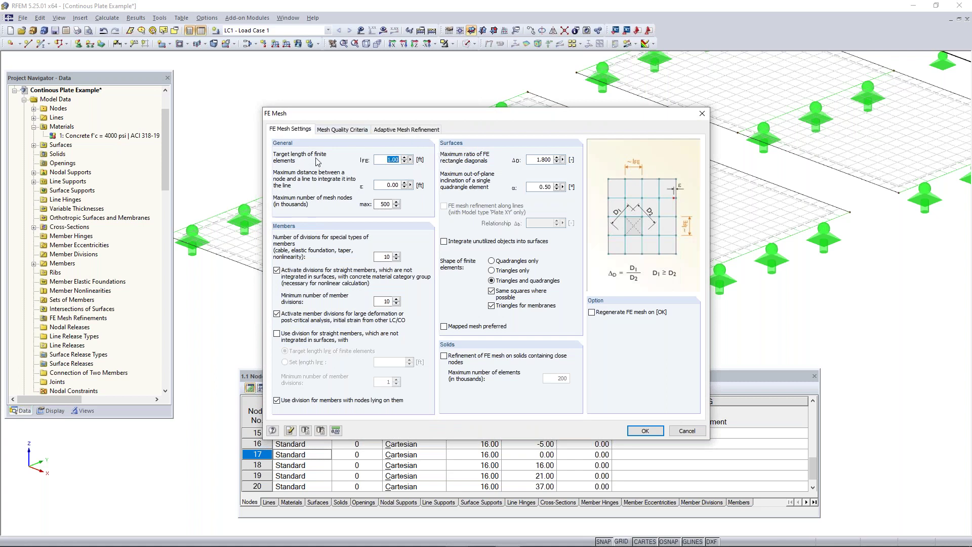
drag(394, 121, 456, 169)
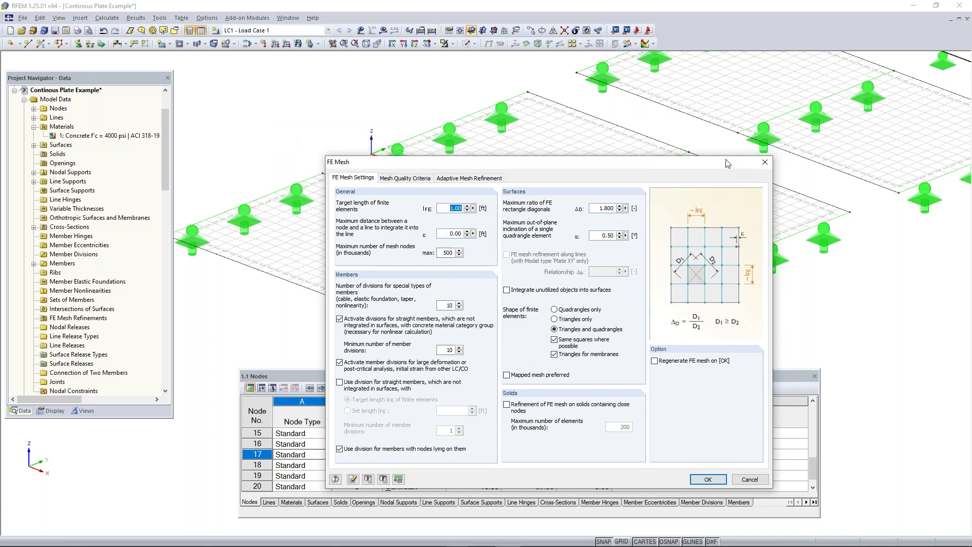
drag(728, 162, 636, 170)
click(673, 170)
scroll(714, 185, down, 5)
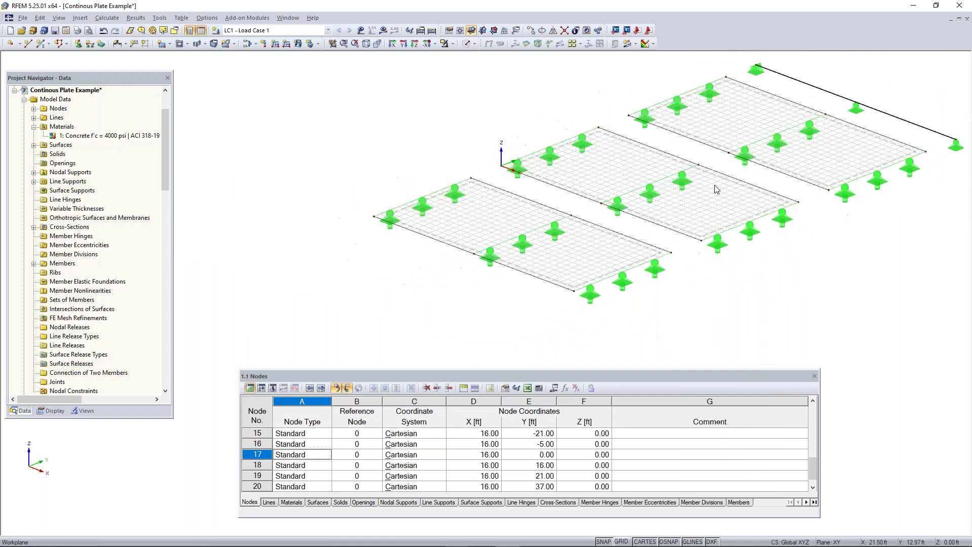
middle_drag(716, 189, 560, 206)
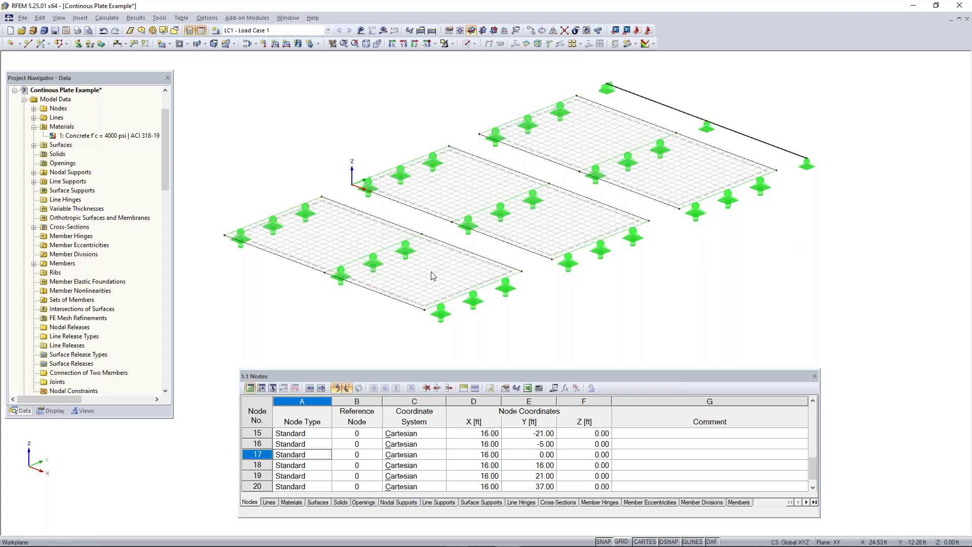
scroll(433, 276, up, 2)
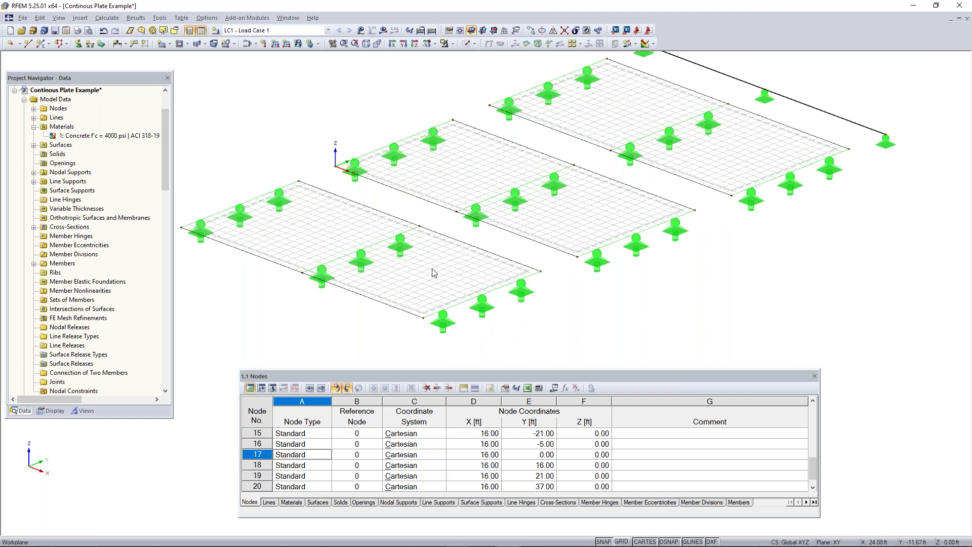
Step: Turn off the FE mesh display and return the model to solid transparent display
click(474, 258)
click(118, 19)
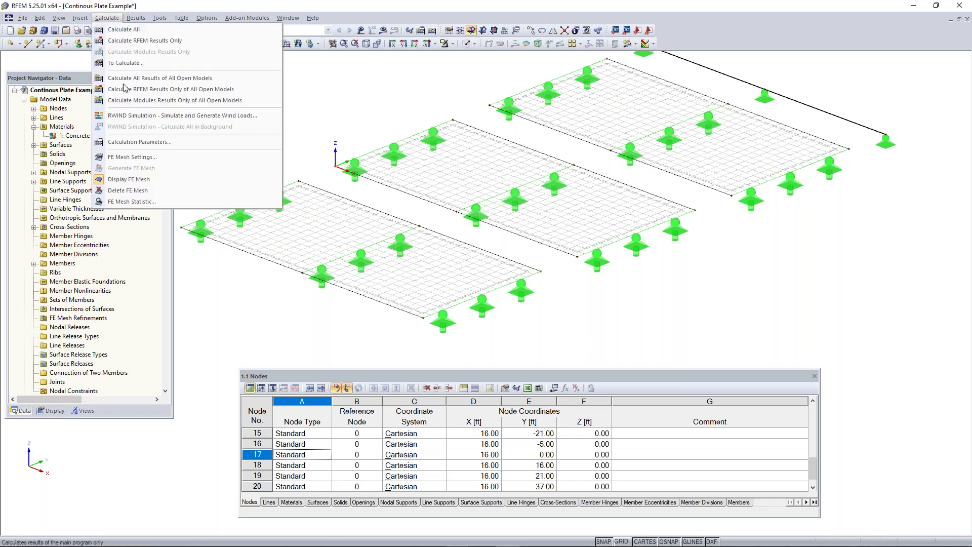
click(142, 180)
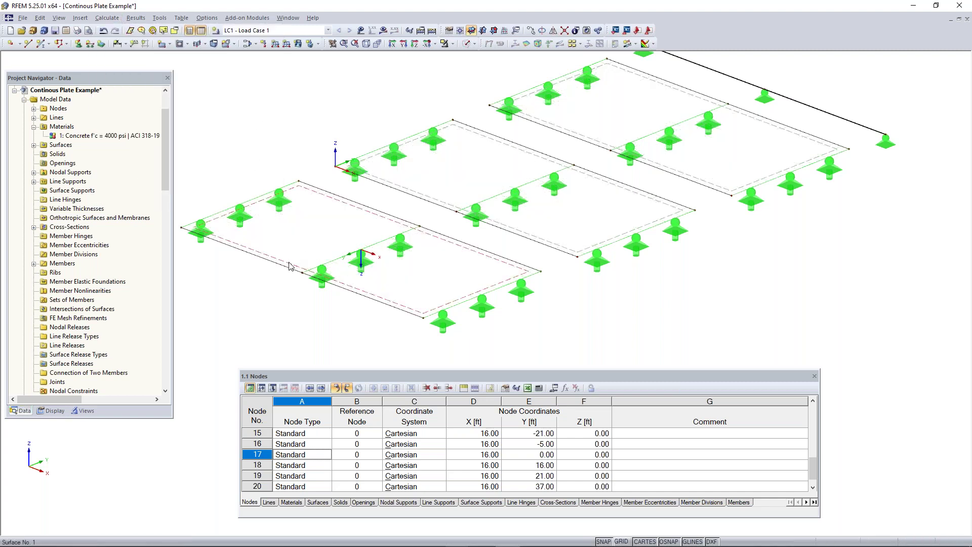
scroll(289, 266, up, 2)
scroll(289, 265, up, 1)
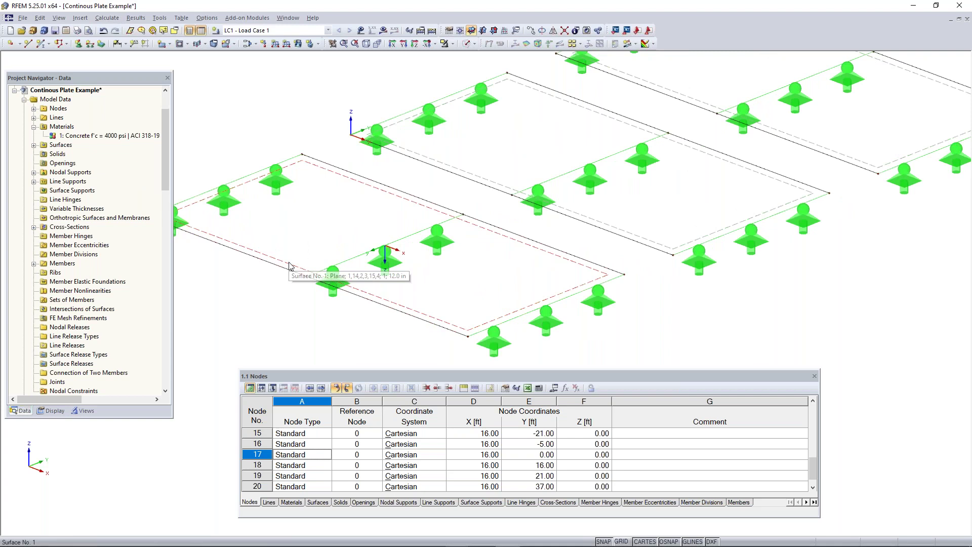
right_click(289, 265)
click(346, 175)
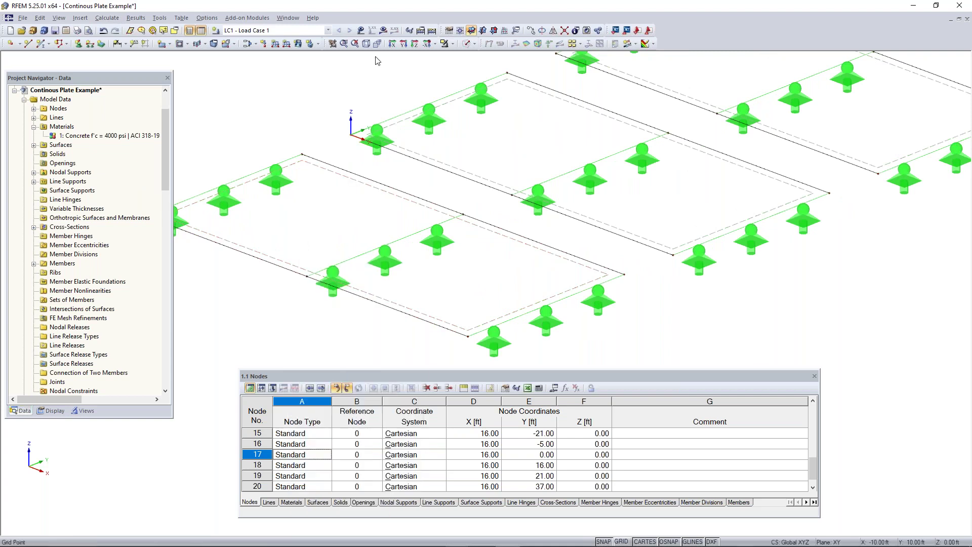
click(465, 44)
click(465, 44)
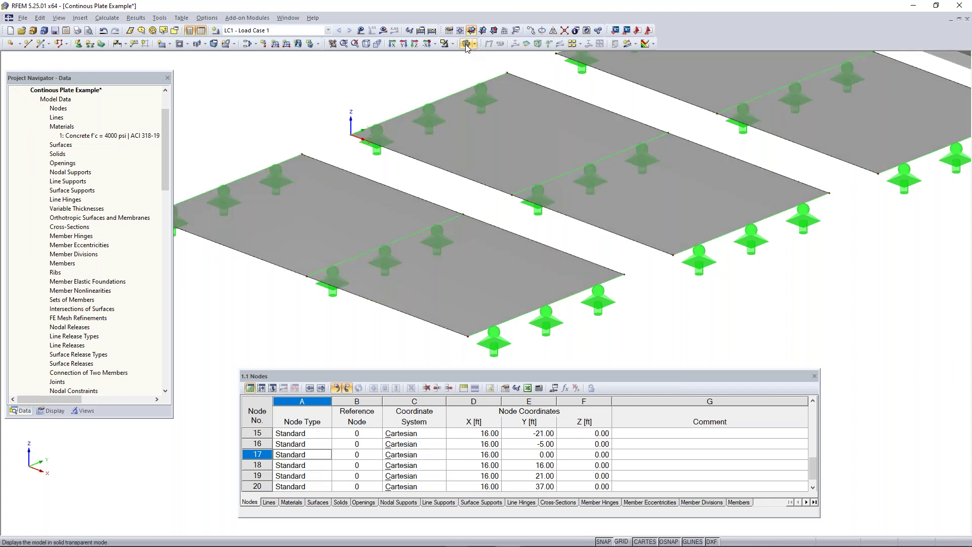
Step: Assign a new surface FE mesh refinement with a target FE length of 0.20 ft to surface 1, the front plate
click(480, 265)
right_click(480, 267)
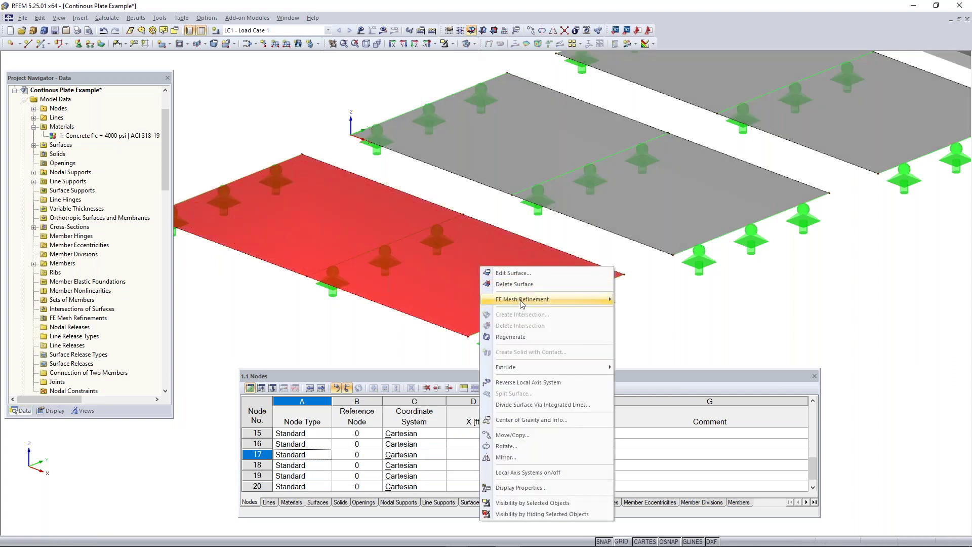
mouse_move(563, 304)
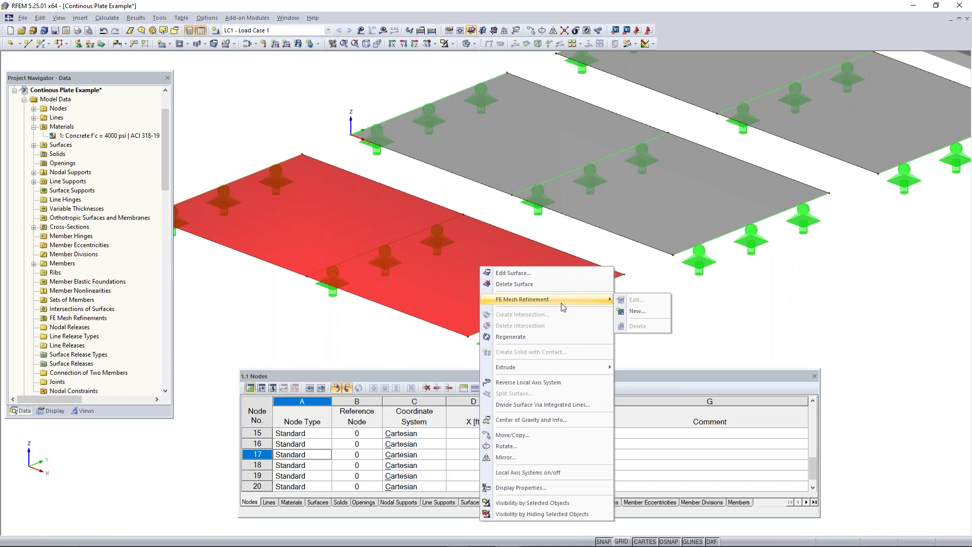
click(646, 310)
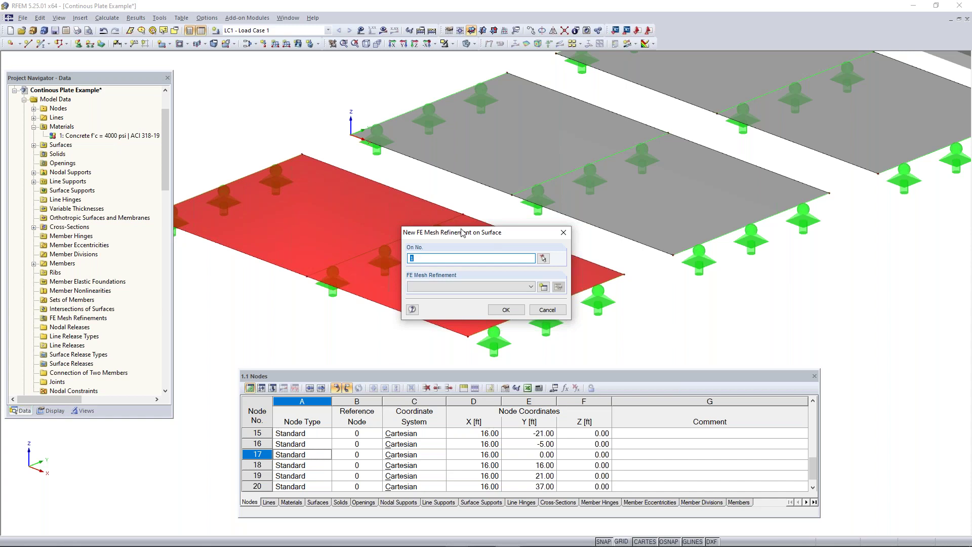
drag(466, 238, 415, 206)
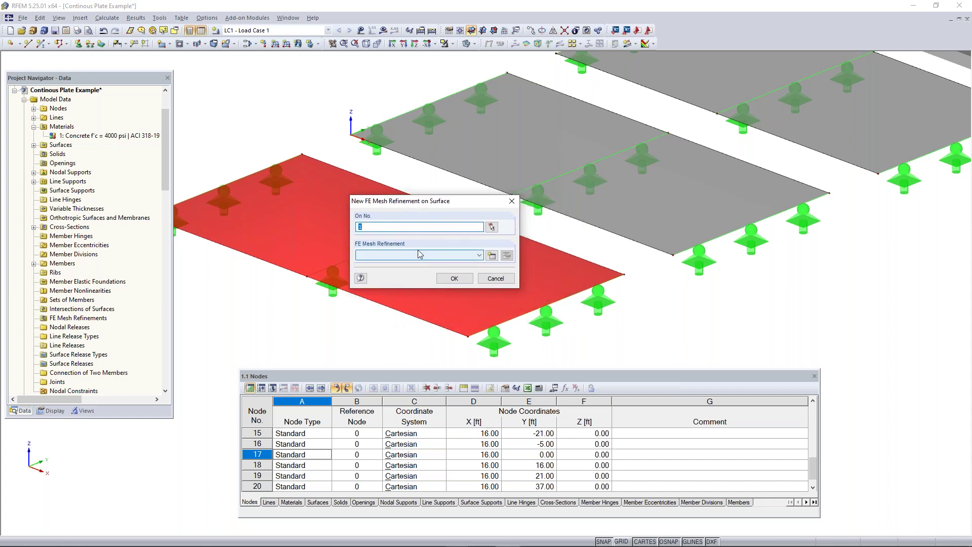
click(492, 256)
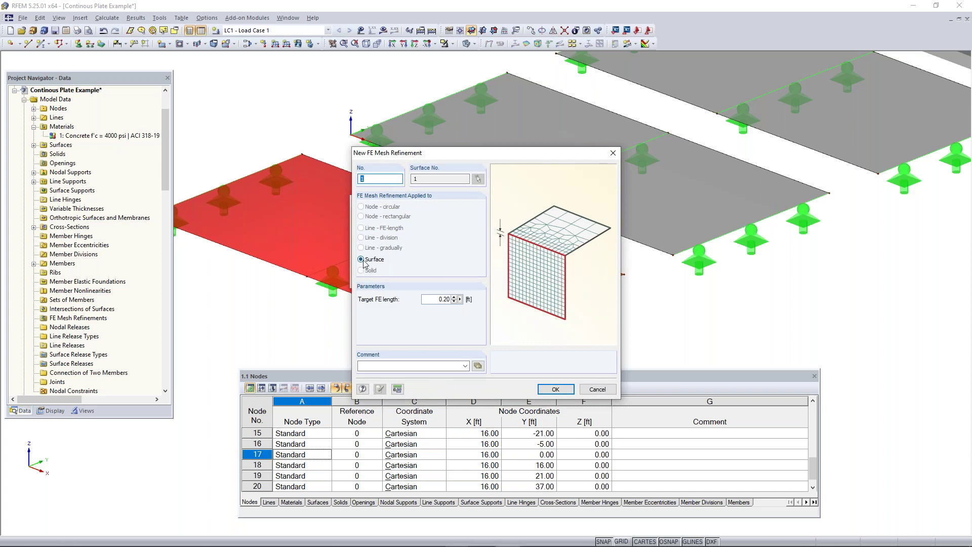
click(435, 301)
click(555, 390)
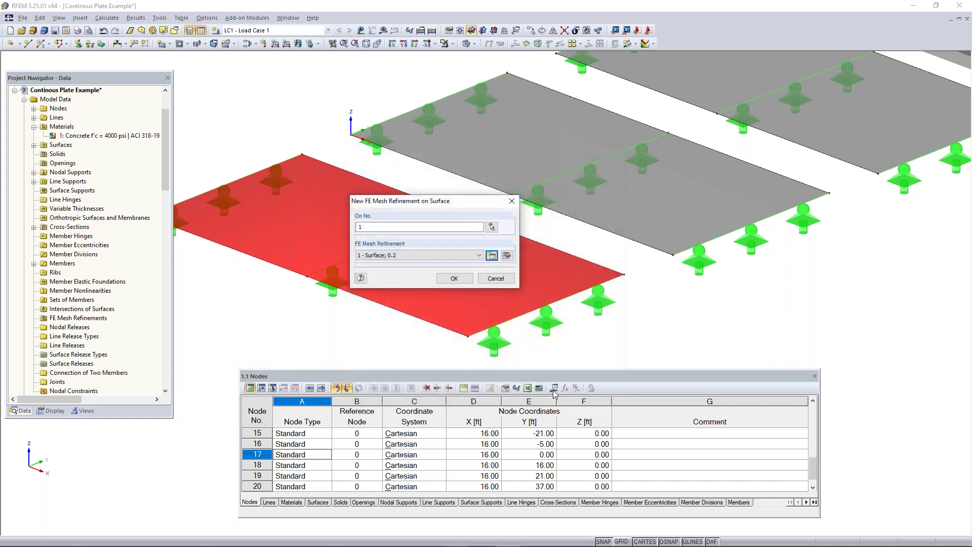
click(453, 278)
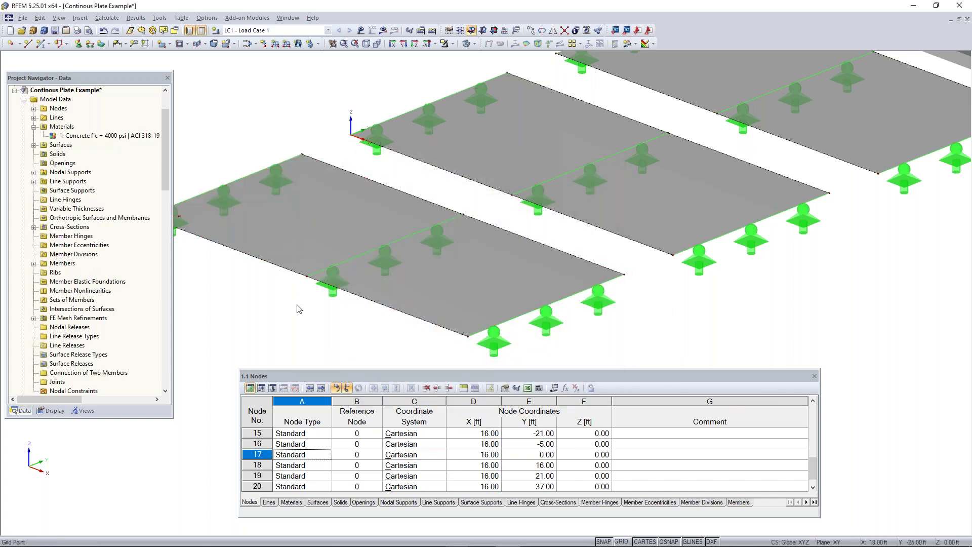
Step: Assign a new surface FE mesh refinement with a target FE length of 0.4 ft to surface 2, the middle plate
scroll(300, 311, down, 2)
middle_drag(592, 274, 507, 320)
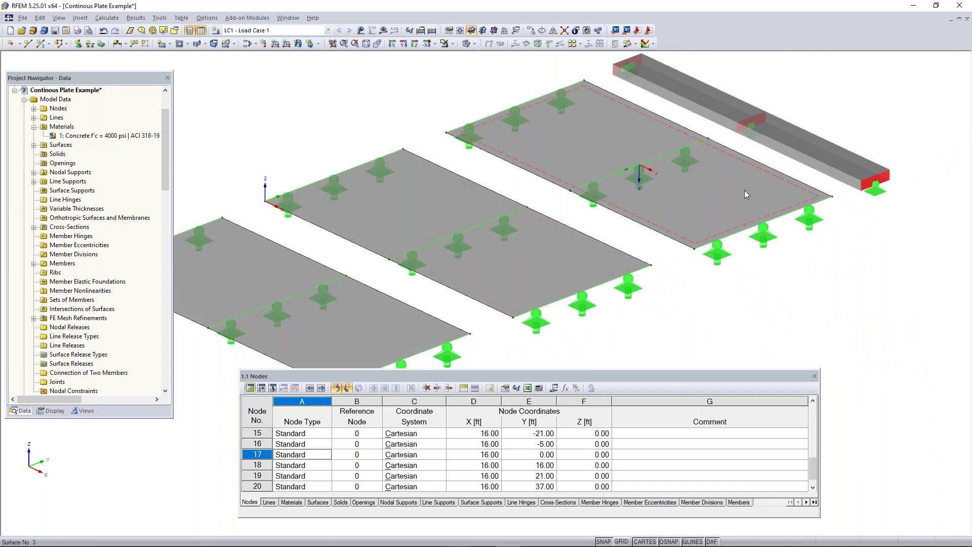
right_click(548, 267)
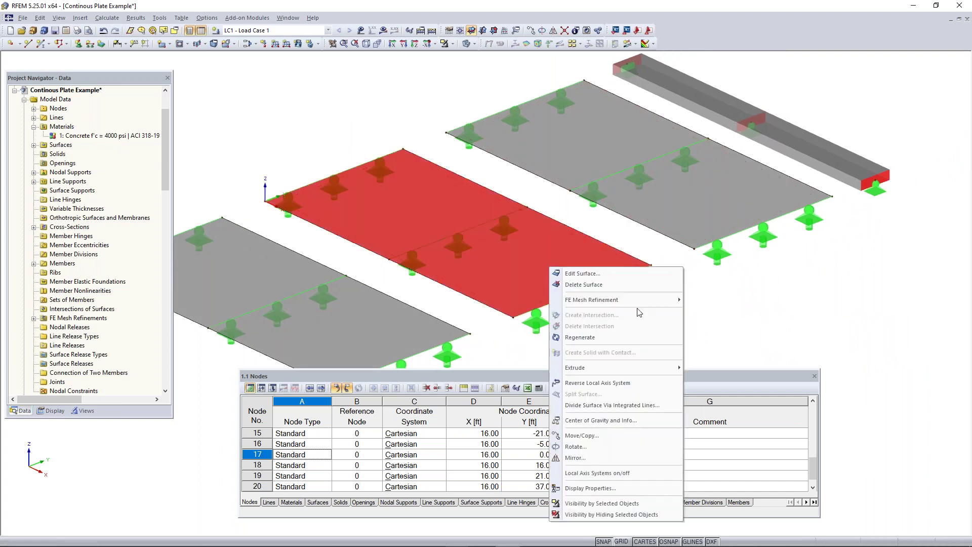
mouse_move(611, 305)
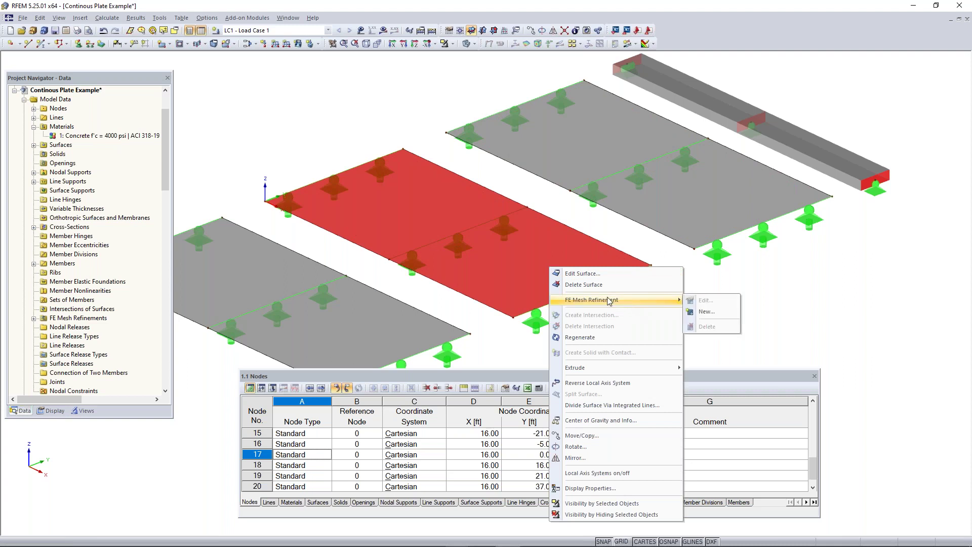
click(713, 312)
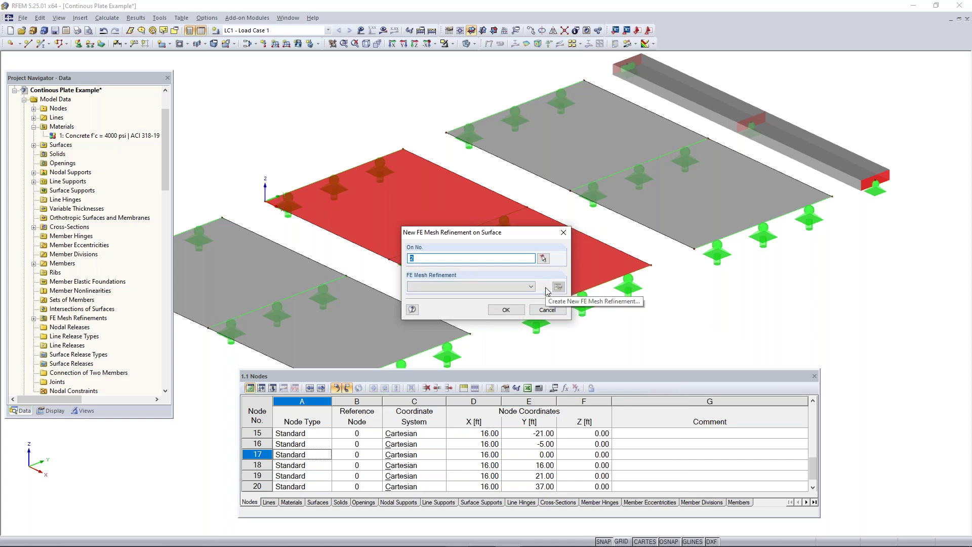
click(557, 287)
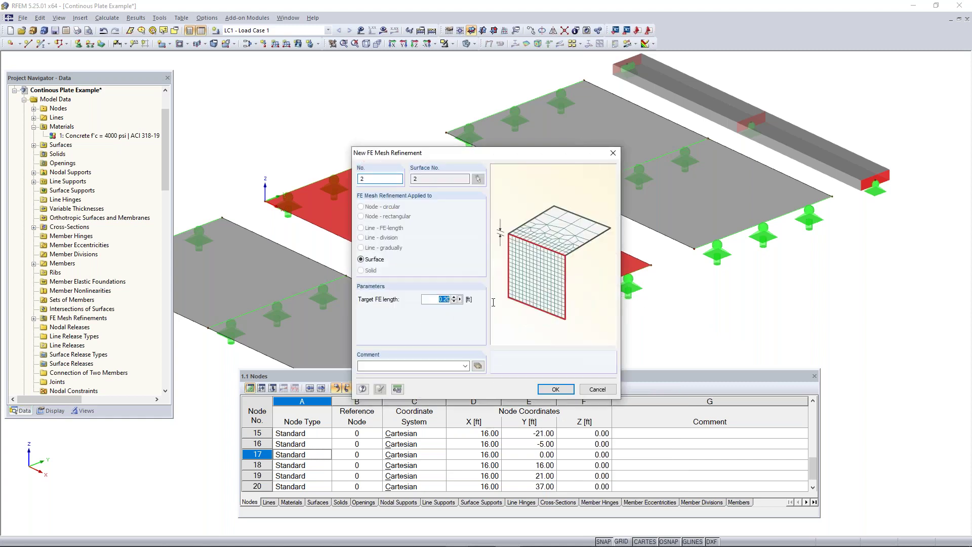
text(0.)
click(555, 389)
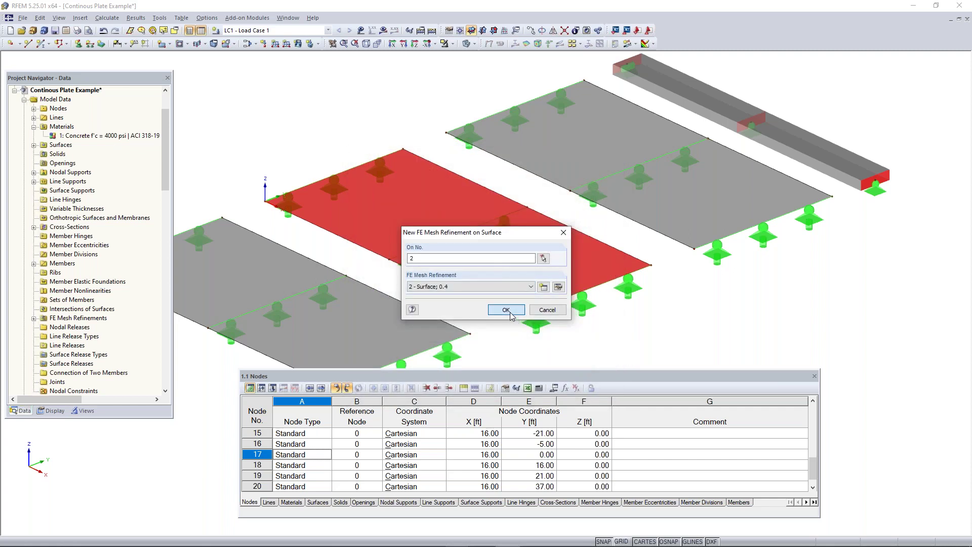
click(511, 312)
Step: Assign a new surface FE mesh refinement with a target FE length of 0.6 ft to surface 3, the plate beside the beam
middle_drag(678, 277, 583, 306)
click(578, 307)
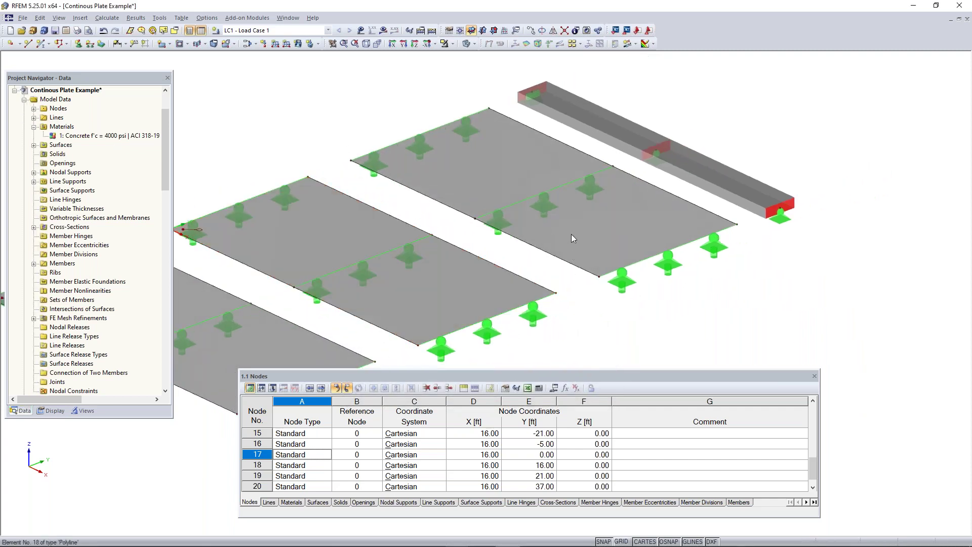
right_click(572, 233)
mouse_move(612, 270)
click(673, 273)
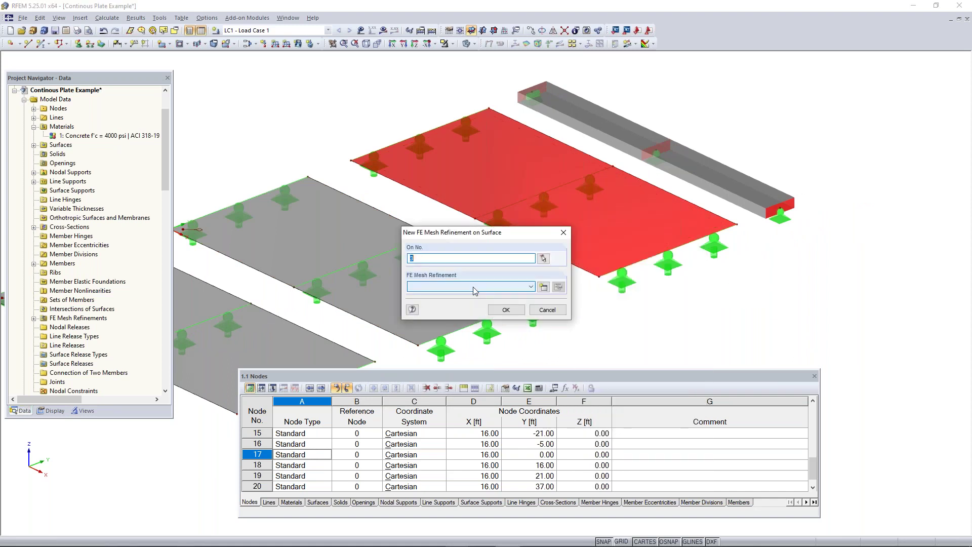
click(528, 289)
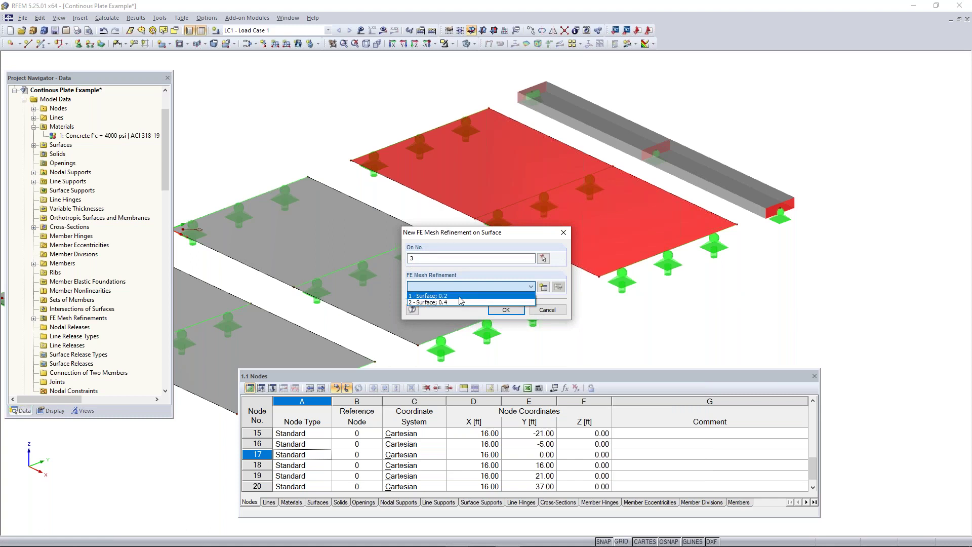
click(531, 288)
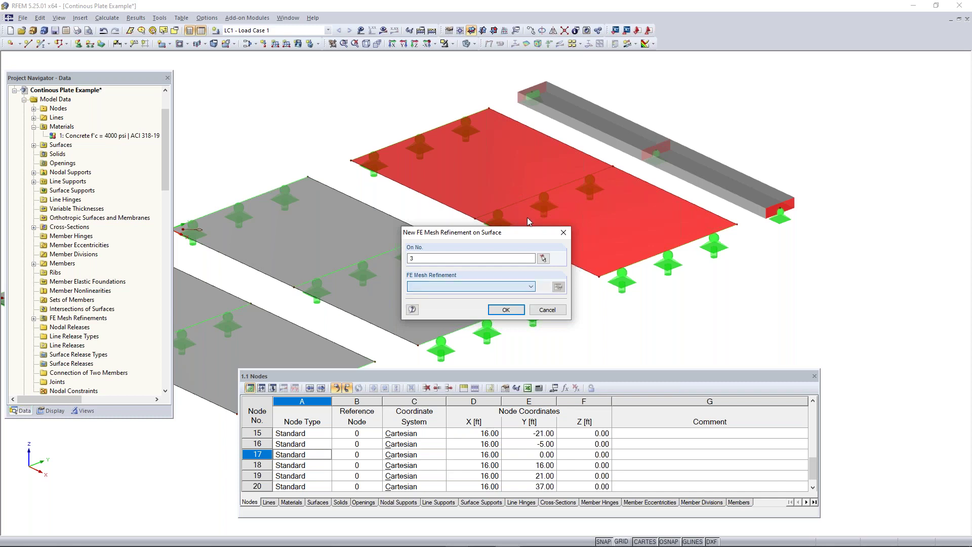
double_click(437, 299)
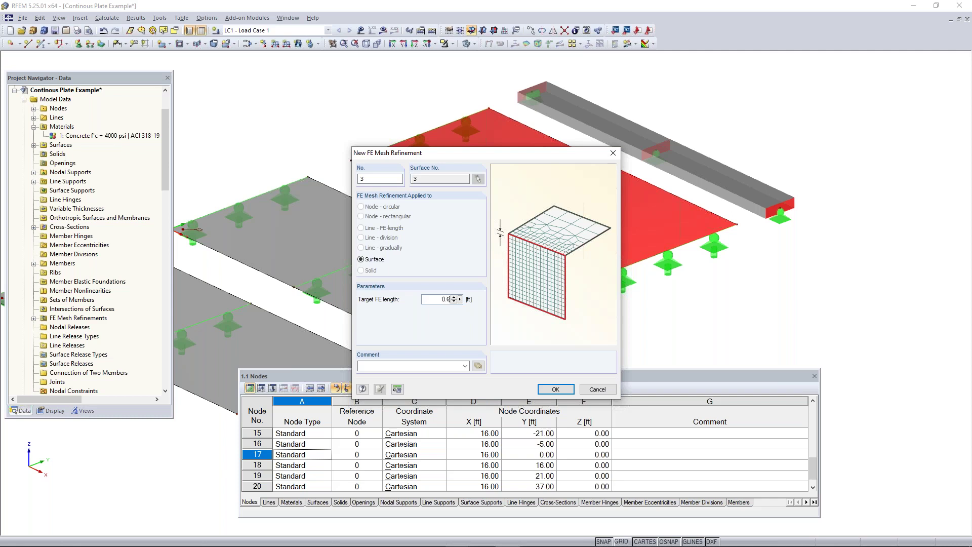
click(553, 390)
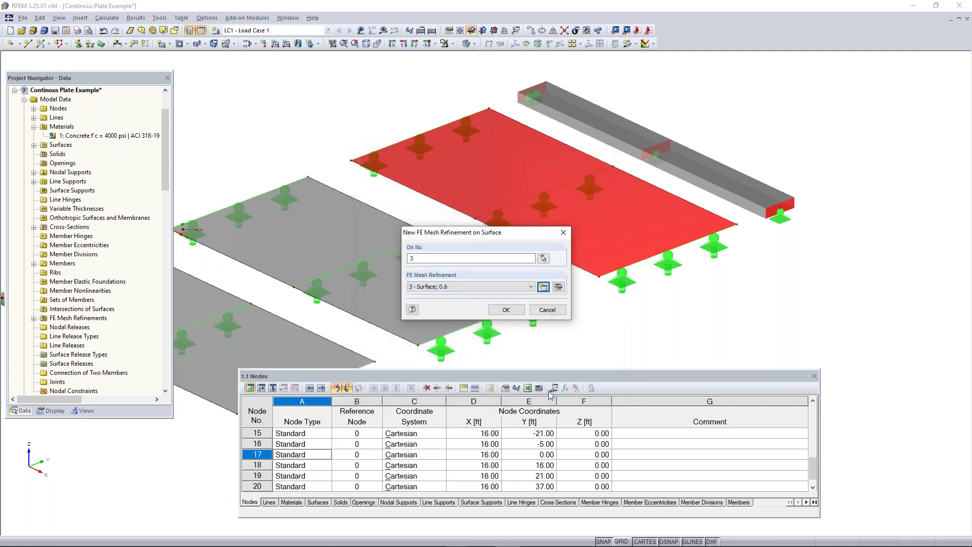
click(509, 311)
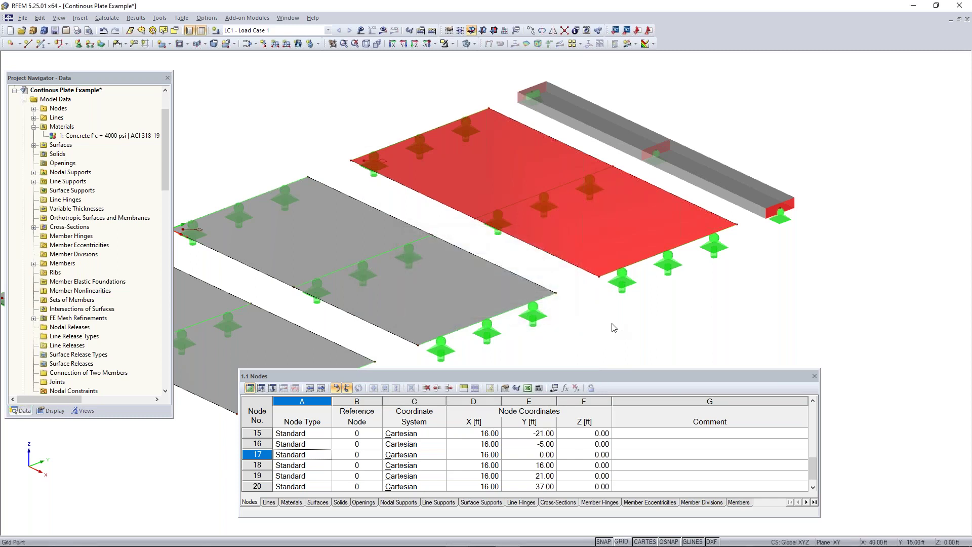
Step: Generate the FE mesh with the surface refinements and display it on the plates in wireframe mode
scroll(612, 325, down, 3)
middle_drag(618, 298, 656, 196)
click(662, 232)
middle_drag(645, 241, 636, 281)
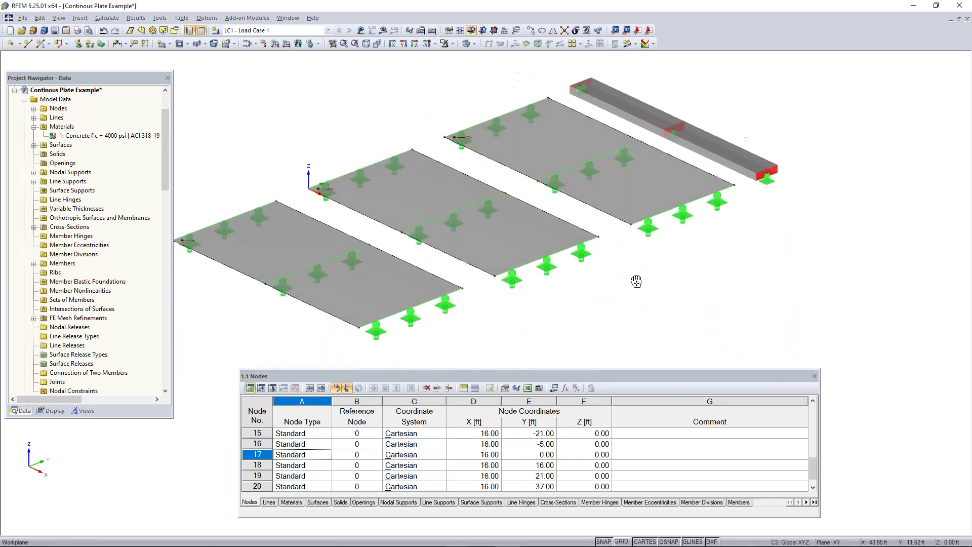
click(107, 20)
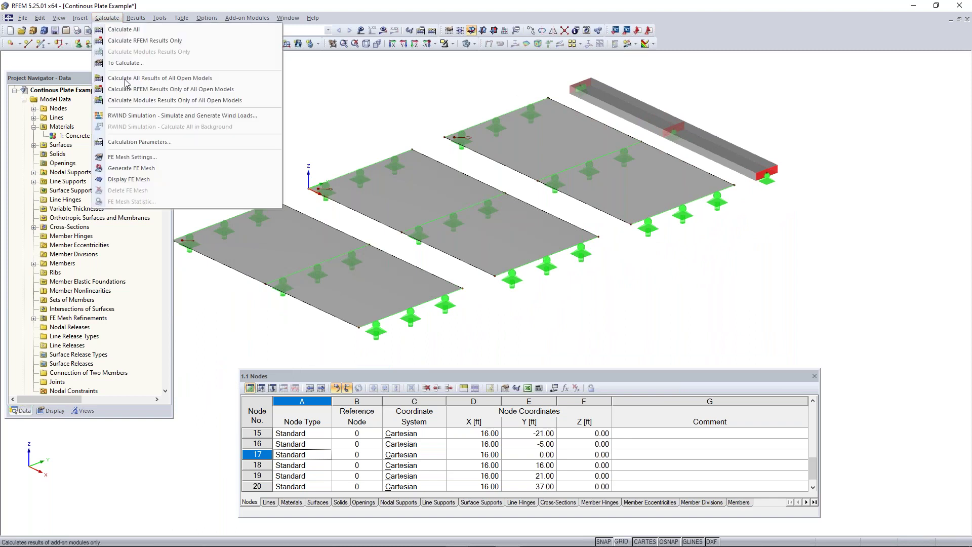
click(138, 174)
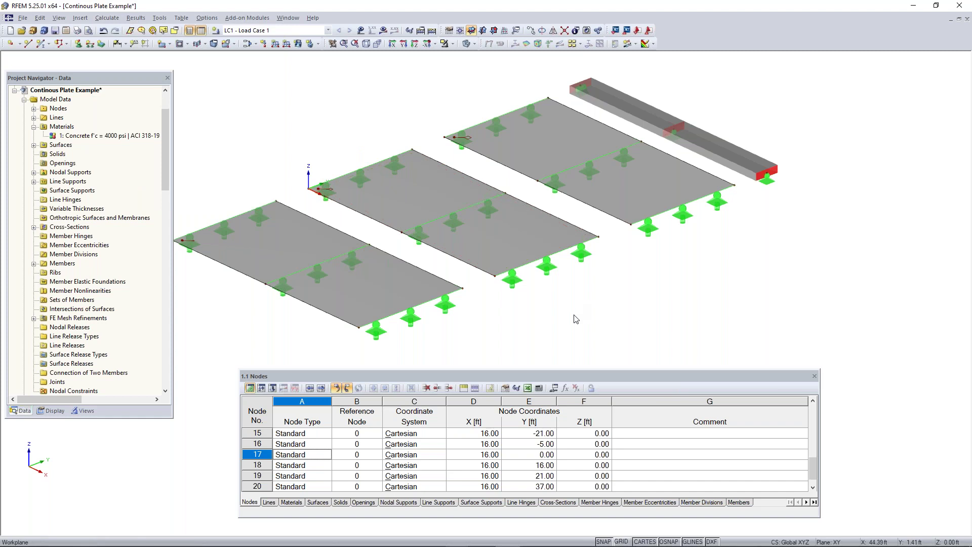
click(466, 43)
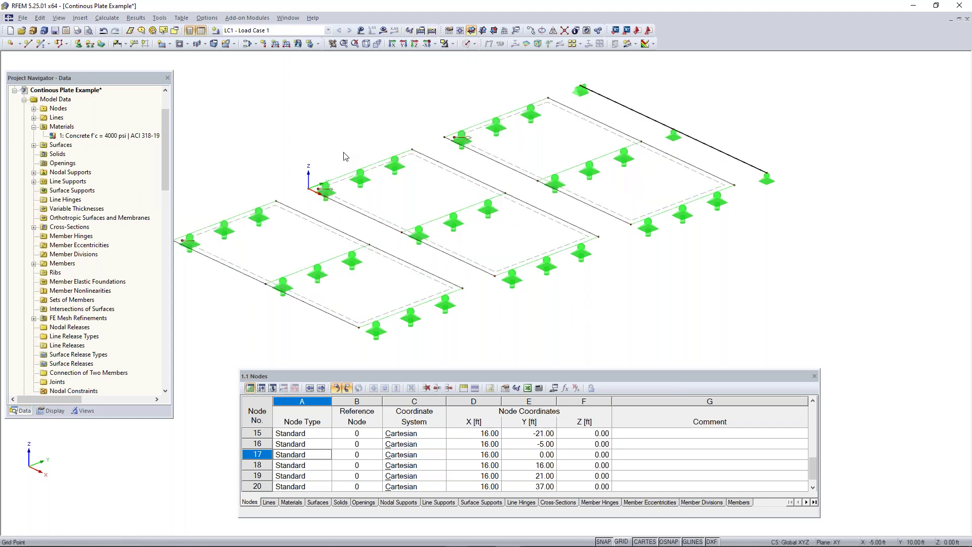
click(106, 18)
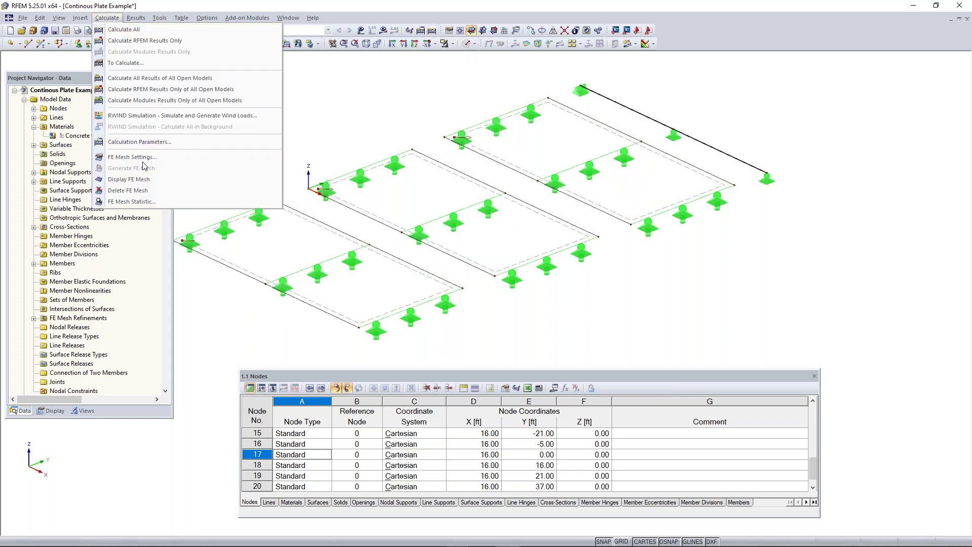
click(143, 180)
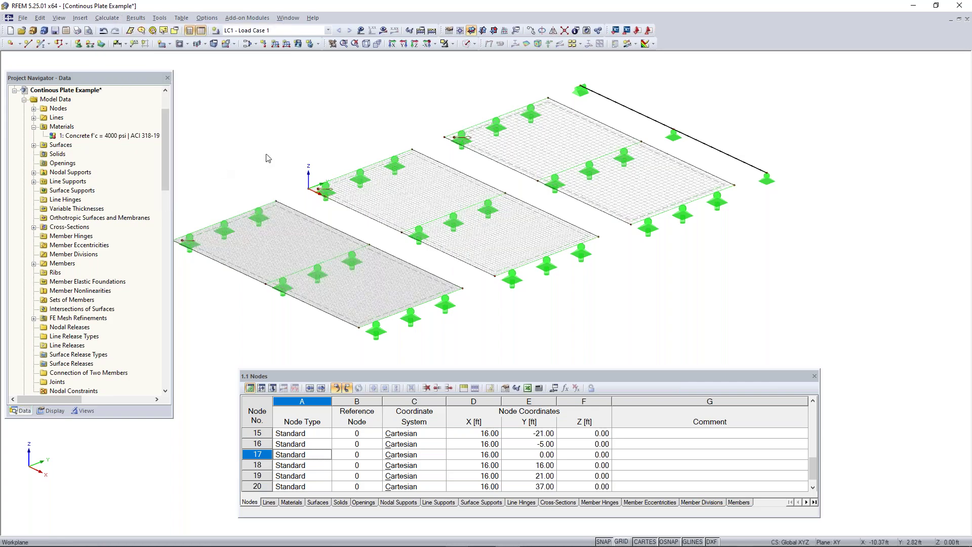
Step: Examine the refined mesh and the FE mesh refinement markers on the three plates, comparing their element sizes
ctrl+middle_drag(243, 166, 298, 157)
middle_drag(271, 189, 362, 156)
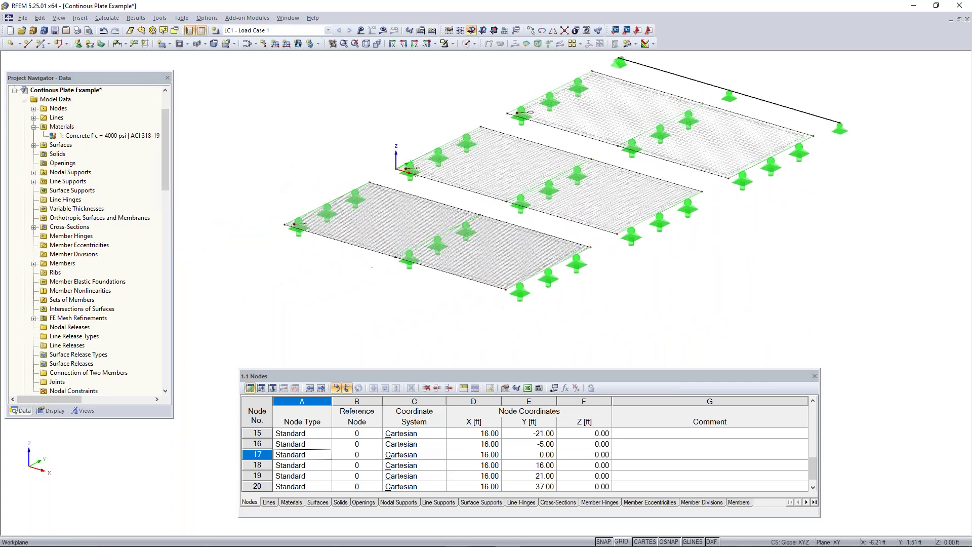
scroll(296, 223, up, 5)
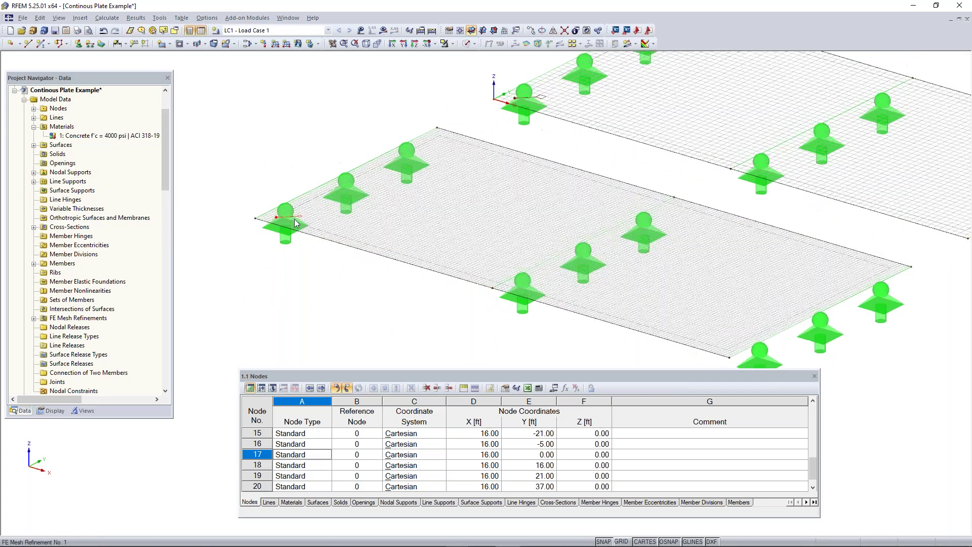
scroll(299, 220, up, 2)
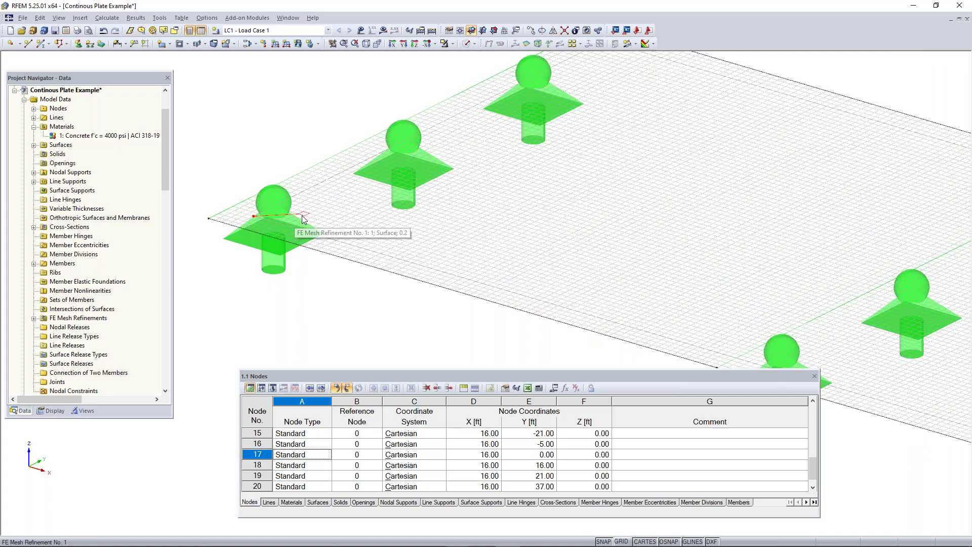
middle_drag(597, 65, 368, 256)
middle_drag(449, 187, 299, 273)
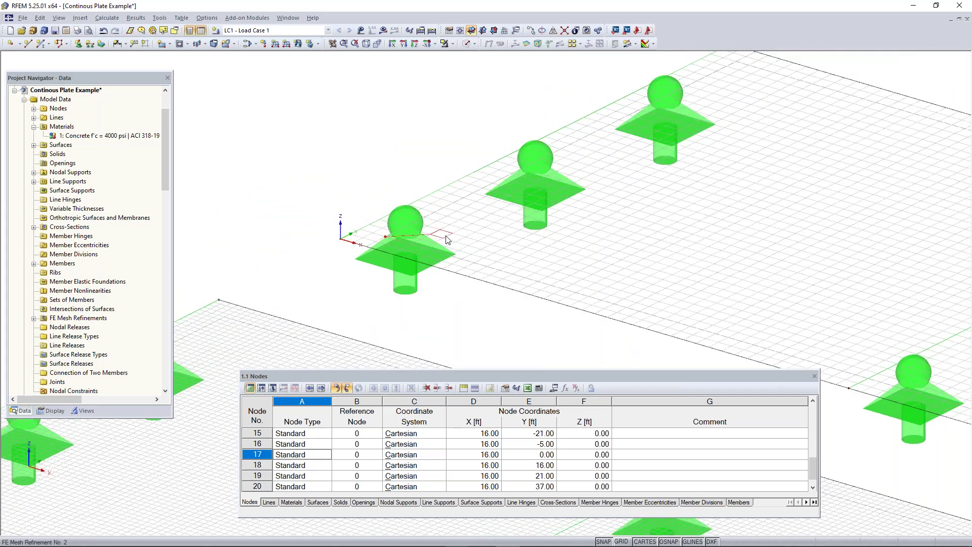
middle_drag(718, 143, 399, 307)
middle_drag(649, 146, 711, 57)
middle_drag(366, 226, 587, 95)
scroll(408, 186, down, 1)
middle_drag(273, 308, 505, 178)
middle_drag(294, 213, 468, 140)
scroll(326, 205, up, 6)
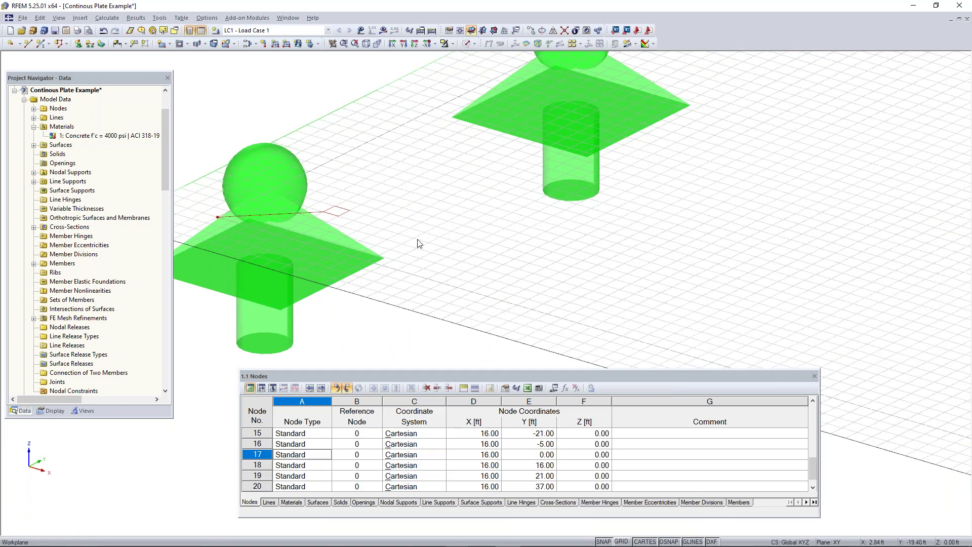
scroll(486, 252, down, 1)
scroll(399, 233, down, 3)
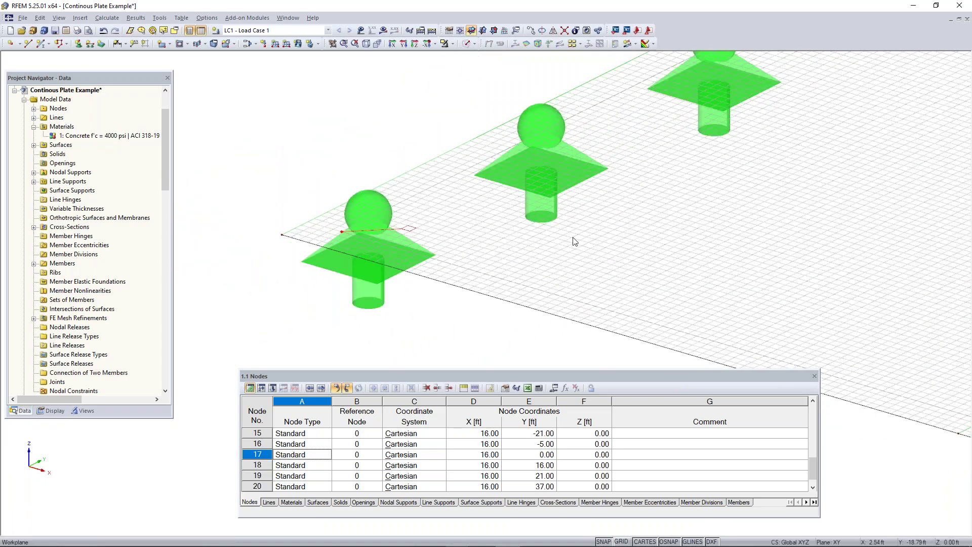
middle_drag(446, 365, 210, 366)
scroll(564, 256, down, 3)
middle_drag(597, 254, 334, 386)
middle_drag(605, 223, 398, 320)
scroll(398, 320, down, 1)
middle_drag(557, 271, 472, 312)
scroll(472, 312, down, 1)
middle_drag(335, 367, 340, 360)
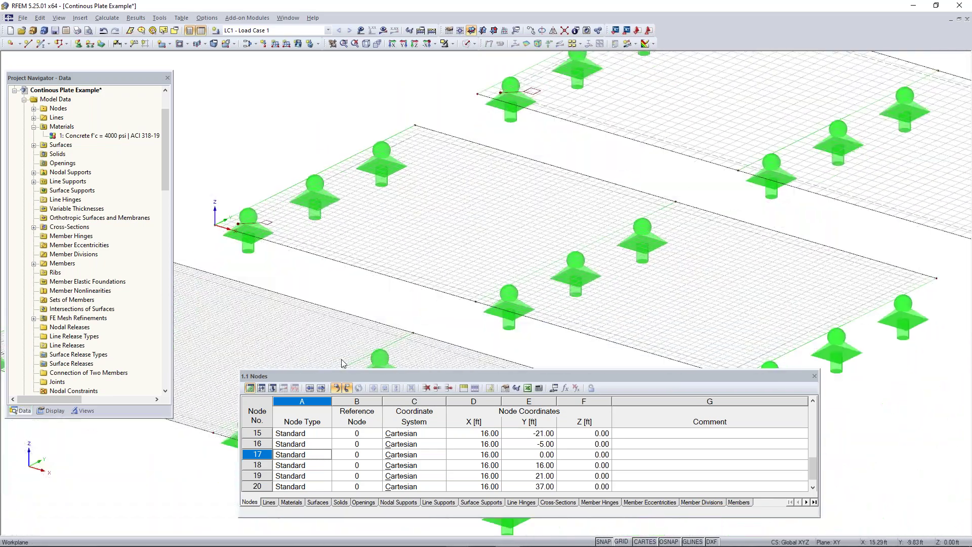
middle_drag(622, 166, 529, 162)
scroll(570, 217, down, 5)
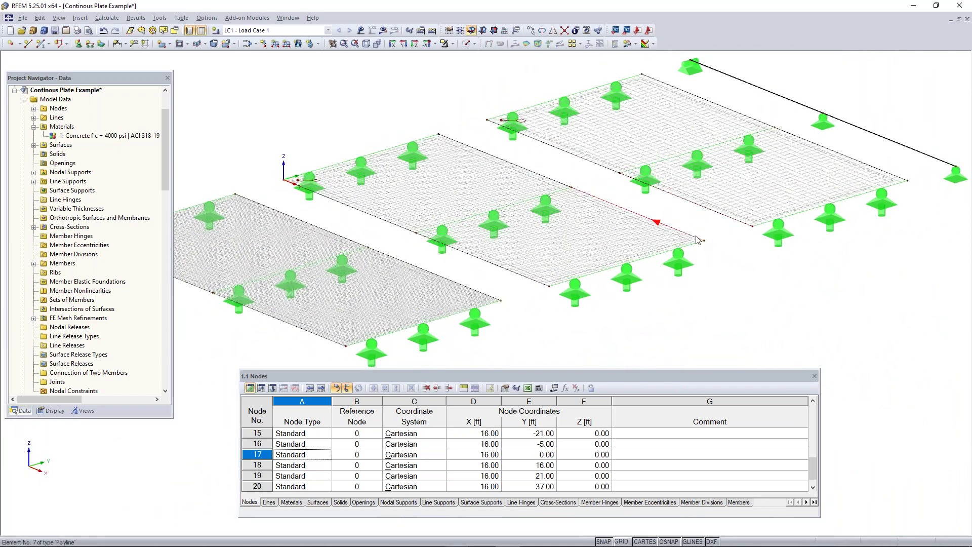
scroll(696, 238, down, 1)
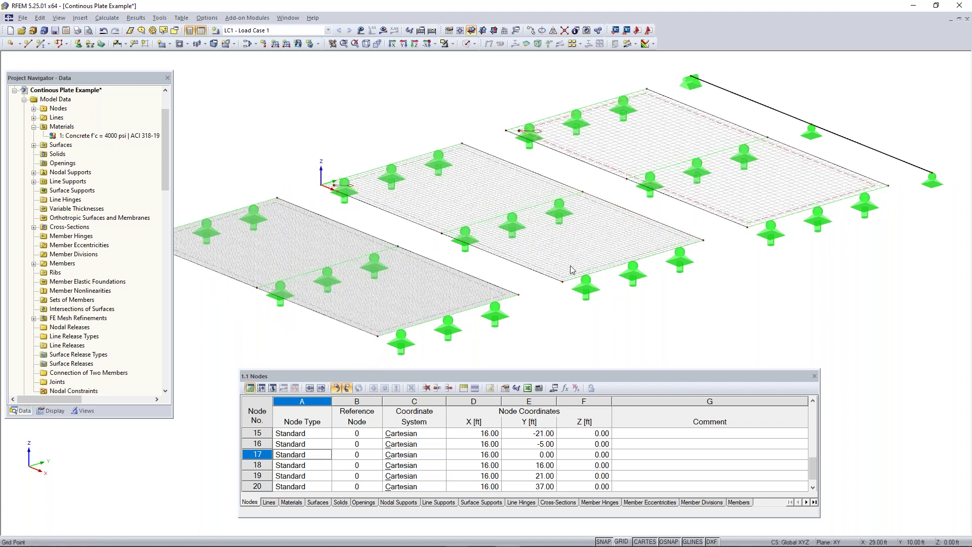
Step: Define a new numerical surface section named AA along the finest-meshed plate's midline, from (0, -13, 0) to (32, -13, 0) ft
scroll(589, 263, down, 2)
ctrl+middle_drag(564, 268, 582, 271)
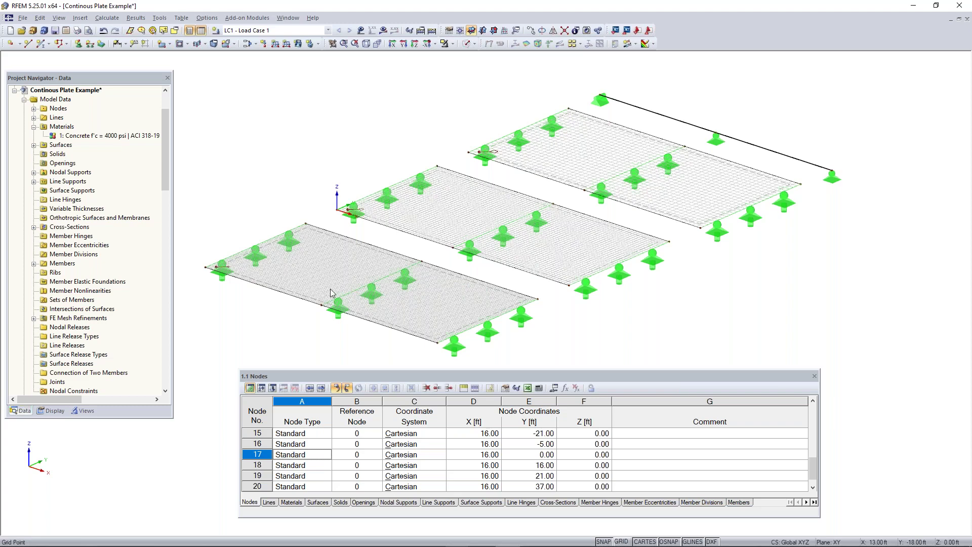
mouse_move(527, 294)
ctrl+middle_down()
mouse_move(504, 304)
mouse_move(525, 305)
ctrl+middle_up()
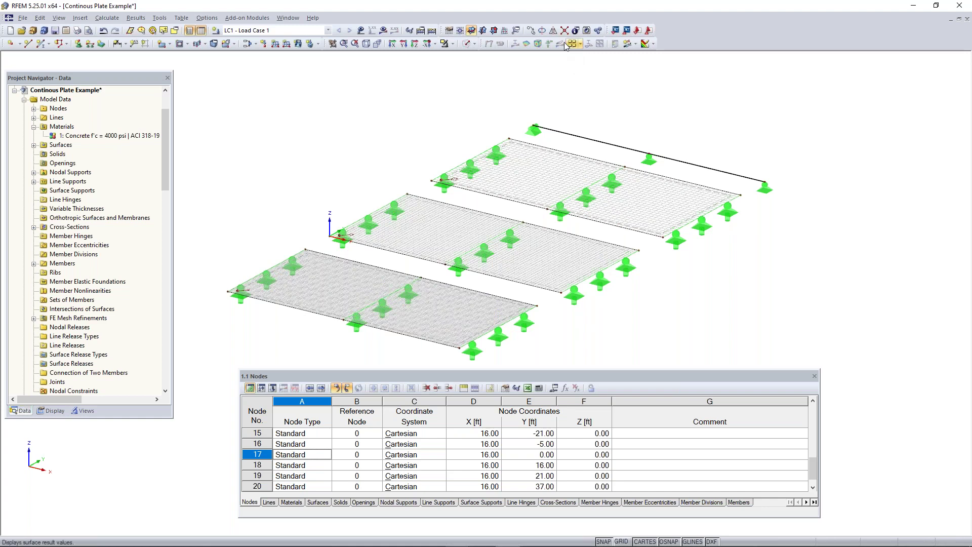
click(636, 44)
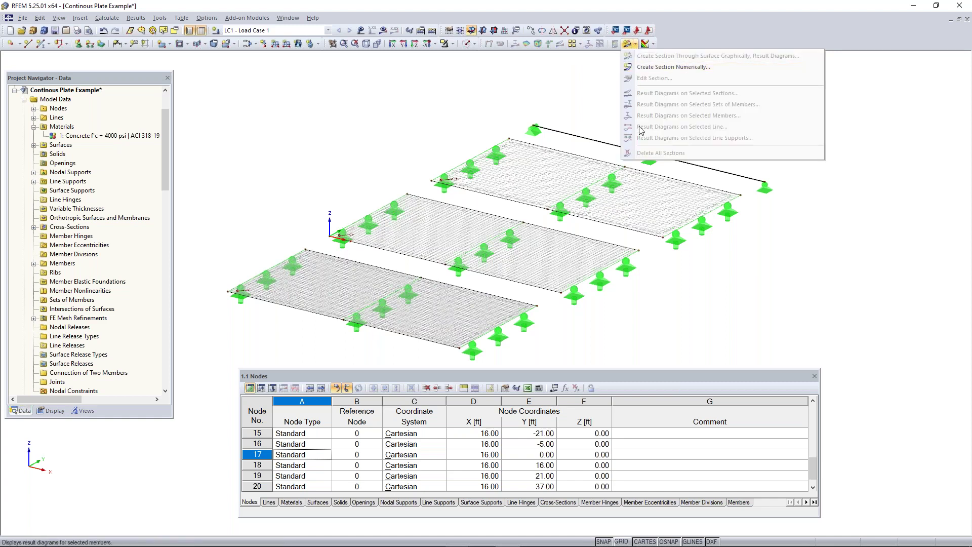
click(656, 69)
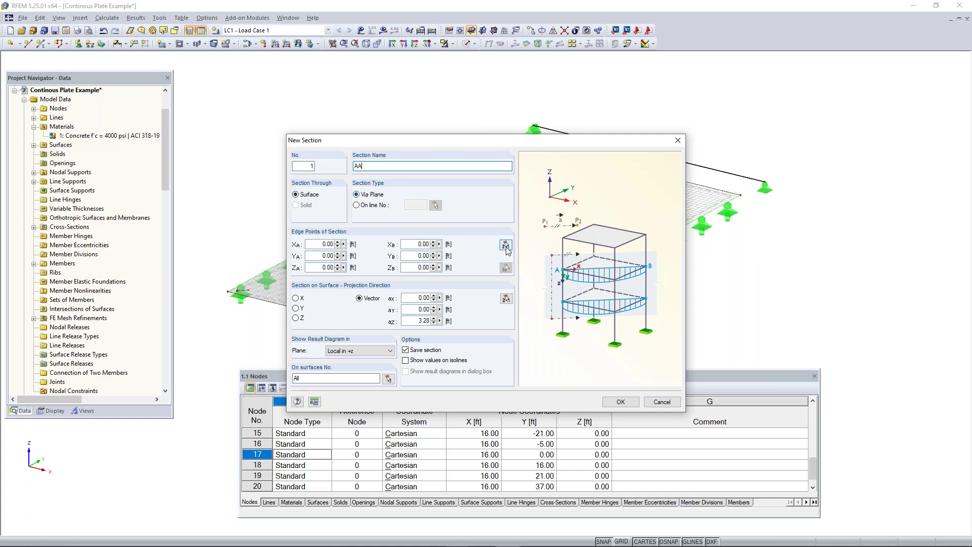
click(327, 244)
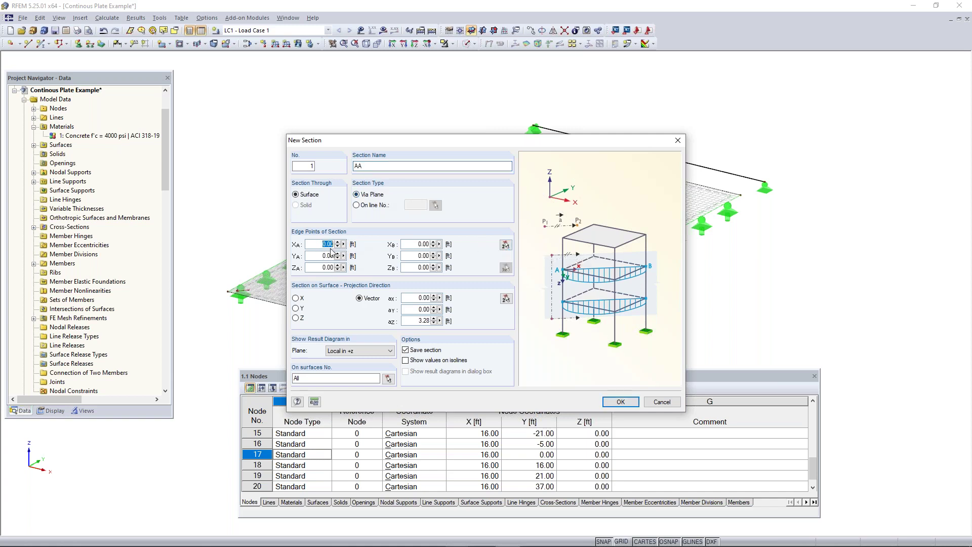
click(506, 245)
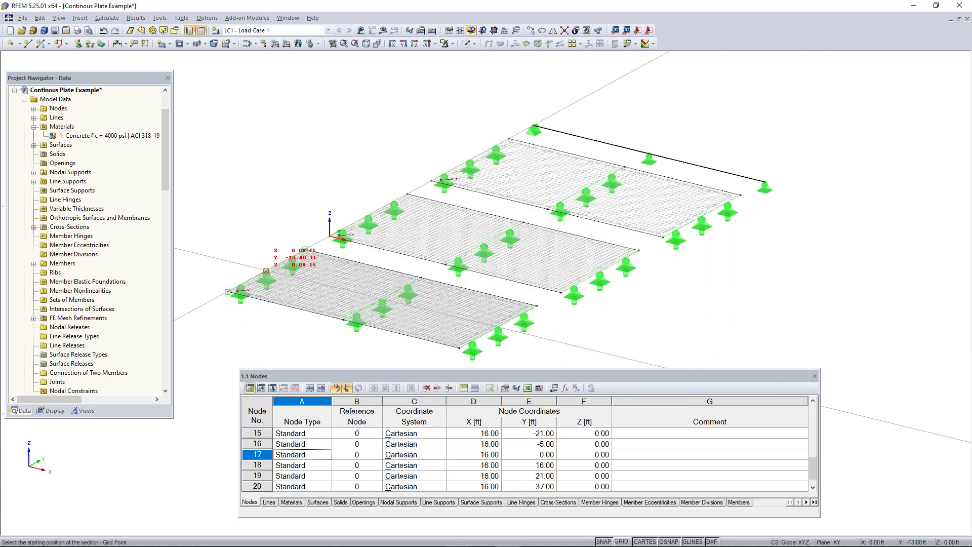
click(266, 271)
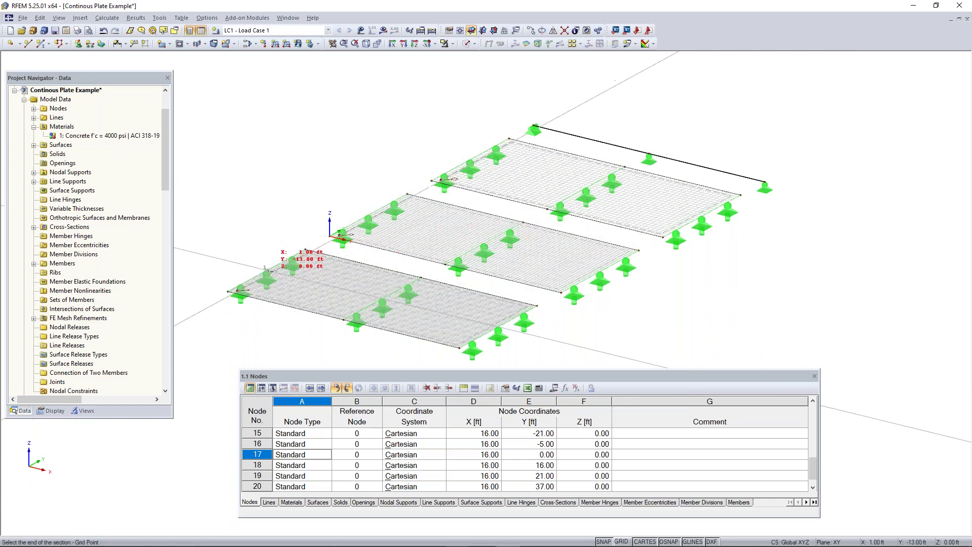
click(498, 328)
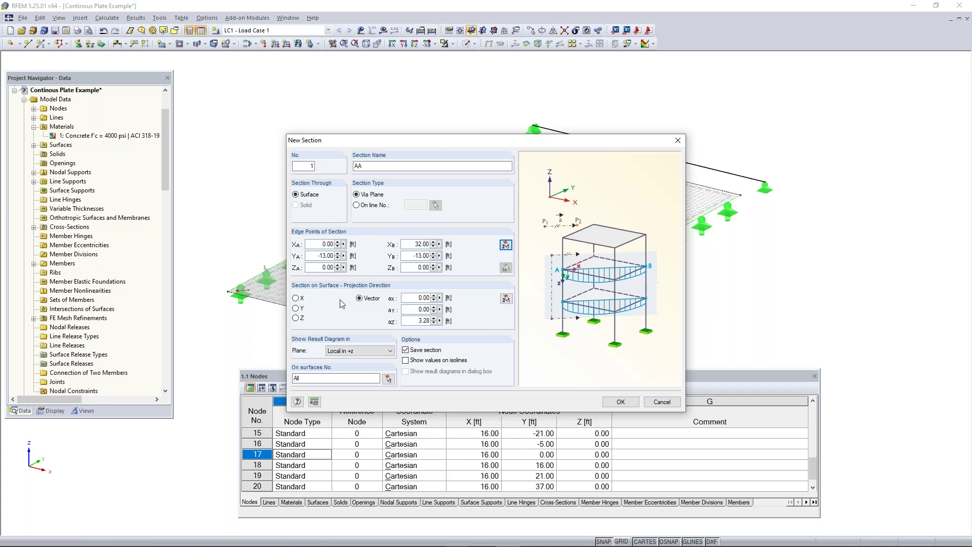
Step: Show the section's result diagram in the Local in +z plane and create section AA
click(356, 353)
click(356, 354)
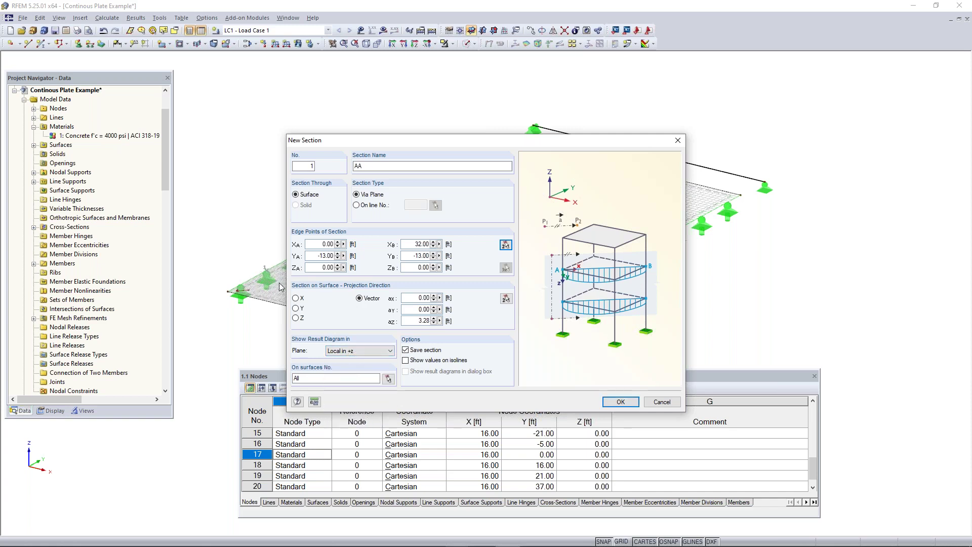
click(373, 352)
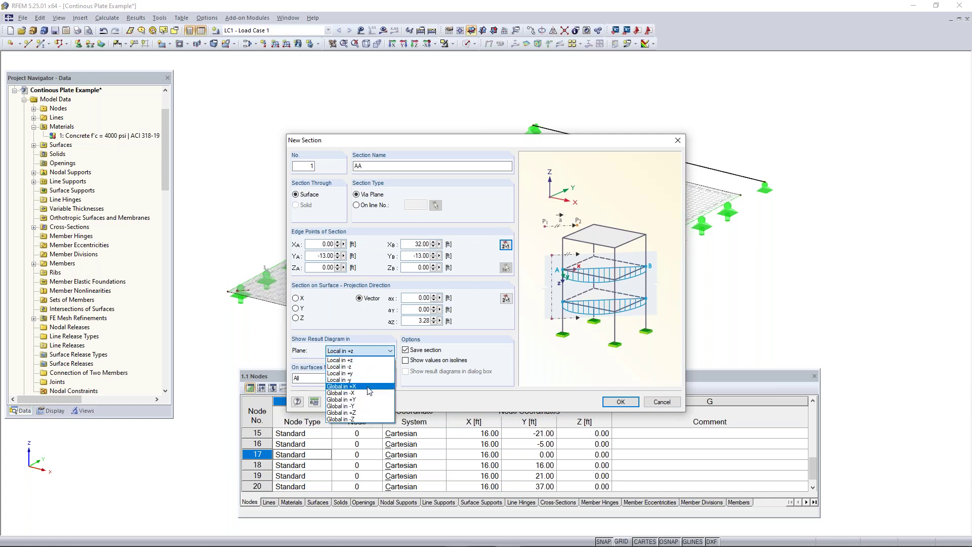
click(362, 360)
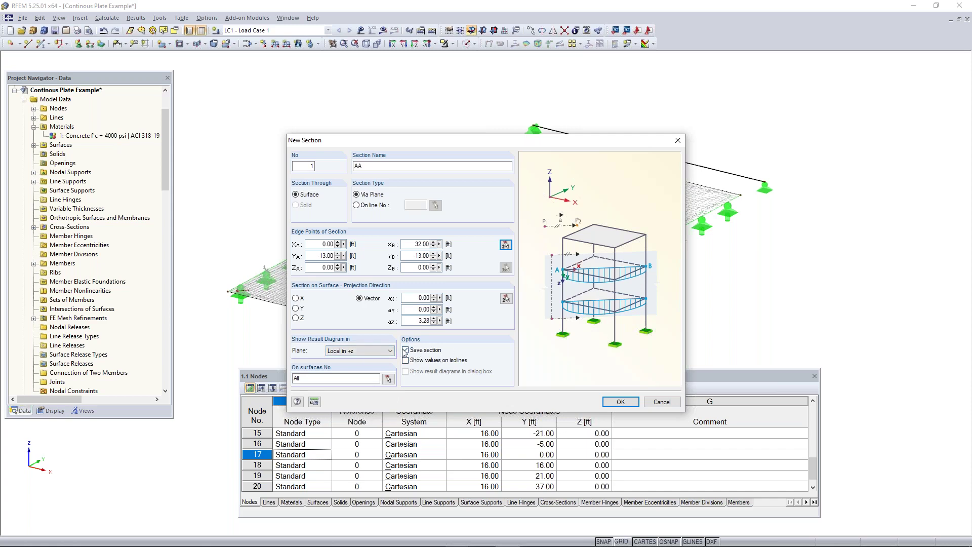
click(620, 402)
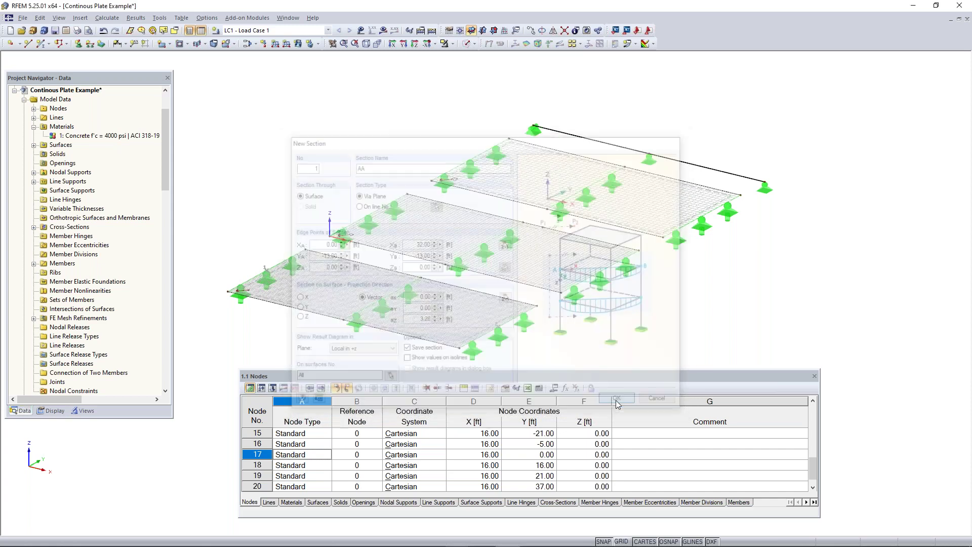
Step: Try to copy section AA from the finest-meshed plate to the middle plate, and undo the change
scroll(310, 175, up, 3)
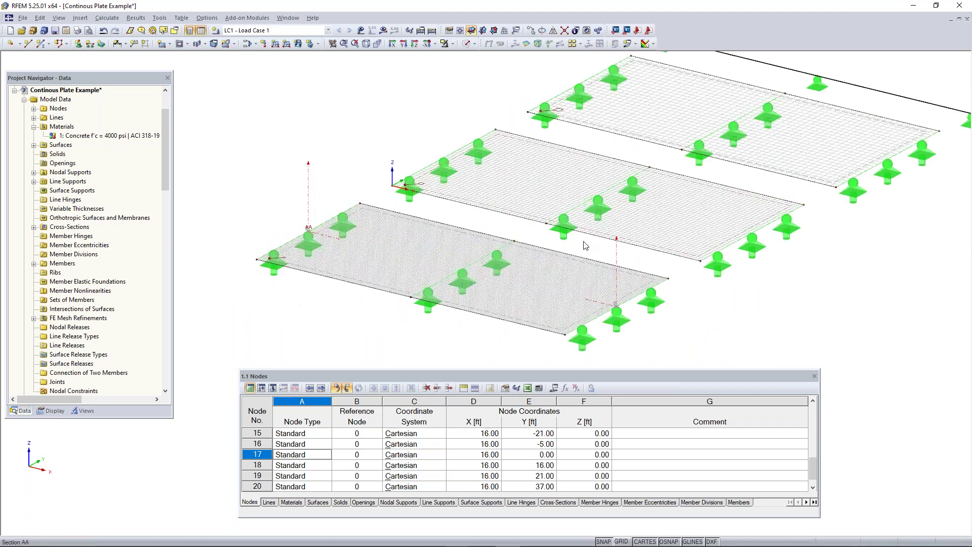
scroll(313, 240, down, 3)
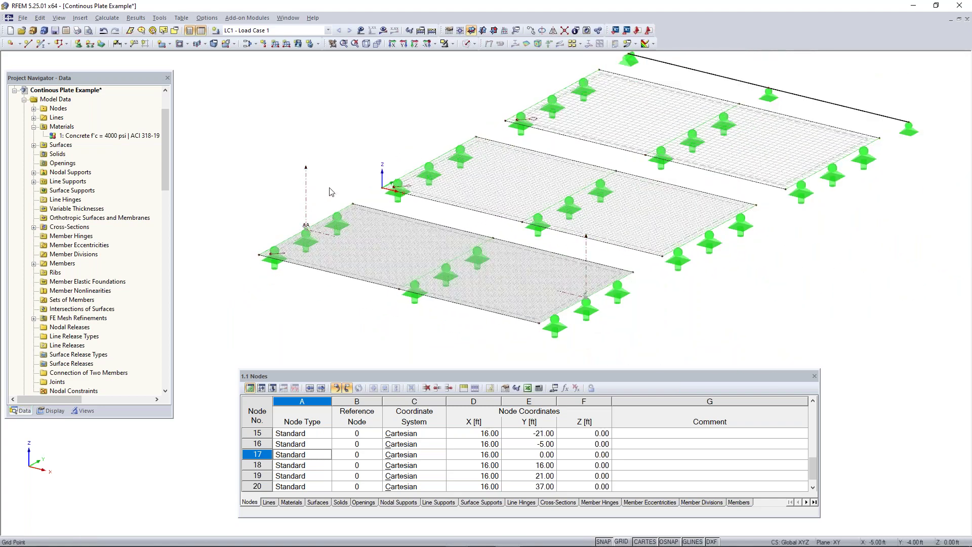
middle_drag(700, 318, 572, 353)
middle_drag(469, 323, 523, 322)
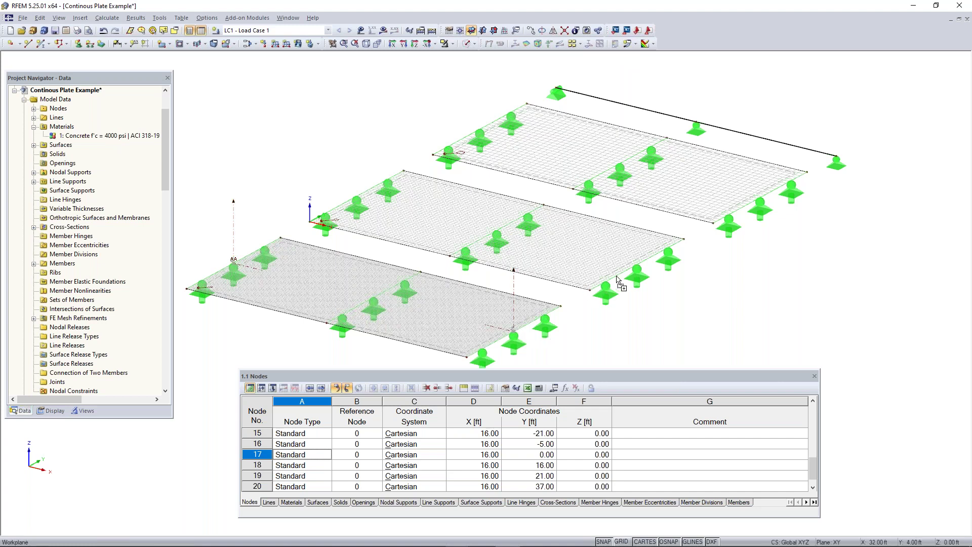
drag(638, 266, 637, 265)
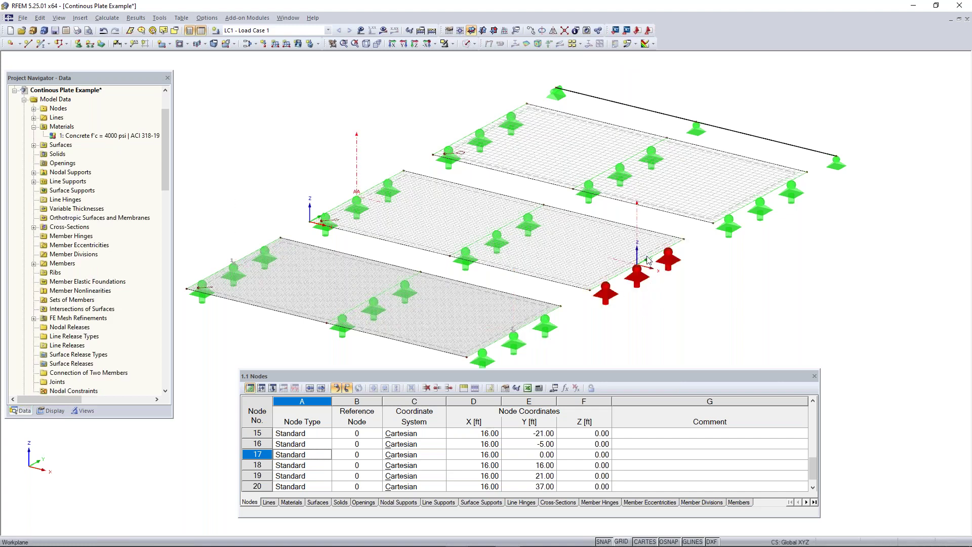
mouse_move(640, 259)
mouse_down()
mouse_move(512, 342)
mouse_move(641, 260)
mouse_up()
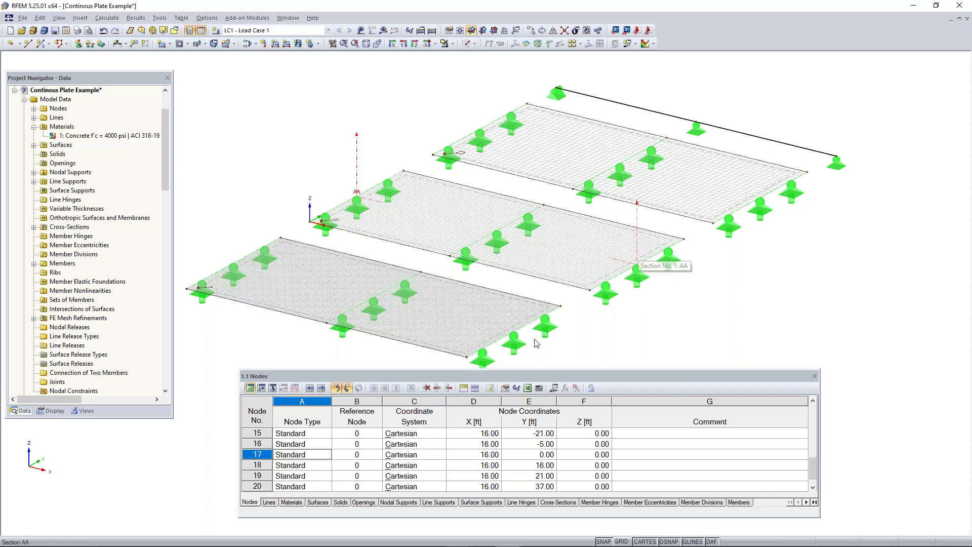
key(ctrl+z)
Step: Try again to copy section AA onto the middle plate, then return it to the finest-meshed plate's midline
middle_drag(599, 348, 610, 329)
scroll(532, 302, up, 2)
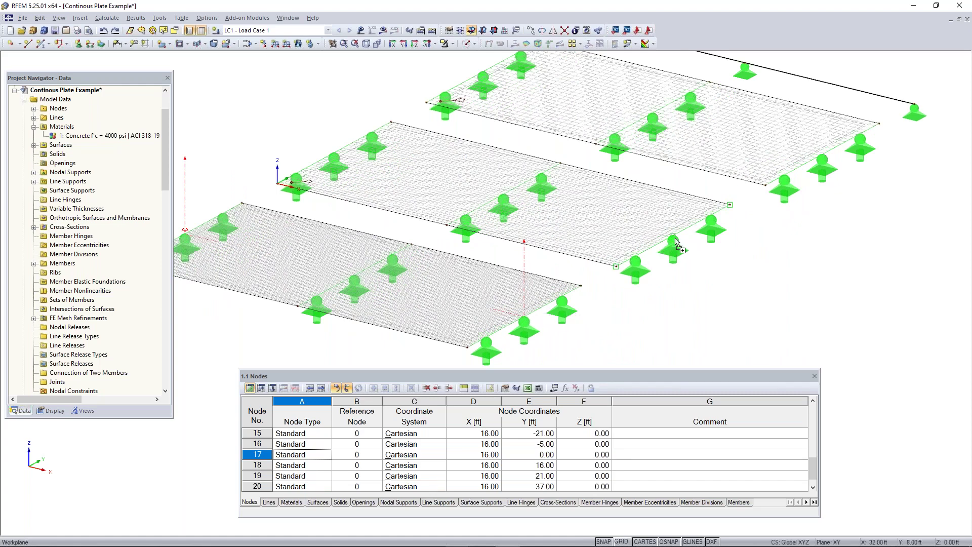
scroll(682, 261, down, 1)
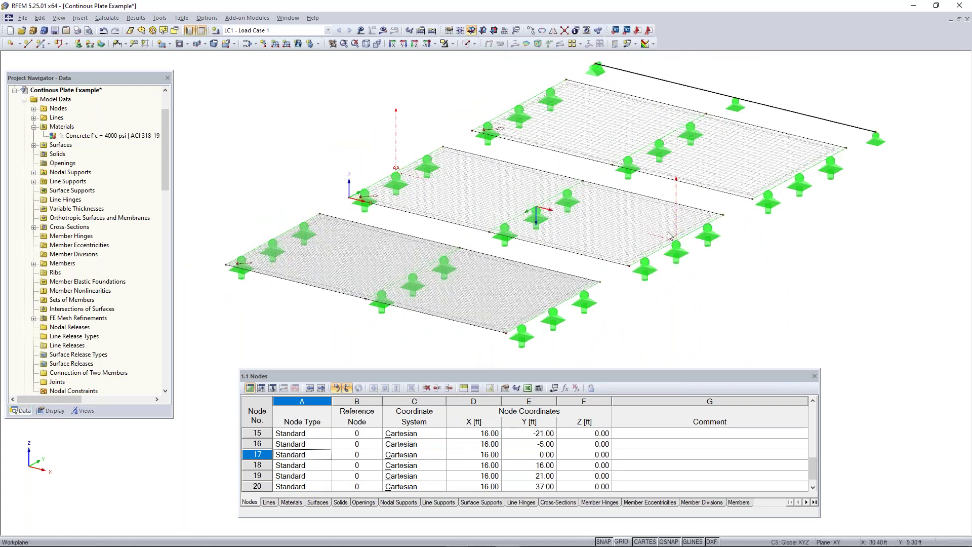
scroll(678, 242, up, 1)
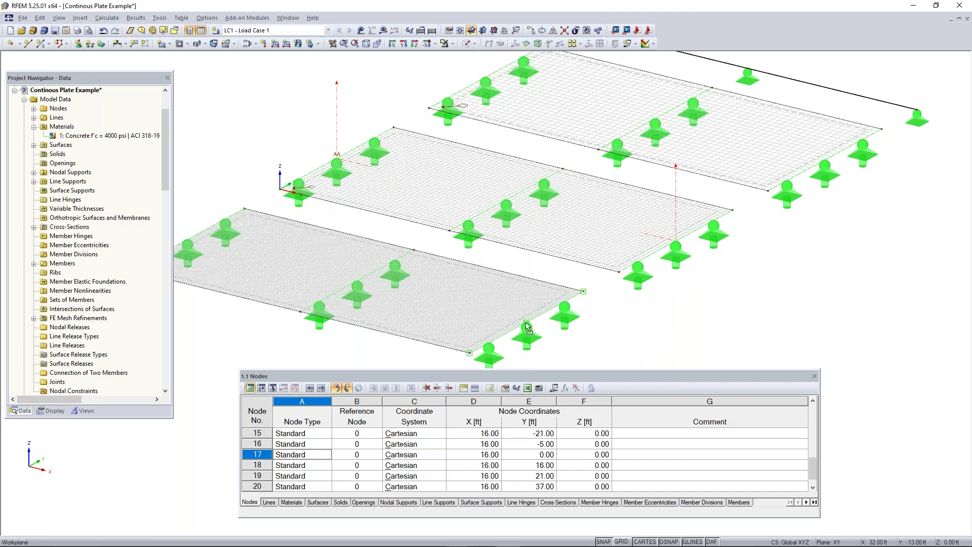
drag(526, 322, 527, 322)
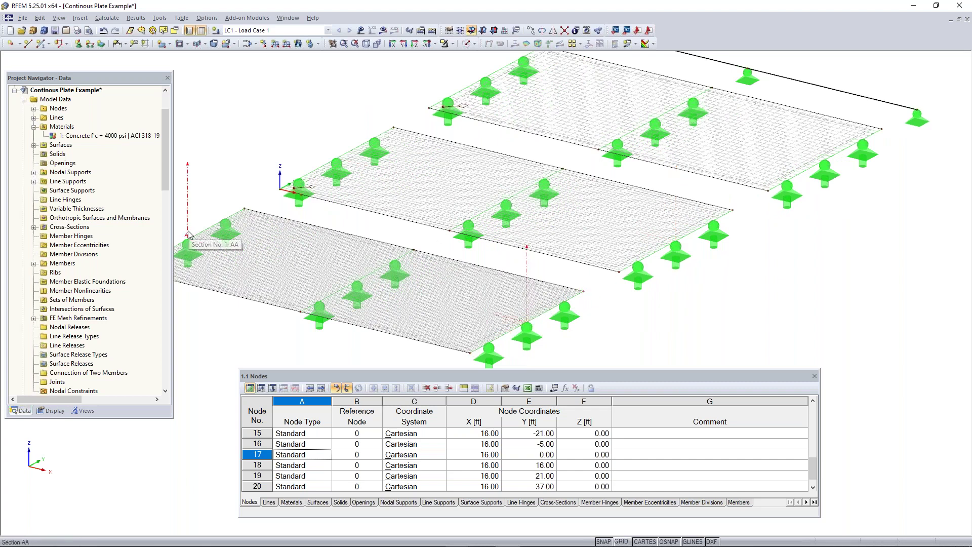
Step: Copy section AA to the midlines of the middle plate and the plate beside the beam
click(336, 167)
click(802, 299)
middle_drag(802, 299, 697, 330)
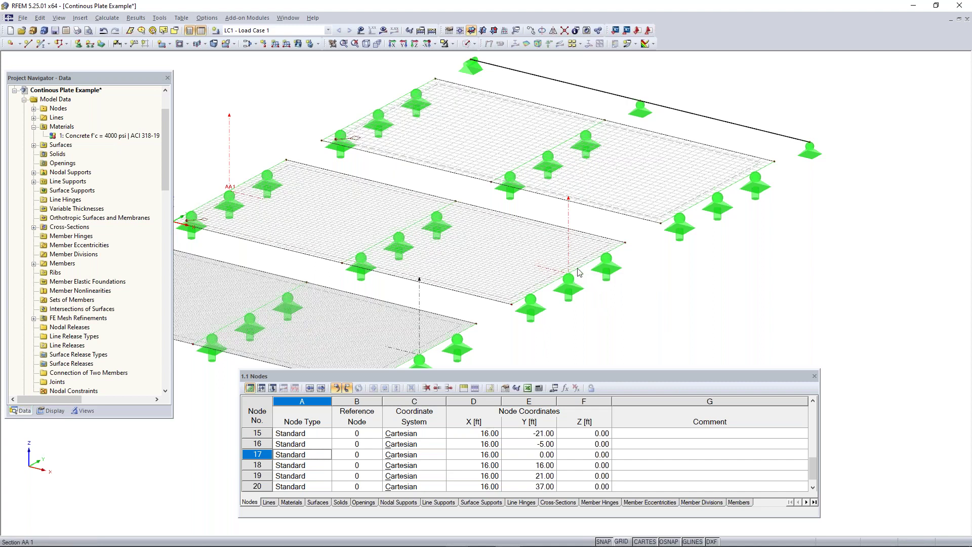
mouse_move(569, 273)
mouse_down()
mouse_move(716, 189)
mouse_move(568, 275)
mouse_up()
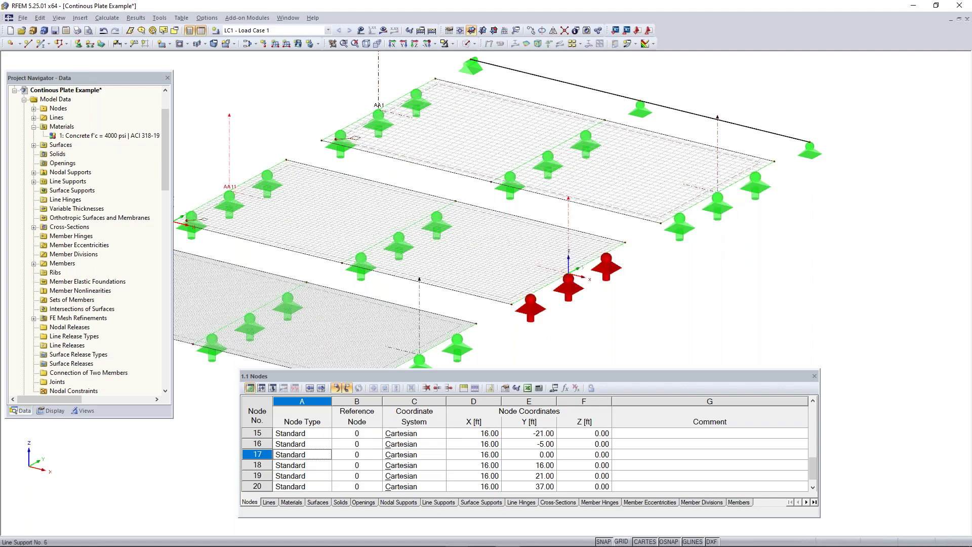
scroll(673, 311, down, 2)
middle_drag(673, 311, 810, 281)
ctrl+middle_drag(815, 243, 547, 324)
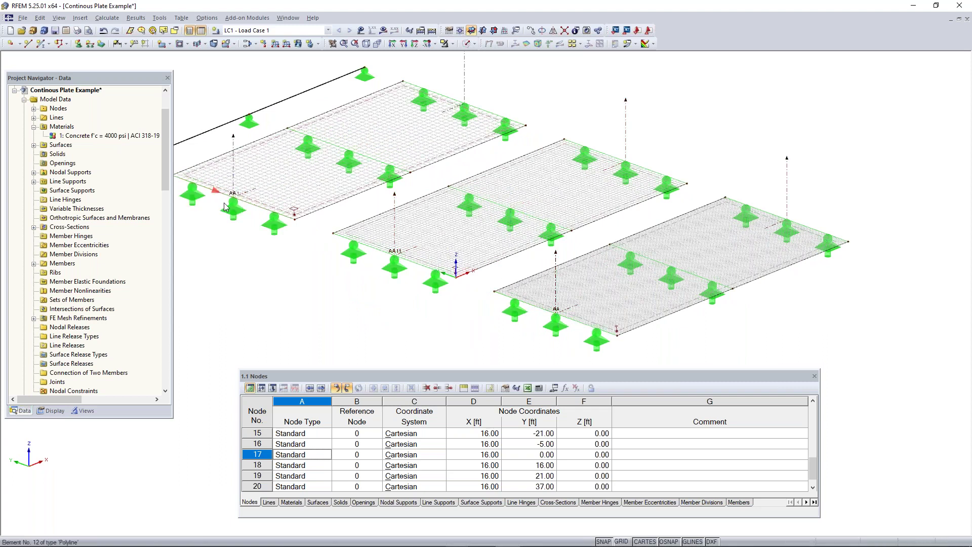
Step: Rename the result section AA 1 as AB
scroll(147, 239, down, 7)
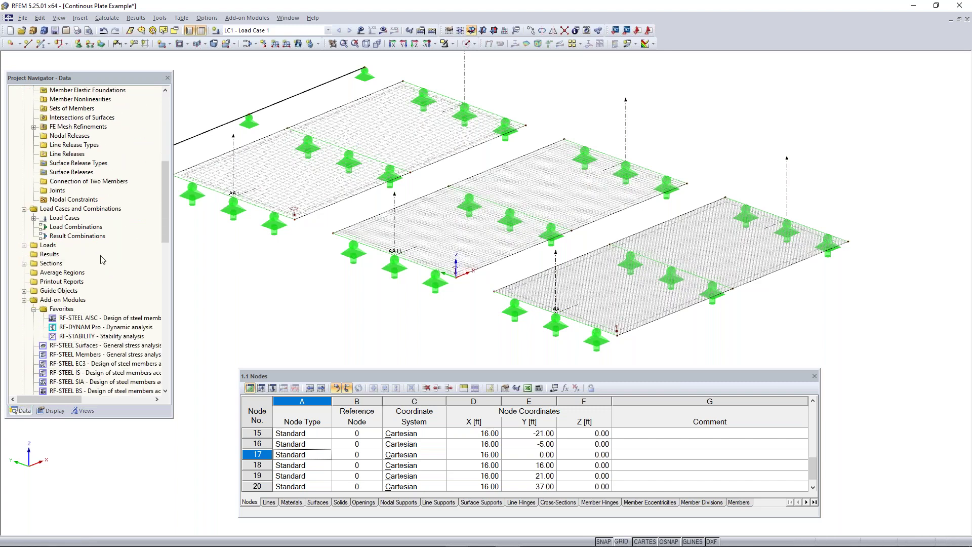
right_click(43, 264)
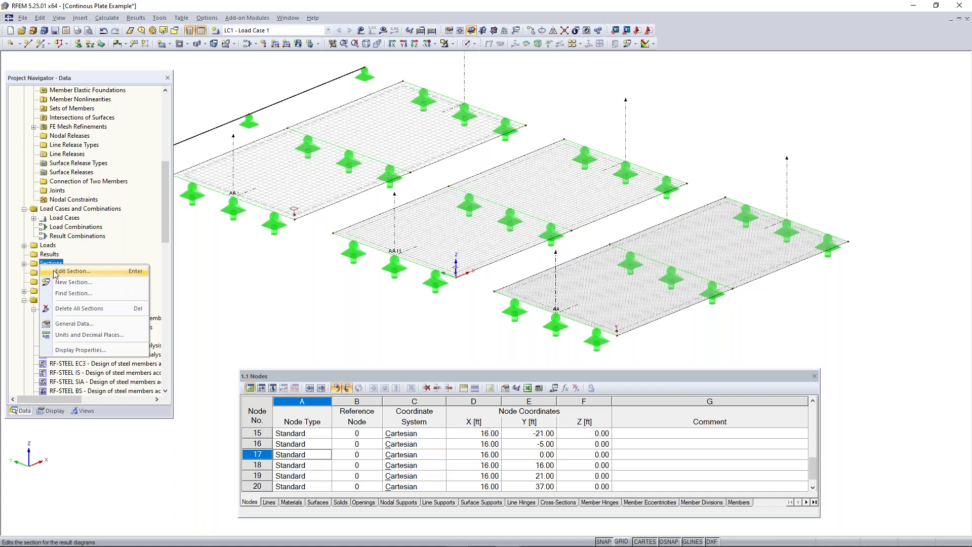
click(119, 255)
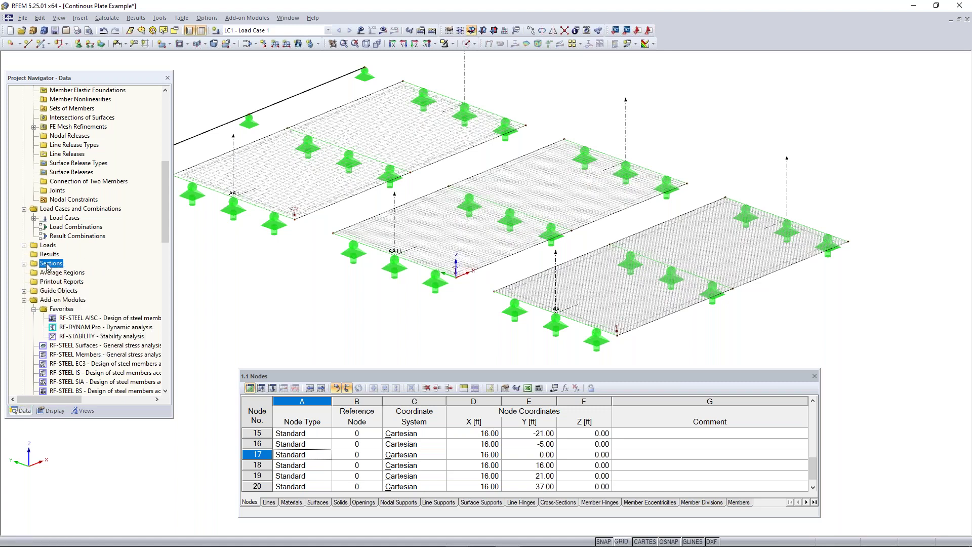
click(24, 264)
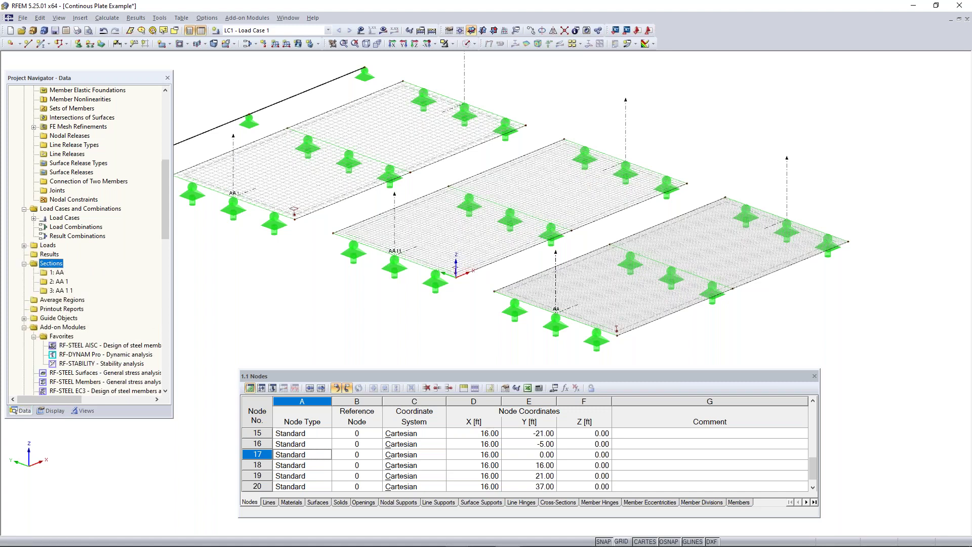
click(59, 281)
click(437, 167)
key(BackSpace)
key(BackSpace)
key(BackSpace)
text(B)
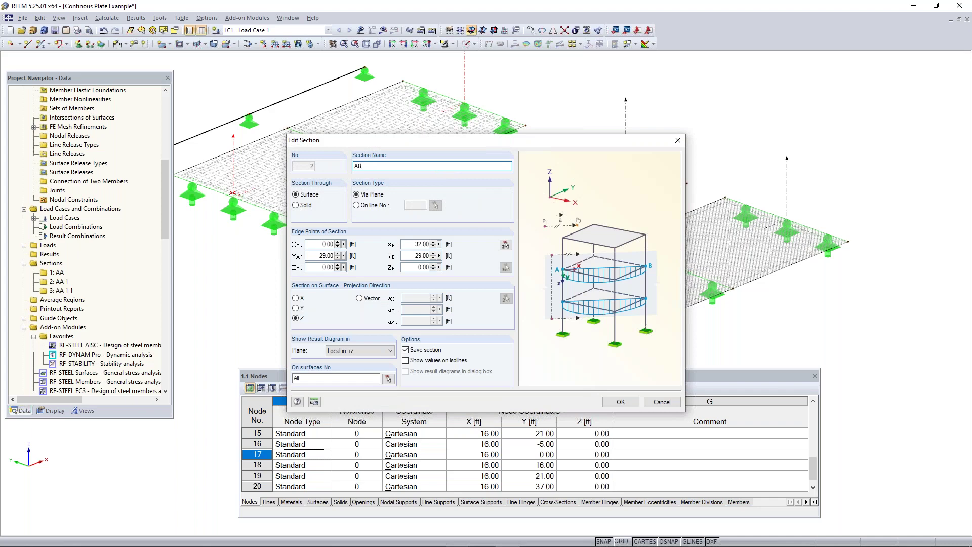
click(626, 401)
Step: Rename the result section AA 1 1 as AC
click(59, 293)
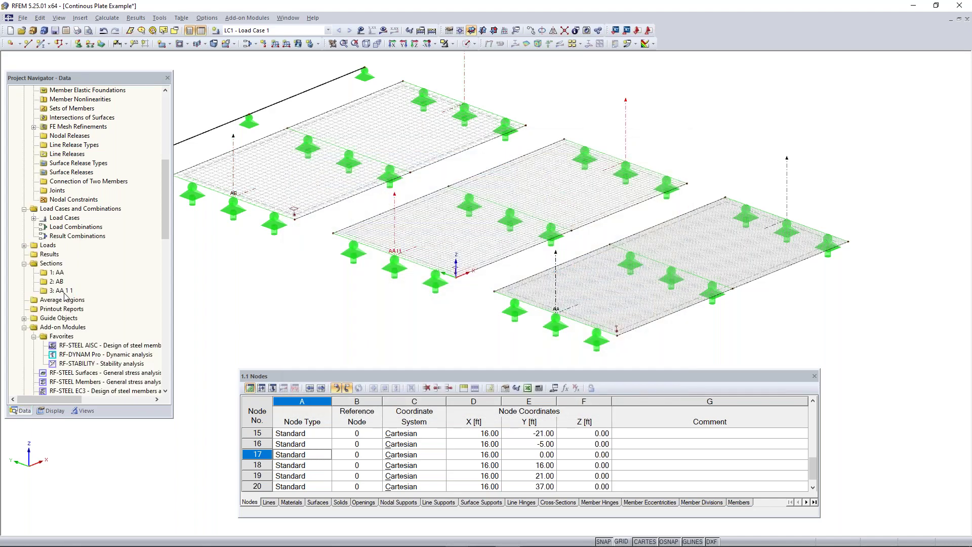
double_click(65, 293)
click(382, 167)
key(BackSpace)
key(BackSpace)
key(BackSpace)
key(BackSpace)
text(C)
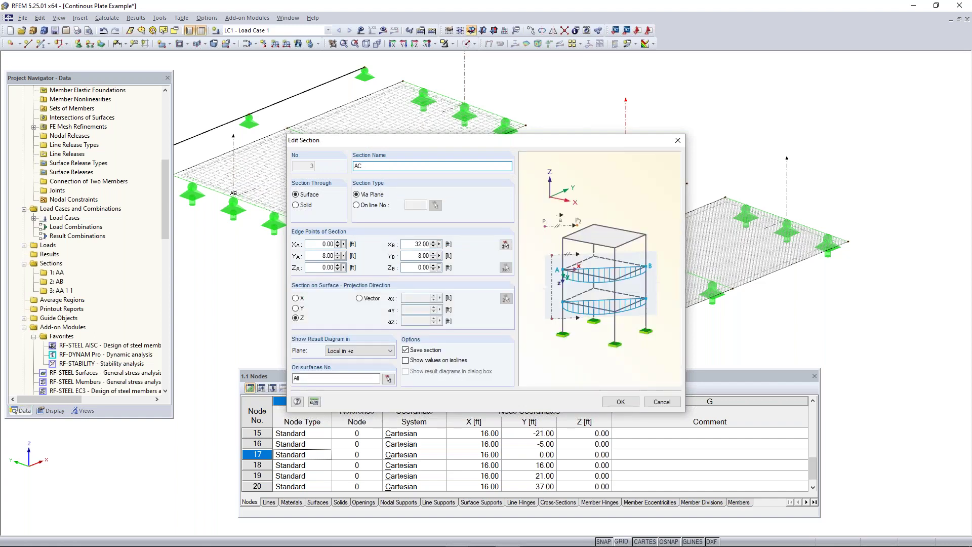
click(621, 402)
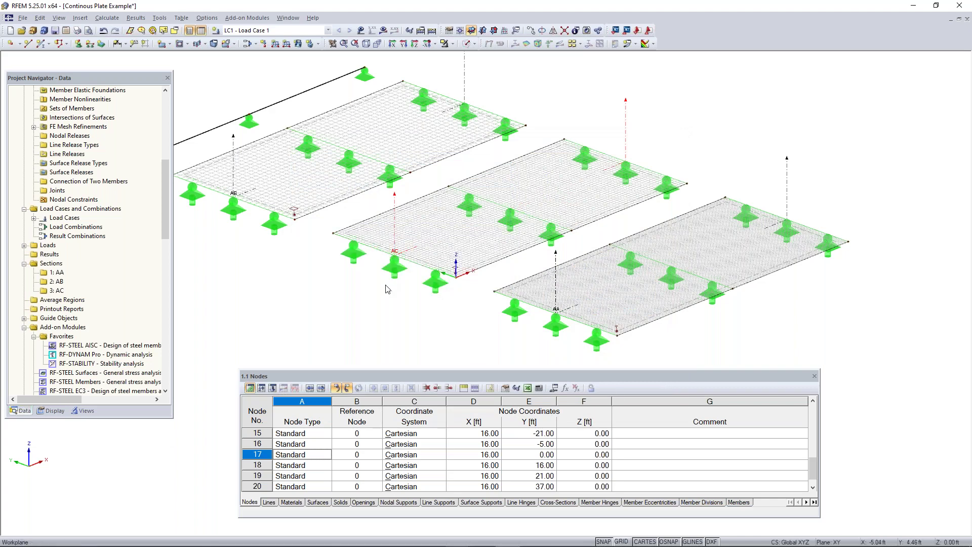
Step: View the model from the opposite side and switch its rendering to the transparent solid model
scroll(394, 286, down, 2)
ctrl+middle_drag(784, 225, 375, 209)
scroll(466, 154, down, 1)
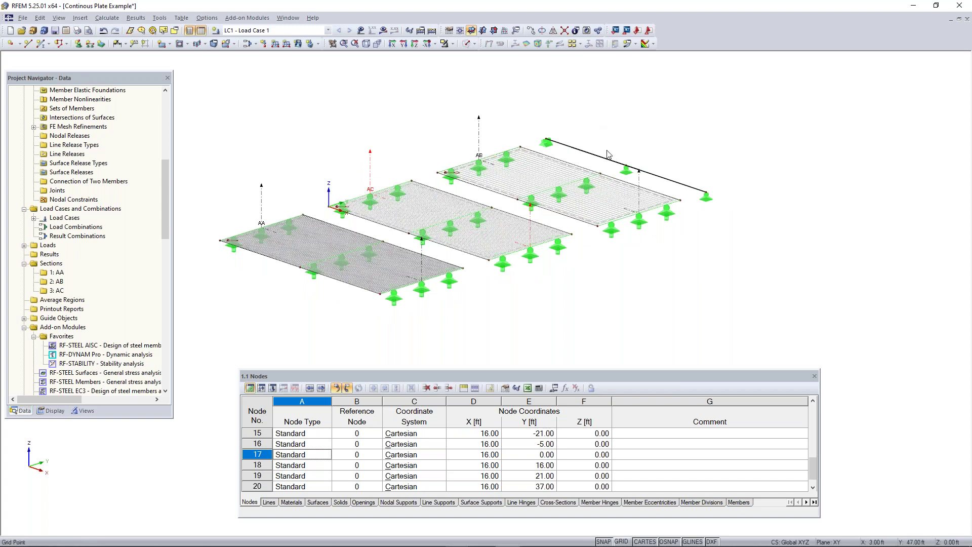
middle_drag(670, 161, 675, 181)
click(466, 43)
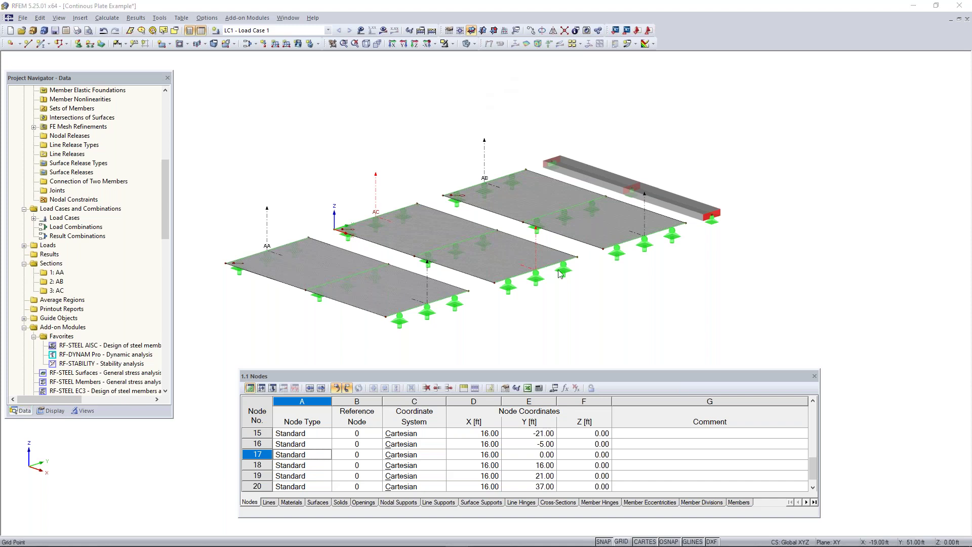
Step: Switch to the PowerPoint slide show, review the Continuous Plate slide, and return to RFEM
key(super)
mouse_move(460, 537)
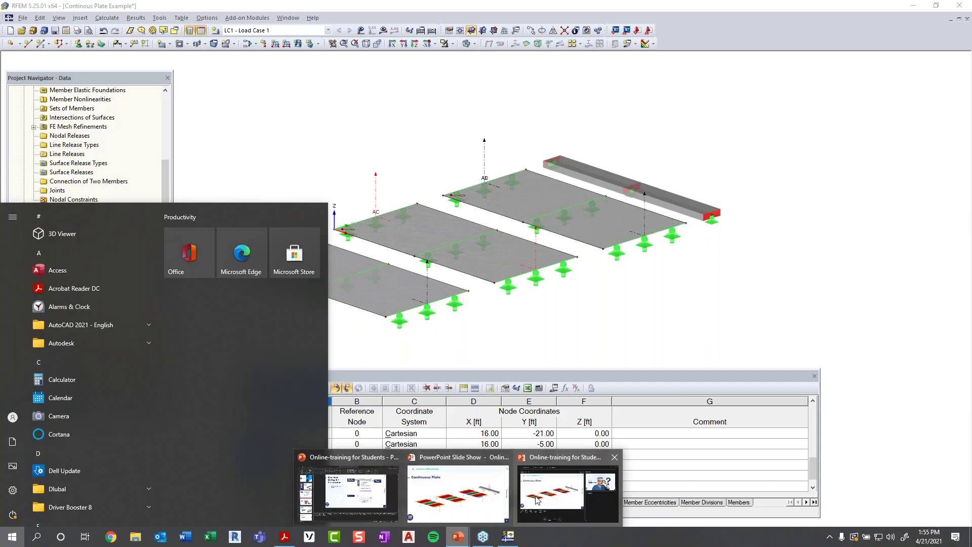
click(540, 500)
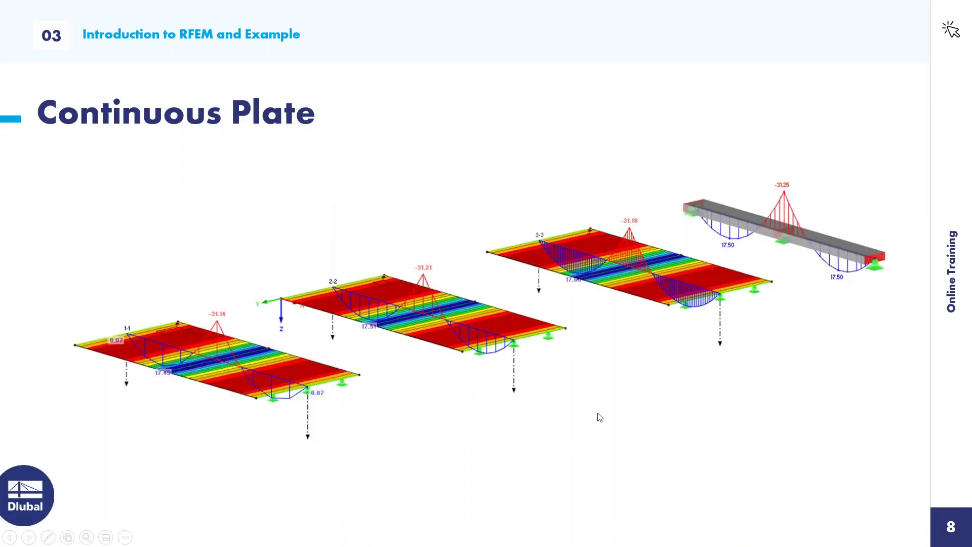
click(597, 413)
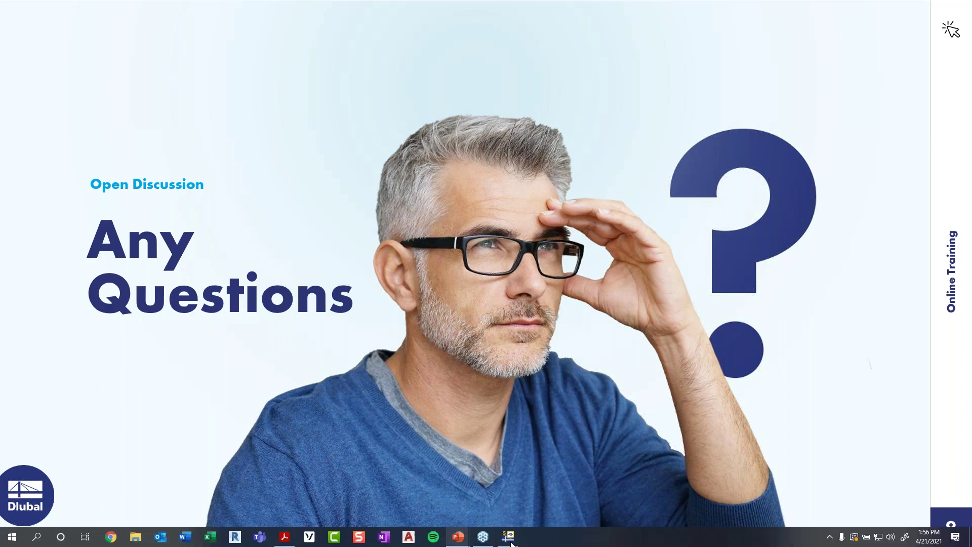
click(509, 537)
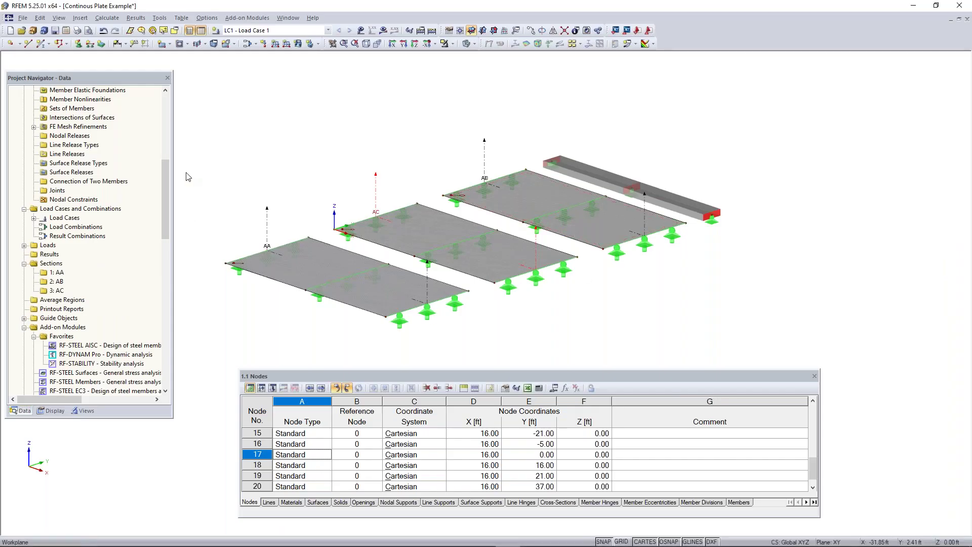
drag(167, 190, 167, 124)
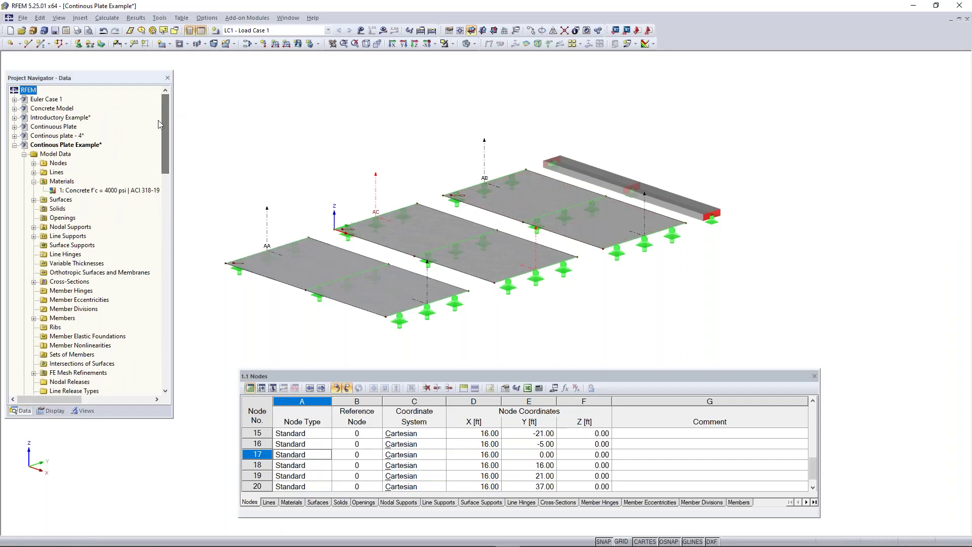
click(10, 32)
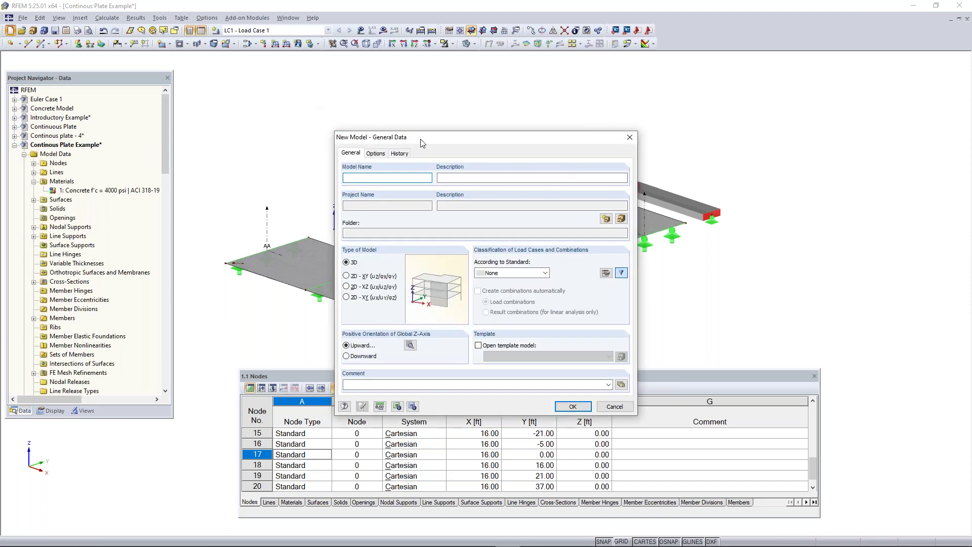
drag(436, 140, 421, 108)
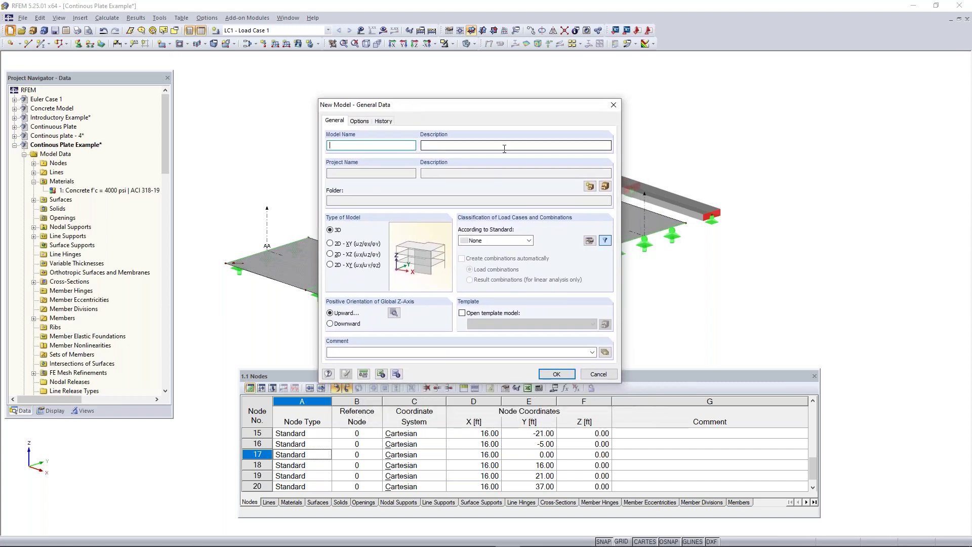
click(515, 242)
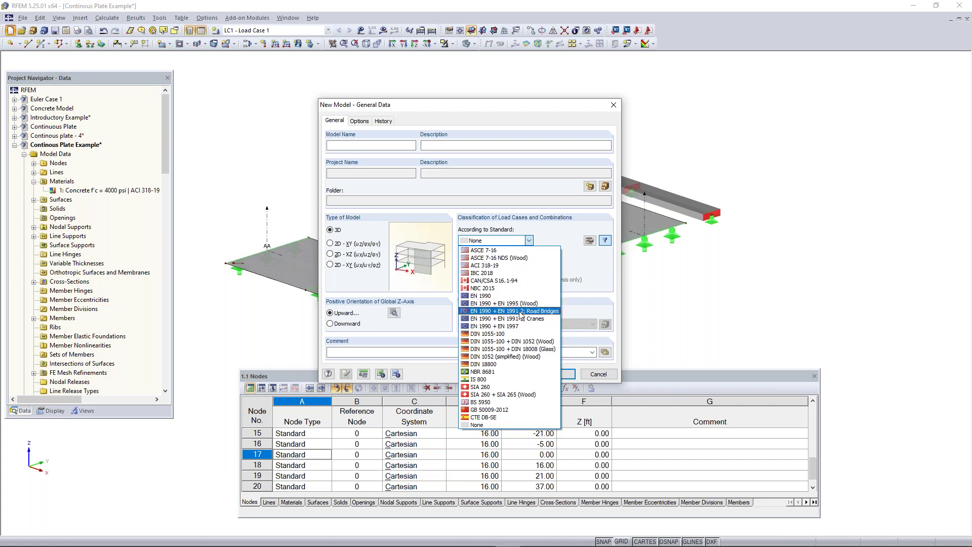
click(507, 250)
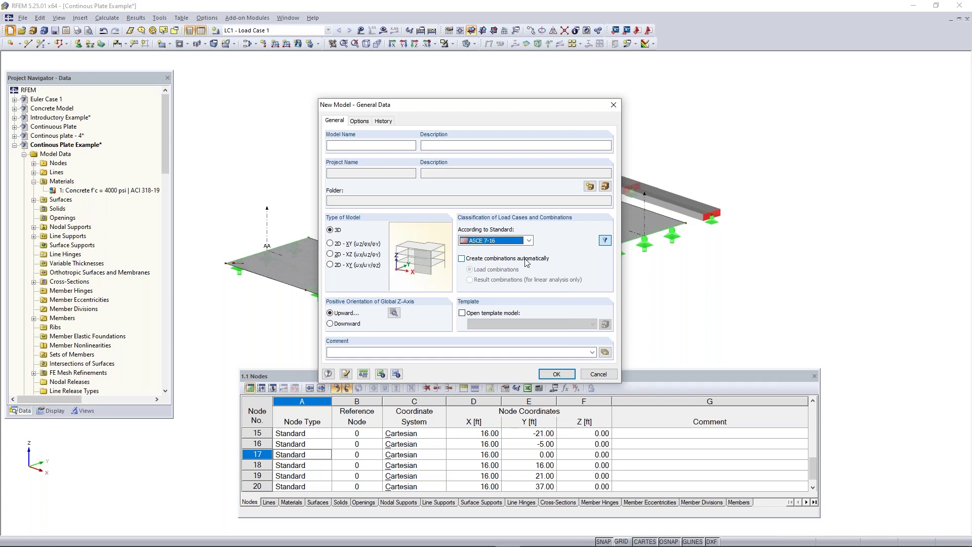
click(613, 106)
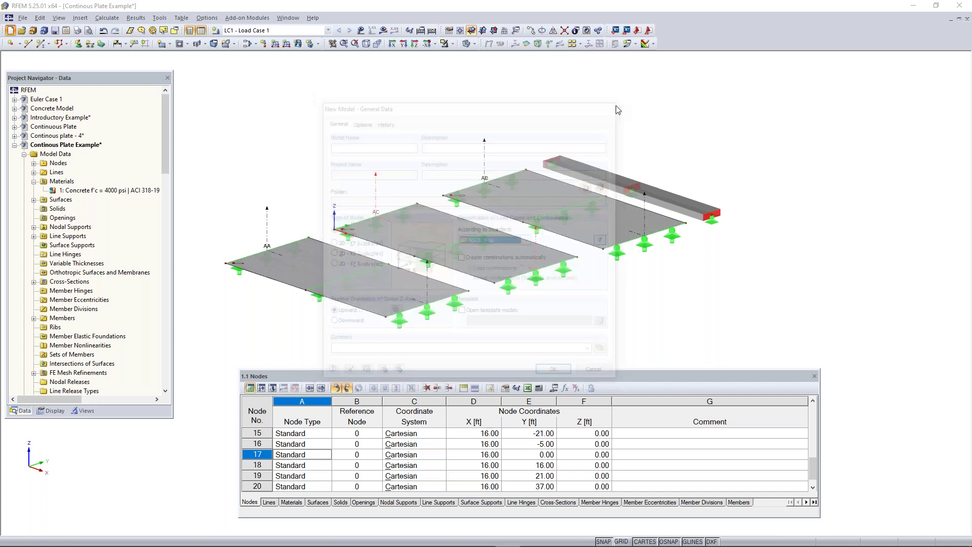
Step: Review the standards offered for classifying load cases and combinations in the general data of the Continous Plate Example model
scroll(77, 161, down, 2)
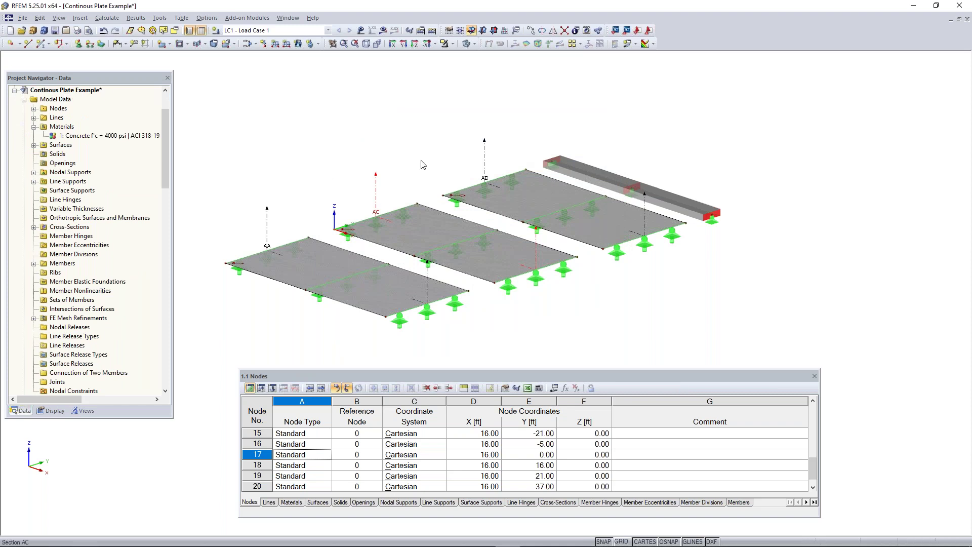
click(71, 91)
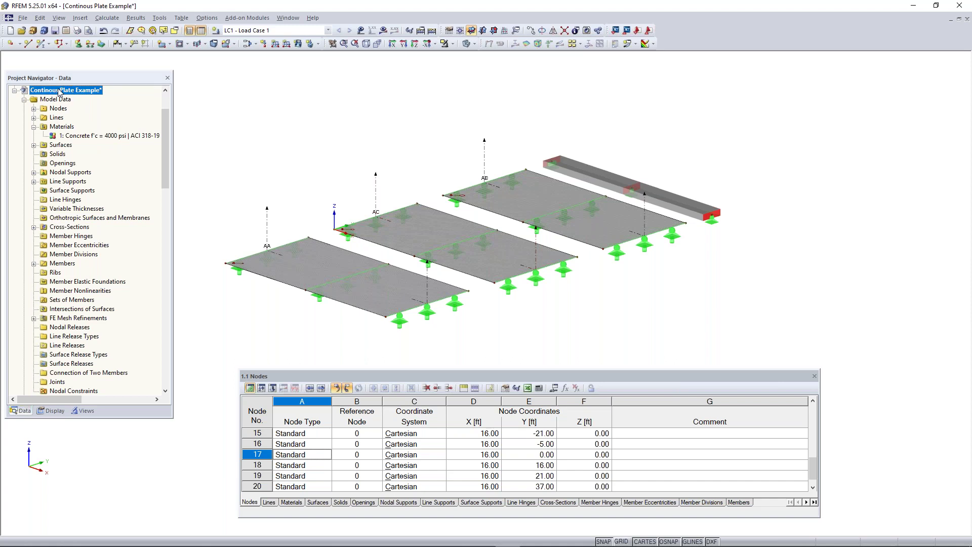
right_click(60, 93)
click(84, 97)
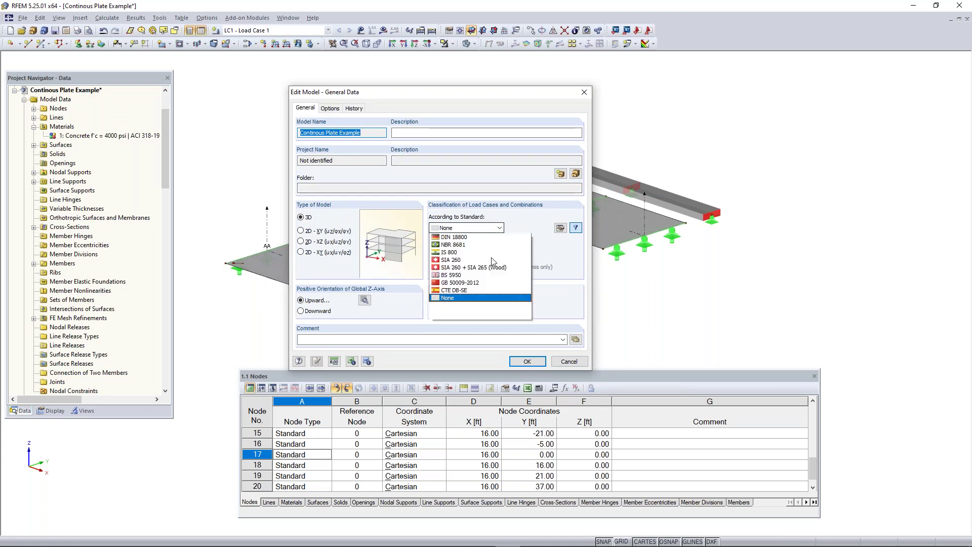
click(477, 229)
click(494, 237)
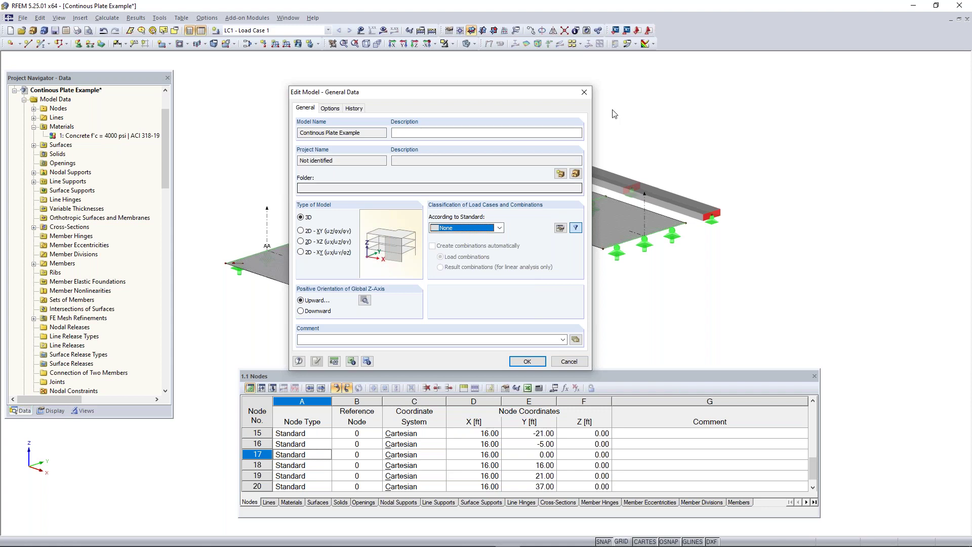
click(584, 94)
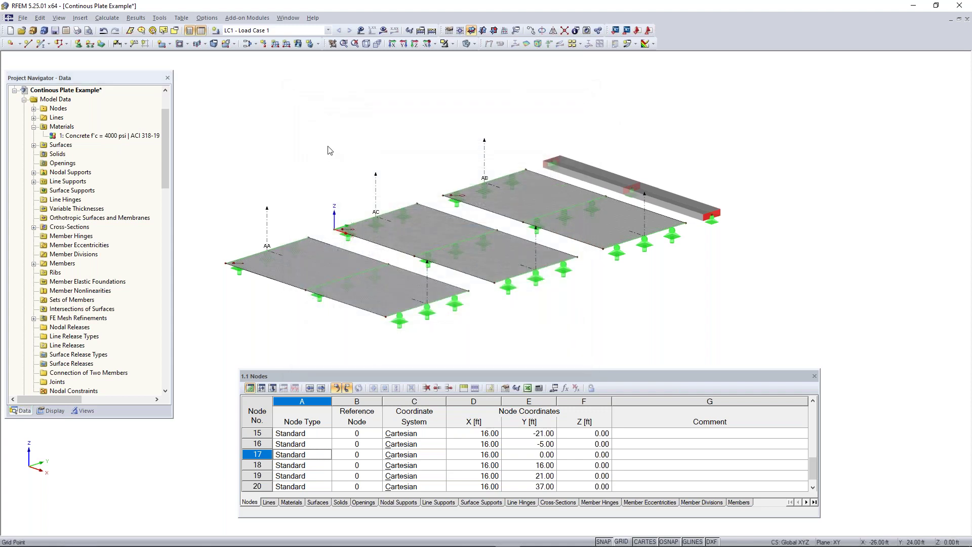
Step: Activate self-weight for Load Case 1 with a factor of -1.000 in the Z direction
click(249, 47)
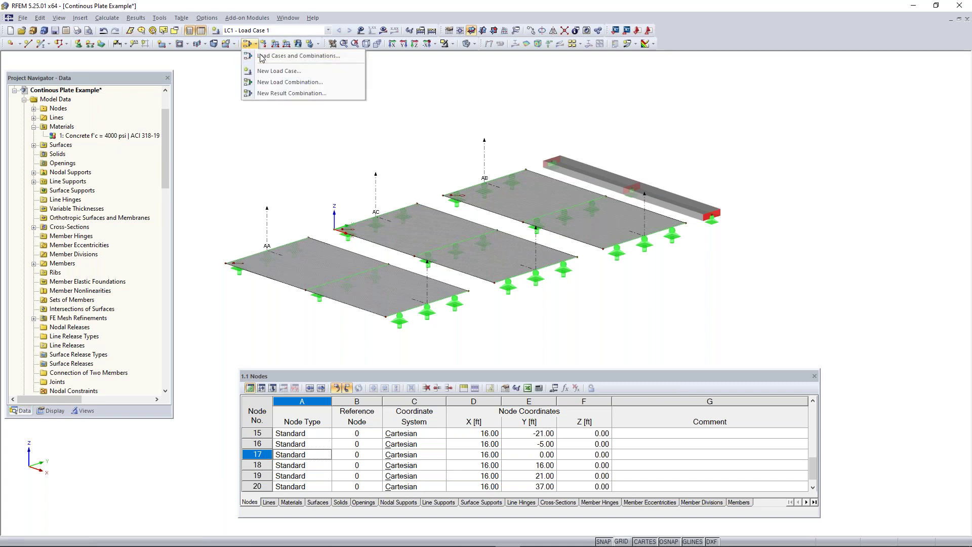
click(264, 57)
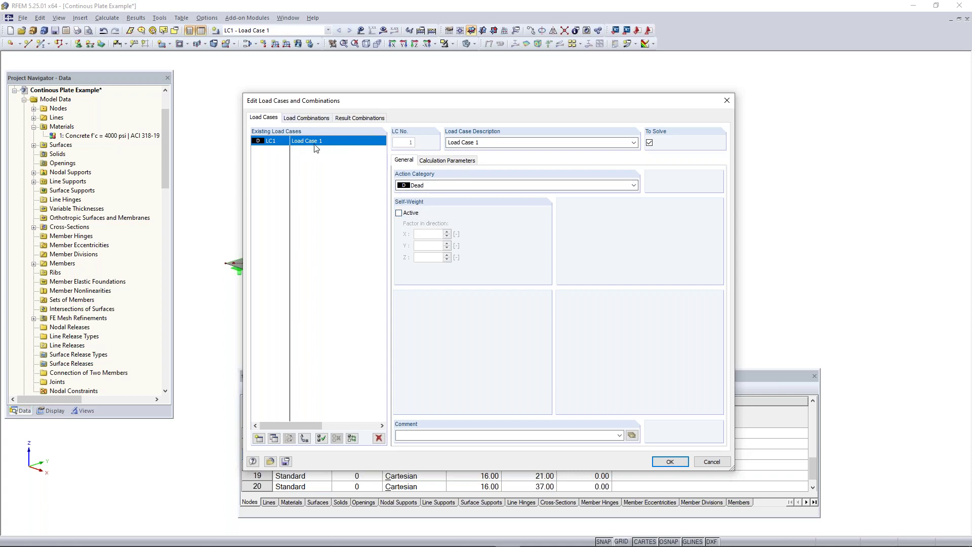
click(399, 213)
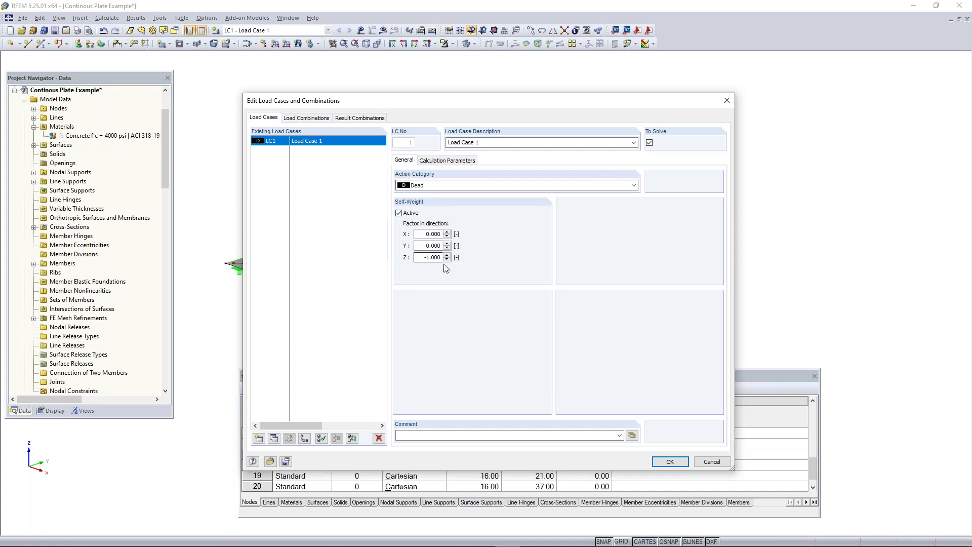
click(399, 213)
click(399, 213)
click(669, 461)
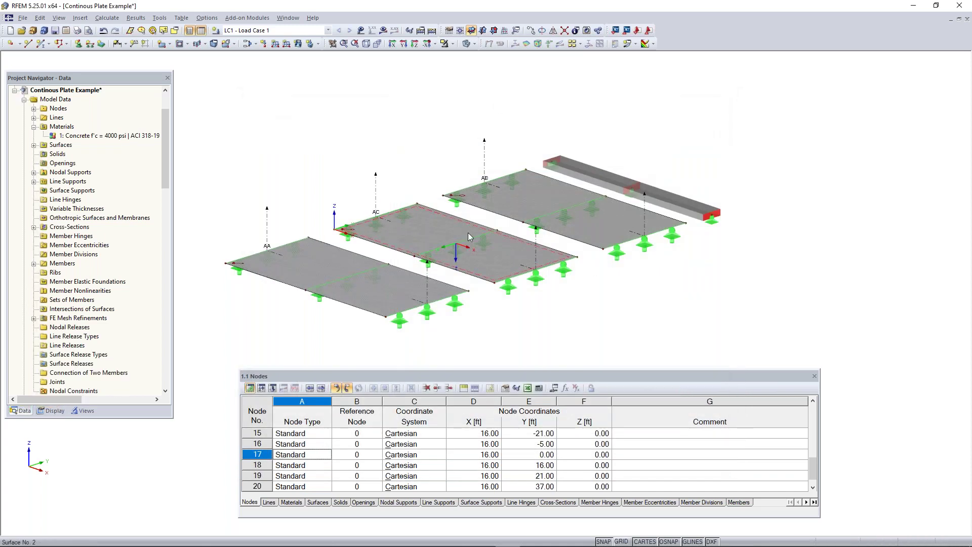
Step: Turn on the display of Load Case 1's loads in the model, including the self-weight
click(51, 411)
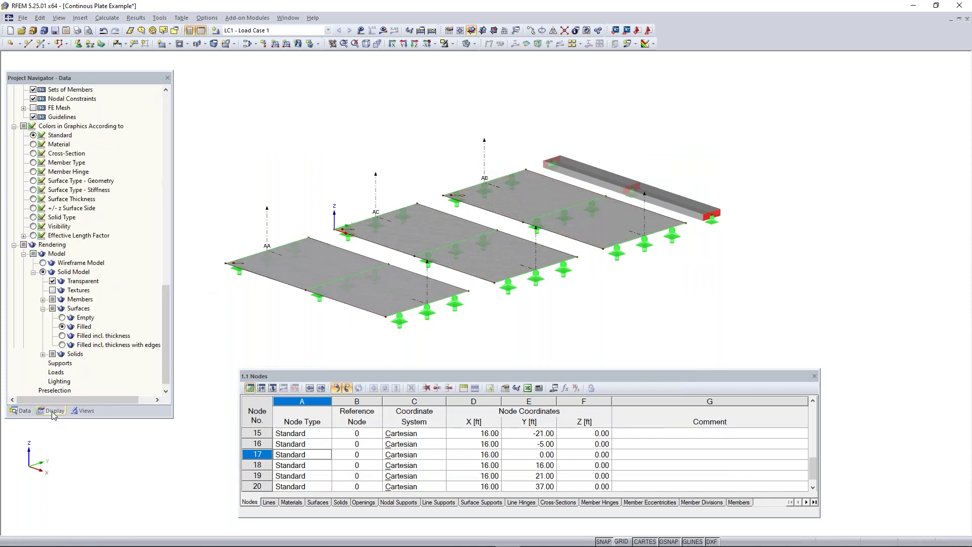
drag(166, 334, 171, 145)
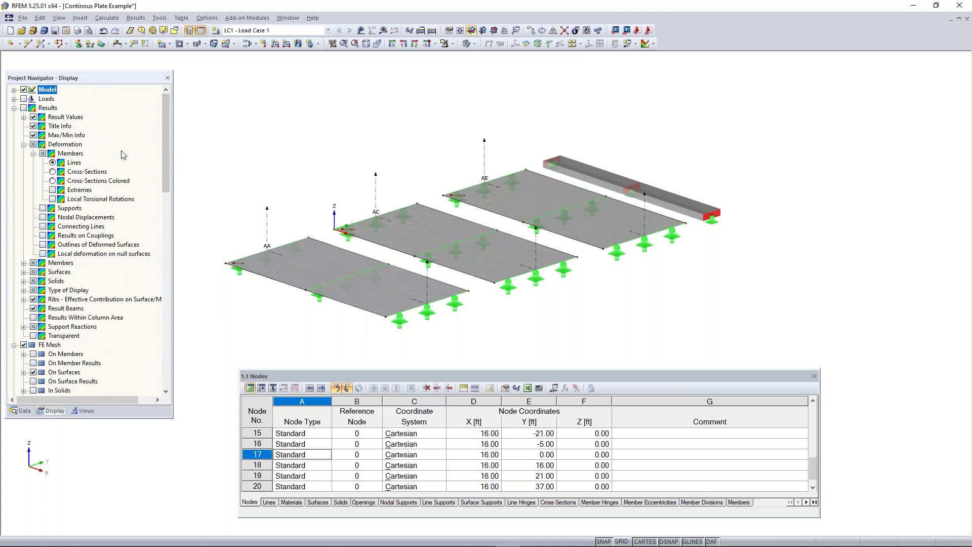
scroll(121, 152, down, 5)
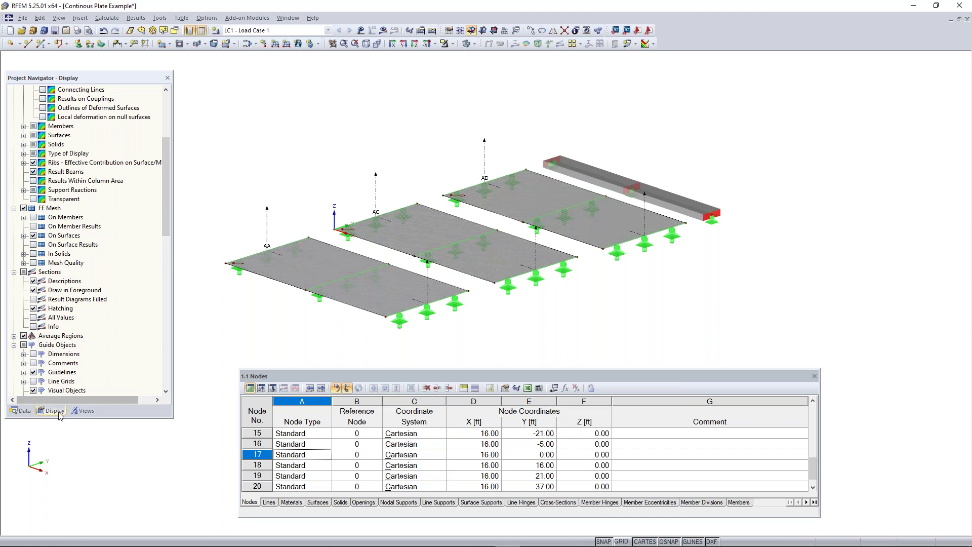
scroll(68, 367, down, 3)
scroll(70, 365, up, 4)
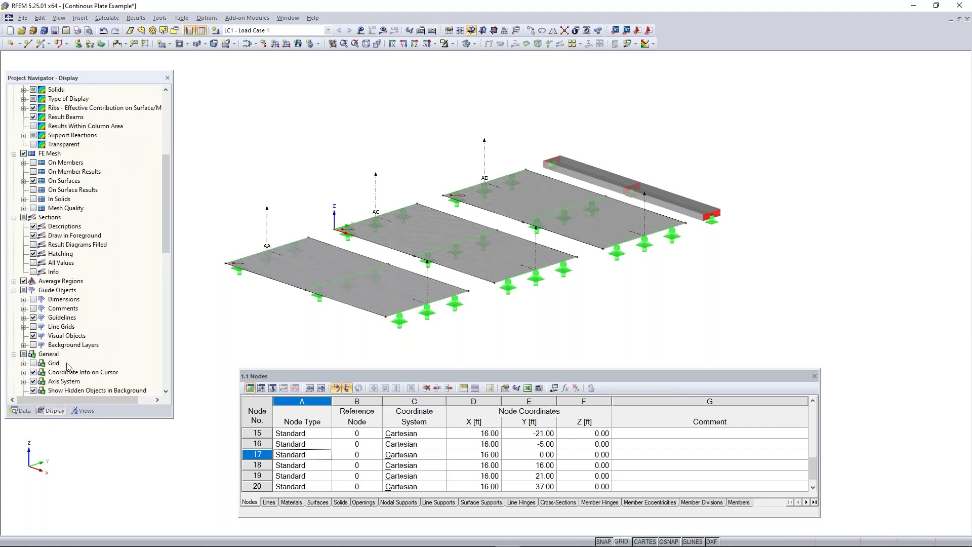
scroll(81, 345, up, 4)
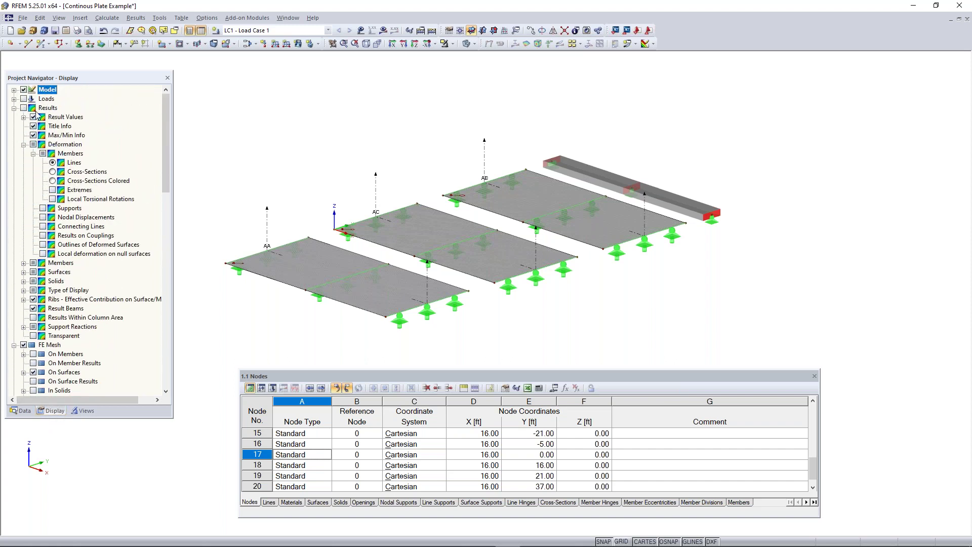
click(14, 98)
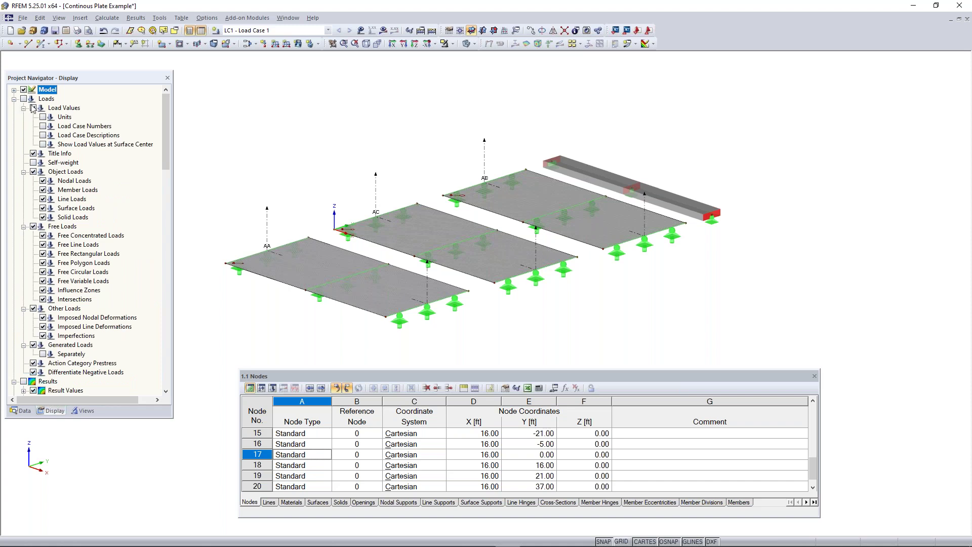
click(24, 98)
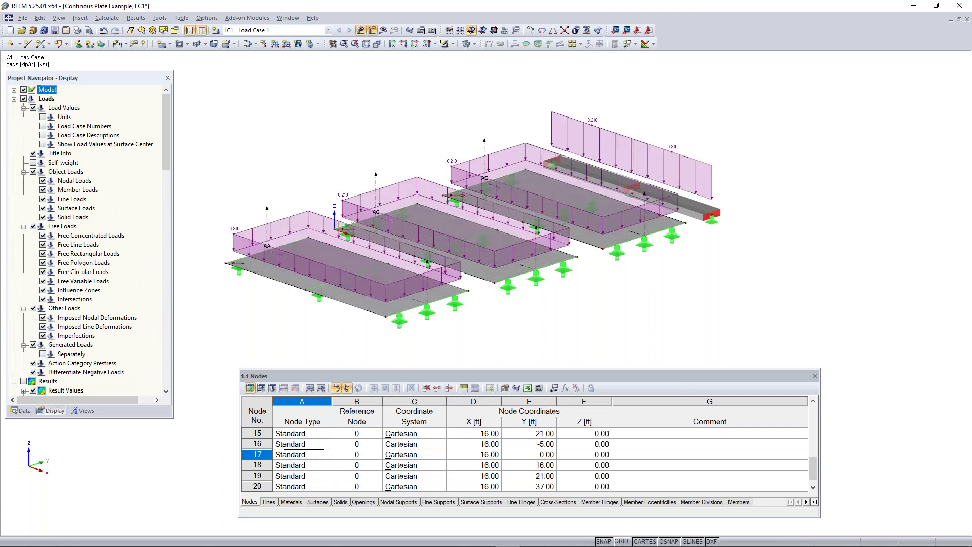
click(23, 98)
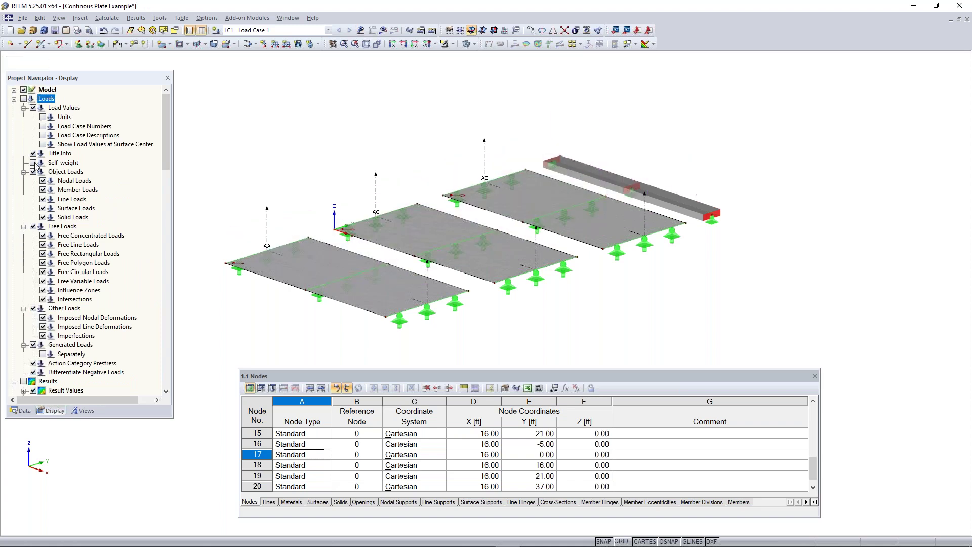
click(23, 98)
click(33, 162)
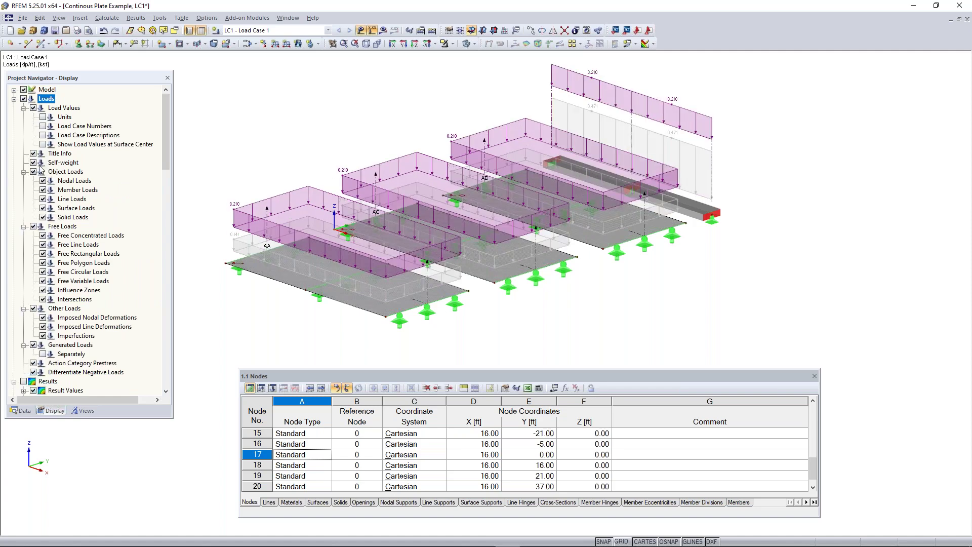
Step: Inspect the applied loads and self-weight from the side, and hide the self-weight and all loads
ctrl+middle_drag(753, 240, 653, 154)
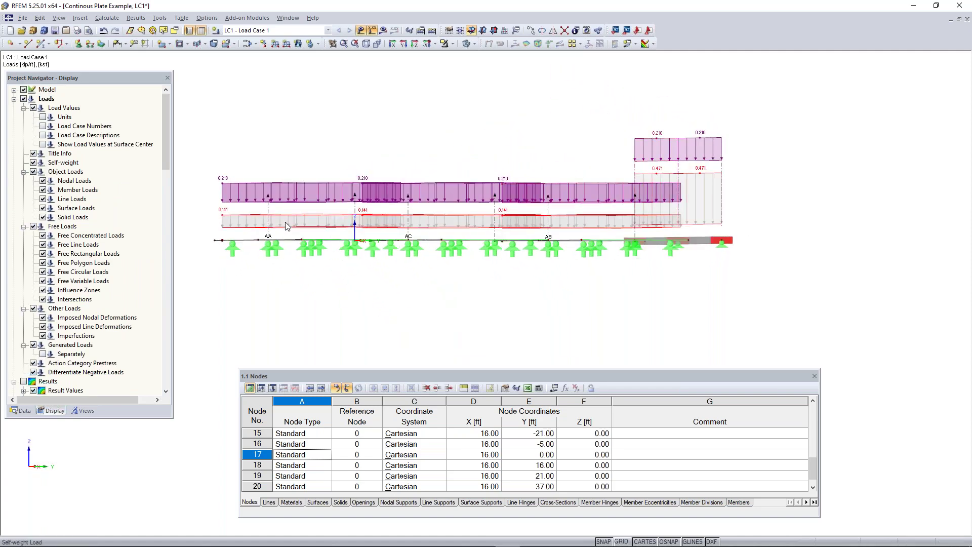
ctrl+middle_drag(430, 212, 468, 187)
right_click(468, 186)
click(169, 134)
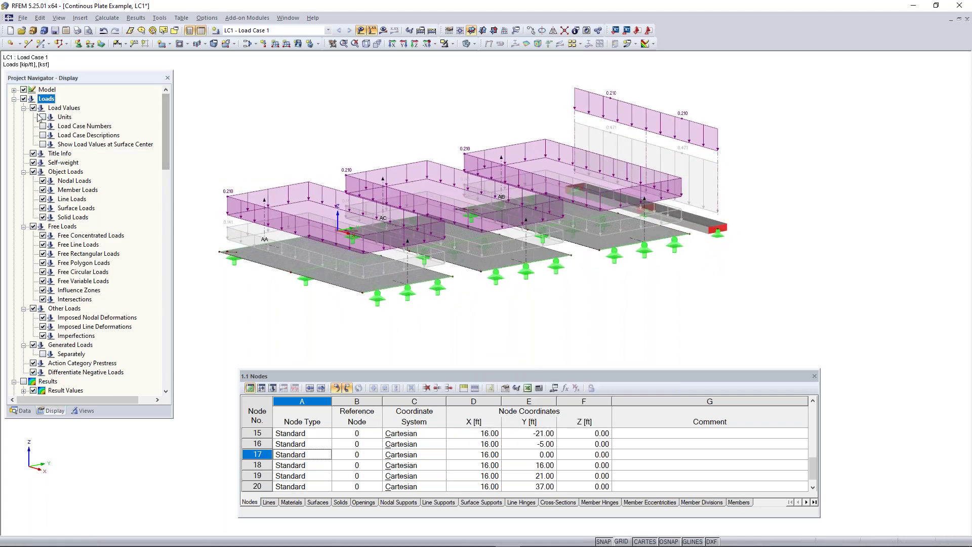
click(34, 162)
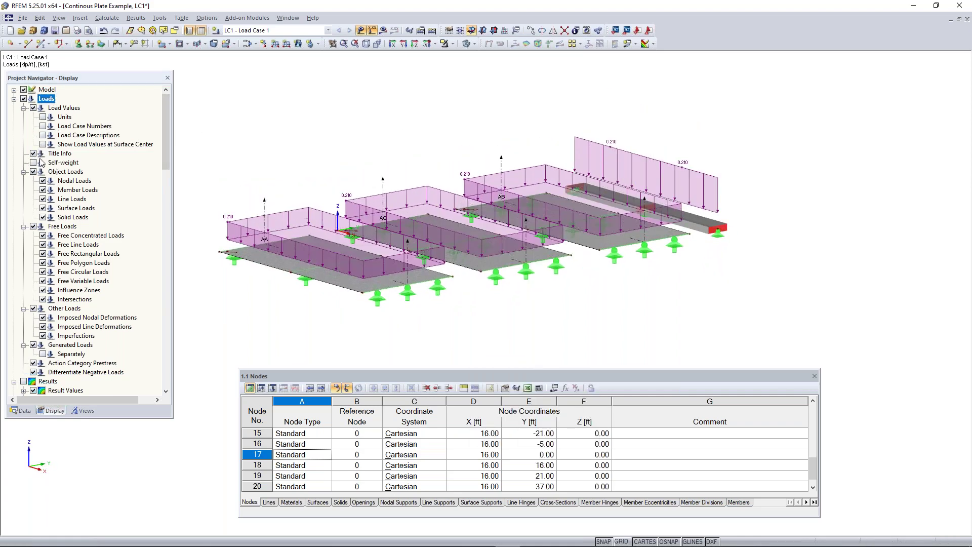
click(14, 99)
click(23, 98)
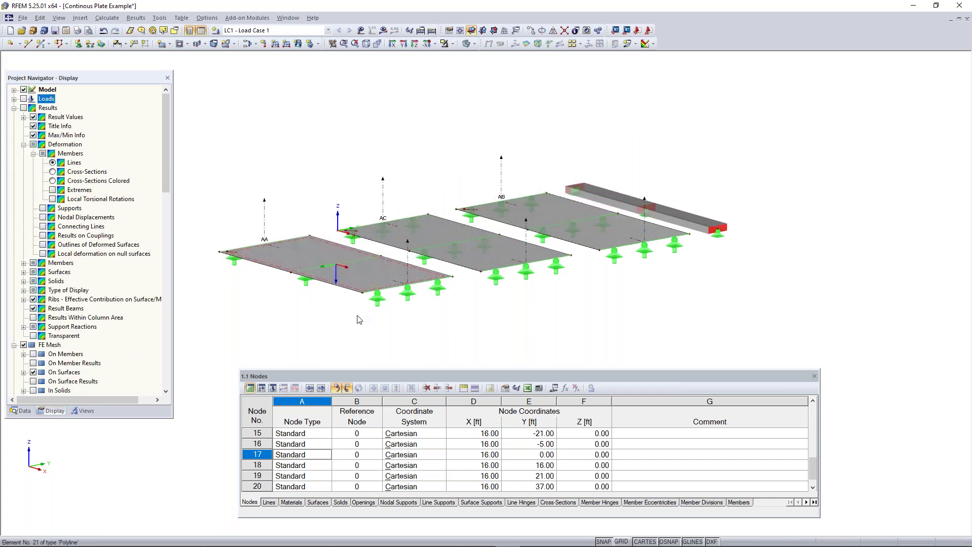
Step: Switch to the PowerPoint slide show and advance from the Any Questions slide to the Coffee Break slide
key(super)
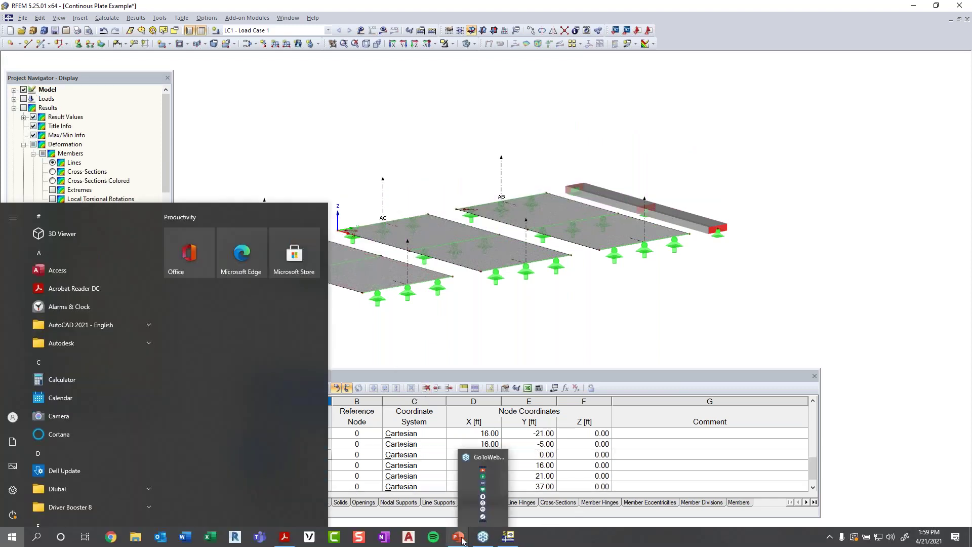
click(463, 539)
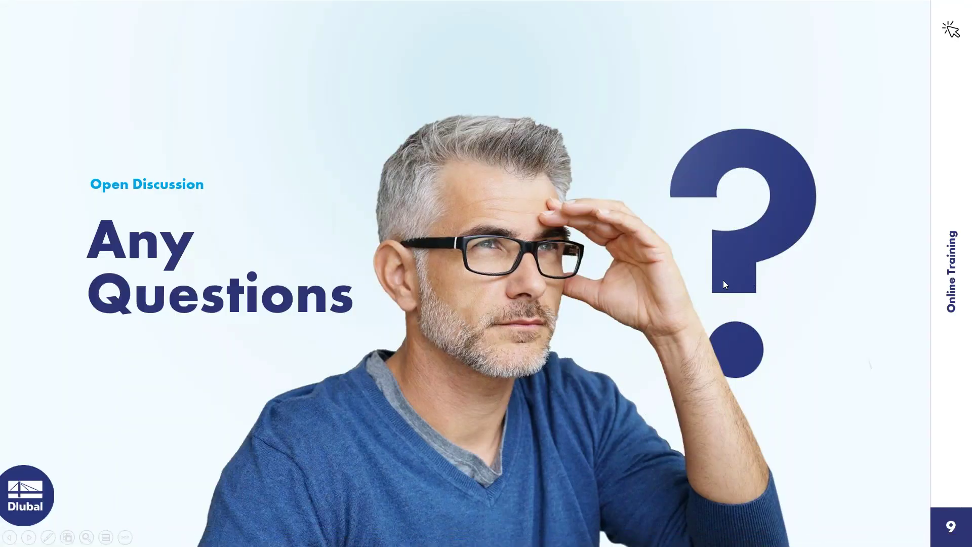
click(754, 280)
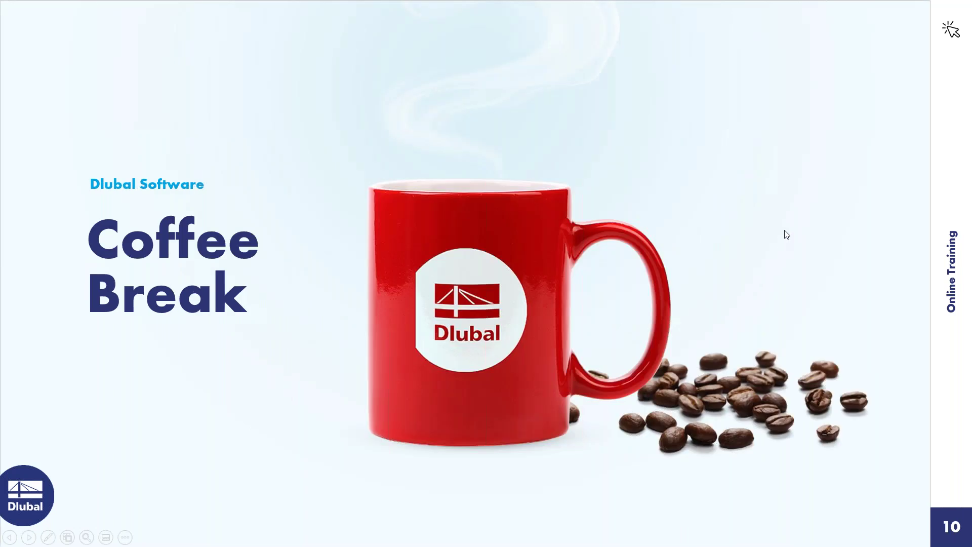
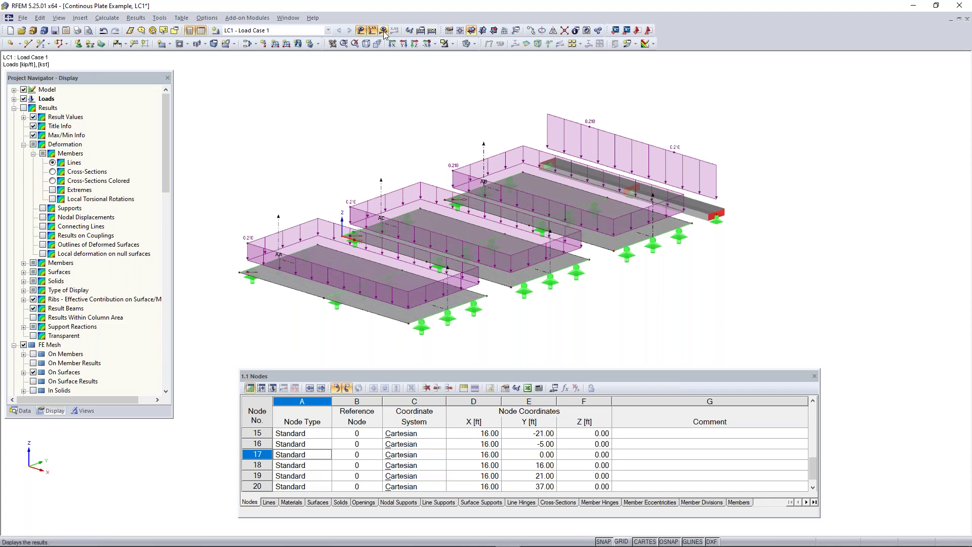
Step: Keep LC1 - Load Case 1 as the current load case, calculate it and display its results
click(328, 34)
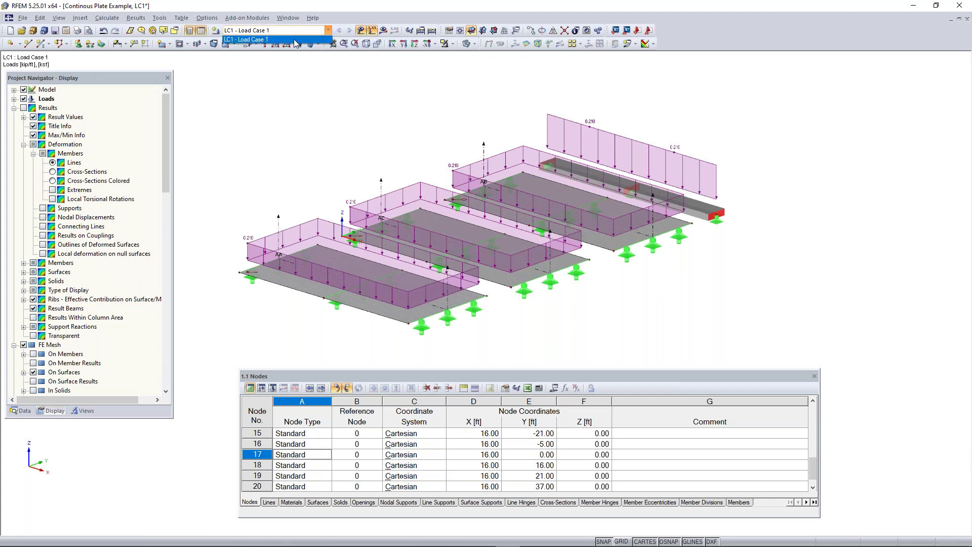
click(298, 38)
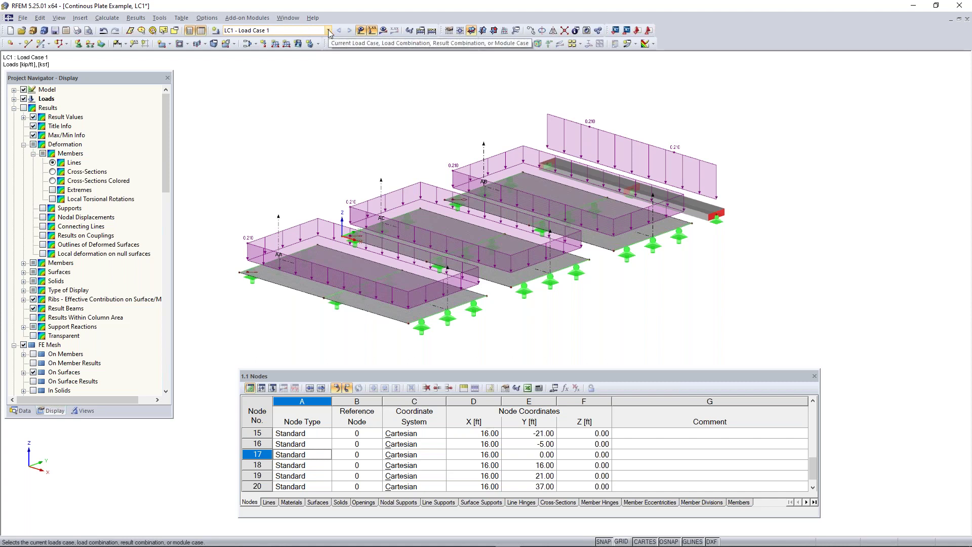
click(383, 31)
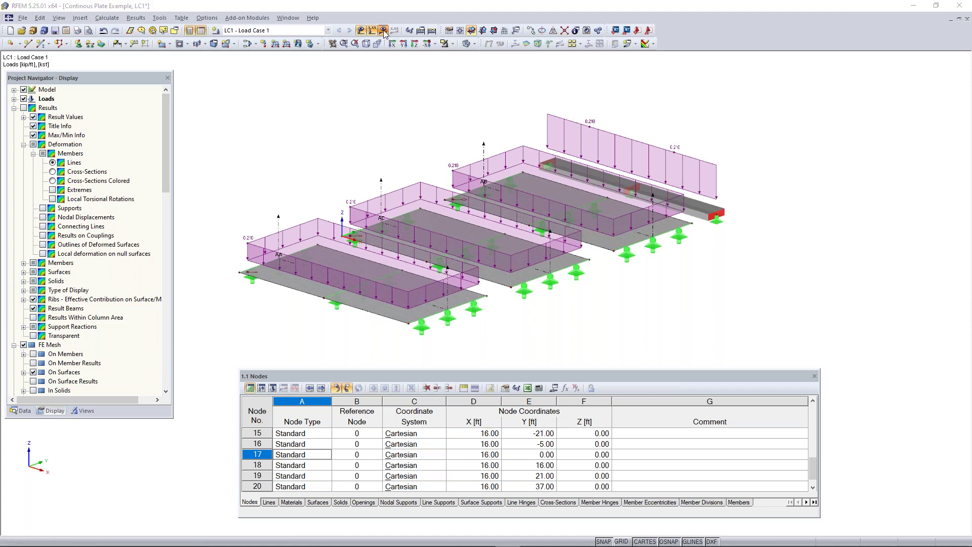
click(468, 293)
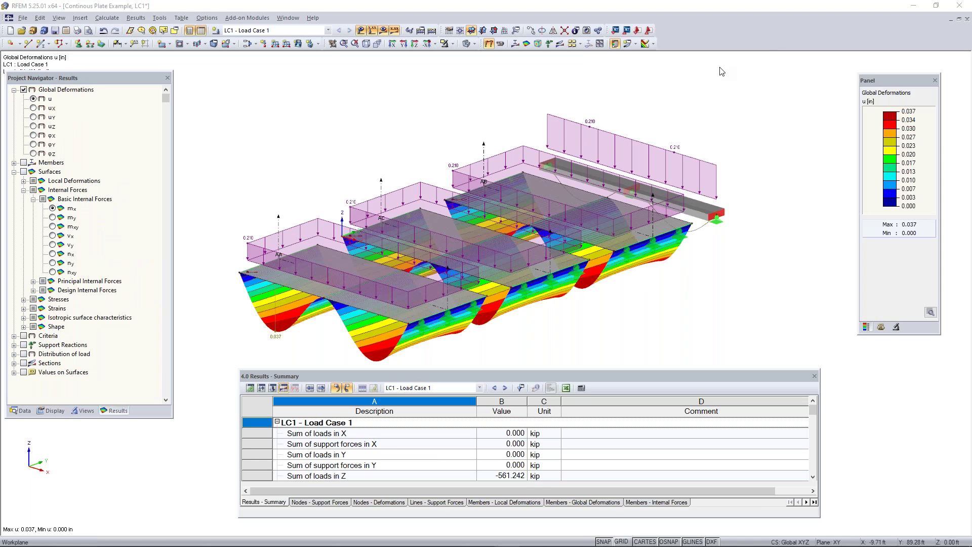
Step: Hide the loads in the global deformation plot and move the color scale panel closer to the model
ctrl+middle_drag(626, 295, 607, 284)
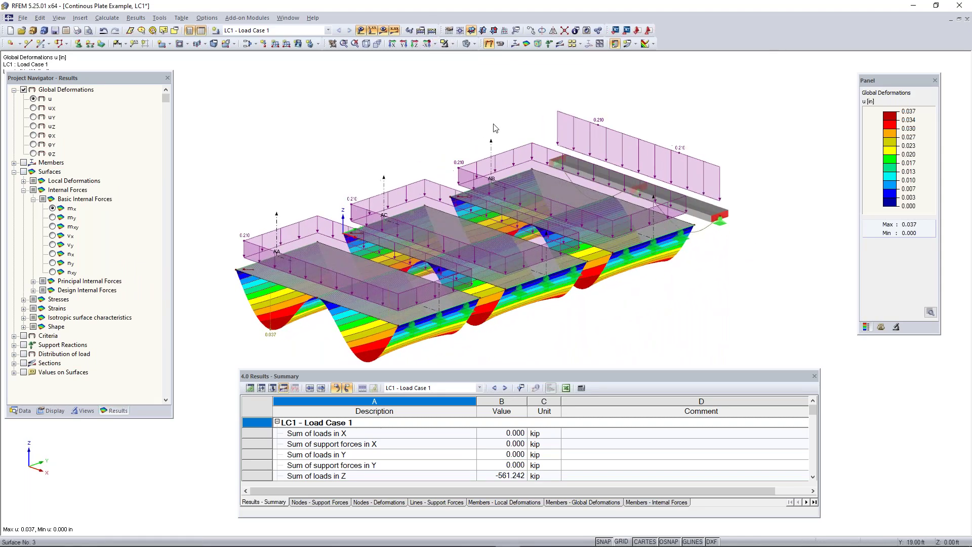
click(372, 30)
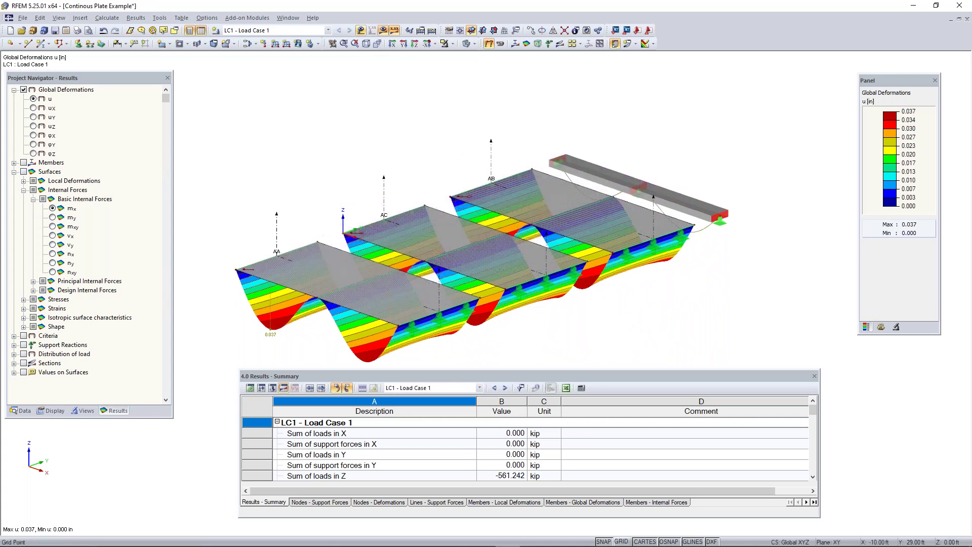
middle_drag(441, 169, 446, 125)
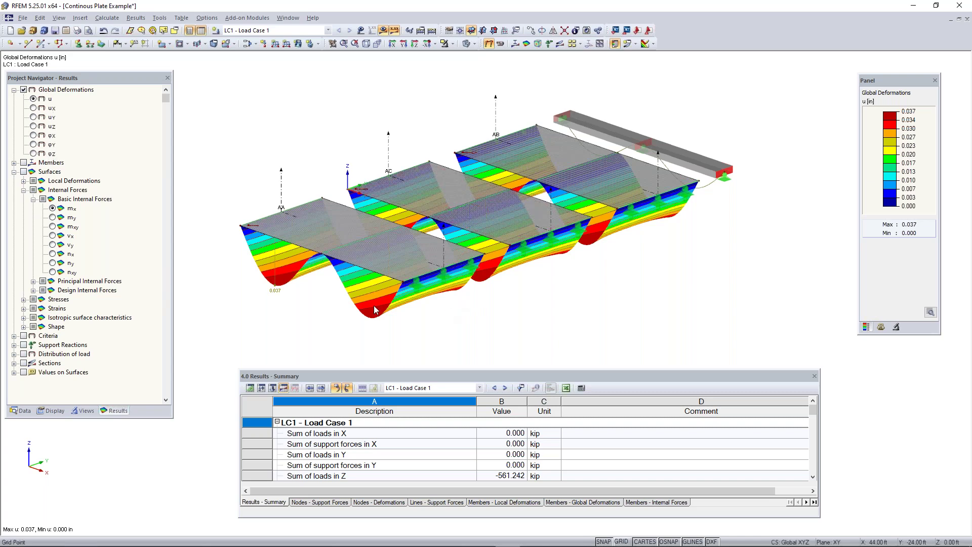
ctrl+middle_drag(352, 329, 299, 294)
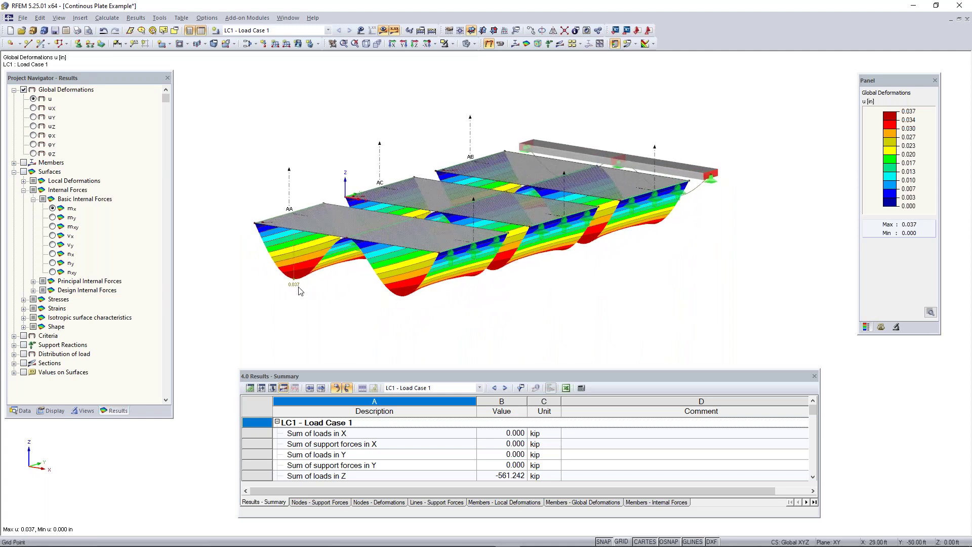
drag(899, 81, 807, 87)
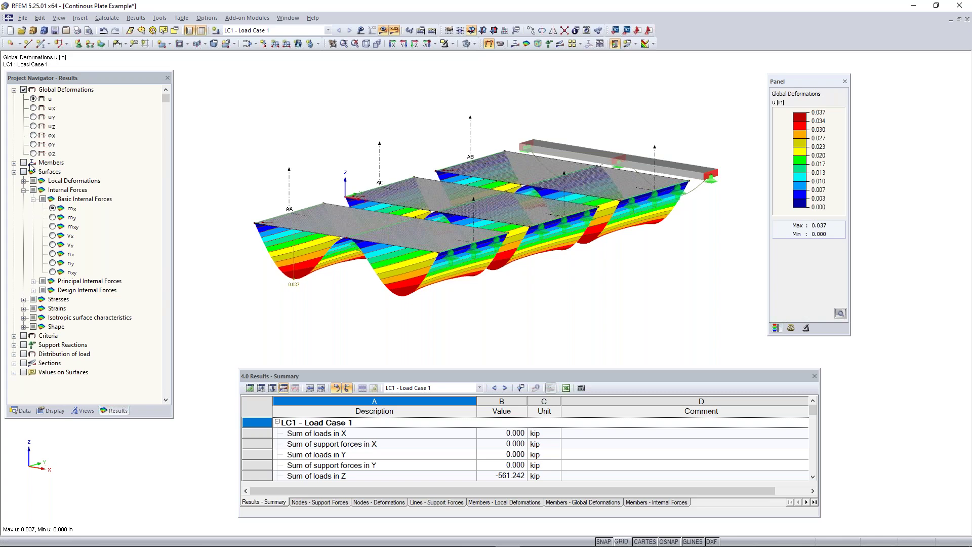
Step: Zoom in on the deformed beam and set the member deformation display to Cross-Sections Colored
ctrl+middle_drag(599, 218, 213, 280)
scroll(414, 227, up, 5)
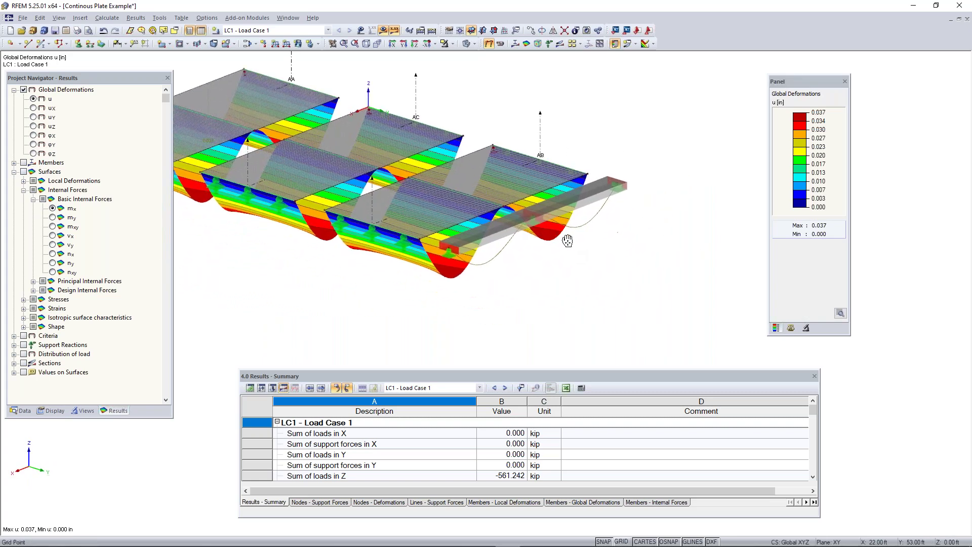
ctrl+middle_drag(462, 260, 454, 183)
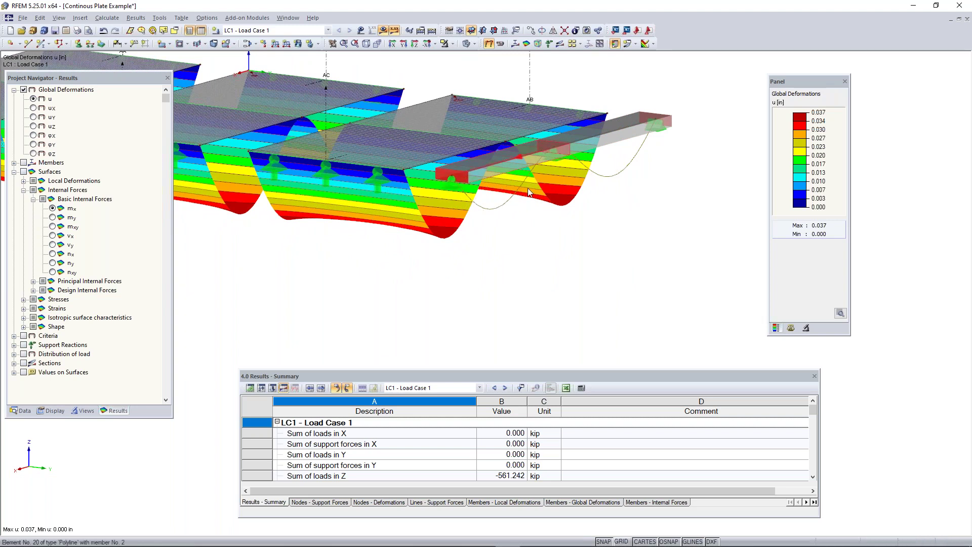
click(53, 411)
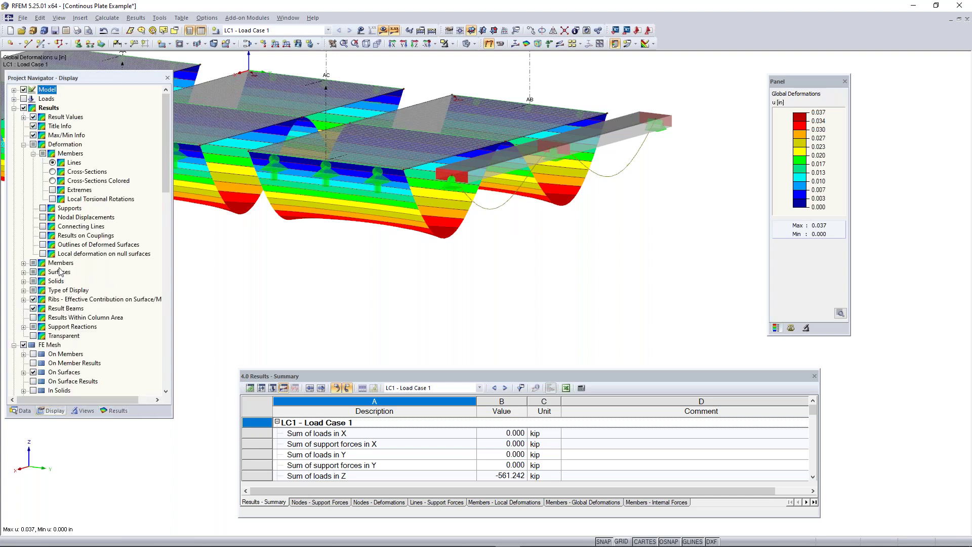
scroll(59, 272, down, 5)
scroll(58, 246, down, 3)
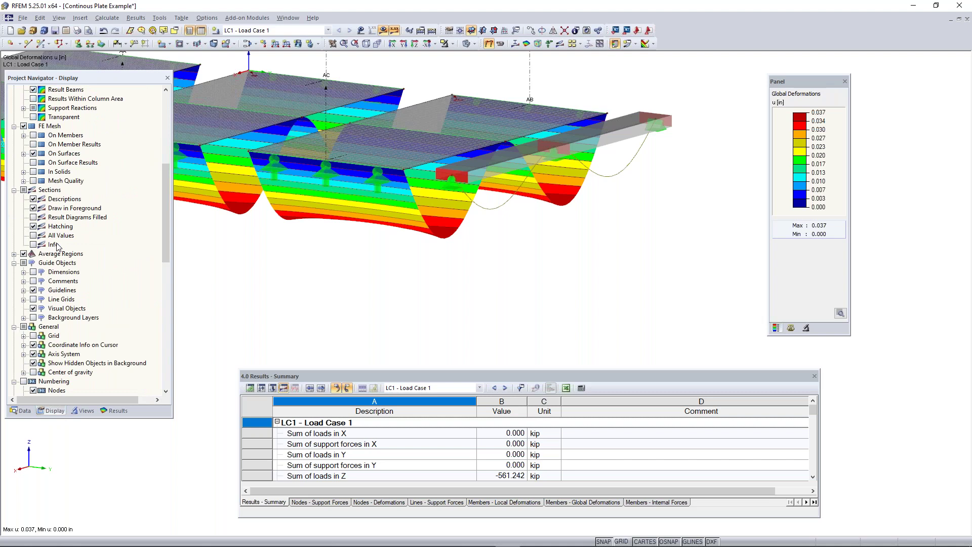
scroll(57, 246, up, 8)
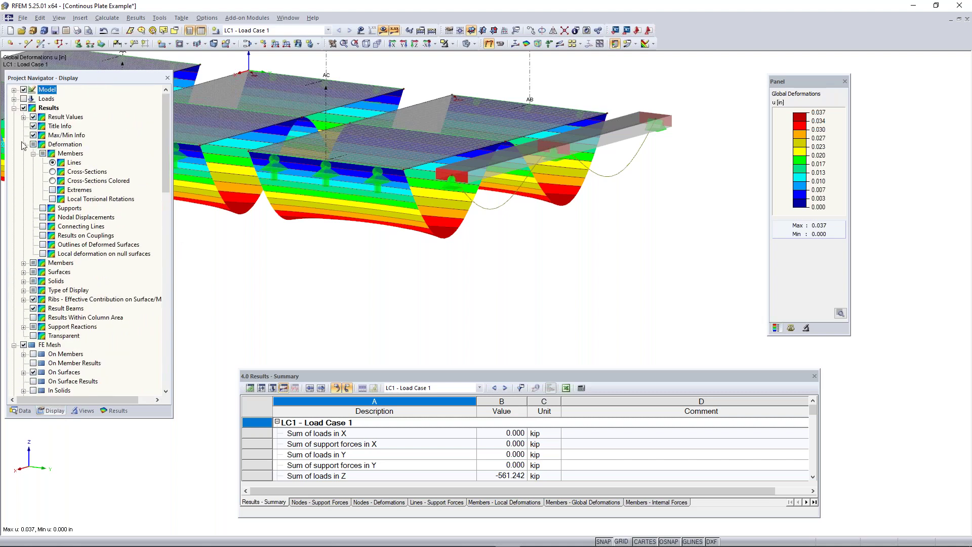
click(54, 146)
click(65, 156)
click(52, 181)
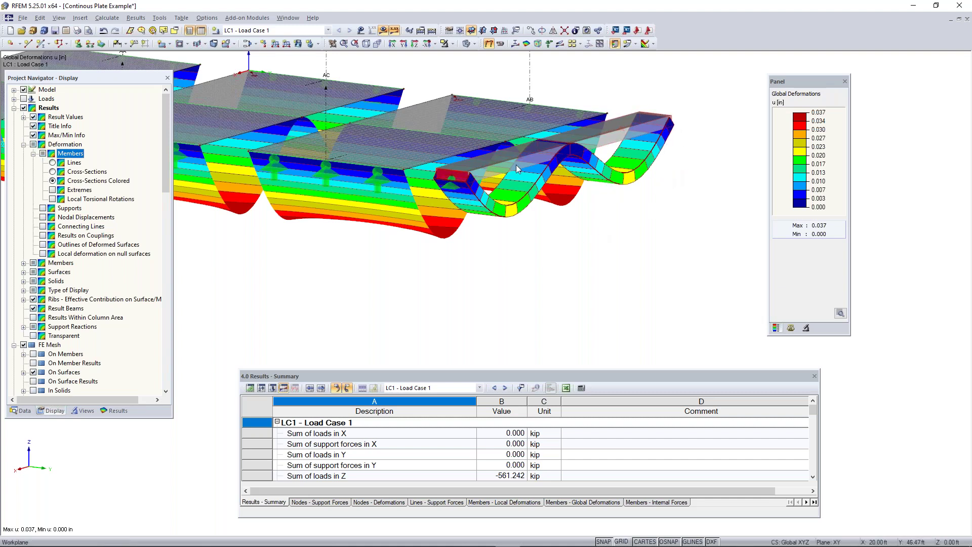
Step: Compare the beam's colored deformation with the three plates from the opposite side, and return to the list of available results
ctrl+middle_drag(427, 198, 584, 260)
right_click(584, 261)
click(616, 256)
middle_drag(609, 199, 576, 241)
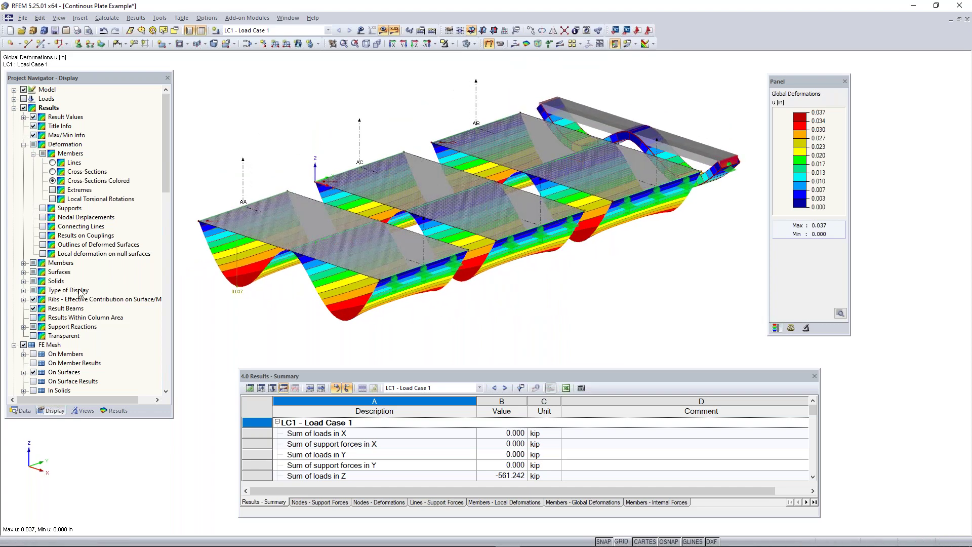
click(14, 109)
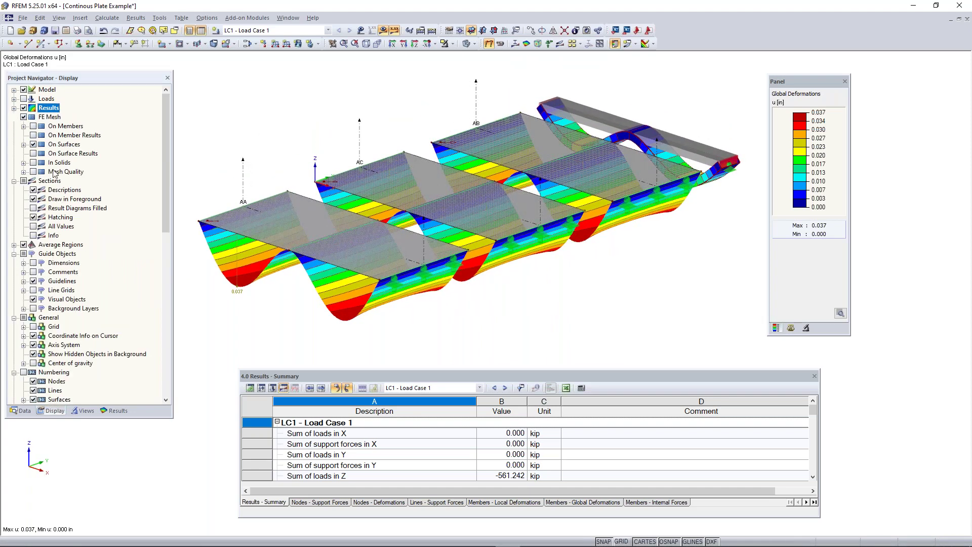
click(112, 411)
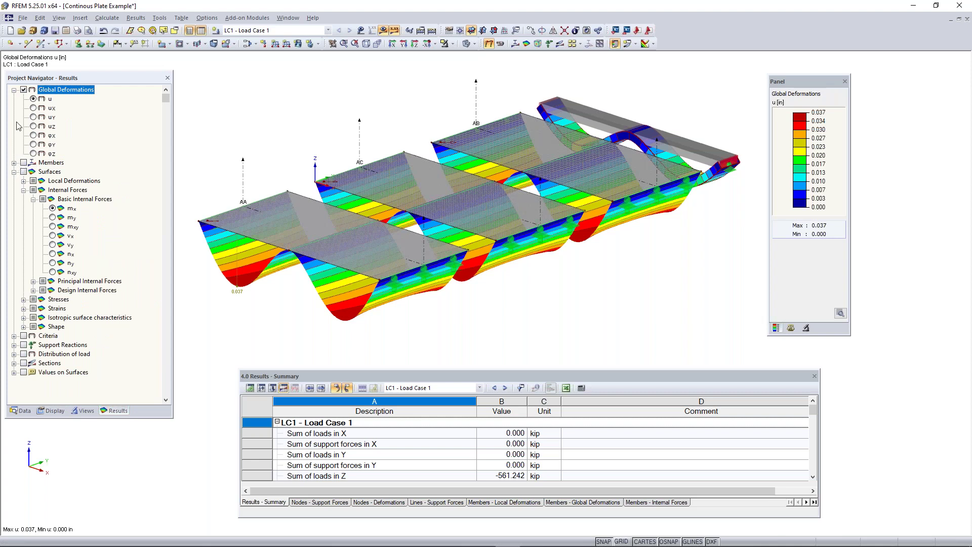
Step: Turn off the global deformations, turn on the member results, and display axial force N followed by shear force Vz on the beam
click(24, 90)
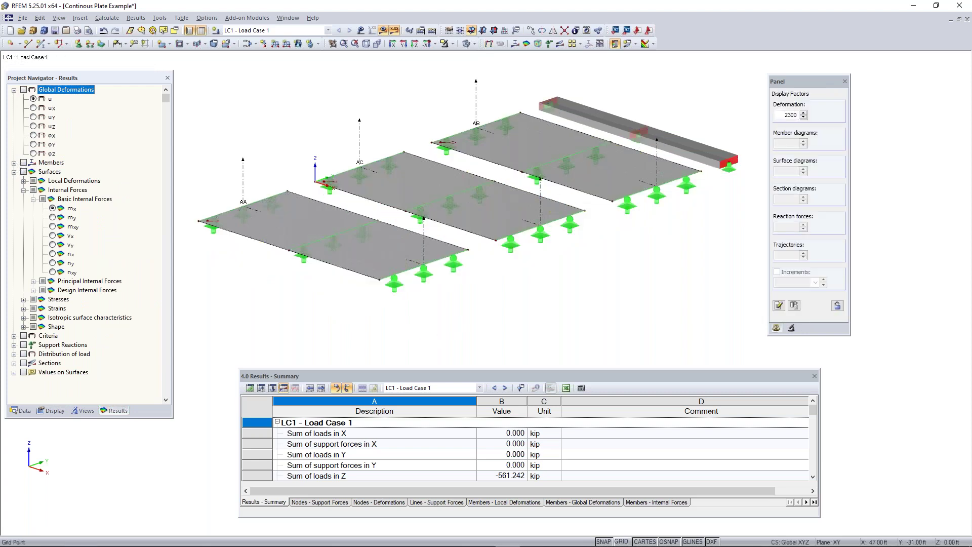
click(23, 163)
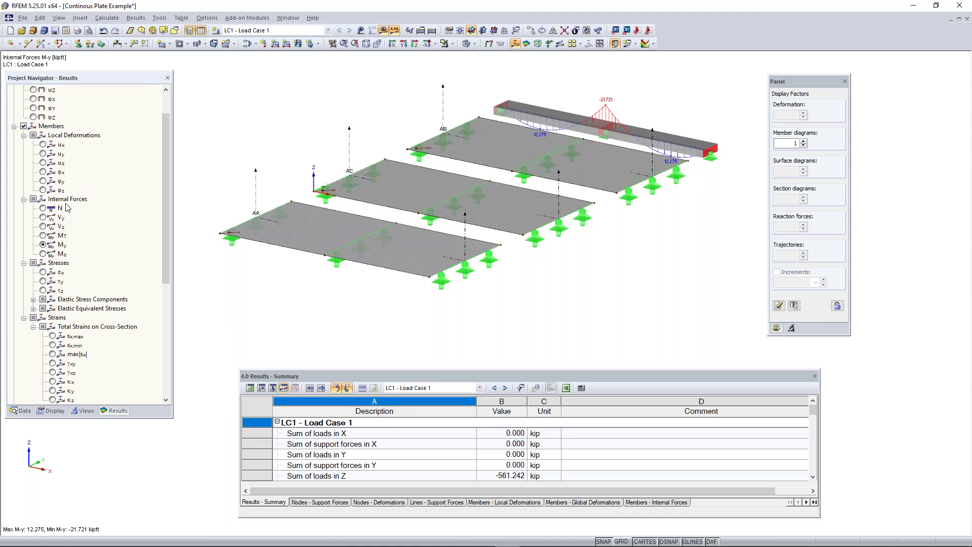
middle_drag(572, 192, 542, 230)
click(43, 208)
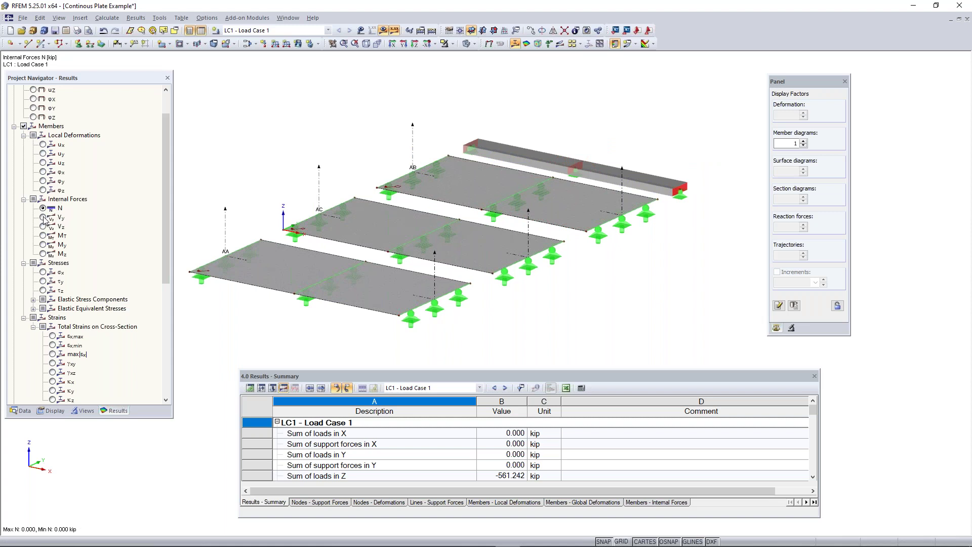
click(45, 227)
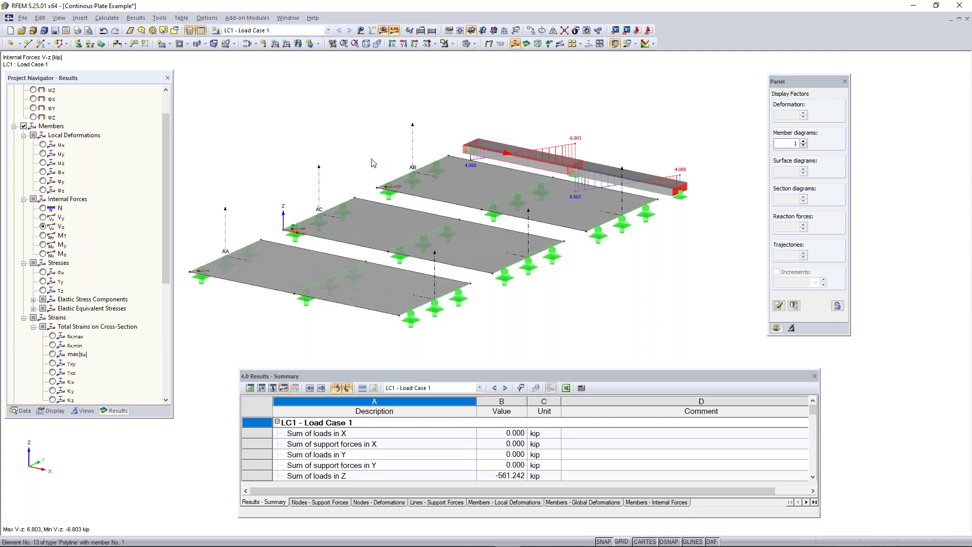
Step: Turn on the local axis systems of the members to check the beam's orientation against its shear force diagram
scroll(552, 168, up, 2)
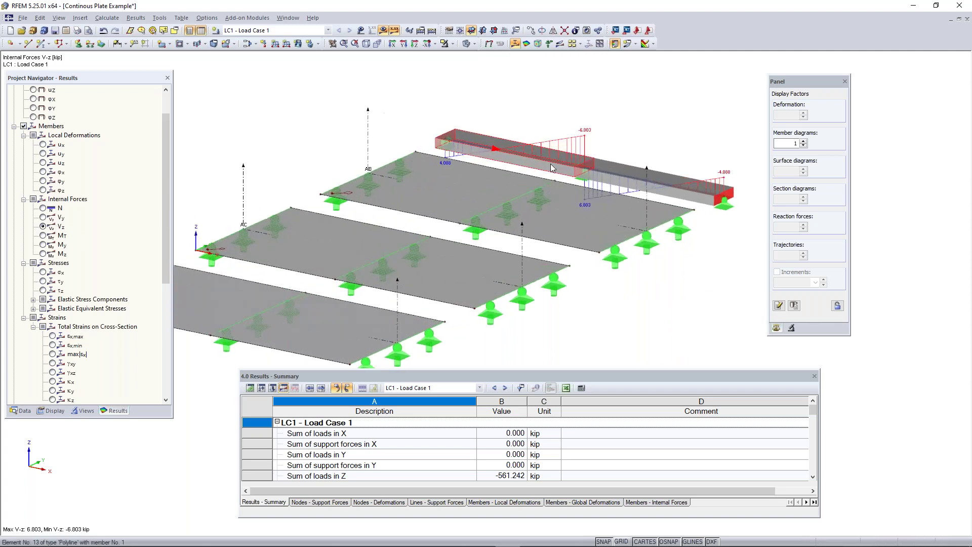
right_click(552, 167)
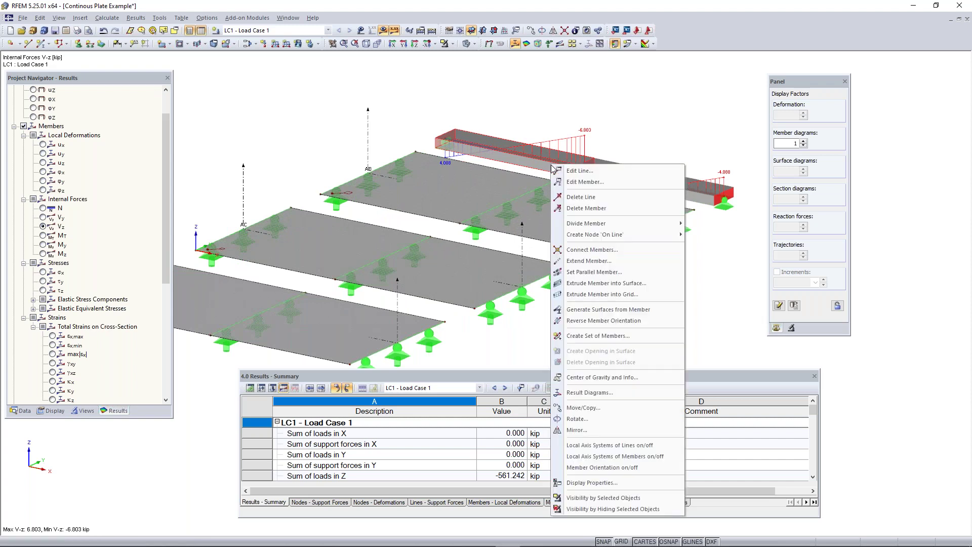
click(613, 460)
scroll(566, 122, up, 1)
middle_drag(566, 123, 476, 144)
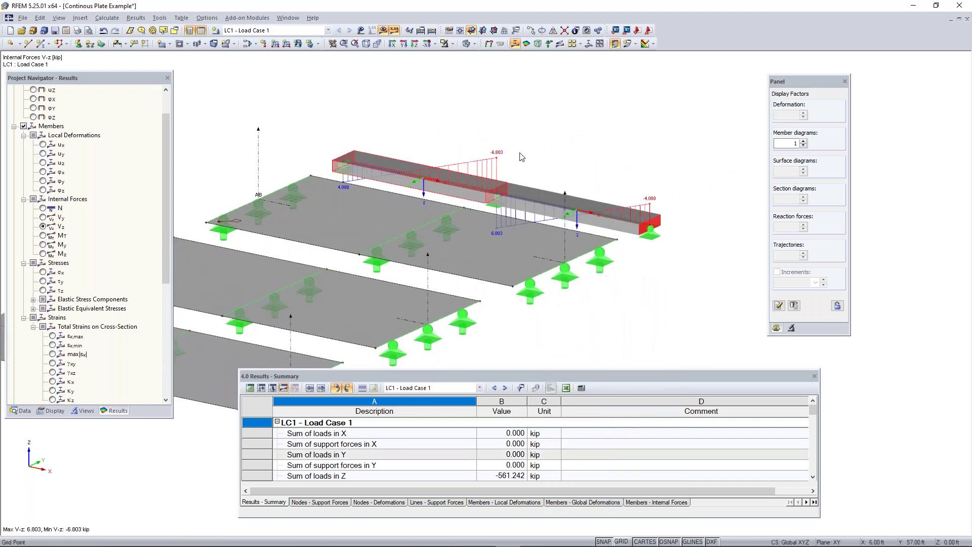
scroll(573, 224, up, 4)
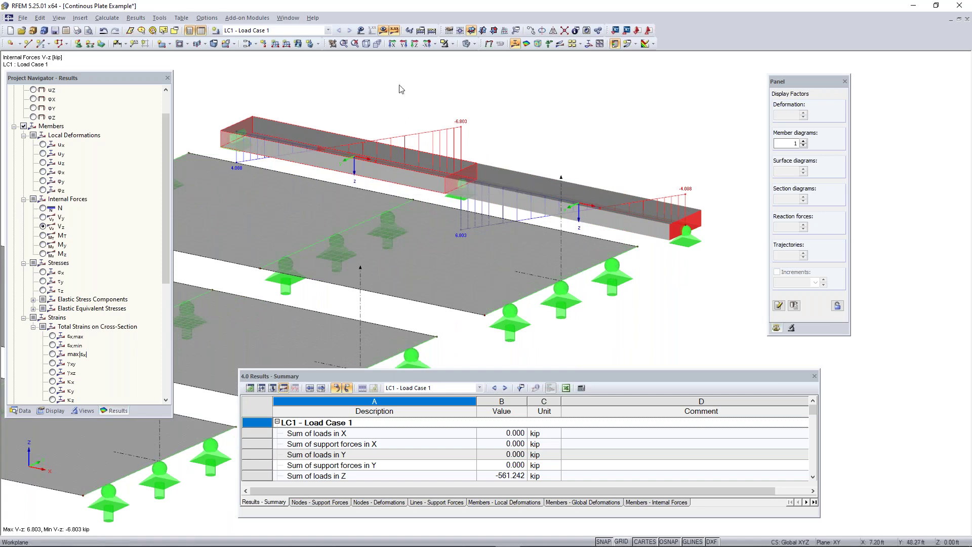
scroll(475, 180, down, 5)
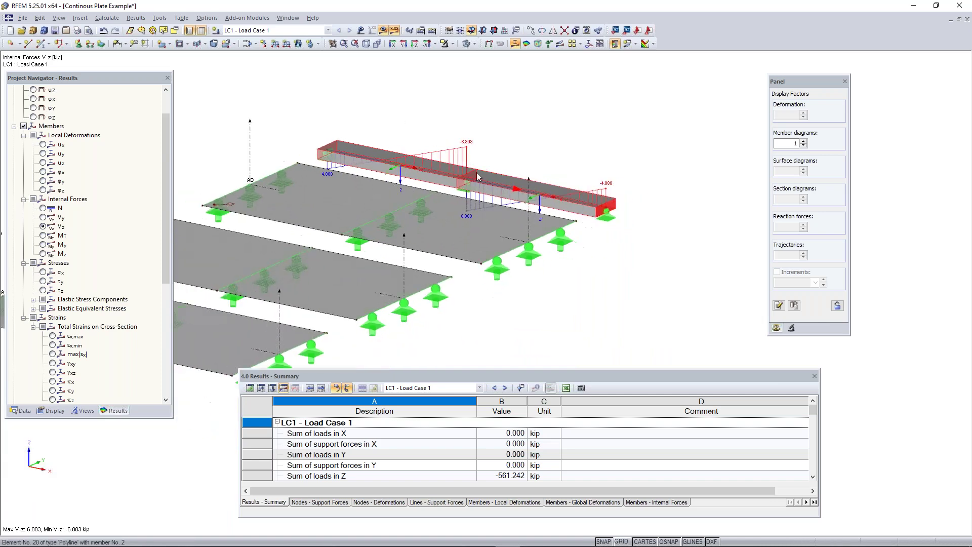
Step: Switch the model to wireframe display and examine the beam's Vz shear diagram at the supports
scroll(378, 159, up, 3)
click(466, 45)
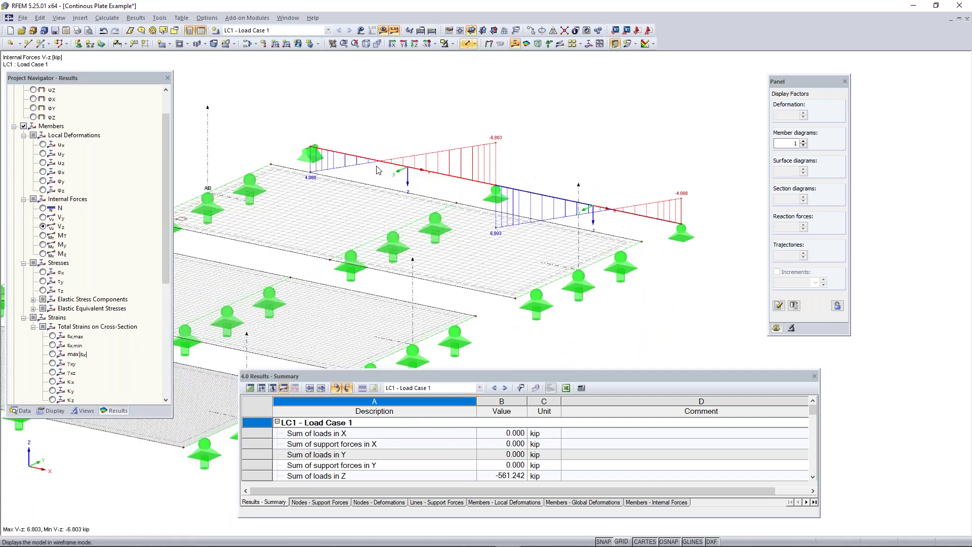
scroll(372, 174, up, 3)
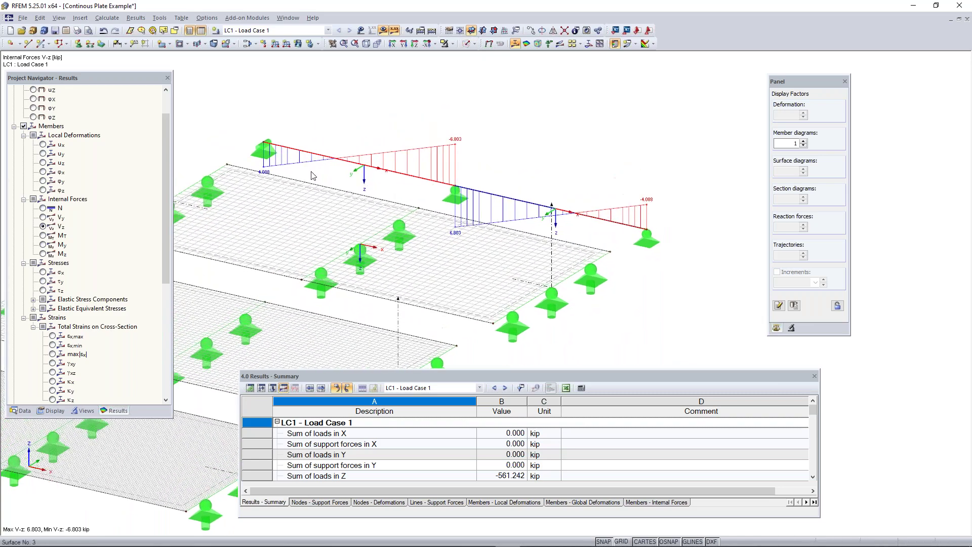
scroll(274, 171, up, 1)
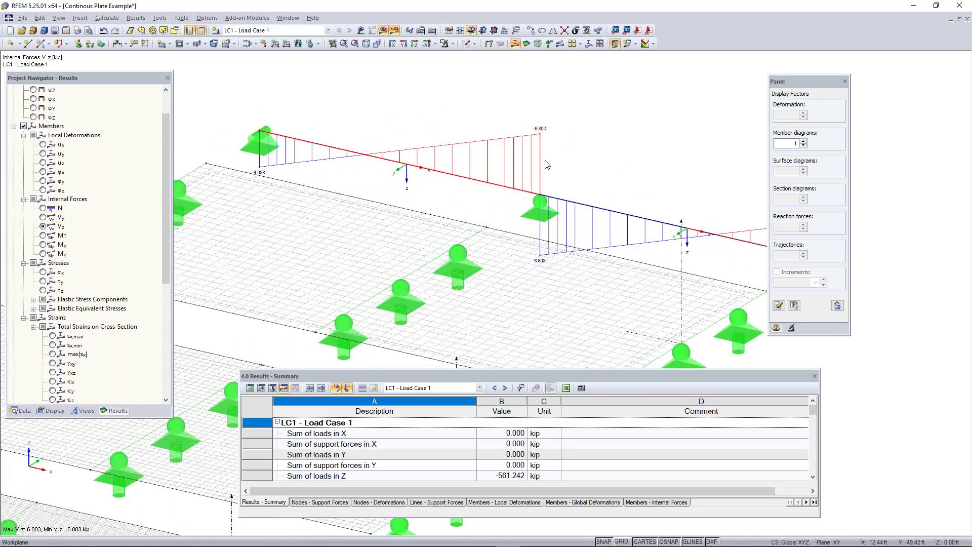
scroll(635, 221, down, 5)
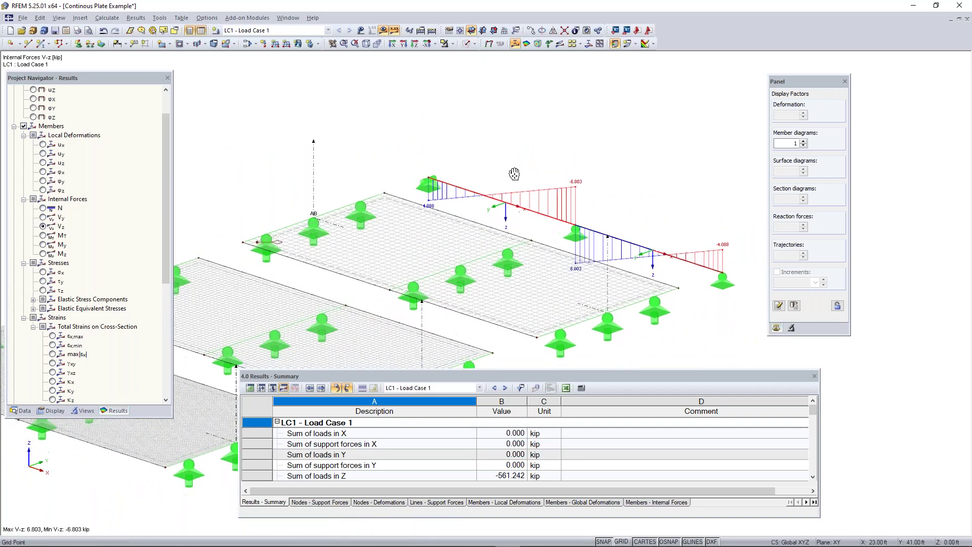
scroll(514, 170, down, 3)
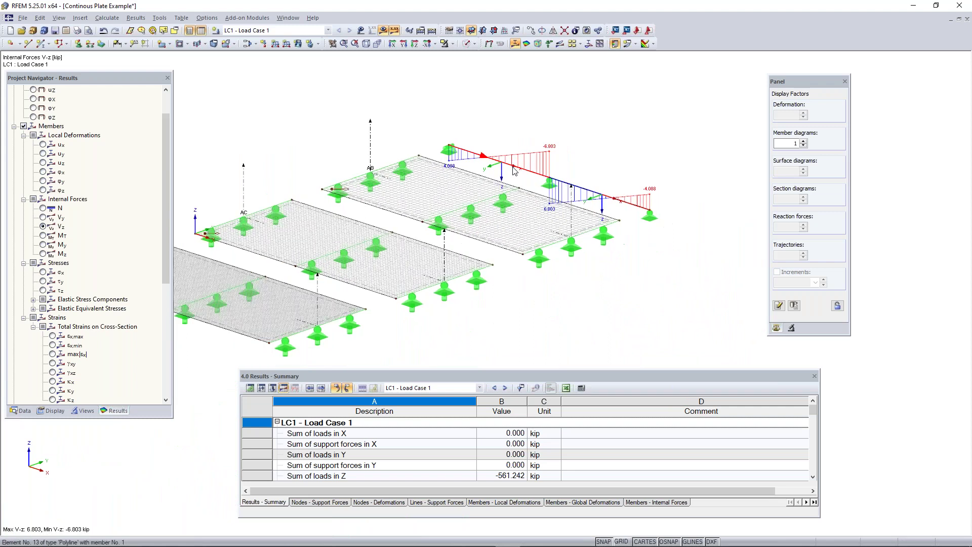
Step: Display the bending moment My on the beam and examine its diagram over the middle support
click(43, 245)
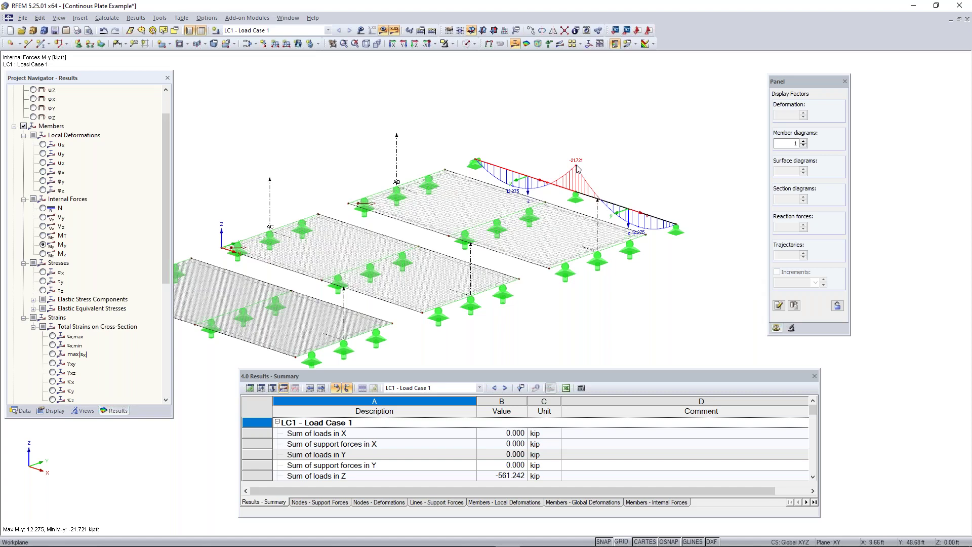
scroll(579, 168, up, 2)
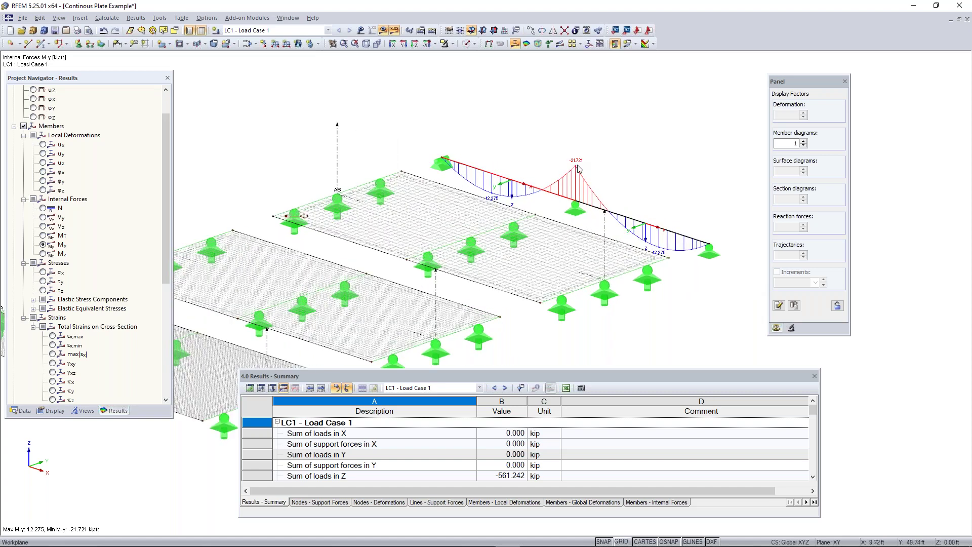
scroll(579, 168, down, 2)
middle_drag(579, 168, 630, 151)
Step: Turn on the surface results to show the basic internal force mx on the three plates alongside the beam's moment diagram
scroll(53, 195, down, 7)
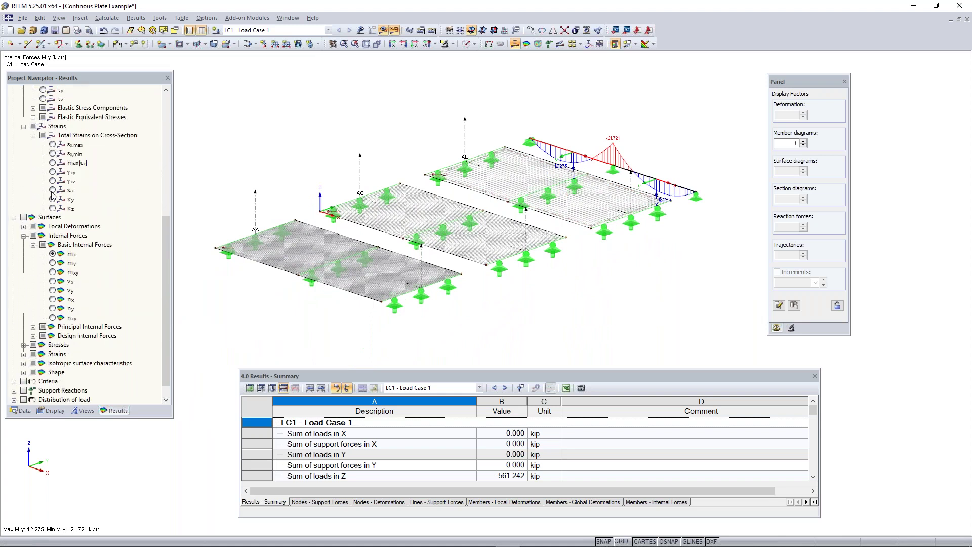
scroll(53, 195, down, 2)
click(23, 199)
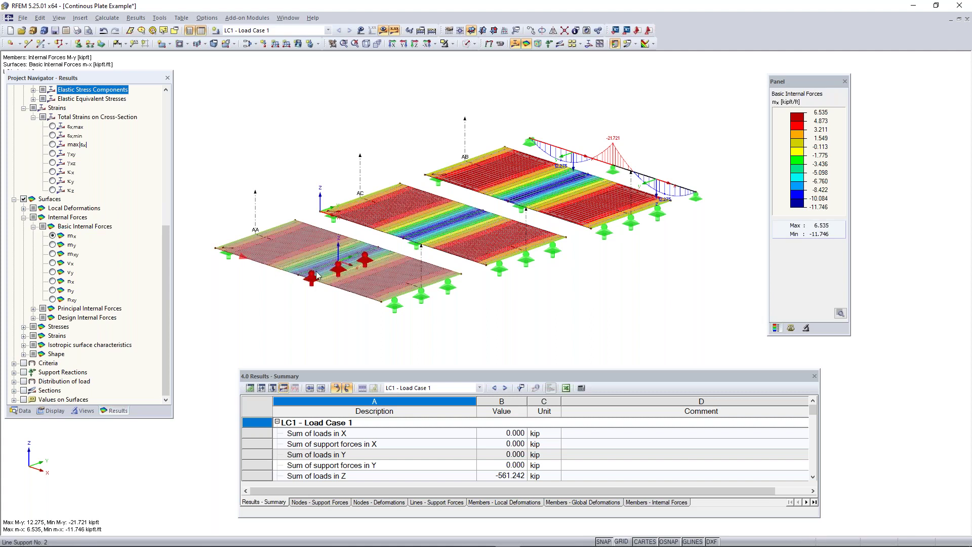
right_click(291, 248)
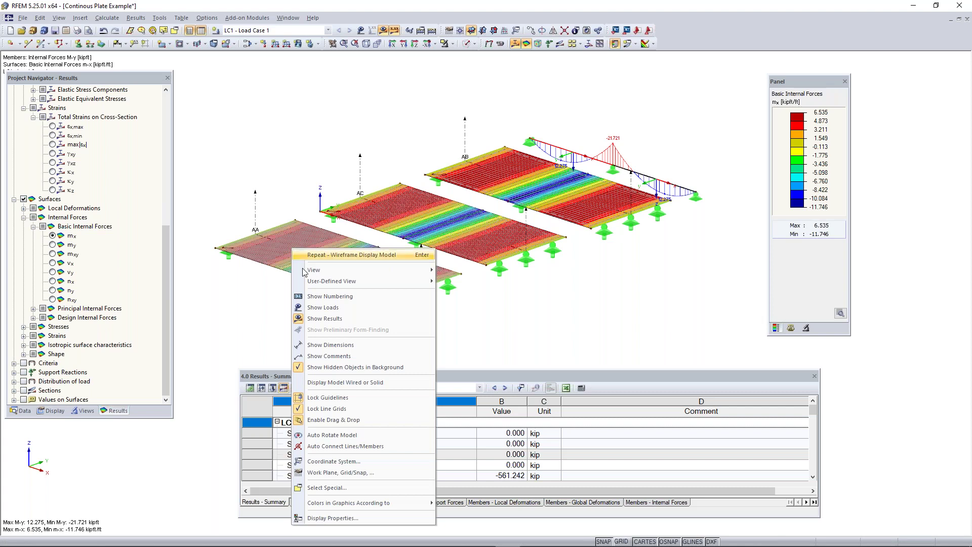
click(450, 330)
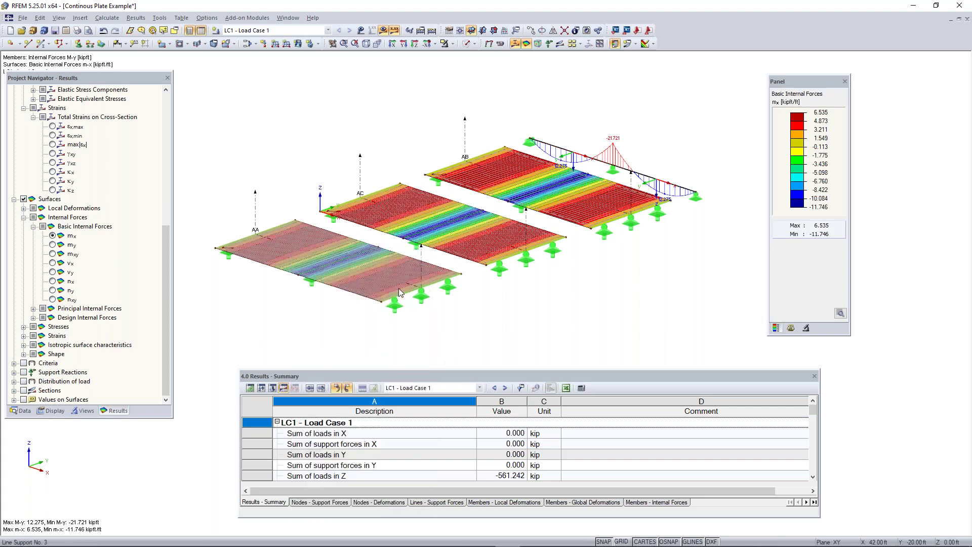
right_click(344, 290)
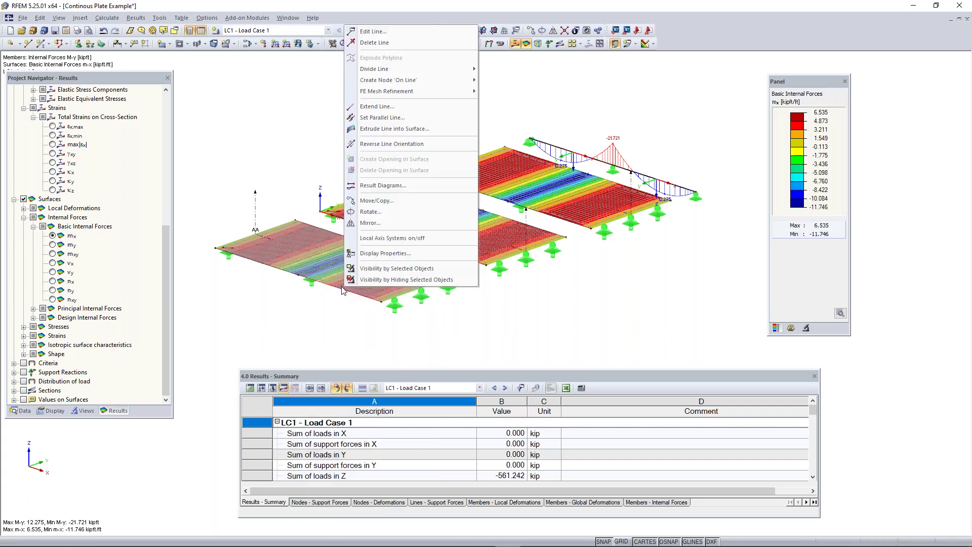
key(Escape)
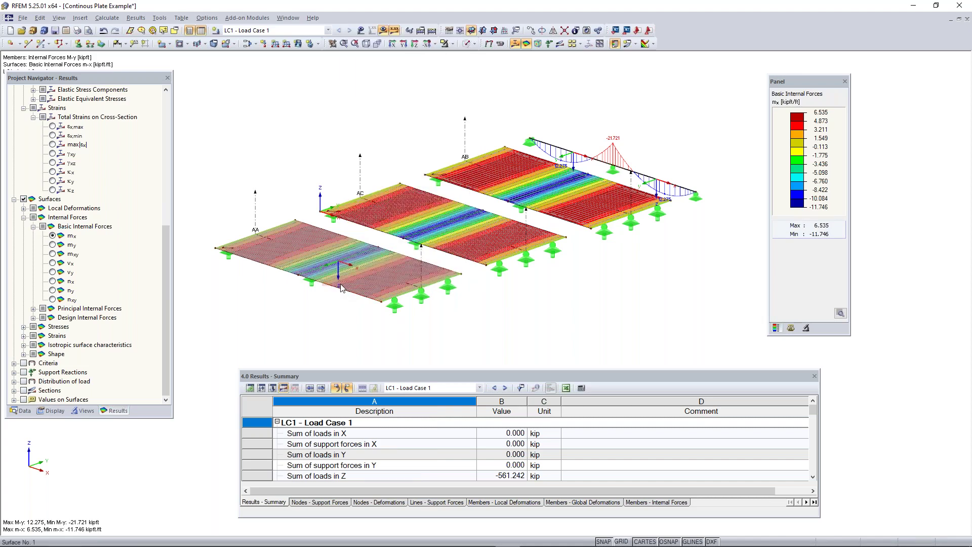
Step: Turn on the local axis systems of the three plate surfaces
scroll(338, 288, up, 2)
right_click(338, 288)
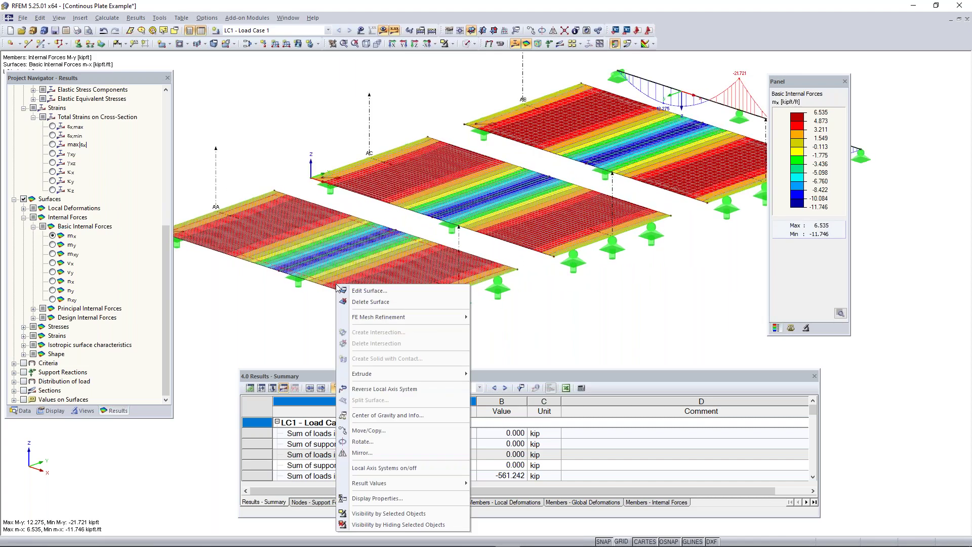
click(403, 469)
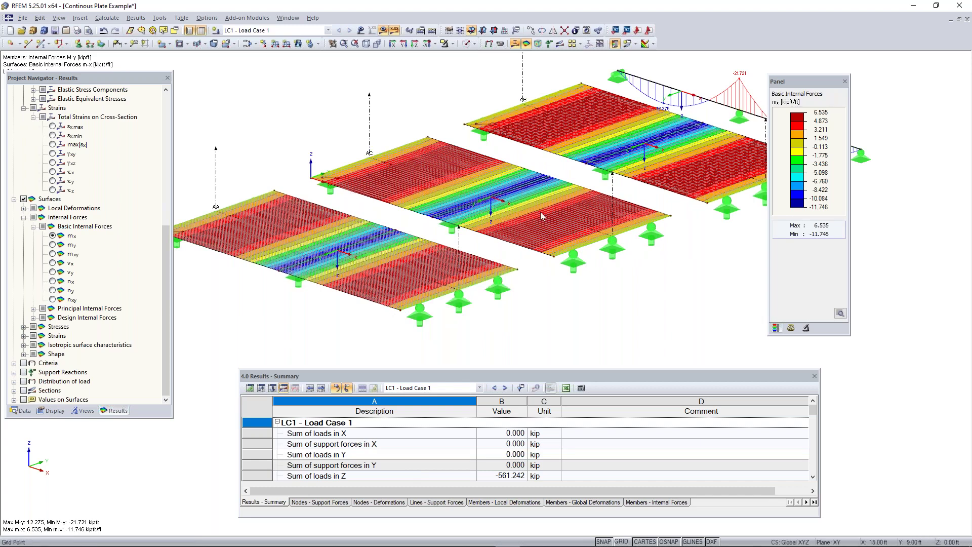
Step: Compare the mx contours of the plates with the beam's moment diagram and move the color scale panel clear of the model
middle_drag(636, 163, 562, 184)
scroll(721, 163, down, 1)
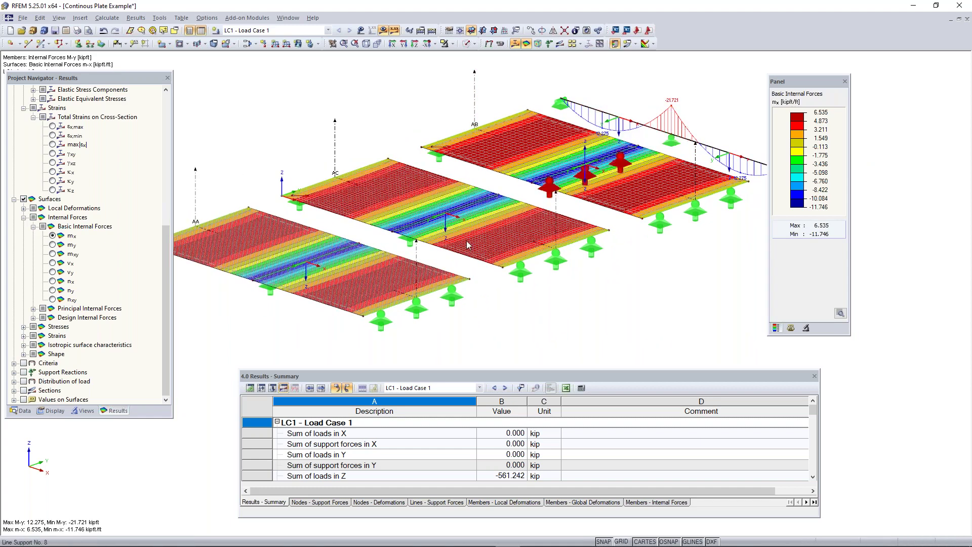
middle_drag(467, 245, 524, 252)
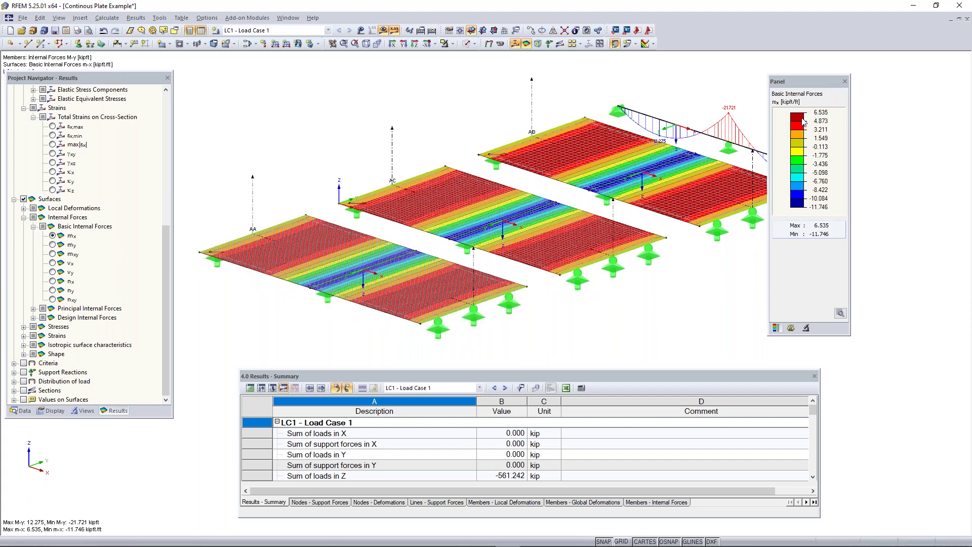
drag(798, 83, 866, 86)
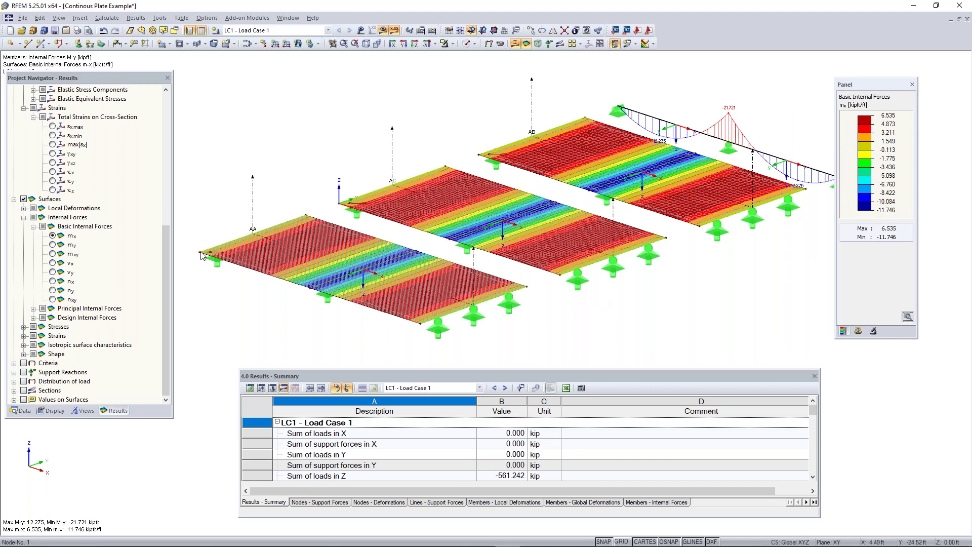
Step: Review the plates' shear force vx and the axial forces nx, ny and nxy one after another
click(53, 263)
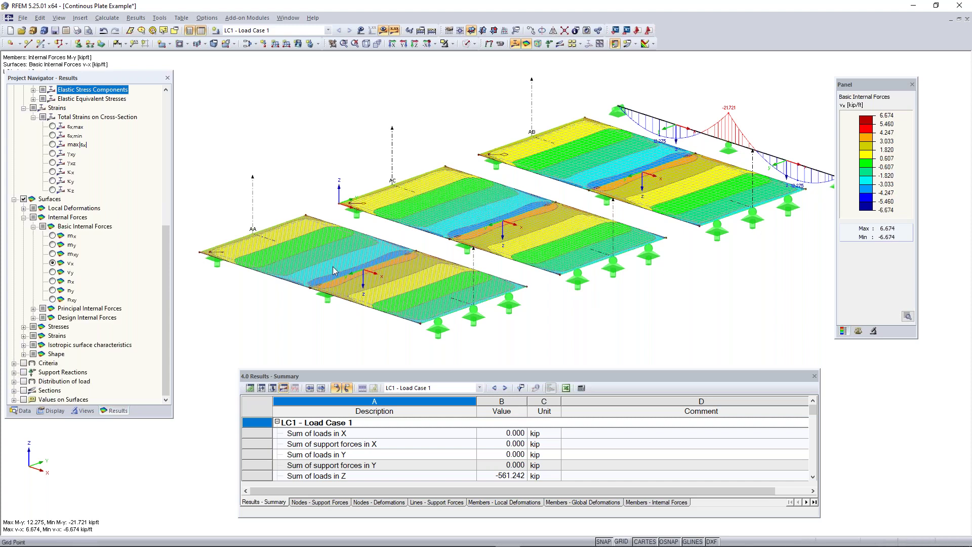
click(53, 281)
click(71, 291)
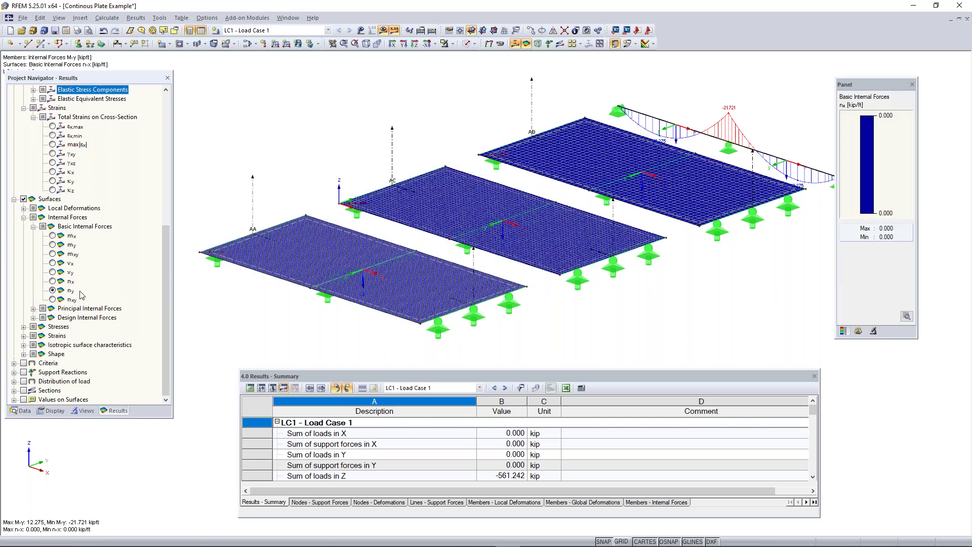
click(53, 299)
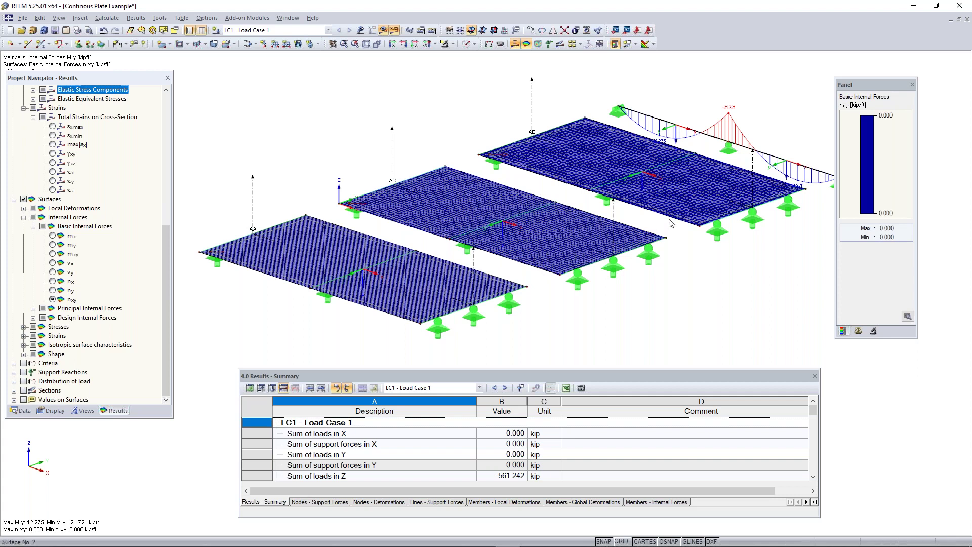
click(53, 281)
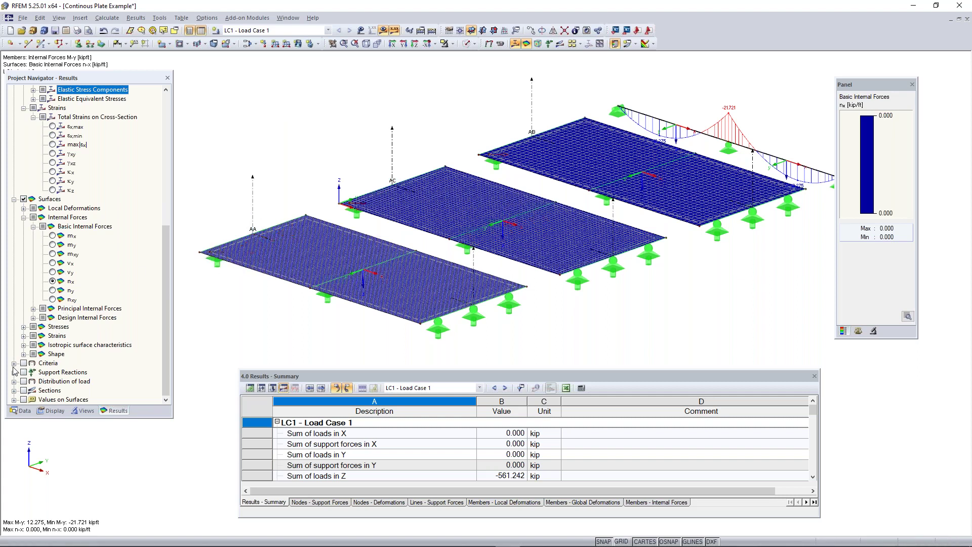
Step: Show the plates' shear force vy, return the display to vx, and expand the support reaction results
scroll(69, 253, up, 1)
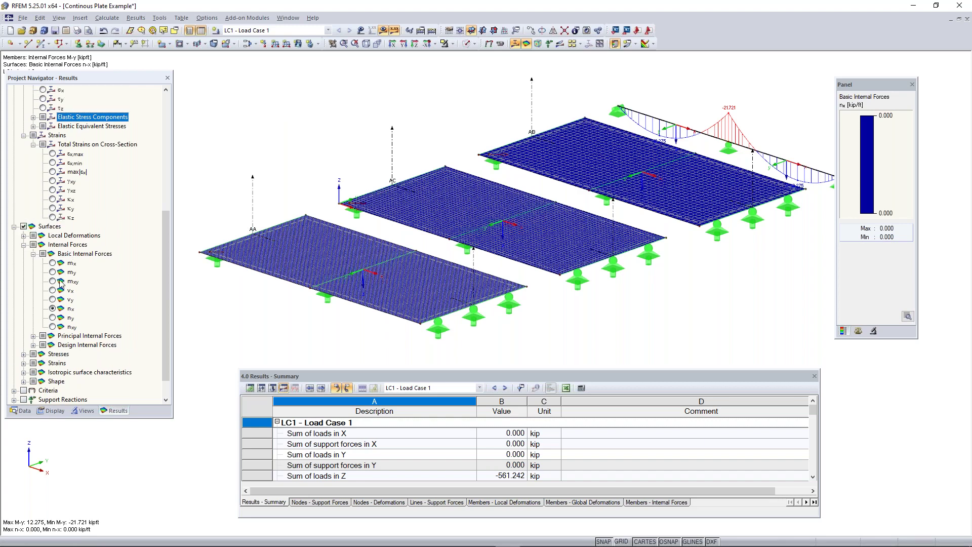
click(53, 299)
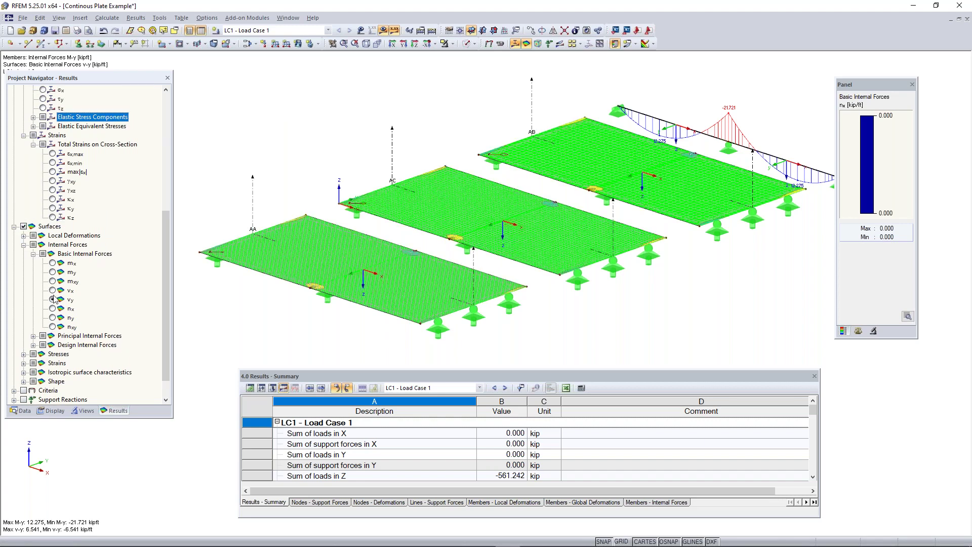
click(52, 291)
scroll(53, 291, down, 1)
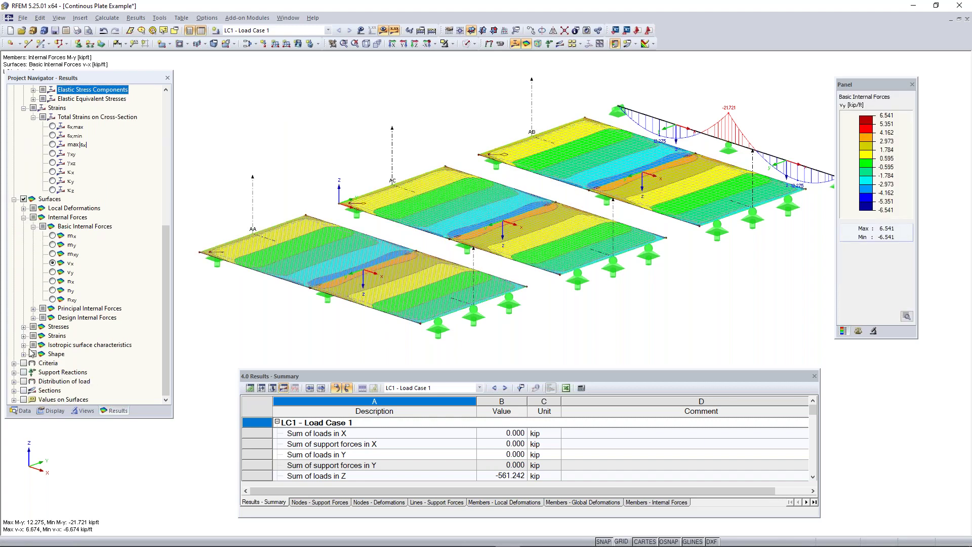
click(14, 373)
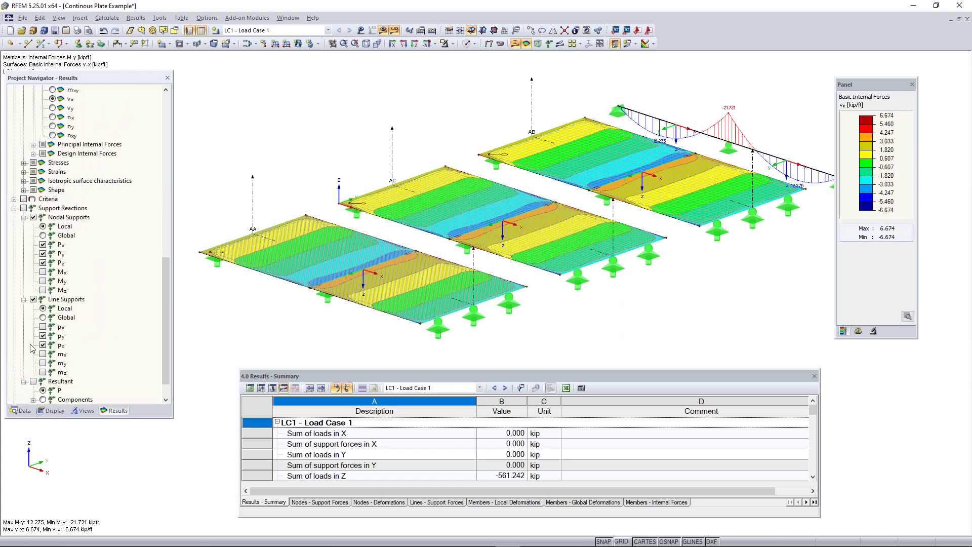
Step: Display the nodal and line support reactions and examine the line support force distributions along the three plates
scroll(30, 347, down, 1)
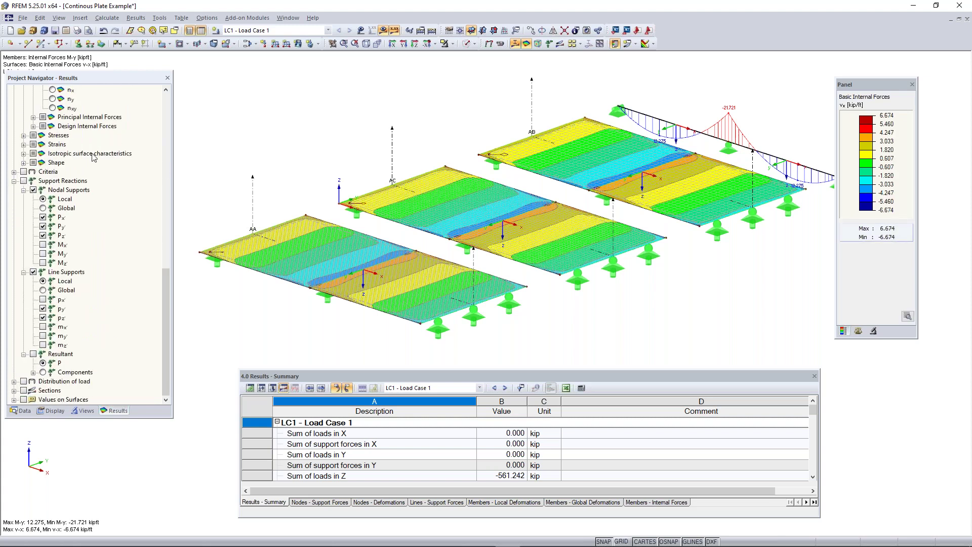
click(24, 181)
middle_drag(665, 217, 405, 259)
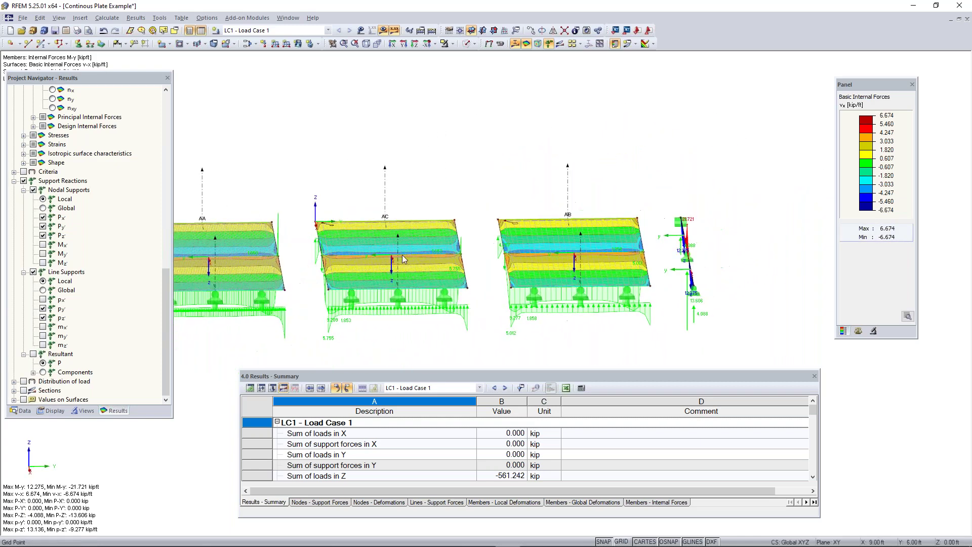
middle_drag(496, 350, 758, 271)
scroll(317, 259, up, 3)
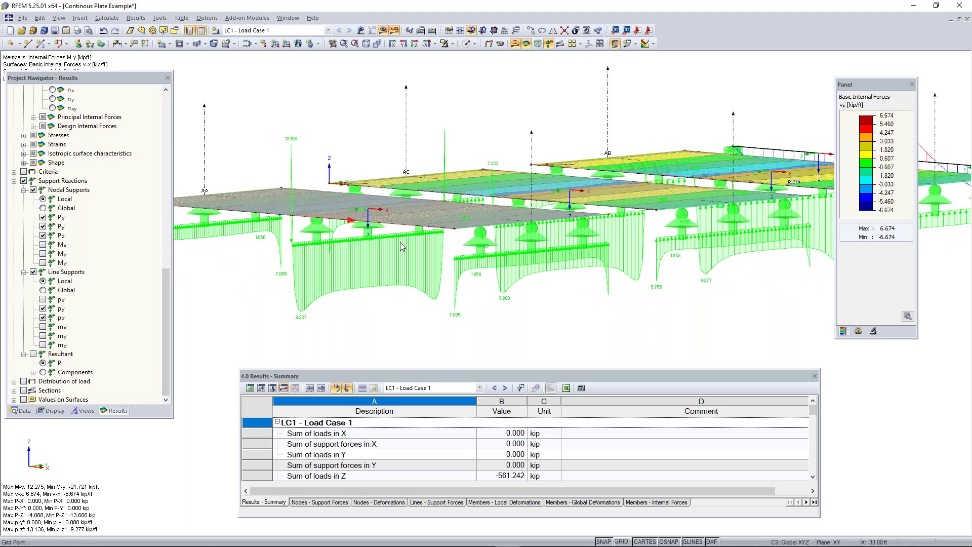
scroll(360, 279, down, 3)
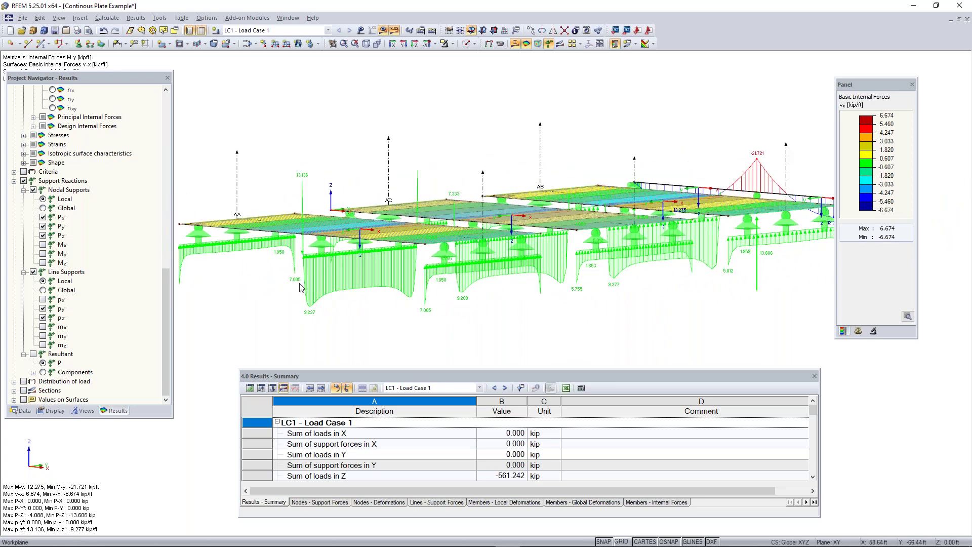
scroll(664, 284, down, 2)
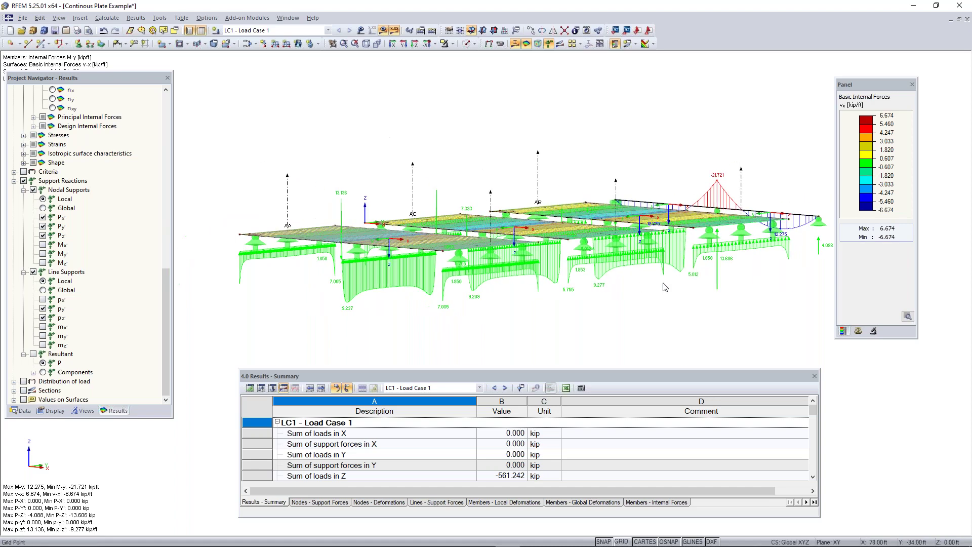
Step: Examine the nodal support forces of the beam next to the plates' line reactions
middle_drag(663, 284, 430, 321)
ctrl+middle_drag(612, 282, 300, 314)
ctrl+middle_drag(572, 296, 525, 245)
scroll(525, 245, up, 2)
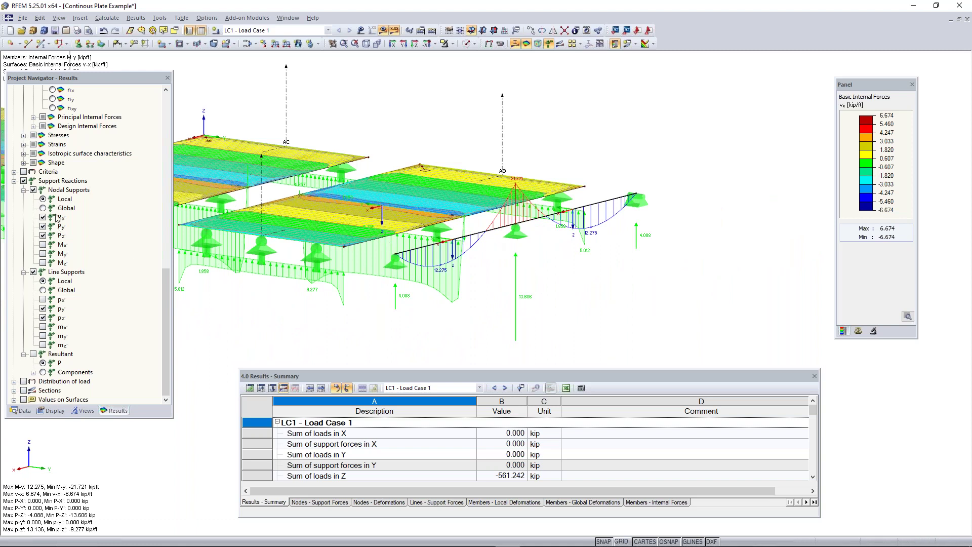
Step: Add the moments Mx', My' and Mz' to the displayed nodal support reactions and view the supports again
click(43, 254)
click(43, 263)
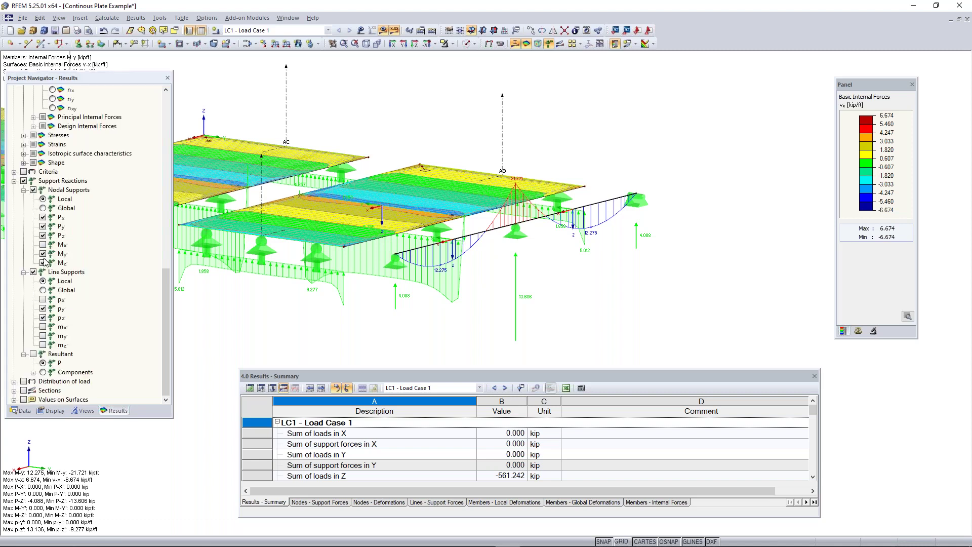
click(43, 253)
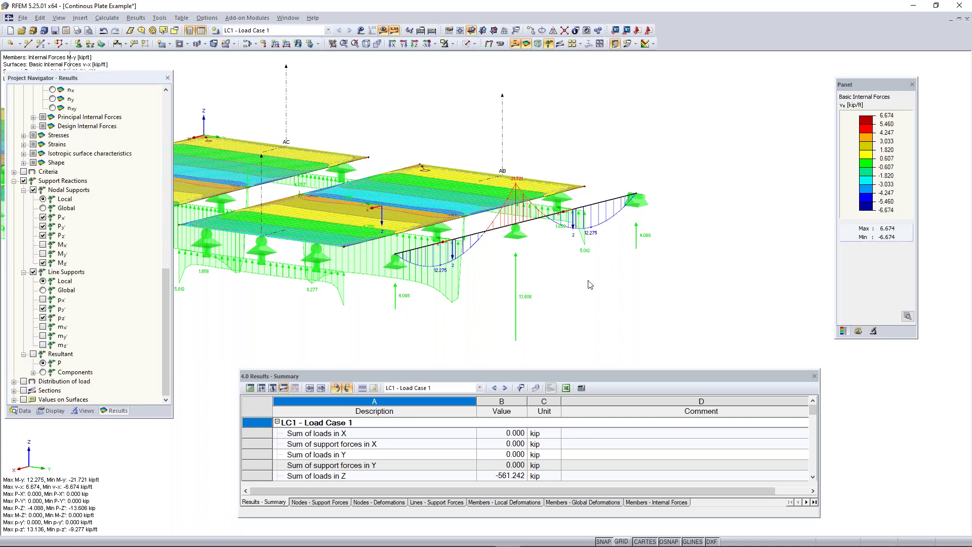
scroll(590, 284, down, 4)
ctrl+middle_drag(547, 304, 551, 338)
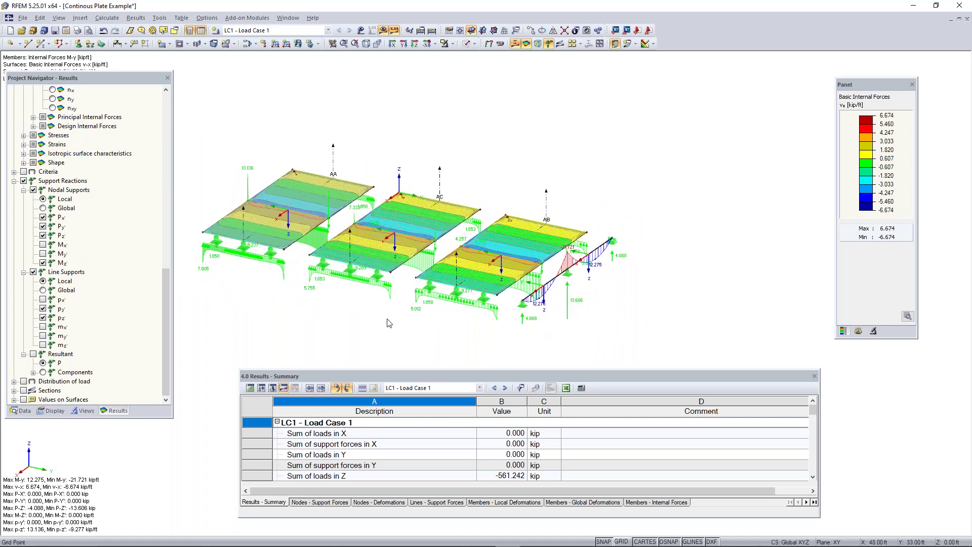
click(43, 254)
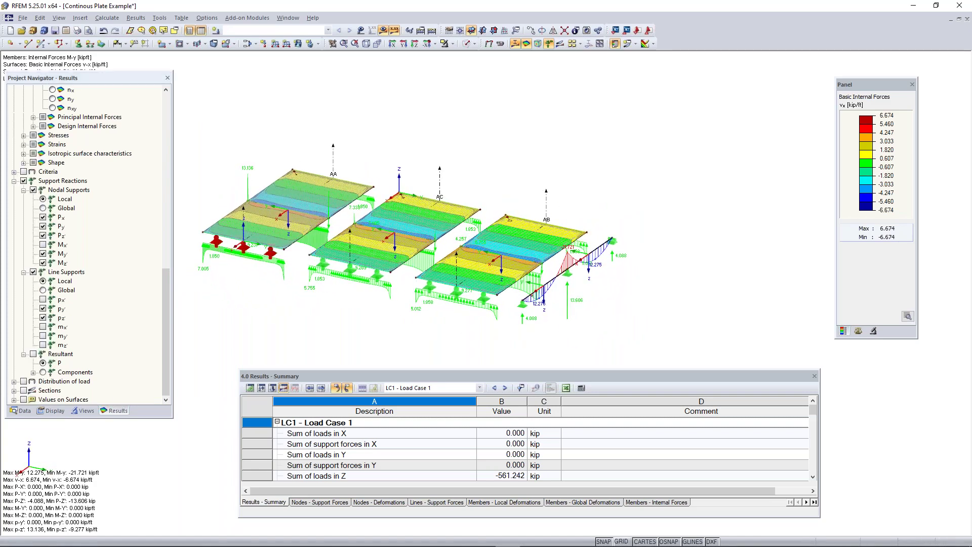
click(43, 245)
ctrl+middle_drag(344, 313, 562, 294)
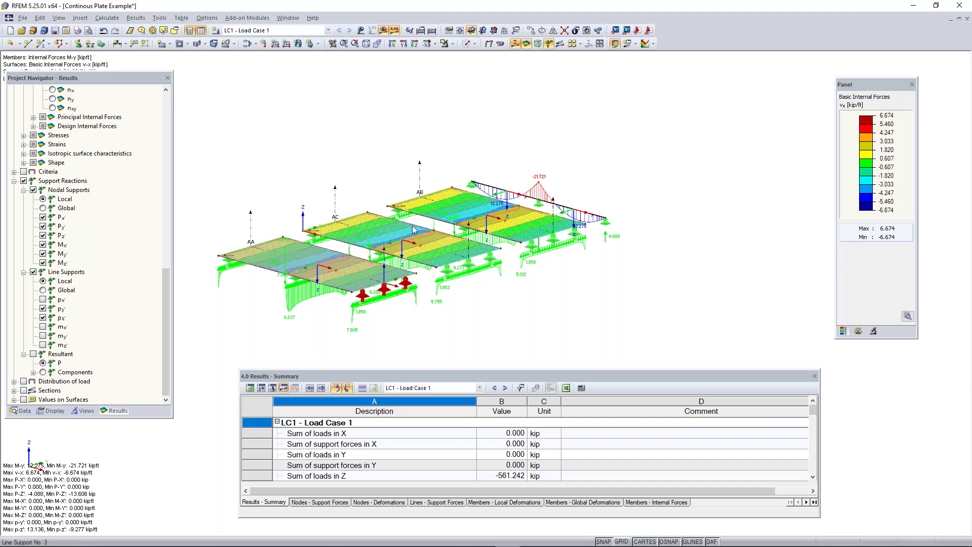
Step: Hide the support reactions and show the vx values directly on the plate surfaces for comparison
click(23, 181)
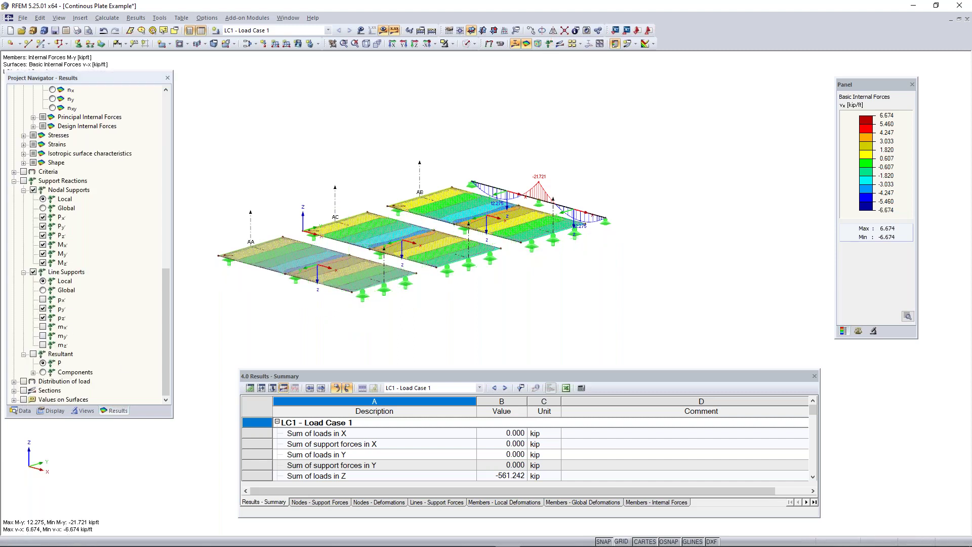
click(23, 399)
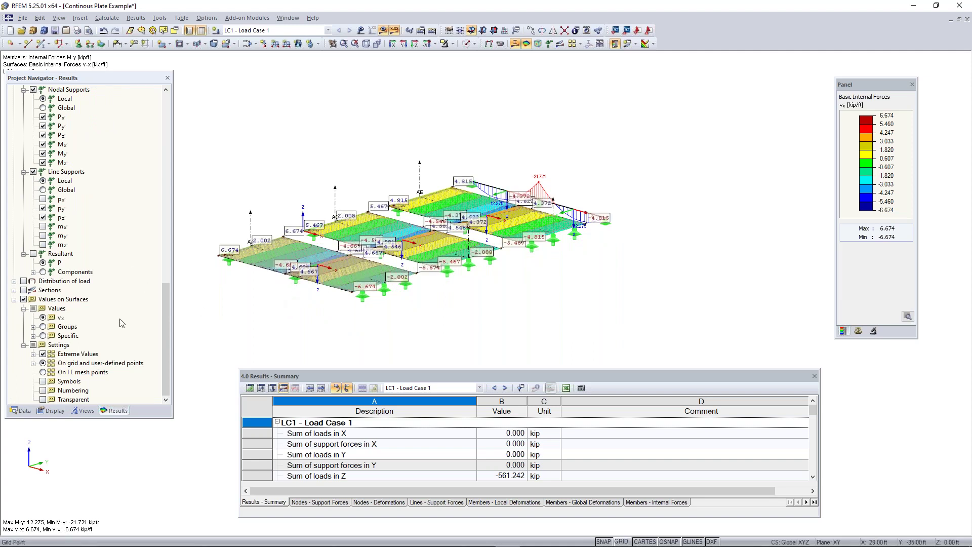
right_drag(298, 297, 317, 325)
key(Escape)
scroll(324, 281, up, 3)
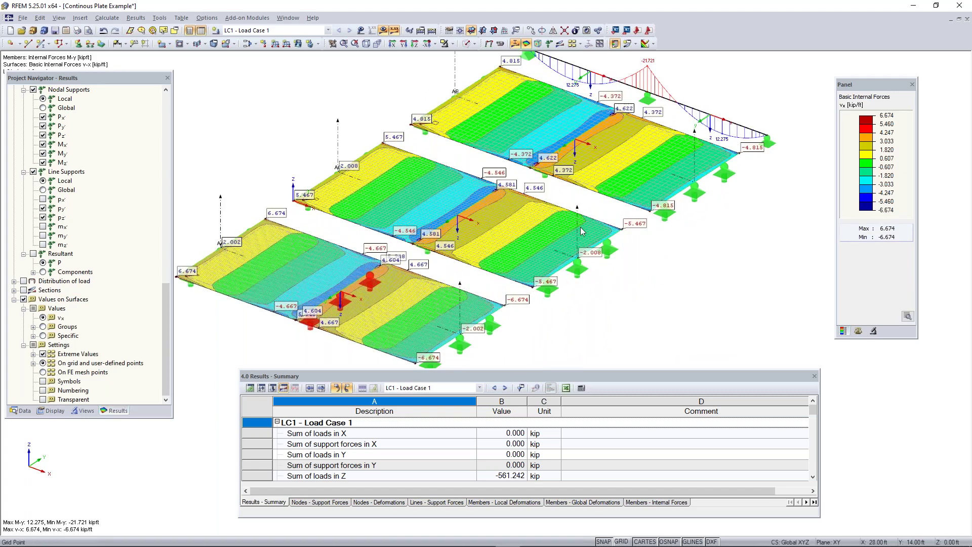
scroll(581, 230, down, 1)
right_drag(559, 250, 591, 244)
click(278, 168)
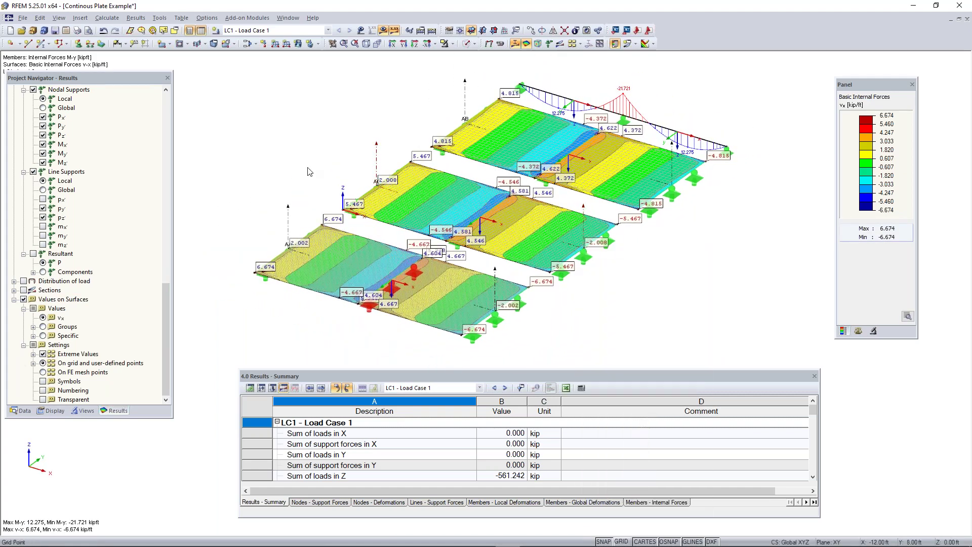
Step: Turn off the surface values and display the vx result diagrams along sections AA, AB and AC instead
click(23, 299)
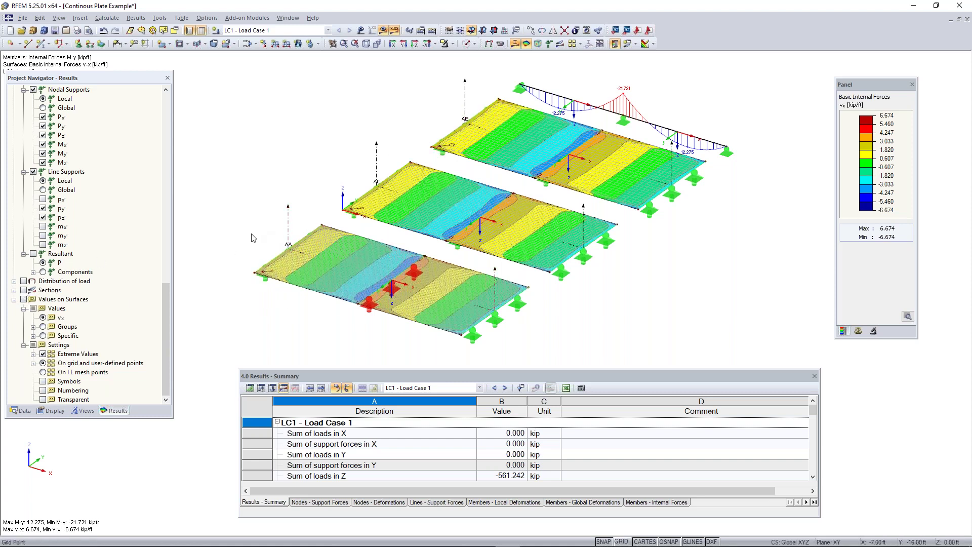
click(23, 291)
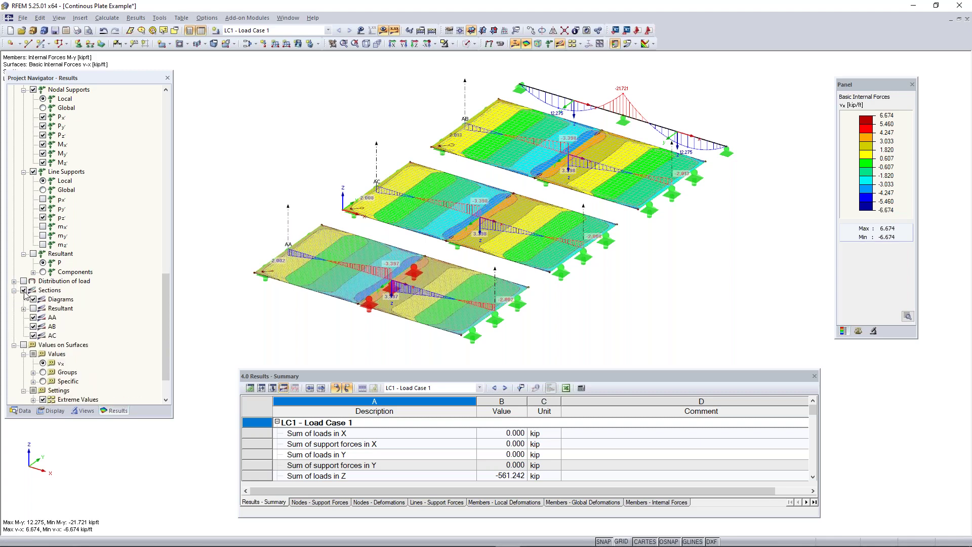
ctrl+middle_drag(400, 337, 365, 308)
right_click(363, 308)
click(111, 254)
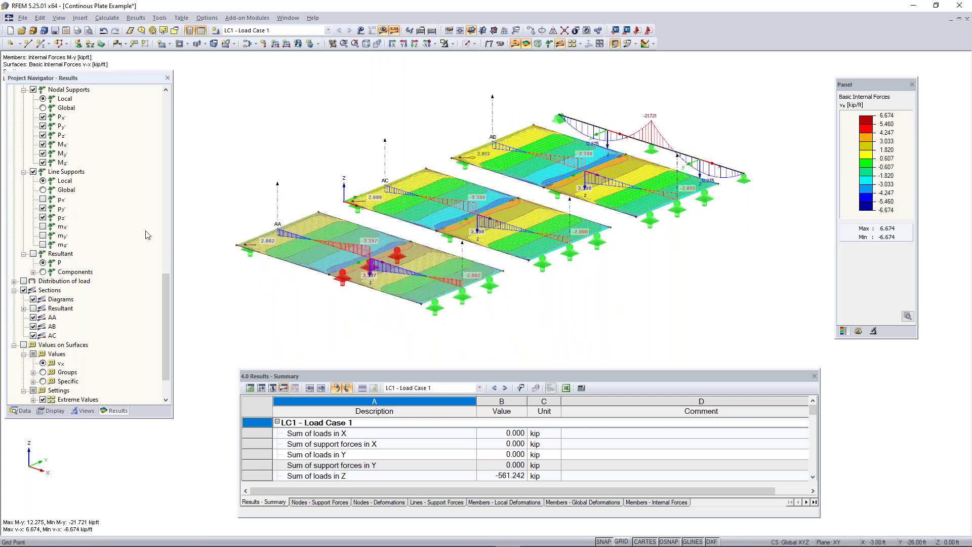
scroll(119, 236, up, 11)
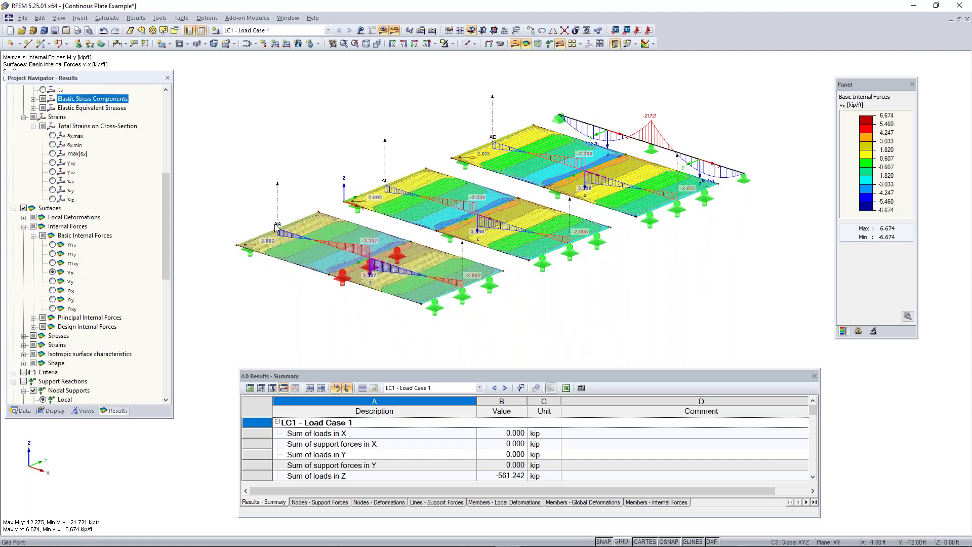
Step: Compare the vx section diagrams of the three plates closely, moving the results navigator clear of the result labels
scroll(369, 240, up, 2)
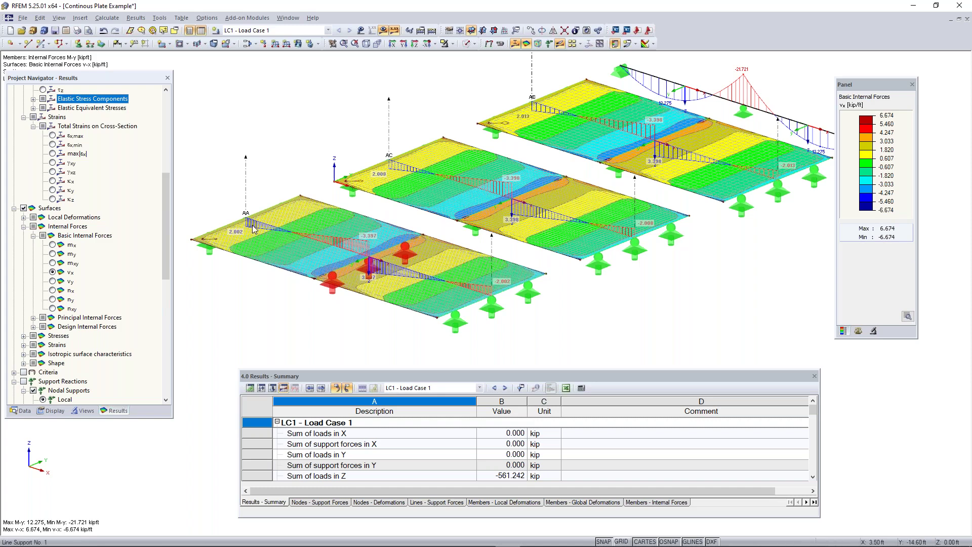
scroll(254, 229, up, 2)
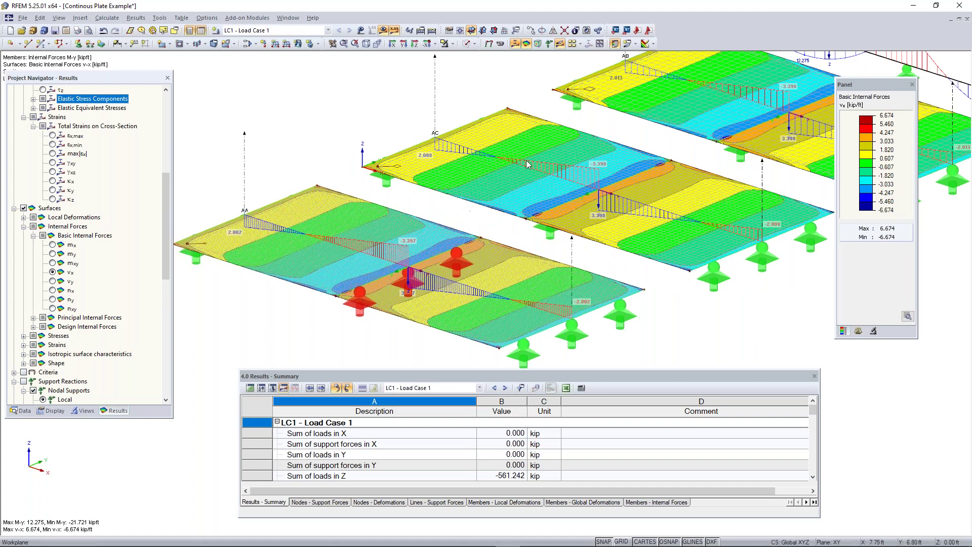
middle_drag(681, 106, 582, 144)
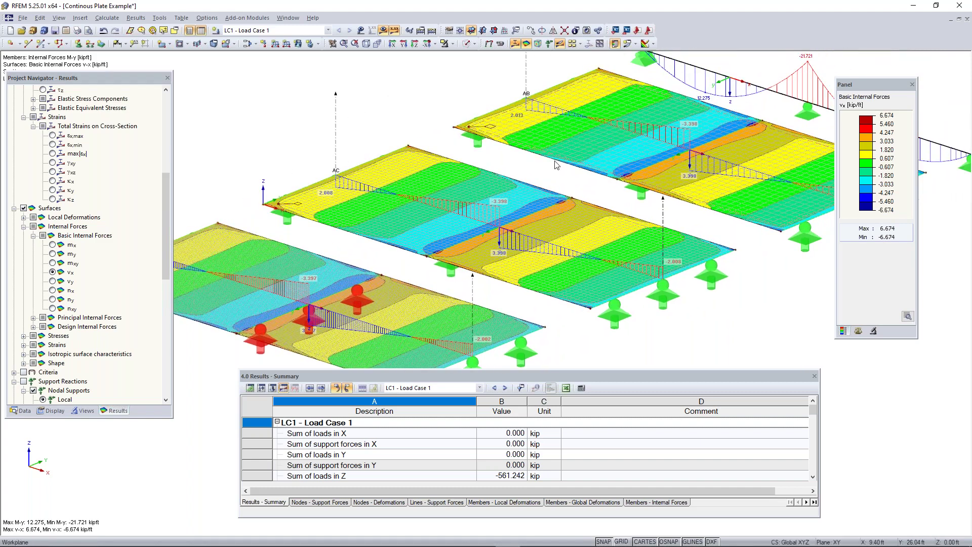
middle_drag(309, 287, 346, 259)
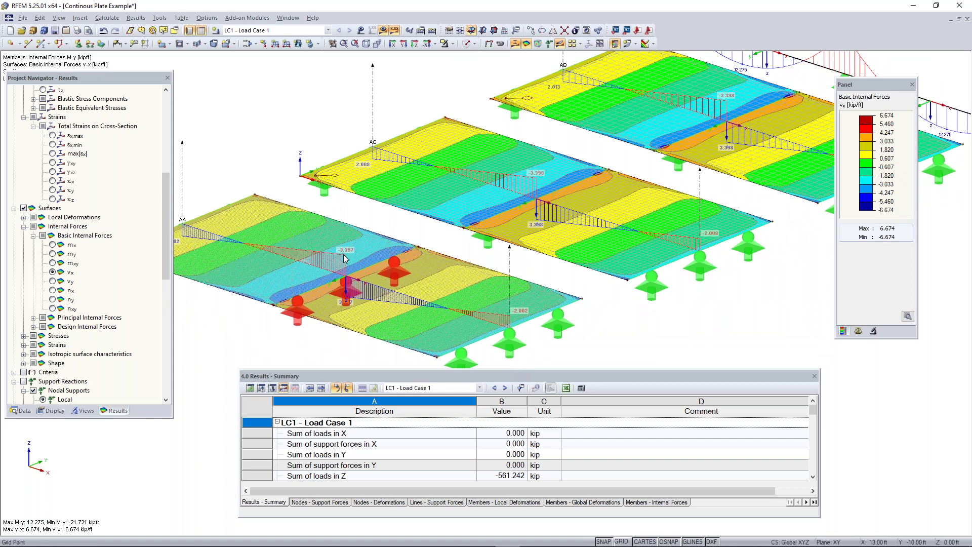
drag(114, 76, 100, 138)
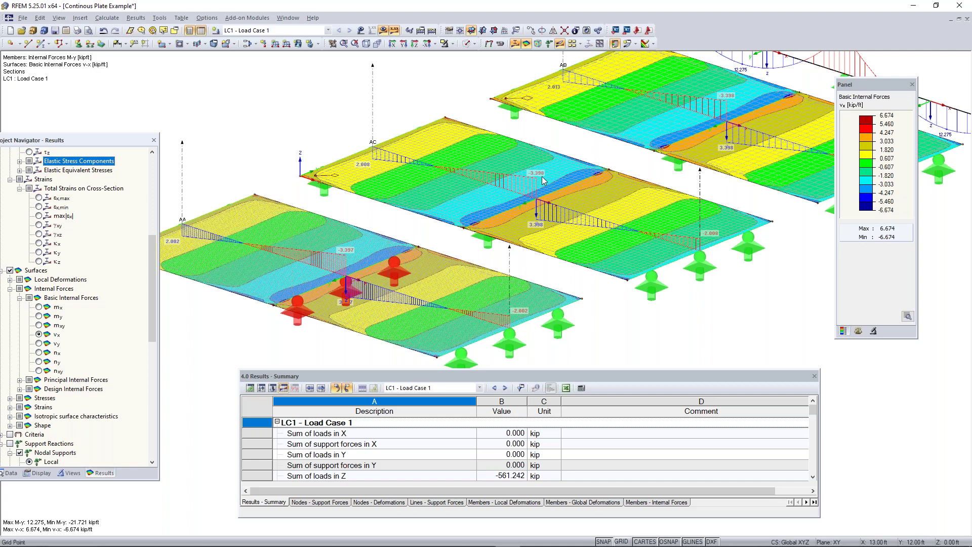
middle_drag(641, 152, 614, 152)
scroll(542, 188, down, 2)
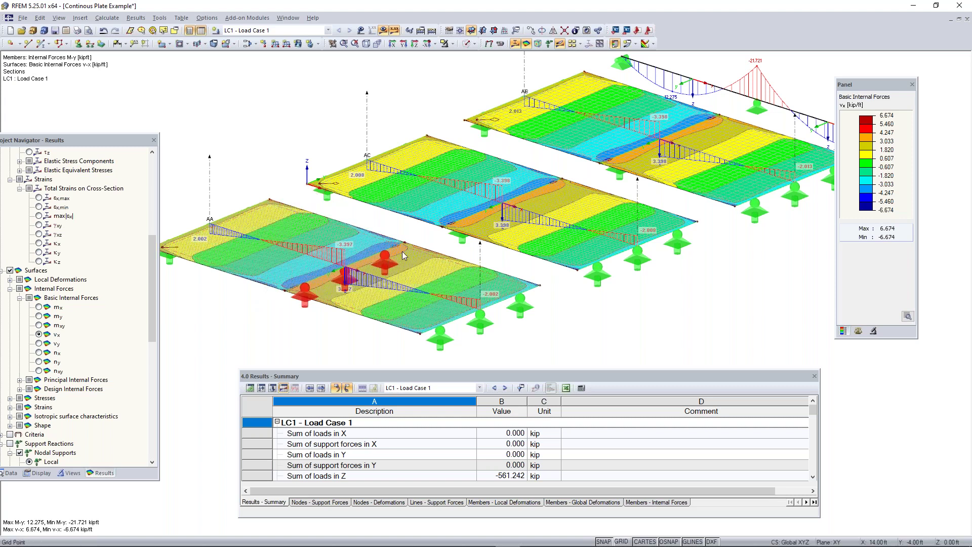
Step: Deactivate the shear stiffness of members in the global calculation parameters and accept deleting the existing results
click(107, 19)
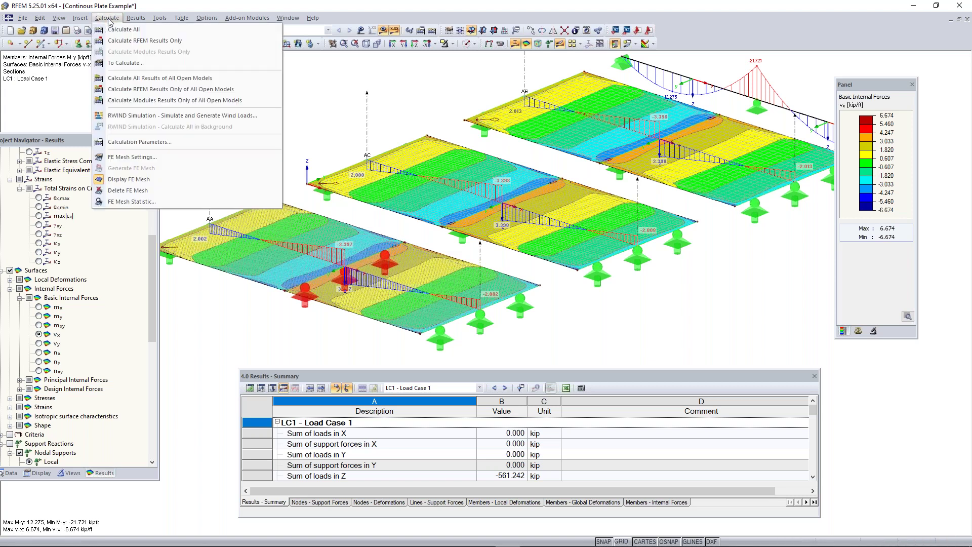
click(150, 142)
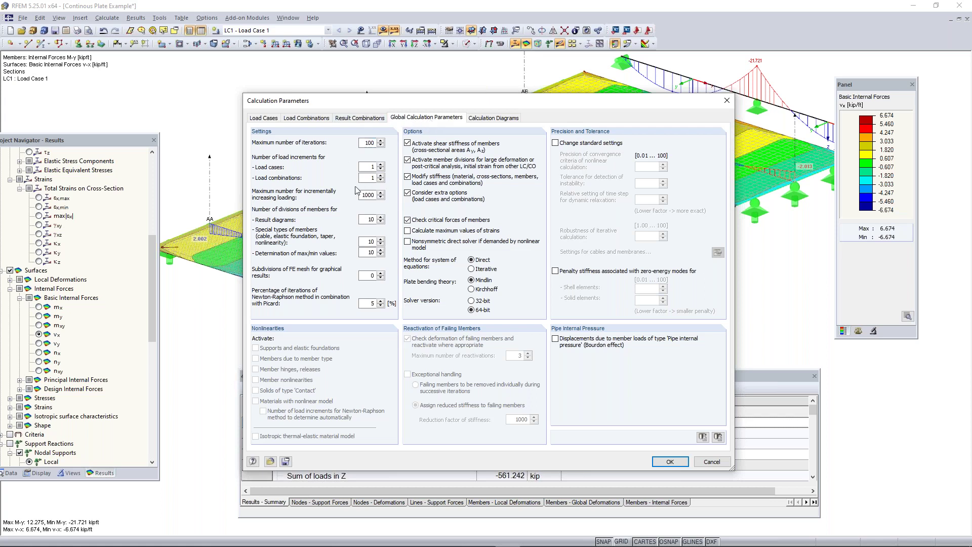
click(411, 145)
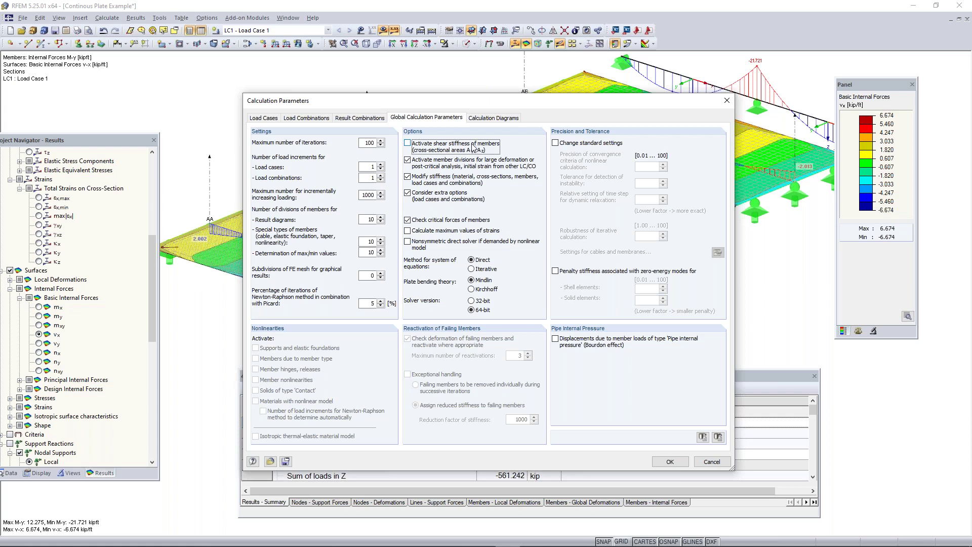
click(673, 462)
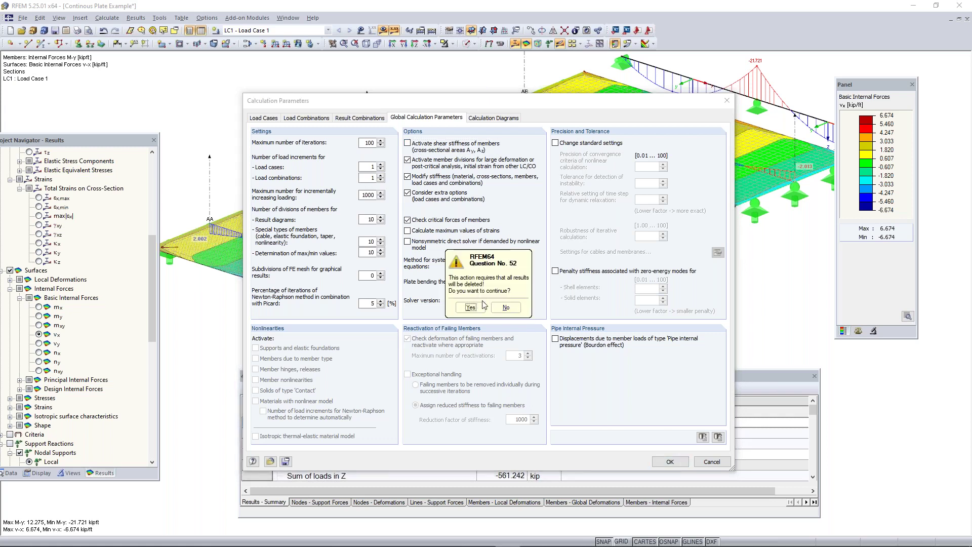
click(480, 309)
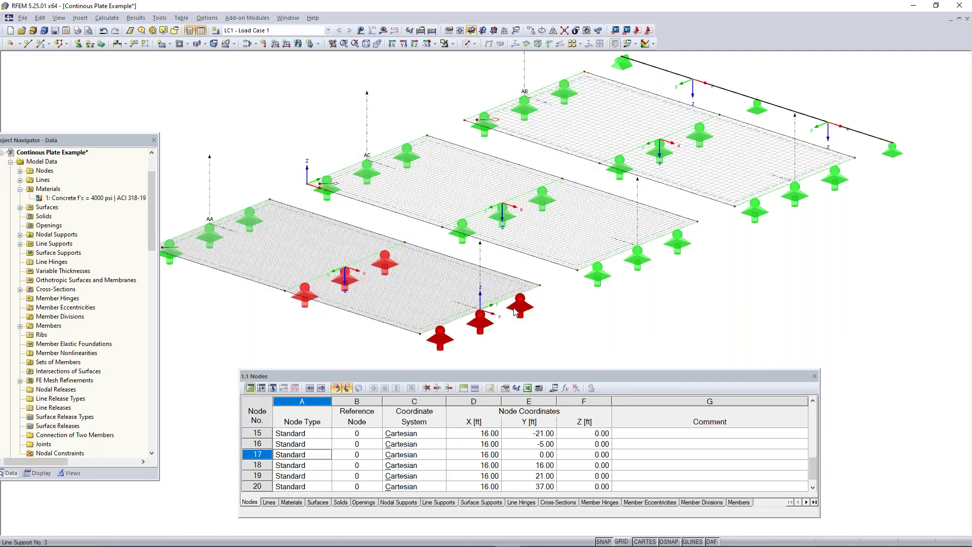
Step: Recalculate Load Case 1 and examine the beam's moment diagram beside the plates
middle_drag(570, 250, 545, 275)
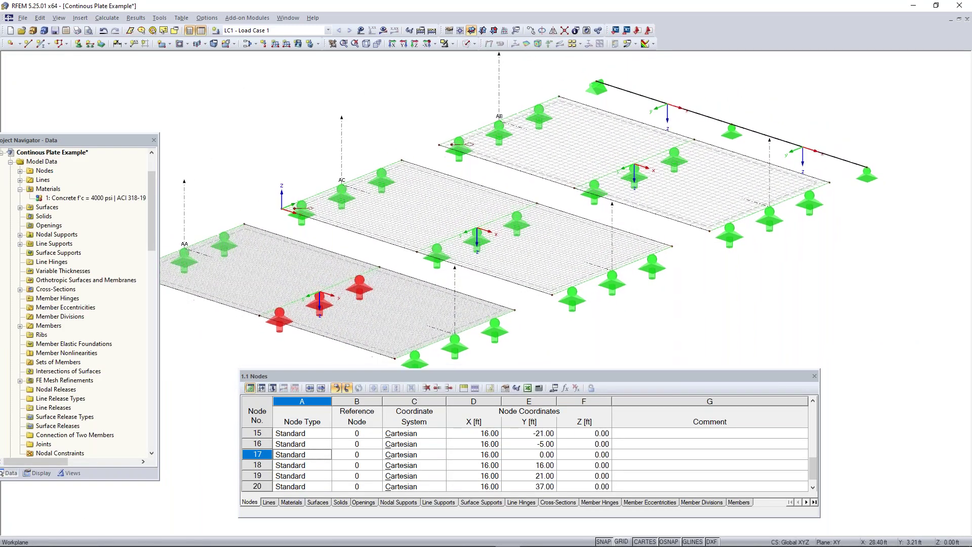
scroll(548, 277, down, 2)
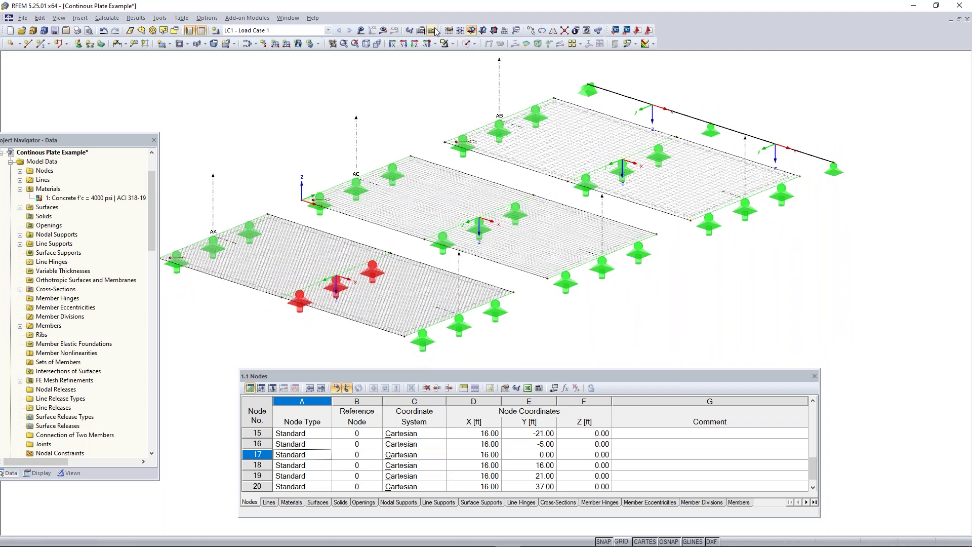
click(432, 31)
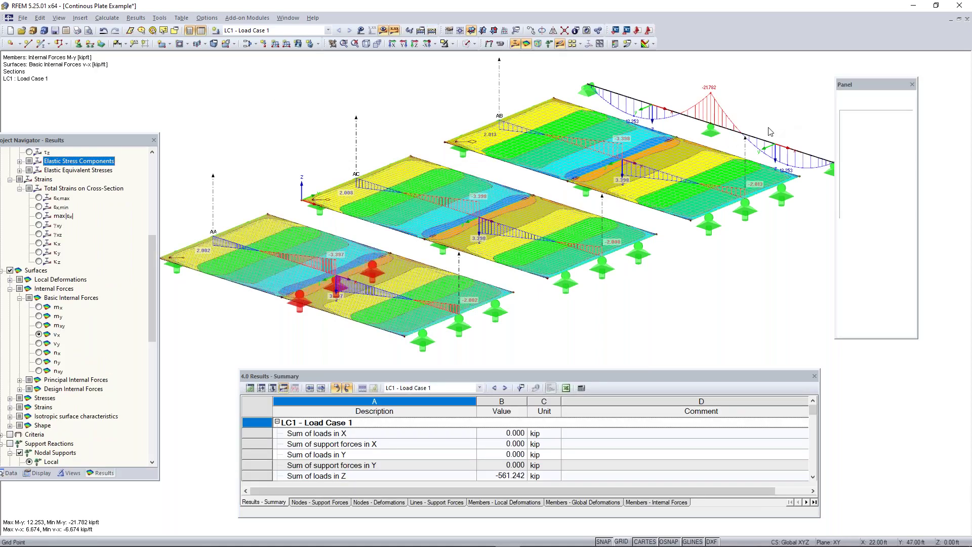
middle_drag(744, 119, 658, 138)
scroll(691, 130, up, 2)
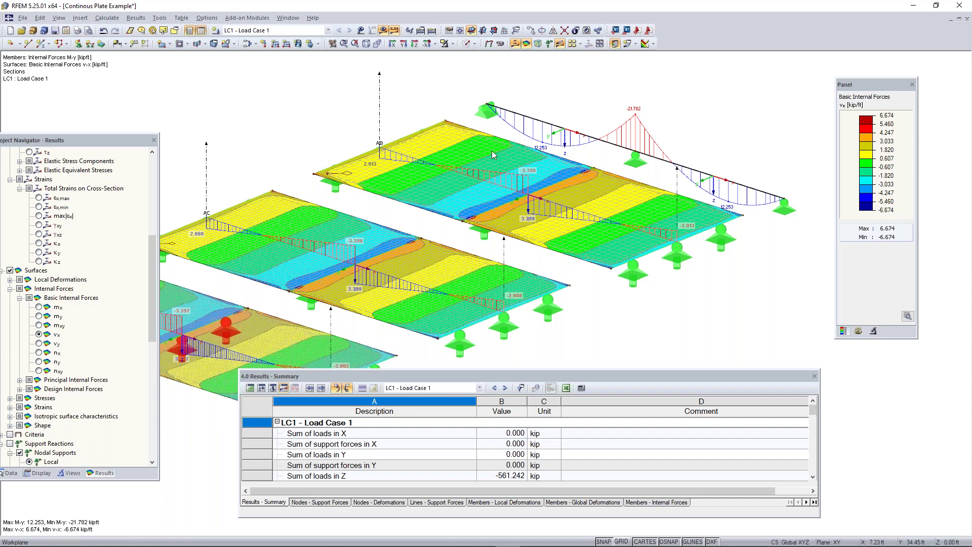
Step: Switch to the running PowerPoint slide show and advance from the Coffee Break slide to the Plate Theory slide
key(super)
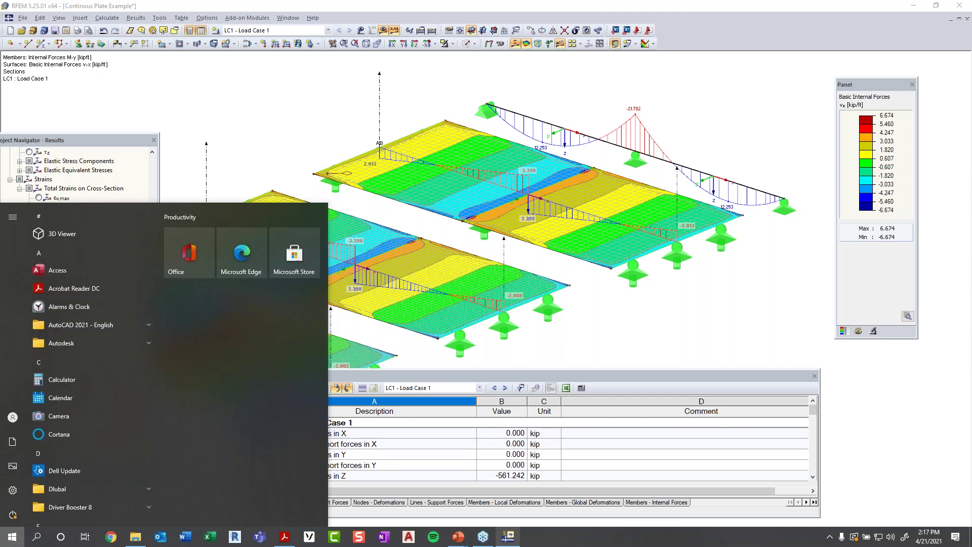
mouse_move(466, 537)
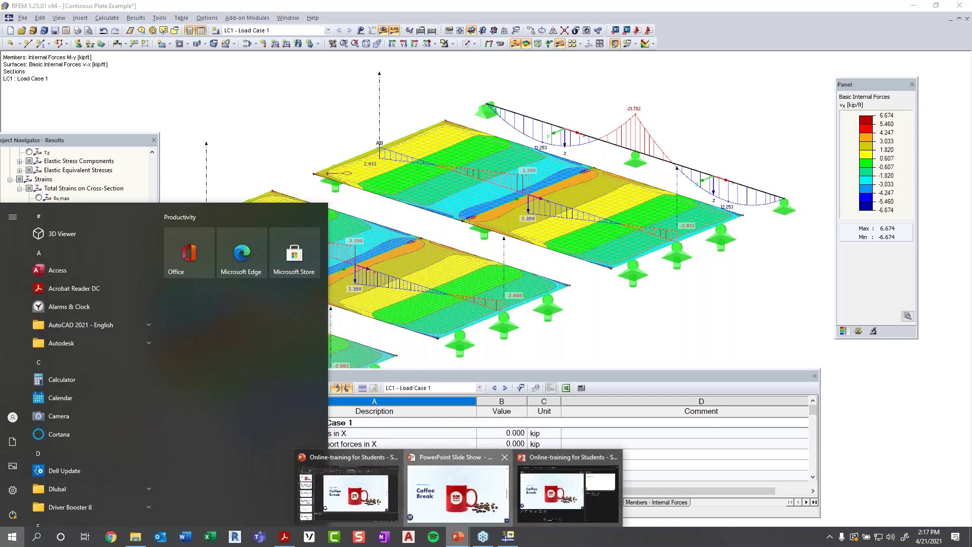
click(503, 498)
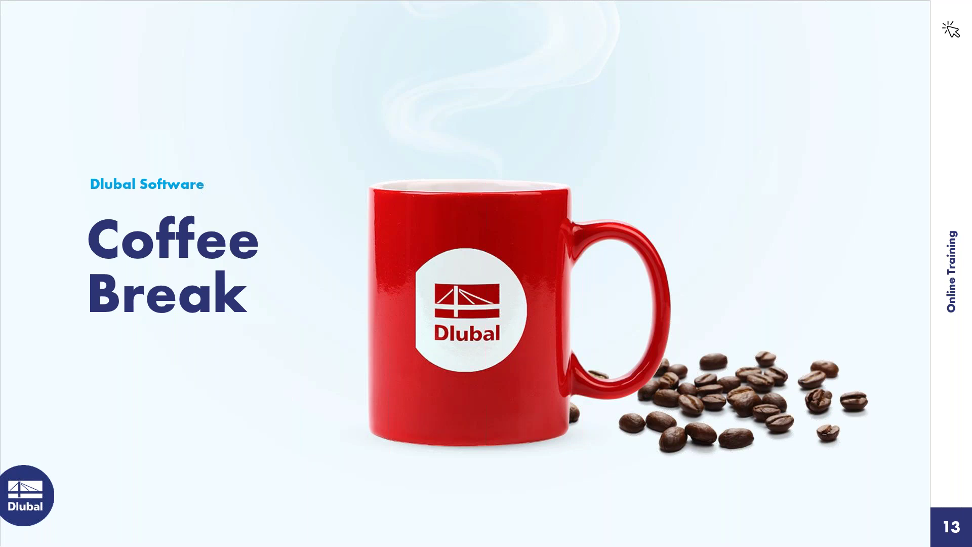
key(Right)
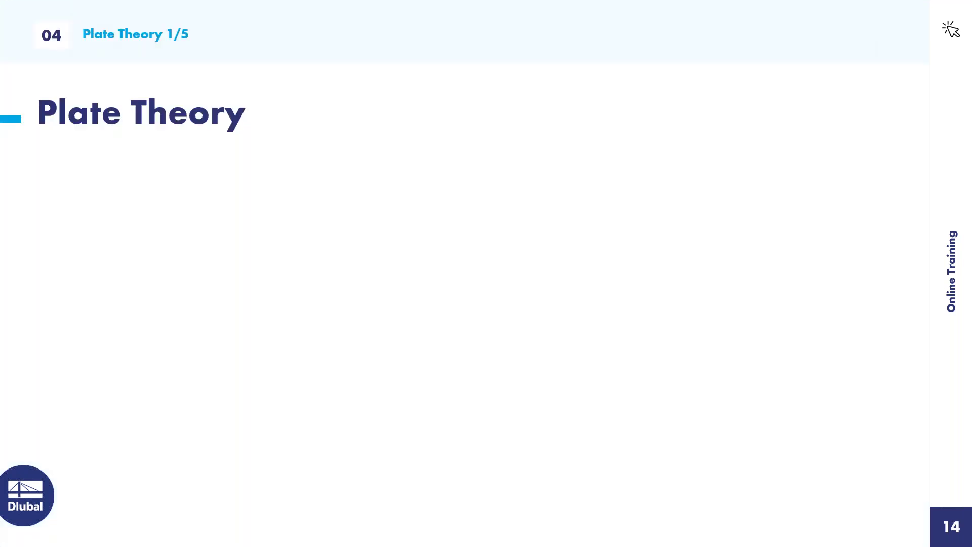
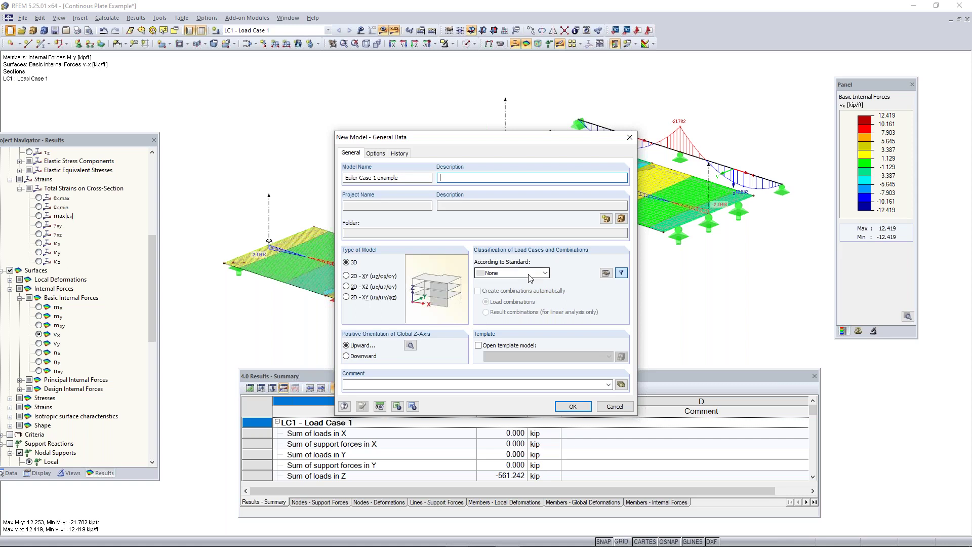
Step: Create the 3D model "Euler Case 1 example" using the ASCE 7-16 standard with automatically created load combinations
click(530, 277)
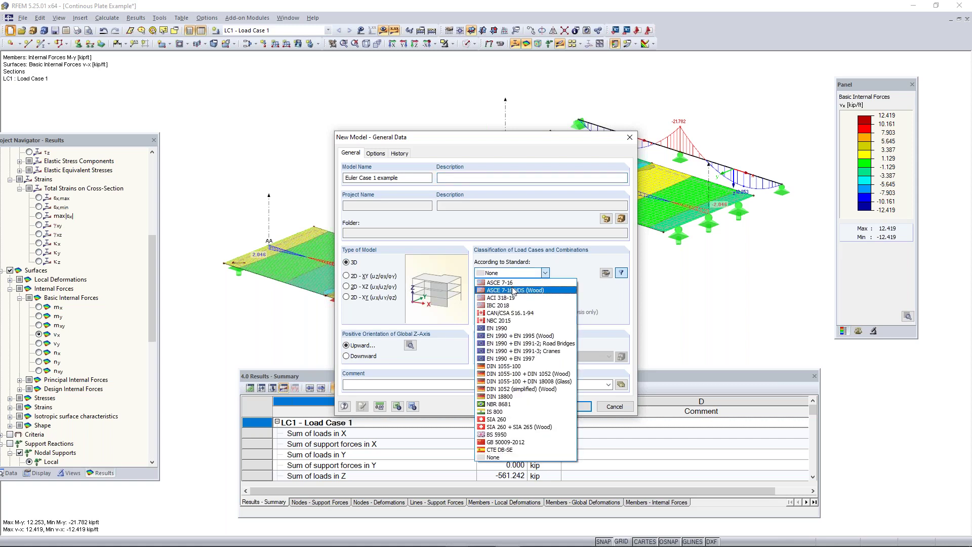
click(517, 283)
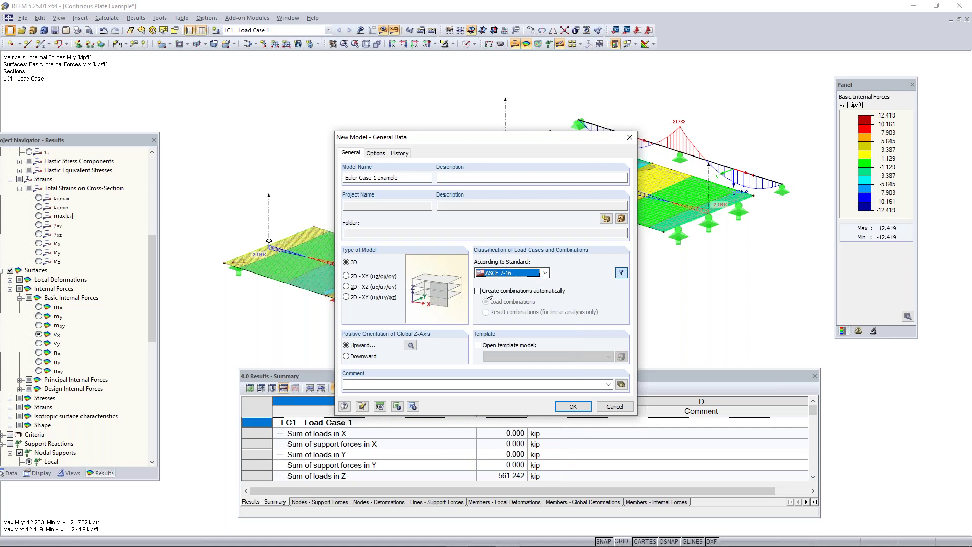
click(477, 291)
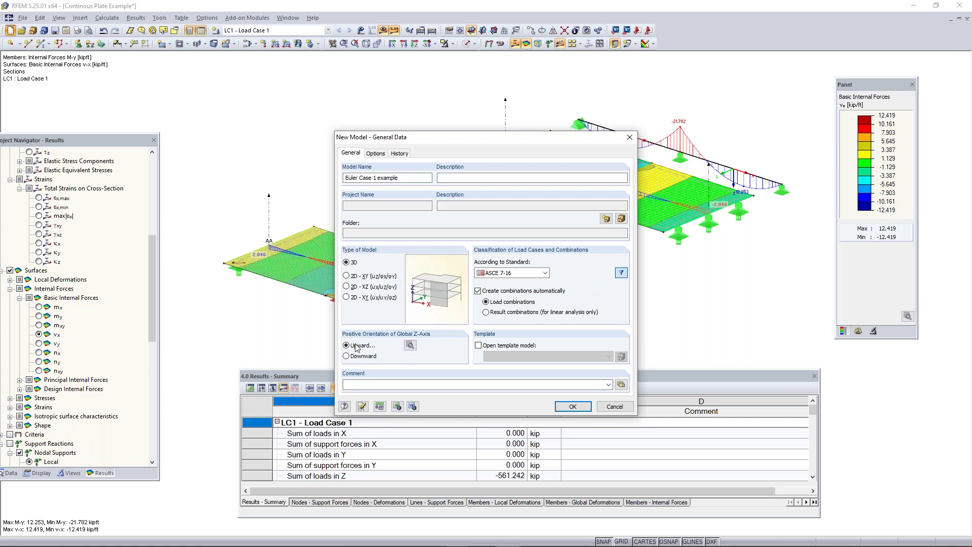
click(573, 406)
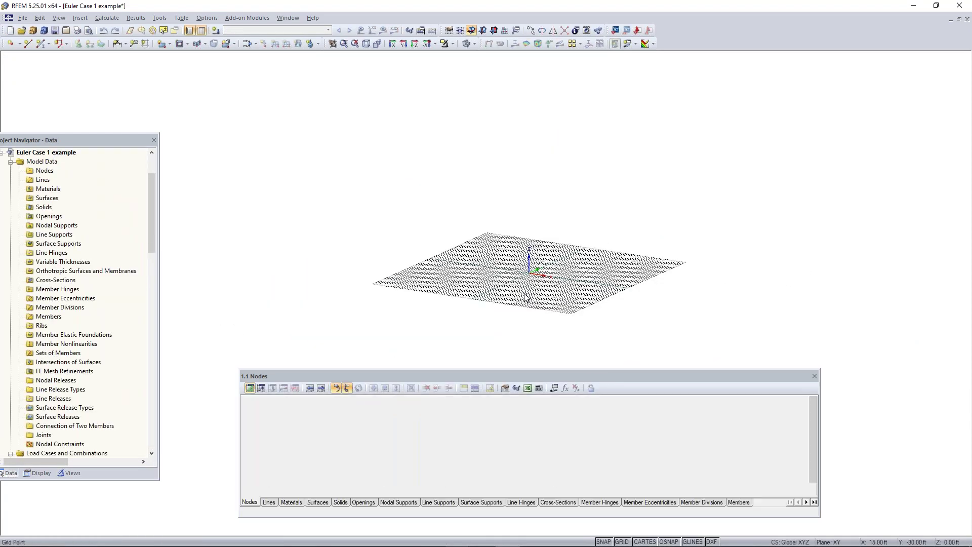
Step: Start a new single member and open the rolled I-section library for its cross-section, filtered to AISC and AISC 15
scroll(537, 277, up, 3)
mouse_move(529, 289)
middle_down()
mouse_move(516, 269)
mouse_move(608, 301)
mouse_move(512, 286)
middle_up()
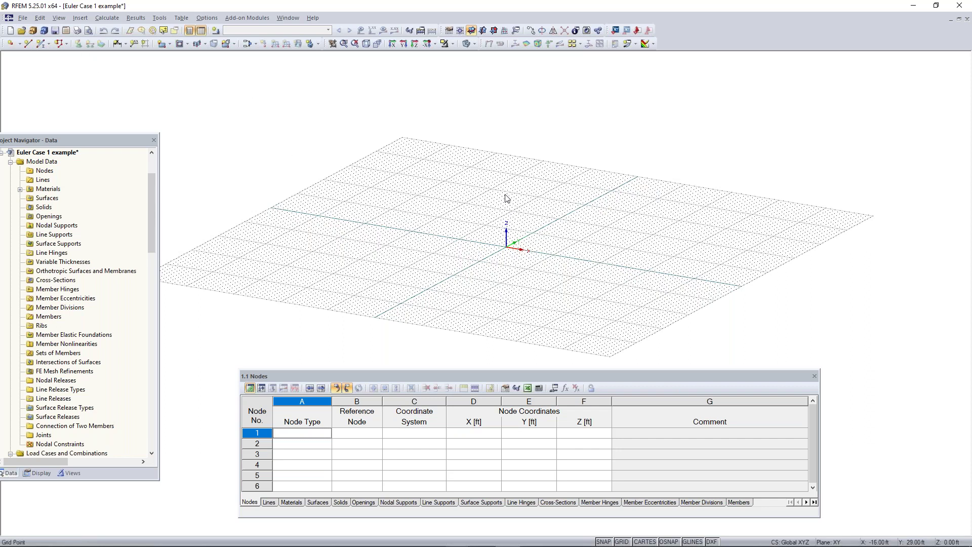
click(40, 44)
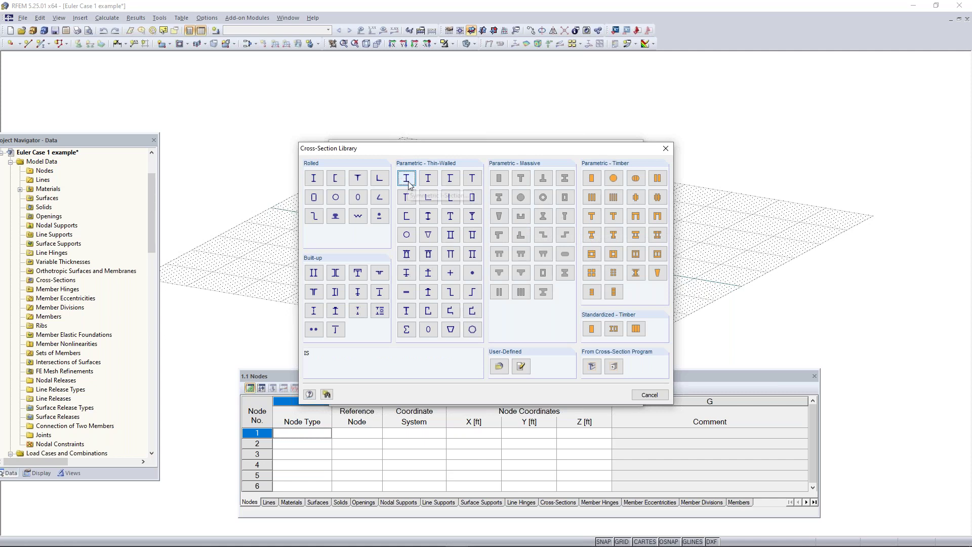
click(314, 179)
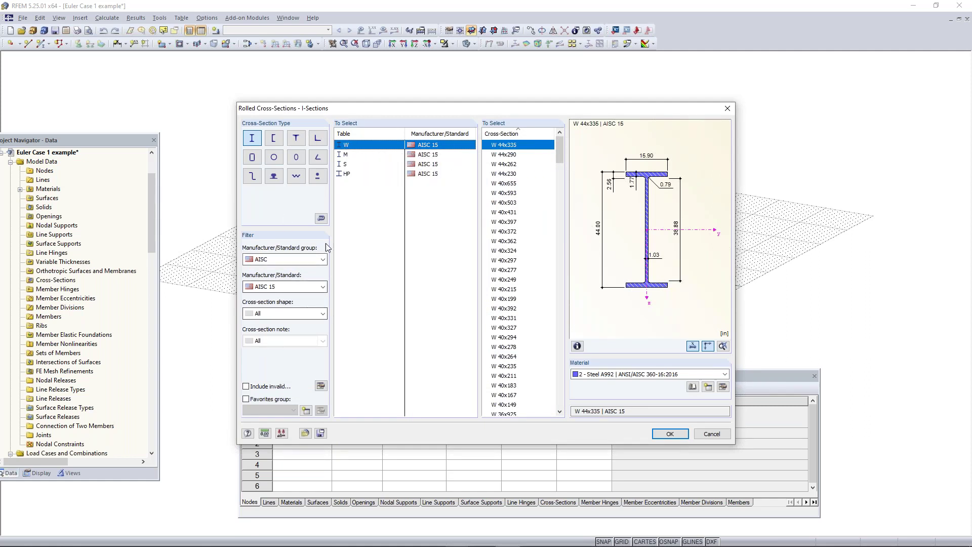
click(295, 260)
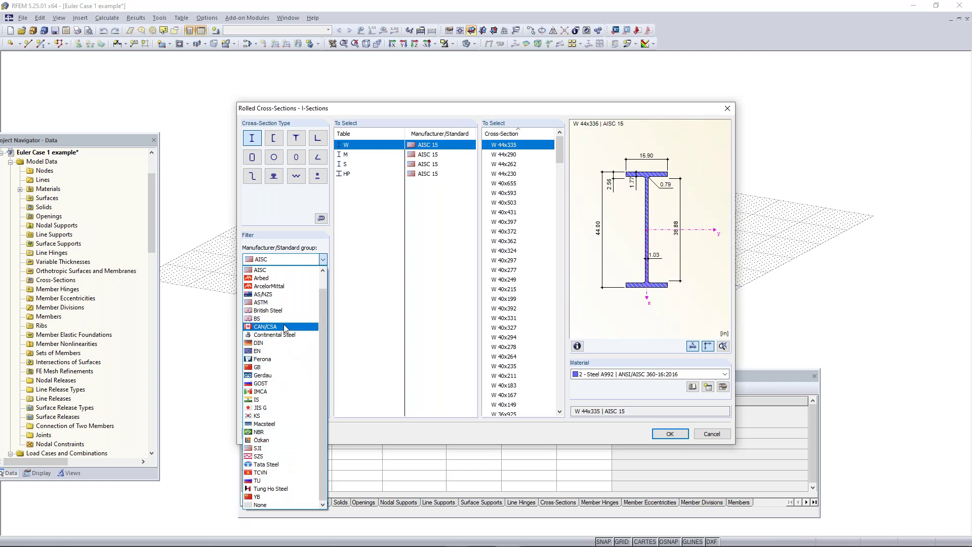
click(271, 272)
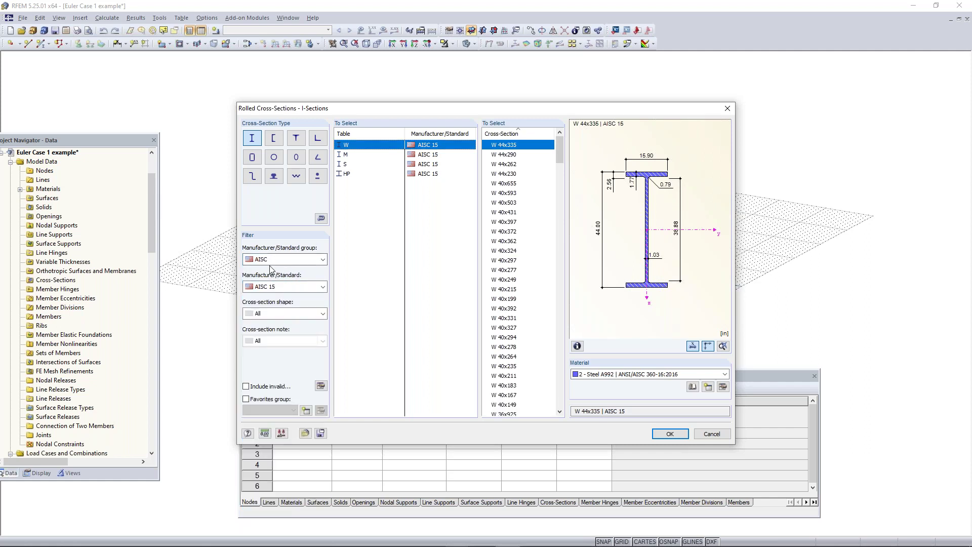
click(278, 288)
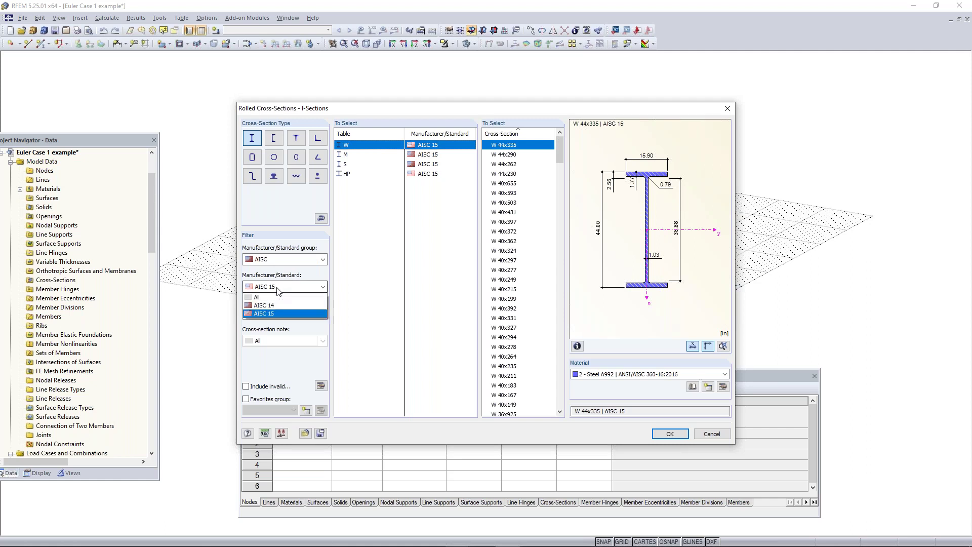
click(278, 313)
Step: Filter the cross-section shape to wide I-sections with parallel flanges and select the W 12x35 section
click(280, 316)
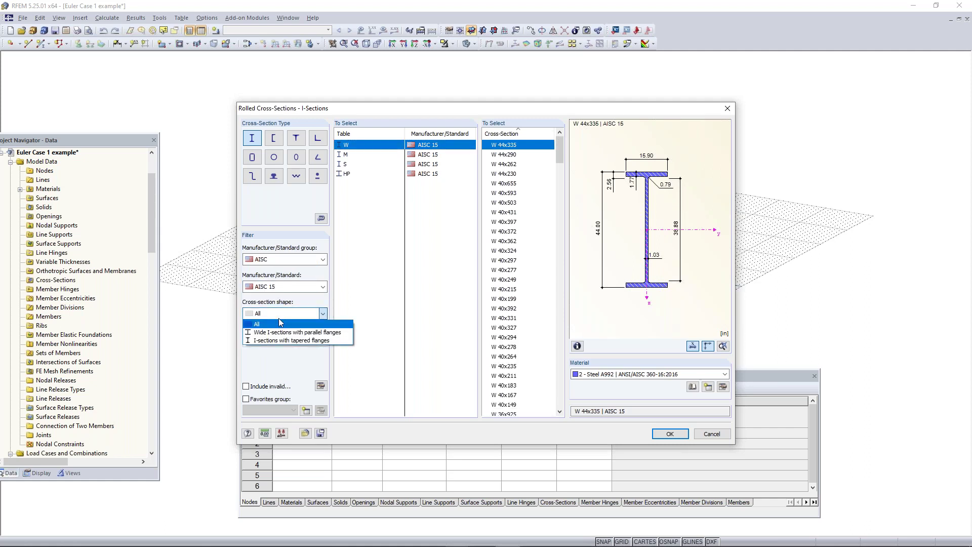
click(281, 342)
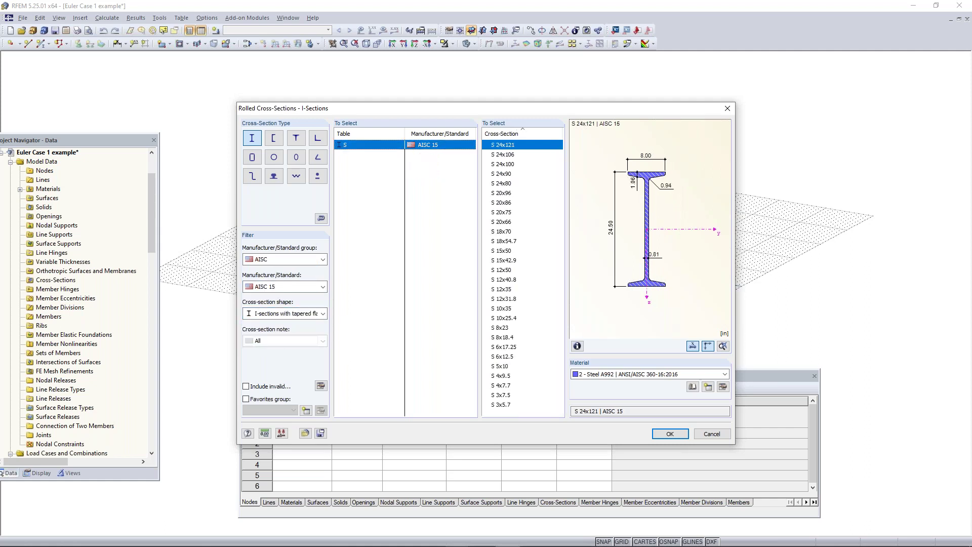
click(274, 315)
click(274, 332)
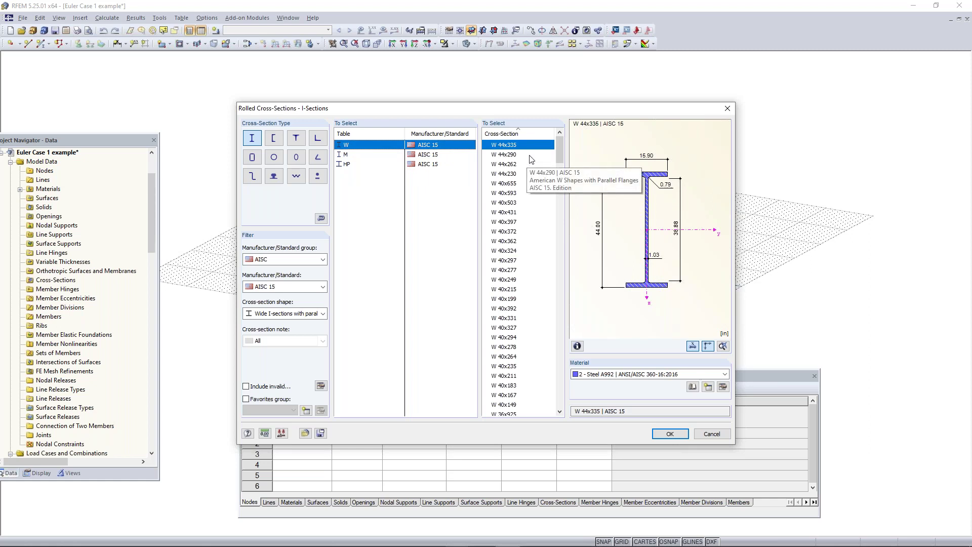
drag(558, 147, 556, 353)
click(507, 337)
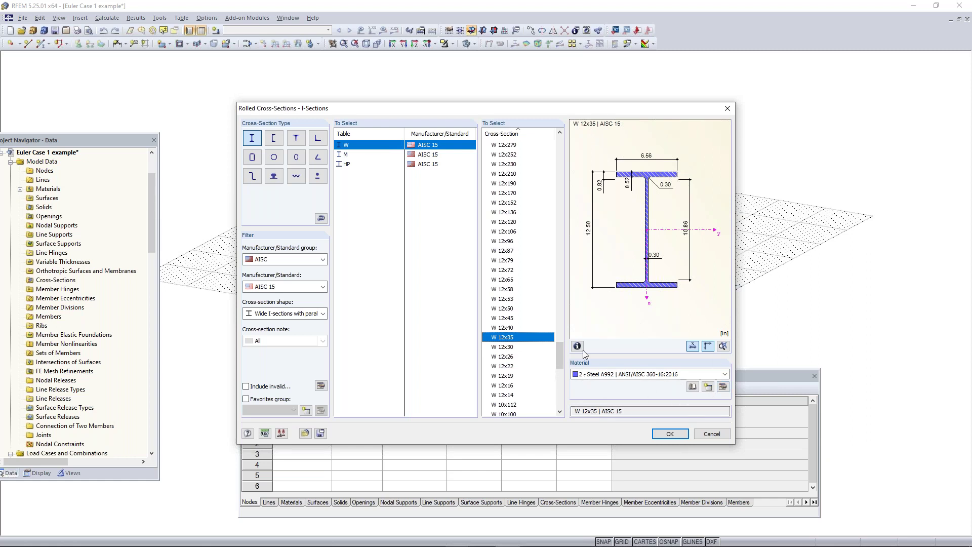
Step: Examine the steel material library and the new material definition without changing the section's material
click(695, 387)
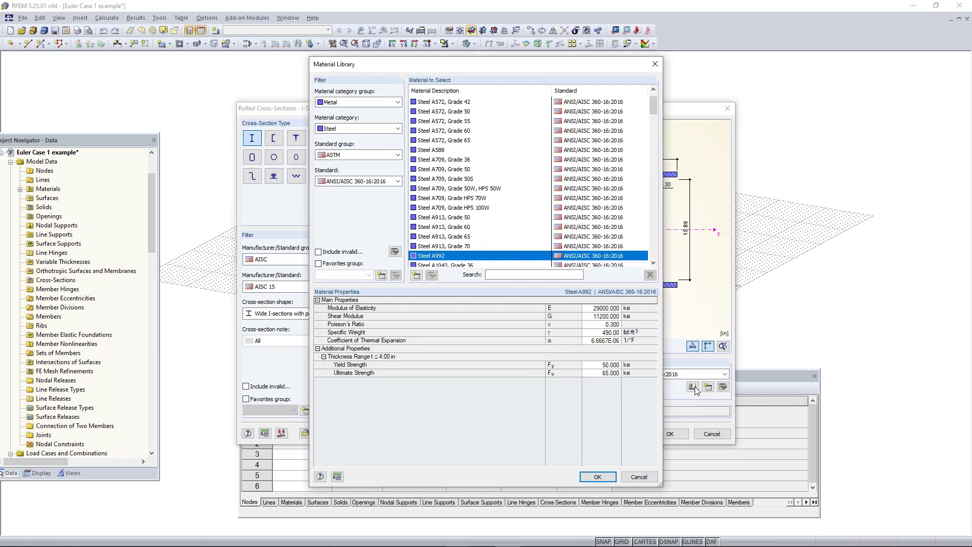
click(655, 64)
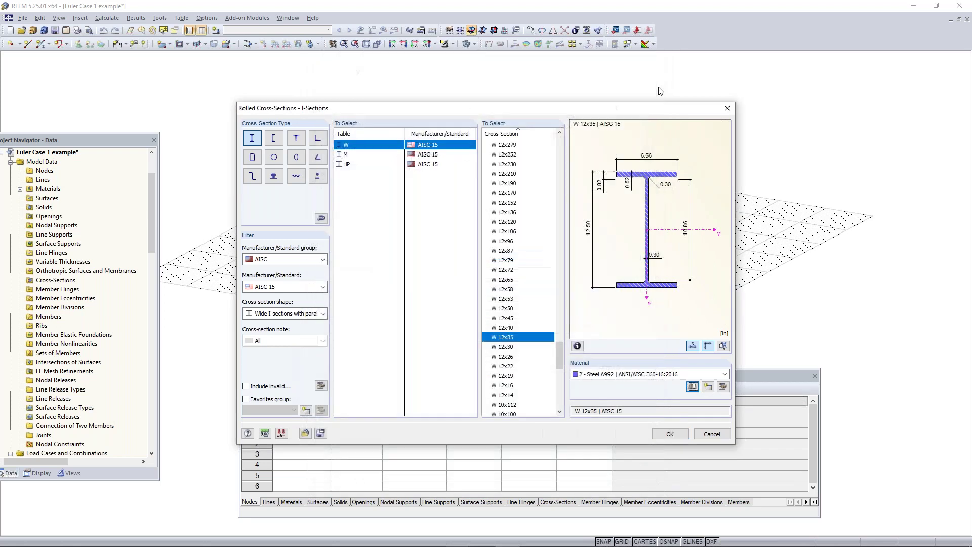
click(711, 390)
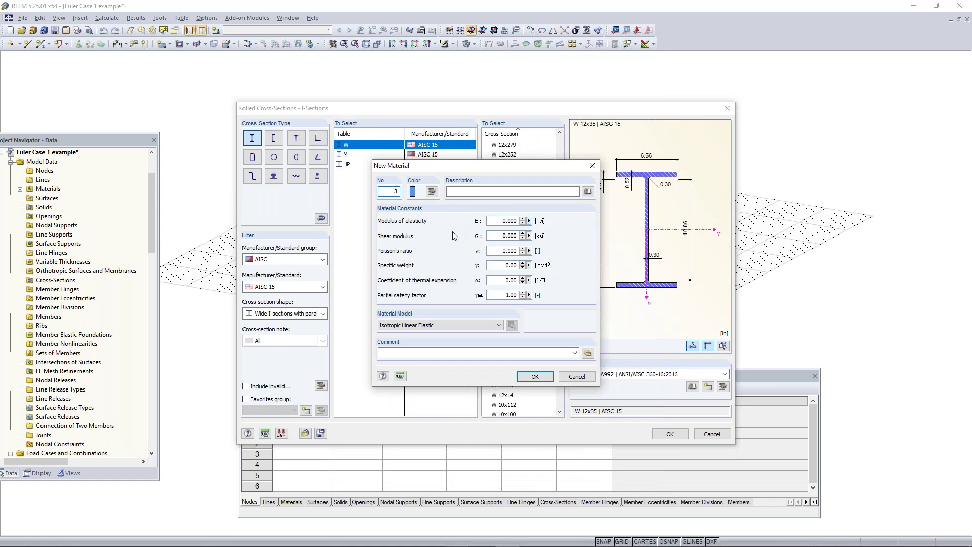
click(591, 166)
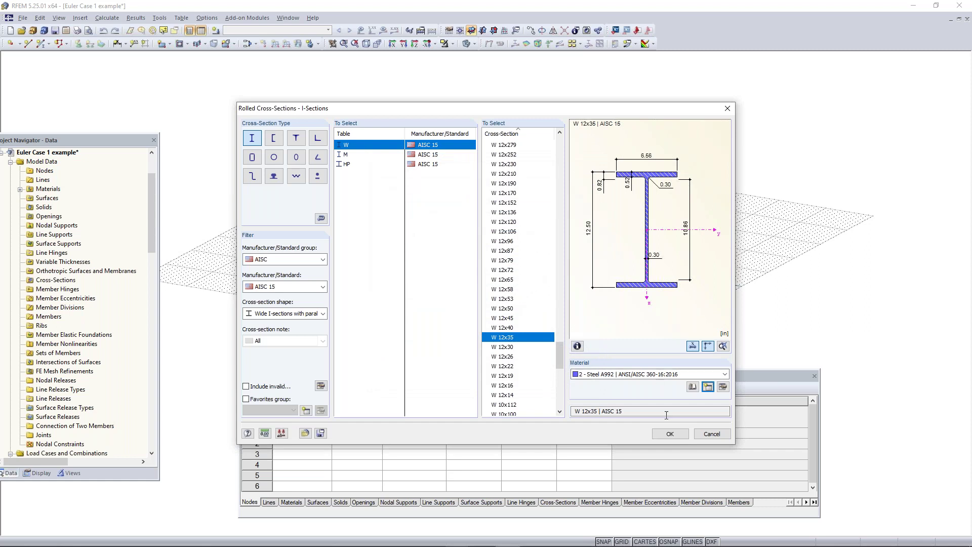
Step: Accept the W 12x35 Steel A992 beam member and draw it 30 ft vertically from the origin in the XZ work plane
click(670, 435)
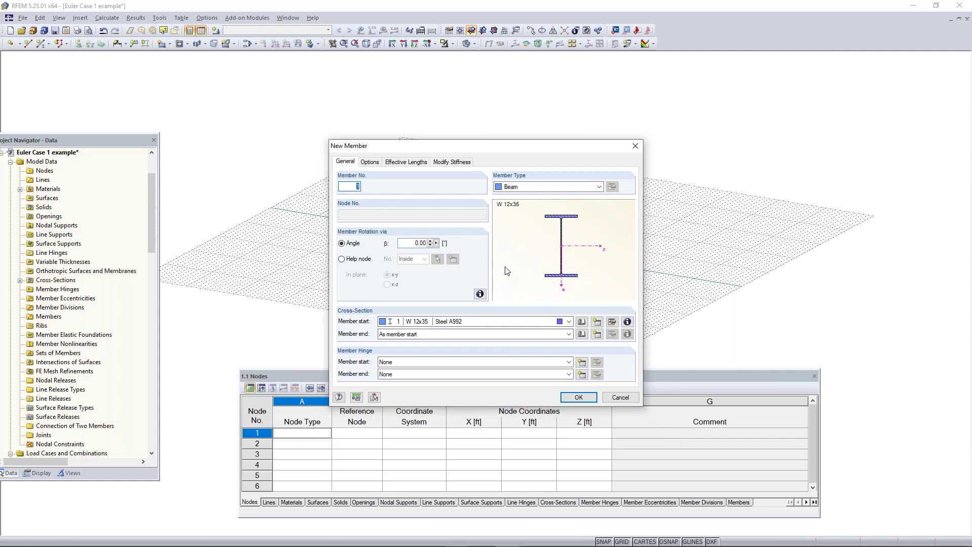
click(578, 397)
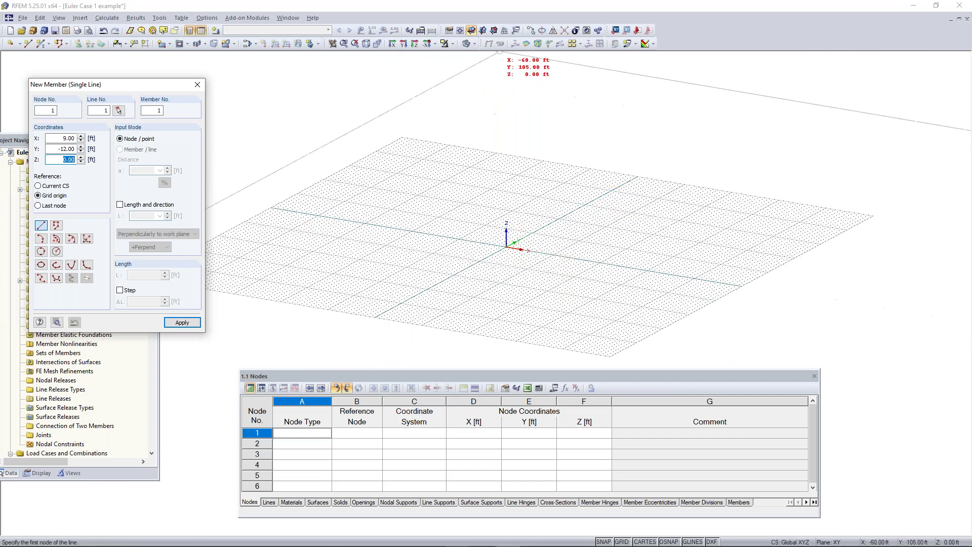
click(484, 32)
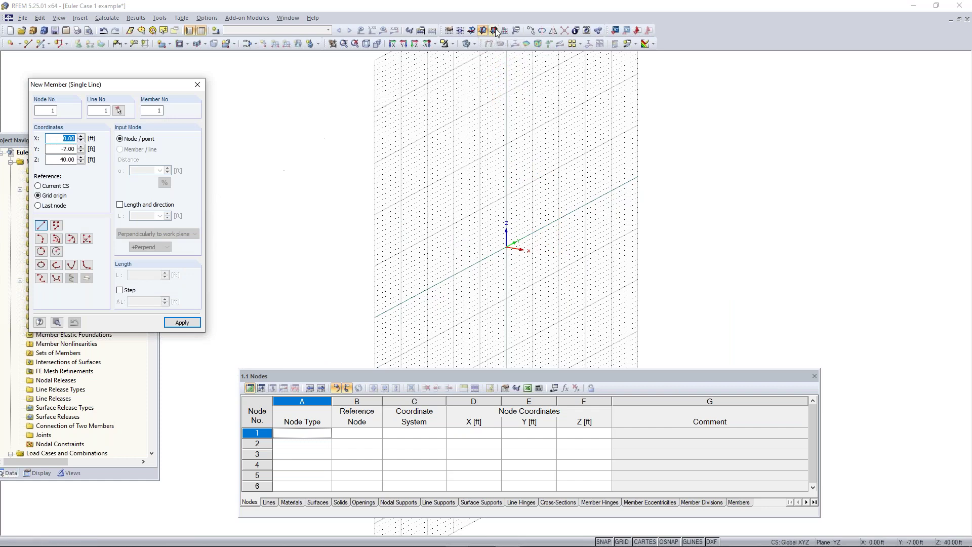
click(494, 31)
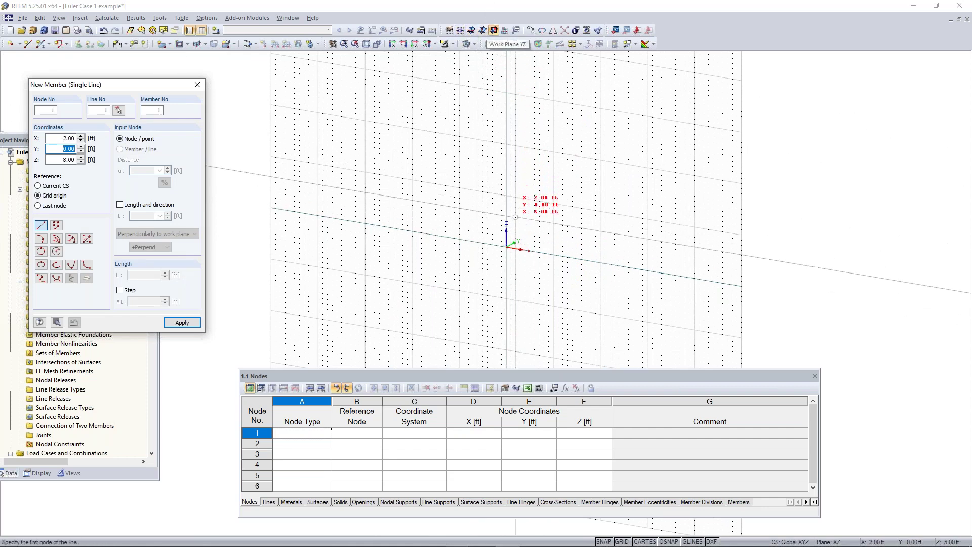
click(506, 247)
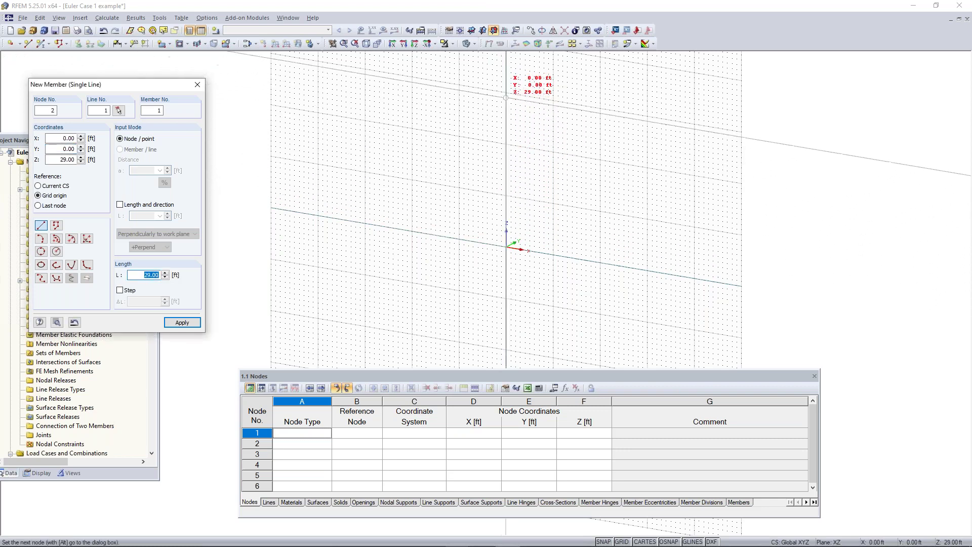
click(506, 93)
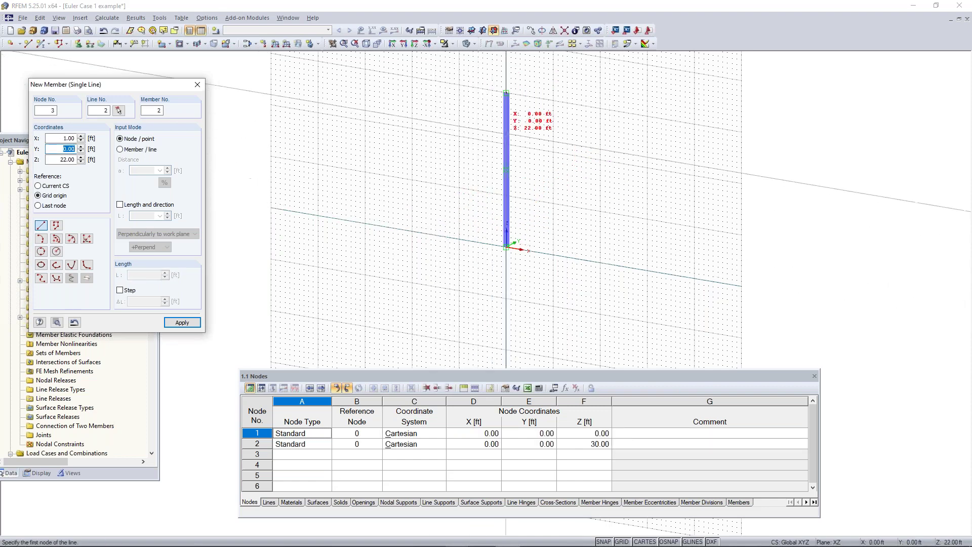
Step: Place a second column at X -28, Y -7 ft using a fixed 30 ft length in the positive direction perpendicular to the XY work plane
click(472, 32)
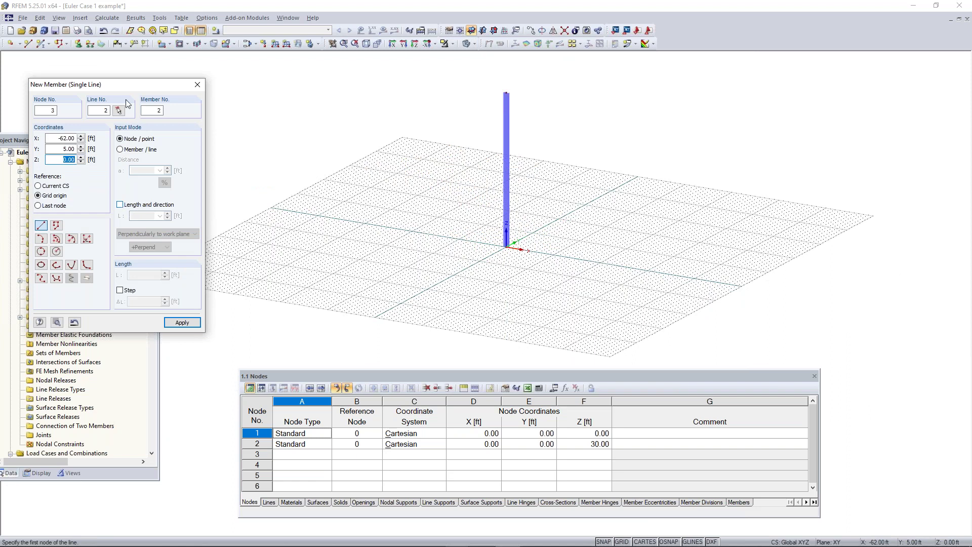
drag(114, 88, 144, 96)
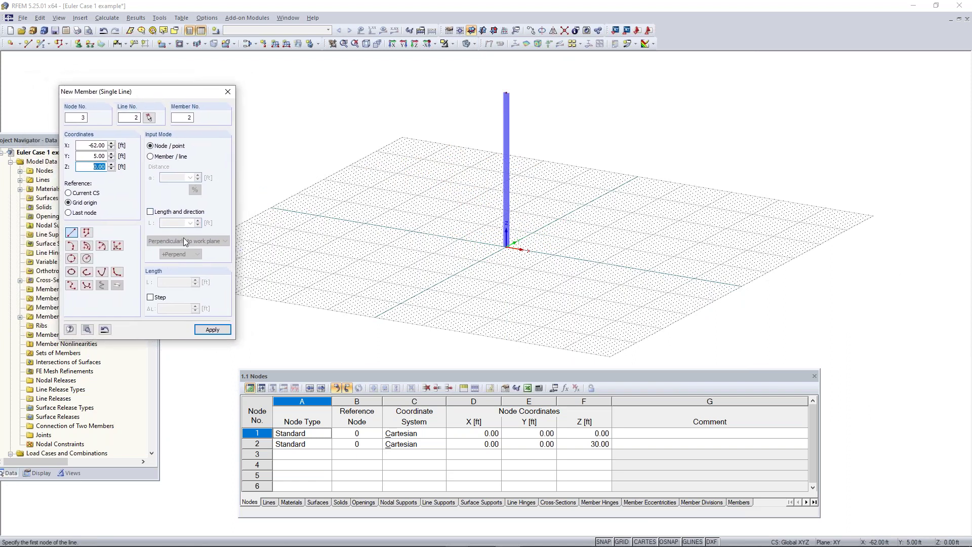
click(170, 213)
double_click(169, 221)
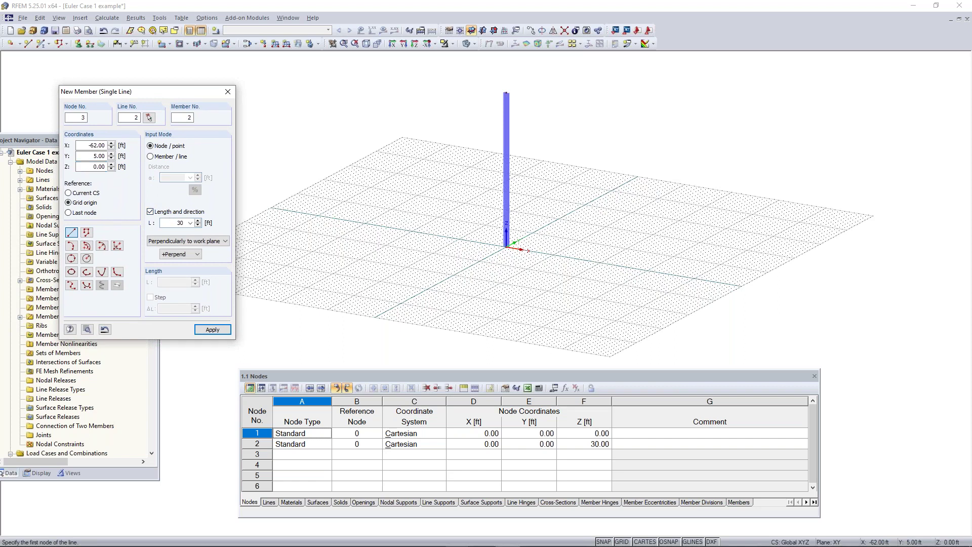
click(206, 243)
click(195, 257)
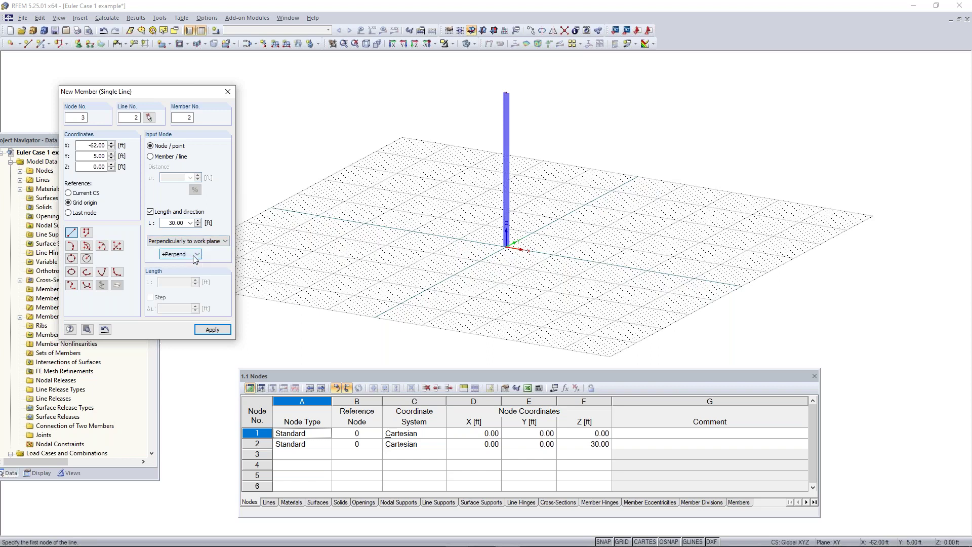
click(187, 257)
click(182, 263)
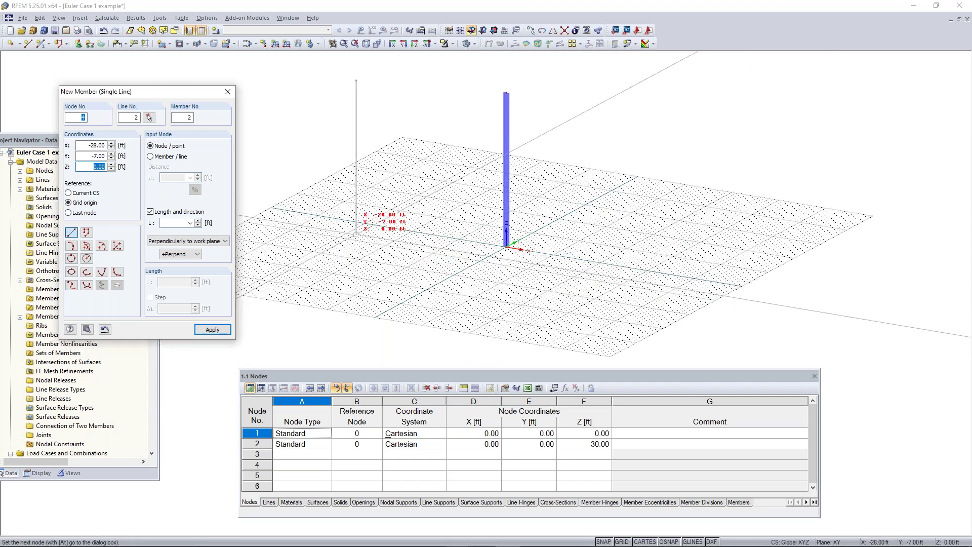
click(356, 234)
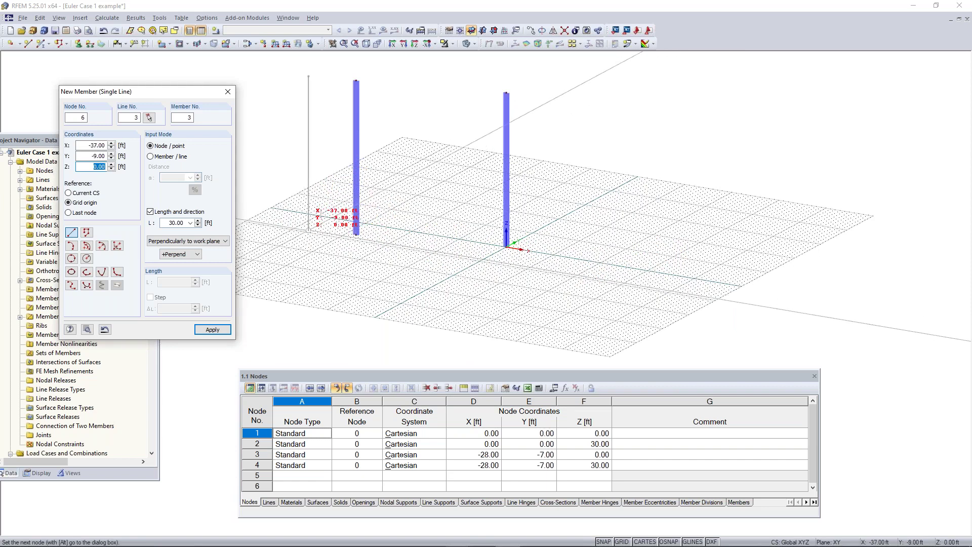
Step: Cancel the third member and delete the second column at X -28, Y -7 ft
key(Escape)
drag(398, 72, 291, 262)
key(Delete)
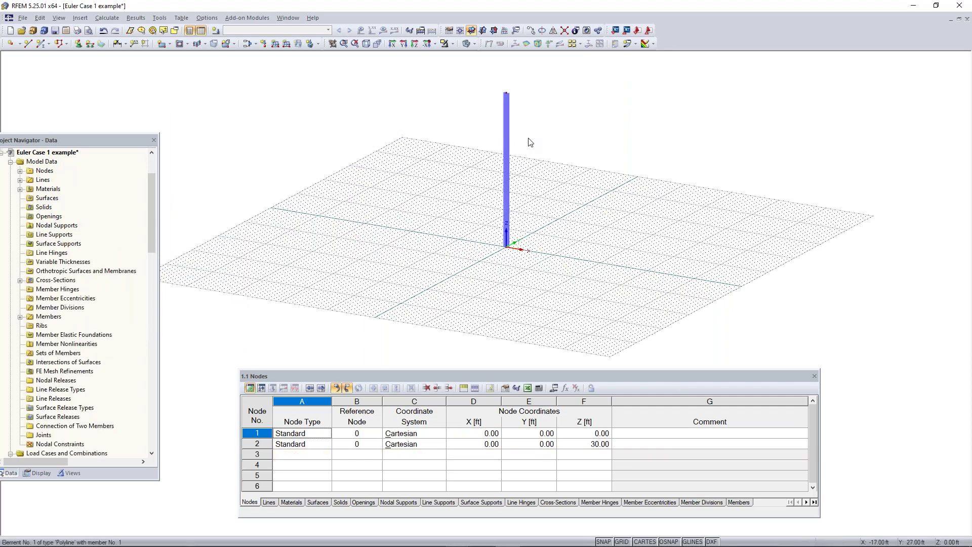
Step: Examine the column's base up close and try enclosing window selections around its base node
ctrl+middle_drag(546, 124, 509, 207)
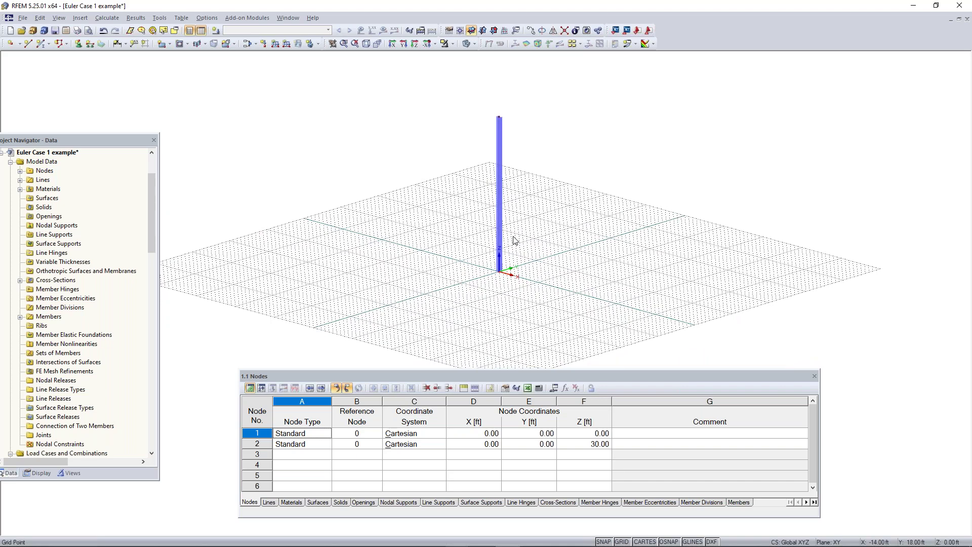
scroll(499, 277, up, 5)
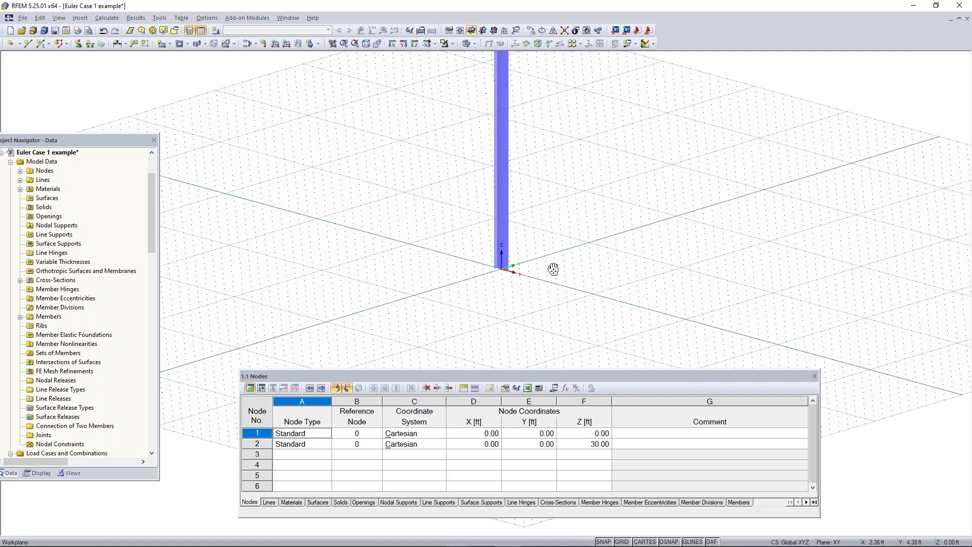
middle_drag(553, 269, 533, 278)
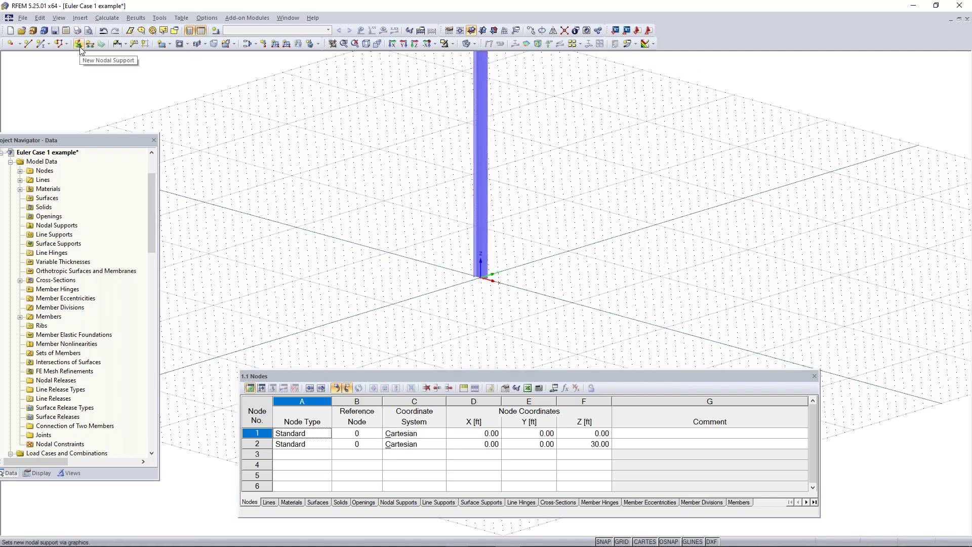
ctrl+middle_drag(506, 299, 577, 278)
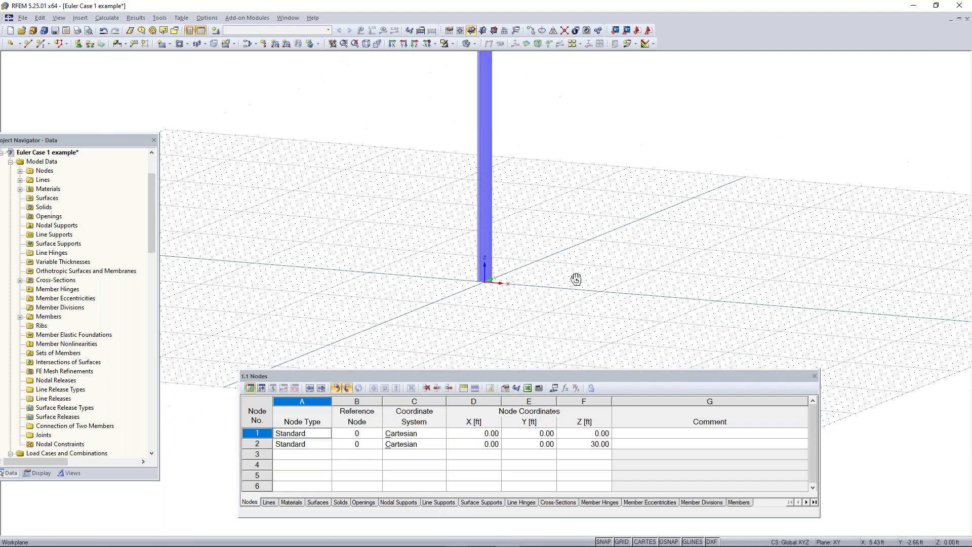
drag(376, 240, 282, 307)
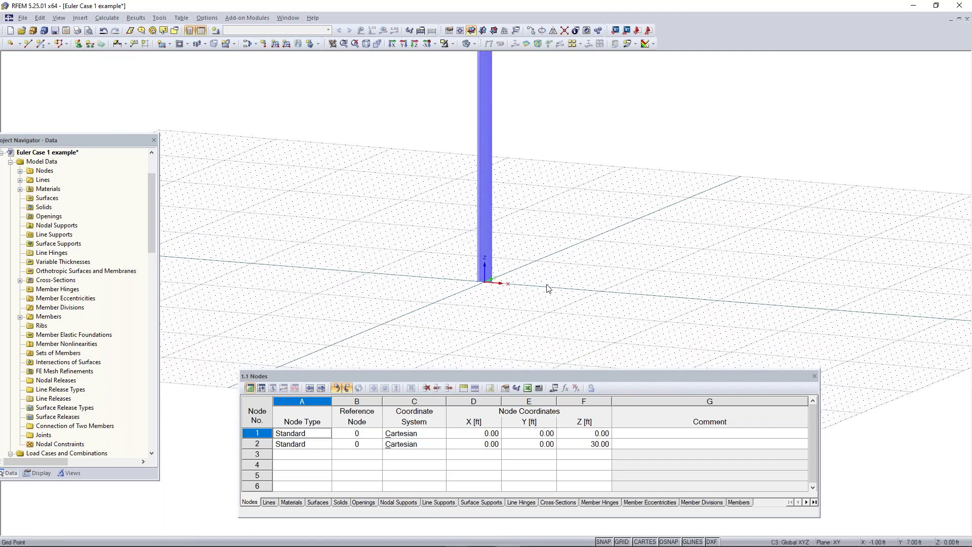
scroll(457, 305, up, 2)
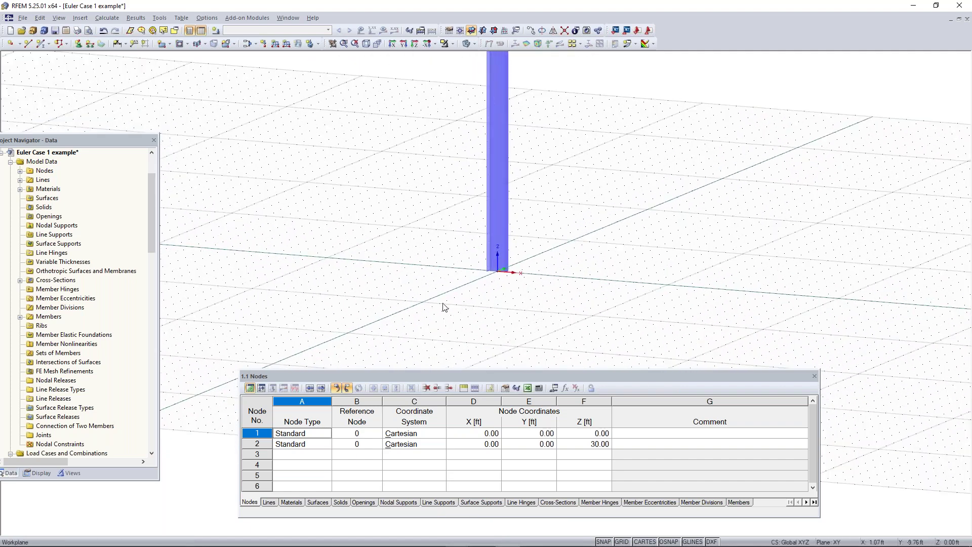
drag(438, 303, 650, 175)
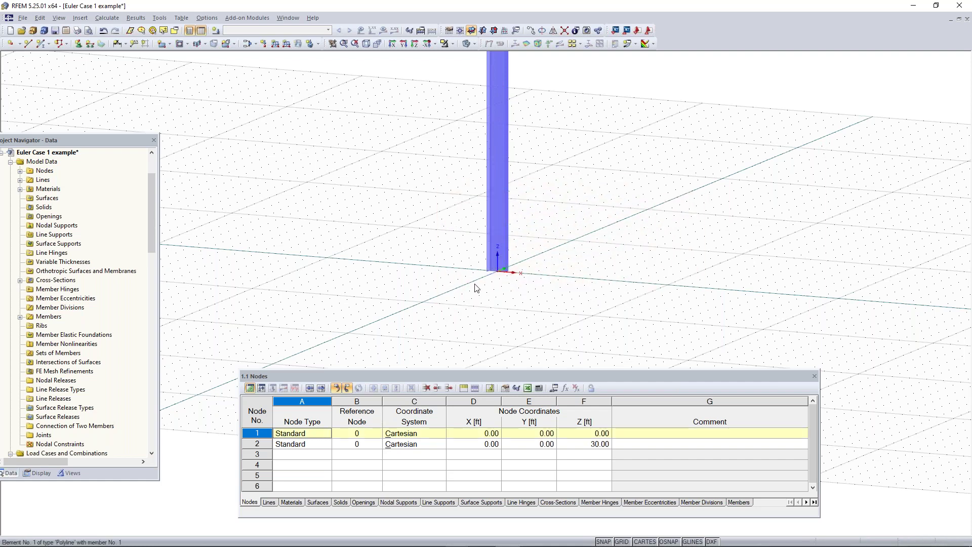
drag(459, 302, 547, 234)
scroll(504, 274, up, 4)
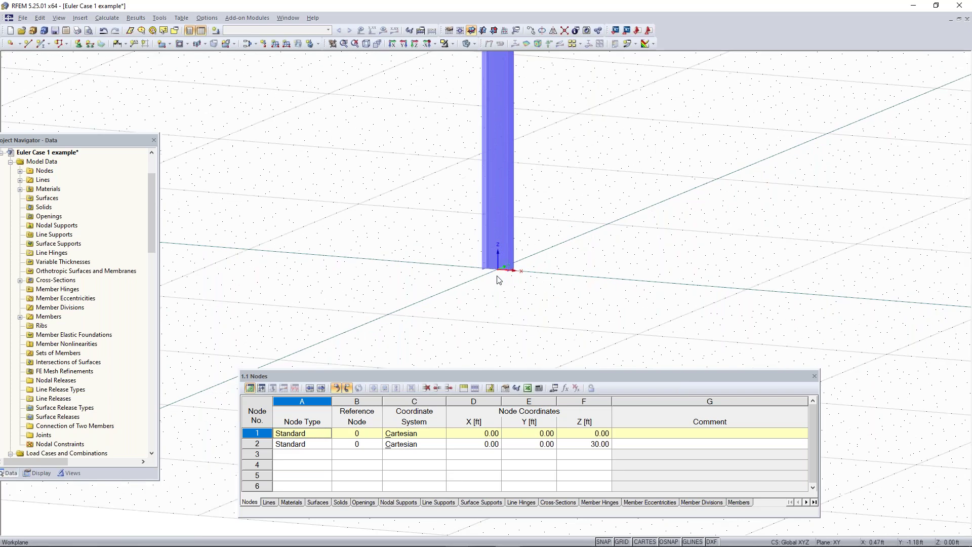
Step: Compare enclosing and crossing window selections at the column's upper end, and clear the selection
scroll(522, 207, down, 5)
middle_drag(545, 137, 503, 393)
scroll(472, 191, up, 5)
drag(444, 202, 597, 110)
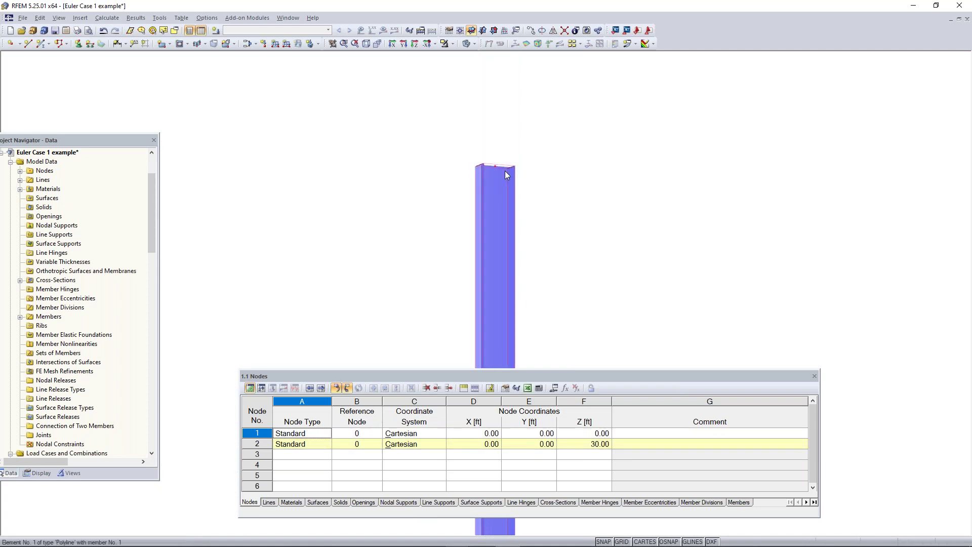
click(603, 100)
drag(598, 105, 362, 235)
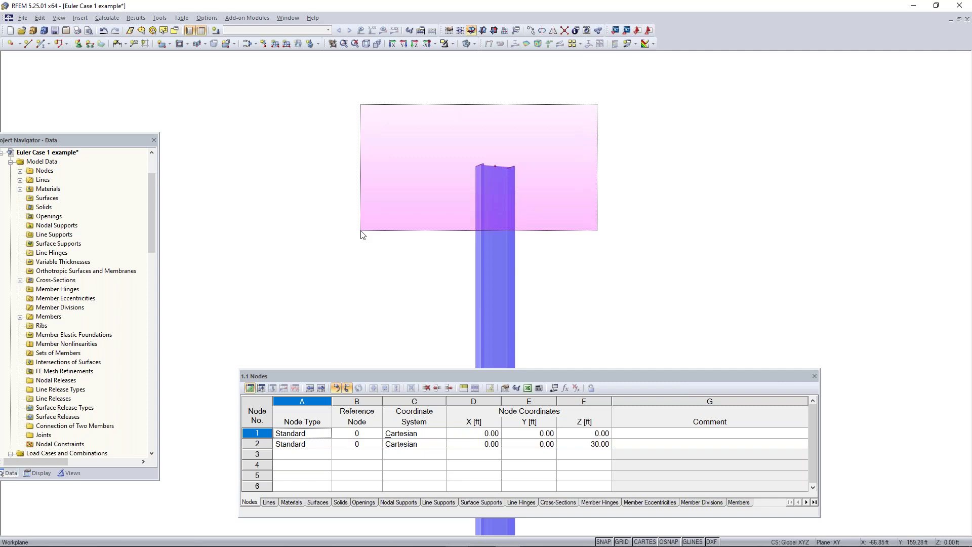
drag(361, 230, 360, 231)
scroll(369, 251, down, 9)
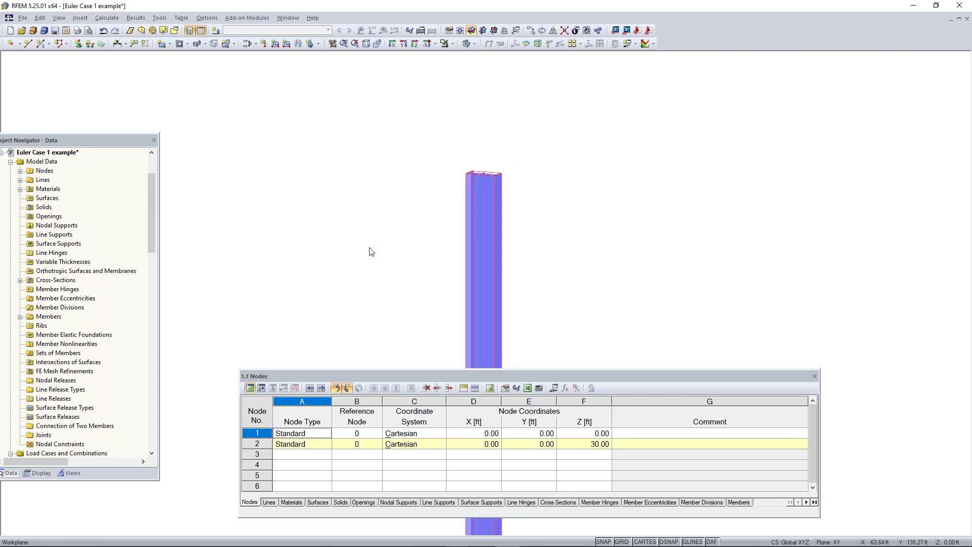
middle_drag(391, 308, 509, 84)
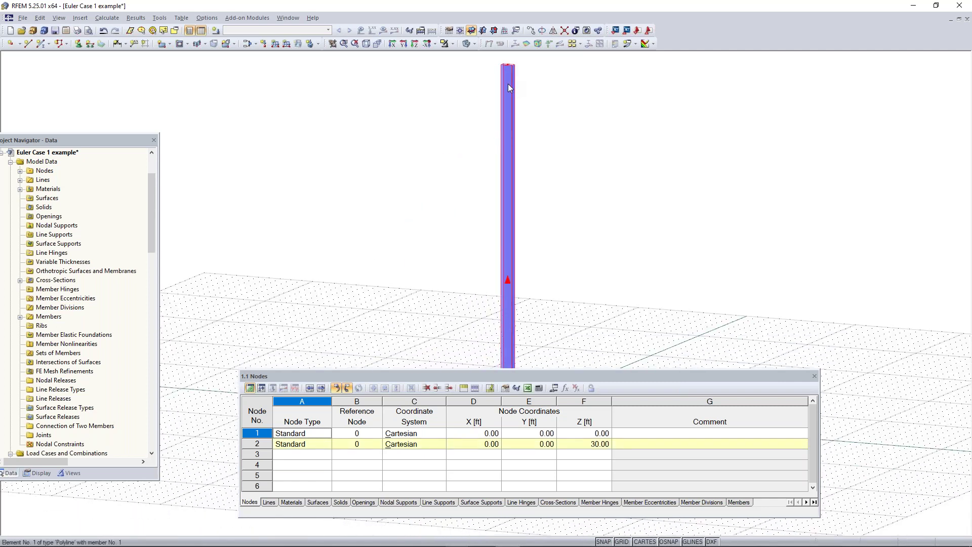
middle_drag(565, 177, 529, 348)
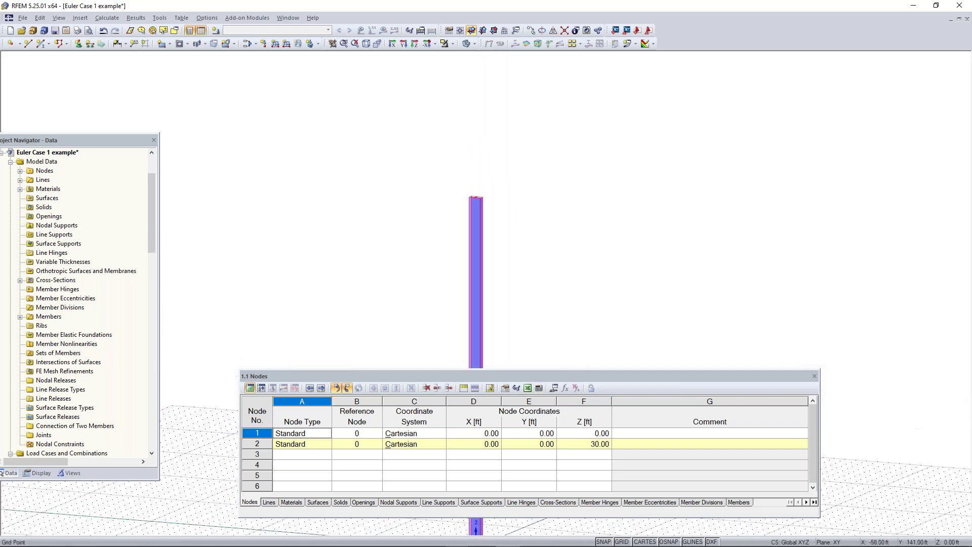
scroll(477, 198, up, 6)
click(379, 248)
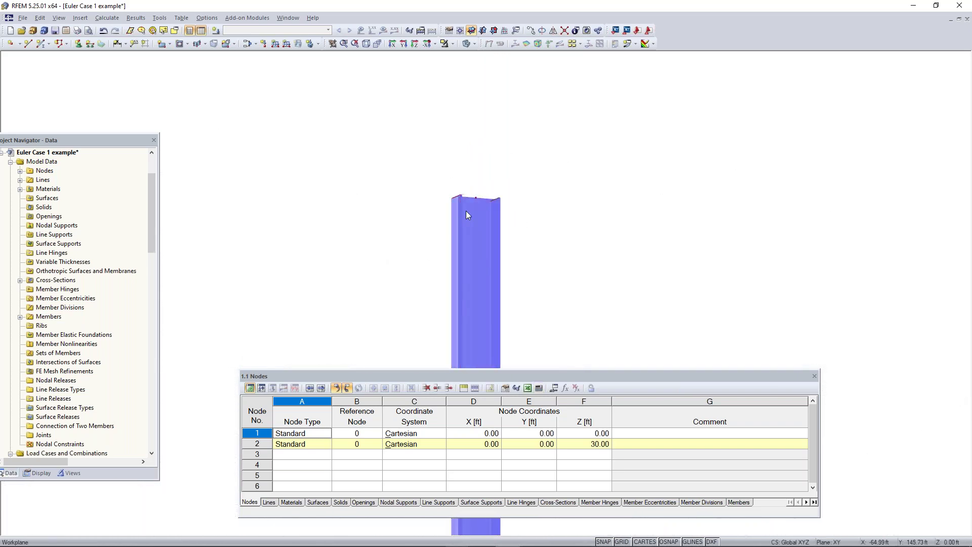
Step: Define a new nodal support of type Rigid with all translations and rotations restrained
click(78, 46)
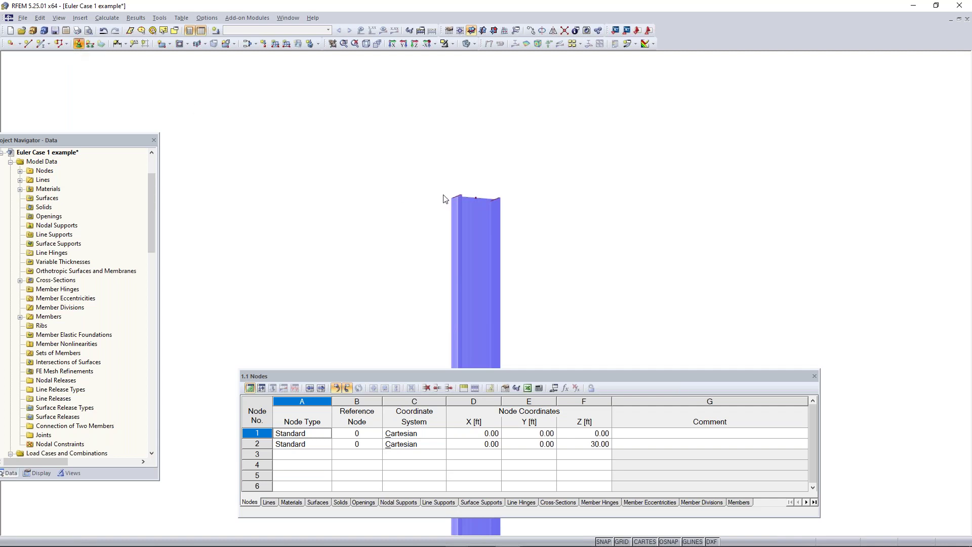
click(472, 201)
click(458, 209)
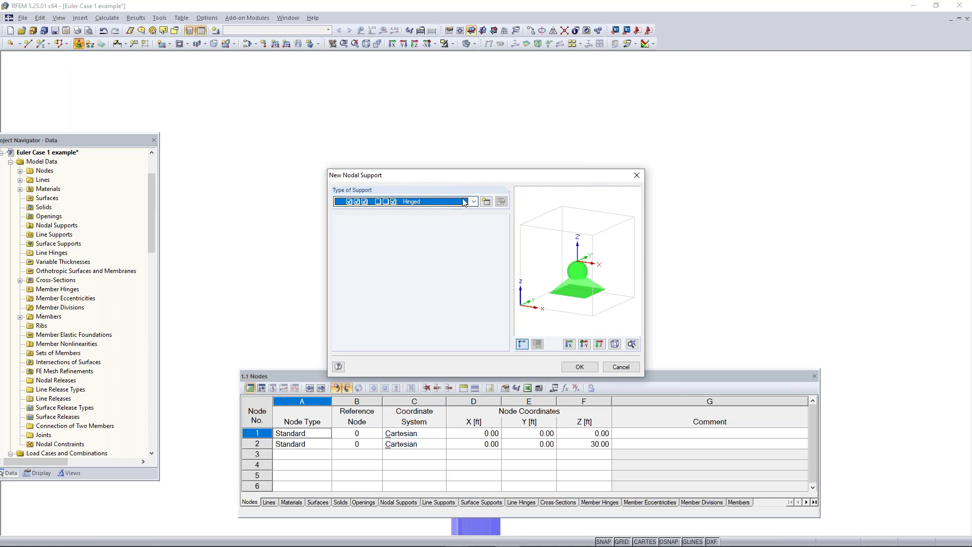
click(474, 201)
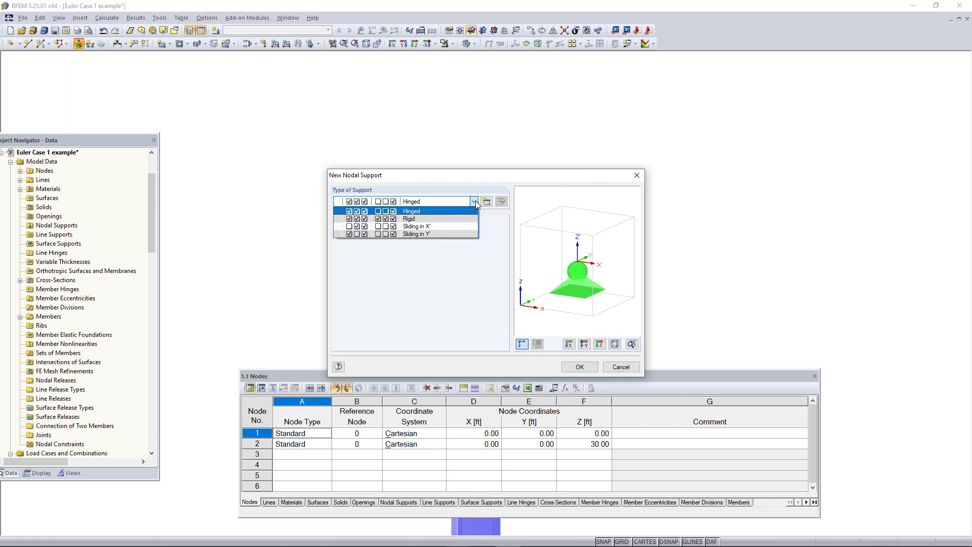
click(449, 218)
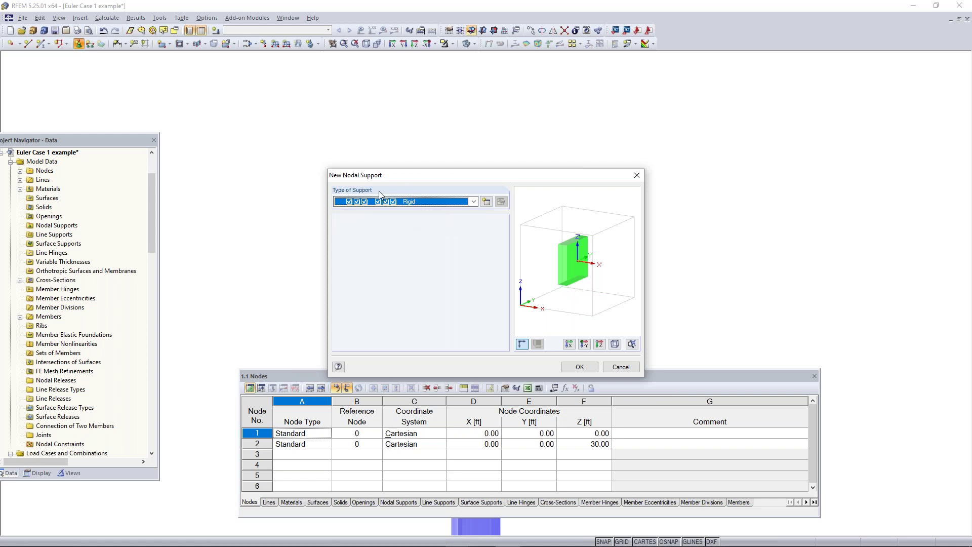
click(580, 366)
Step: Place the rigid support on the node at the column's base and end support placement
scroll(546, 319, down, 5)
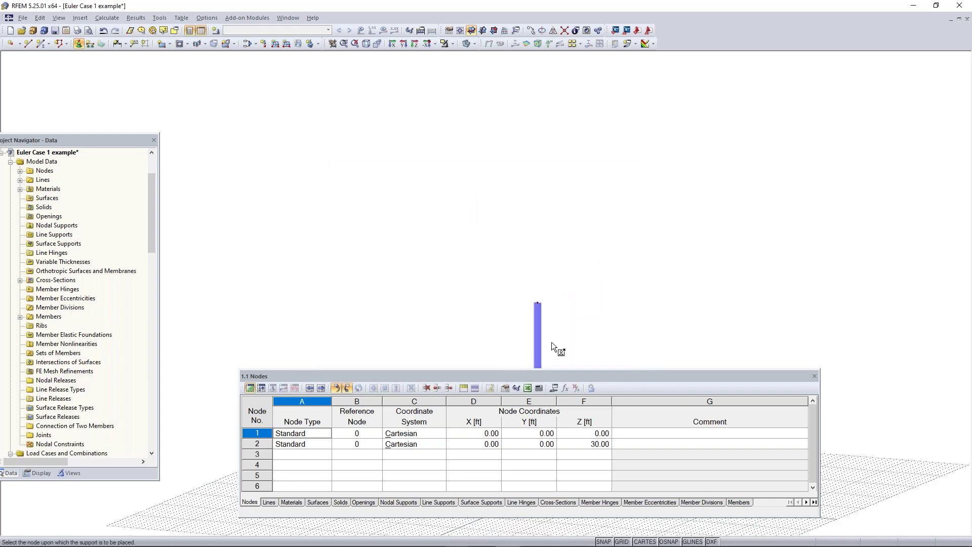
middle_drag(554, 309, 548, 166)
middle_drag(570, 282, 571, 205)
scroll(566, 277, up, 5)
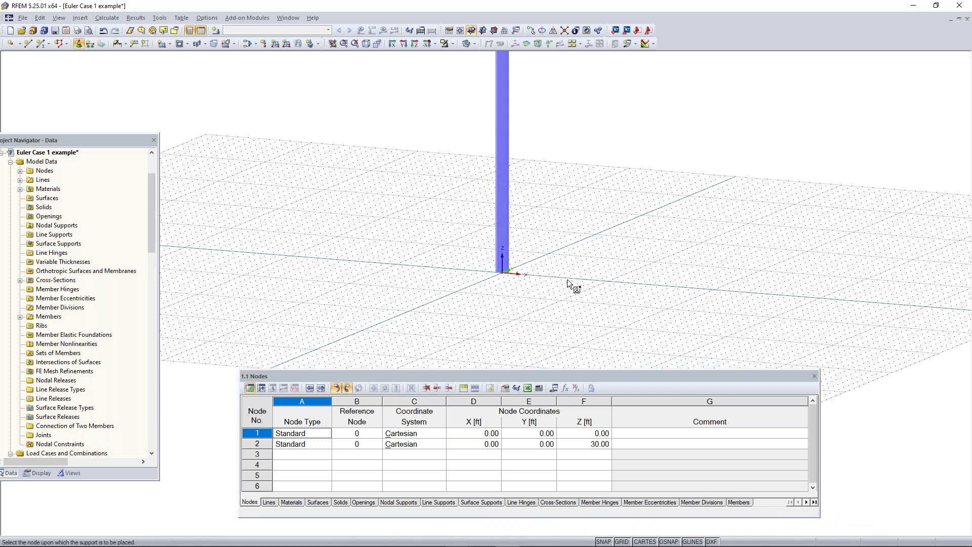
drag(411, 303, 635, 203)
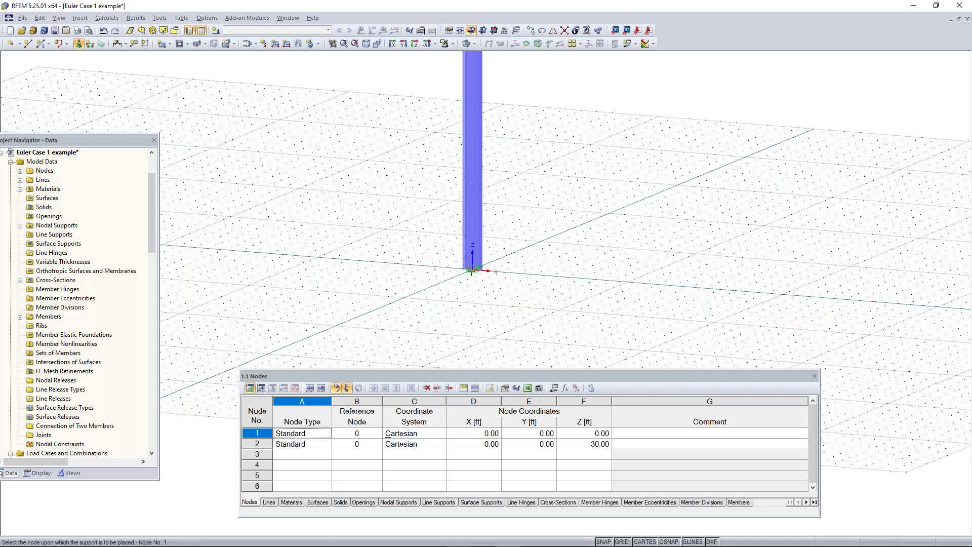
key(Escape)
Step: Examine the rigid support symbol at the column's base and the options available for it without changing the support
scroll(476, 275, up, 2)
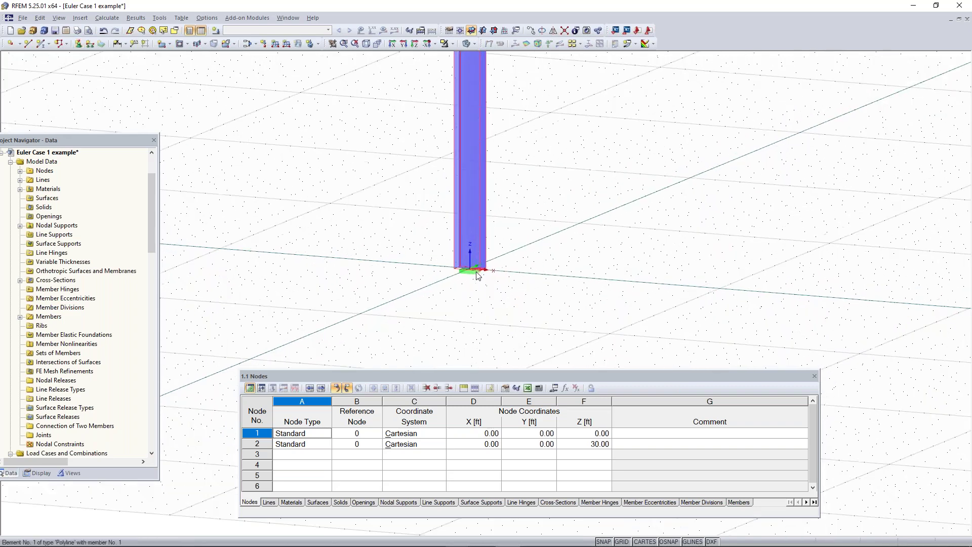
scroll(476, 275, up, 1)
scroll(475, 274, up, 1)
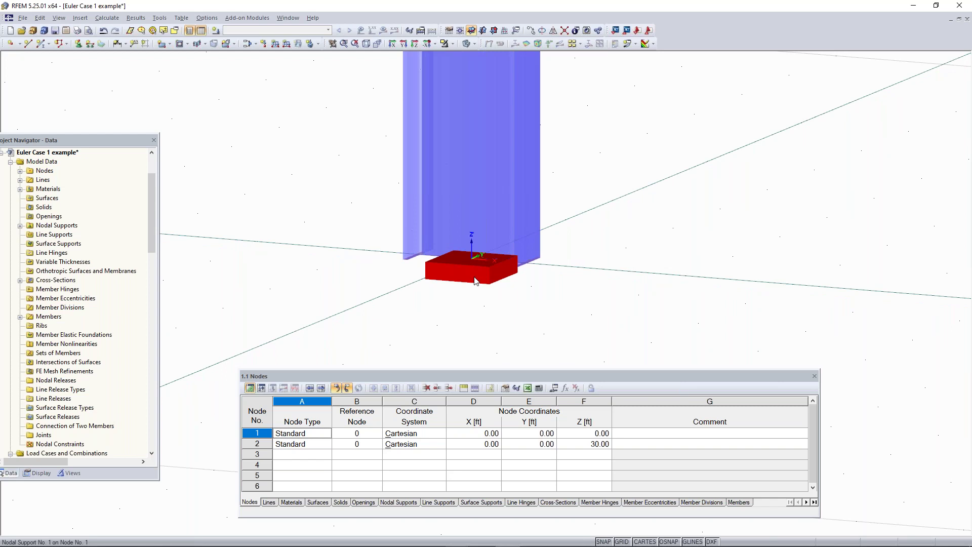
scroll(475, 280, down, 2)
right_click(472, 276)
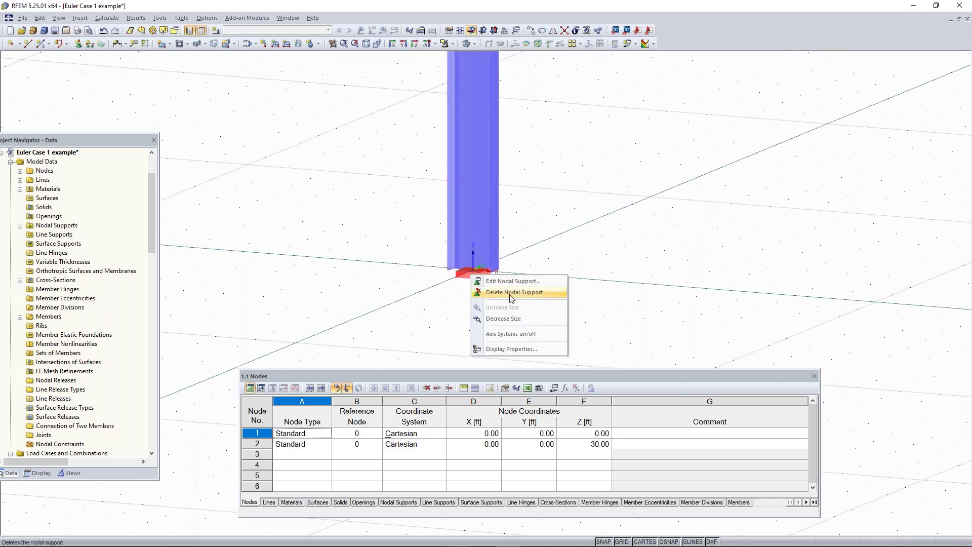
click(581, 300)
scroll(475, 278, down, 2)
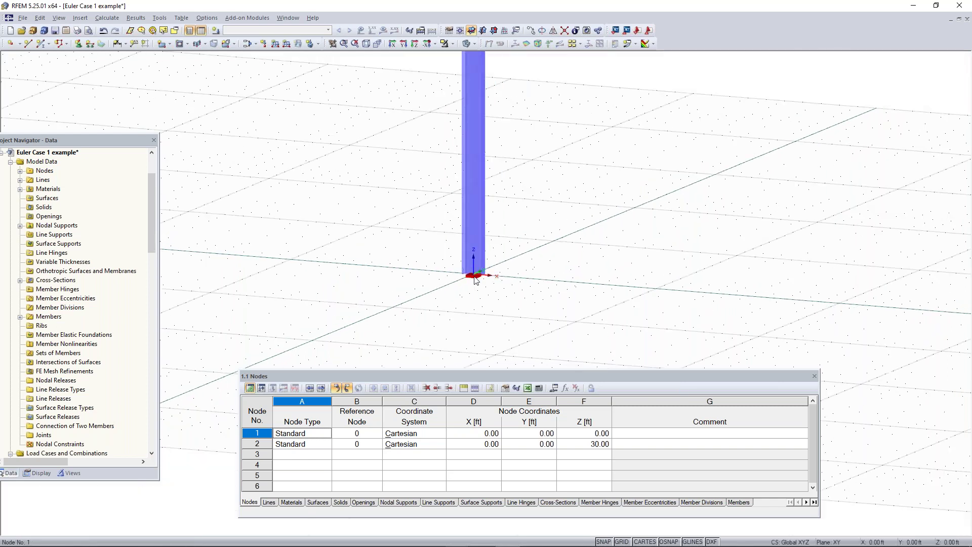
scroll(505, 192, down, 3)
middle_drag(527, 153, 478, 244)
scroll(473, 284, up, 1)
middle_drag(530, 163, 518, 237)
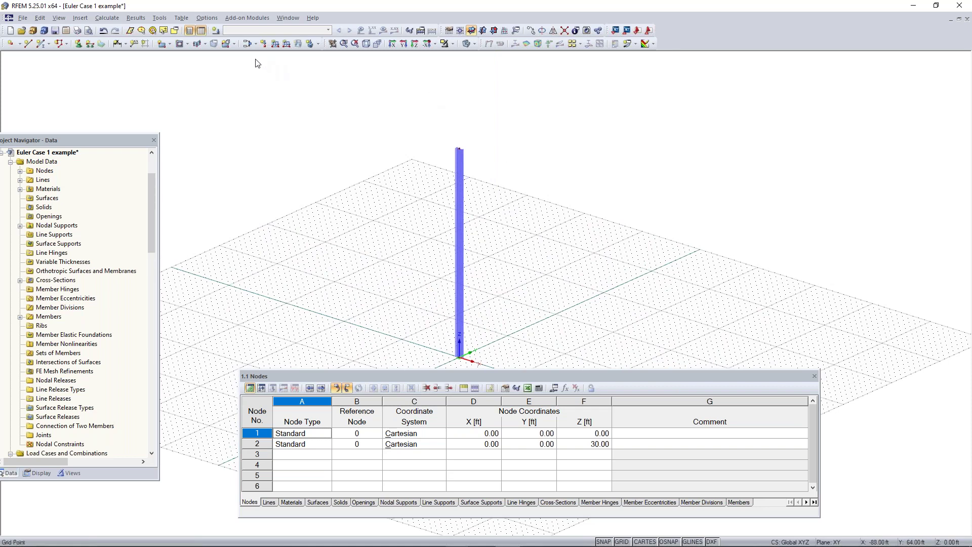
Step: Create dead load case LC1 described as Test with self-weight inactive, review the generated load and result combinations, and accept
click(217, 31)
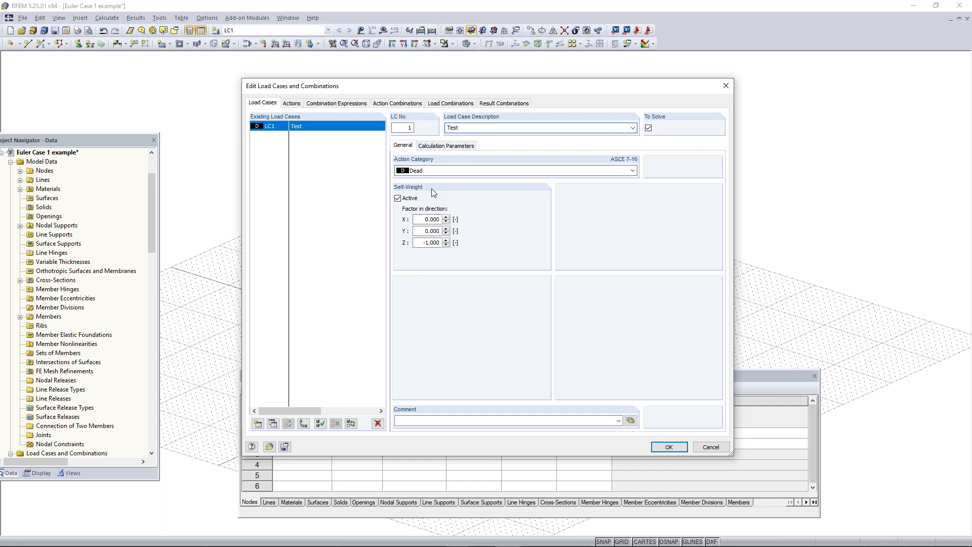
click(406, 200)
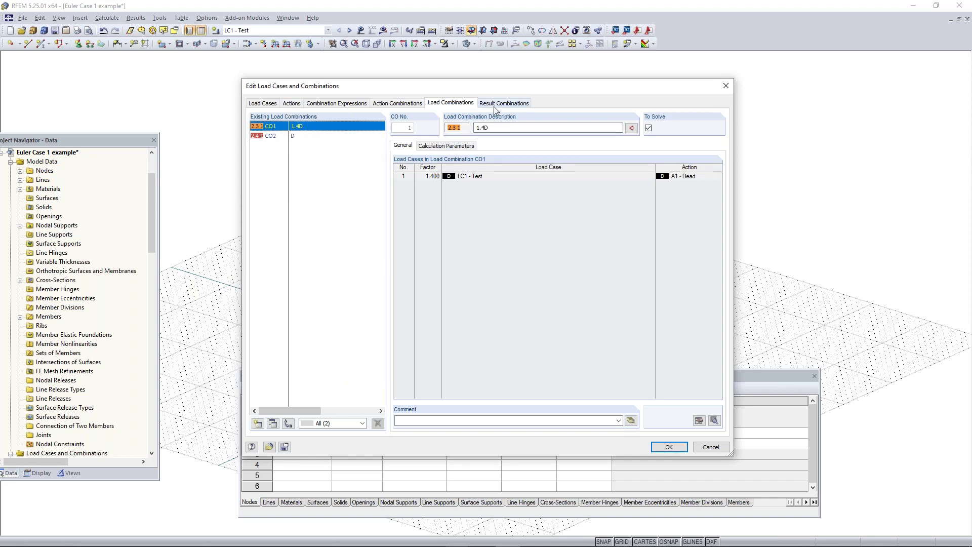
click(506, 107)
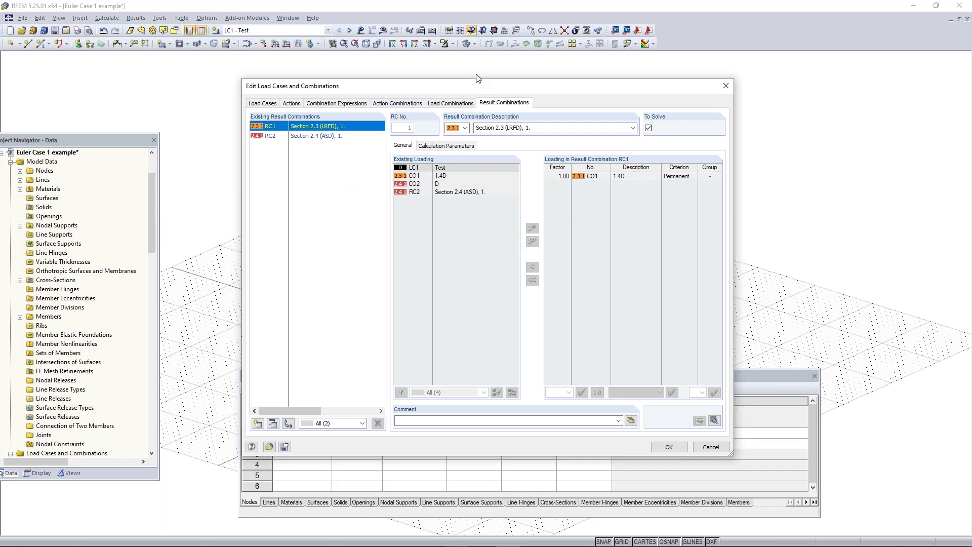
click(268, 105)
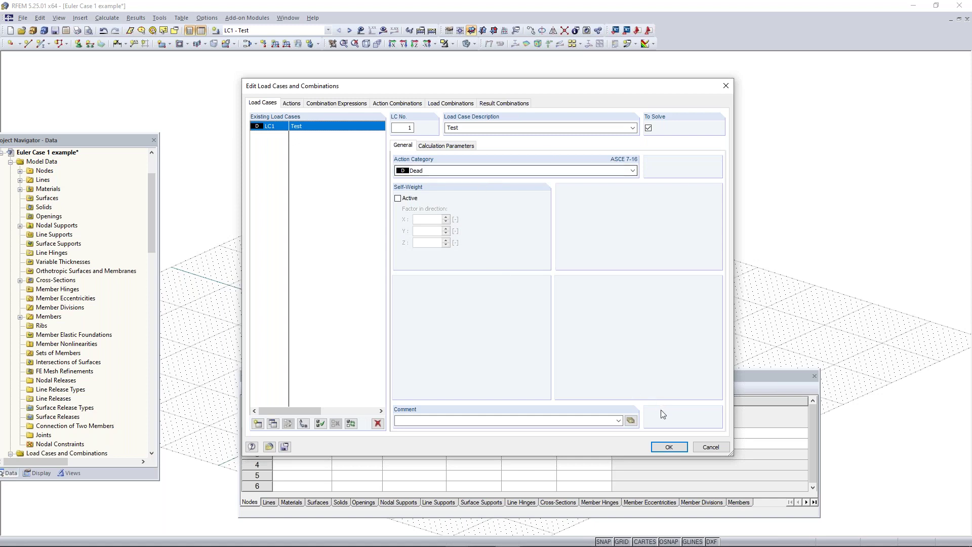
click(668, 447)
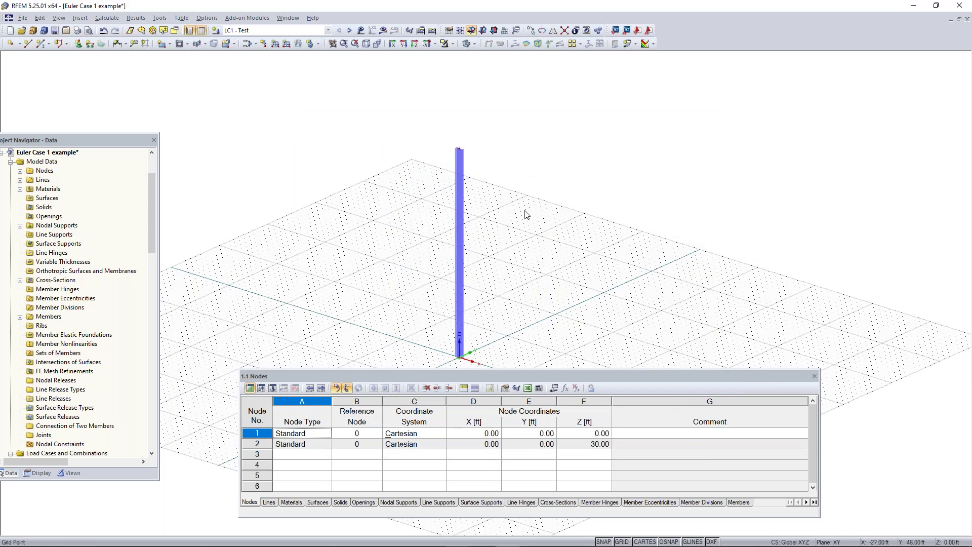
Step: Define a new nodal load in LC1 by components with PX 2 kip and PZ -5 kip in the Global XYZ system
ctrl+middle_drag(536, 295, 554, 243)
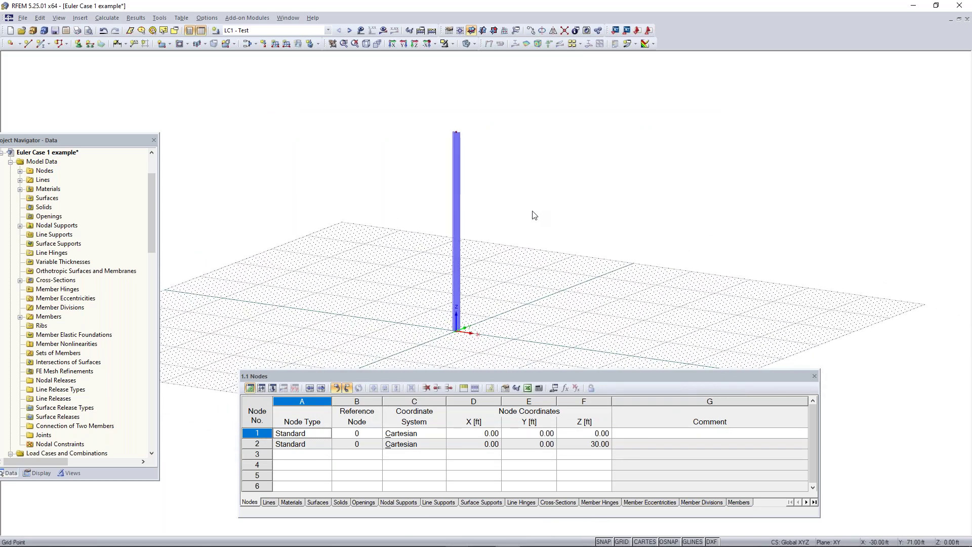
ctrl+middle_drag(427, 155, 427, 127)
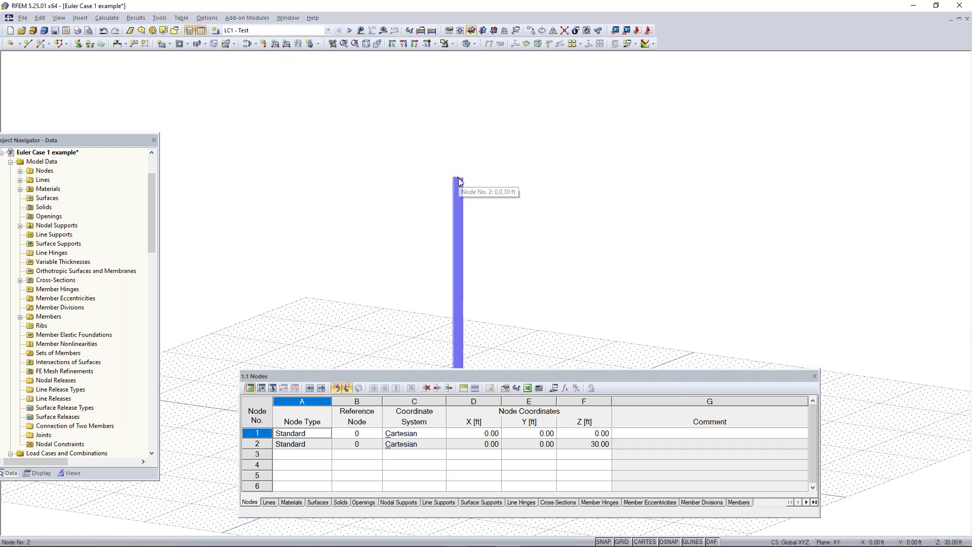
mouse_move(459, 182)
click(263, 45)
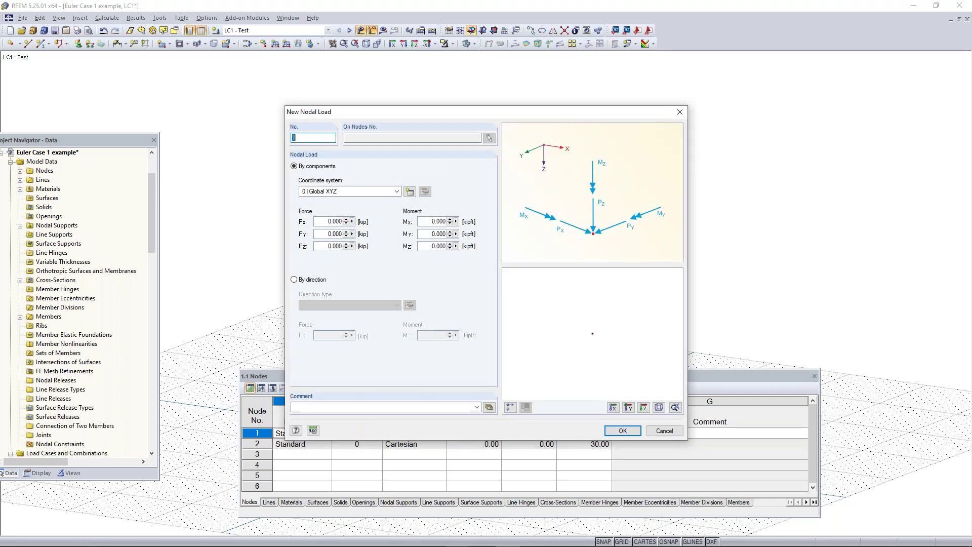
drag(423, 117, 470, 106)
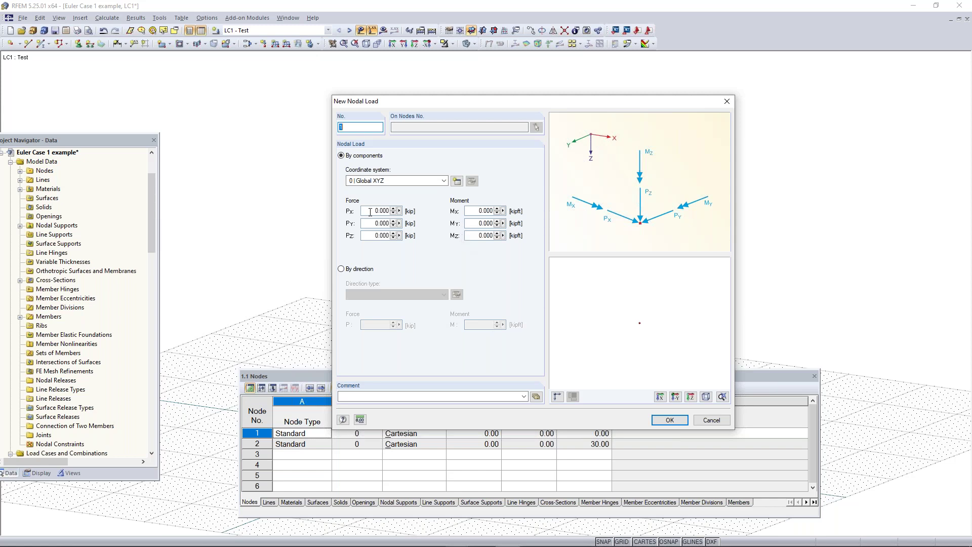
click(374, 236)
text(-5)
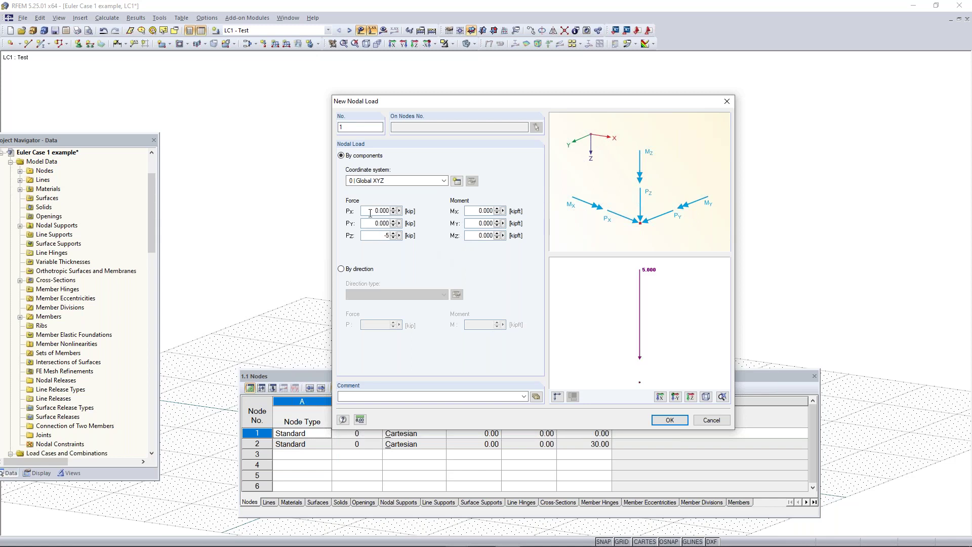
click(369, 212)
text(2)
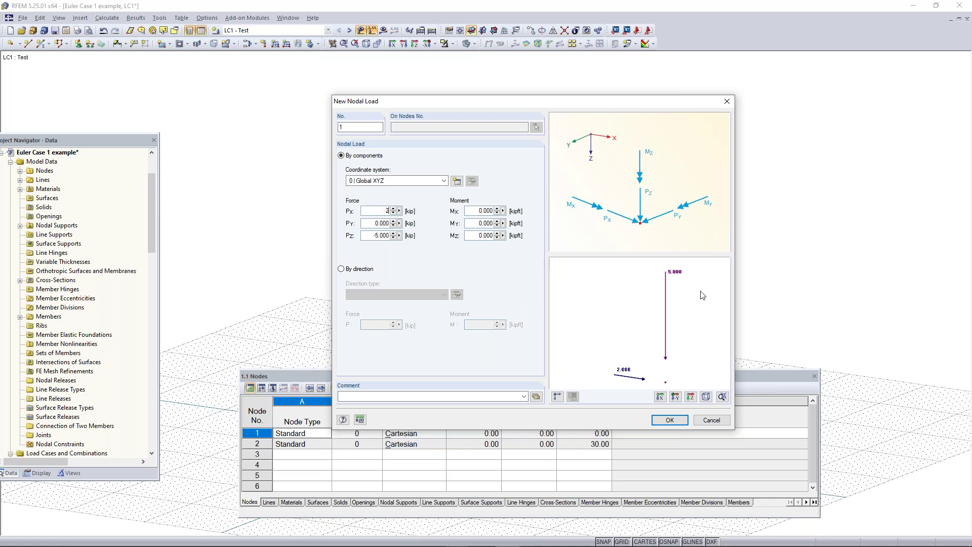
middle_drag(684, 347, 654, 347)
scroll(666, 368, down, 2)
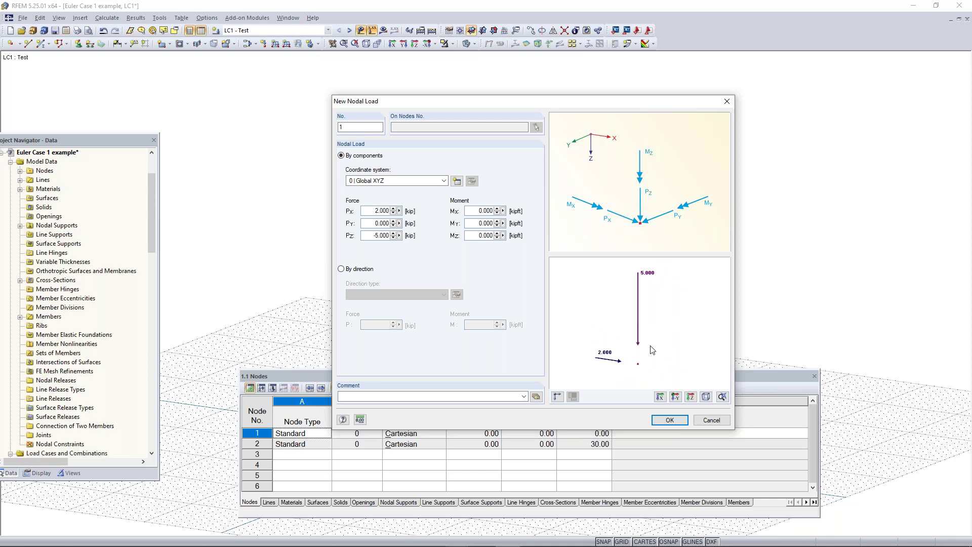
click(677, 421)
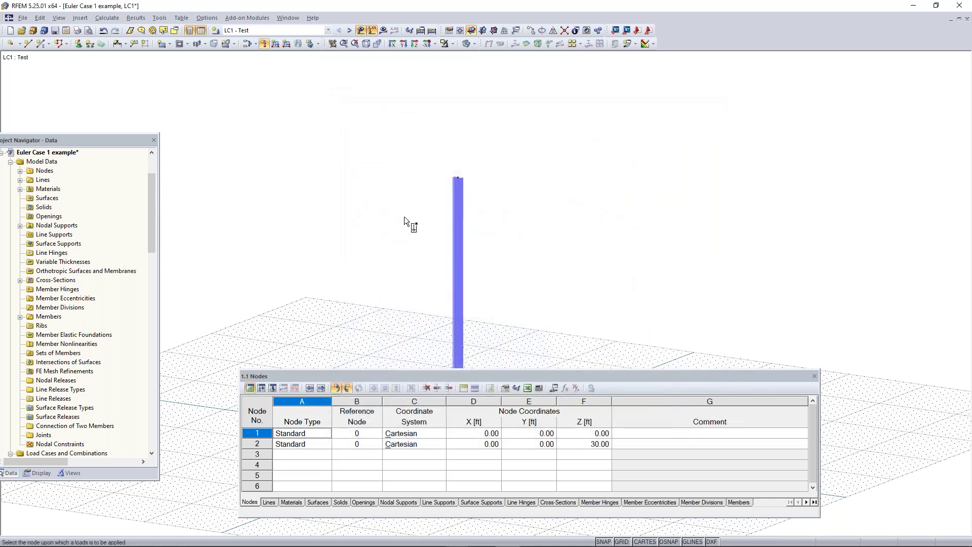
Step: Place the nodal load on the node at the column's top and end load placement
click(460, 175)
key(Escape)
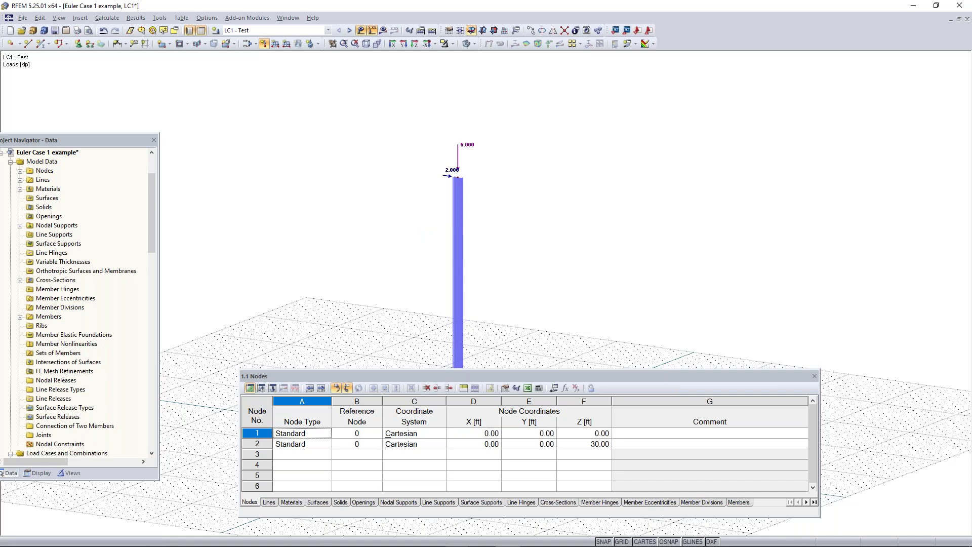
scroll(497, 189, down, 3)
middle_drag(522, 270, 643, 251)
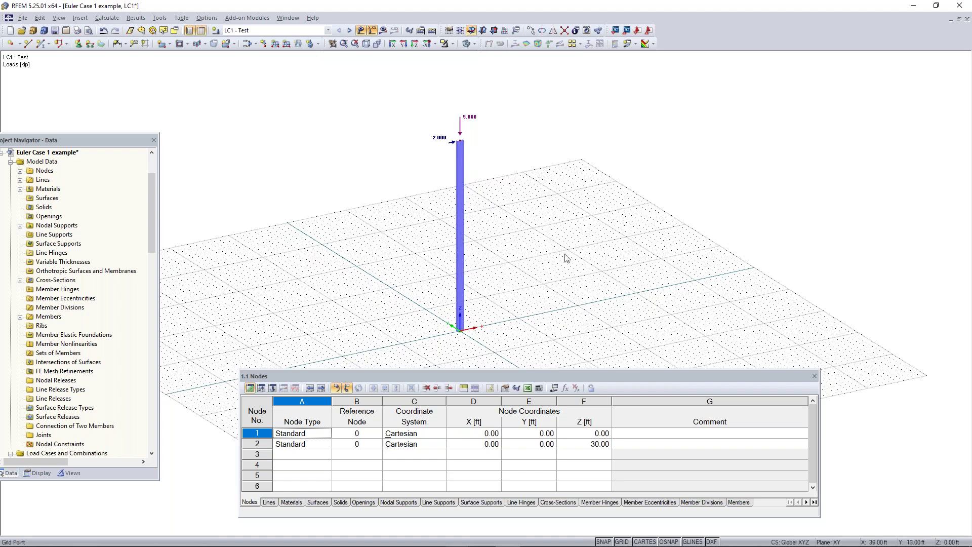
Step: Calculate the model, acknowledge the displacement warning and bring up the column's global deformations
click(432, 32)
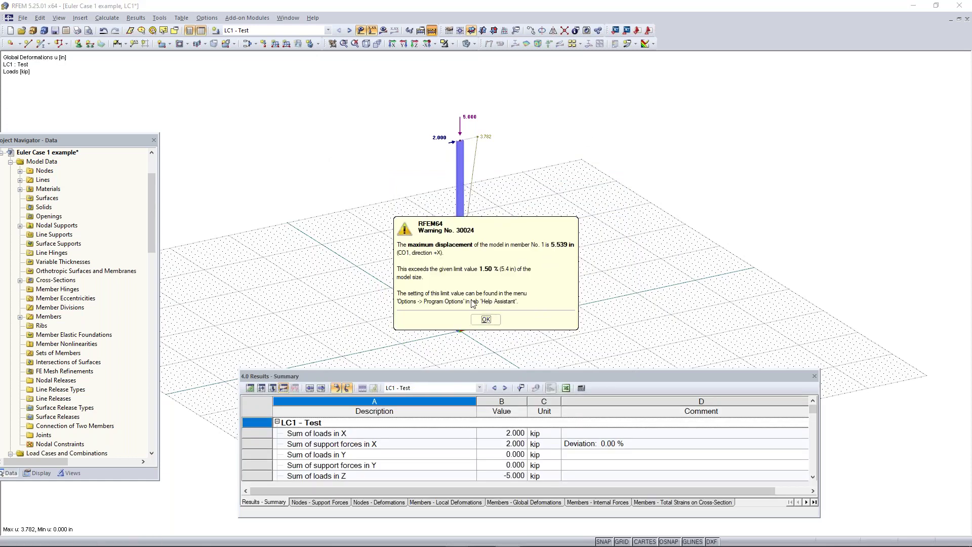
click(485, 320)
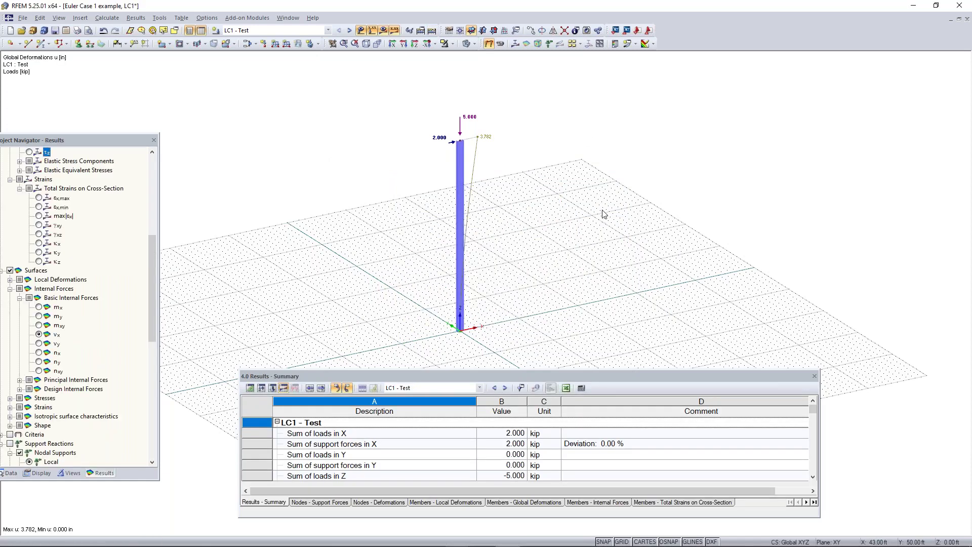
middle_drag(485, 152, 511, 135)
ctrl+middle_drag(587, 253, 540, 239)
right_drag(540, 240, 536, 238)
drag(48, 142, 54, 116)
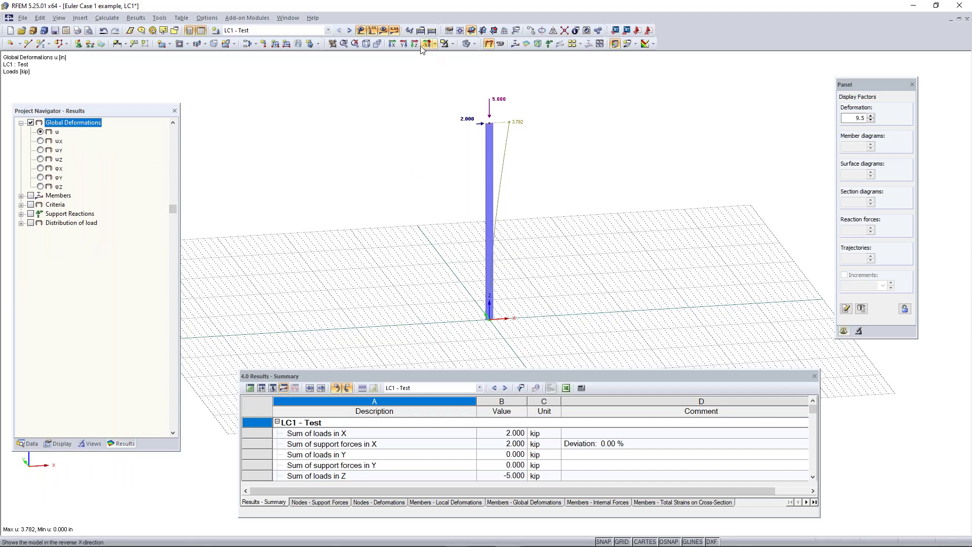
Step: Show the column in the Y-direction view, close the results table and hide the grid
click(404, 44)
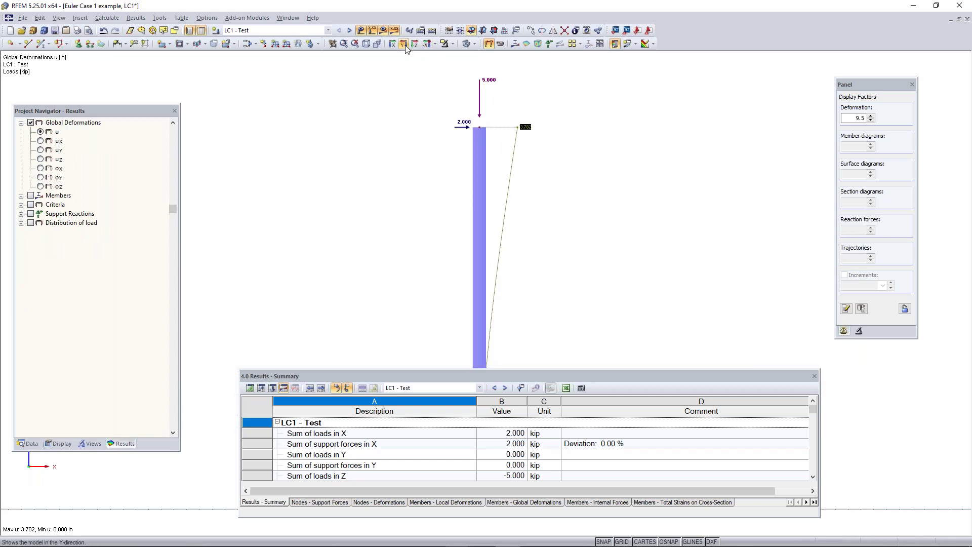
scroll(419, 218, down, 5)
middle_drag(419, 218, 437, 154)
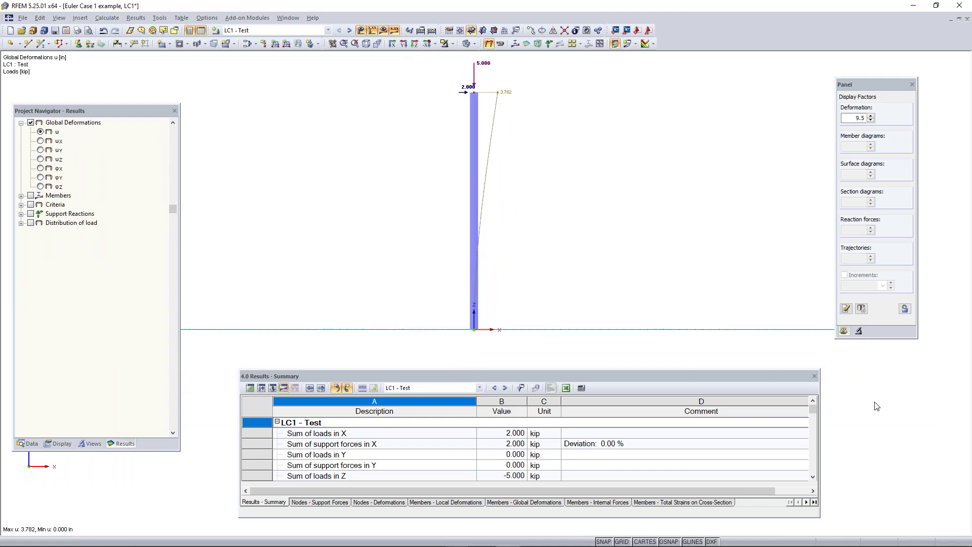
click(814, 375)
click(628, 541)
middle_drag(505, 215, 573, 312)
scroll(496, 308, up, 4)
scroll(544, 345, up, 2)
middle_drag(545, 345, 531, 351)
scroll(531, 351, down, 1)
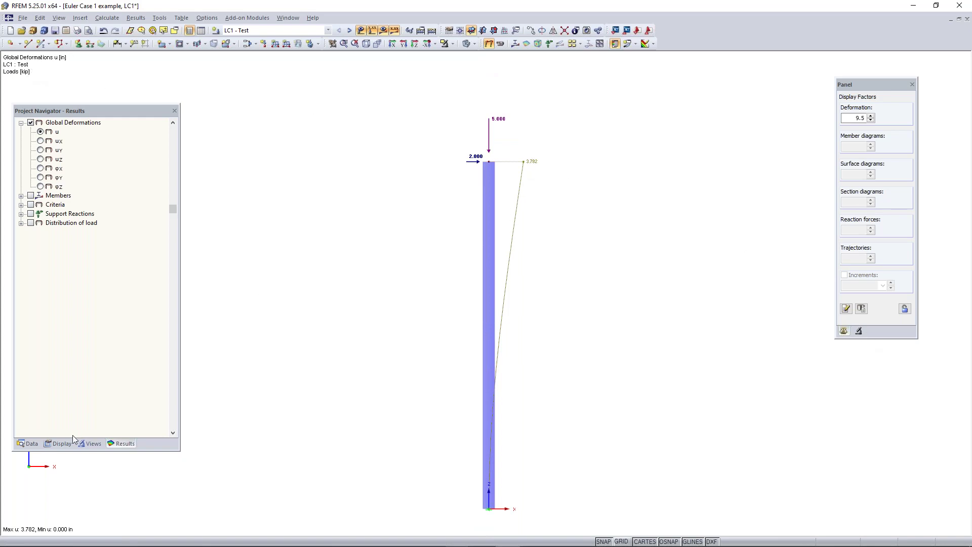
Step: Set the display of member deformations to Cross-Sections Colored
click(59, 443)
scroll(59, 278, down, 10)
scroll(57, 278, up, 4)
scroll(57, 280, up, 6)
click(21, 142)
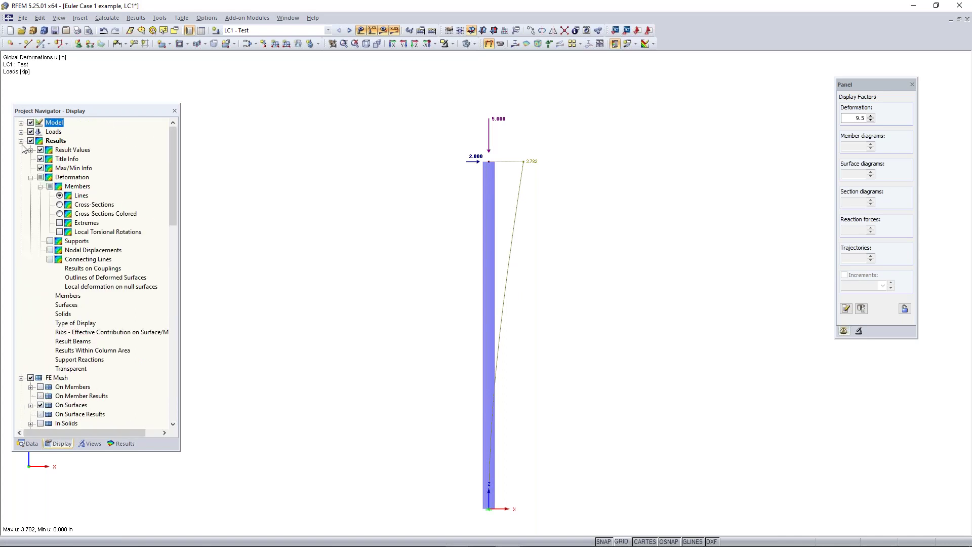
click(60, 214)
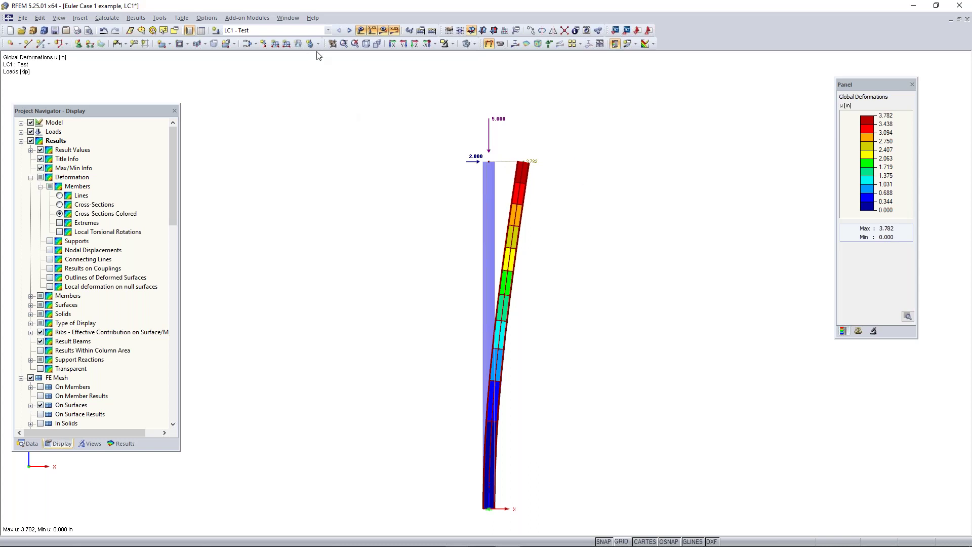
Step: Show the members' internal force My and examine the bending moment diagram at the column's base
click(131, 443)
click(21, 195)
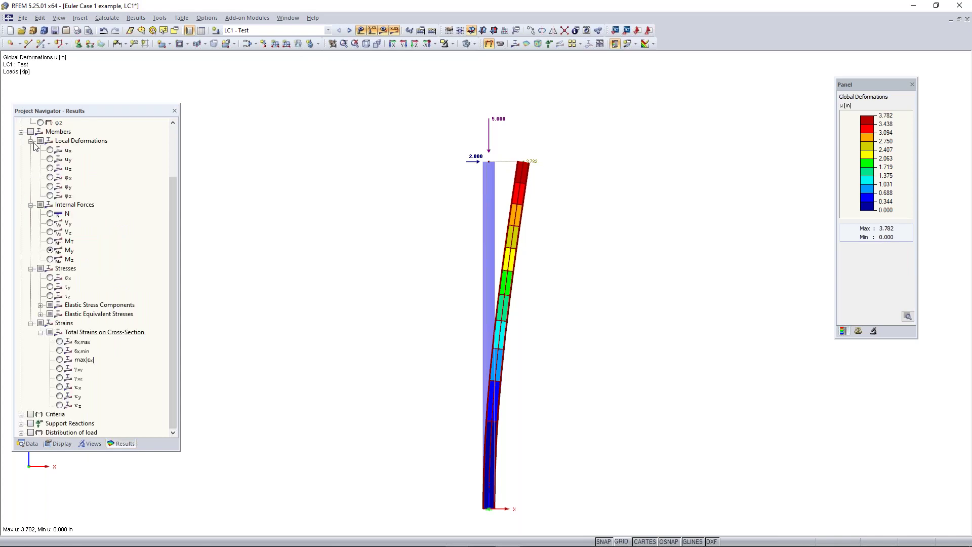
click(30, 132)
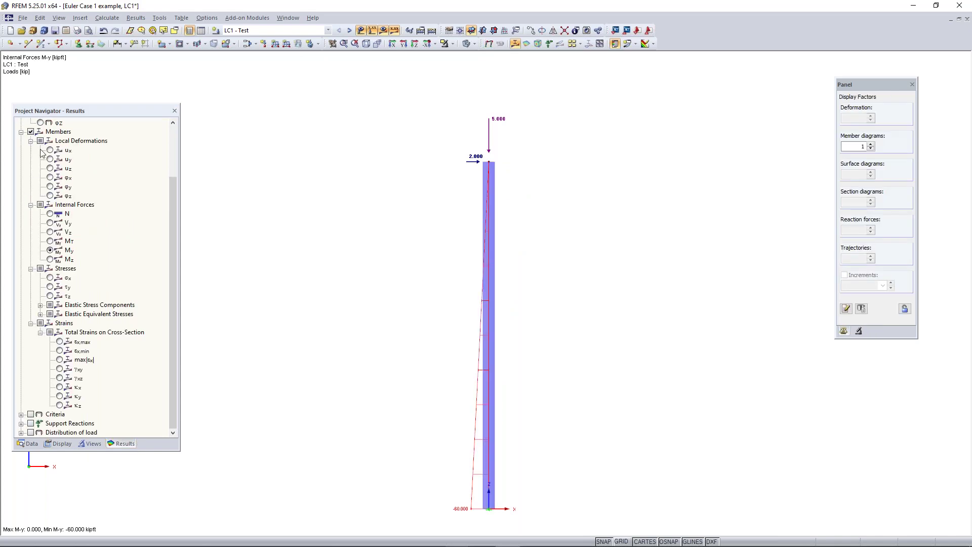
scroll(40, 155, up, 3)
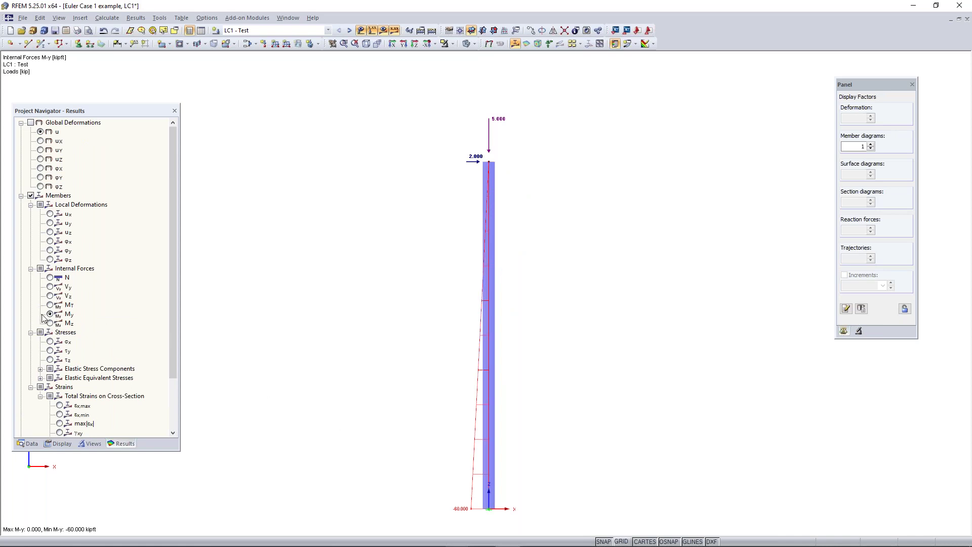
middle_drag(446, 488, 446, 465)
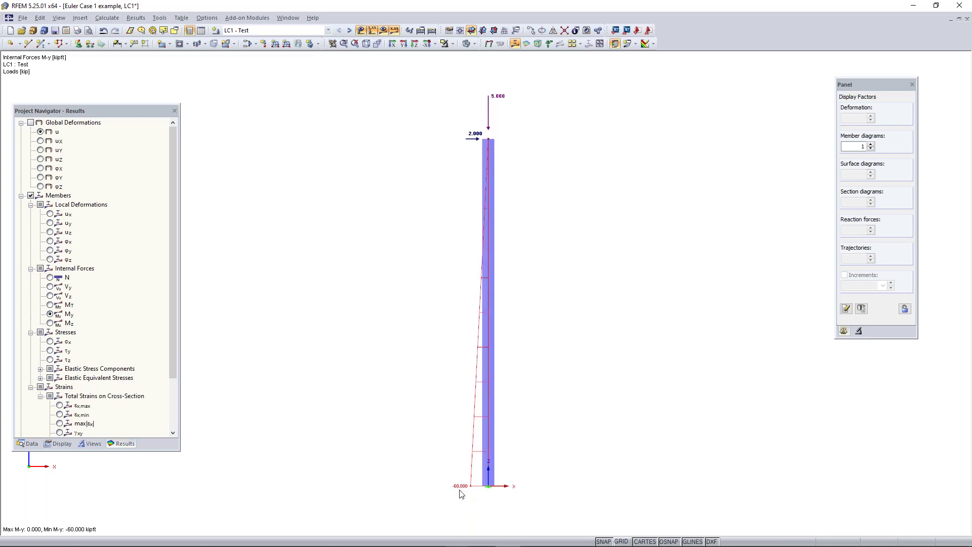
scroll(516, 486, up, 2)
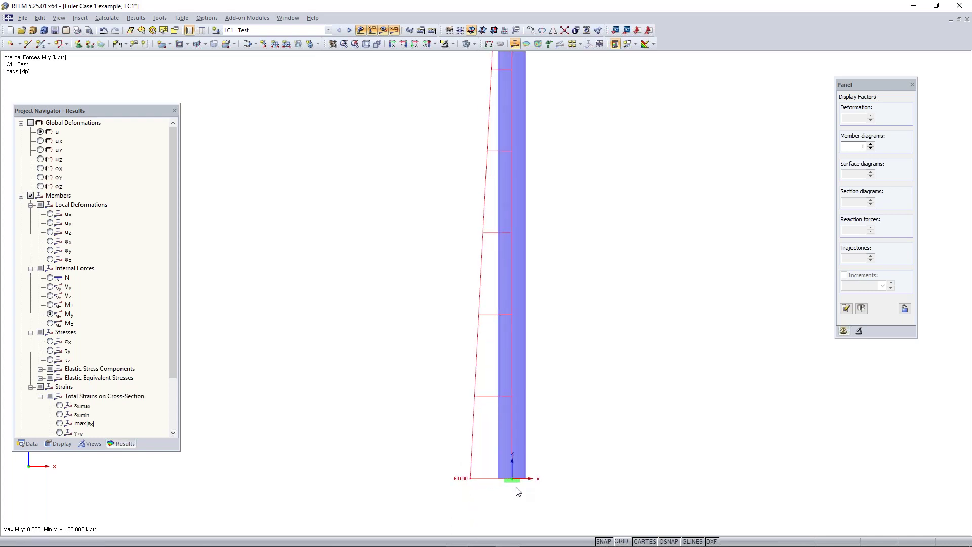
middle_drag(443, 480, 453, 456)
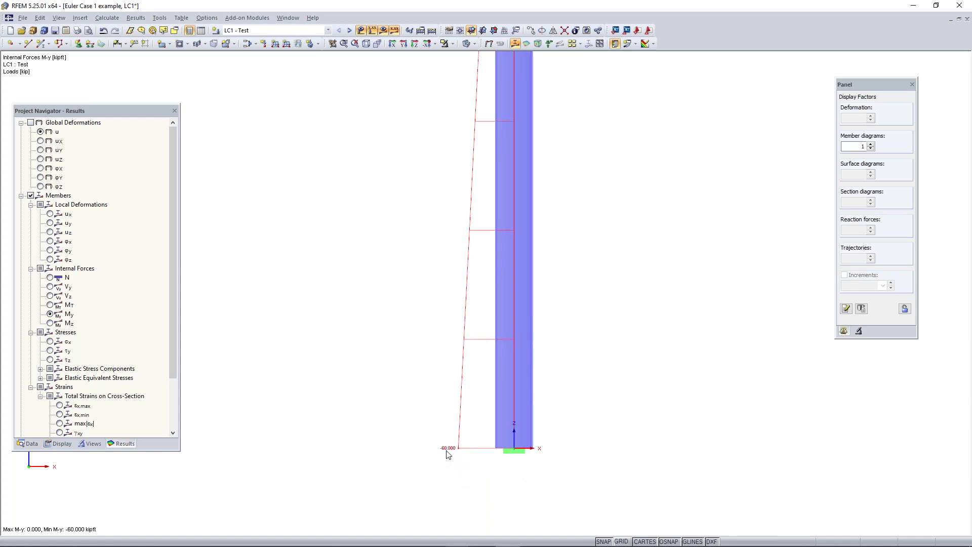
scroll(456, 445, down, 3)
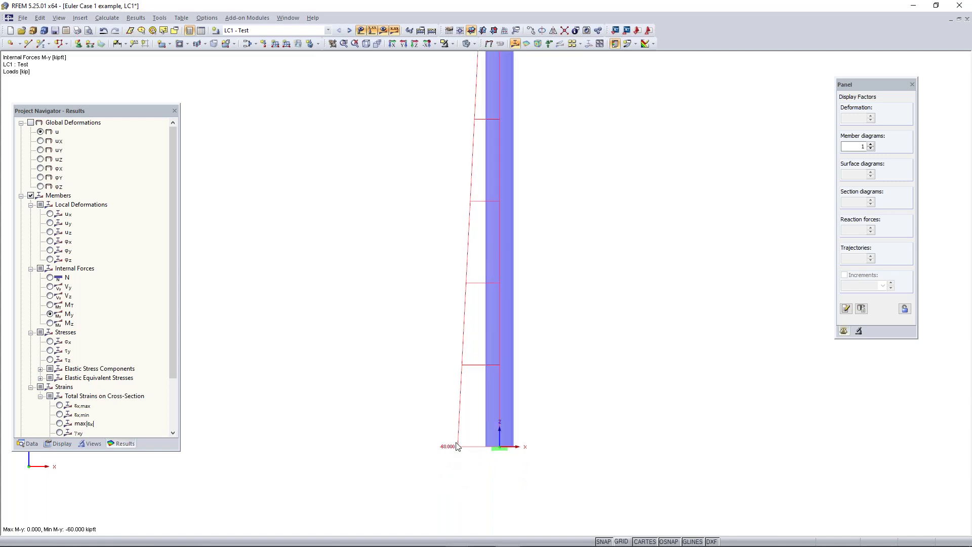
scroll(456, 439, down, 3)
middle_drag(511, 303, 507, 314)
ctrl+middle_drag(507, 314, 523, 325)
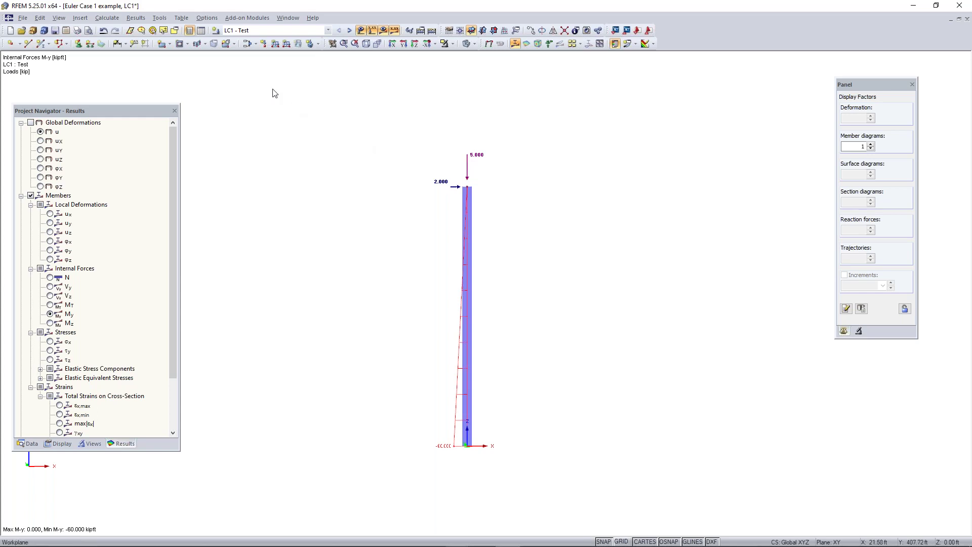
Step: Change the analysis method of load case LC1 to Second-order analysis (P-Delta / P-delta) and accept
click(248, 45)
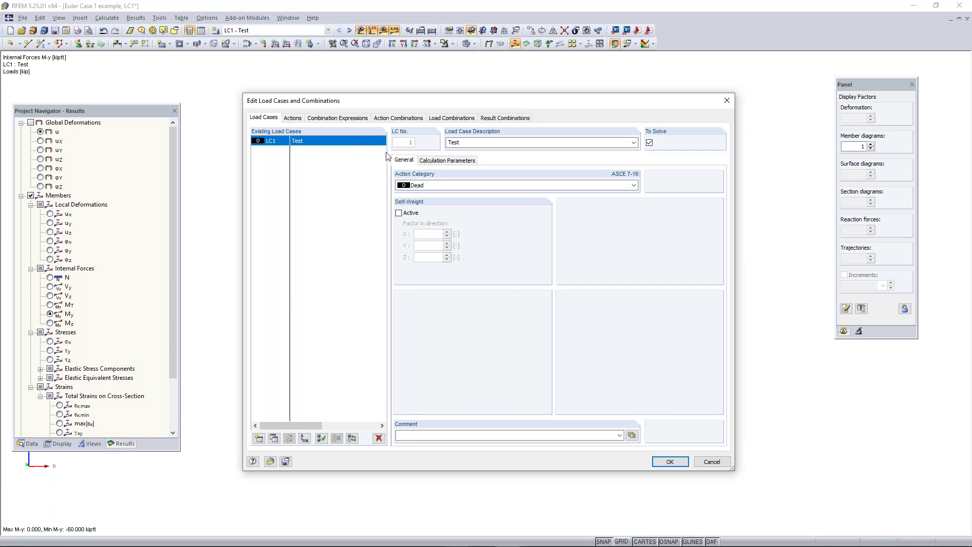
click(453, 164)
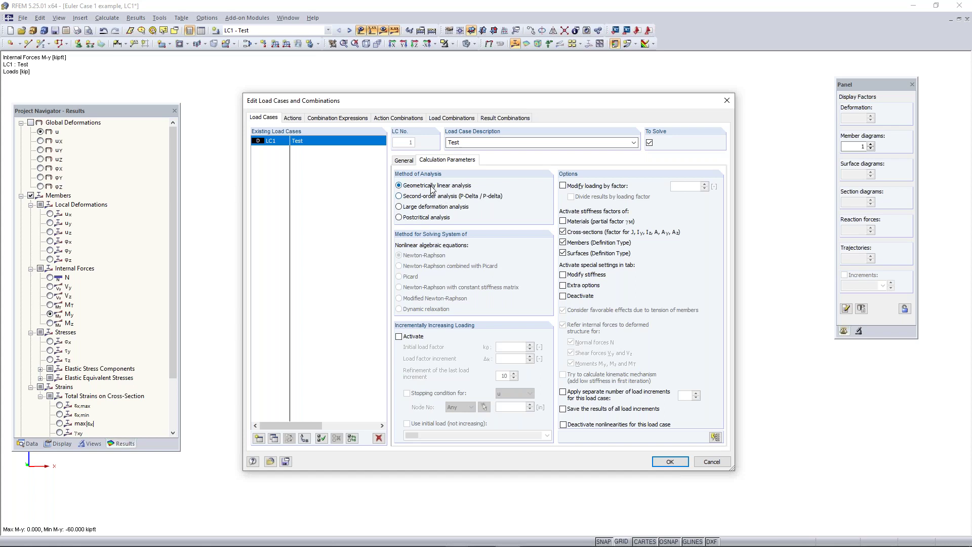
click(429, 197)
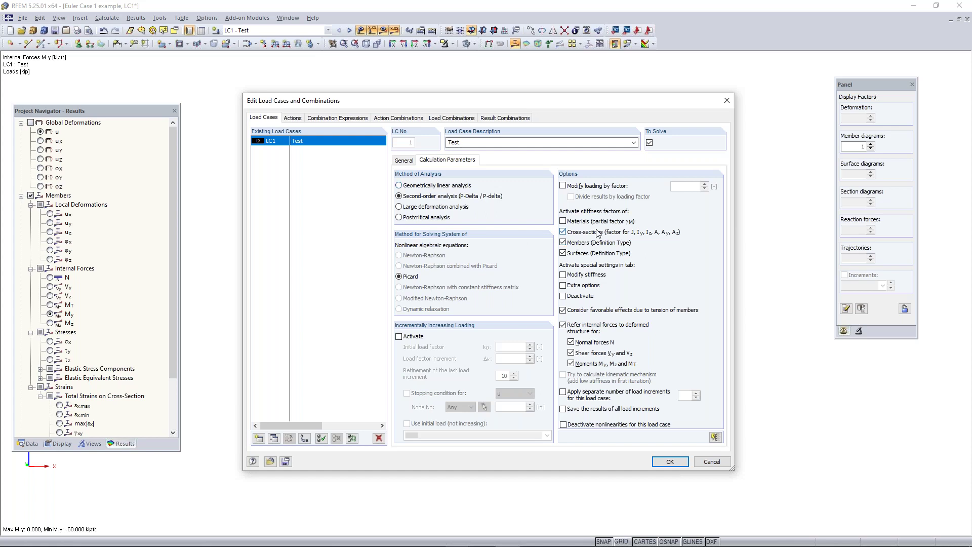
click(671, 462)
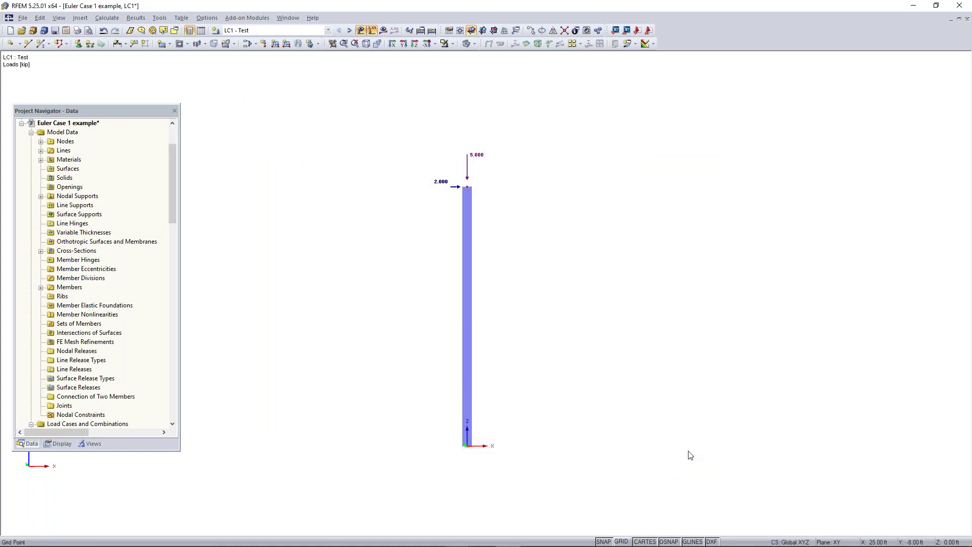
Step: Recalculate LC1 and show its results as the My bending moment diagram on the column
click(383, 31)
key(Return)
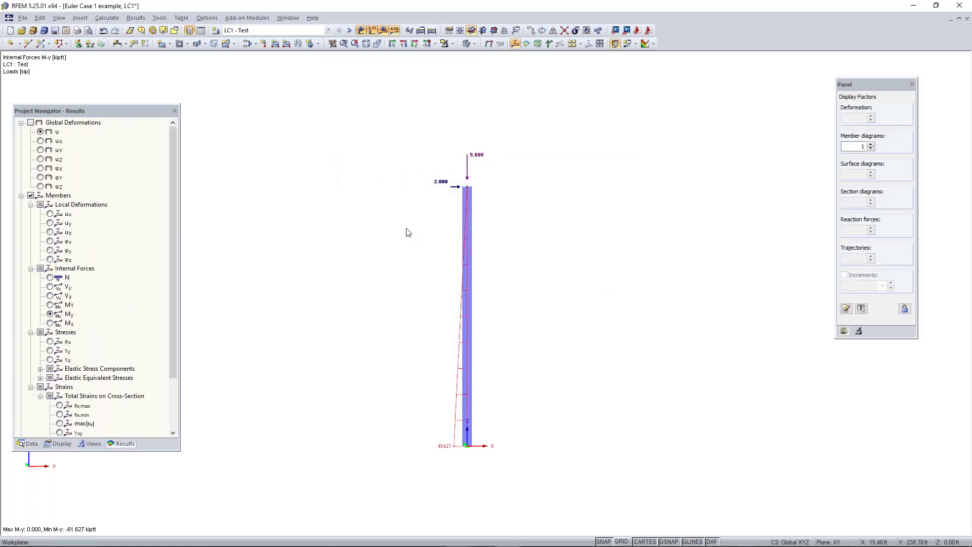
scroll(388, 297, down, 2)
scroll(427, 407, up, 1)
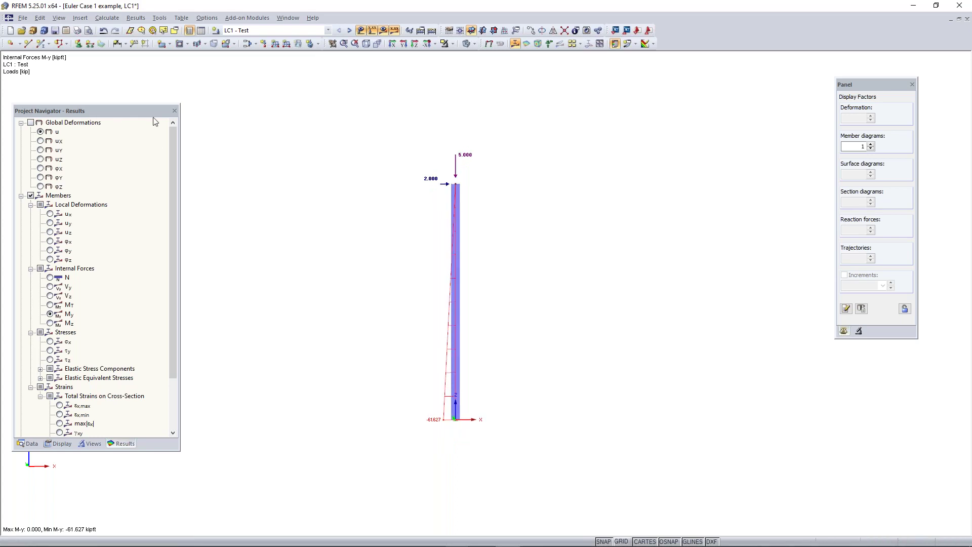
Step: Switch the results to global deformations u and examine the displacement at the column's top
click(31, 122)
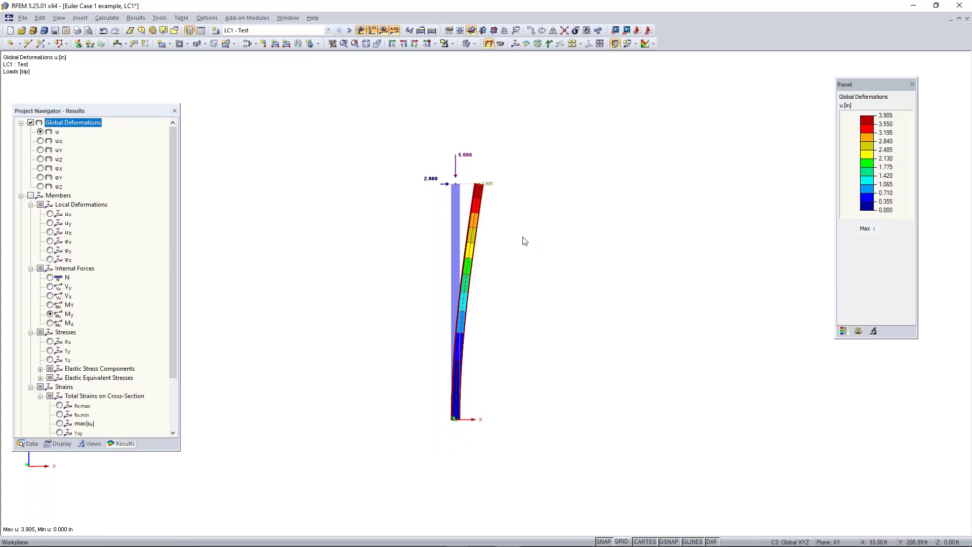
scroll(505, 198, up, 2)
scroll(474, 188, up, 1)
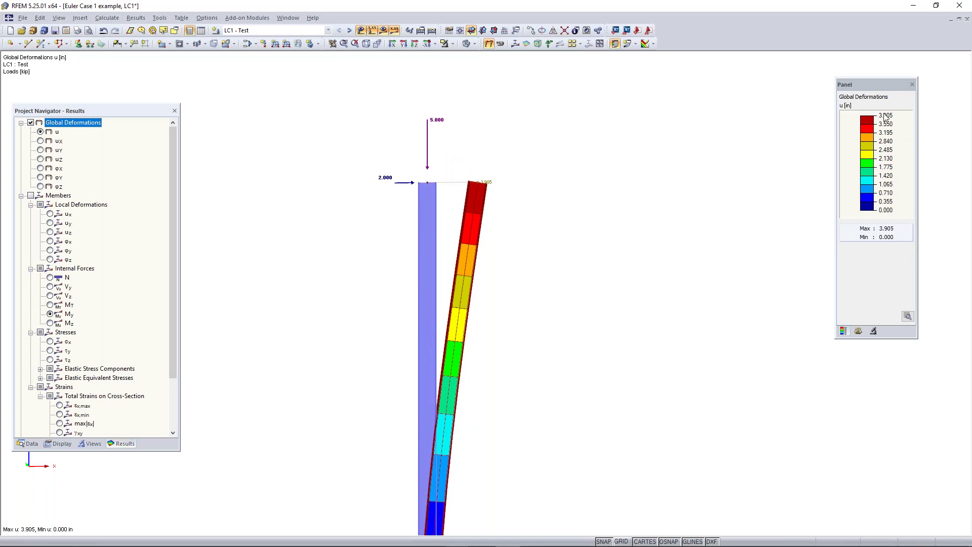
scroll(343, 239, down, 2)
middle_drag(338, 294, 404, 252)
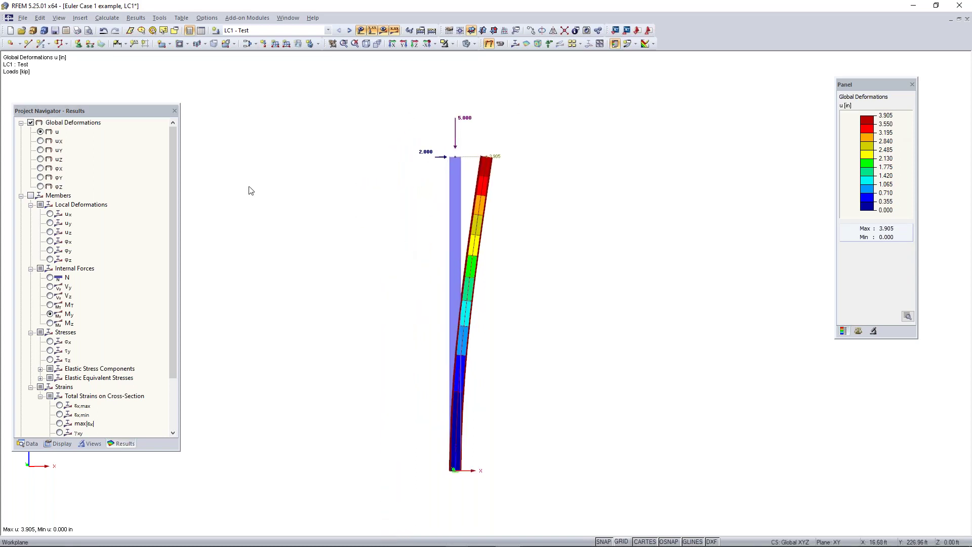
Step: Display the members' My bending moment diagram again and examine its value at the column's base
click(31, 195)
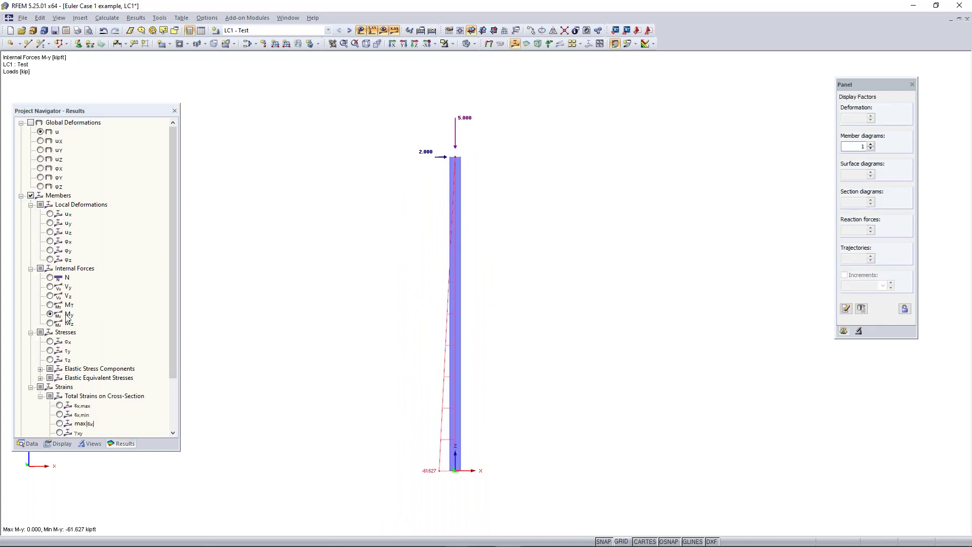
scroll(434, 475, up, 3)
scroll(433, 478, down, 1)
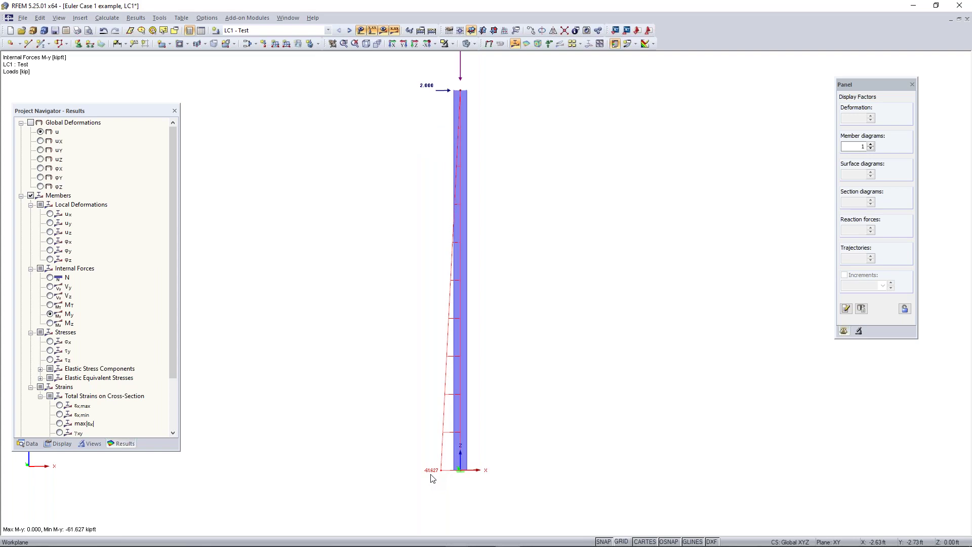
scroll(433, 479, up, 2)
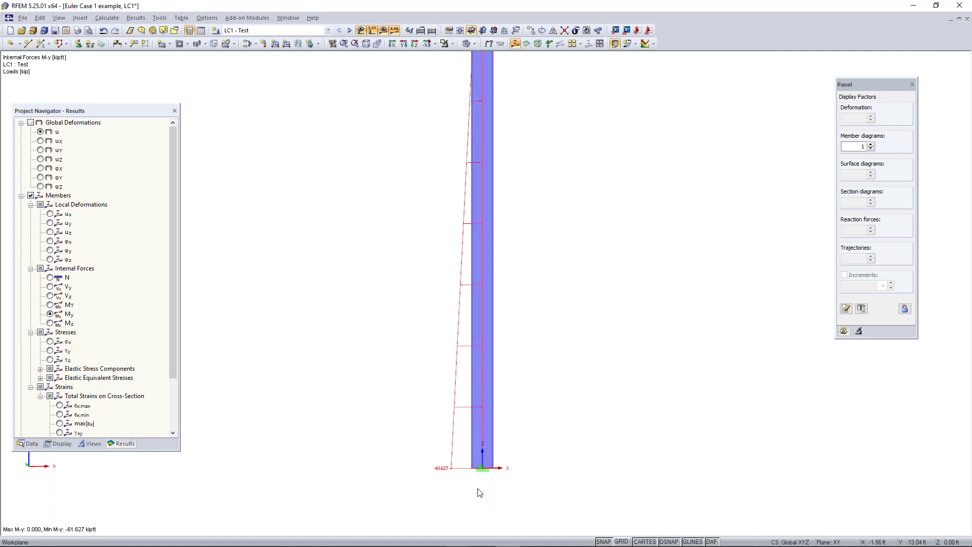
scroll(445, 471, down, 1)
scroll(459, 474, down, 1)
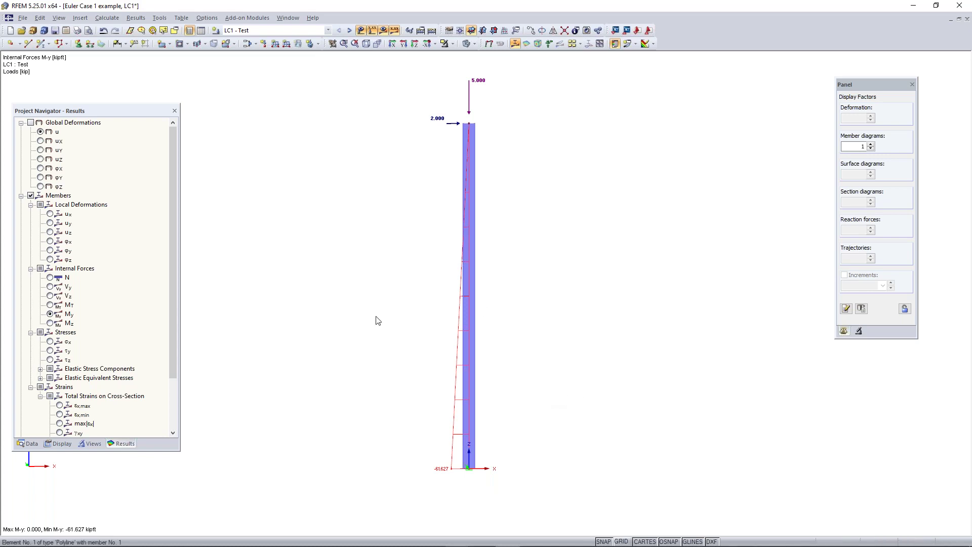
Step: Review the calculation parameters of load combination CO1, including its method of analysis, and leave the dialog
click(248, 44)
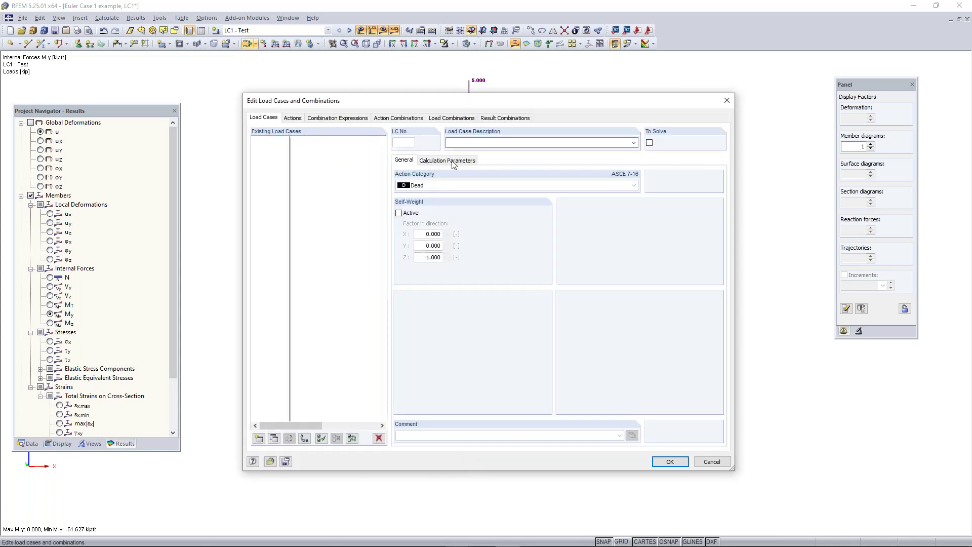
click(452, 162)
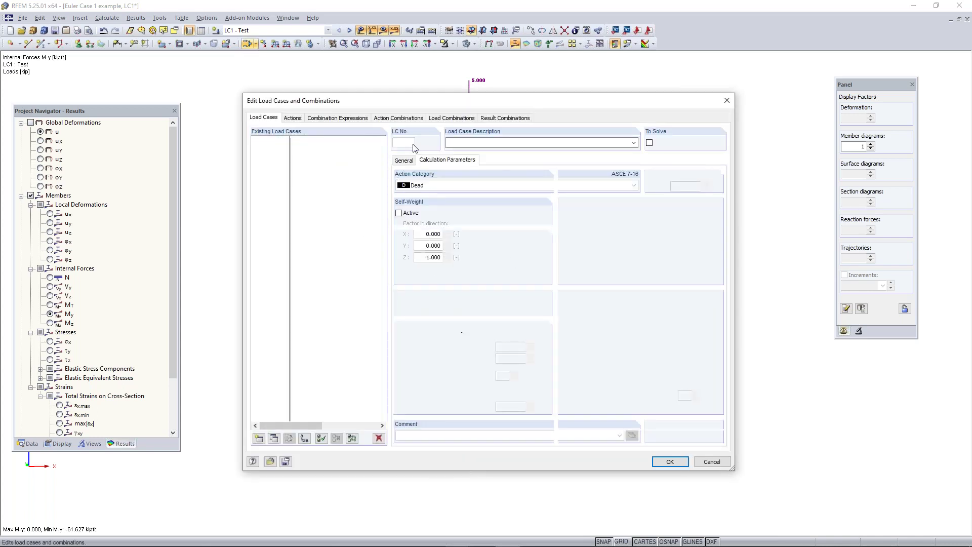
click(447, 117)
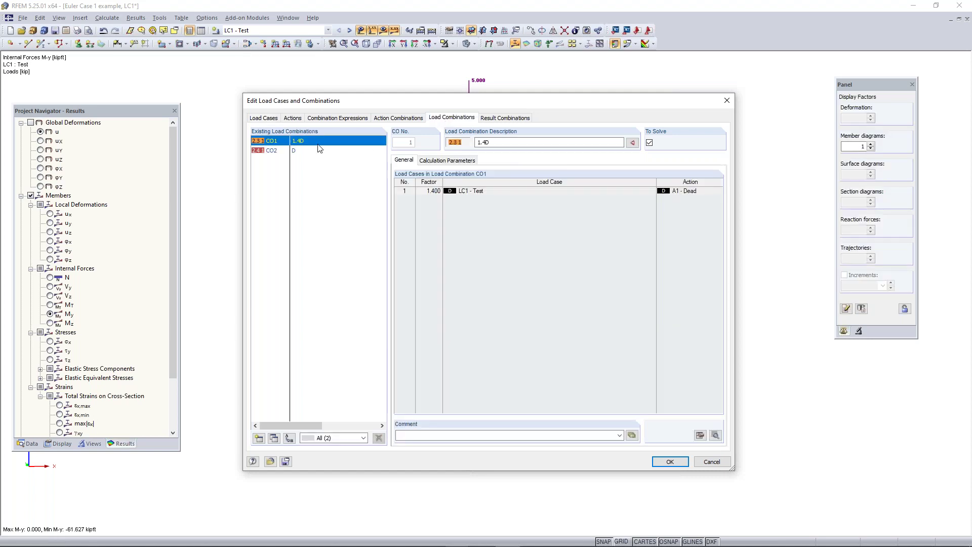
click(441, 161)
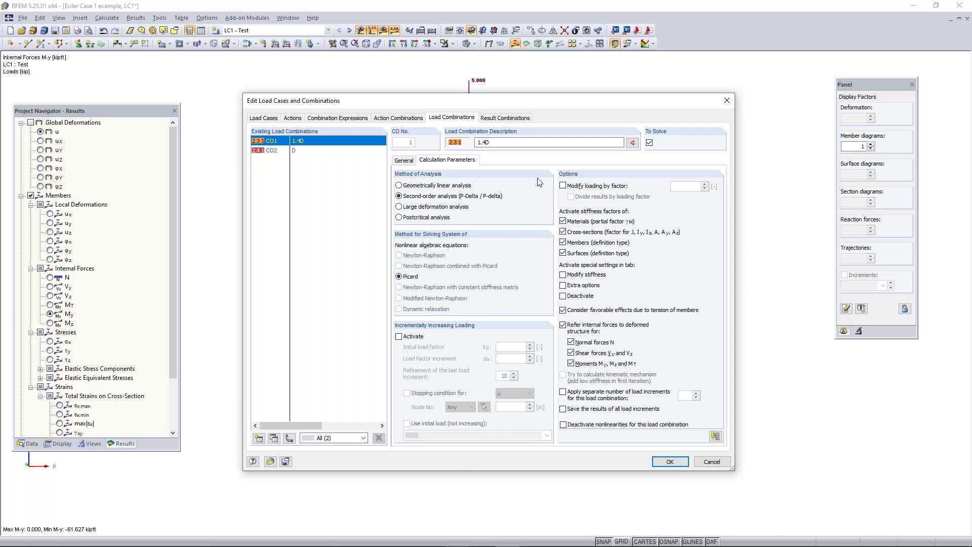
click(726, 102)
scroll(451, 317, down, 1)
middle_drag(450, 316, 476, 324)
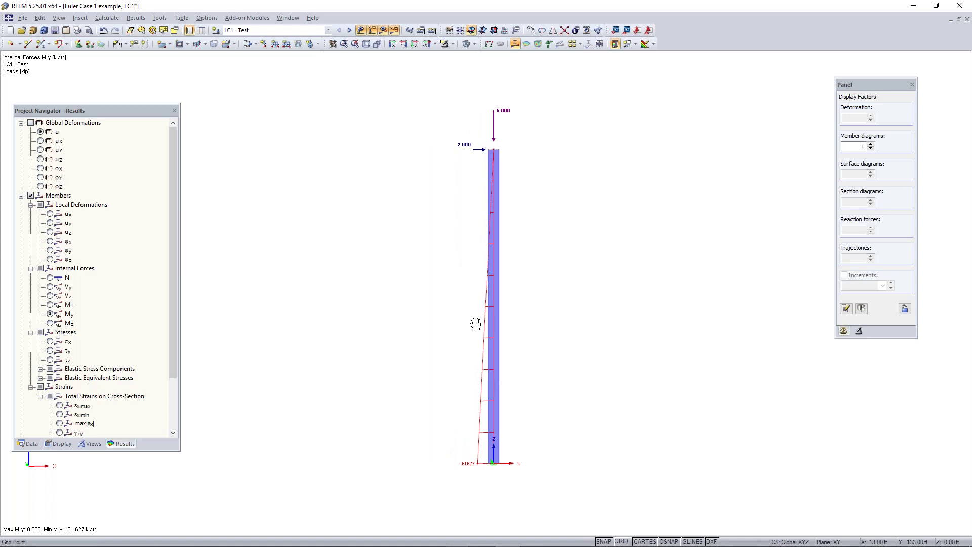
ctrl+middle_drag(448, 234, 485, 258)
right_click(486, 256)
click(572, 191)
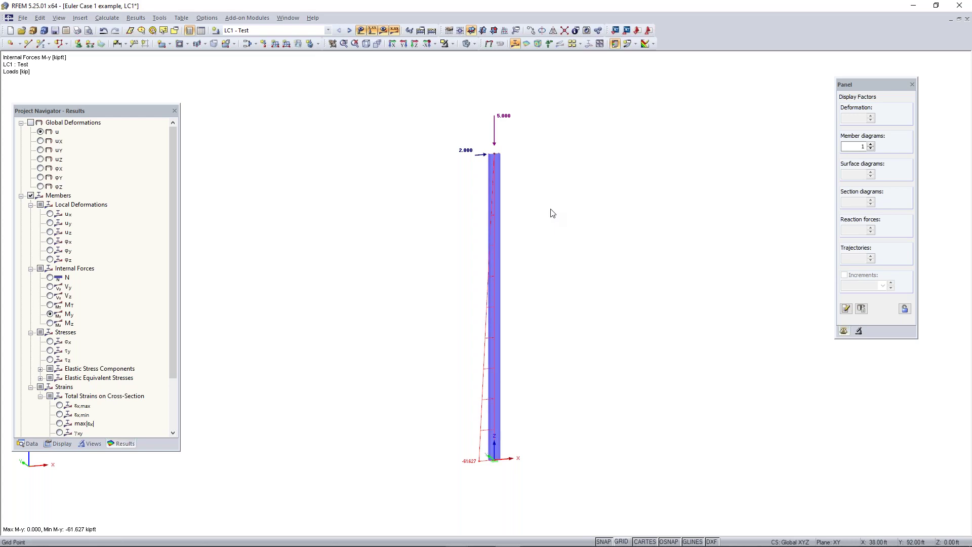
Step: Edit the nodal load at the column's top, setting force PZ to -0.1 kip and PX to 0, and accept
click(494, 117)
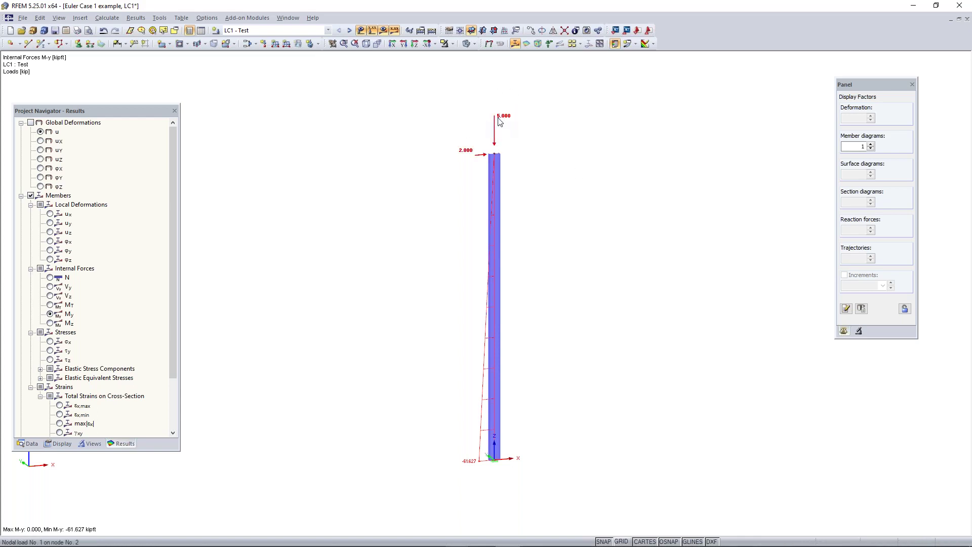
mouse_move(500, 121)
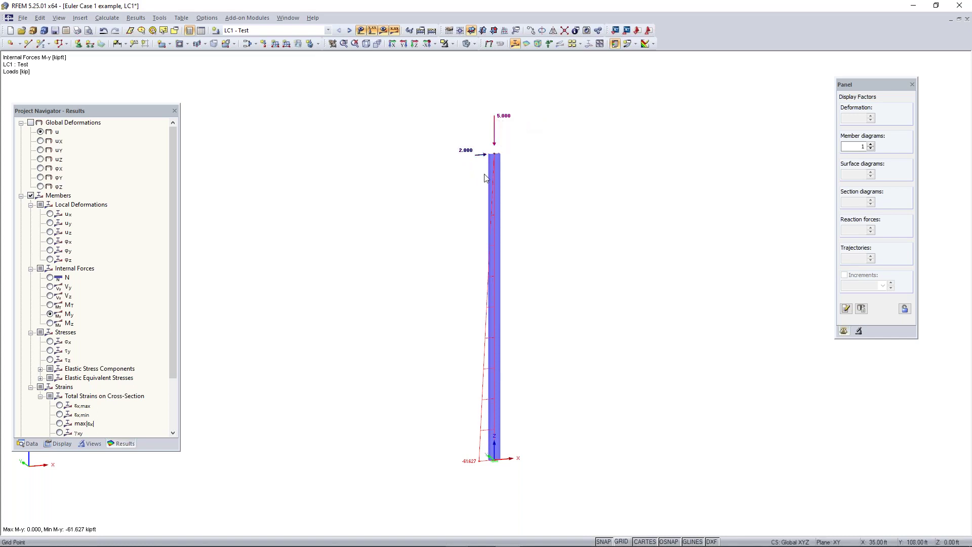
drag(433, 198, 590, 87)
scroll(460, 152, up, 1)
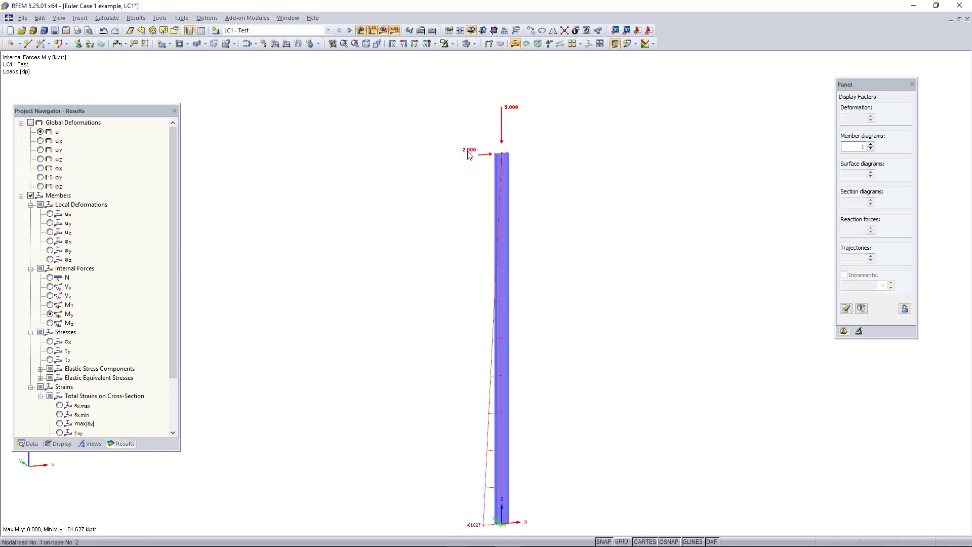
double_click(499, 175)
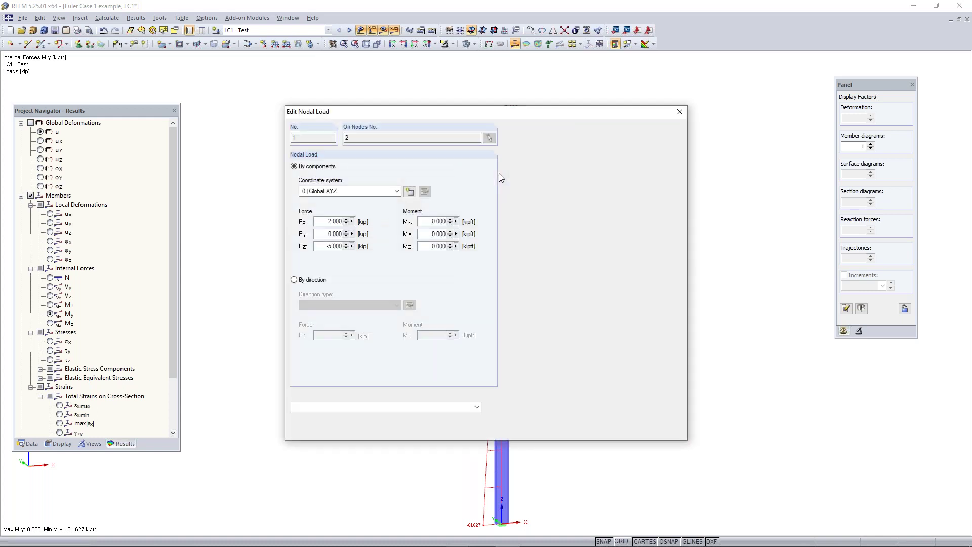
double_click(334, 246)
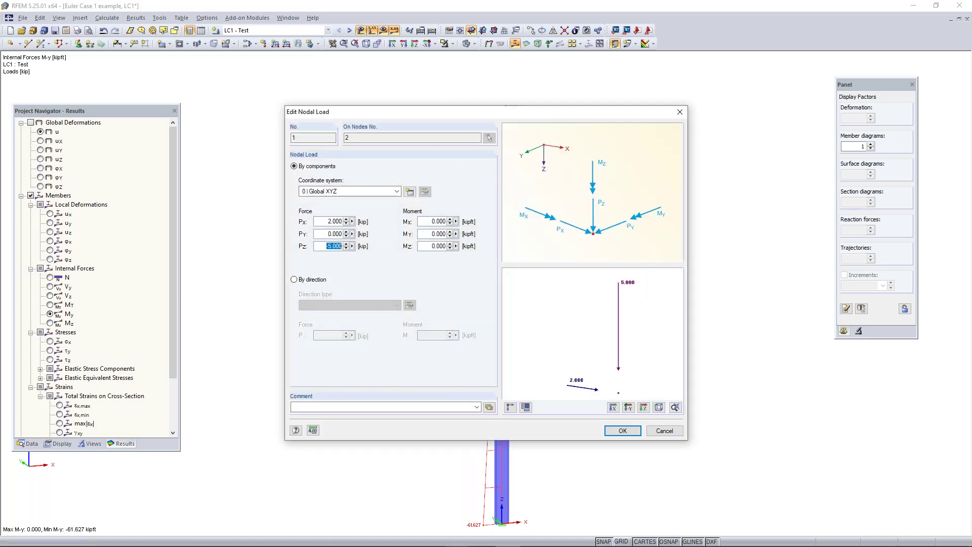
key(BackSpace)
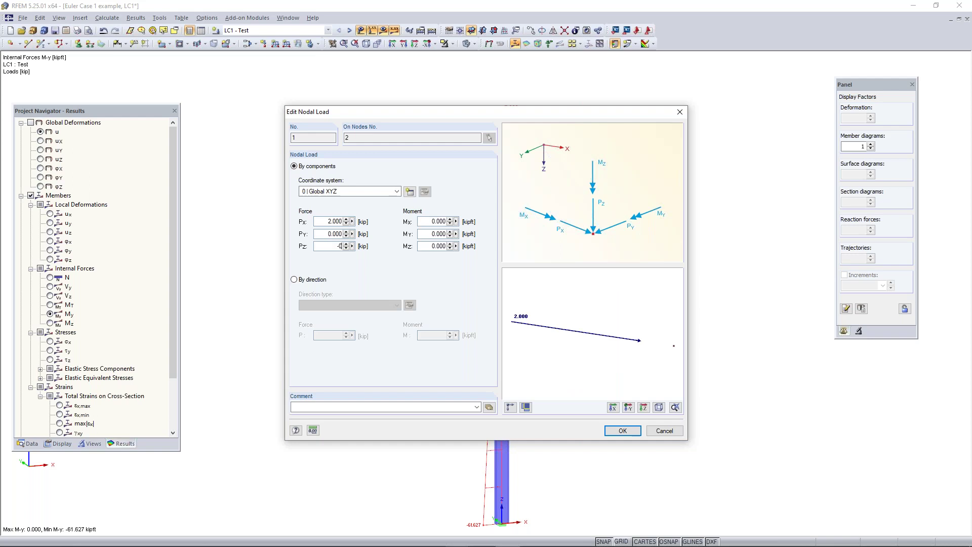
text(-0.1)
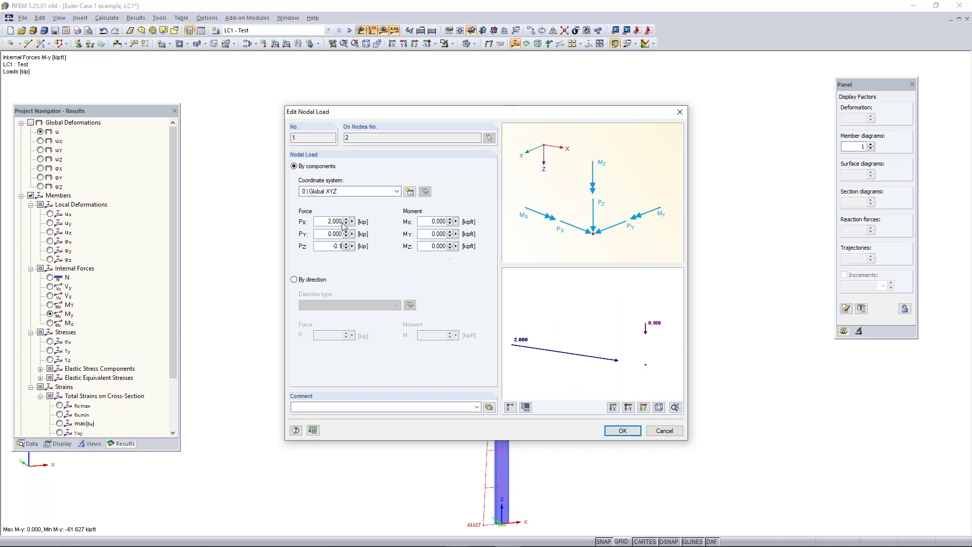
double_click(320, 221)
text(0)
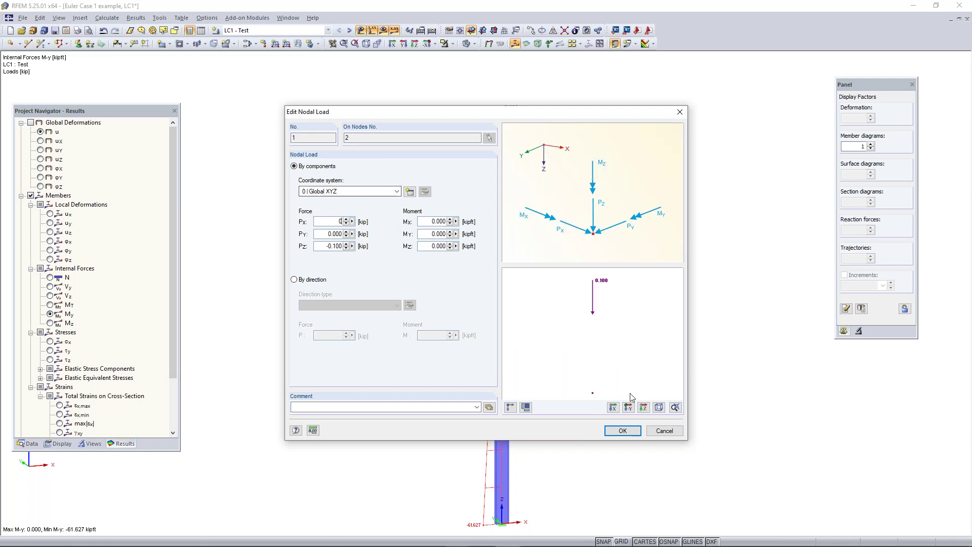
click(622, 431)
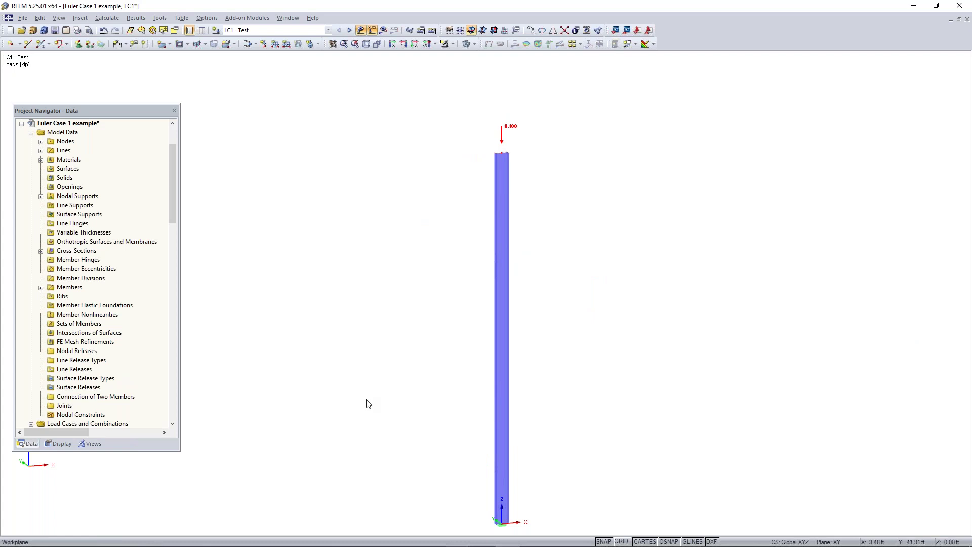
Step: Mark the RF-STEEL EC3 add-on module as a favorite in the project's data tree
scroll(375, 396, down, 2)
middle_drag(410, 436, 423, 394)
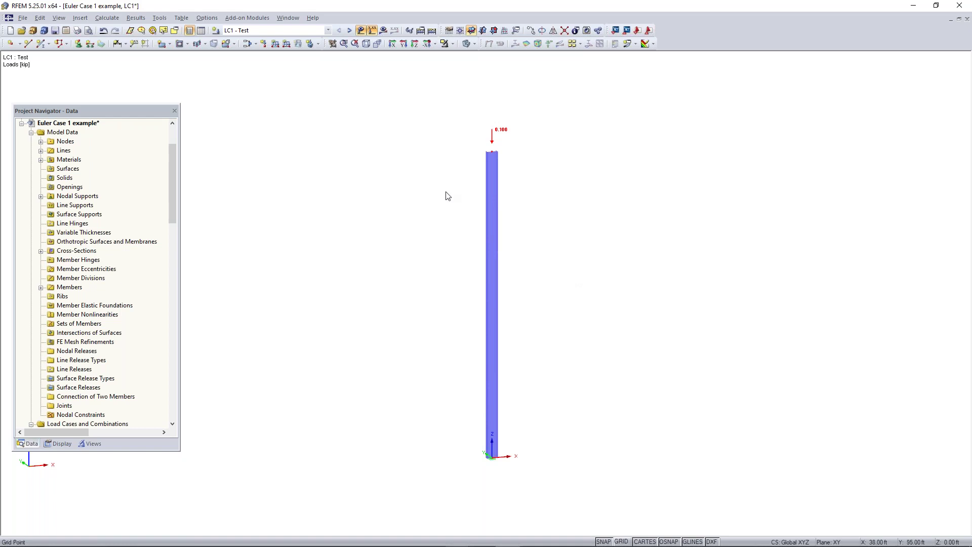
scroll(531, 317, down, 1)
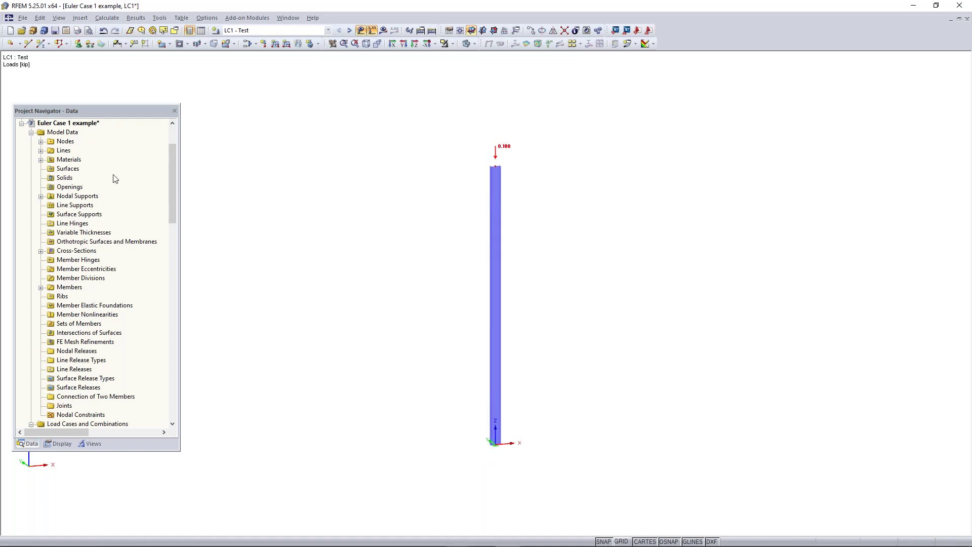
scroll(115, 179, down, 1)
scroll(116, 179, down, 10)
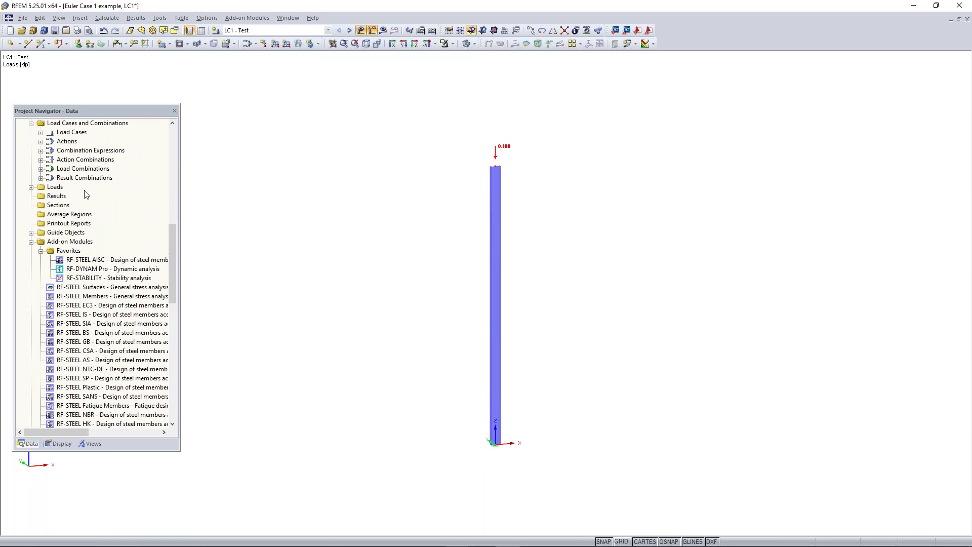
scroll(103, 252, down, 2)
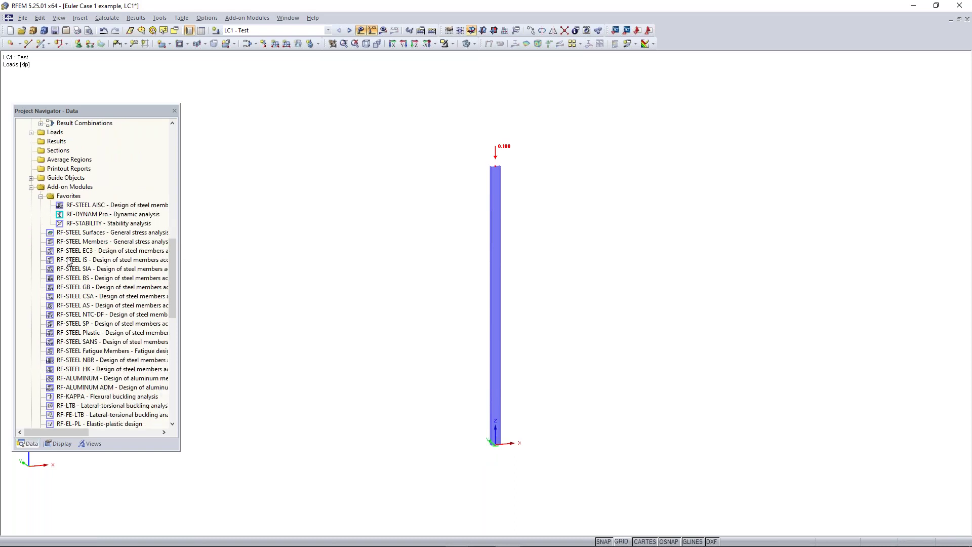
scroll(103, 210, down, 3)
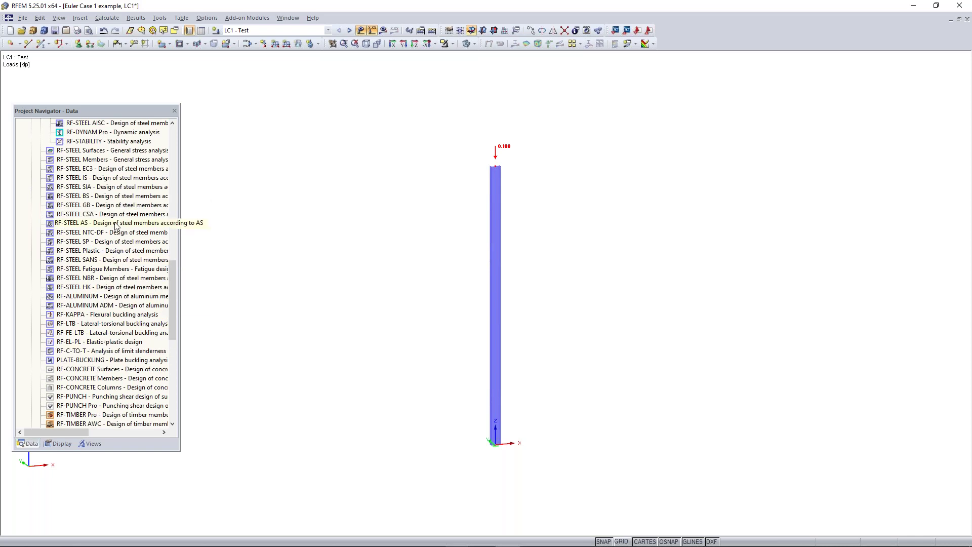
scroll(84, 213, up, 1)
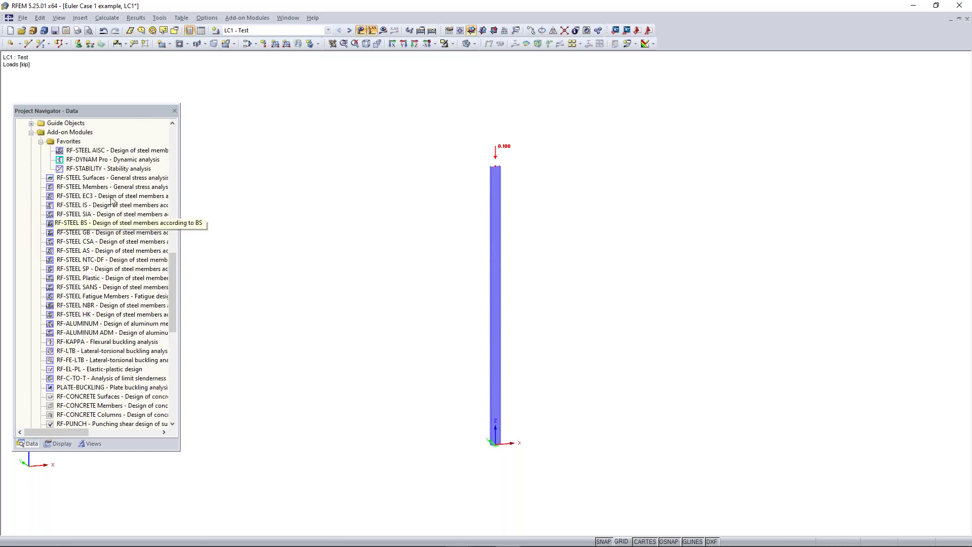
click(40, 142)
click(40, 142)
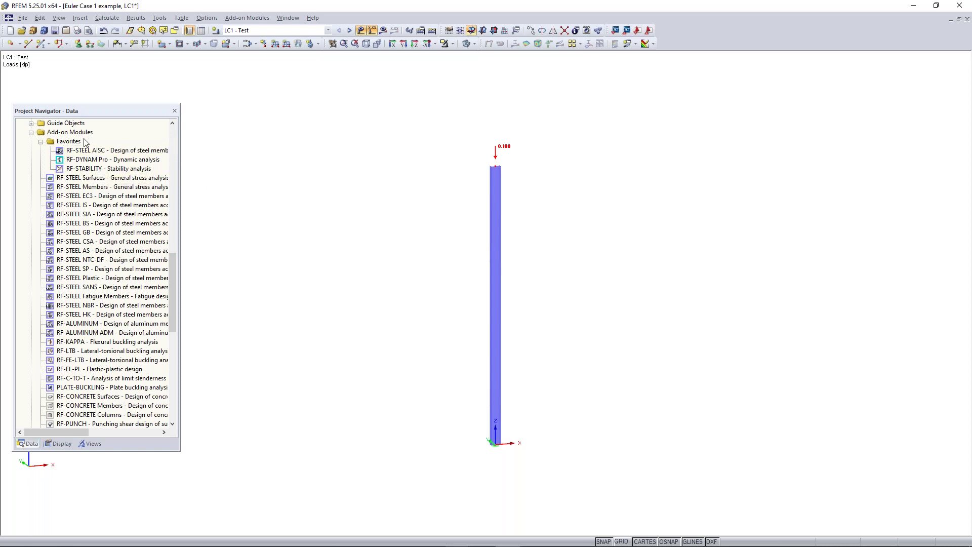
right_click(116, 195)
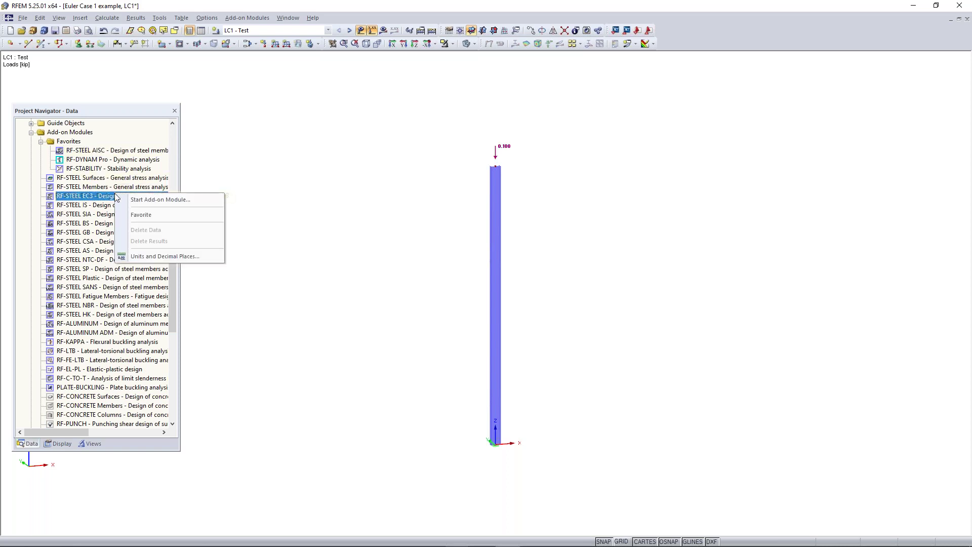
click(143, 217)
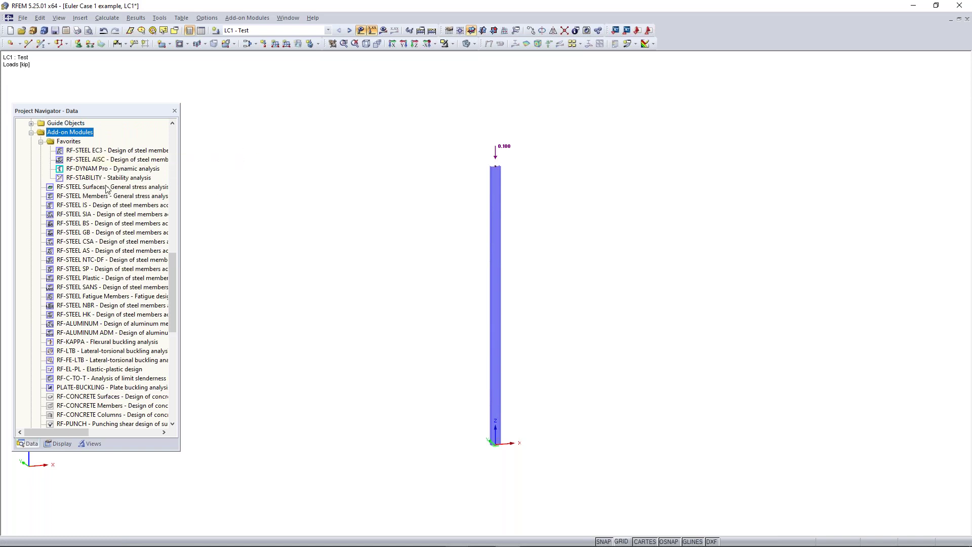
Step: Start the RF-STABILITY stability analysis module from the favorite add-on modules and reposition its window
scroll(116, 204, down, 3)
scroll(109, 183, up, 3)
double_click(102, 178)
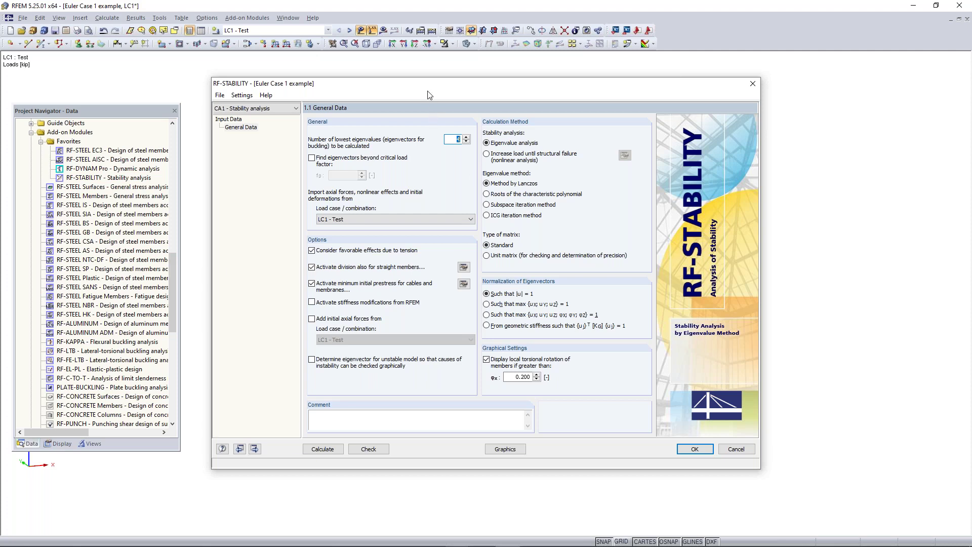
mouse_move(429, 90)
mouse_down()
mouse_move(441, 93)
mouse_move(442, 80)
mouse_up()
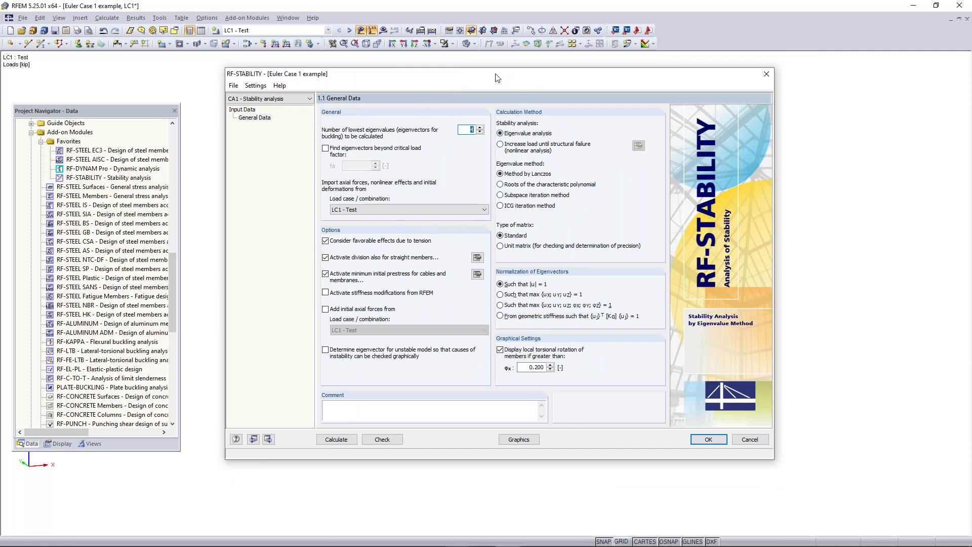
mouse_move(489, 72)
mouse_down()
mouse_move(509, 72)
mouse_move(500, 70)
mouse_up()
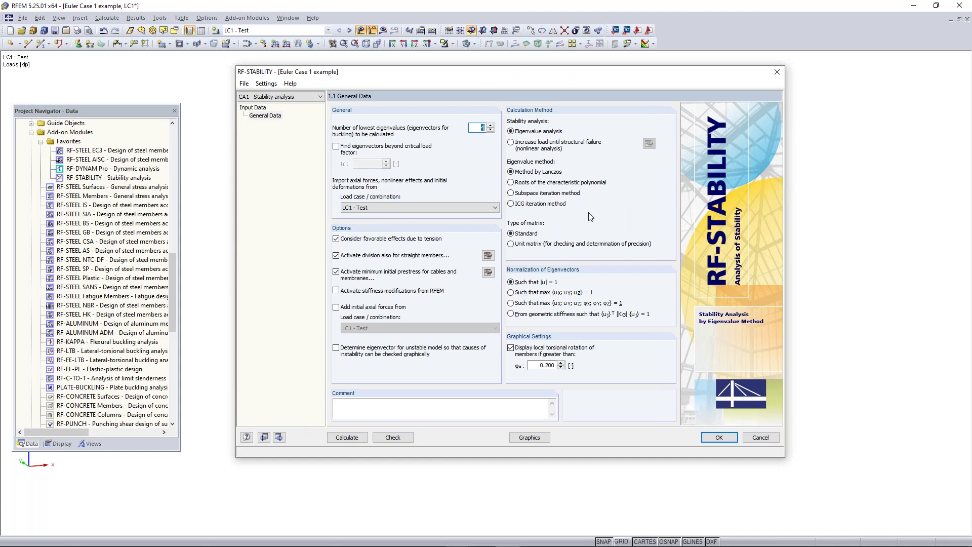
drag(499, 74, 471, 97)
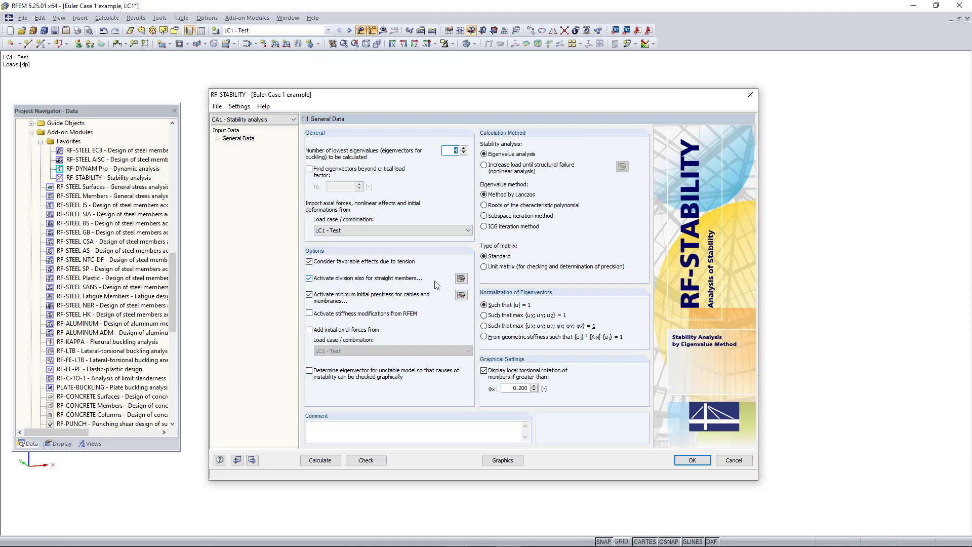
Step: Inspect the FE mesh settings for dividing straight members, including the minimum number of member divisions, and accept them
click(461, 278)
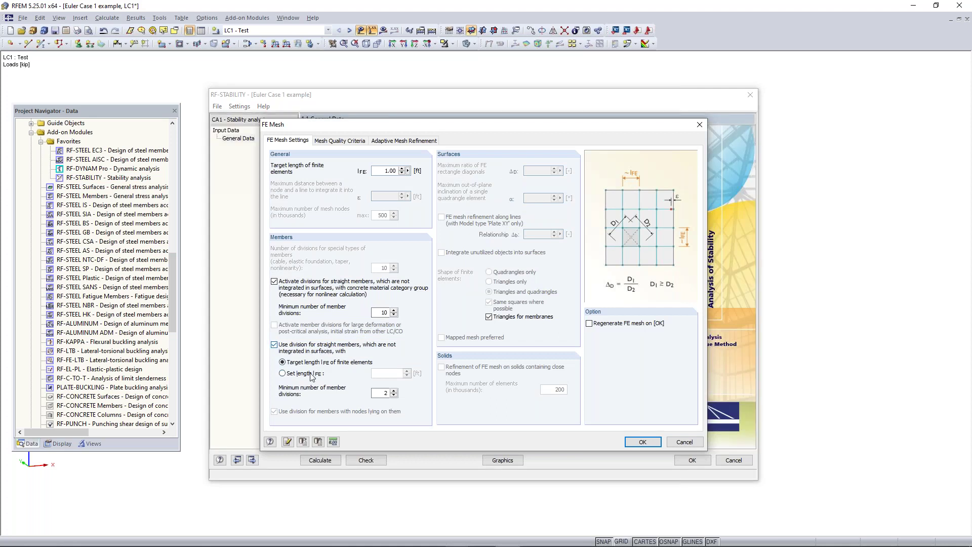
double_click(386, 393)
click(643, 442)
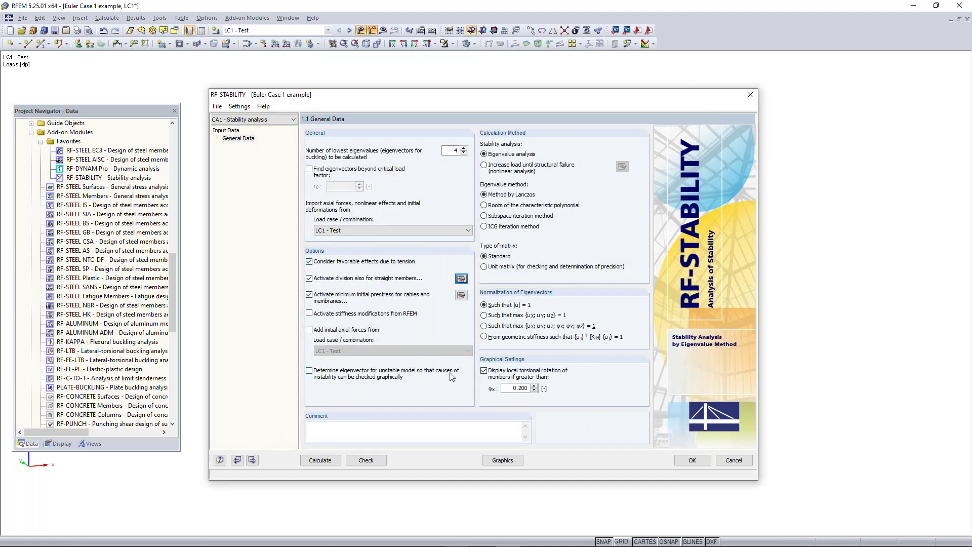
Step: Keep LC1 - Test as the load case for importing axial forces and run the stability calculation
click(360, 231)
click(360, 229)
click(330, 233)
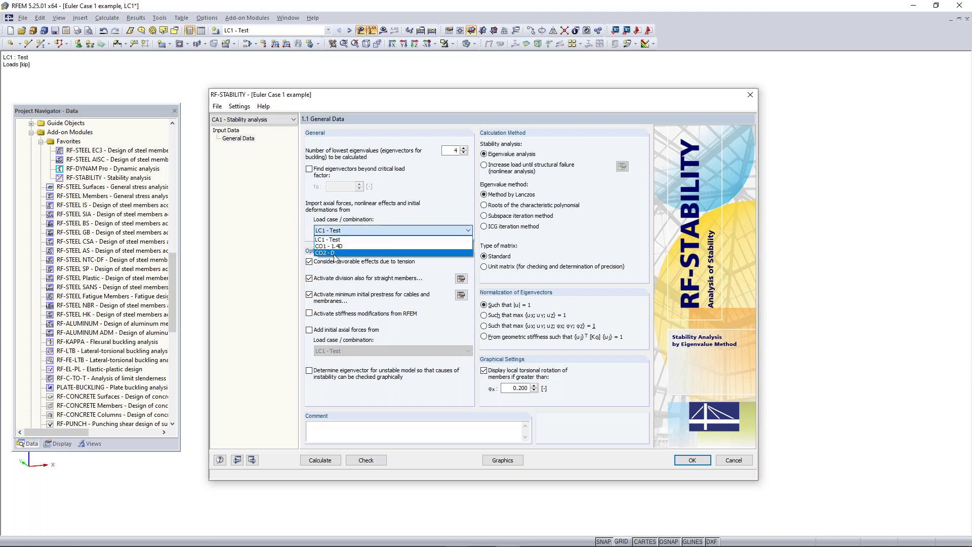
click(338, 233)
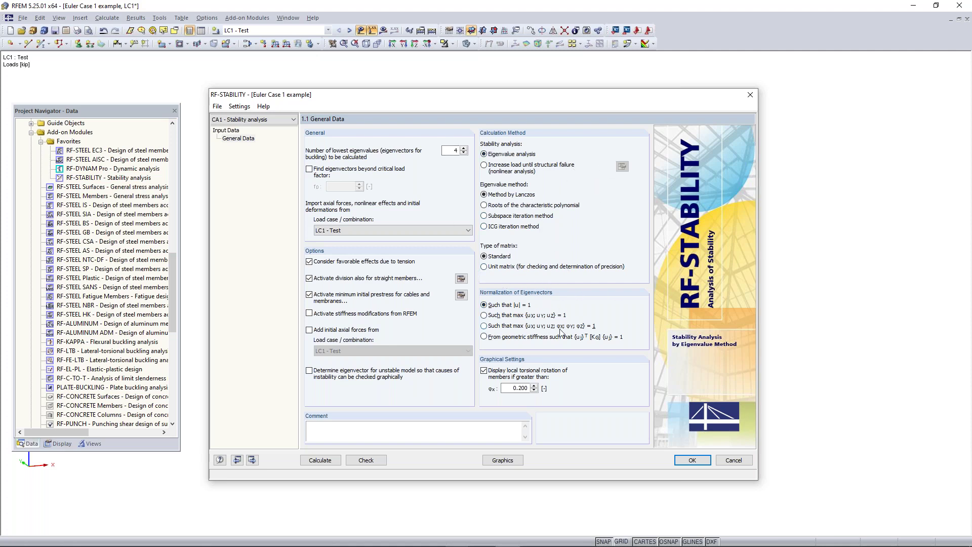
click(323, 461)
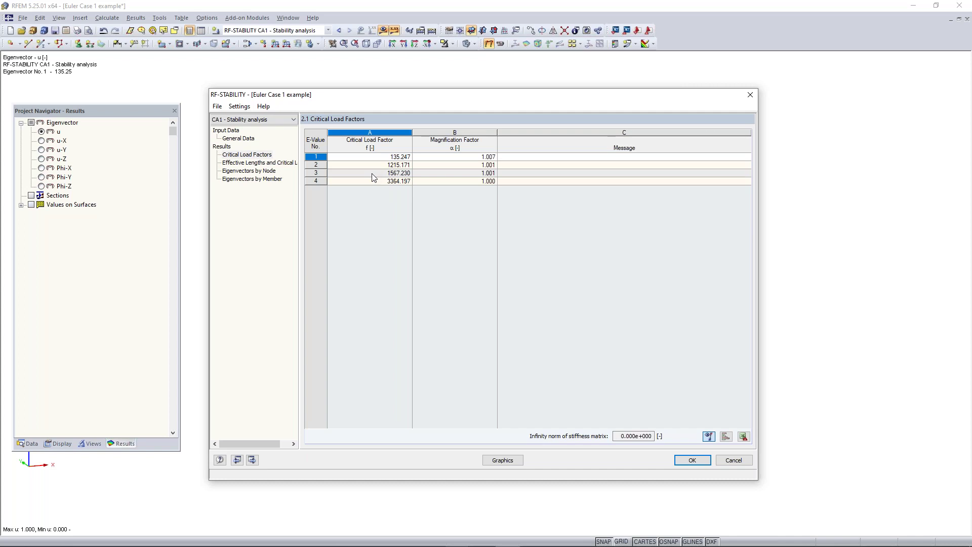
Step: Review the first eigenvalue's critical load factor and the table of effective lengths and critical loads
click(316, 158)
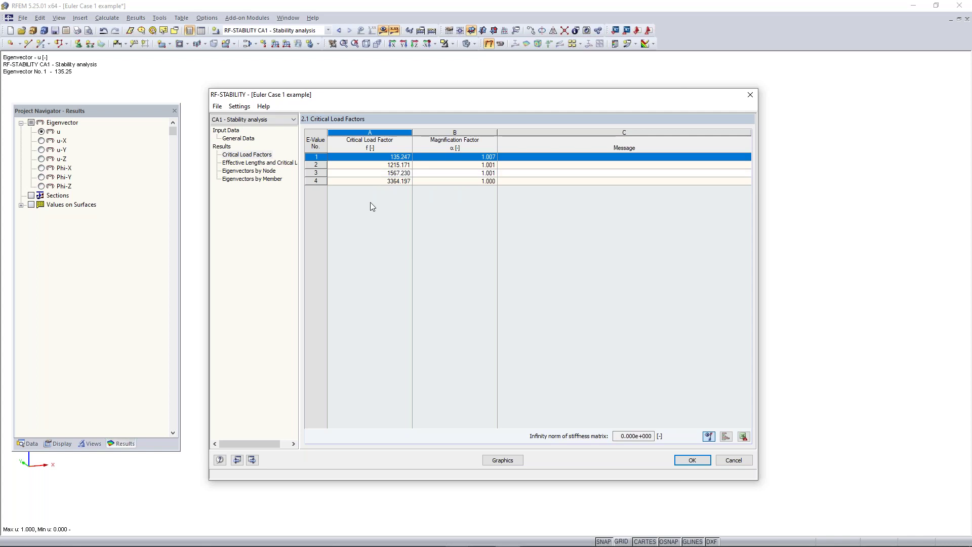
click(269, 163)
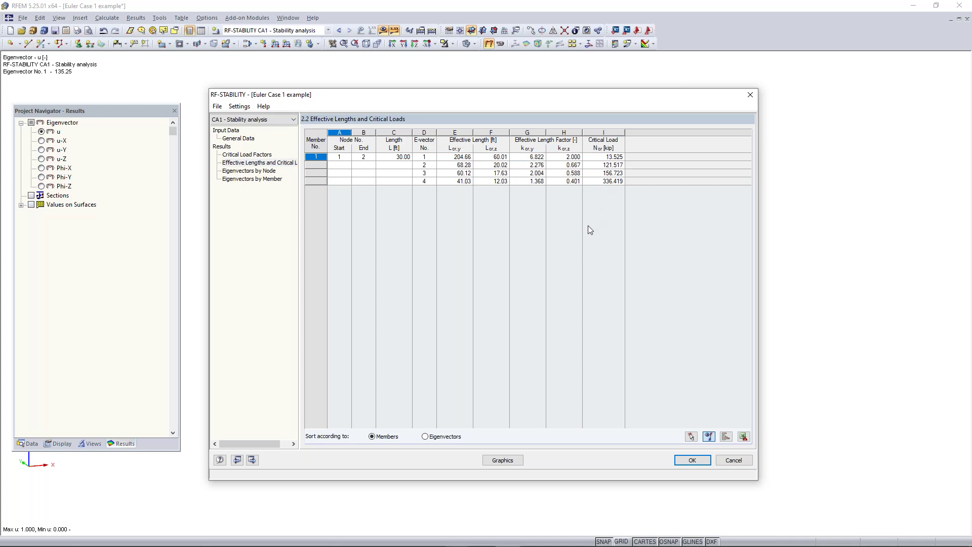
Step: Show the first eigenvector graphically on the model and examine the column's buckled shape from several angles
click(513, 461)
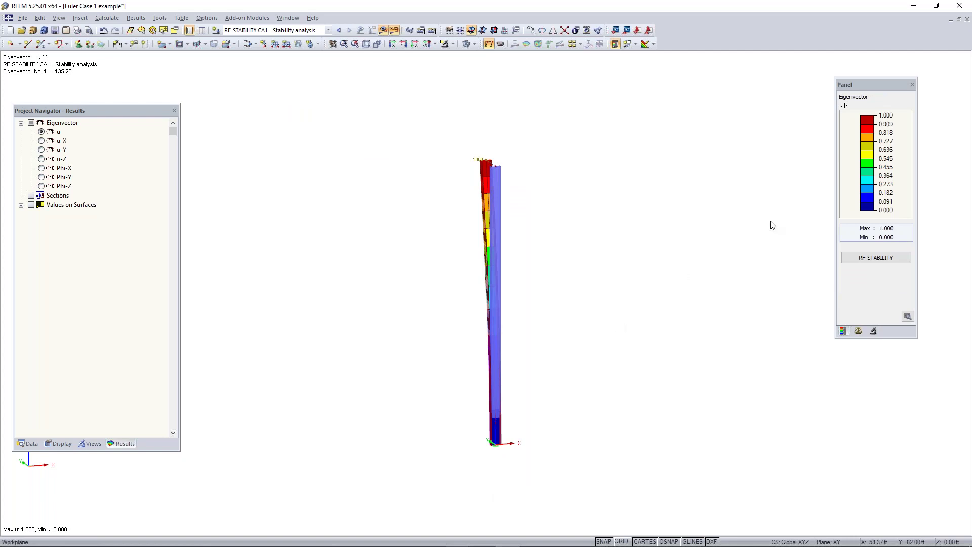
ctrl+middle_drag(454, 321, 599, 310)
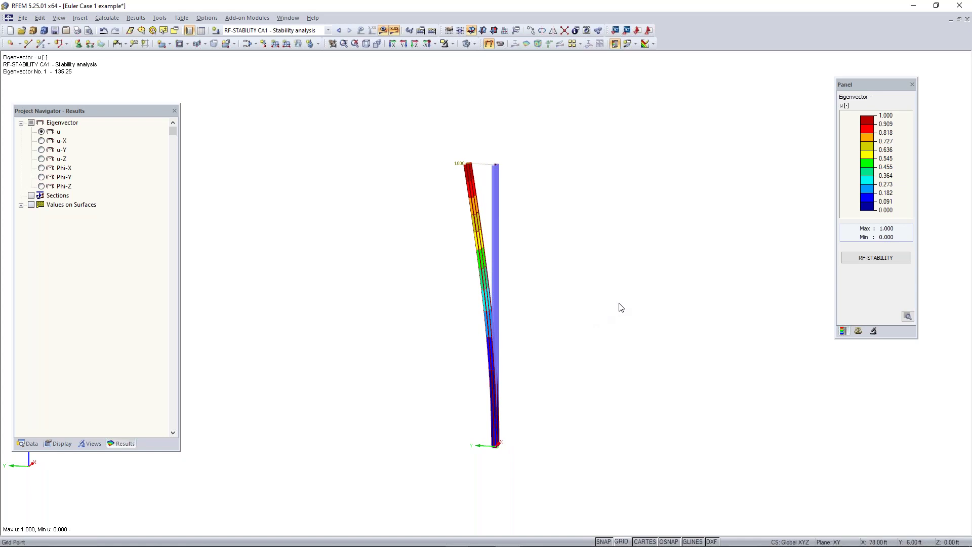
ctrl+middle_drag(465, 233, 427, 244)
right_click(427, 244)
click(658, 209)
ctrl+middle_drag(627, 257, 584, 265)
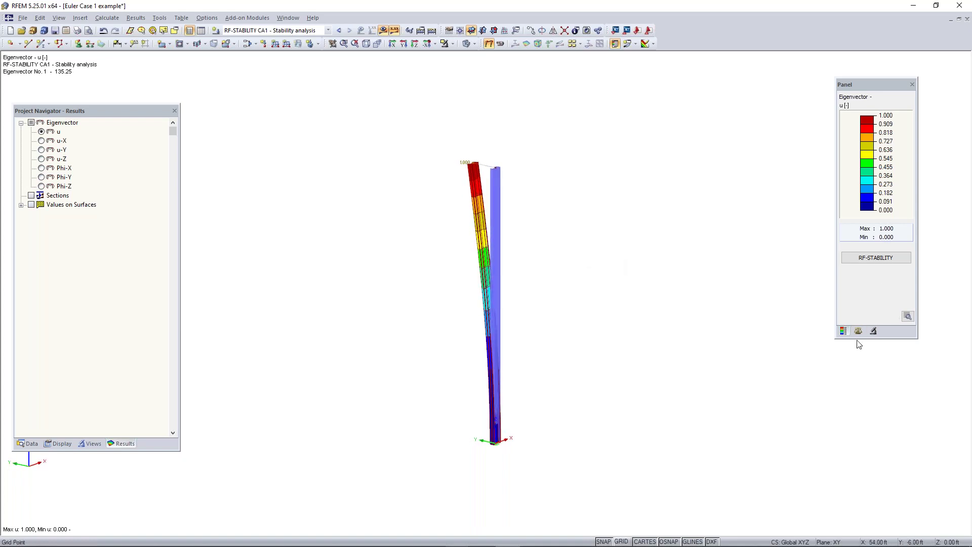
Step: Reposition the results panel, open its display factors and switch the displayed mode shape to eigenvector 2
drag(866, 85, 826, 139)
click(813, 382)
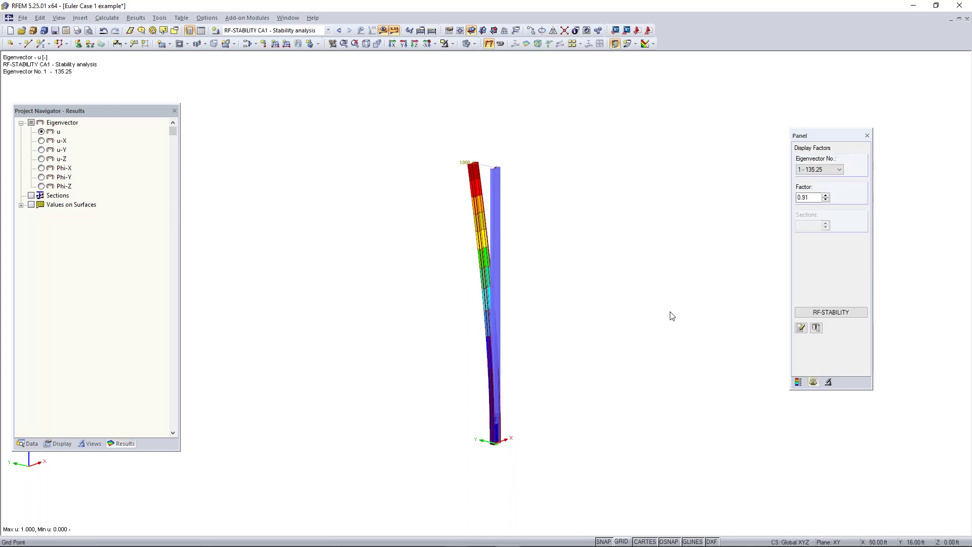
ctrl+middle_drag(429, 371, 445, 344)
right_click(446, 344)
click(670, 213)
scroll(839, 171, down, 1)
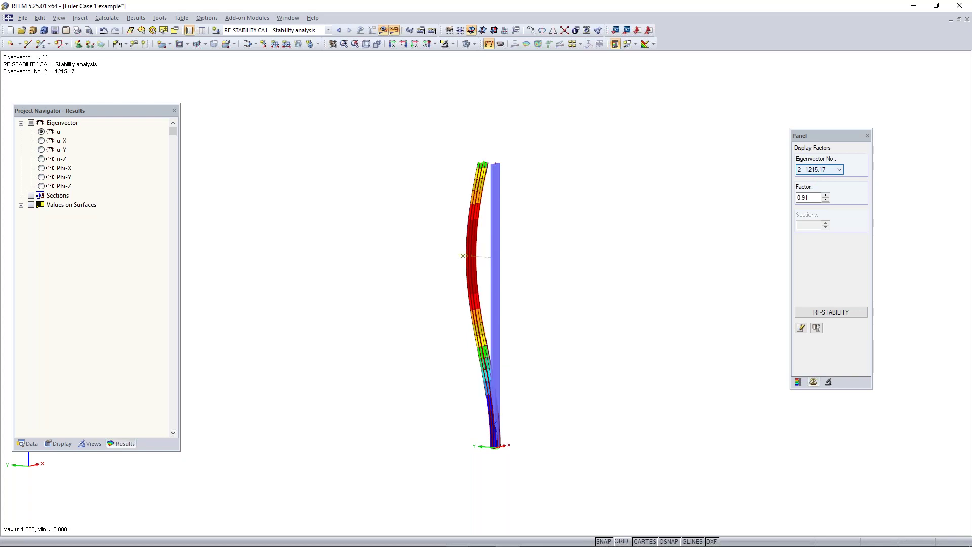
Step: Step through the higher buckling modes and return the display to eigenvector 1
scroll(839, 171, down, 1)
key(Down)
key(Up)
ctrl+middle_drag(589, 240, 658, 233)
scroll(825, 172, down, 1)
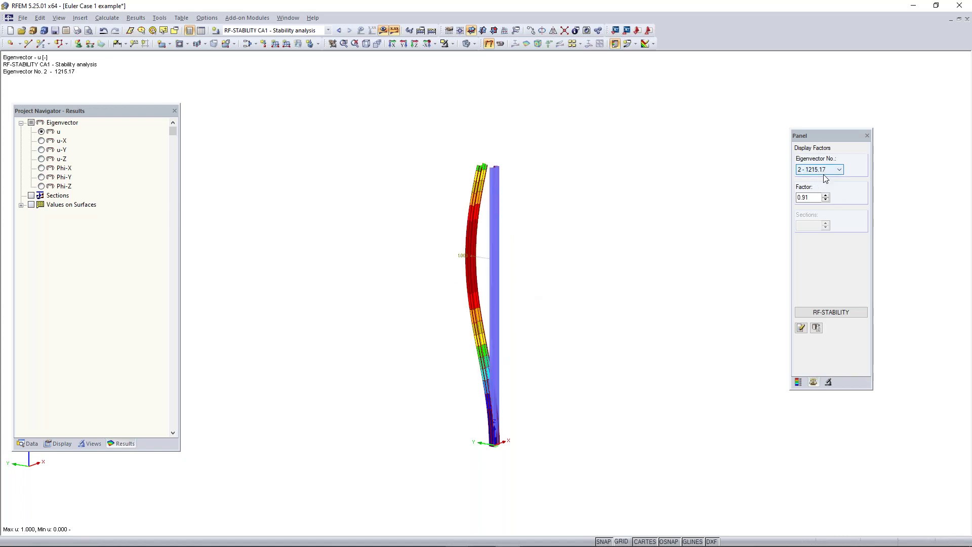
scroll(824, 175, up, 1)
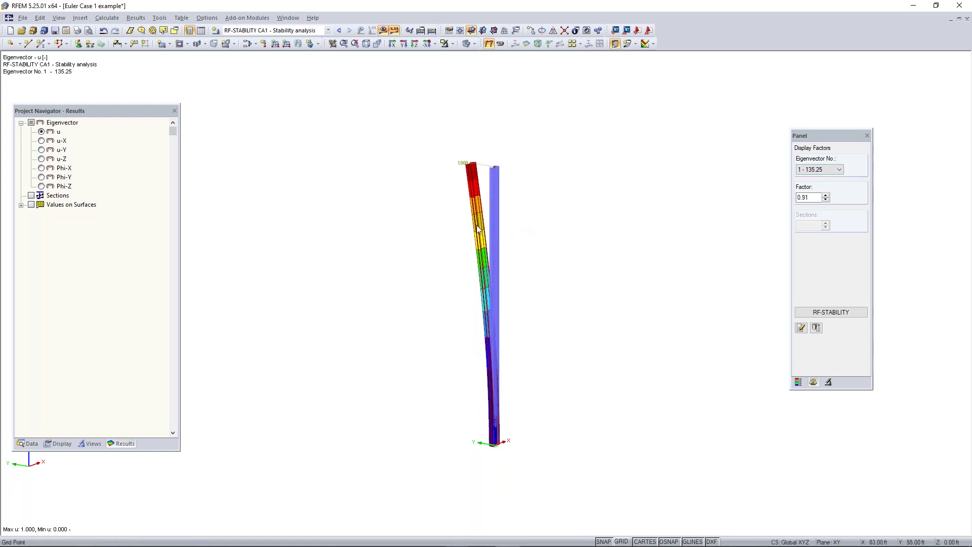
Step: Turn on the local axis system for the column member
scroll(483, 224, up, 1)
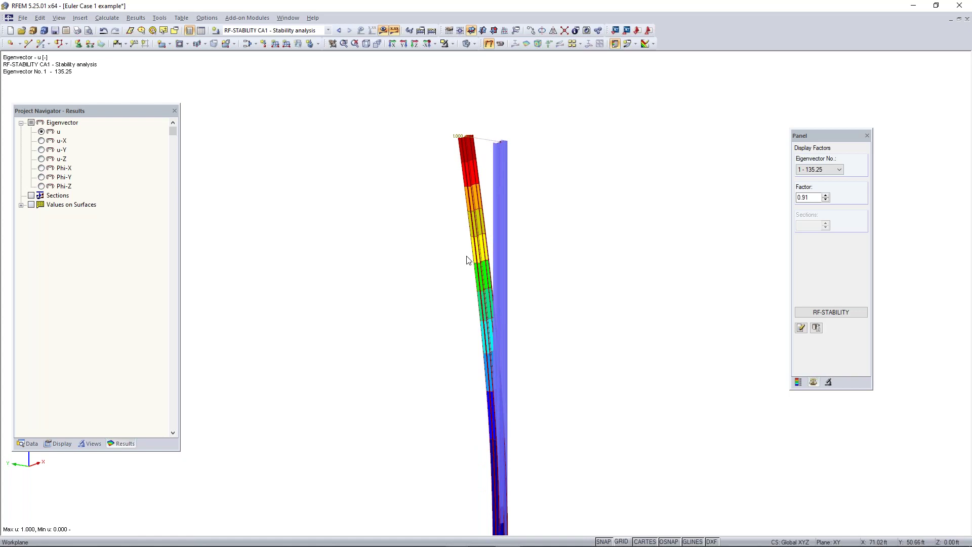
middle_drag(544, 319, 543, 267)
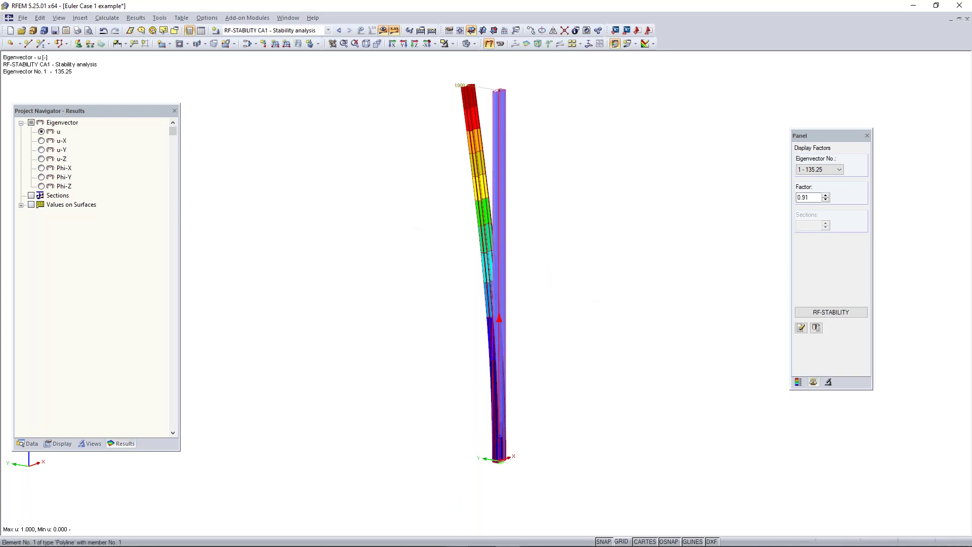
right_click(499, 456)
click(538, 289)
mouse_move(490, 236)
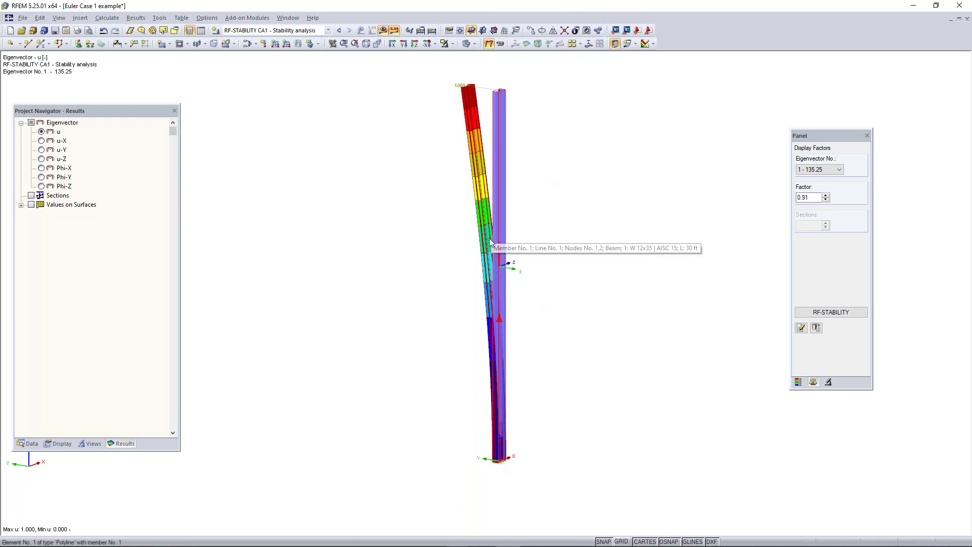
Step: Inspect the cross-section properties of the column's W 12x35 section, including moments of inertia, and leave the member unedited
double_click(499, 329)
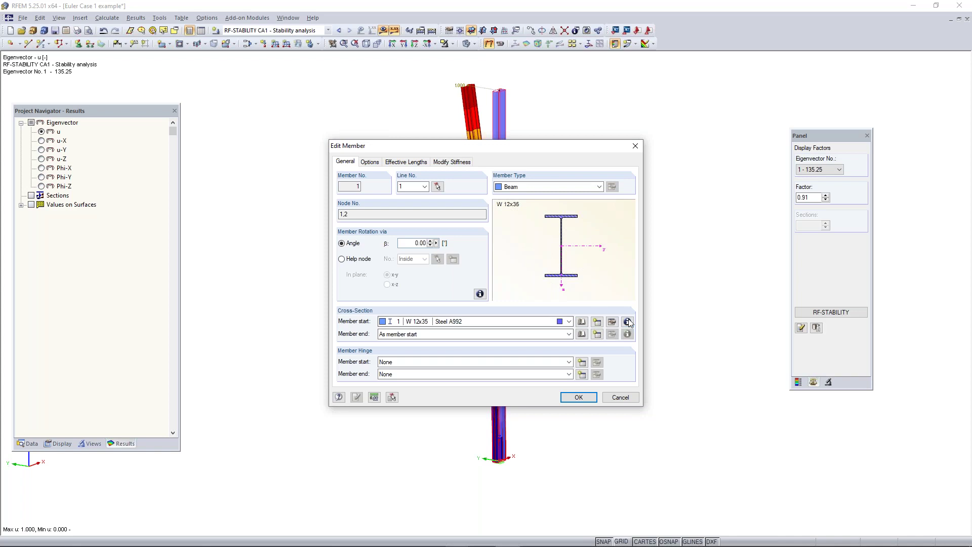
click(628, 322)
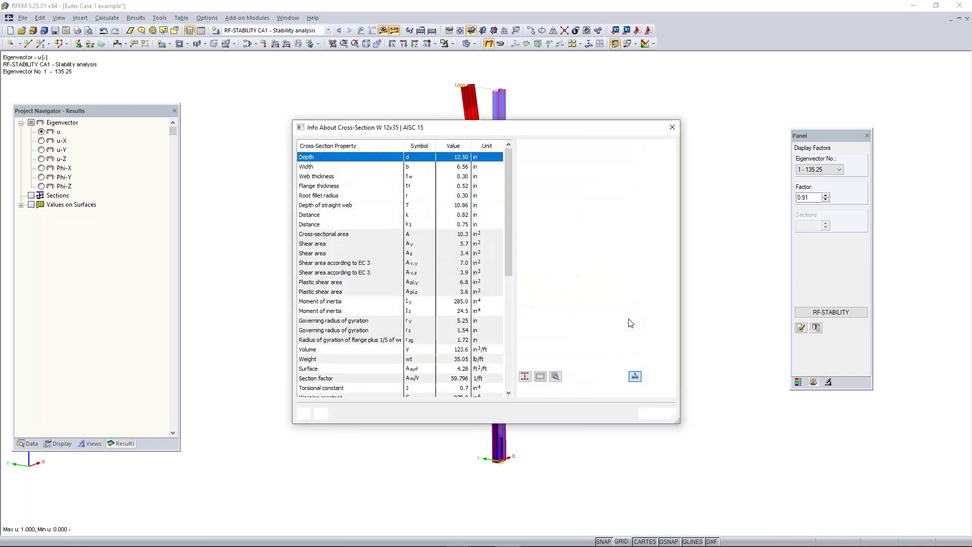
scroll(430, 288, down, 1)
scroll(445, 286, up, 1)
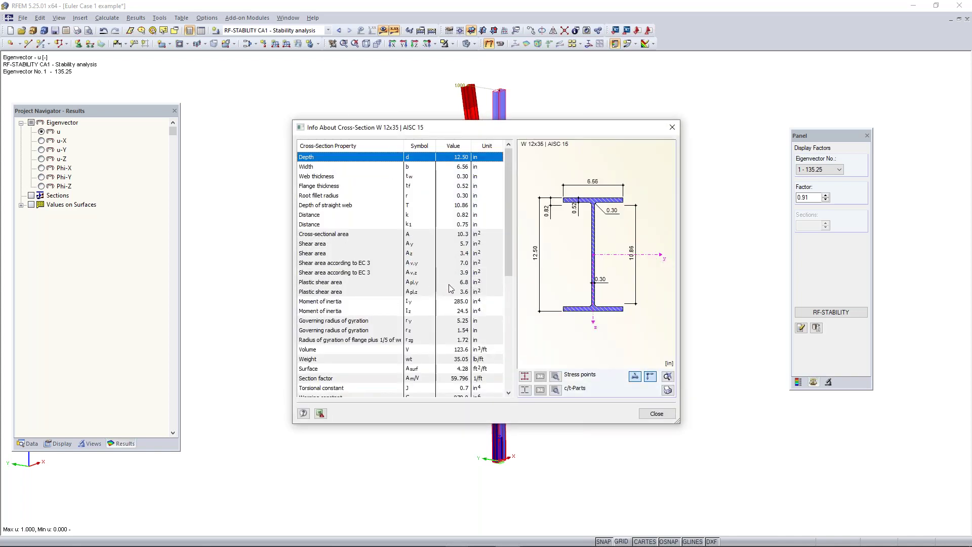
scroll(452, 289, down, 1)
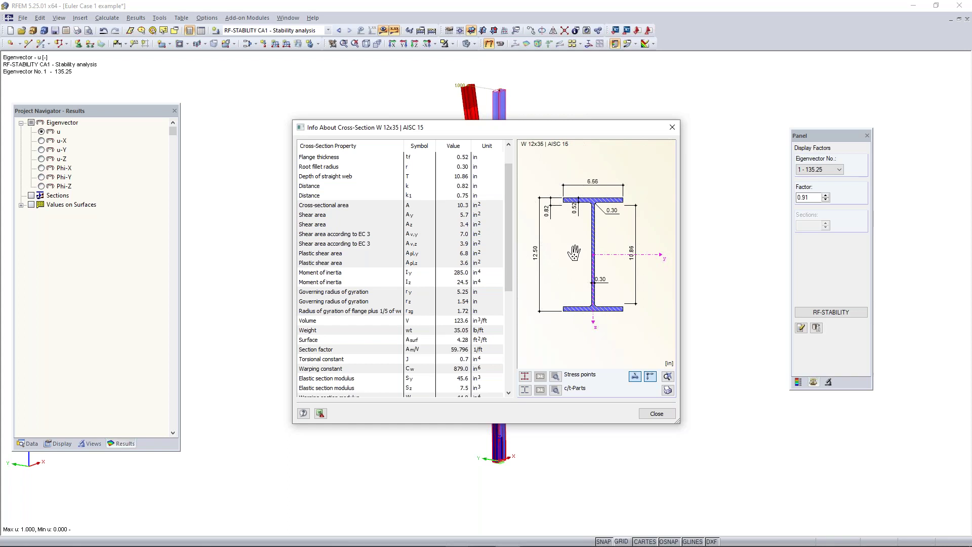
click(671, 130)
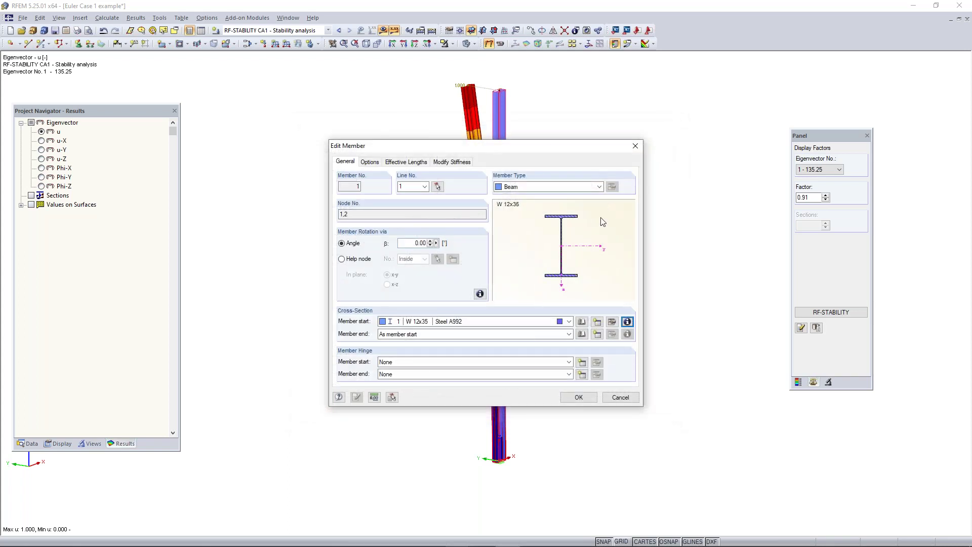
key(Escape)
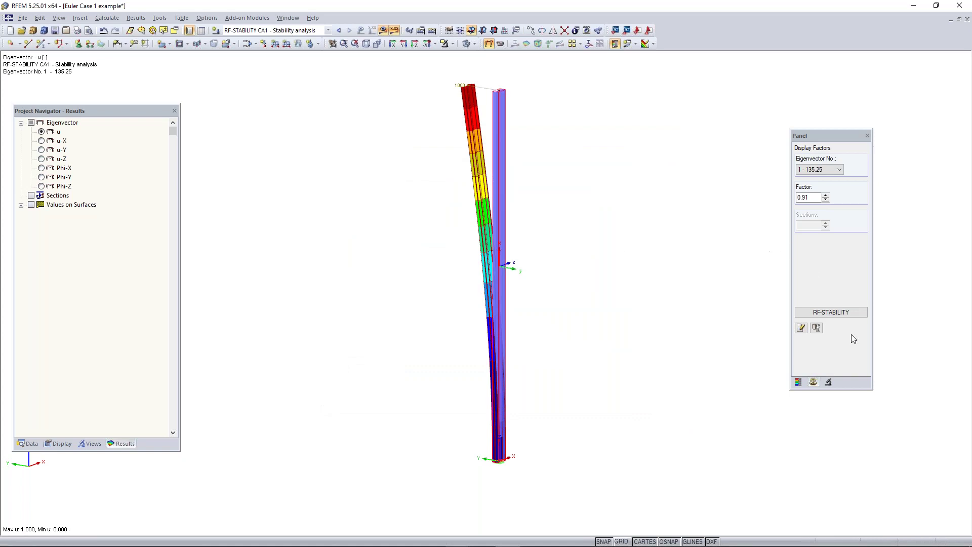
Step: Reopen the RF-STABILITY results, review the column's effective lengths and critical loads, and close the module
click(27, 443)
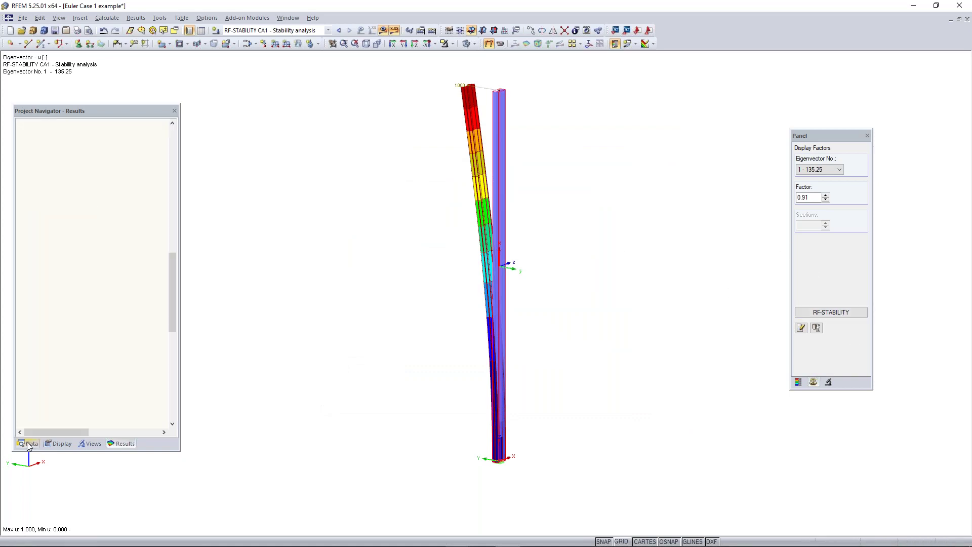
scroll(89, 377, down, 1)
scroll(89, 376, up, 1)
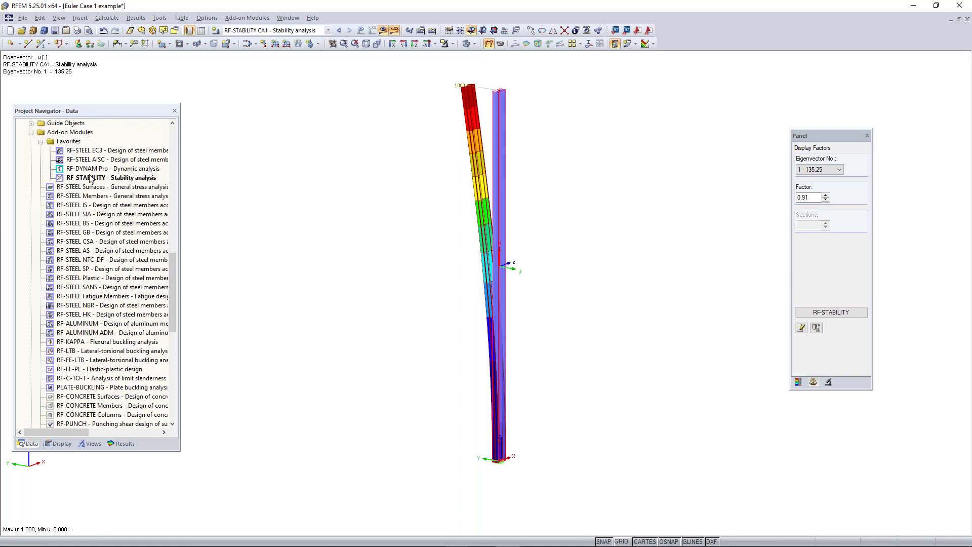
click(833, 313)
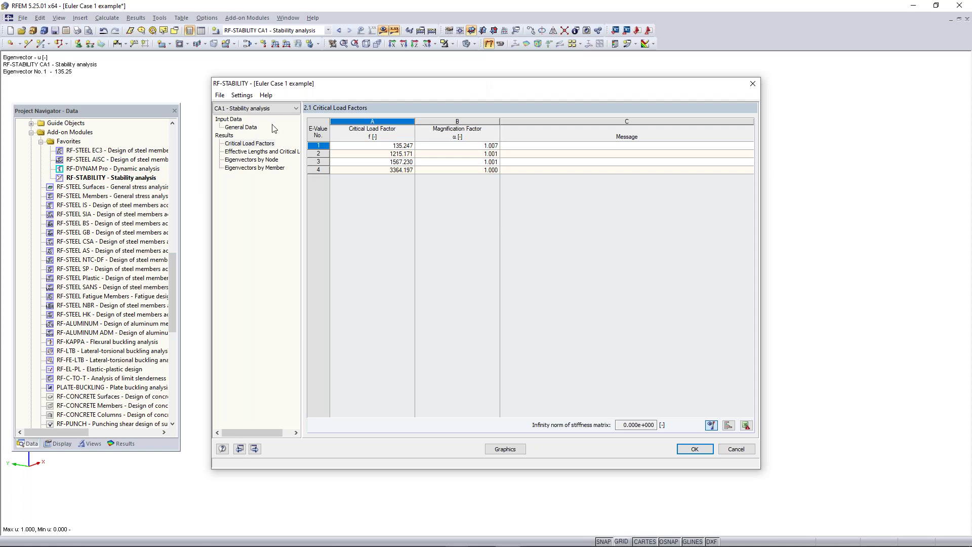
click(269, 152)
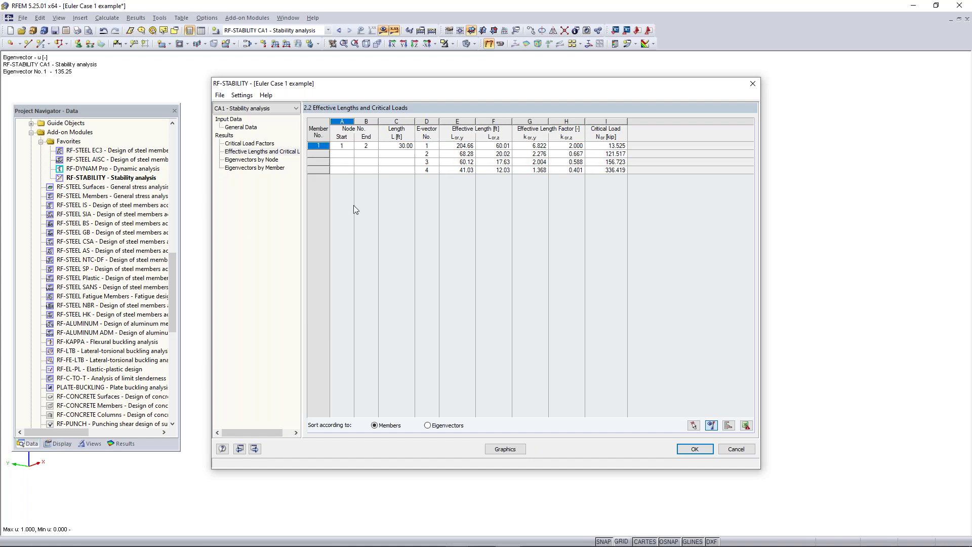
click(757, 84)
Step: Switch the model display from the stability analysis case to load case LC1 - Test
middle_drag(545, 109, 510, 166)
scroll(510, 166, down, 2)
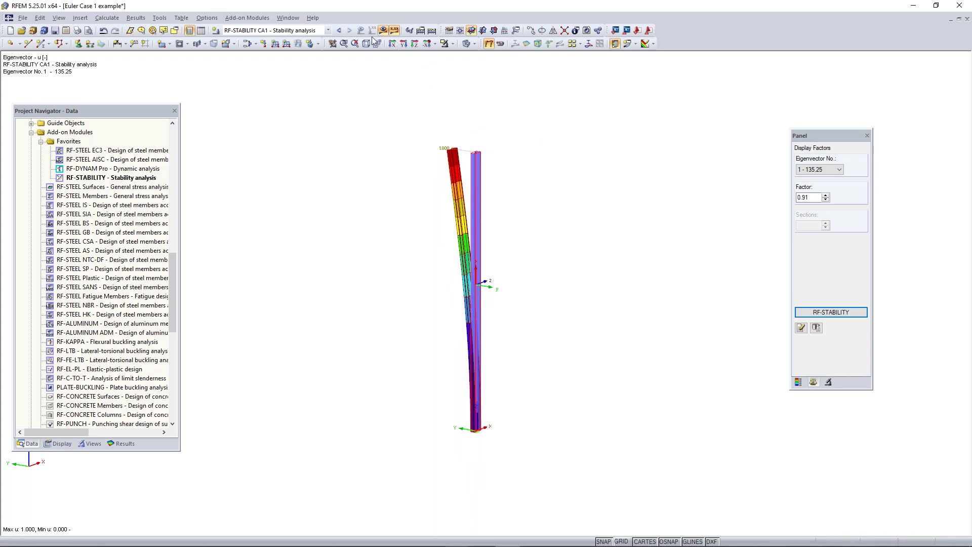
click(303, 30)
click(283, 38)
click(284, 44)
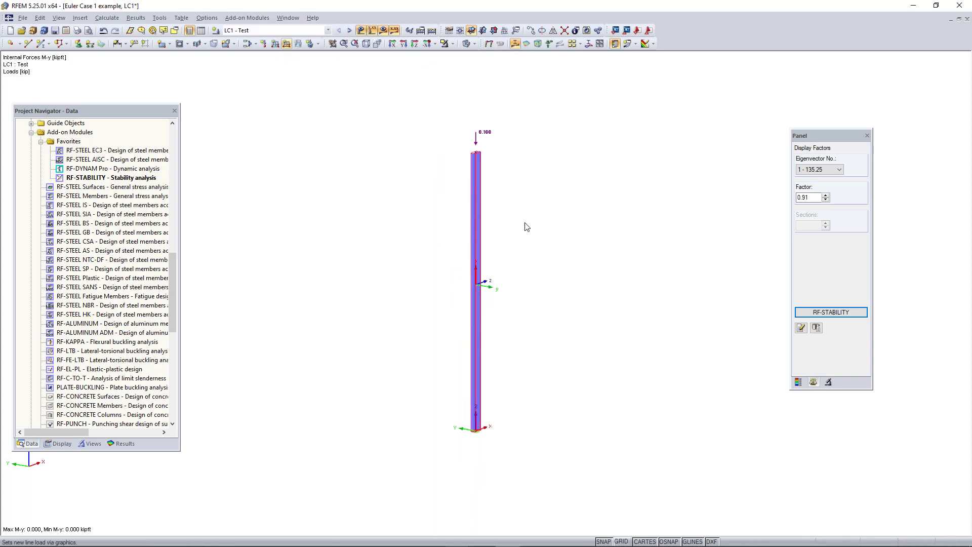
Step: Set the force PZ of the nodal load at the column's top to -14 kip
double_click(477, 134)
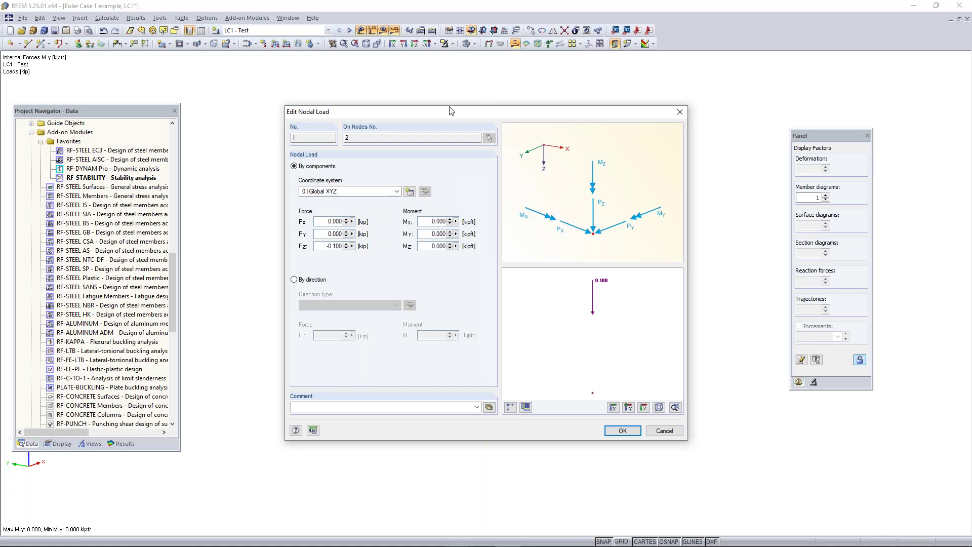
double_click(322, 248)
key(BackSpace)
text(-14)
click(623, 430)
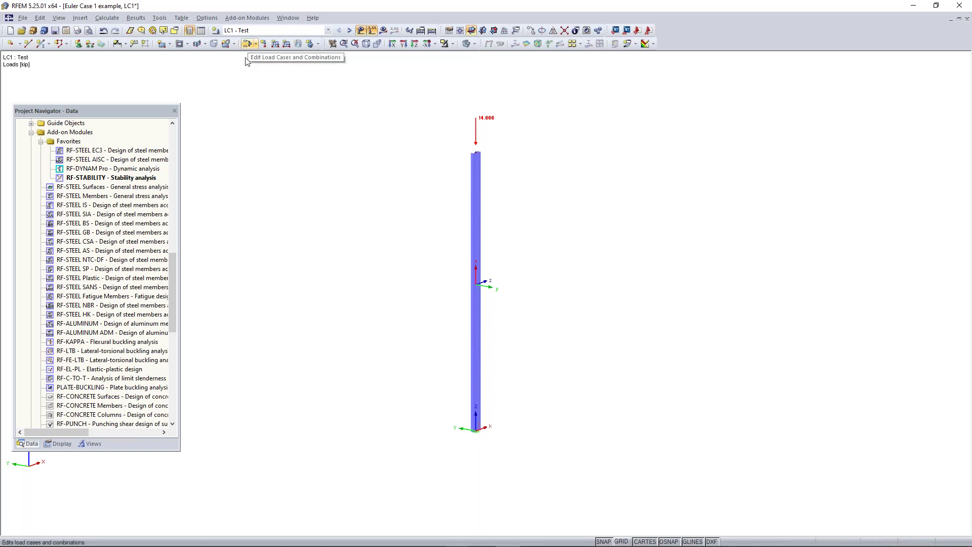
Step: Try to calculate the results of load case LC1 under the new load and dismiss the calculation messages
click(382, 31)
click(464, 293)
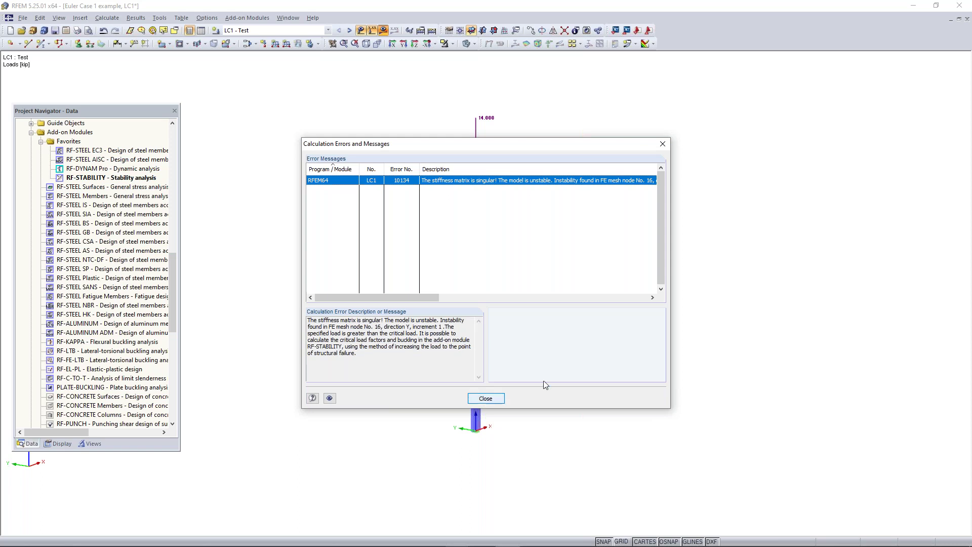
click(485, 400)
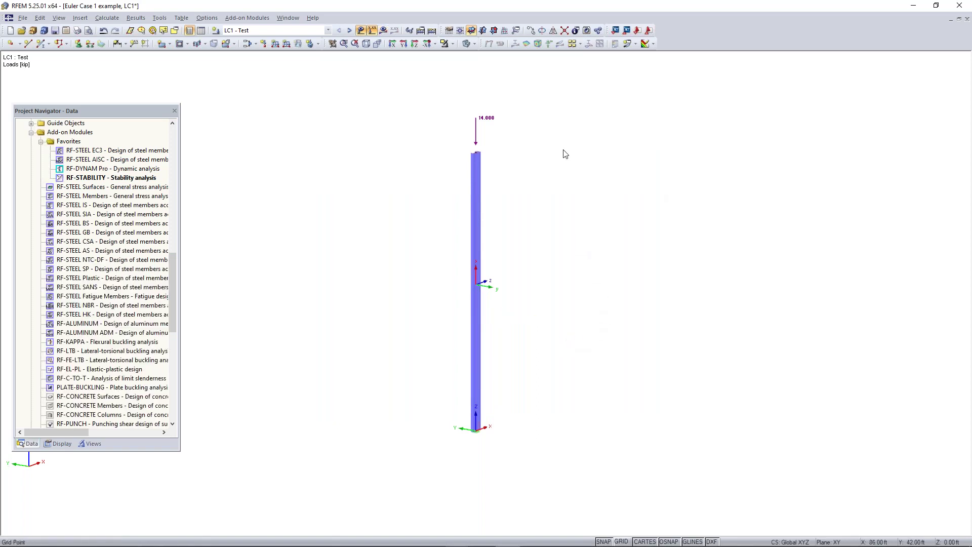
Step: Set the method of analysis for load case LC1 to geometrically linear analysis in its calculation parameters
click(287, 31)
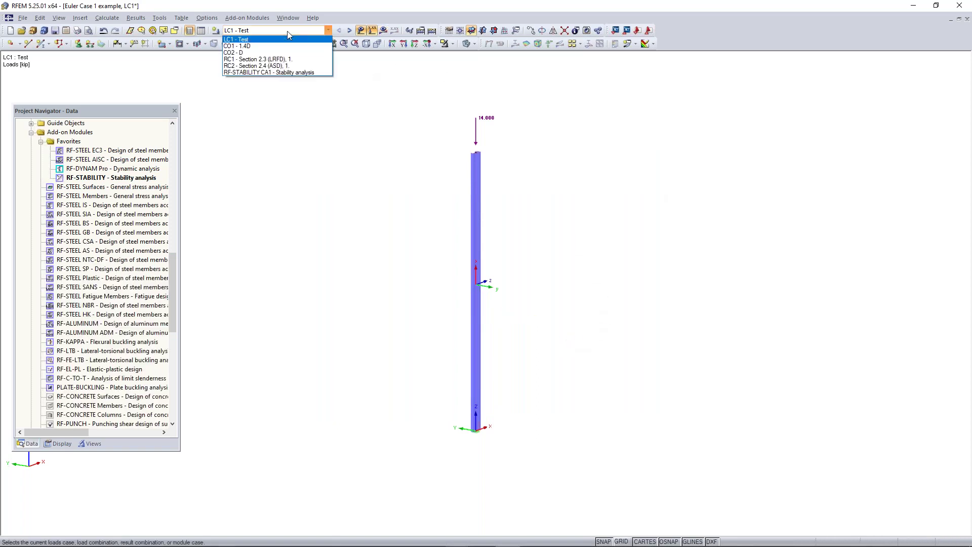
click(287, 31)
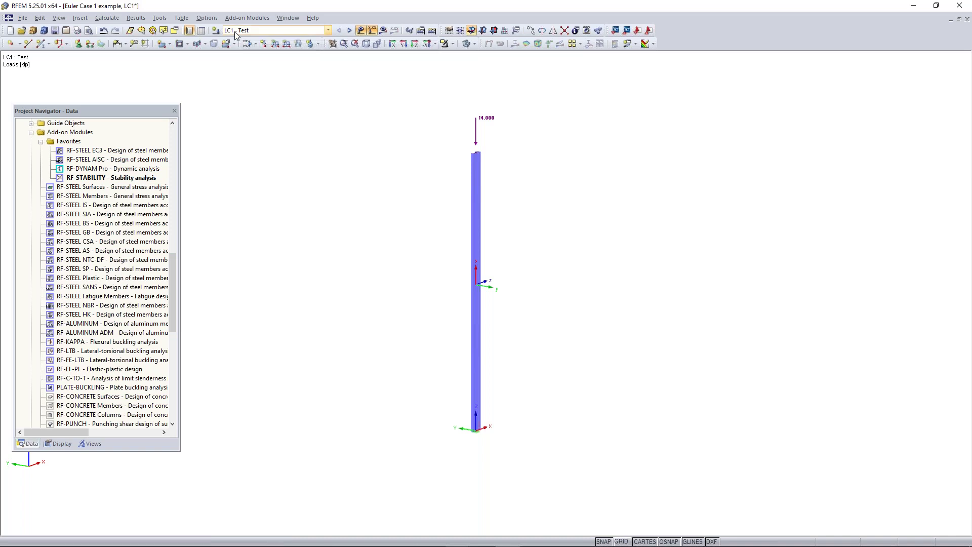
click(247, 44)
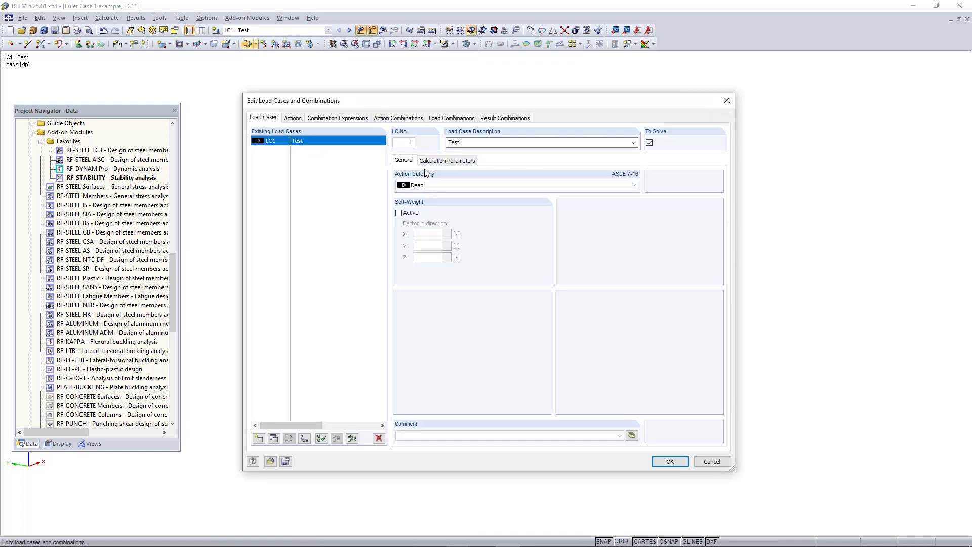
click(439, 161)
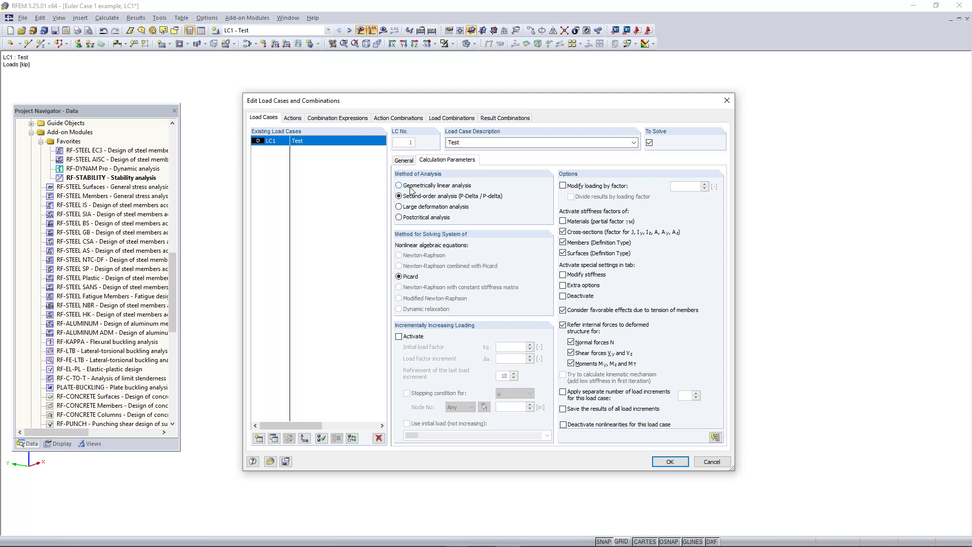
click(411, 187)
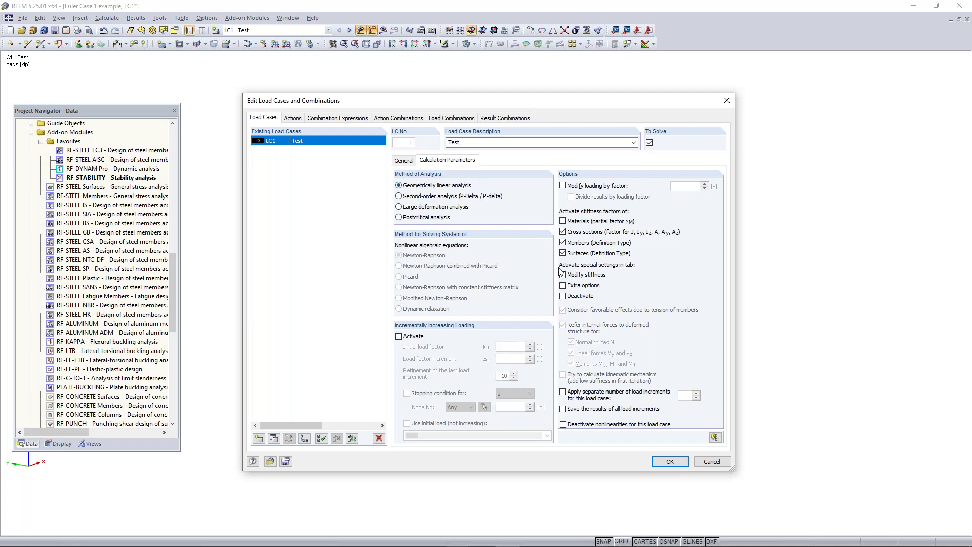
click(669, 461)
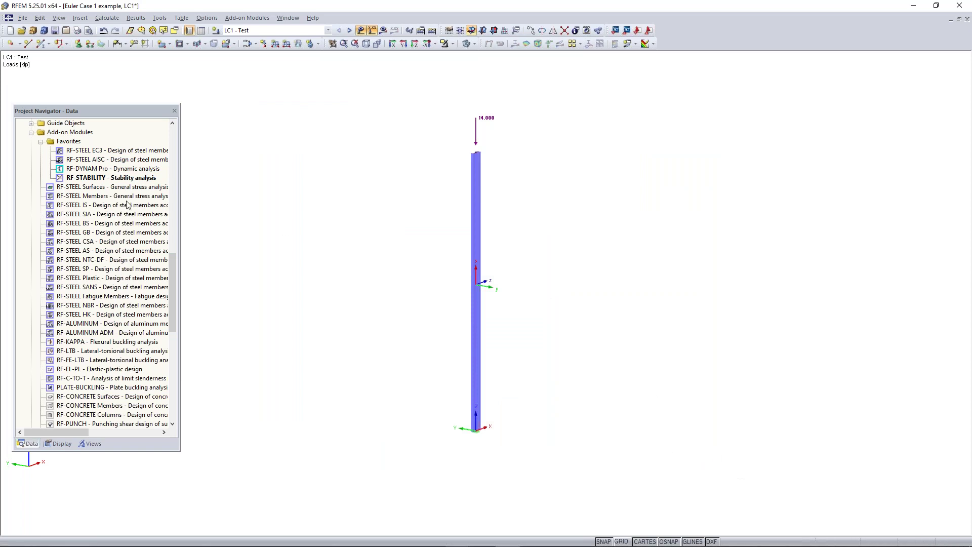
Step: Run the RF-STABILITY eigenvalue analysis with axial forces imported from LC1 and review the first mode's critical load factor
double_click(118, 178)
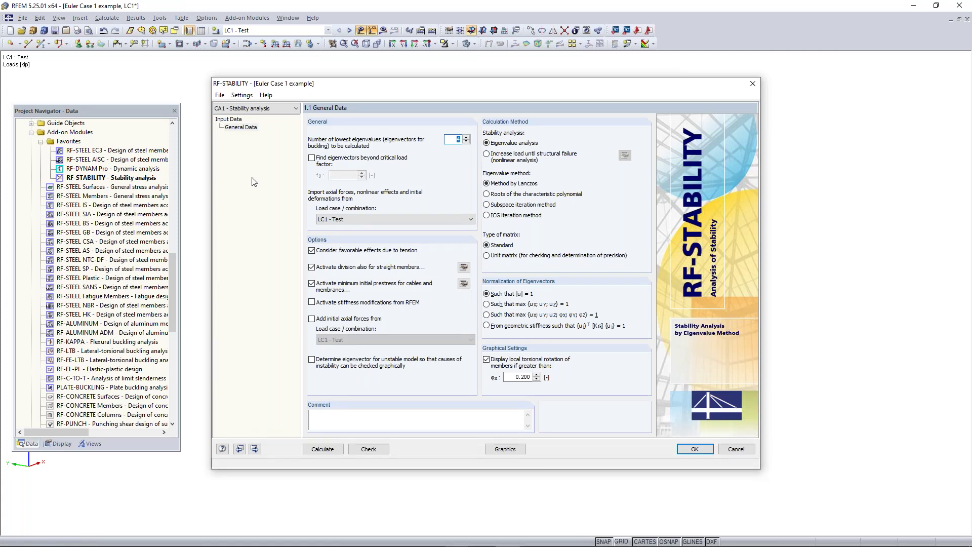
click(368, 219)
click(369, 224)
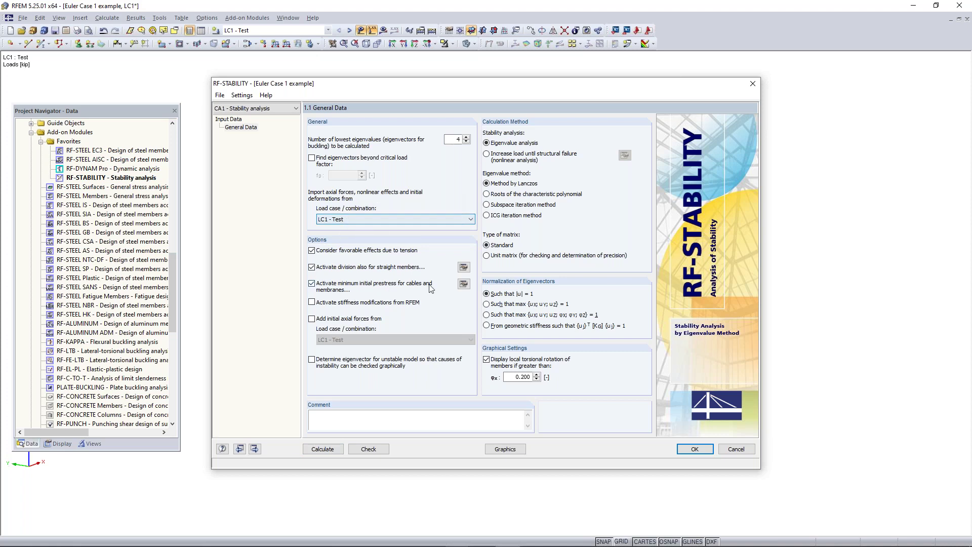
click(322, 449)
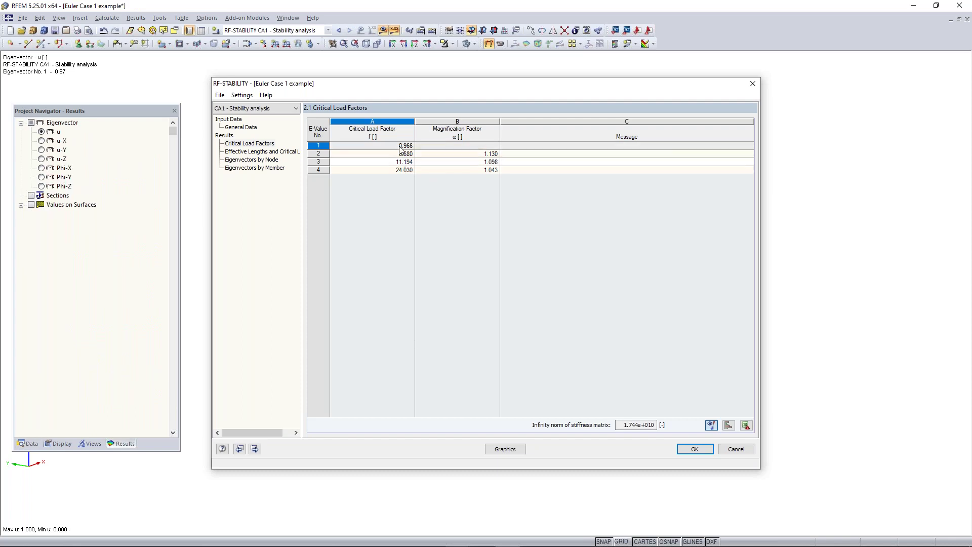
click(322, 147)
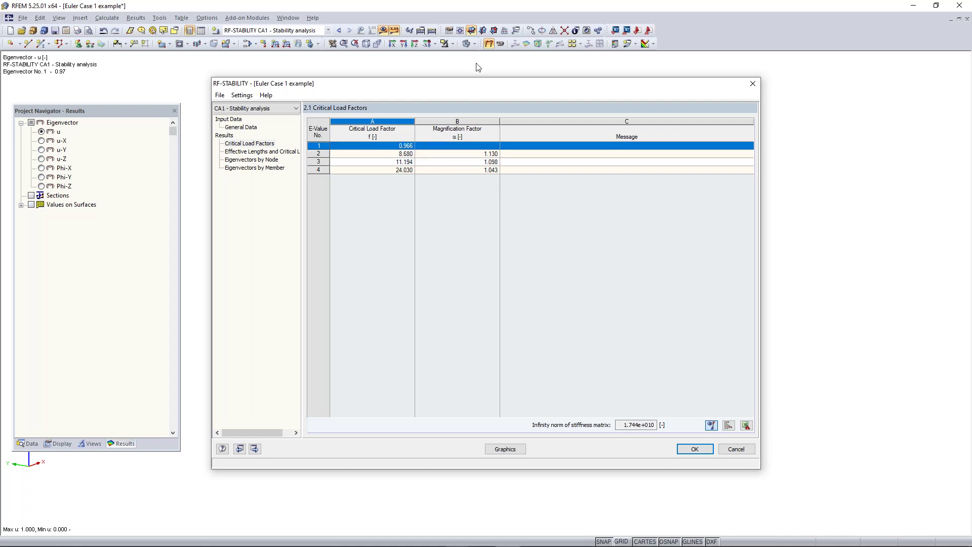
mouse_move(444, 94)
mouse_down()
mouse_move(474, 233)
mouse_move(446, 104)
mouse_up()
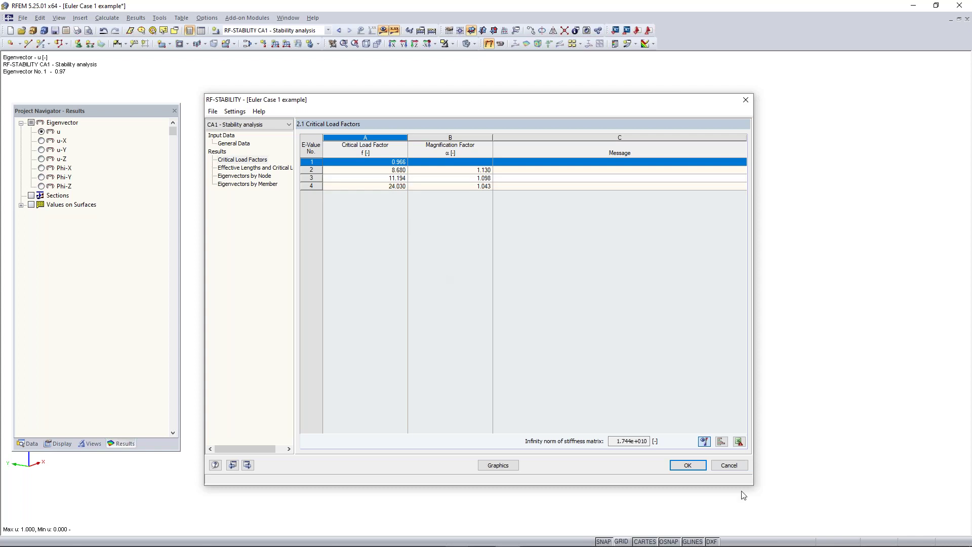
Step: Display the buckling shapes on the model and browse the eigenvectors, returning to eigenvector 1
click(515, 468)
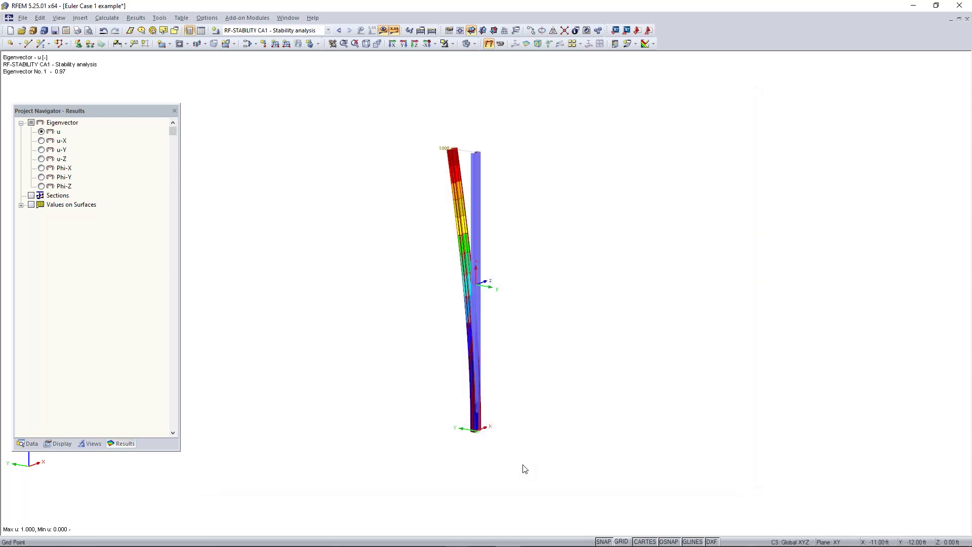
click(825, 171)
key(Down)
key(Up)
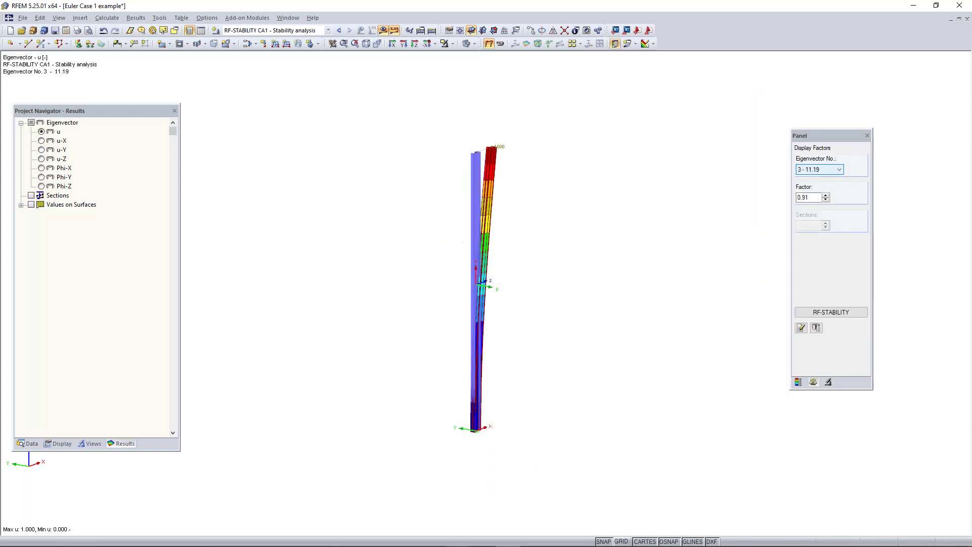
key(Down)
key(Up)
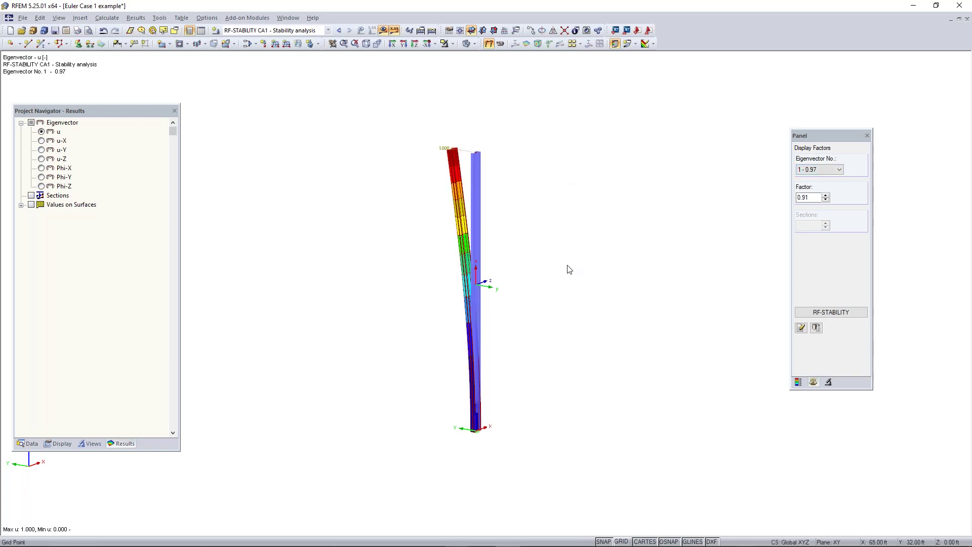
key(alt+Tab)
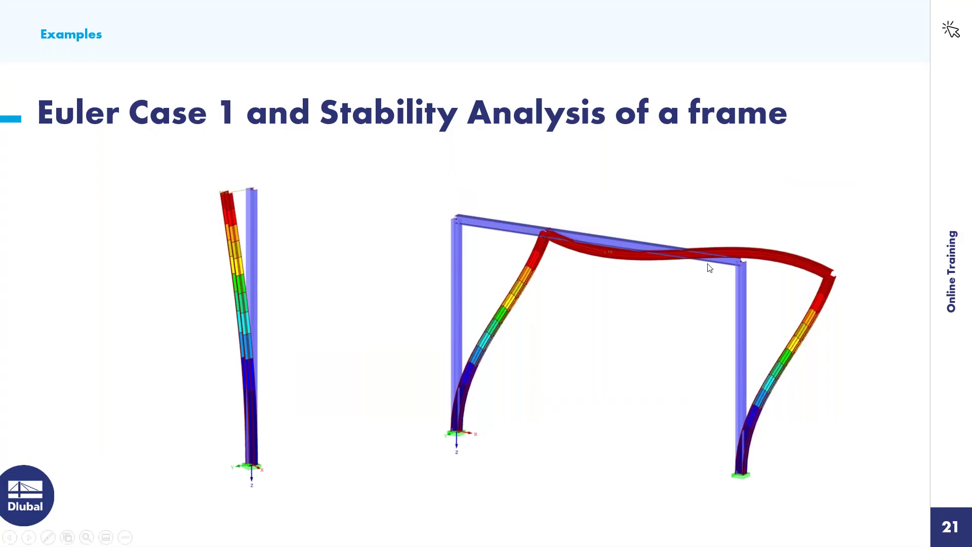
click(793, 268)
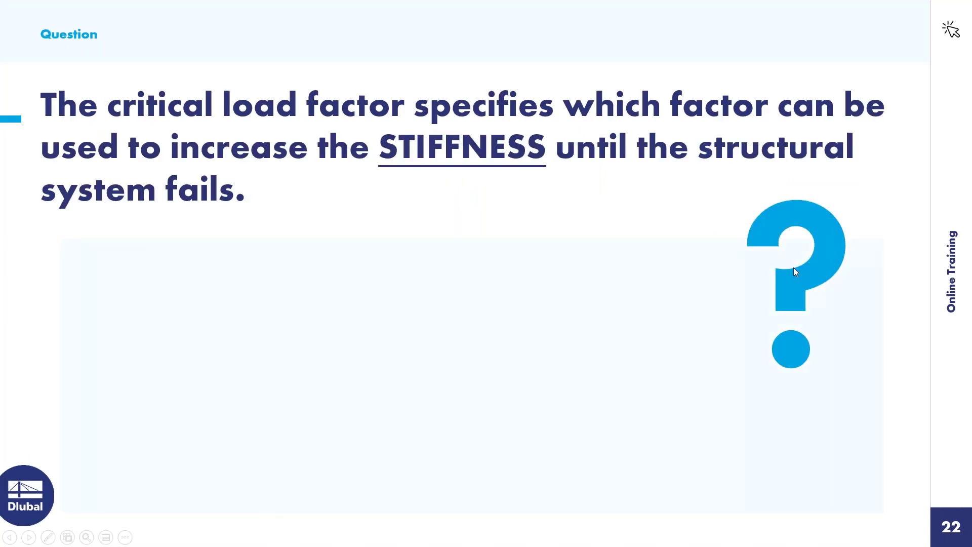
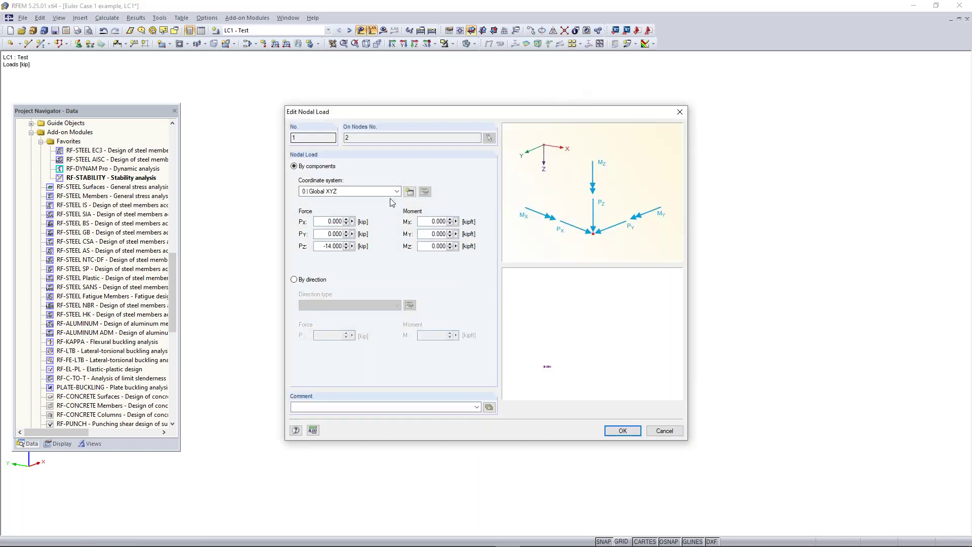
Step: Set the force PZ of the nodal load at the column's top to -5 kip and calculate load case LC1
click(323, 247)
text(-5)
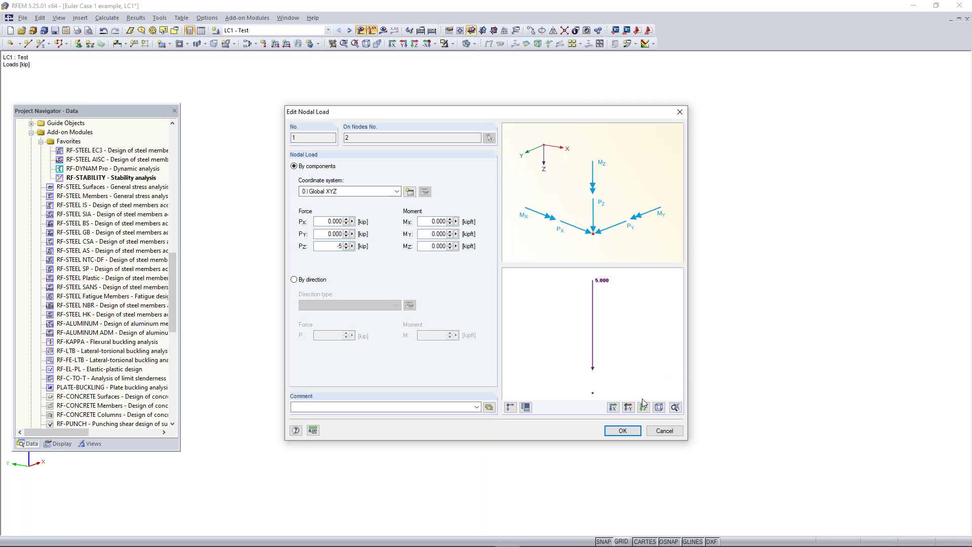
click(623, 430)
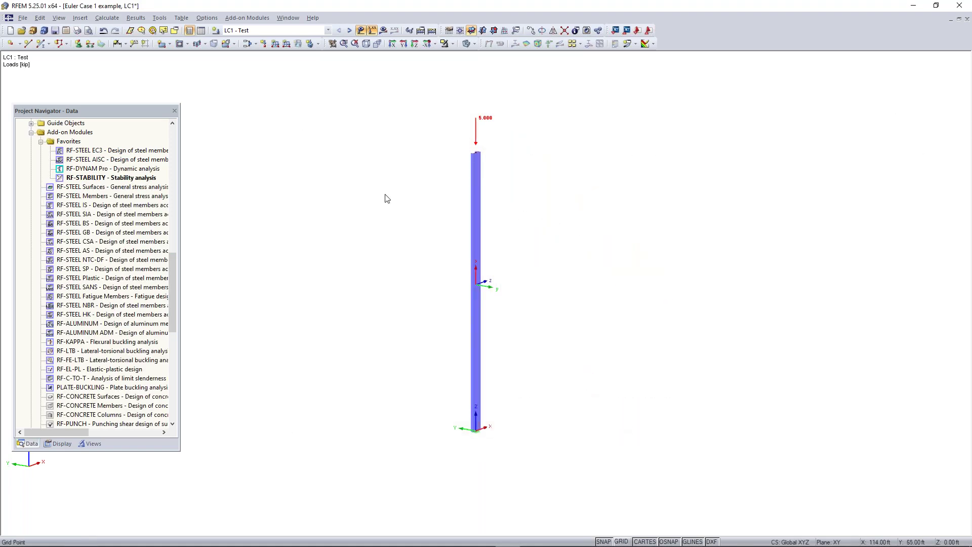
click(383, 31)
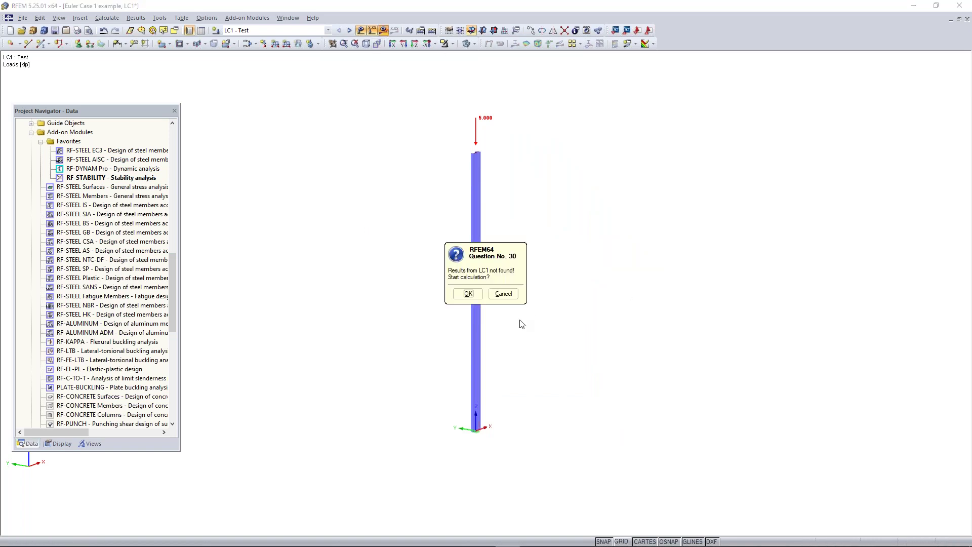
click(468, 294)
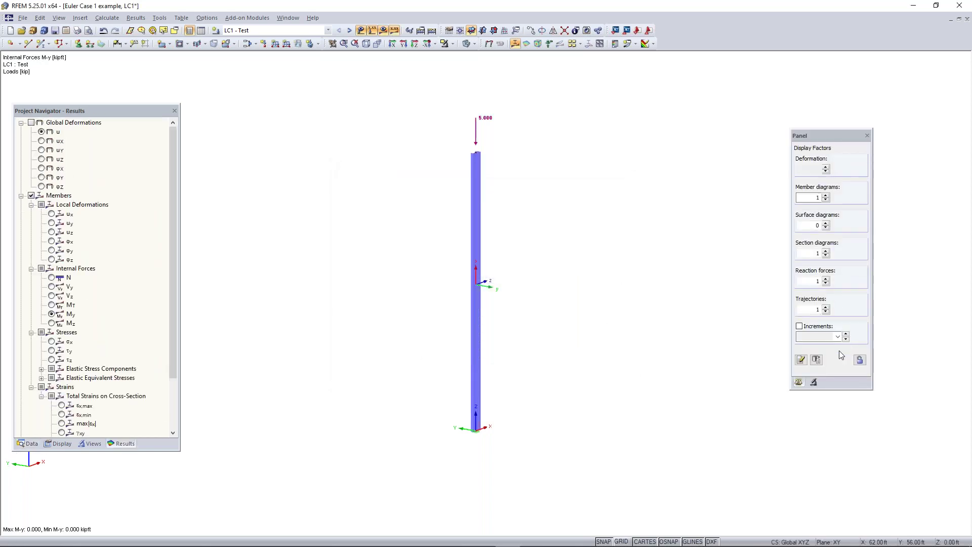
Step: Recalculate the RF-STABILITY analysis under the 5 kip load, review the critical load factors, and close the module
click(32, 443)
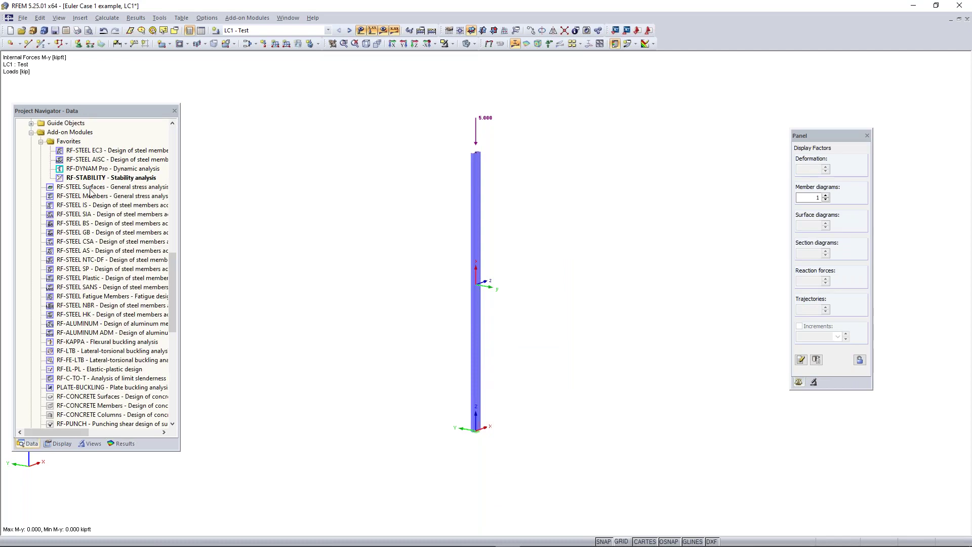
double_click(111, 178)
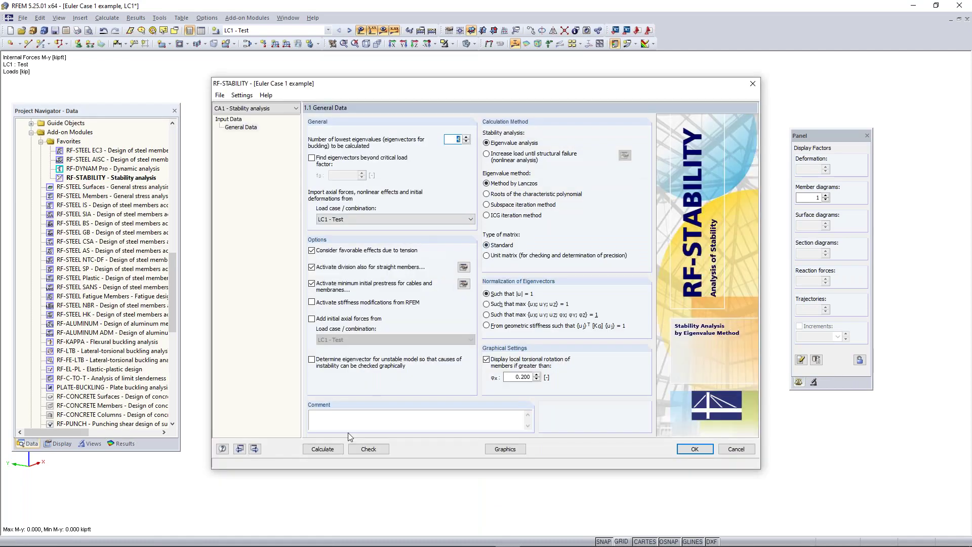
click(323, 449)
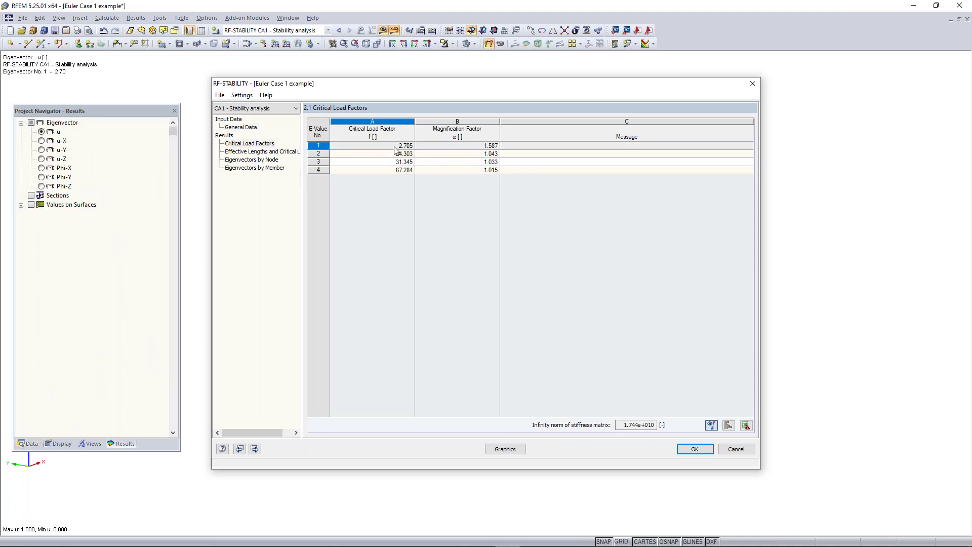
click(405, 153)
key(Up)
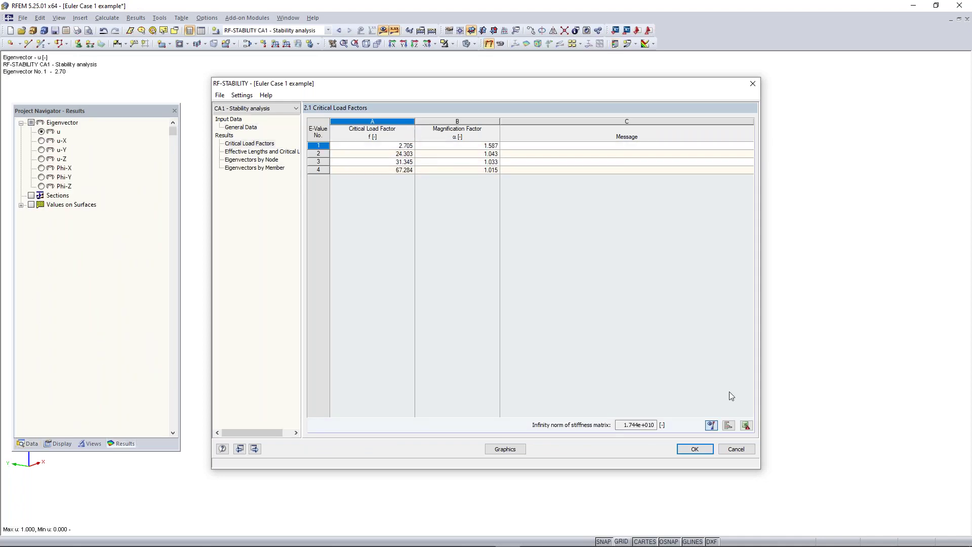
click(694, 449)
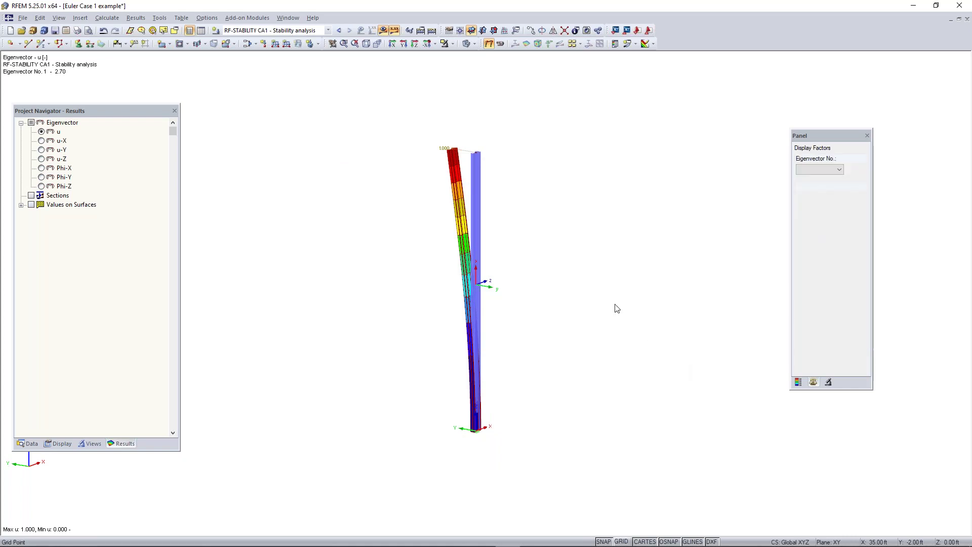
Step: Hide the buckling results on the column and display the work plane grid
ctrl+middle_drag(566, 315, 476, 307)
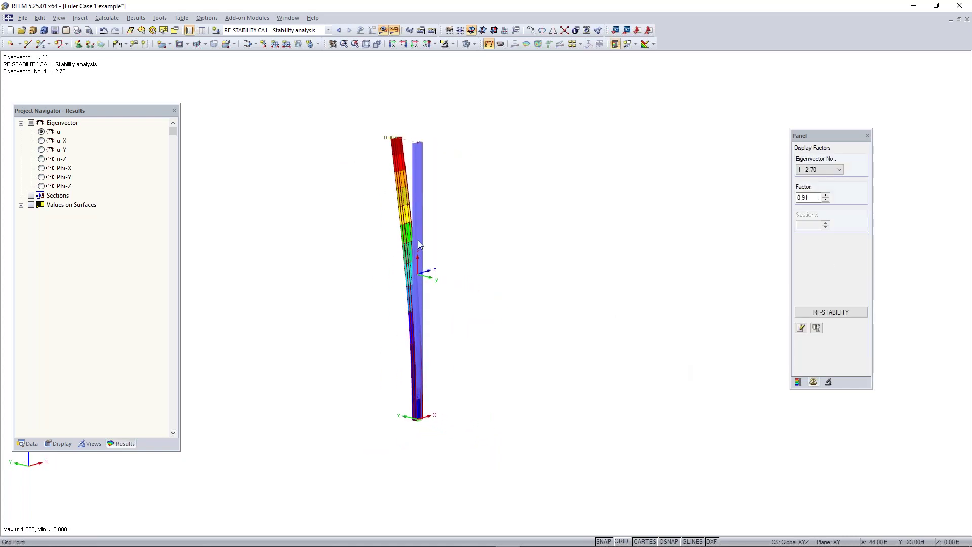
click(383, 30)
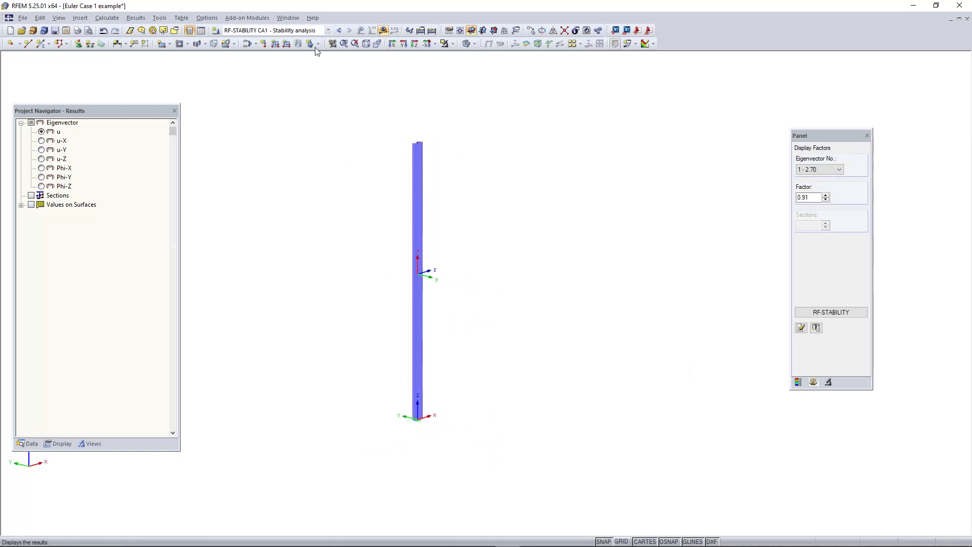
click(622, 541)
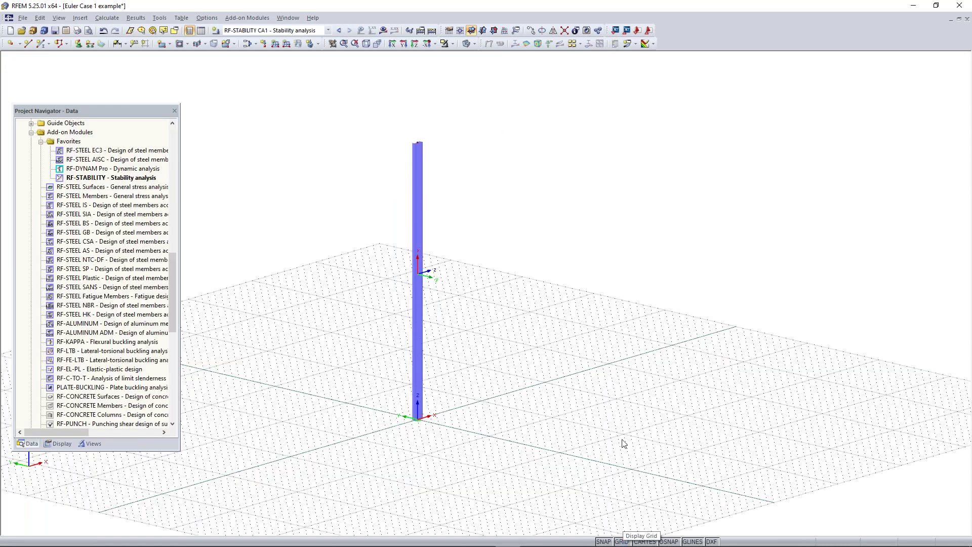
scroll(539, 362, down, 1)
scroll(537, 360, down, 2)
middle_drag(534, 362, 506, 334)
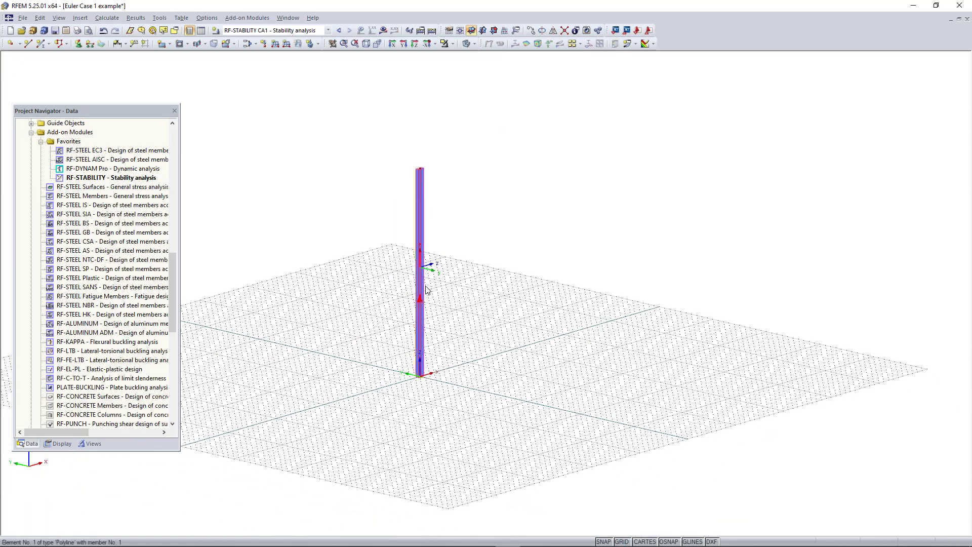
Step: Copy the whole column along the negative Y axis to form a second parallel column, and clear the selection
right_click(419, 304)
click(506, 310)
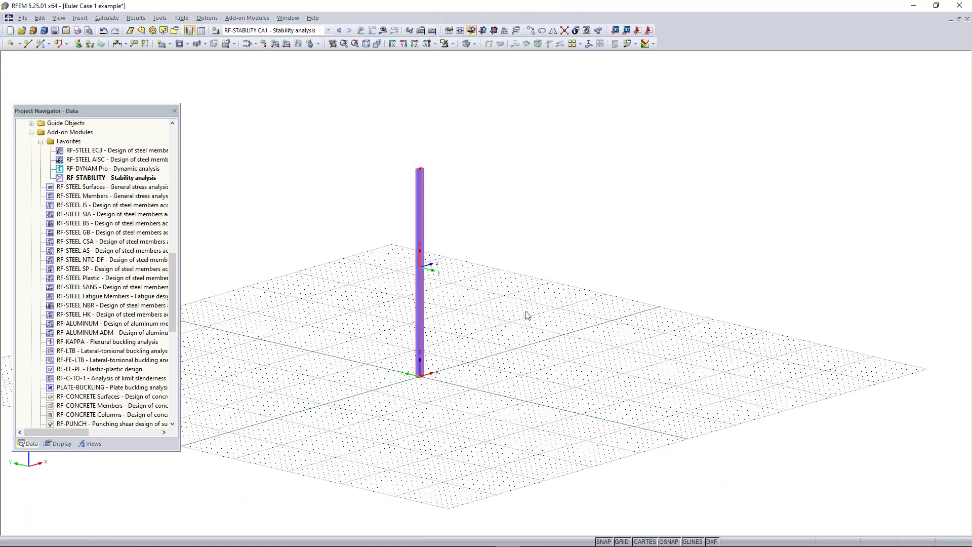
ctrl+middle_drag(506, 311, 496, 328)
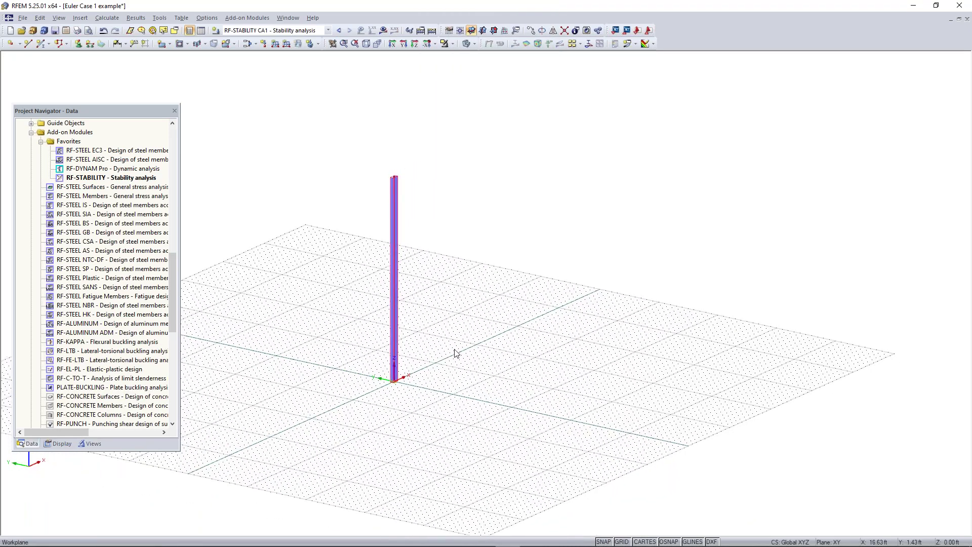
scroll(416, 381, up, 1)
scroll(416, 378, up, 1)
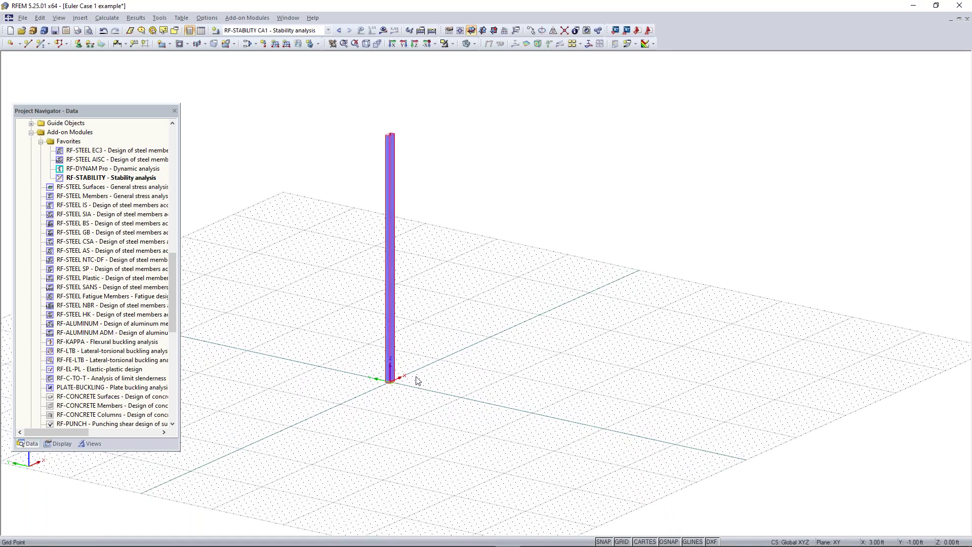
drag(461, 106, 337, 404)
drag(389, 385, 461, 398)
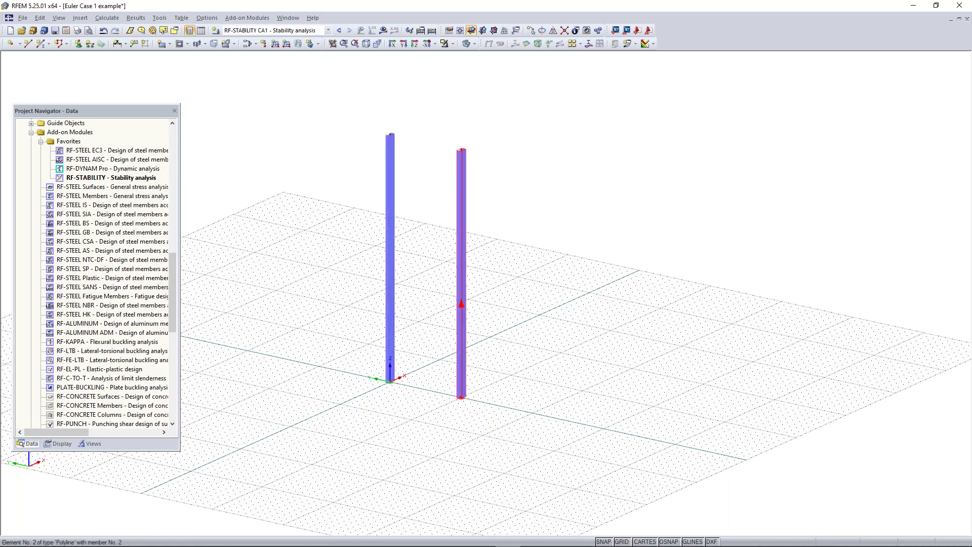
click(425, 399)
ctrl+middle_drag(406, 430, 450, 415)
right_click(450, 415)
click(430, 390)
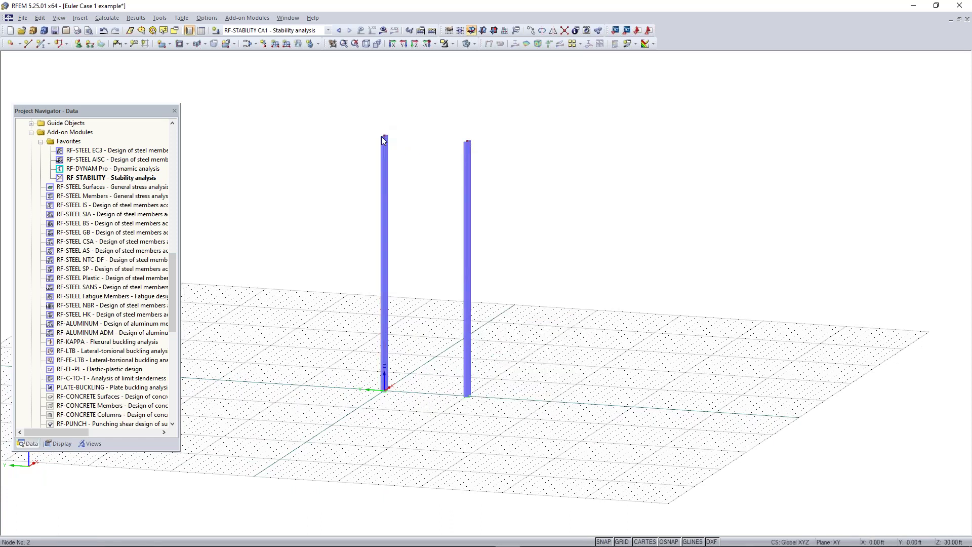
Step: Set the Z coordinate of both column top nodes to 10 ft
drag(352, 150, 618, 114)
double_click(407, 302)
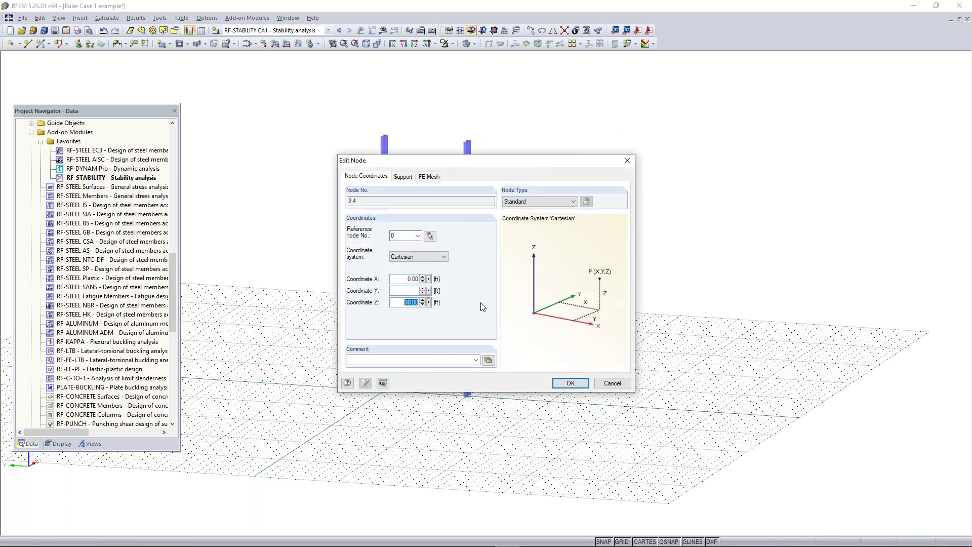
text(10)
click(566, 384)
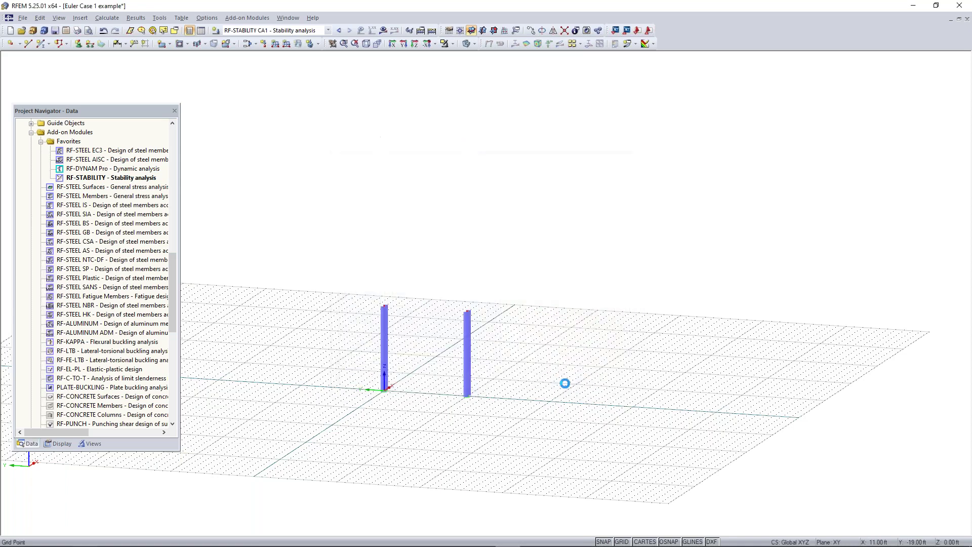
Step: Define a new beam member with the rolled AISC 15 cross-section W 8x15 in Steel A992
scroll(385, 397, up, 3)
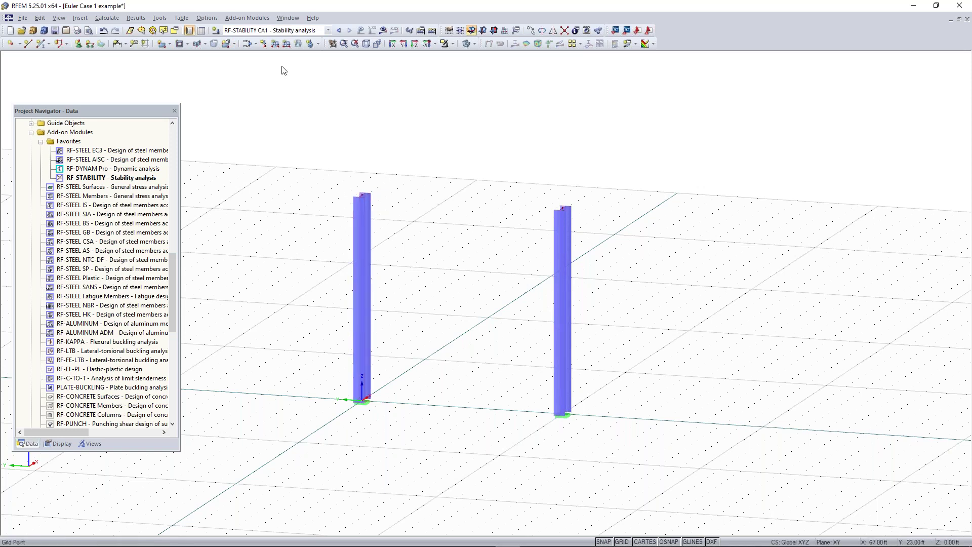
click(40, 43)
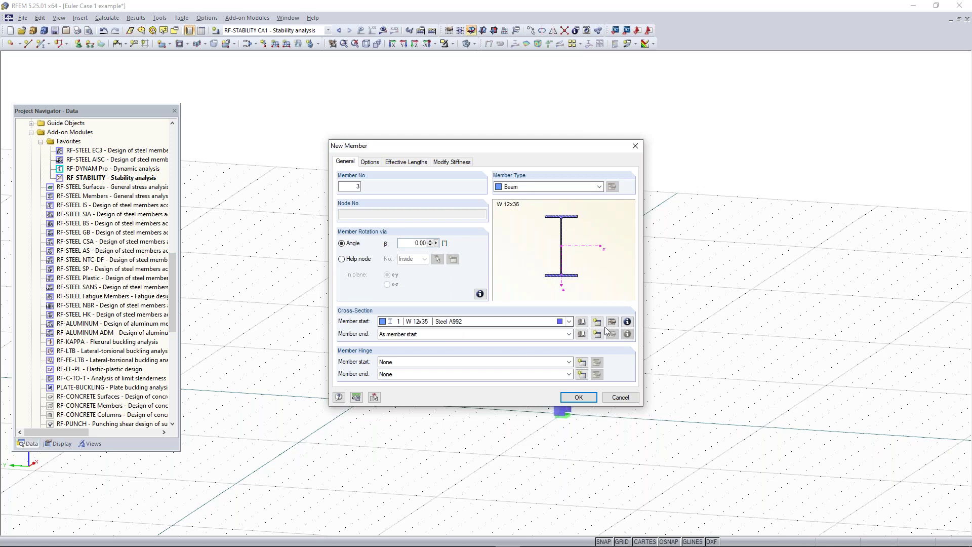
click(582, 325)
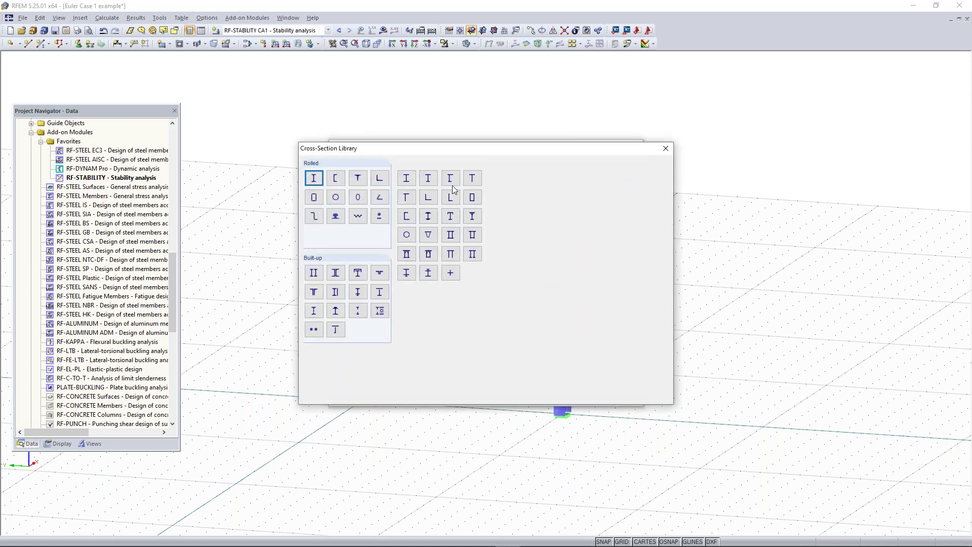
click(317, 179)
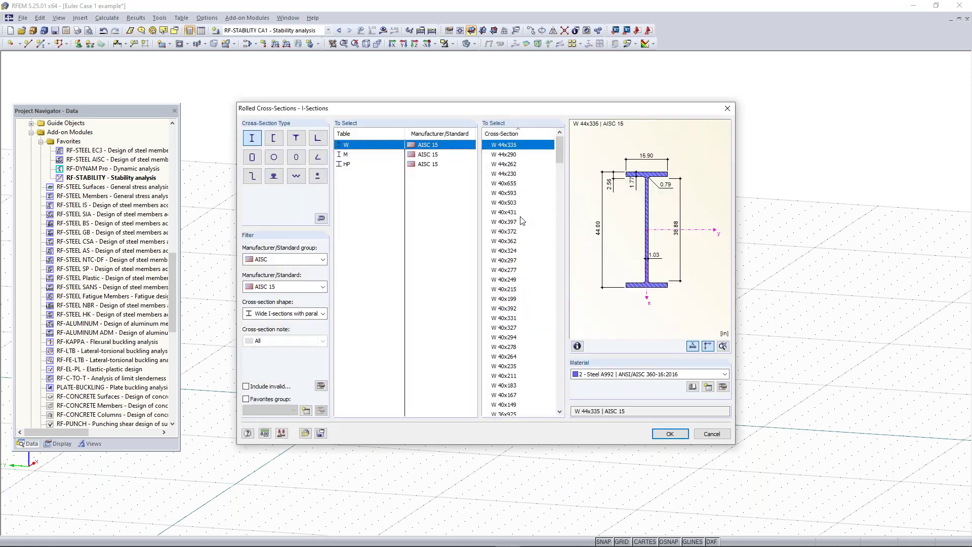
scroll(525, 221, down, 3)
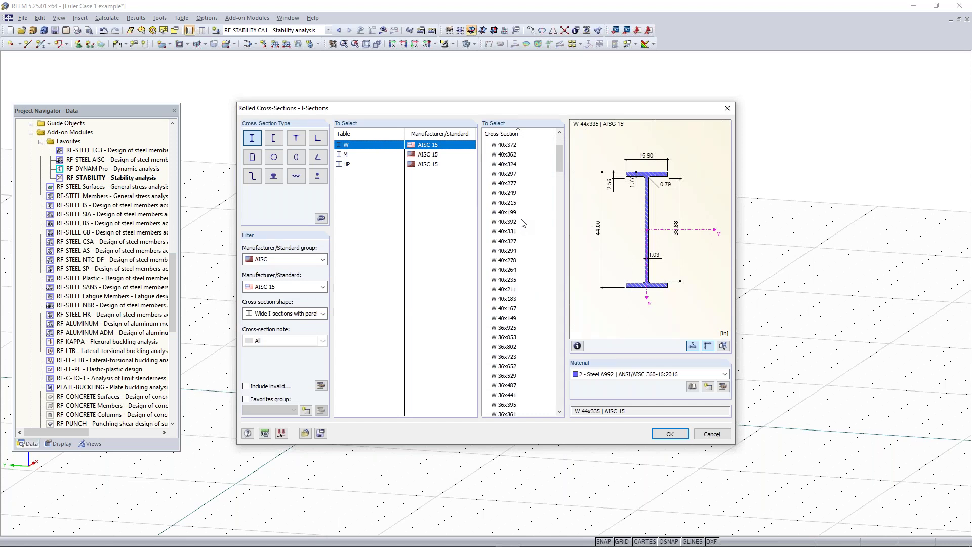
scroll(531, 245, down, 20)
scroll(536, 249, down, 10)
scroll(526, 294, down, 20)
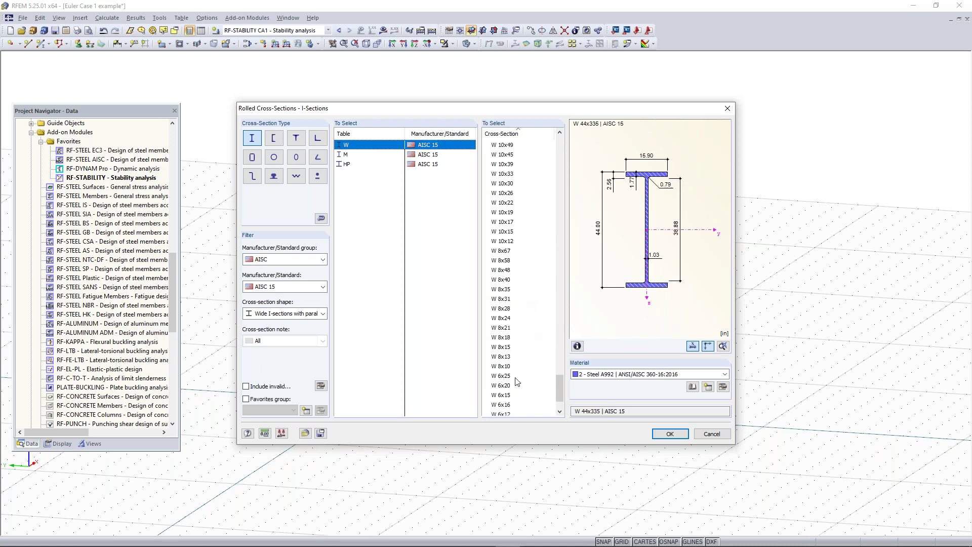
click(506, 347)
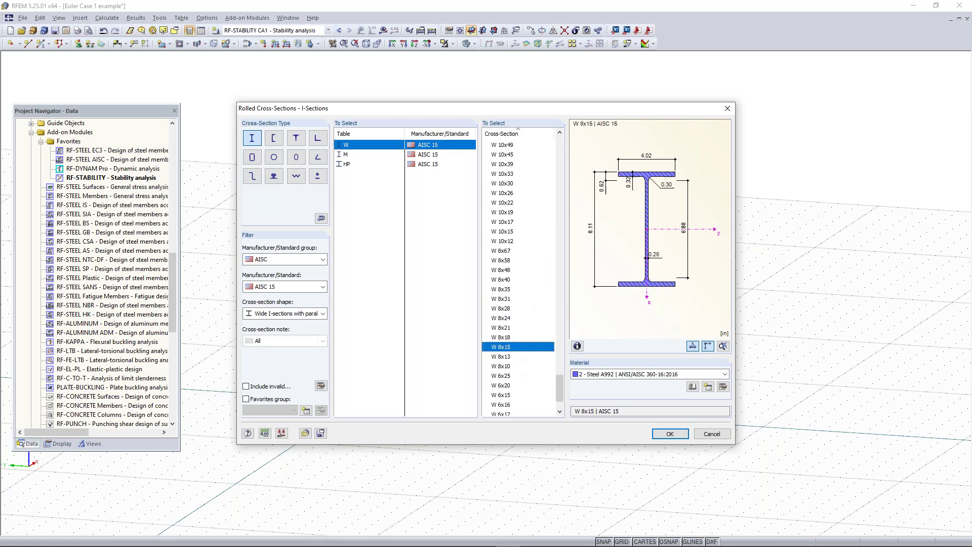
click(671, 433)
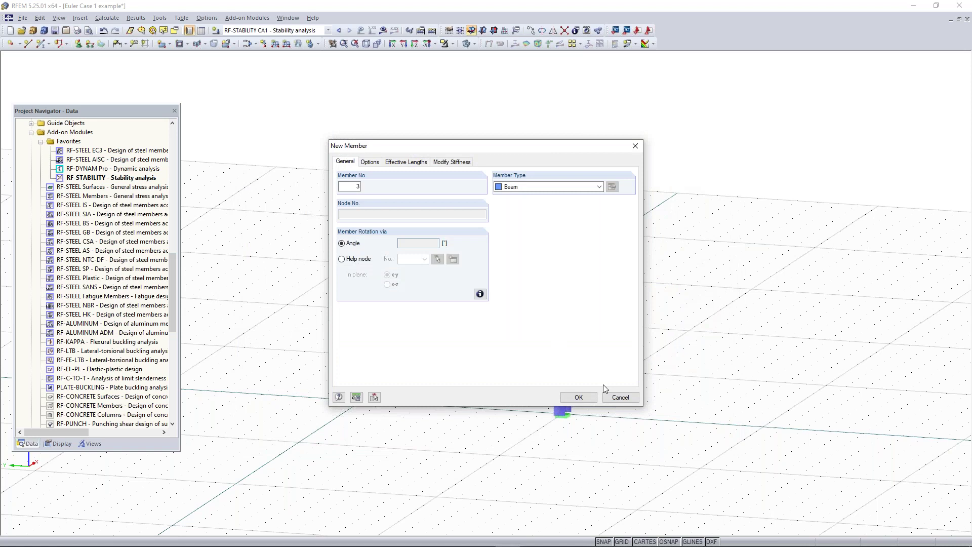
click(579, 398)
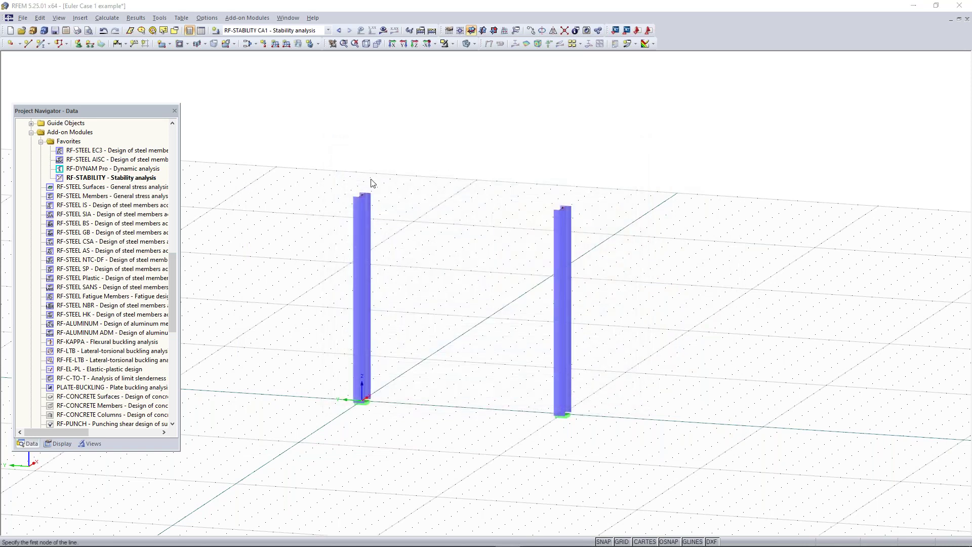
Step: Place the W 8x15 beam between the top nodes of the two columns and end member placement
click(362, 194)
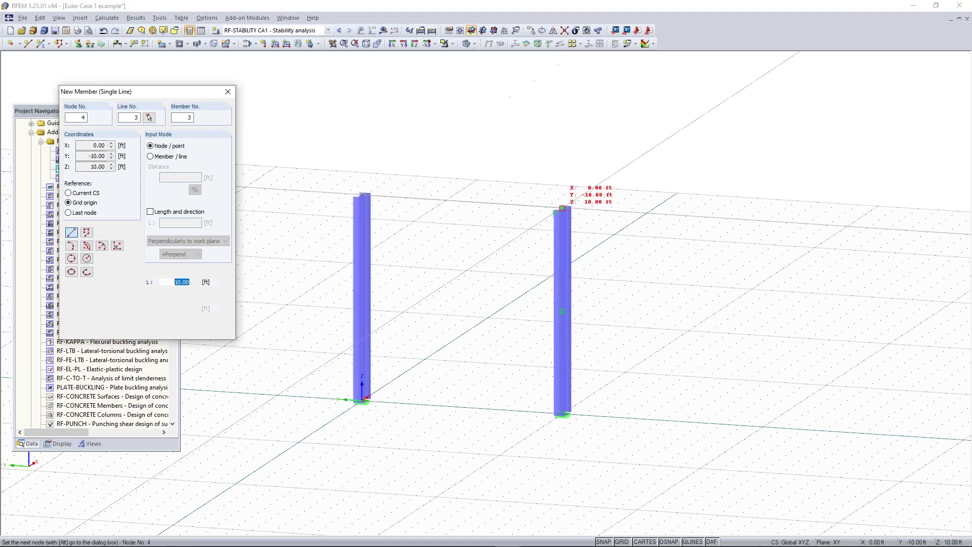
click(562, 208)
key(Escape)
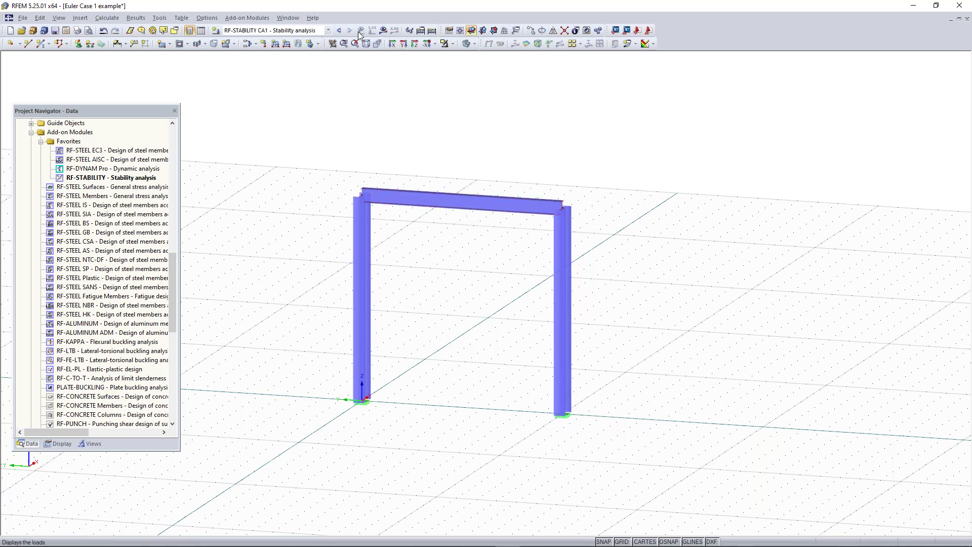
Step: Display load case LC1 and copy the 5 kip nodal load to the top of the second column
click(282, 30)
click(281, 40)
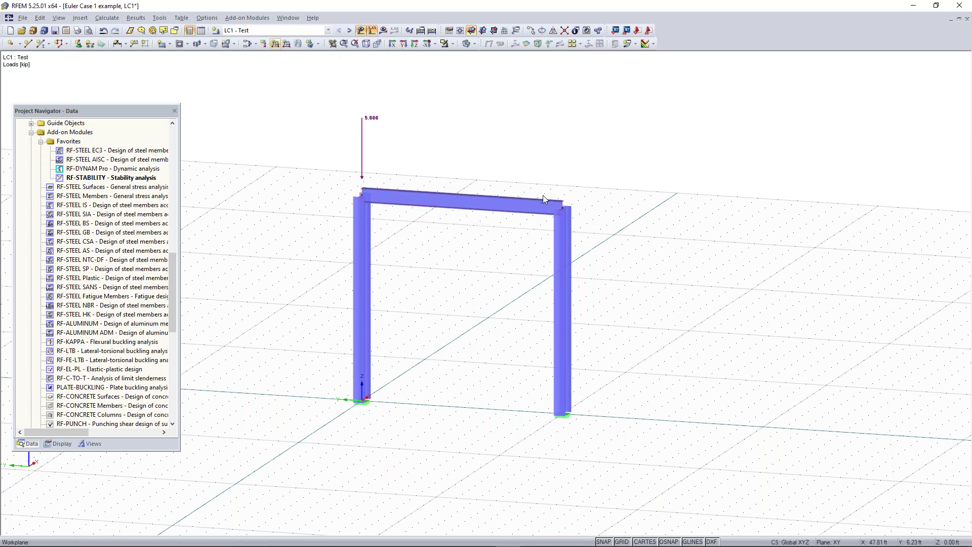
ctrl+drag(495, 153, 567, 205)
ctrl+drag(363, 181, 564, 208)
Step: Apply a uniform member force of -3 kip/ft in global direction ZL to the horizontal beam
click(275, 45)
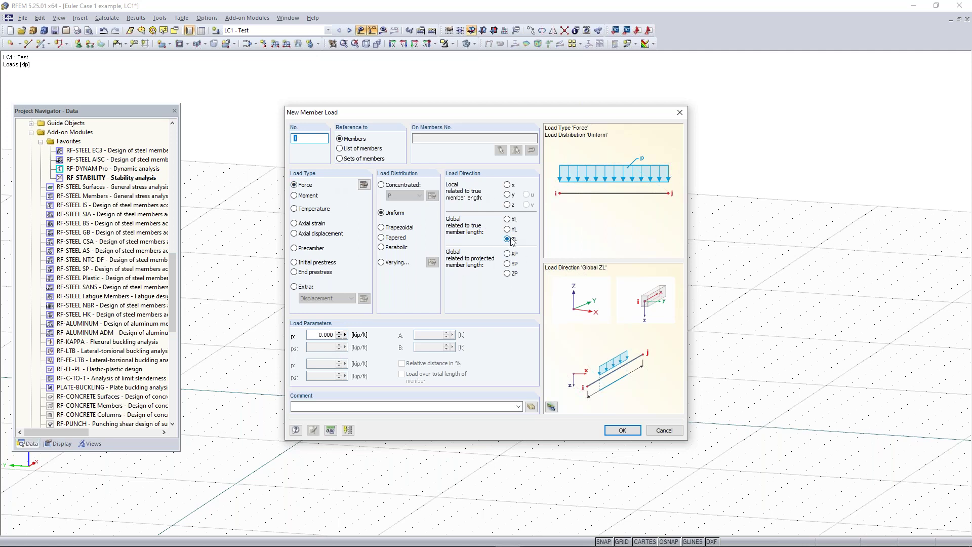
click(316, 337)
text(-3)
click(622, 429)
click(450, 199)
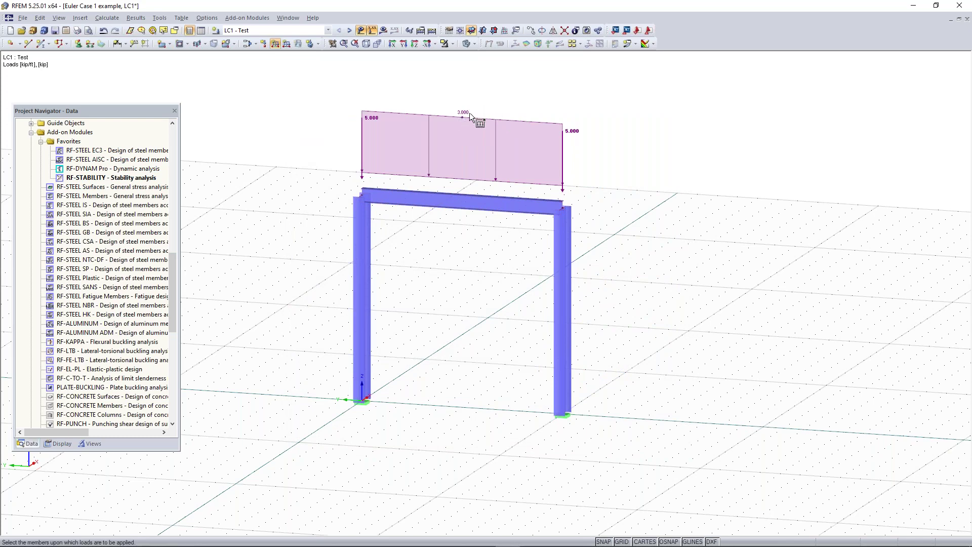
key(Escape)
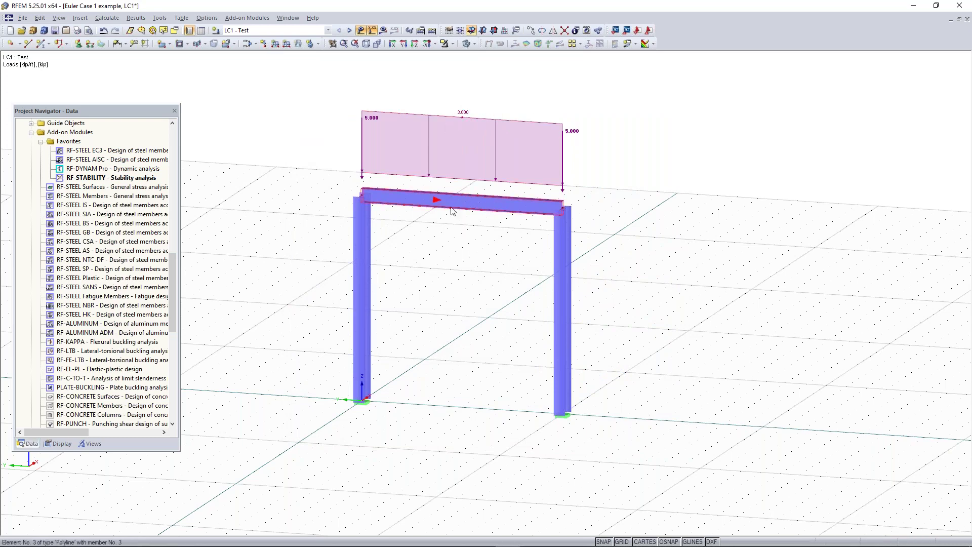
Step: Clear the beam selection and calculate load case LC1 to display the frame's M-y bending moments
right_drag(630, 123, 587, 154)
click(459, 228)
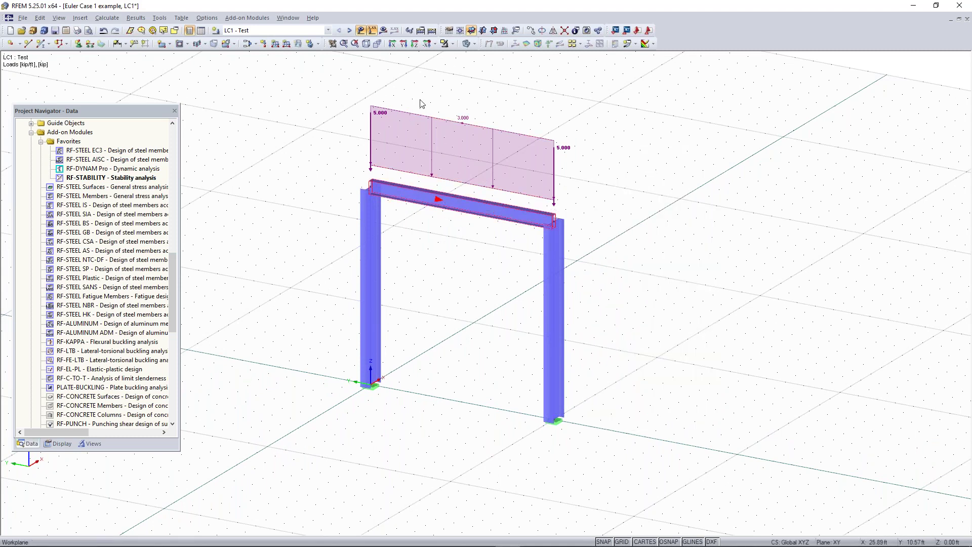
click(383, 31)
click(464, 293)
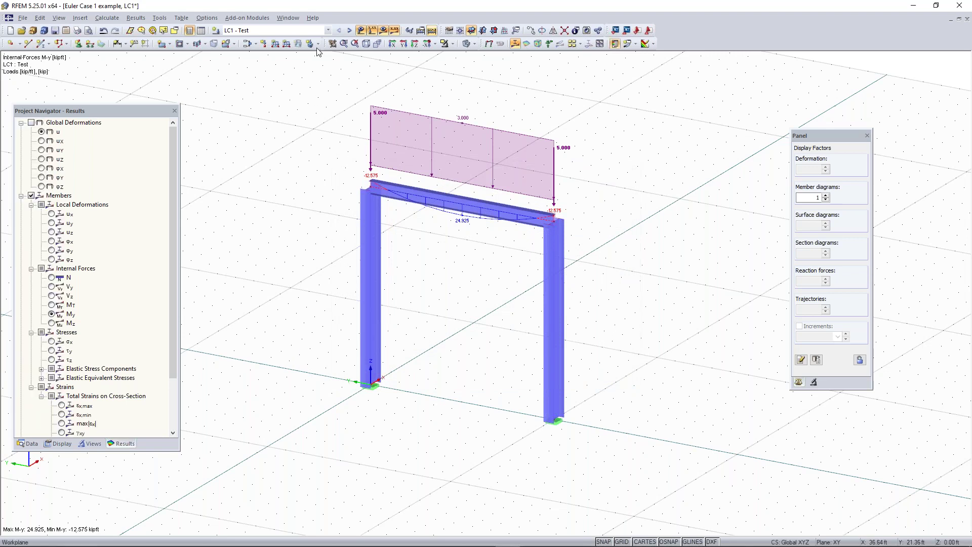
Step: Switch the displayed results to RF-STABILITY CA1 to show the frame's buckling mode shape
click(271, 31)
click(278, 31)
click(279, 31)
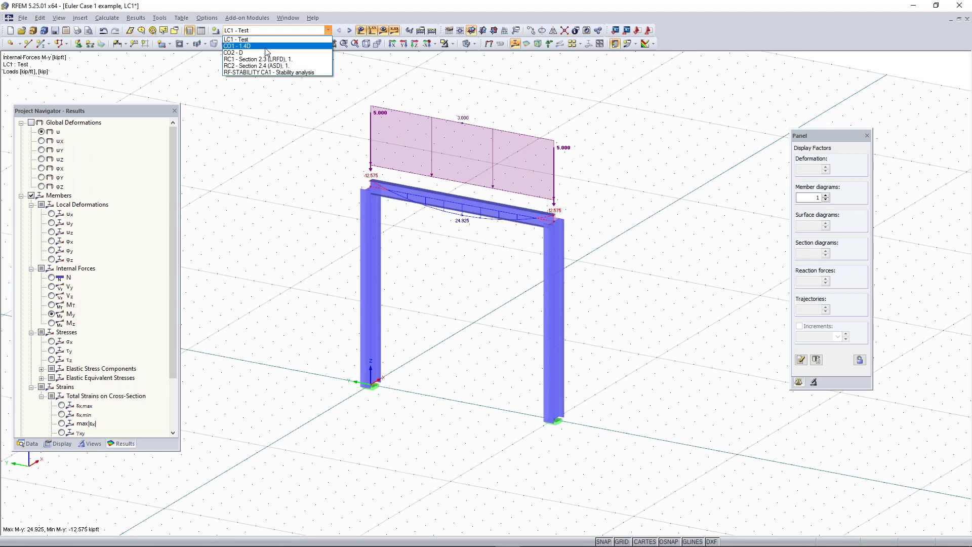
click(273, 73)
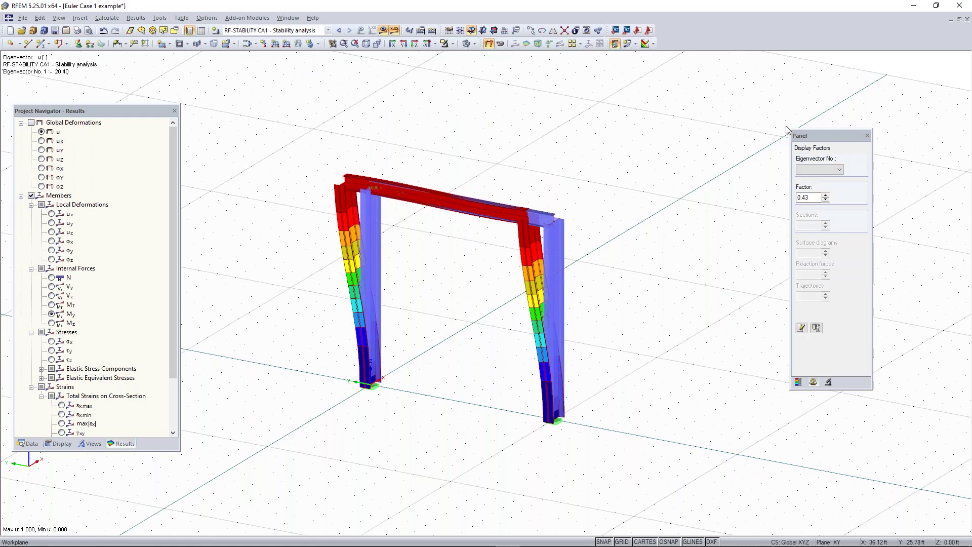
drag(822, 134, 818, 121)
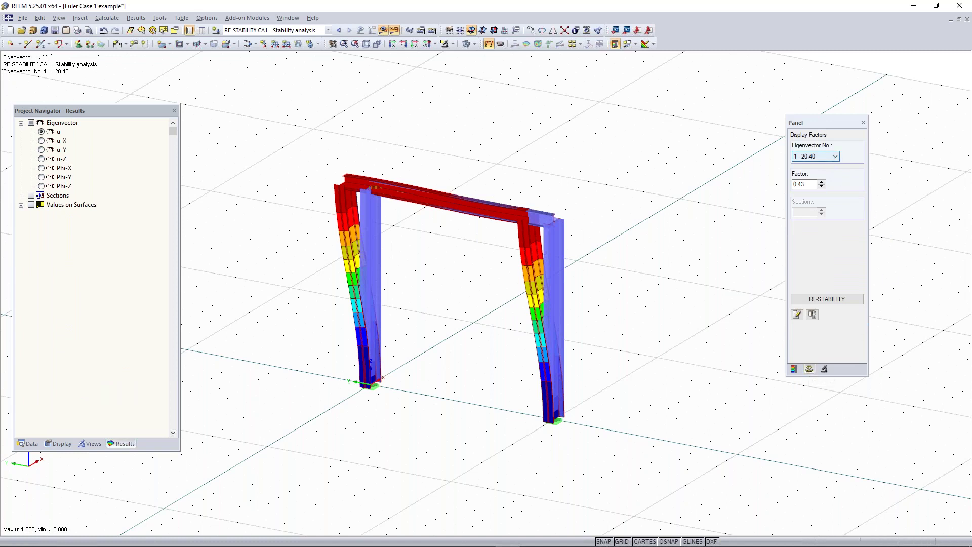
Step: Compare the frame's buckling mode shapes by displaying eigenvectors 2, 3, 4, 2 and 1 in turn
click(822, 158)
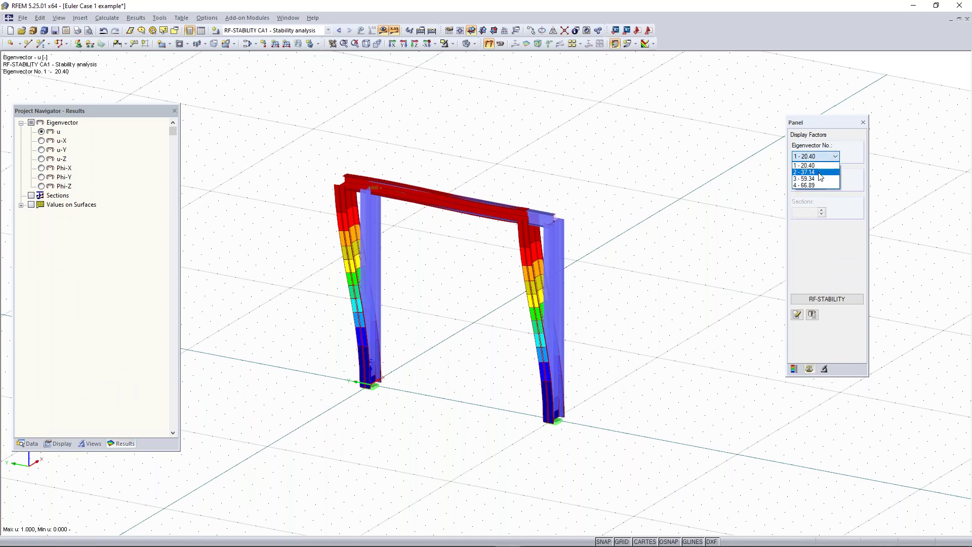
click(805, 172)
click(815, 157)
click(804, 179)
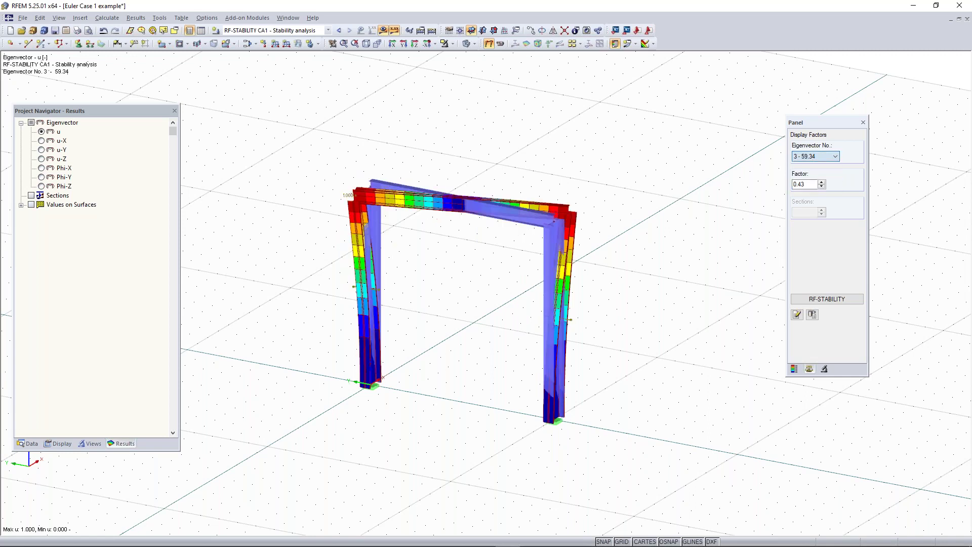
click(815, 157)
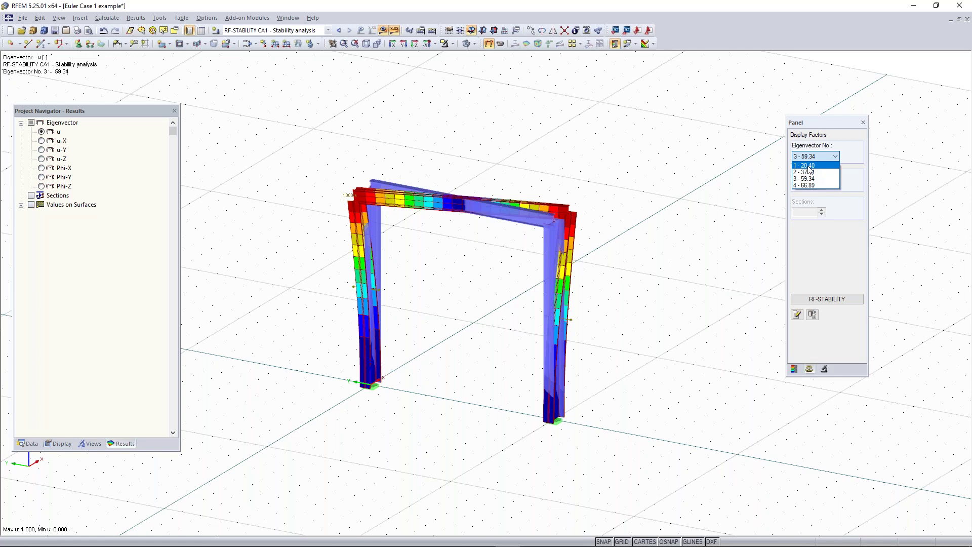
click(811, 186)
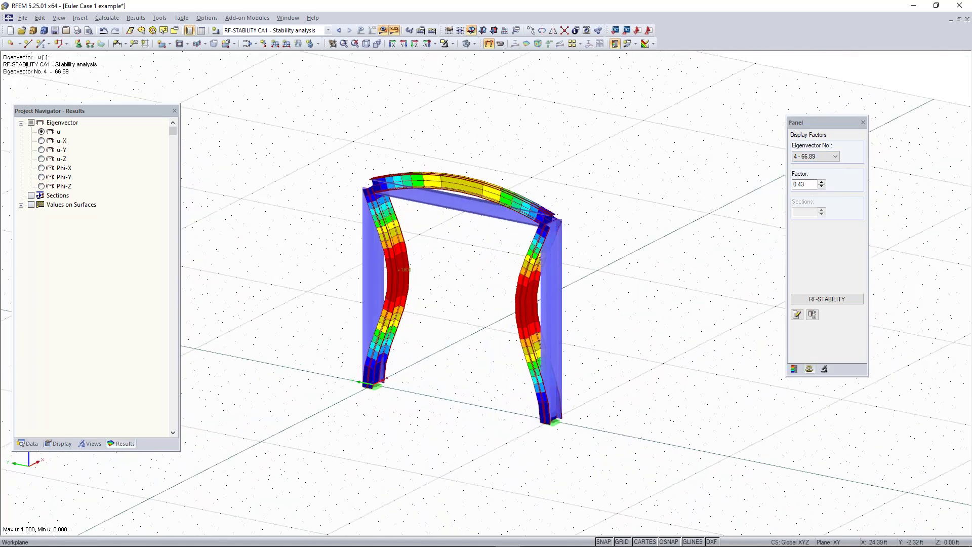
click(811, 157)
click(812, 173)
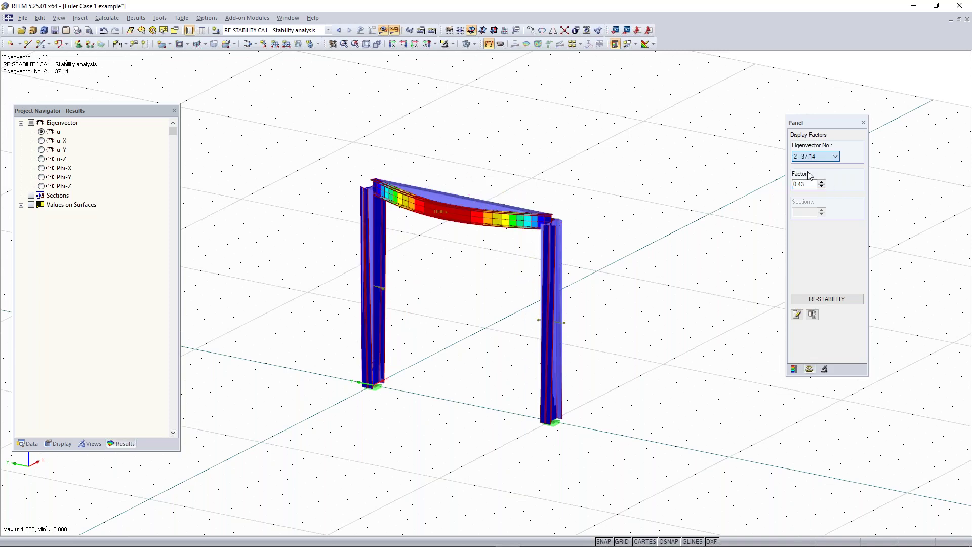
click(832, 157)
click(812, 166)
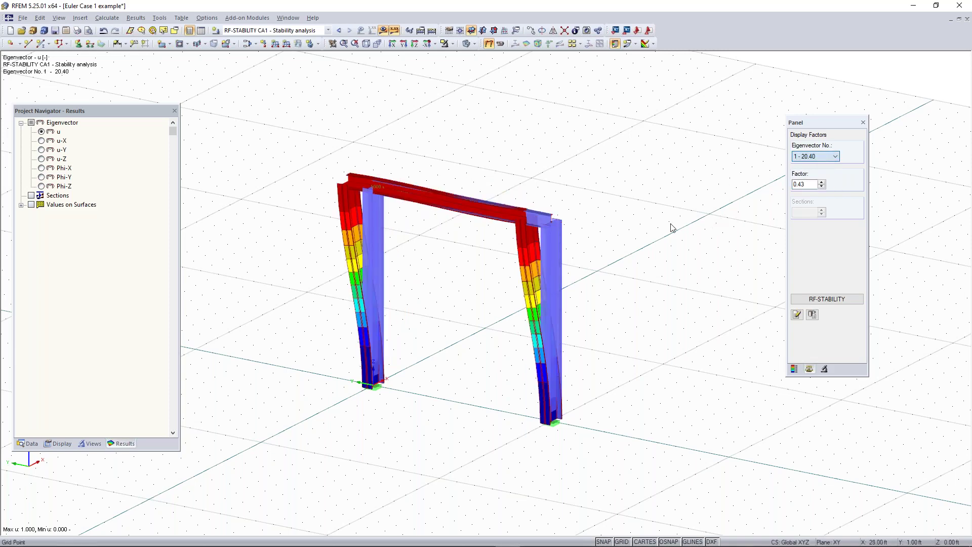
Step: Examine the mode shape of eigenvector 1 and that of eigenvector 3 from several viewing angles
ctrl+middle_drag(658, 220, 556, 224)
right_click(556, 224)
click(818, 159)
click(818, 160)
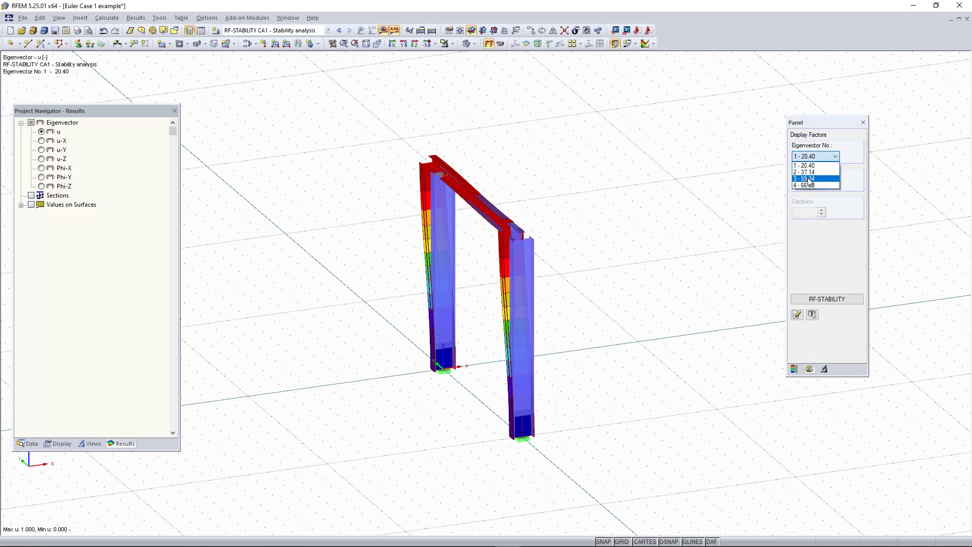
click(813, 181)
ctrl+middle_drag(660, 251, 608, 238)
right_click(607, 238)
click(580, 188)
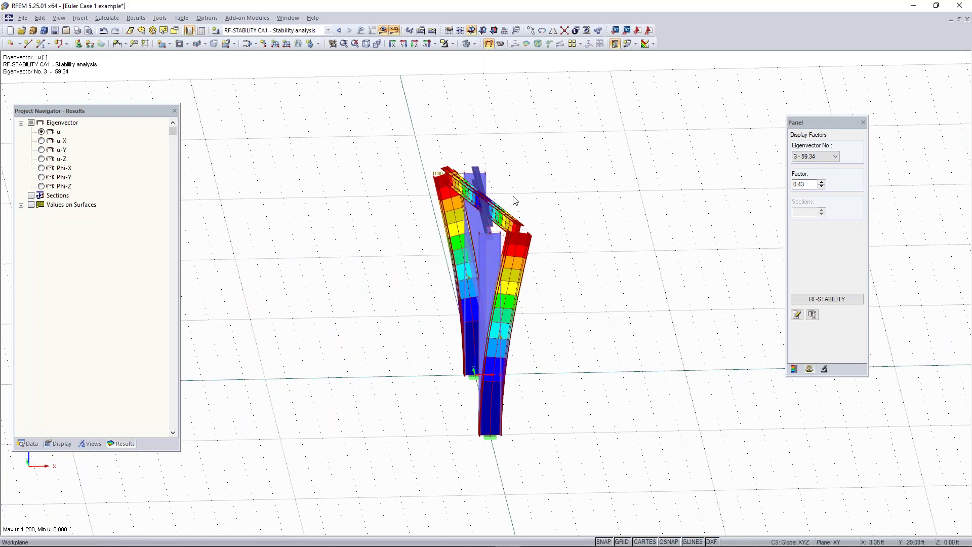
ctrl+middle_drag(427, 284, 542, 306)
right_click(480, 355)
Step: Add a new nodal support to column-top nodes 2 and 4 that restrains only displacement uY, leaving all other directions and rotations free
click(342, 158)
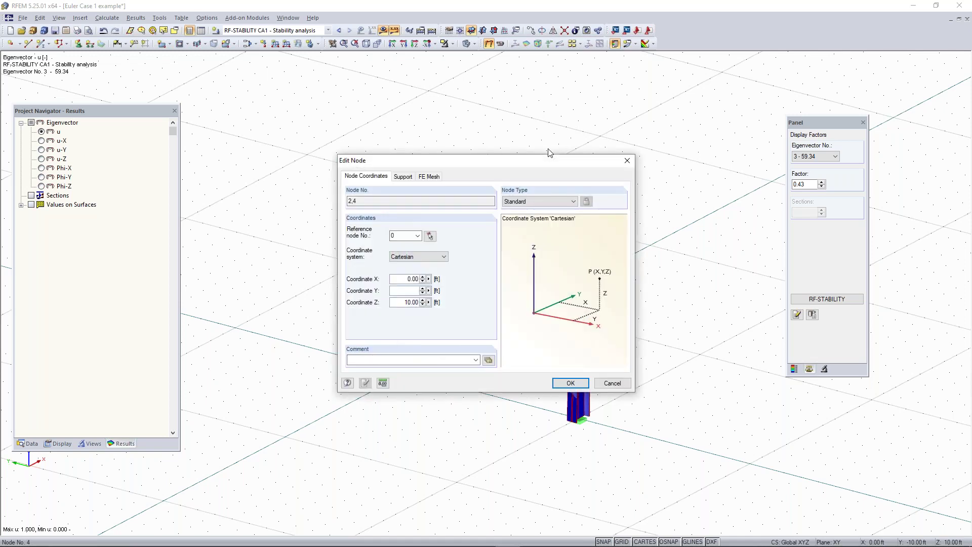
click(409, 181)
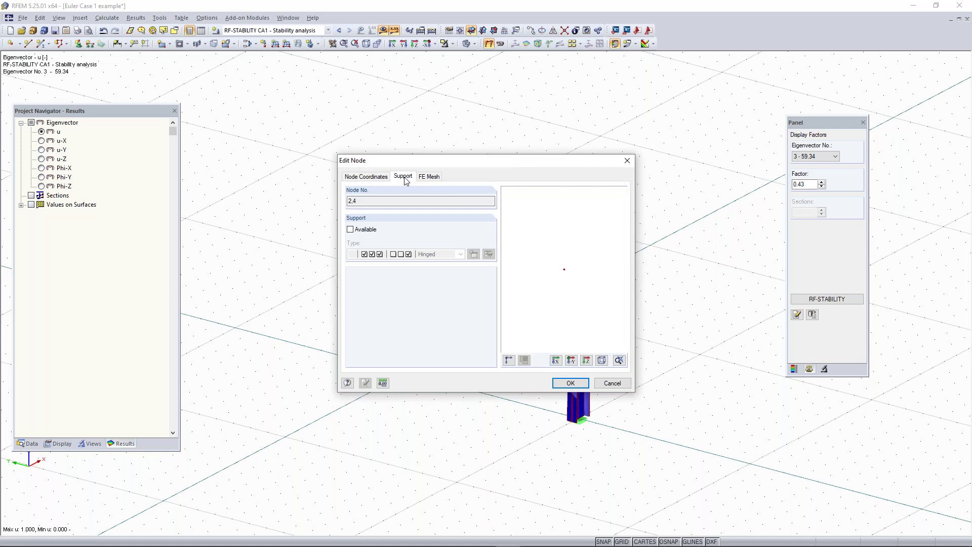
click(350, 229)
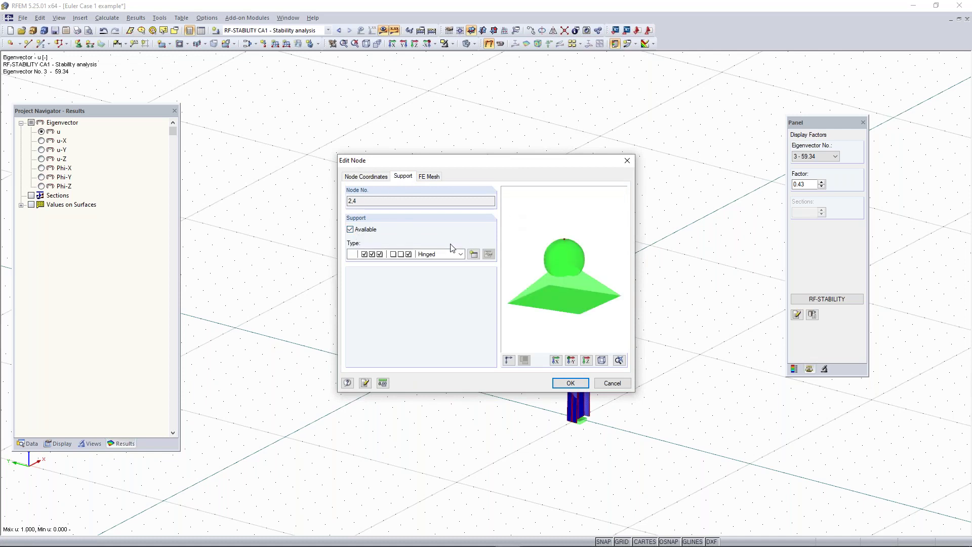
click(474, 254)
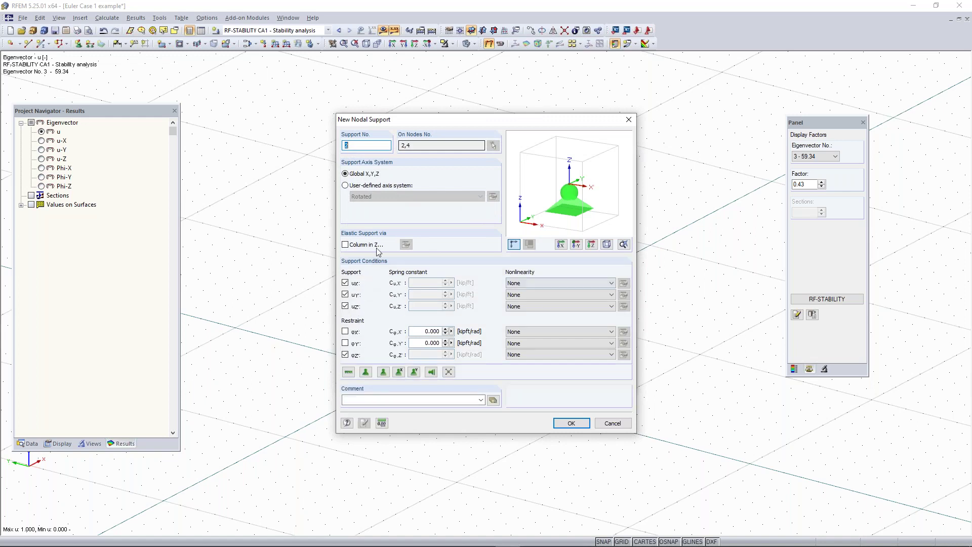
click(345, 283)
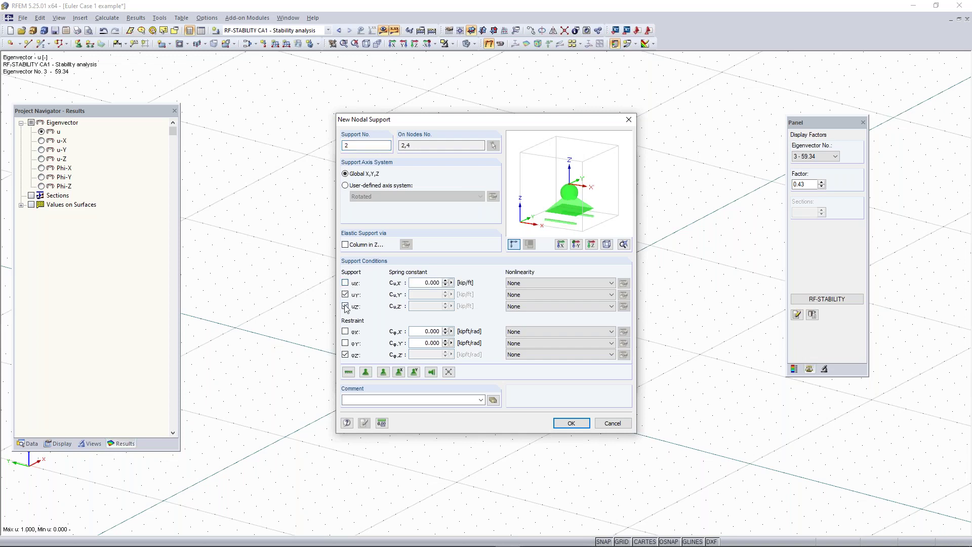
click(346, 307)
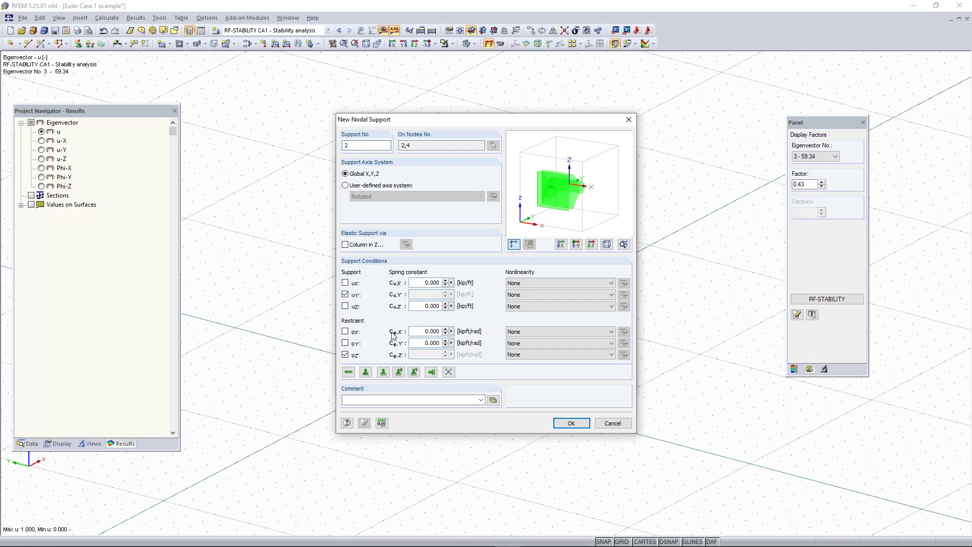
click(345, 355)
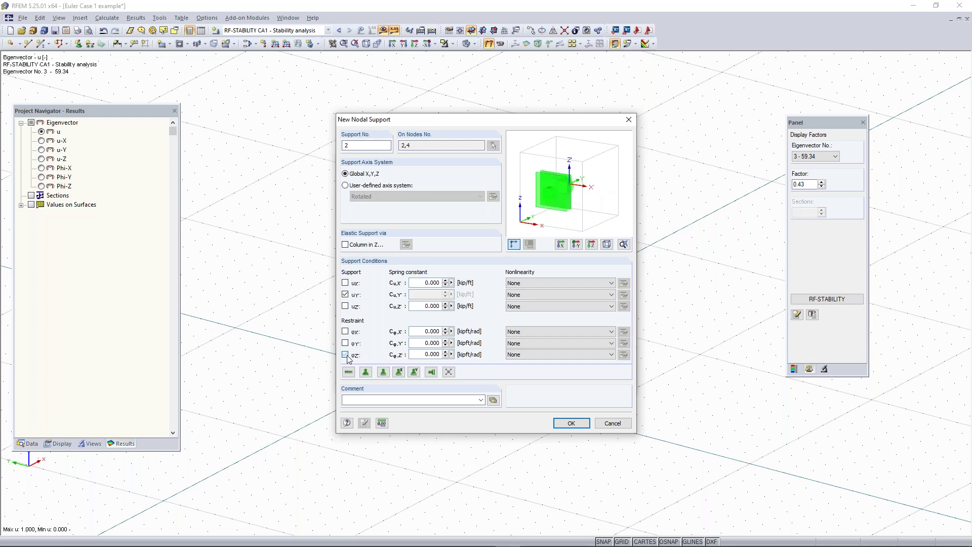
click(573, 424)
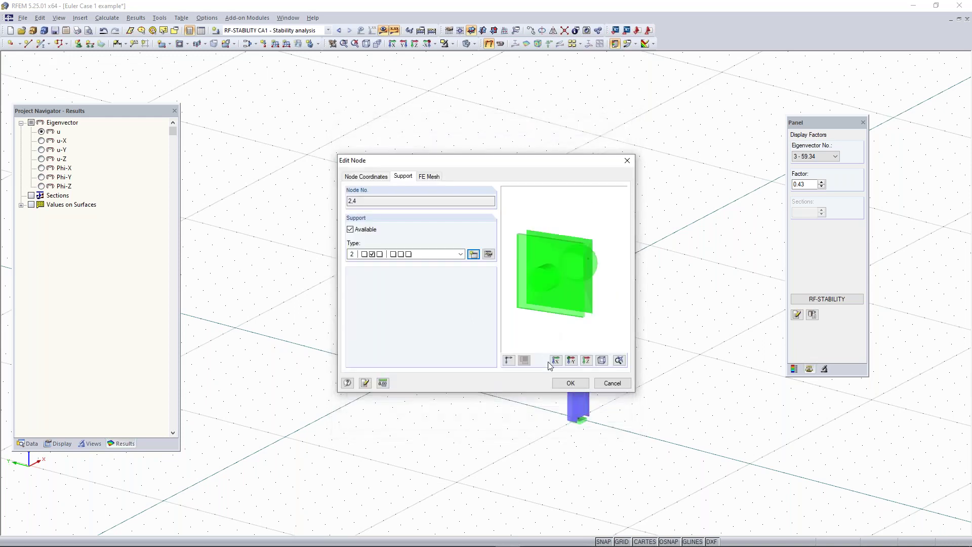
click(574, 386)
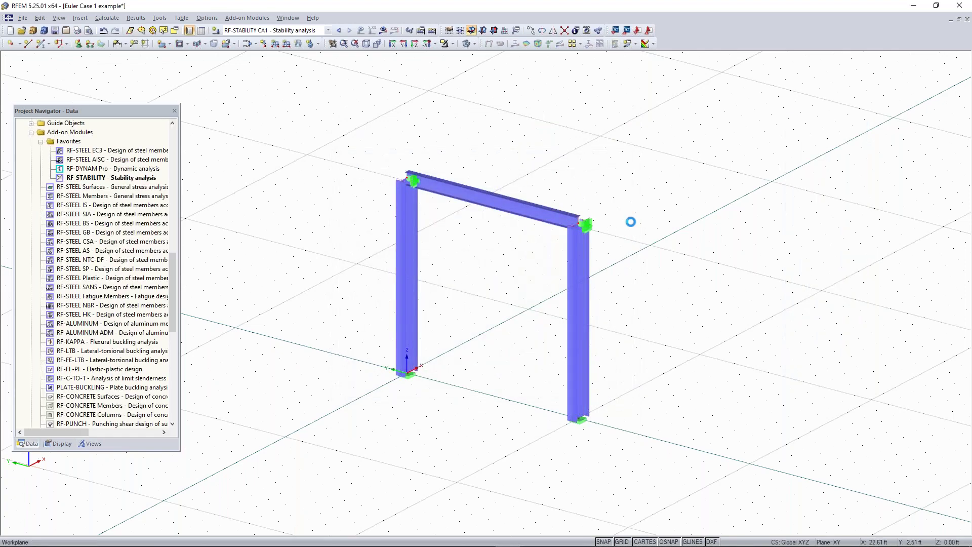
Step: Edit the nodal support at the column tops so that it restrains displacement uX instead of uY
ctrl+middle_drag(609, 226, 637, 215)
right_click(637, 216)
click(506, 309)
scroll(503, 228, up, 3)
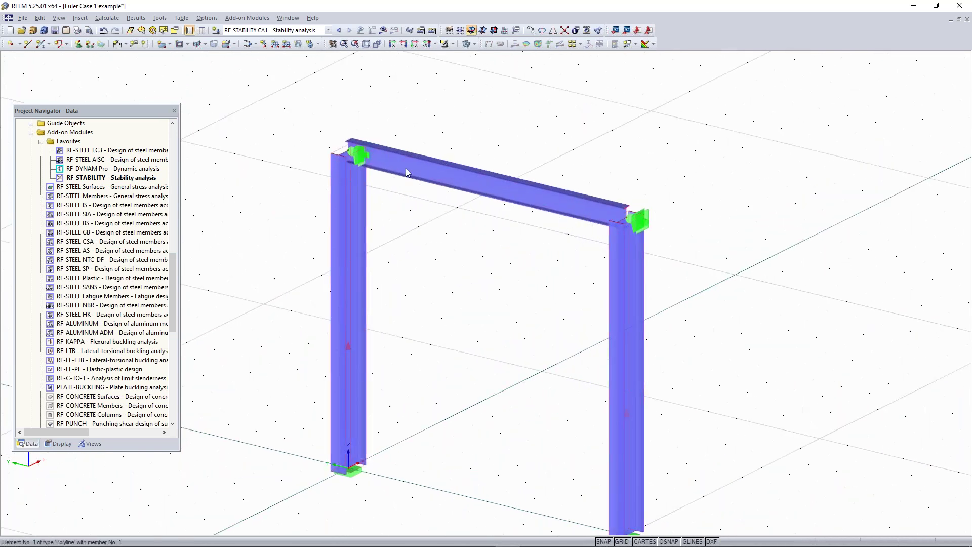
click(600, 218)
click(649, 221)
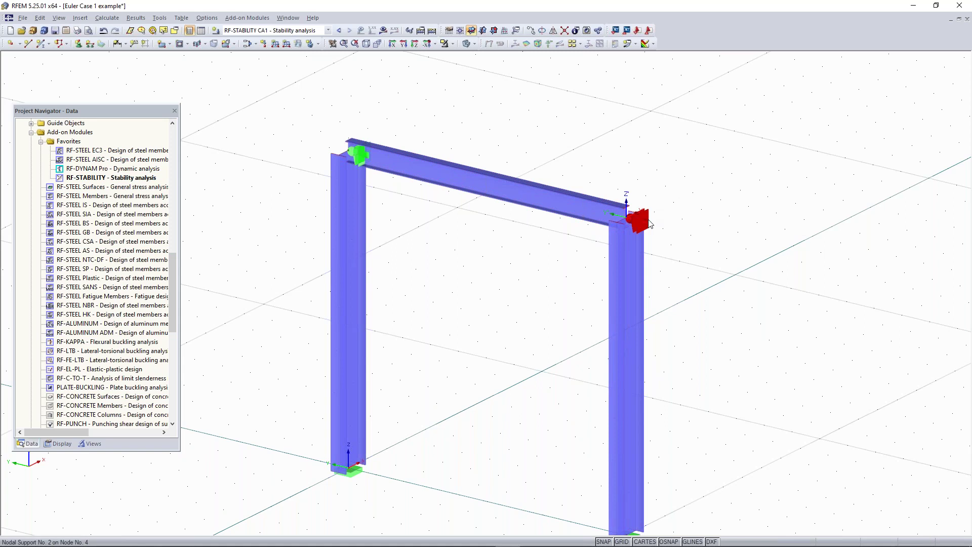
double_click(650, 223)
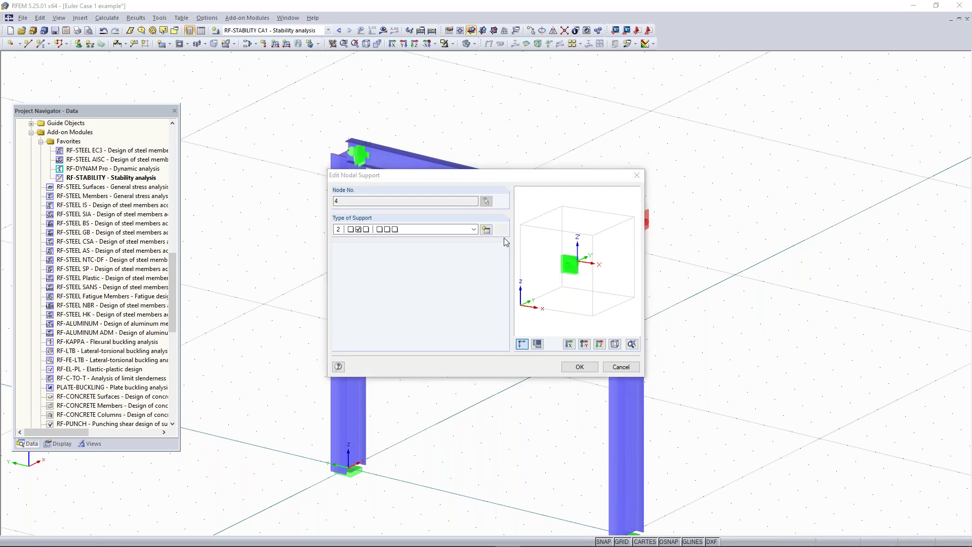
click(486, 229)
click(345, 294)
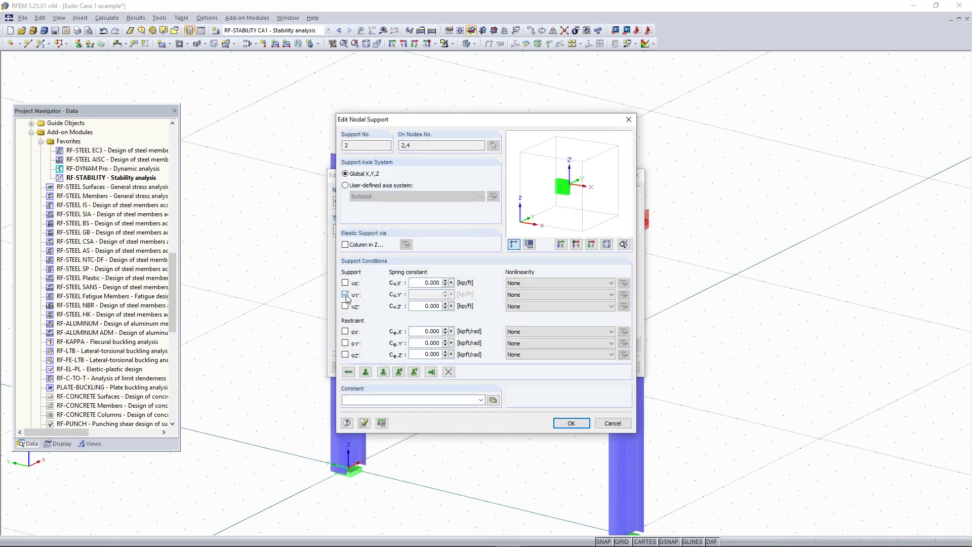
click(344, 282)
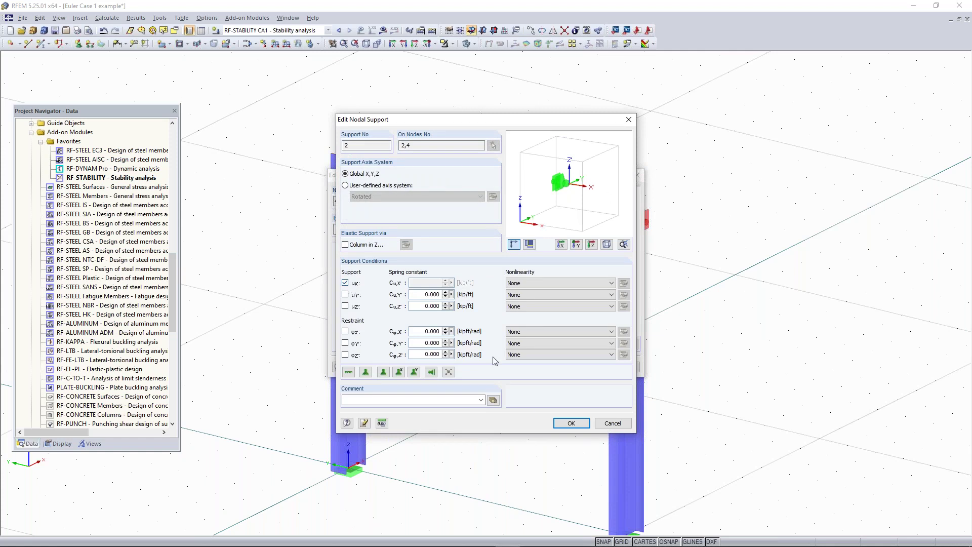
click(571, 424)
click(579, 366)
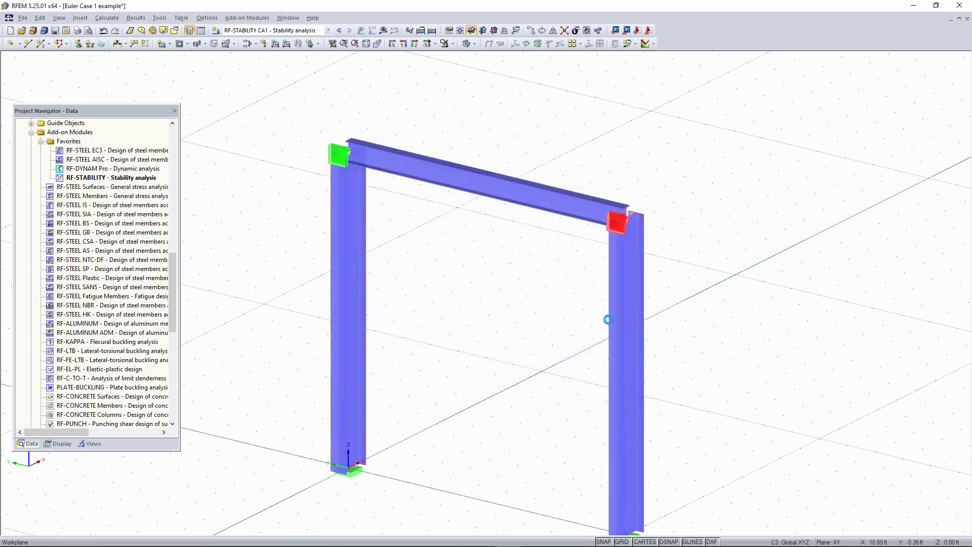
Step: Run the RF-STABILITY CA1 calculation for the frame with the column-top supports and display its buckling mode shape
ctrl+middle_drag(708, 234, 586, 234)
right_click(586, 234)
click(509, 264)
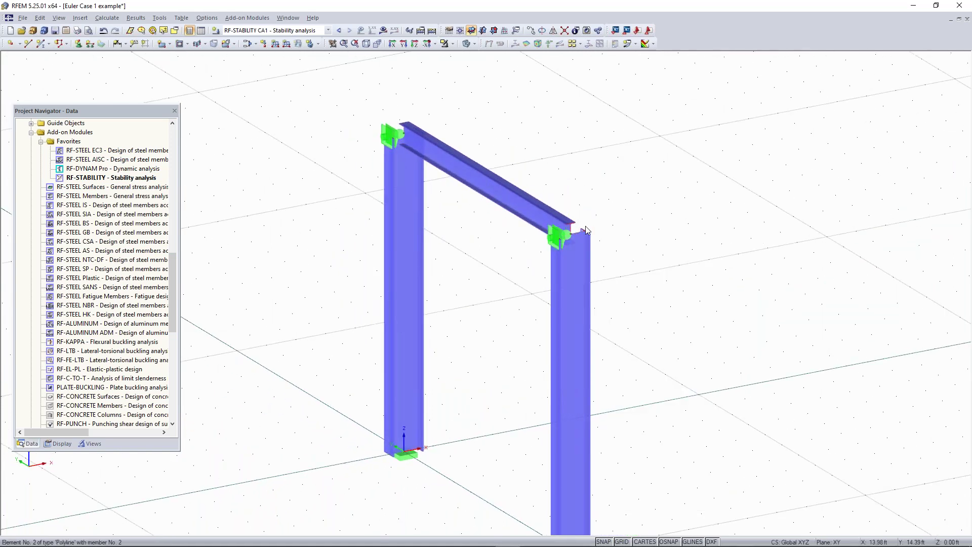
click(398, 281)
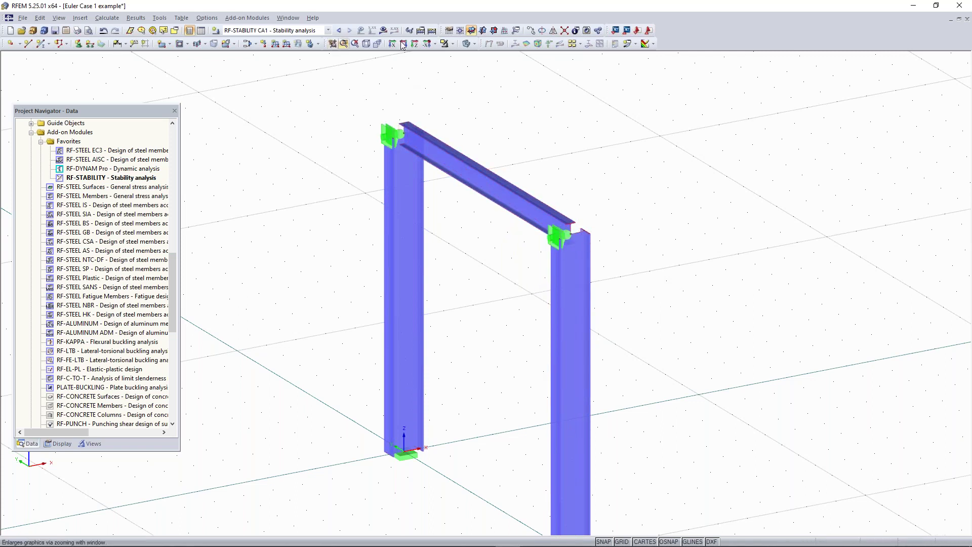
click(384, 31)
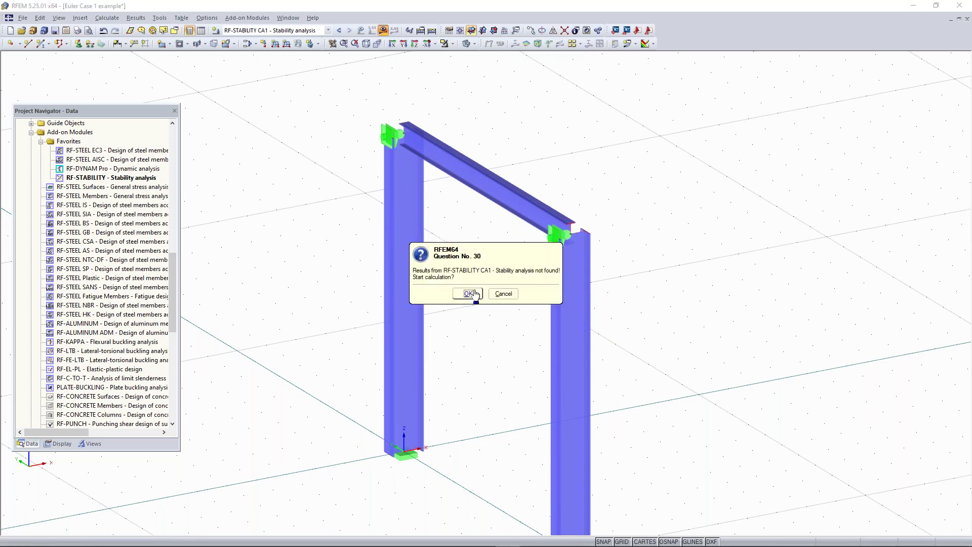
click(468, 294)
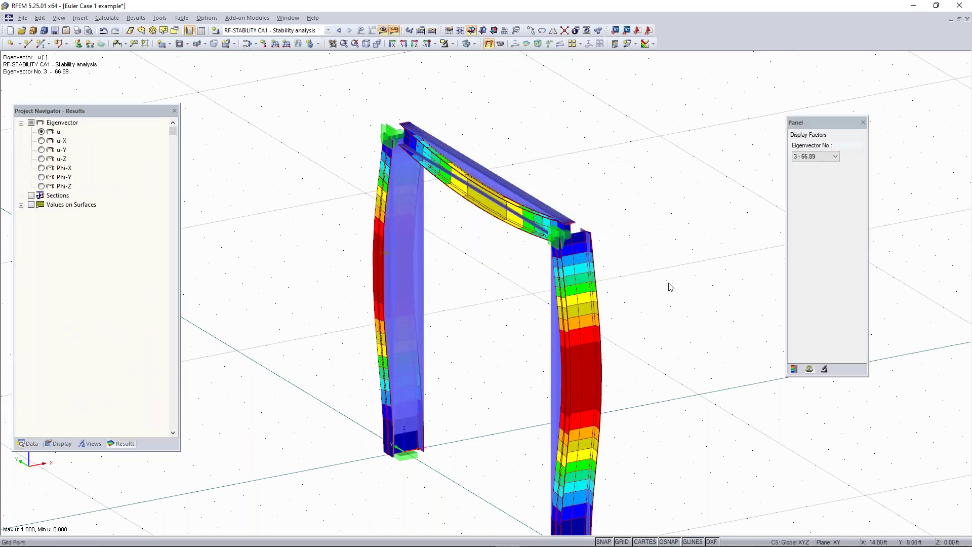
scroll(670, 284, down, 1)
middle_drag(679, 298, 644, 259)
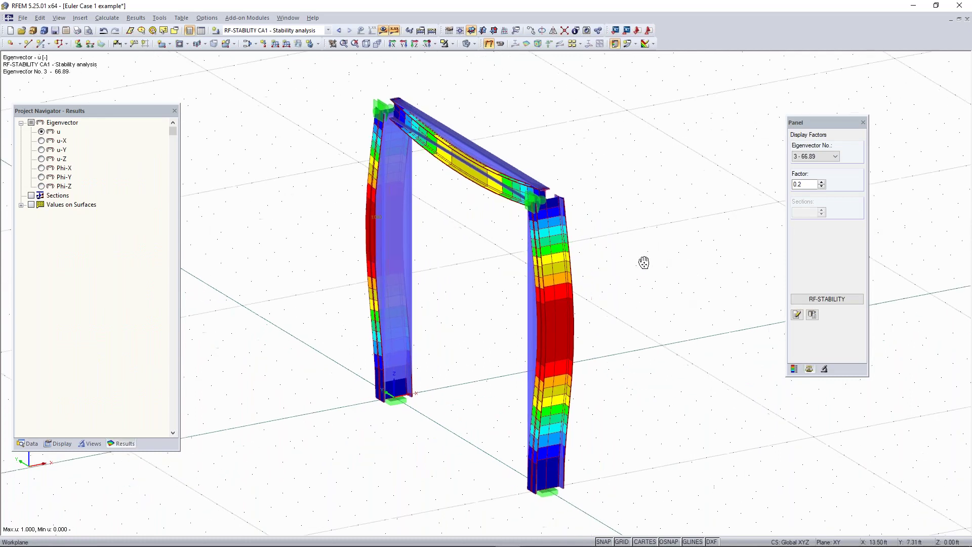
Step: Compare the supported frame's buckling mode shapes by displaying eigenvectors 1, 2, 3 and 4 in turn
click(832, 156)
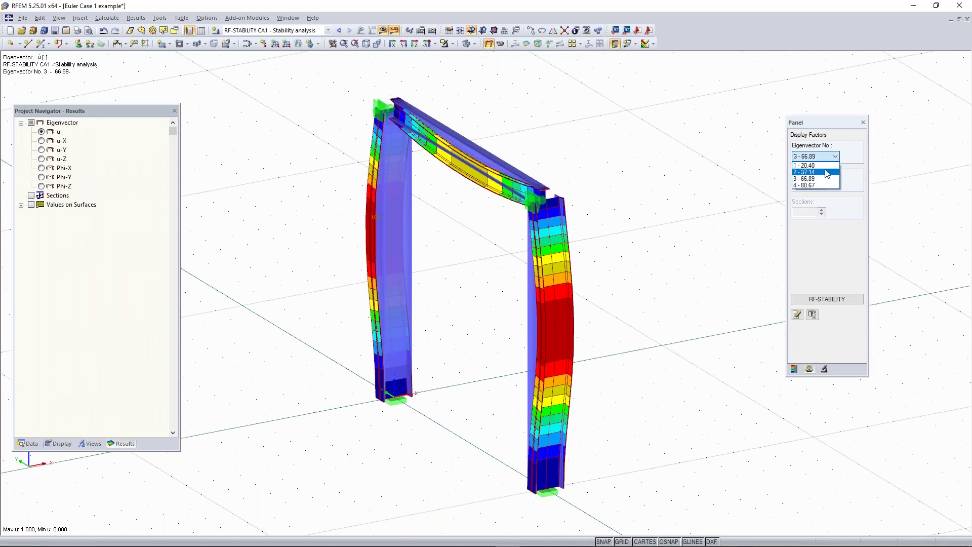
click(823, 164)
key(Down)
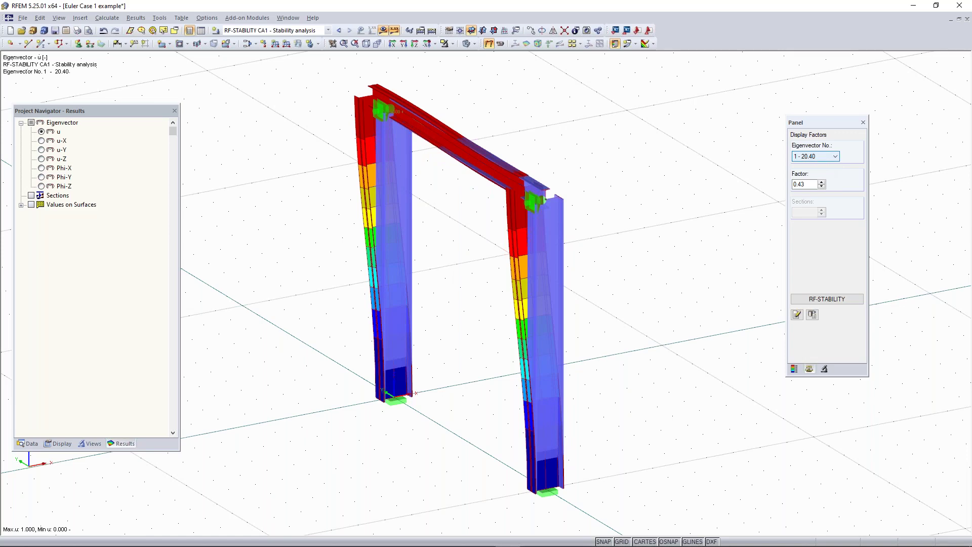
key(Down)
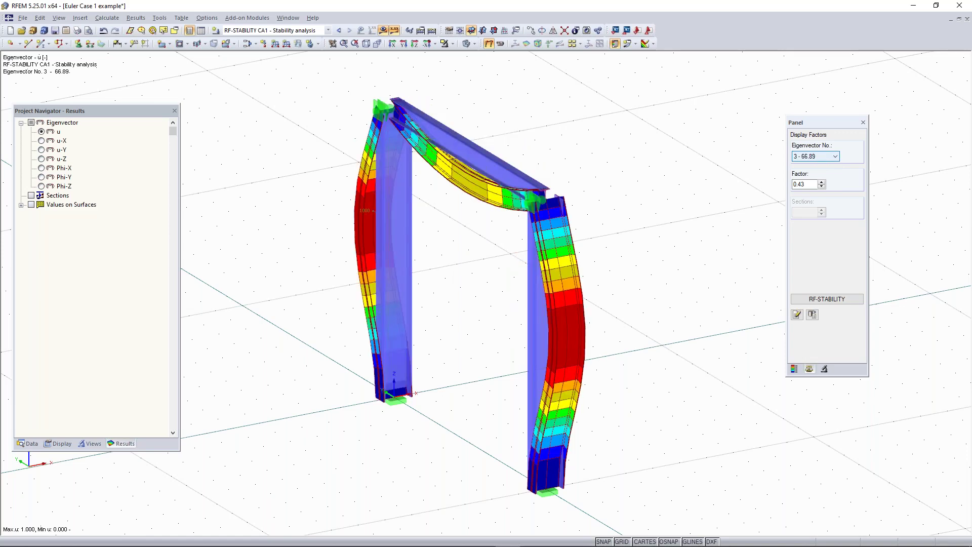
ctrl+middle_drag(698, 239, 618, 223)
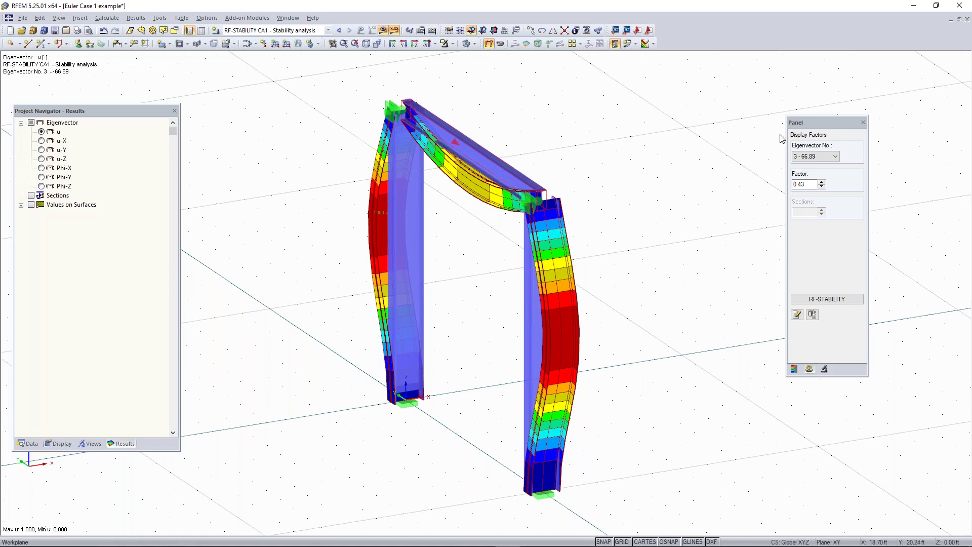
scroll(829, 156, down, 1)
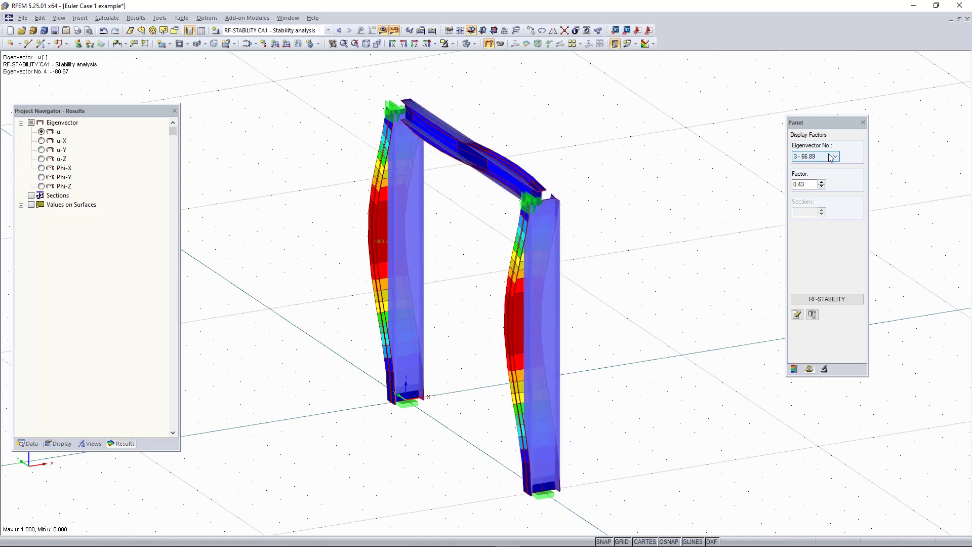
Step: Display eigenvector 1 again and examine the frame's sway mode shape from several viewing angles
scroll(830, 158, up, 2)
click(825, 157)
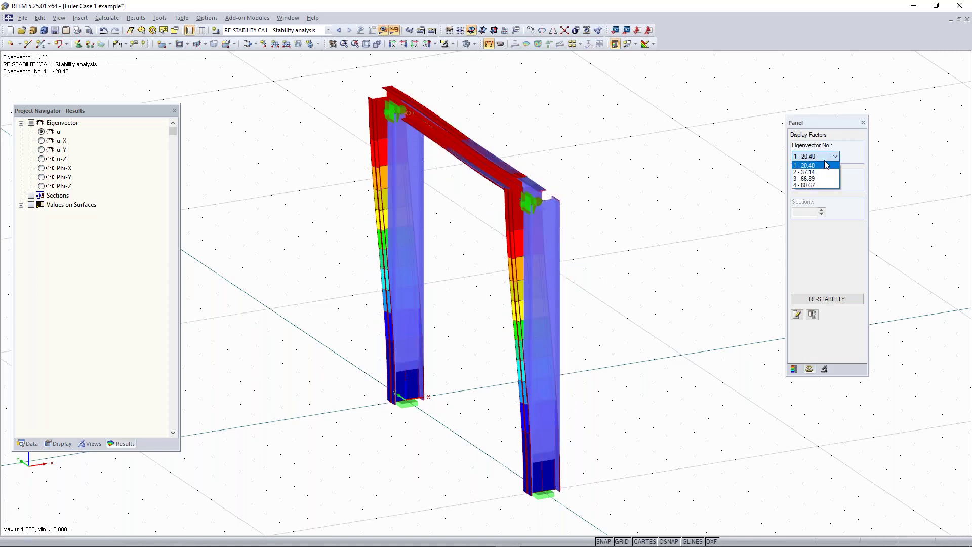
click(805, 165)
scroll(627, 257, down, 2)
middle_drag(640, 260, 686, 237)
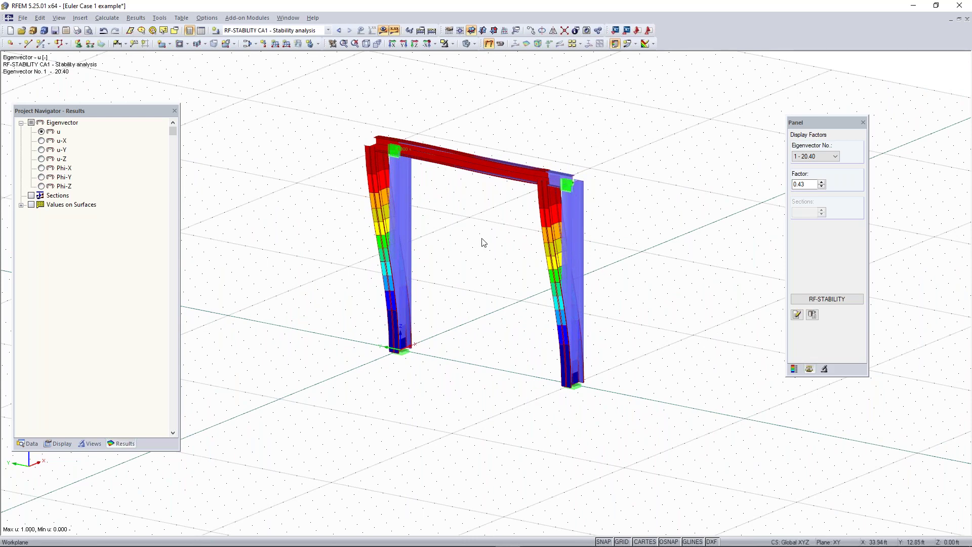
ctrl+middle_drag(616, 209, 540, 112)
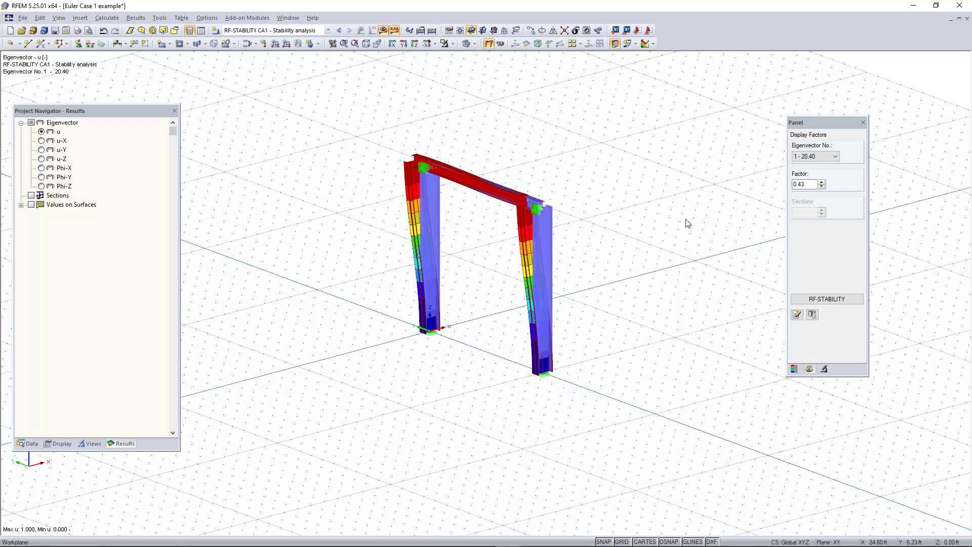
Step: Switch to the PowerPoint slide show with the Concrete Model example slide
key(super)
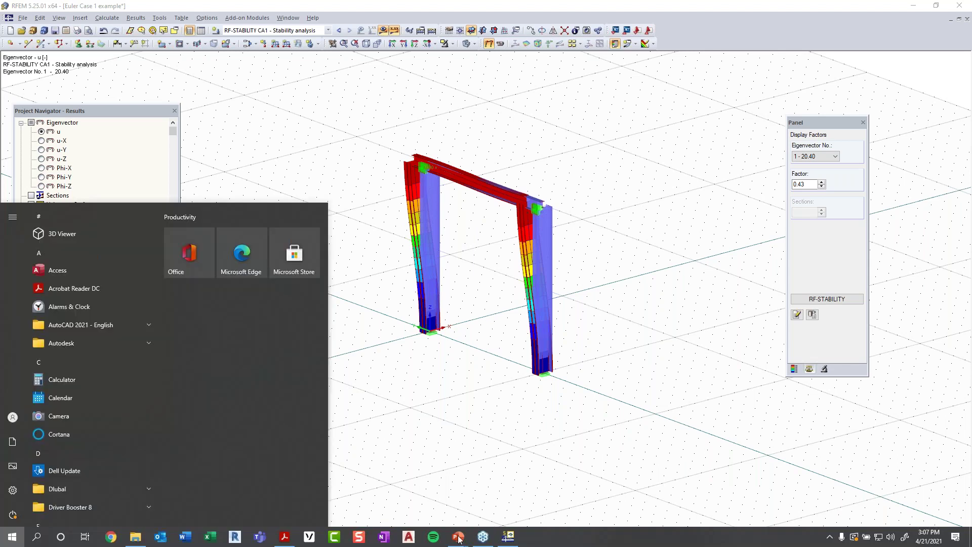
mouse_move(465, 537)
click(466, 495)
click(704, 319)
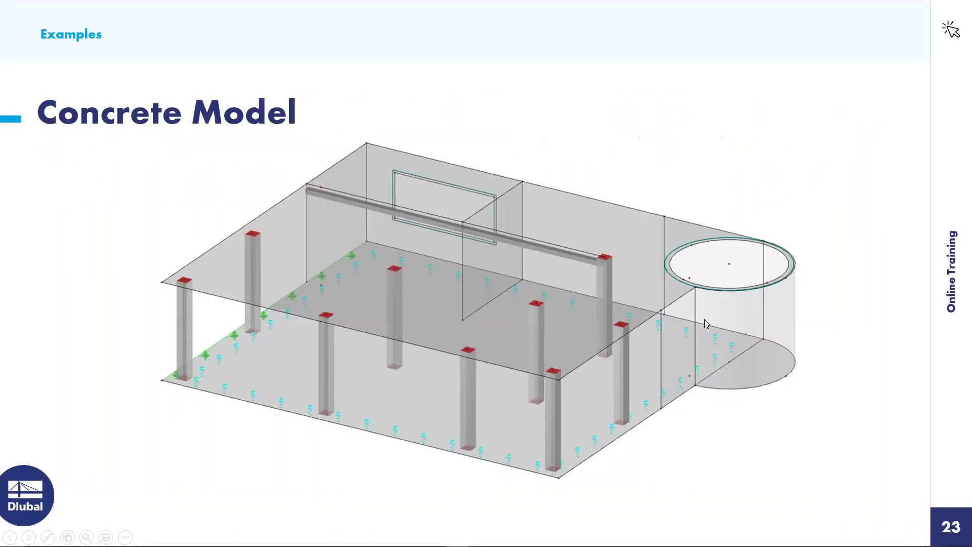
Step: Leave the Concrete Model slide and switch from the presentation to the RFEM window with the Euler Case 1 example
key(Left)
key(Left)
key(Left)
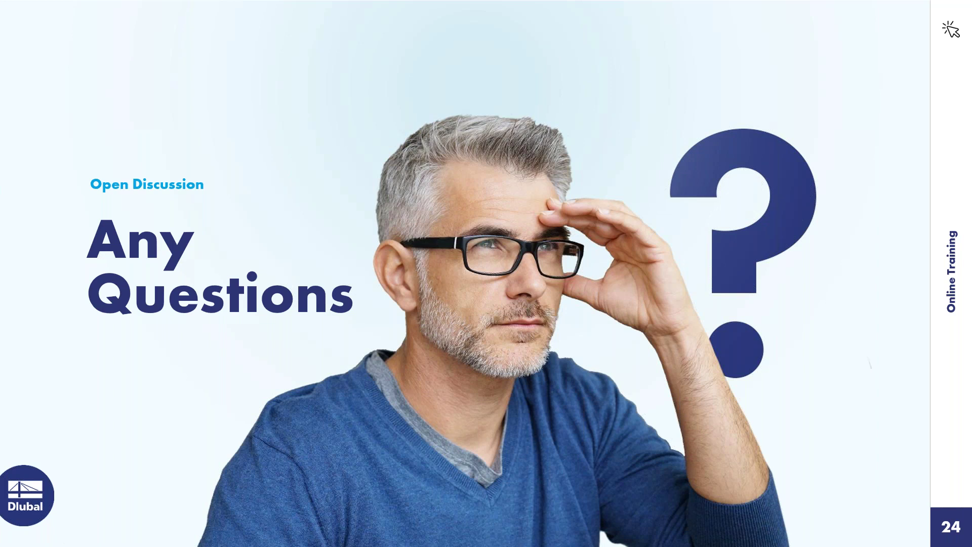
right_click(603, 482)
click(560, 400)
key(super)
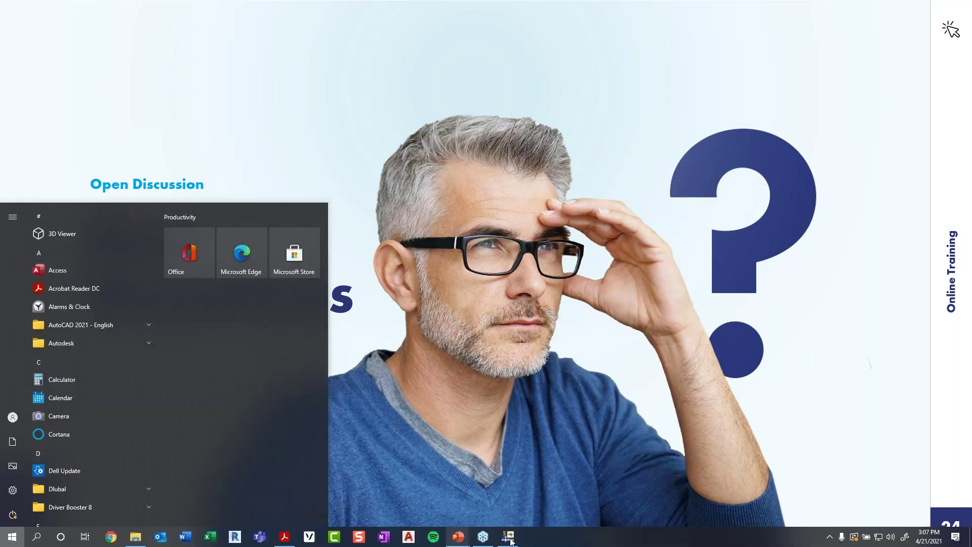
click(511, 538)
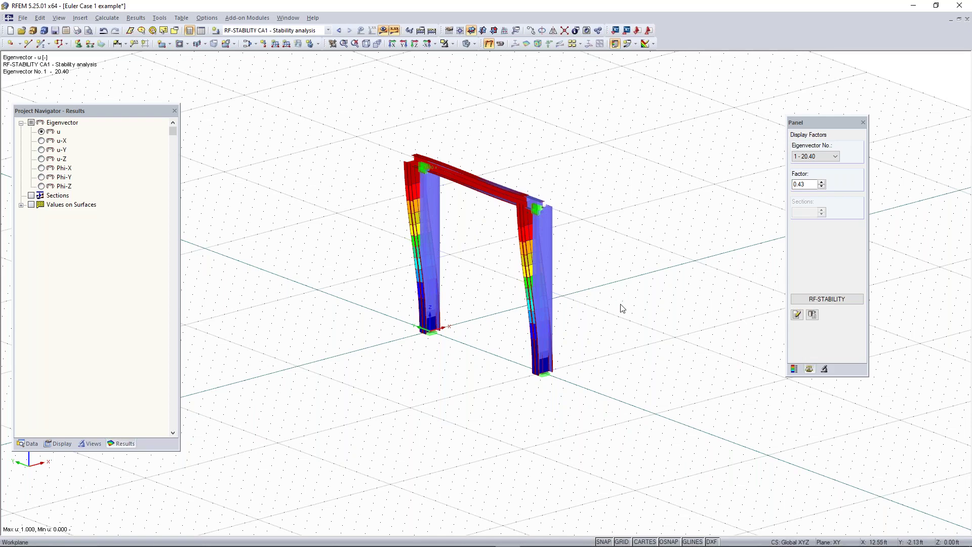
Step: Show the portal frame in wireframe and hide its RF-STABILITY eigenvector results
mouse_move(583, 357)
ctrl+middle_down()
mouse_move(568, 371)
mouse_move(586, 362)
ctrl+middle_up()
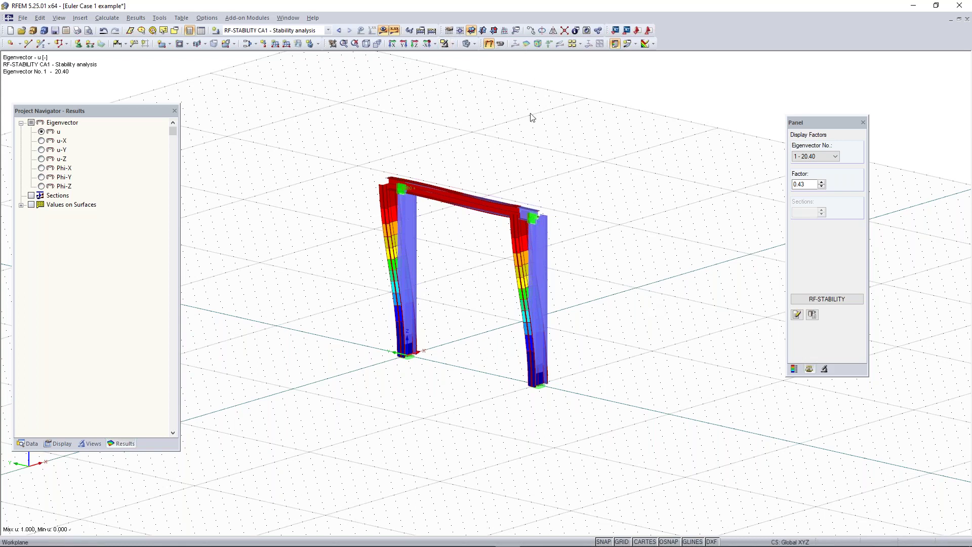
click(466, 44)
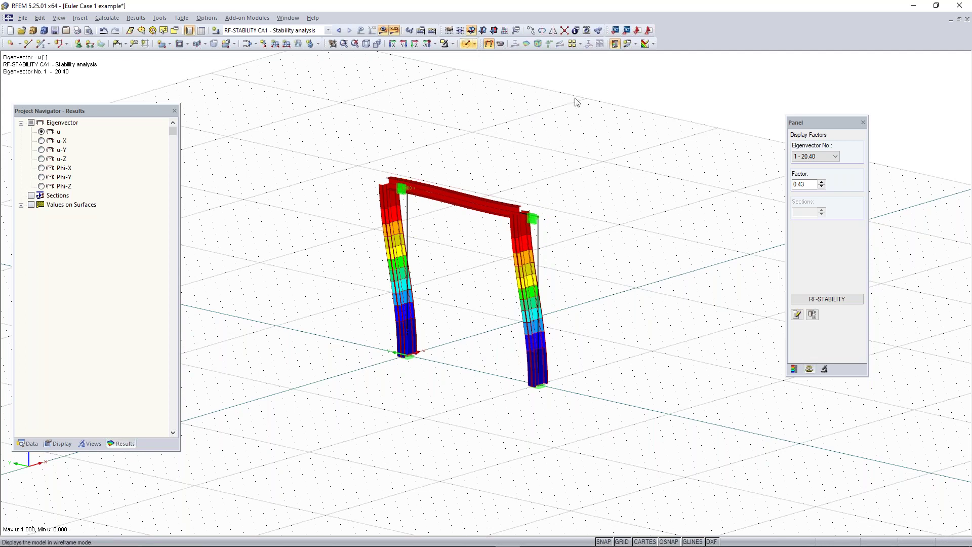
click(384, 30)
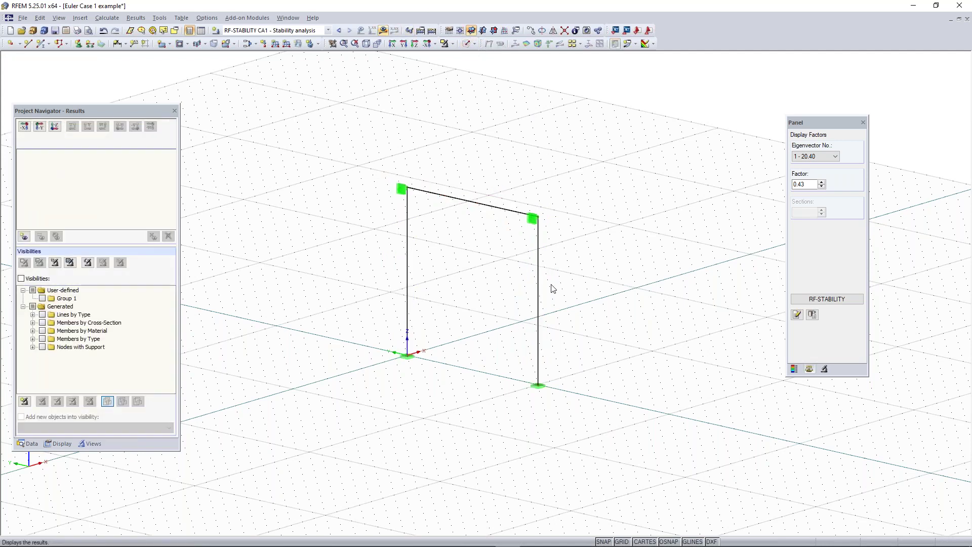
scroll(552, 284, up, 5)
scroll(533, 265, down, 5)
click(520, 295)
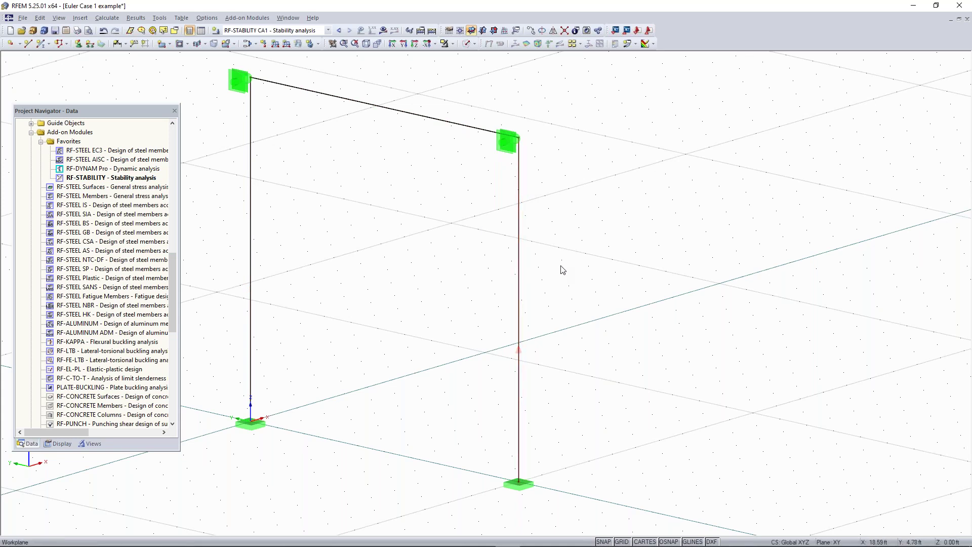
scroll(561, 270, down, 2)
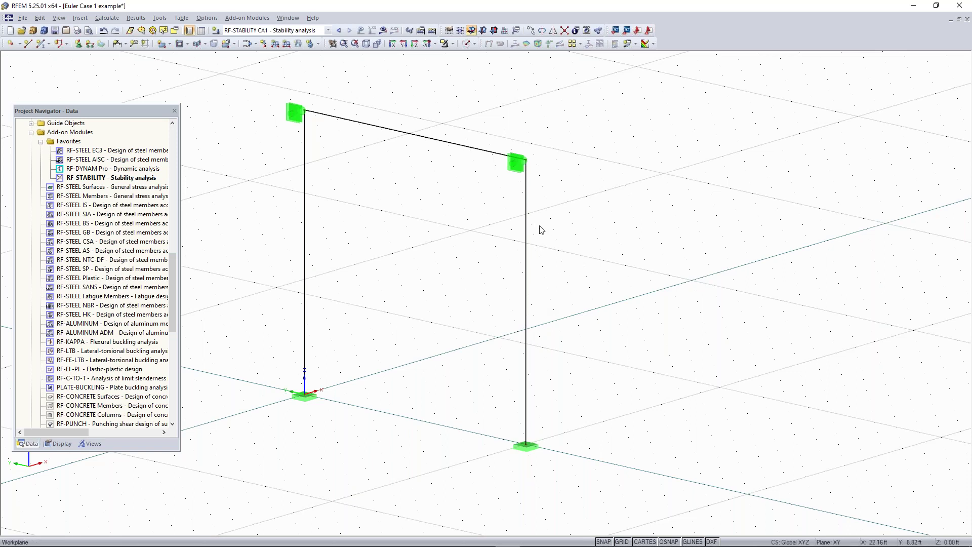
scroll(539, 226, down, 1)
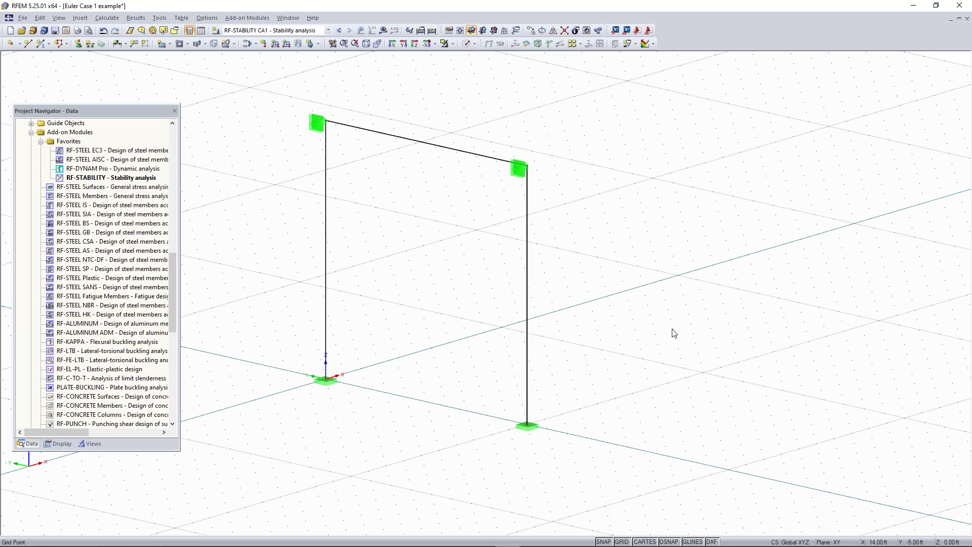
scroll(543, 299, down, 1)
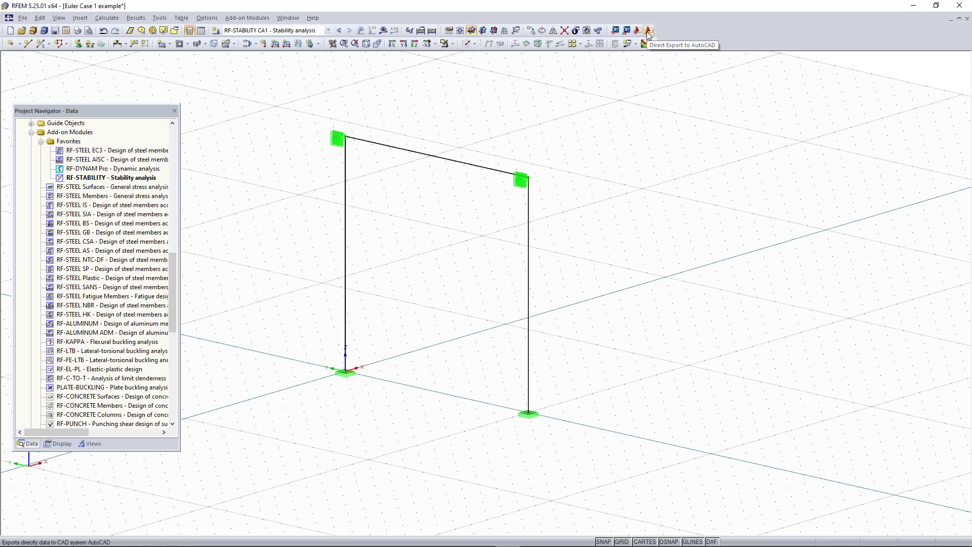
Step: Examine the file formats and direct interfaces available for importing a model, and leave without importing
click(24, 18)
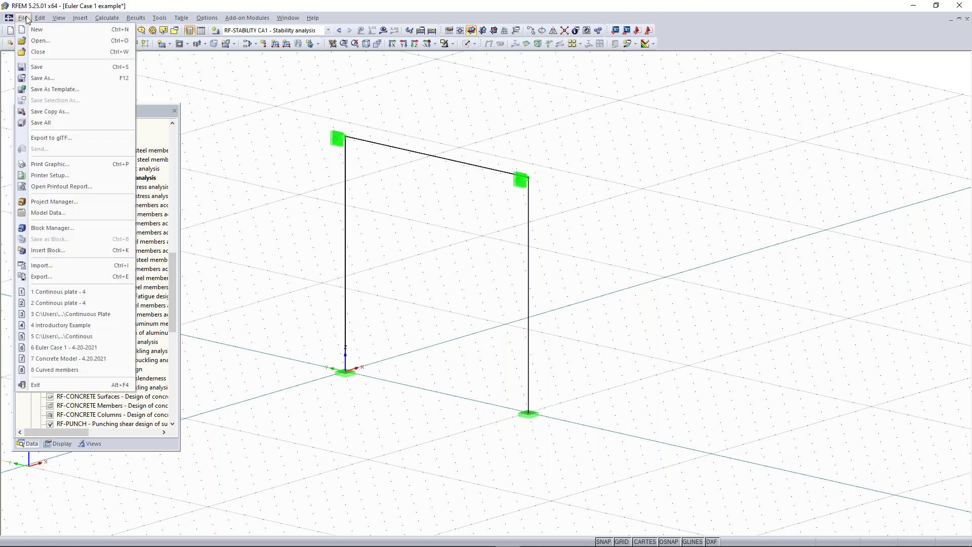
click(56, 266)
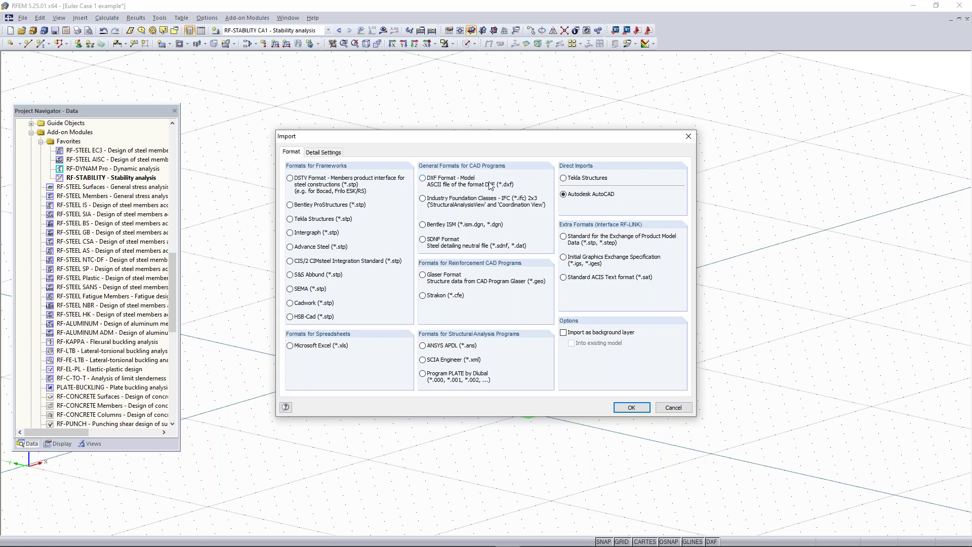
click(688, 136)
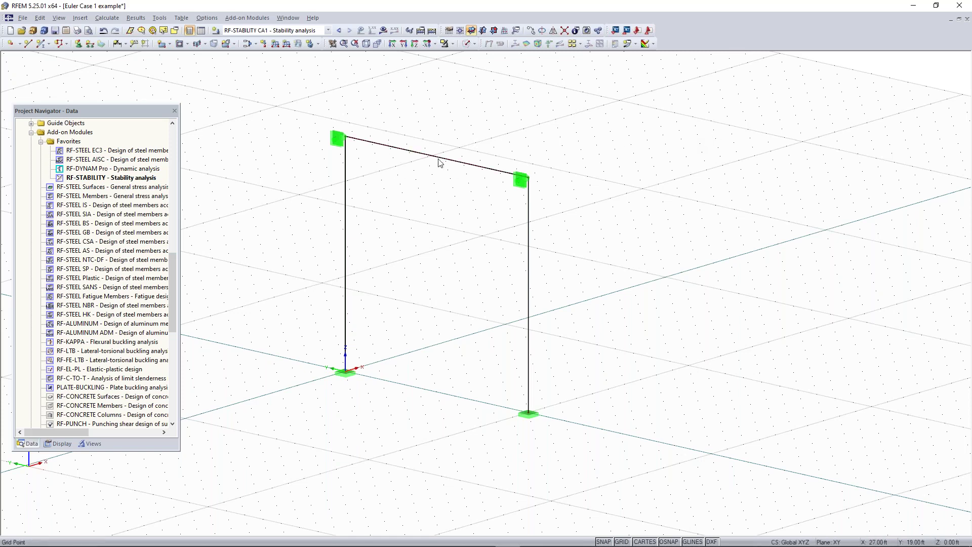
Step: Try the Cable member type on the frame's horizontal beam
scroll(458, 158, down, 1)
ctrl+middle_drag(499, 141, 473, 169)
click(427, 177)
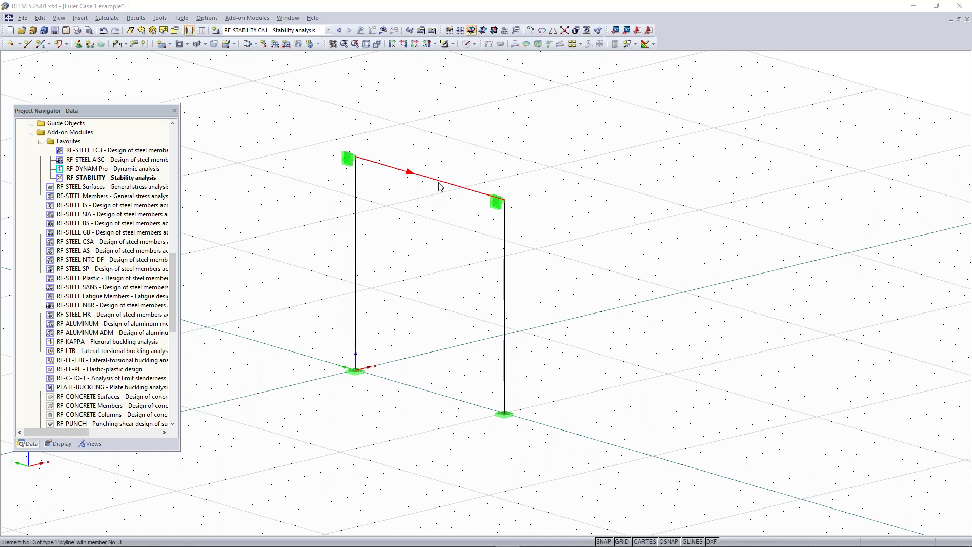
double_click(440, 187)
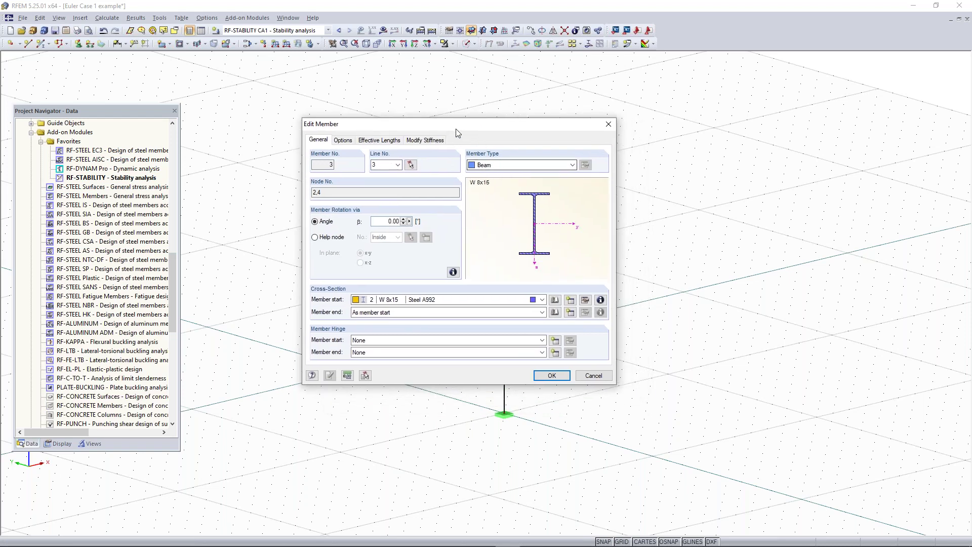
drag(454, 129, 448, 141)
click(524, 178)
click(525, 178)
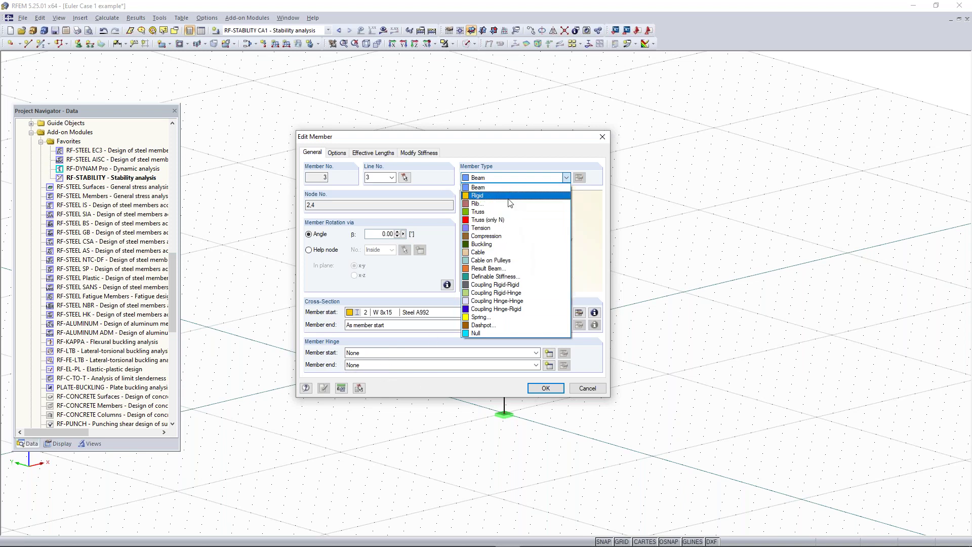
click(499, 253)
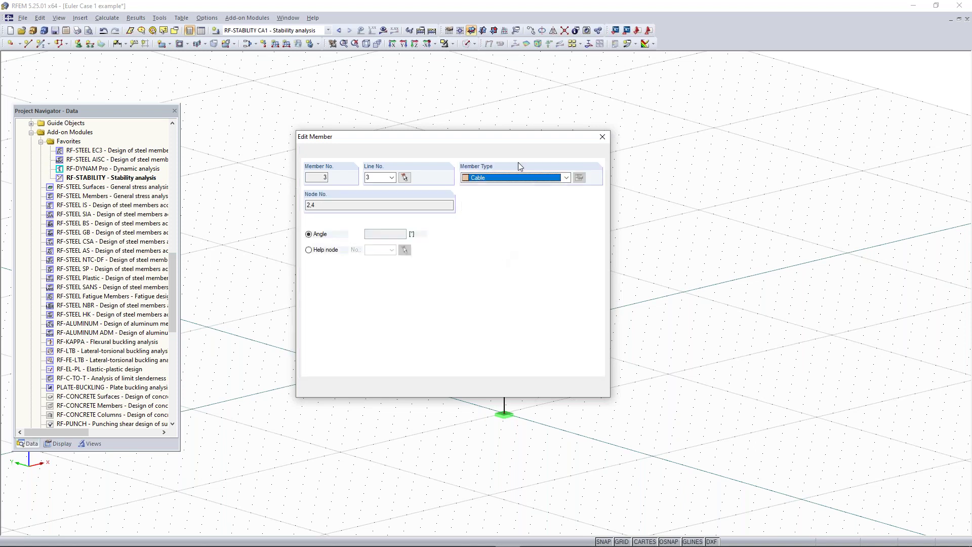
Step: Review the available member types for the horizontal beam and discard its edits
click(497, 180)
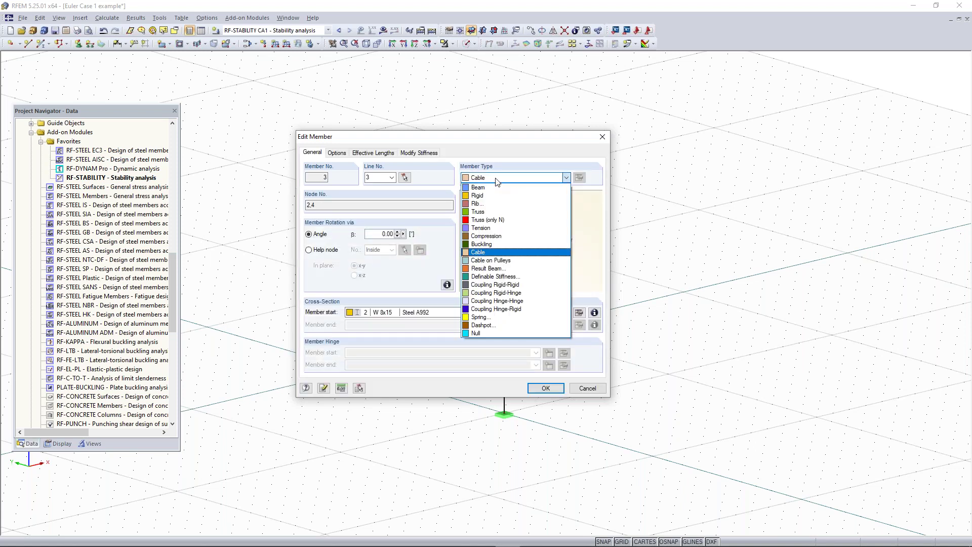
click(483, 252)
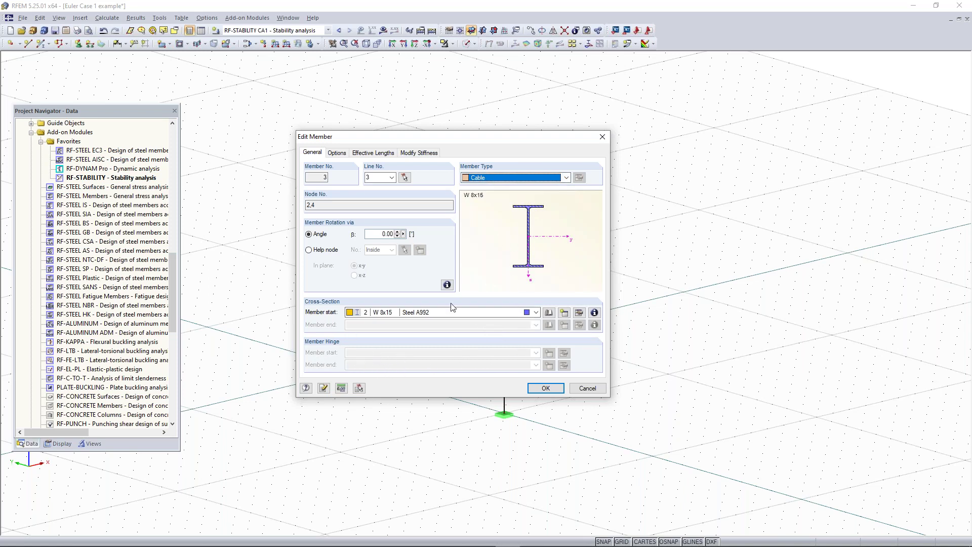
click(563, 179)
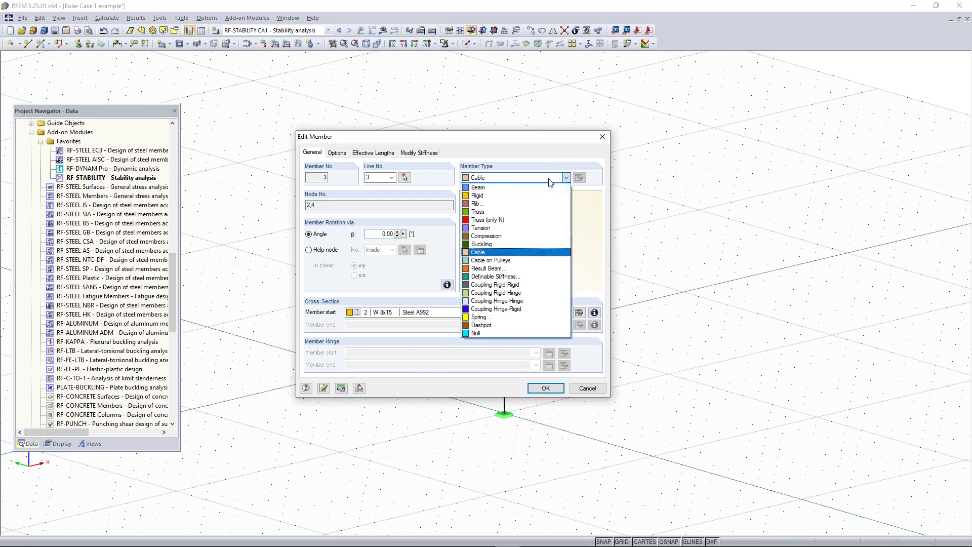
click(550, 179)
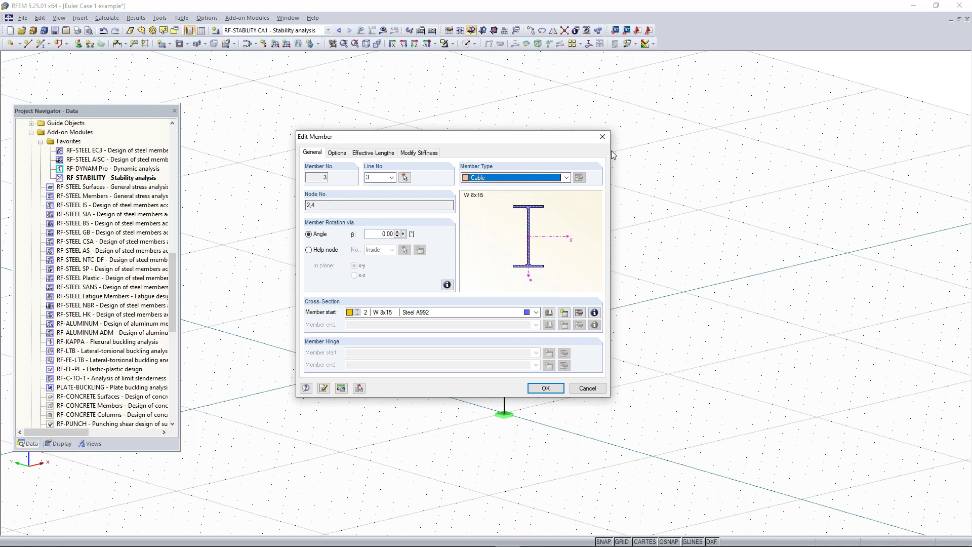
click(602, 137)
click(308, 58)
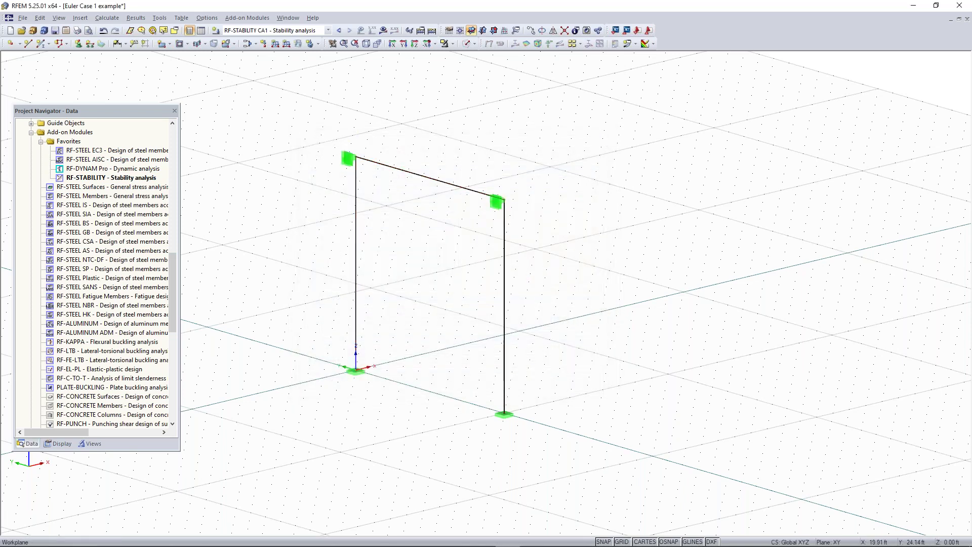
Step: Examine the analysis methods in the calculation parameters of load case LC1 and leave the load case and member settings unchanged
click(248, 44)
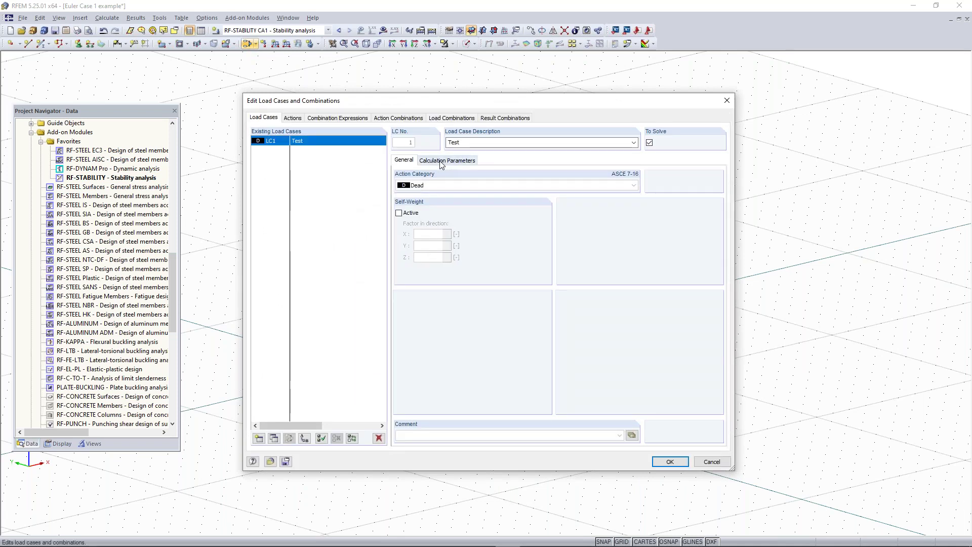
click(441, 161)
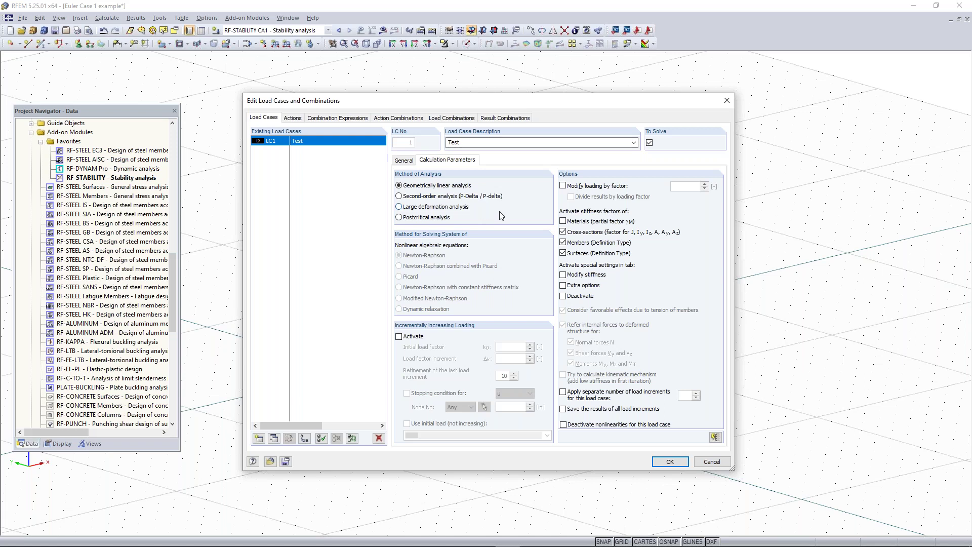
click(727, 103)
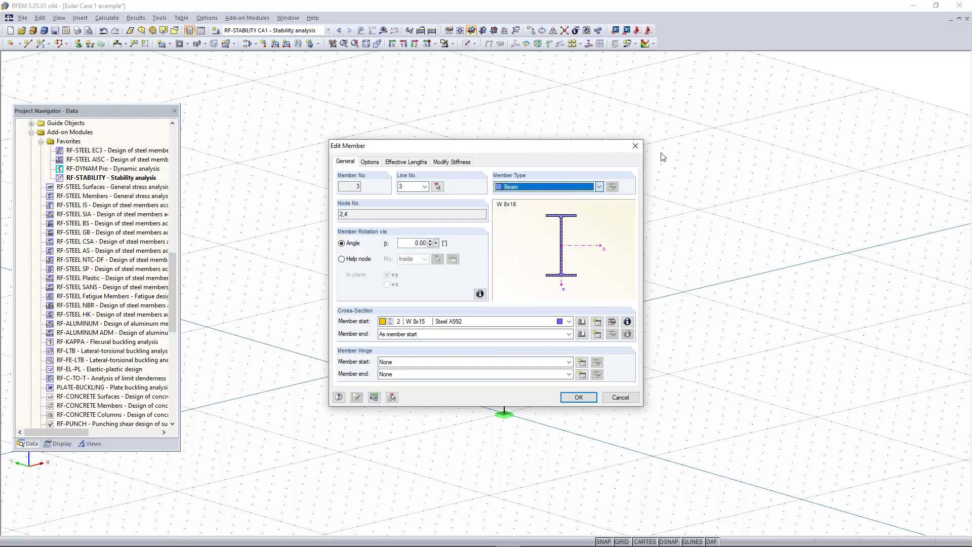
click(636, 147)
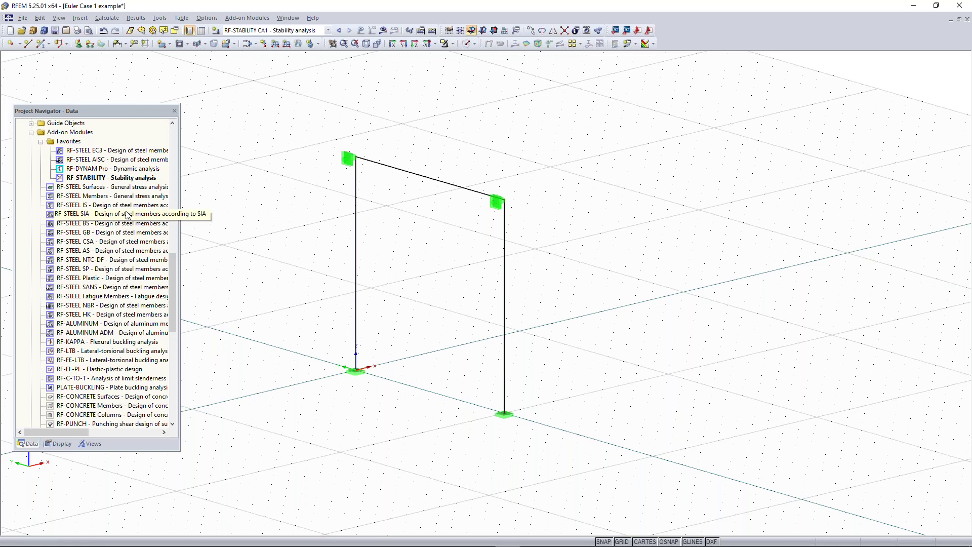
Step: Display the portal frame as a solid model with its rendered cross-sections
drag(174, 270, 175, 242)
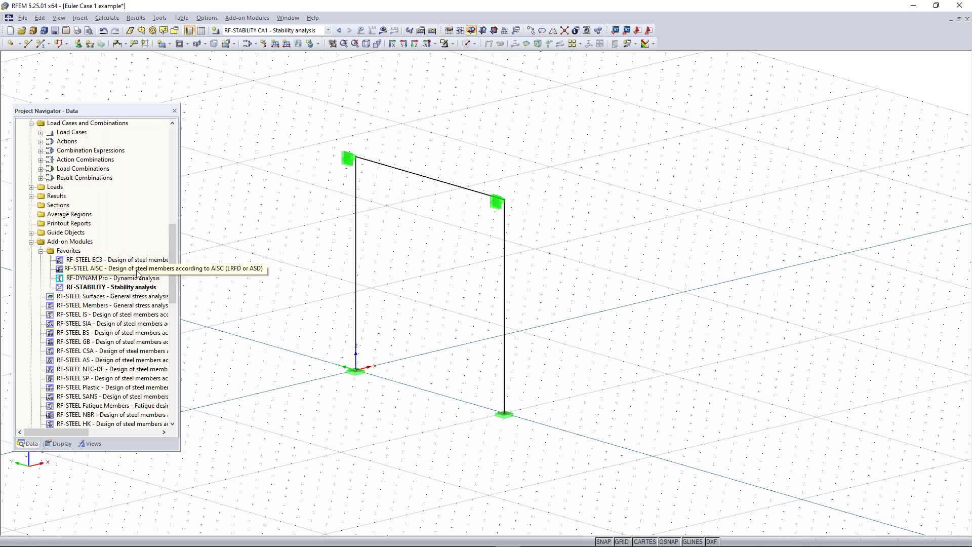
scroll(136, 243, down, 5)
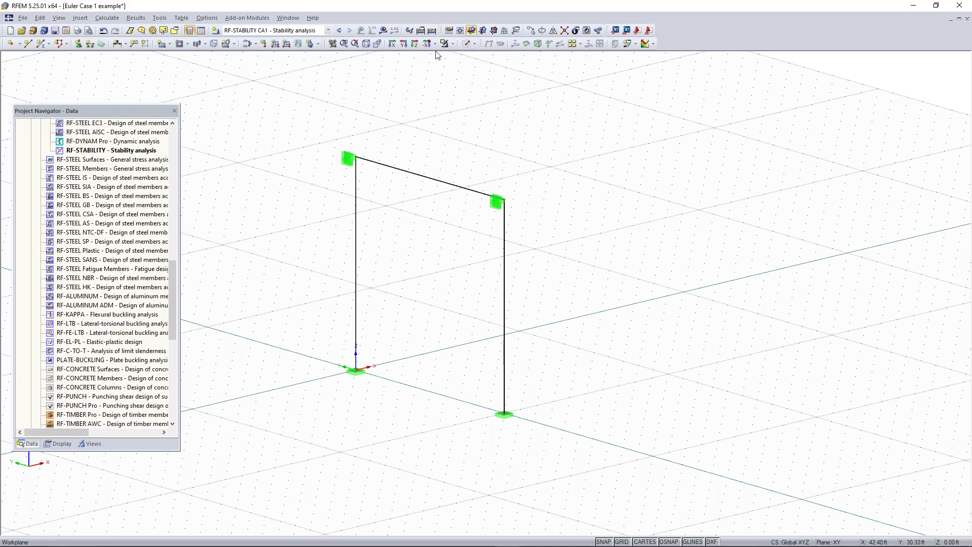
click(465, 45)
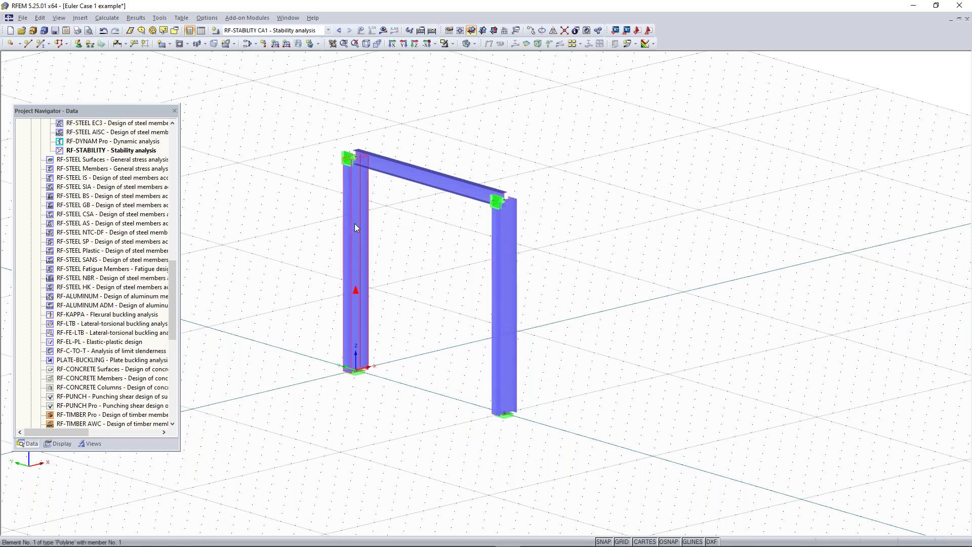
scroll(571, 181, down, 3)
middle_drag(562, 190, 506, 240)
ctrl+middle_drag(506, 240, 545, 217)
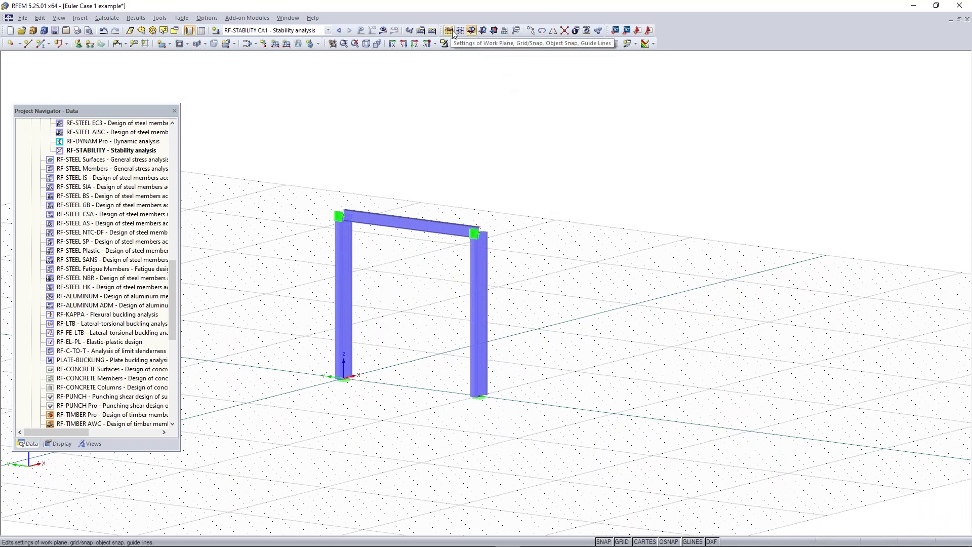
scroll(87, 224, up, 4)
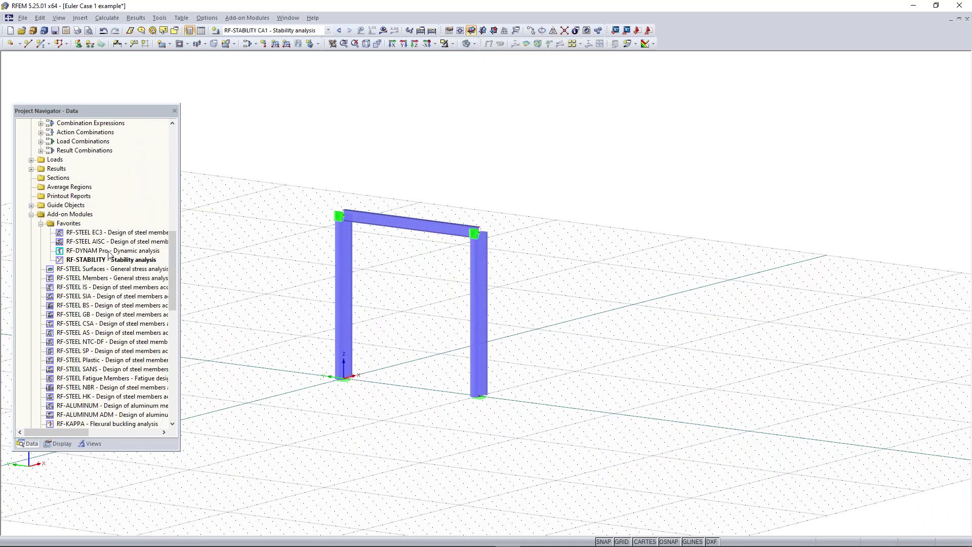
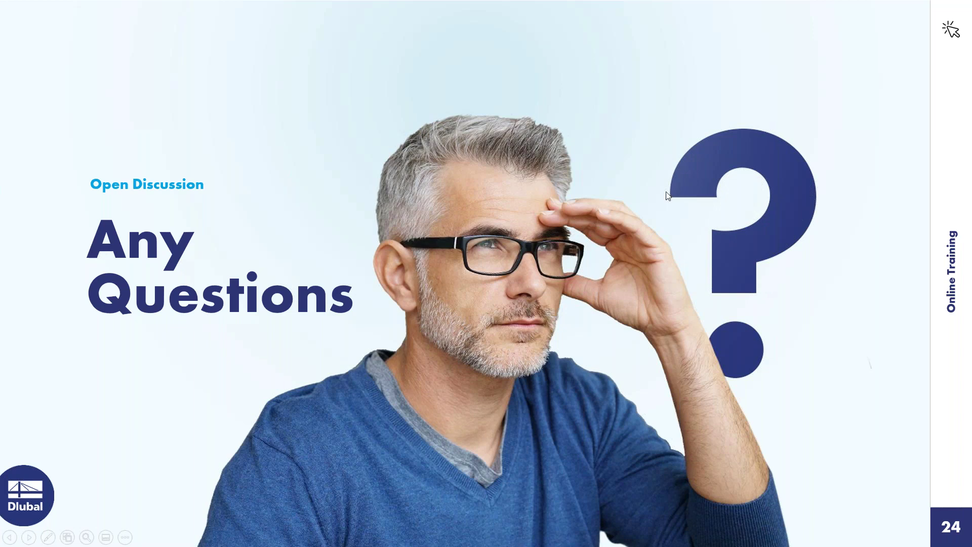
Step: Return the slideshow to the Concrete Model slide and switch back to the RFEM window
click(752, 284)
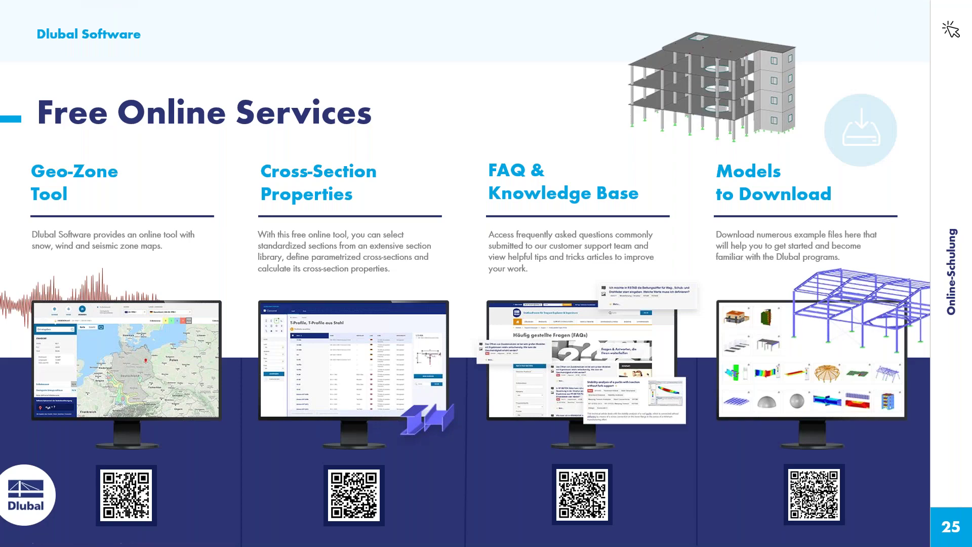
key(Left)
key(Left)
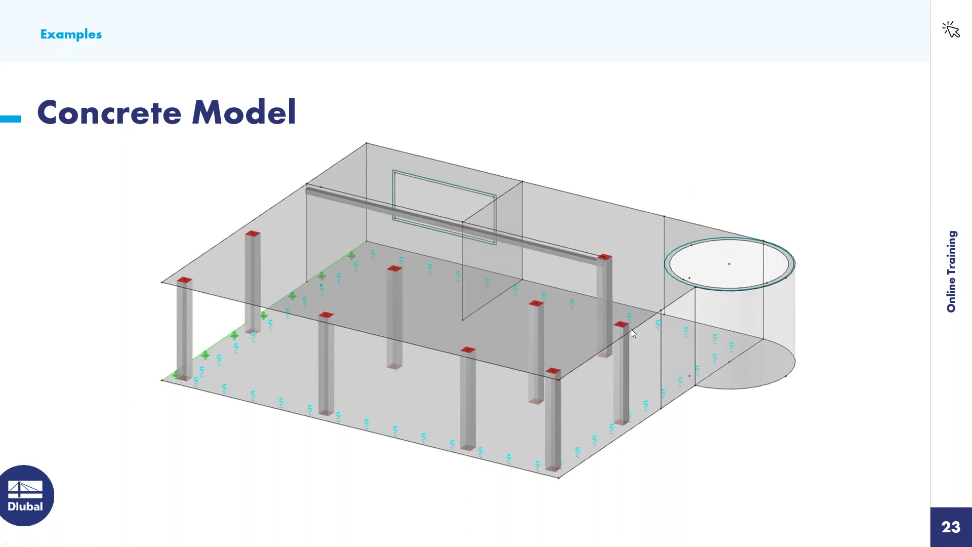
mouse_move(485, 527)
key(super)
click(509, 538)
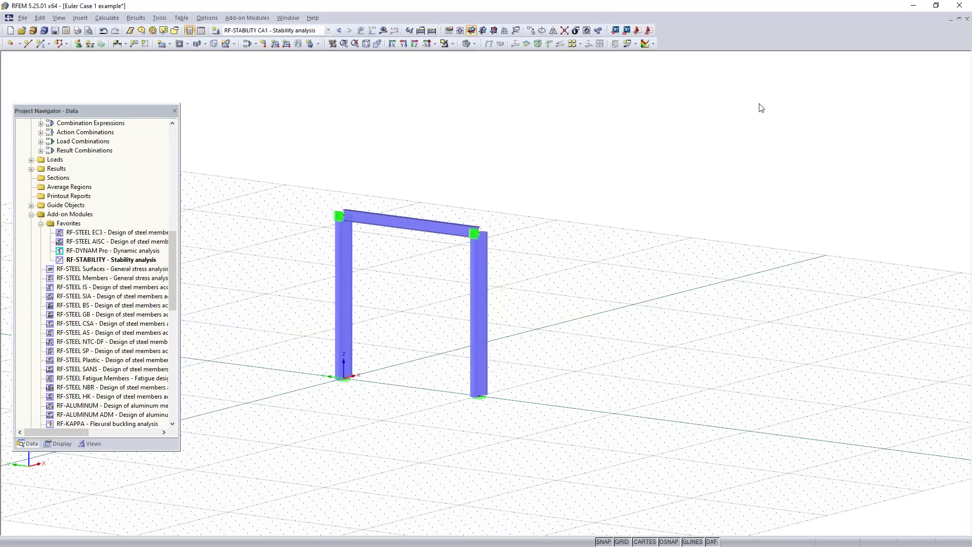
Step: Create a new 3D model named "Concrete Model - Example" using the ASCE 7-16 standard
middle_drag(536, 281, 596, 283)
scroll(625, 276, down, 2)
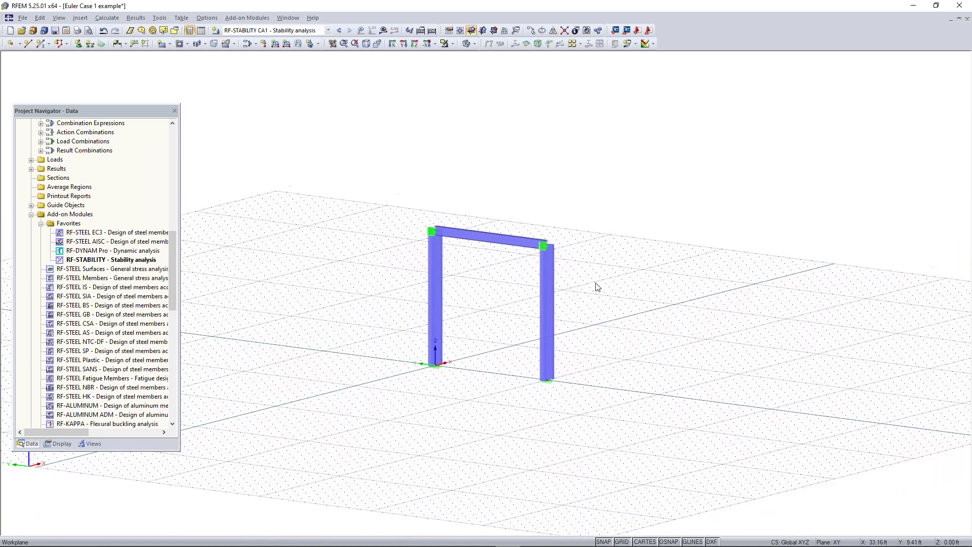
click(9, 31)
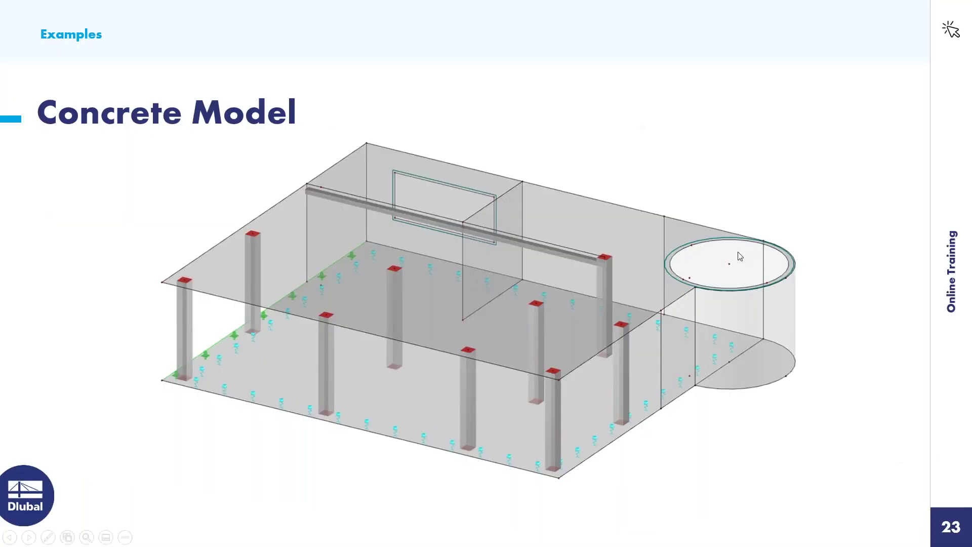
key(super)
click(510, 537)
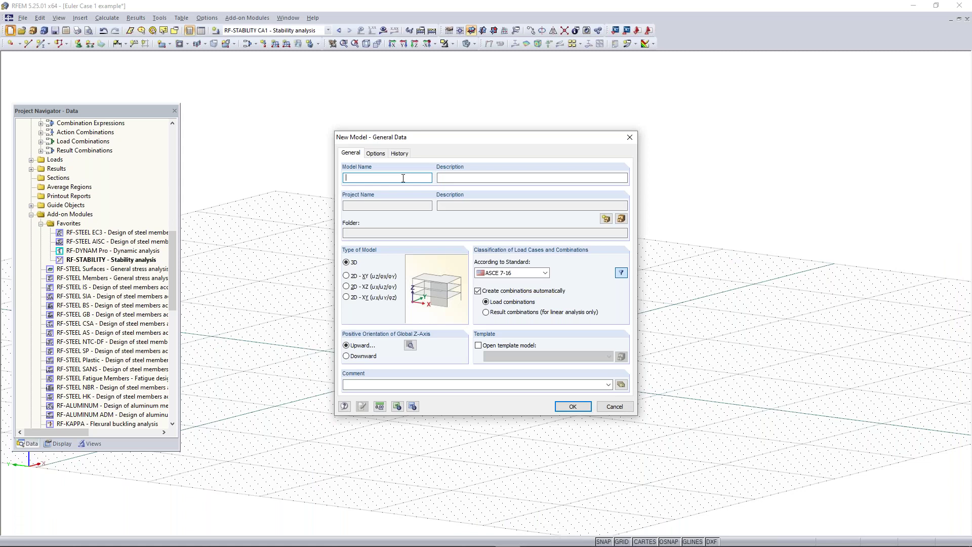
text(Concrete model)
text(- Example)
click(572, 407)
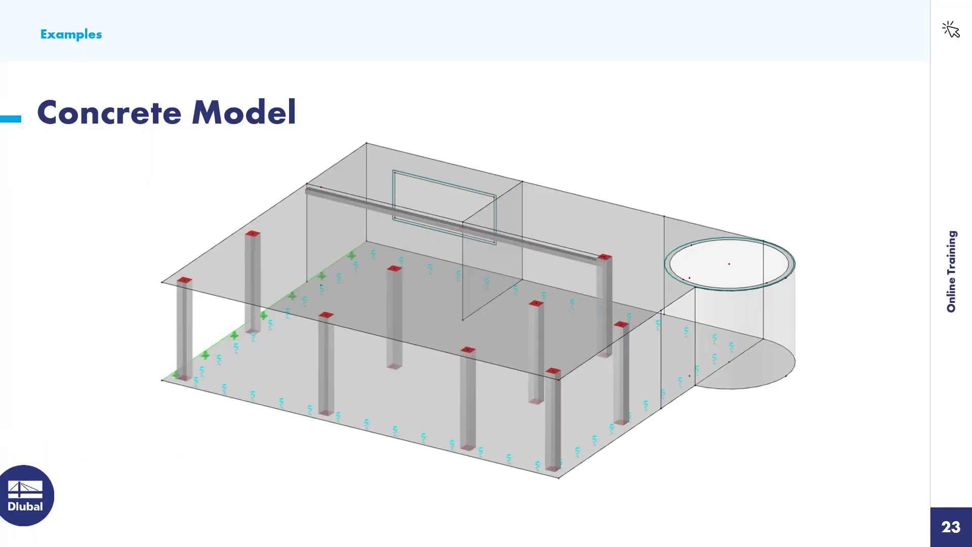
Step: Check the Concrete Model reference slide and switch back to the RFEM window
key(super)
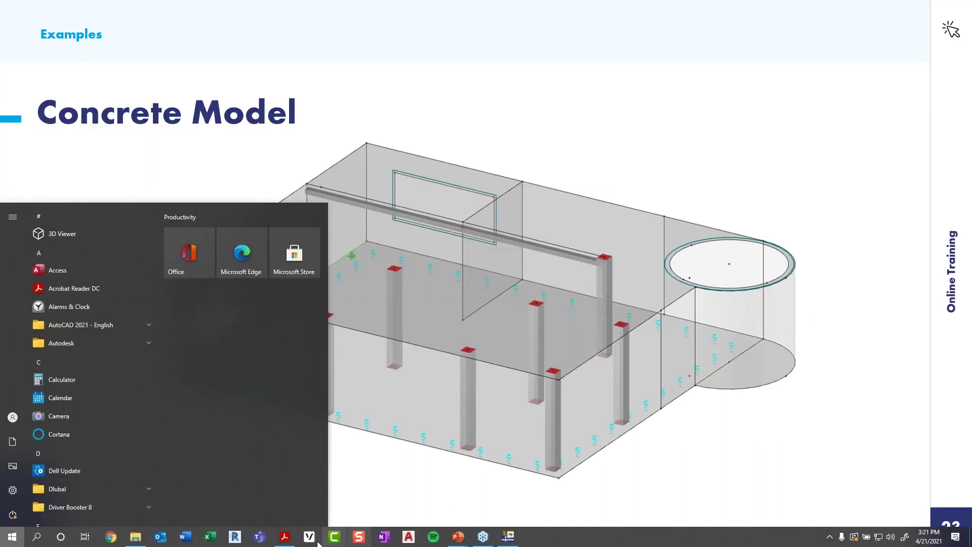
click(510, 539)
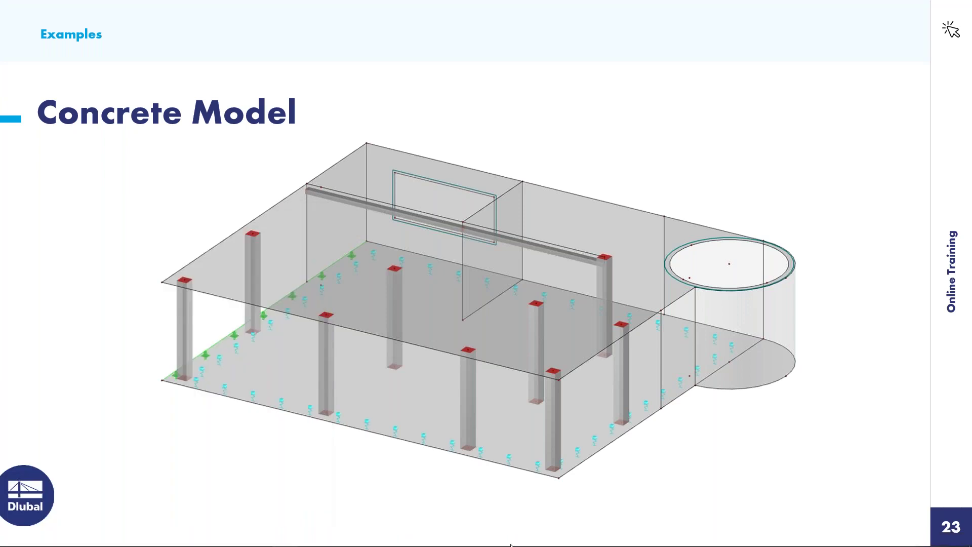
key(super)
click(511, 538)
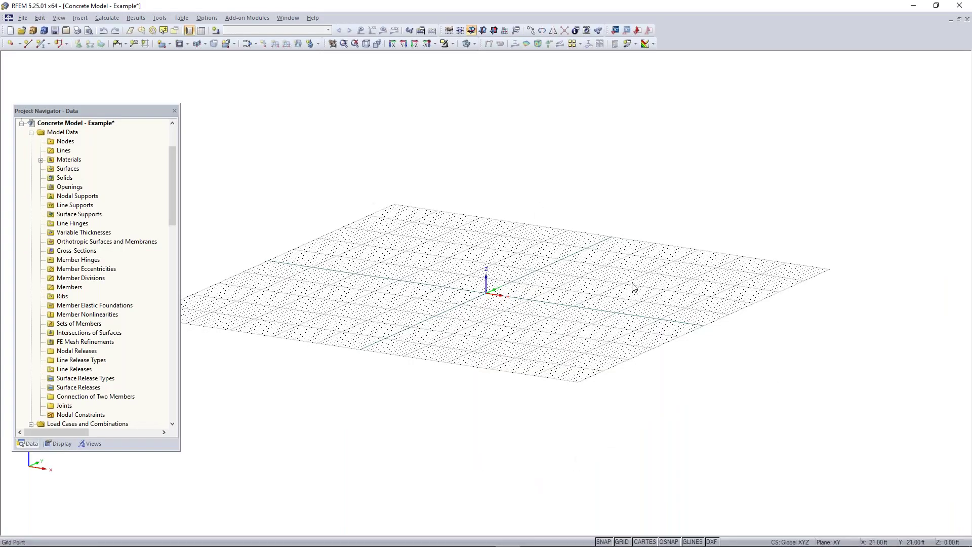
Step: Define a new rectangular surface with constant thickness in Concrete f'c = 4000 psi, ACI 318-14
middle_drag(478, 309, 459, 329)
ctrl+middle_drag(459, 329, 498, 391)
middle_drag(540, 293, 503, 373)
middle_drag(541, 309, 507, 324)
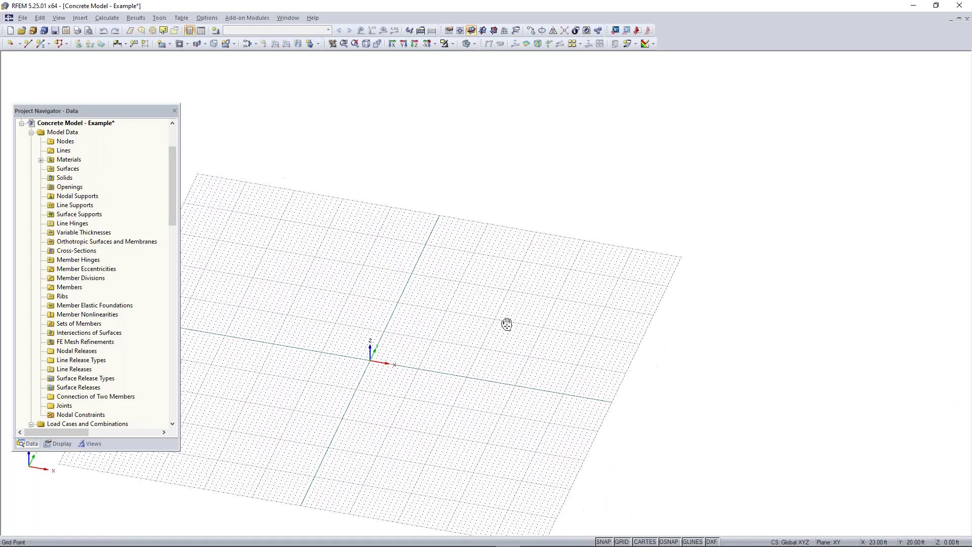
click(162, 45)
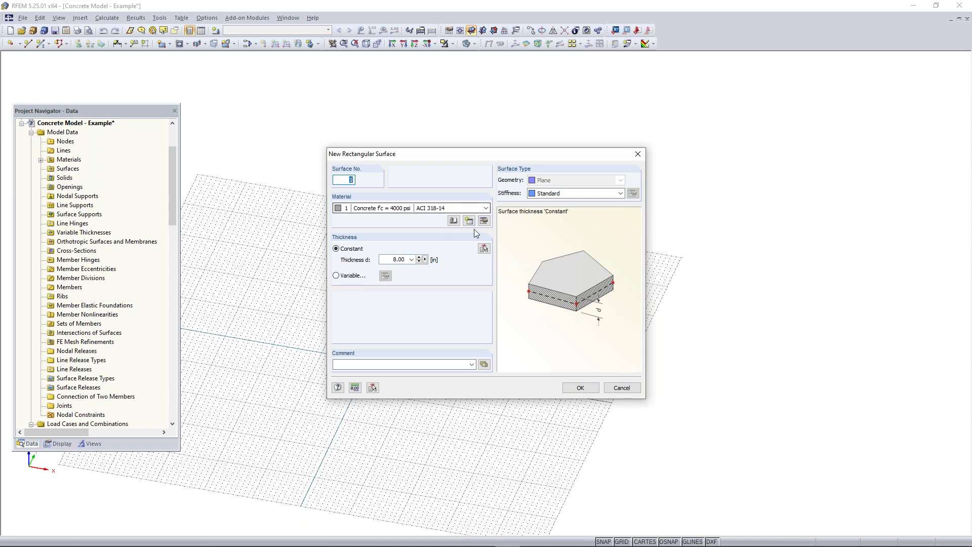
double_click(390, 259)
click(580, 387)
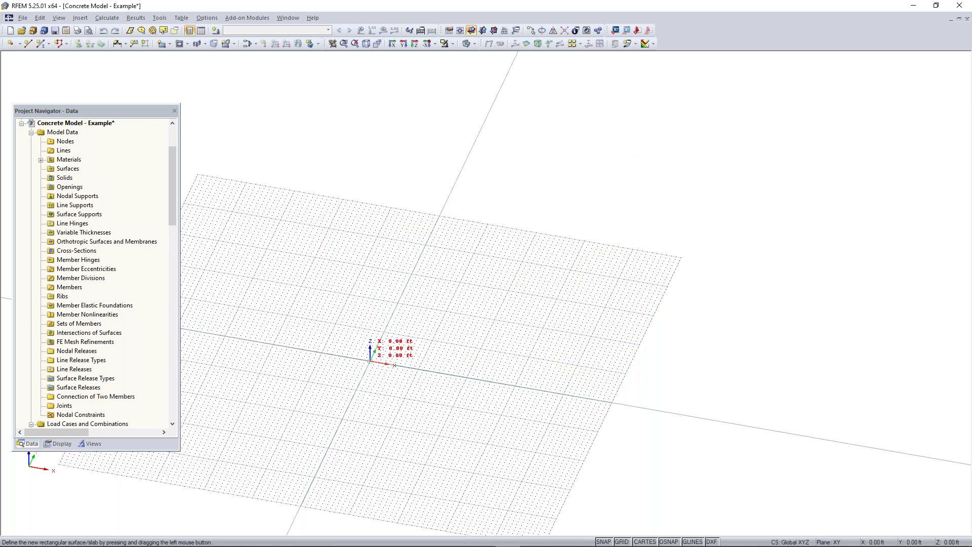
Step: Draw the rectangular slab on the XY plane from the origin to X 46 ft, Y 40 ft
click(370, 360)
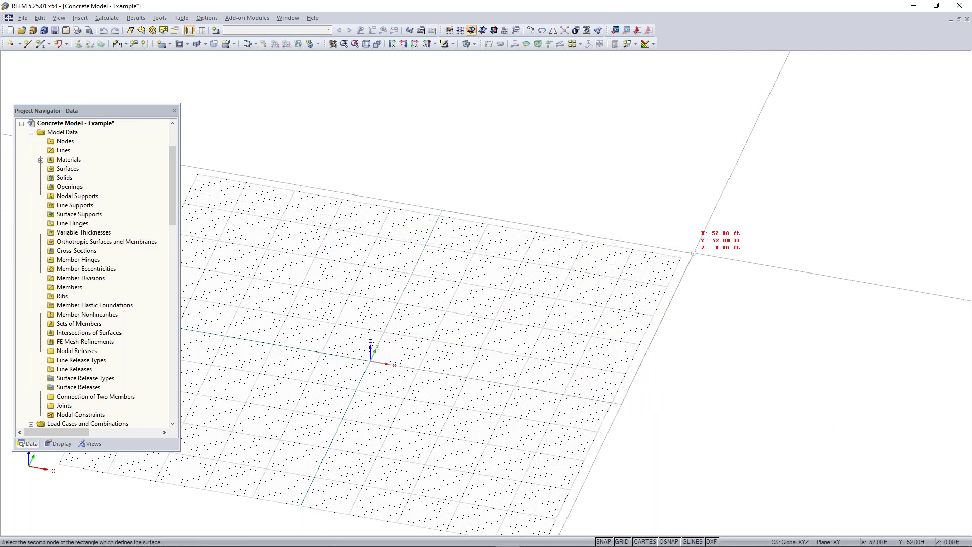
middle_drag(693, 253, 632, 276)
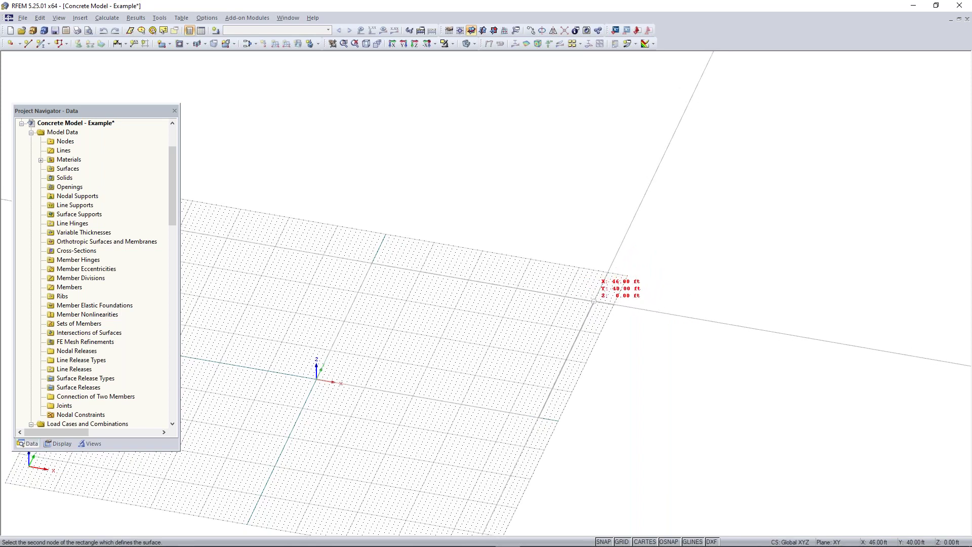
click(594, 301)
key(Escape)
click(385, 287)
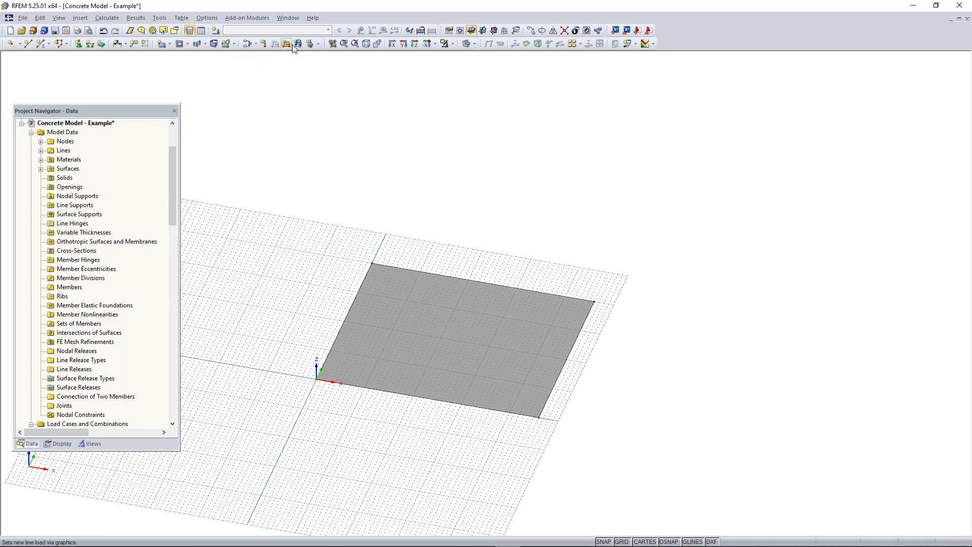
Step: Show the slab in plan, viewed in the reverse Z-direction
click(355, 44)
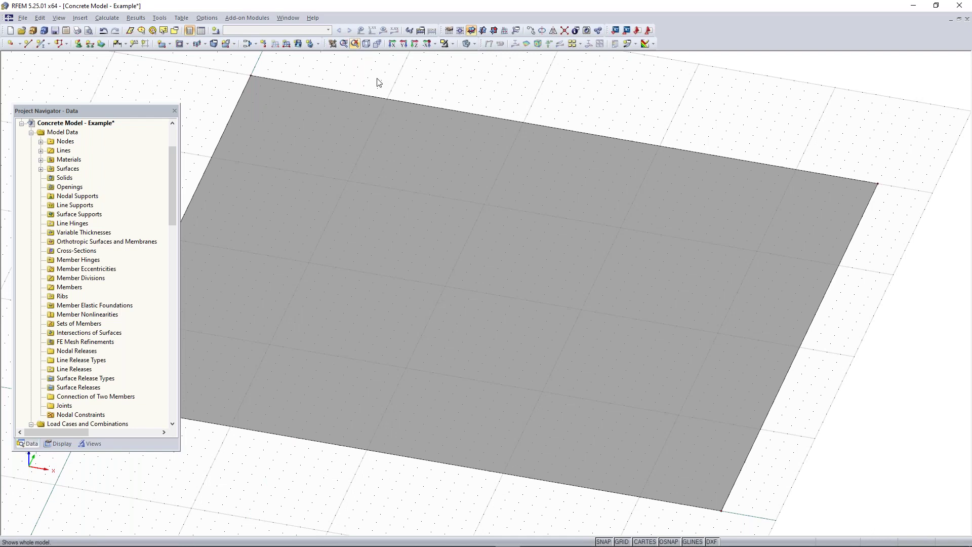
scroll(439, 133, down, 2)
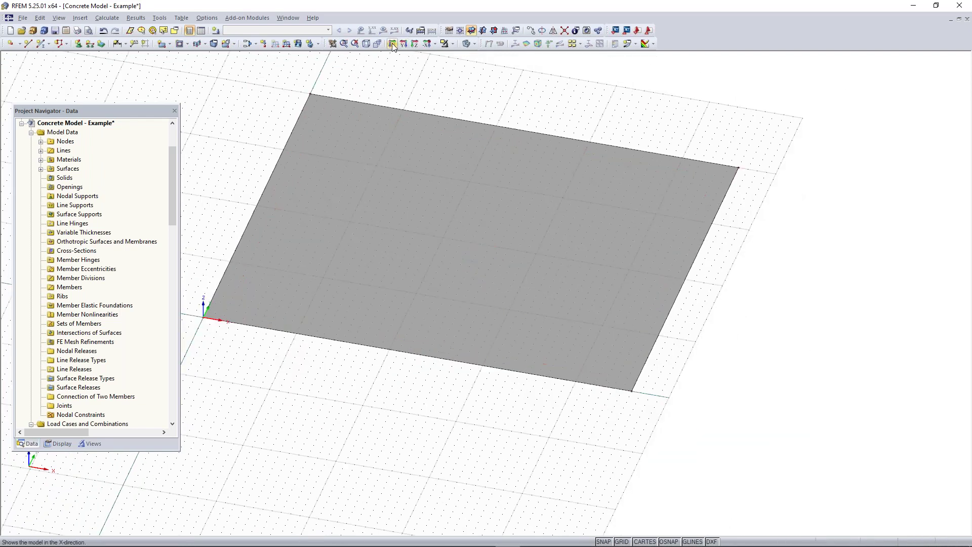
click(435, 45)
click(462, 86)
click(453, 45)
click(436, 45)
click(435, 46)
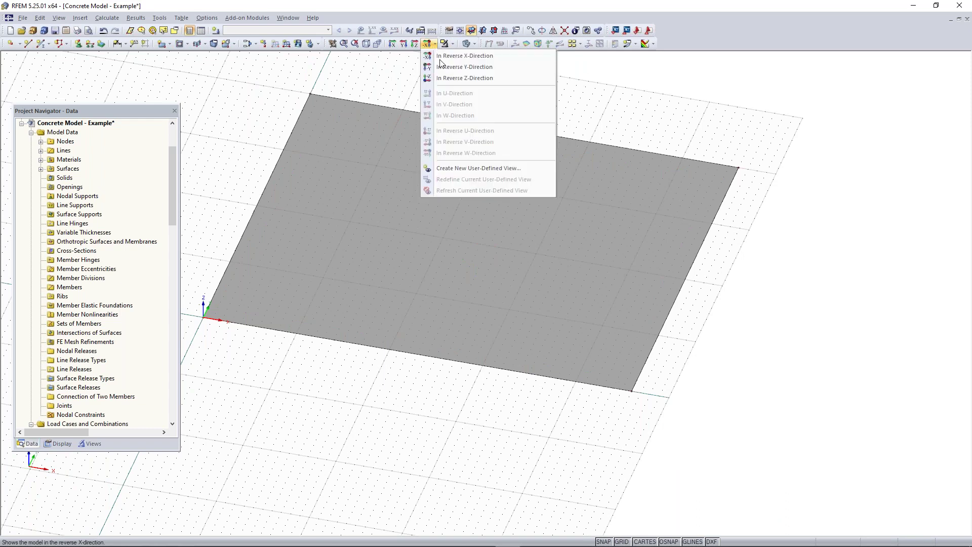
click(450, 77)
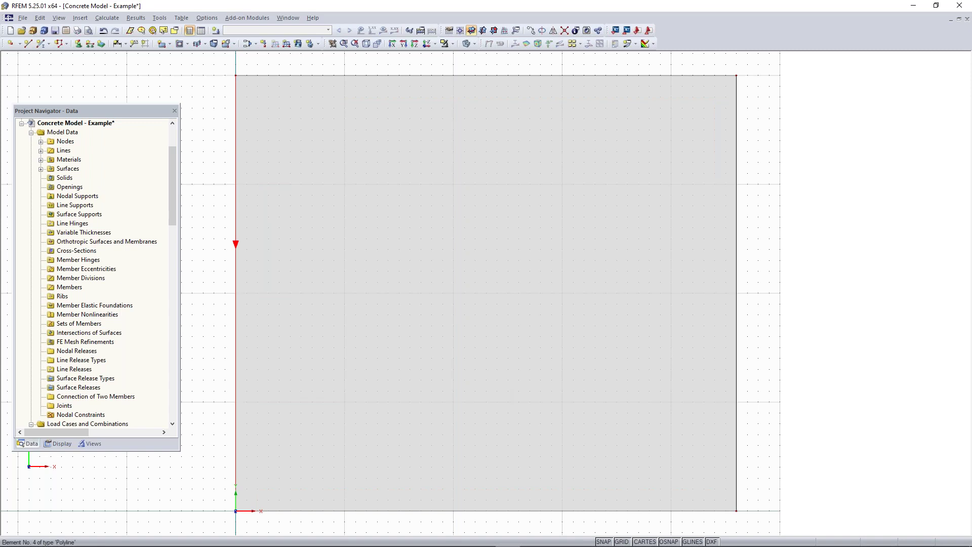
Step: Copy the slab's corner node at the origin once, displaced 2 ft in X and 2 ft in Y
middle_drag(409, 280, 512, 140)
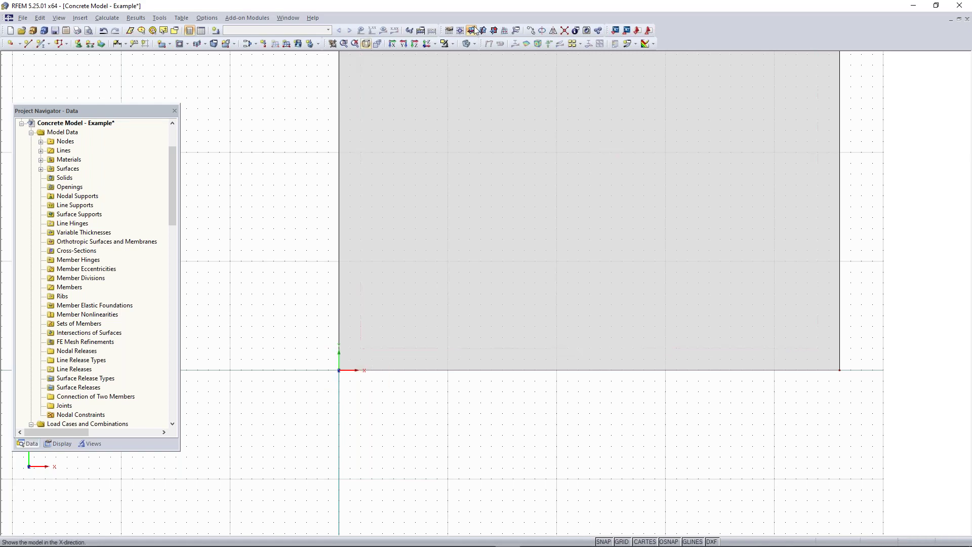
click(535, 32)
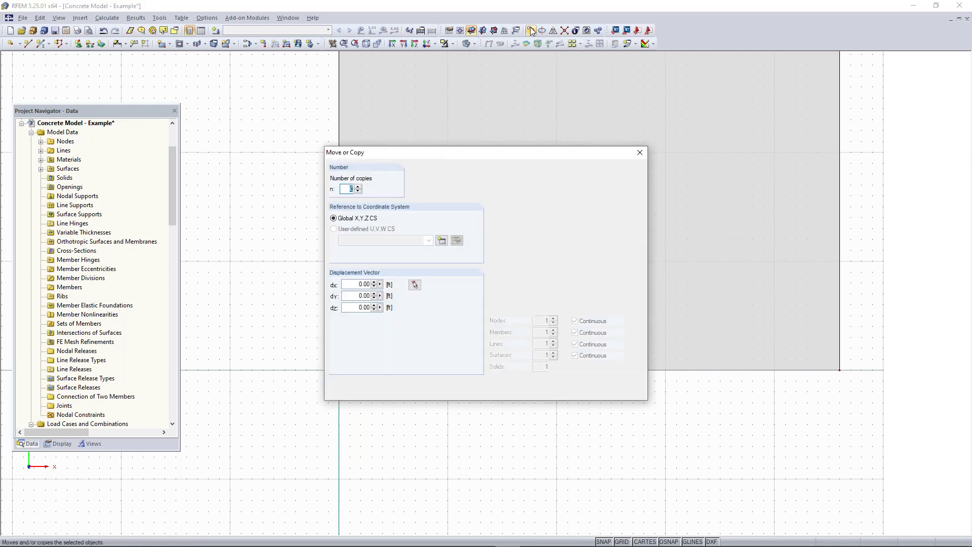
click(358, 186)
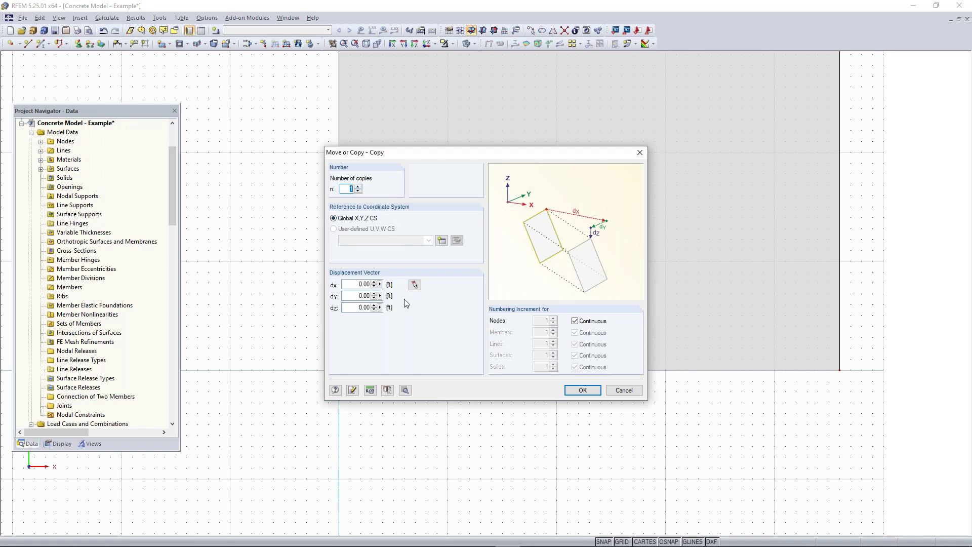
click(350, 282)
text(2)
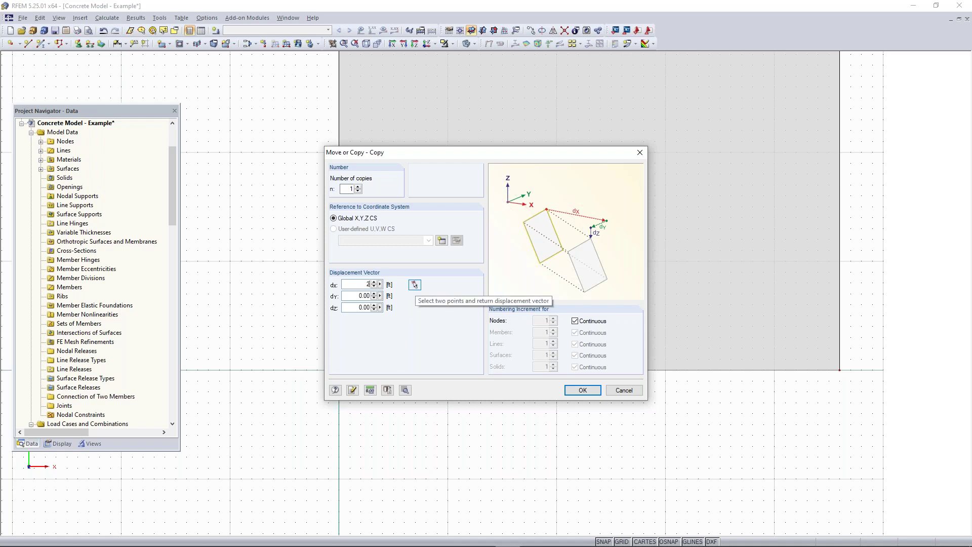
key(Tab)
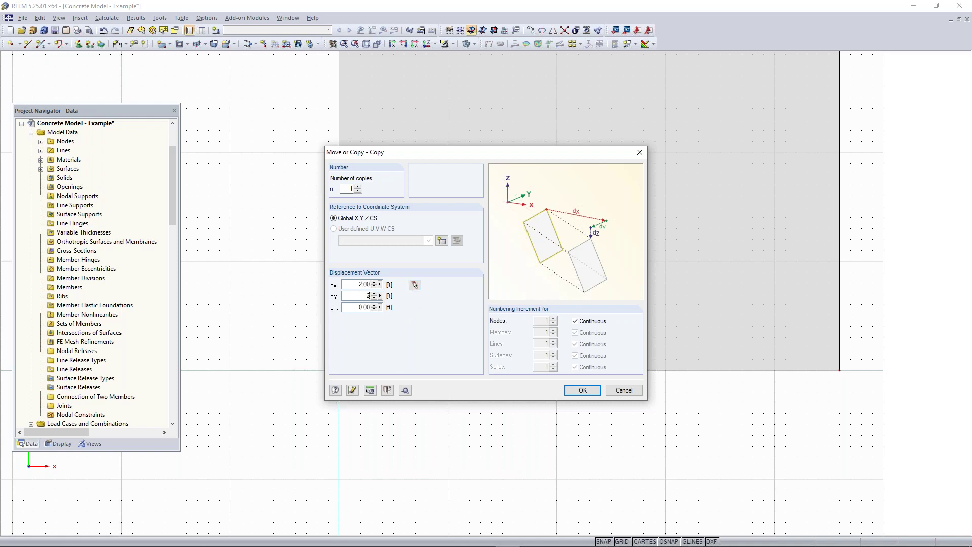
text(2)
click(582, 390)
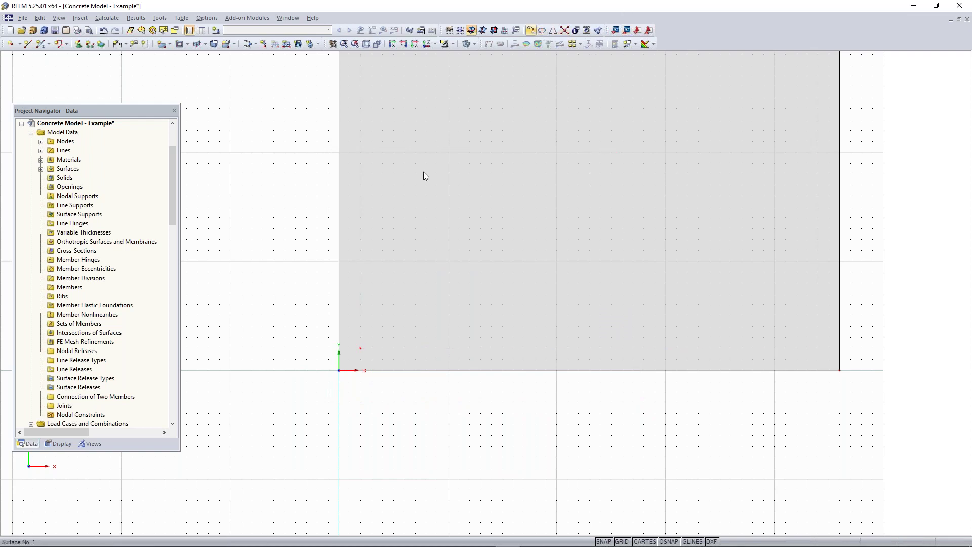
Step: Copy the inner corner node twice along X at 16 ft spacing, with a Y displacement of 0
click(531, 31)
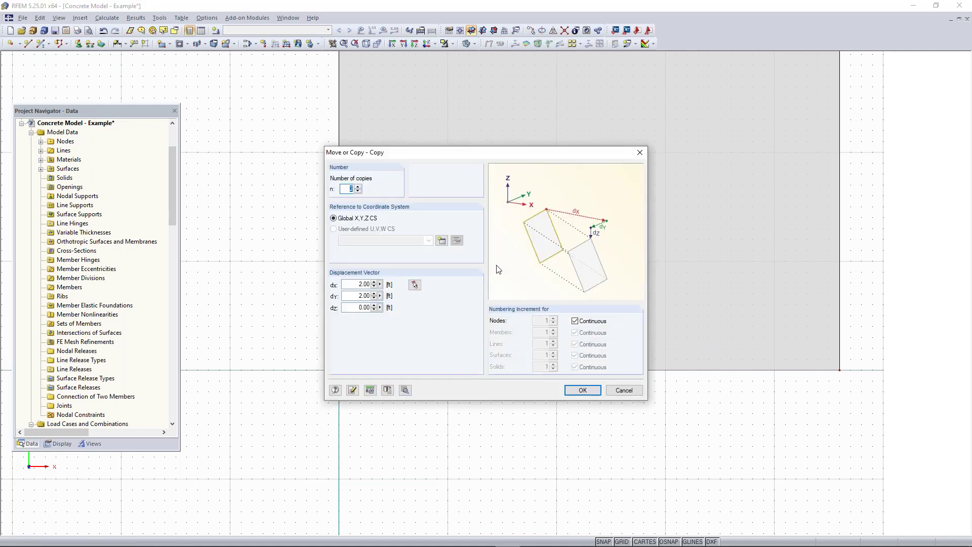
double_click(364, 296)
text(0)
click(583, 390)
middle_drag(681, 414, 586, 459)
scroll(638, 443, down, 3)
scroll(582, 456, up, 1)
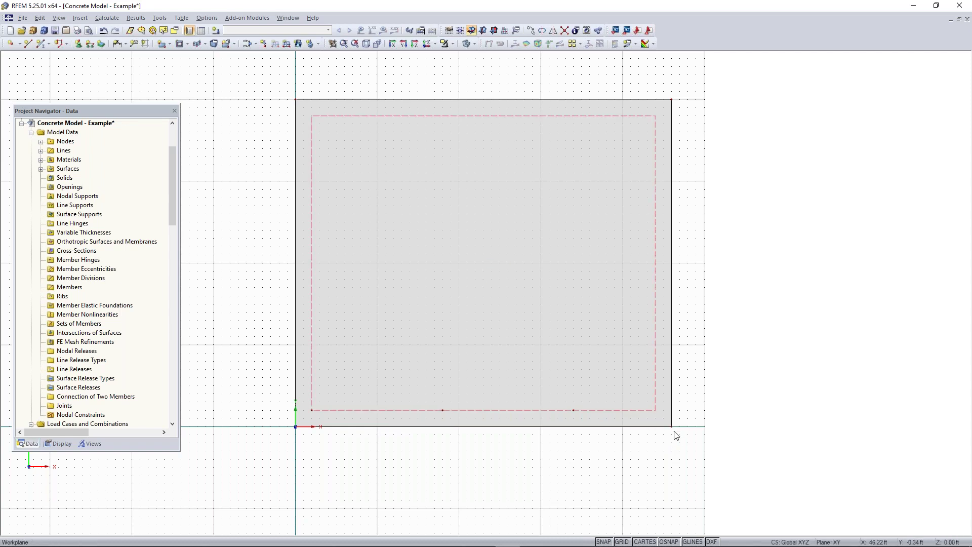
scroll(671, 427, up, 2)
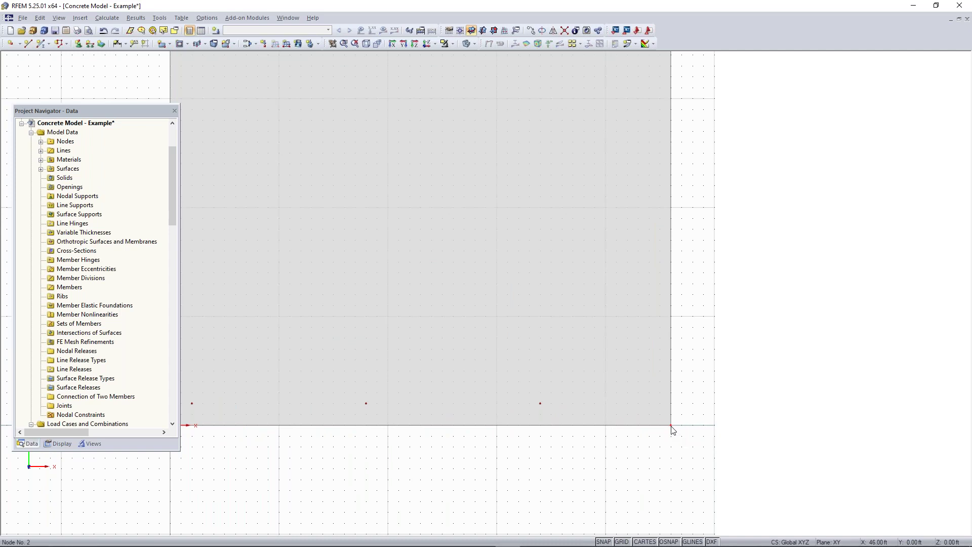
drag(671, 427, 649, 403)
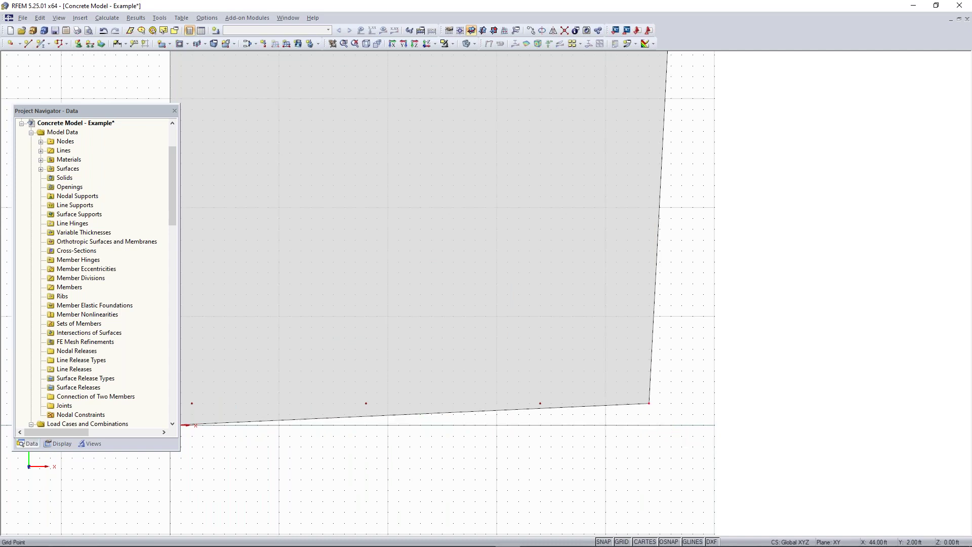
key(ctrl+z)
Step: Copy the slab corner node at X 46 ft, Y 0 inward to X 44 ft, Y 2 ft
scroll(671, 441, up, 2)
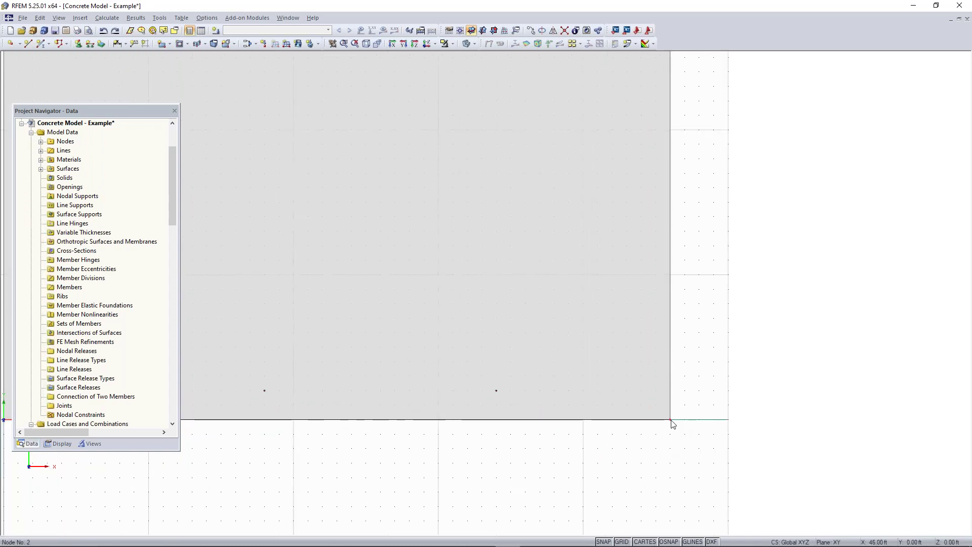
ctrl+drag(664, 416, 637, 394)
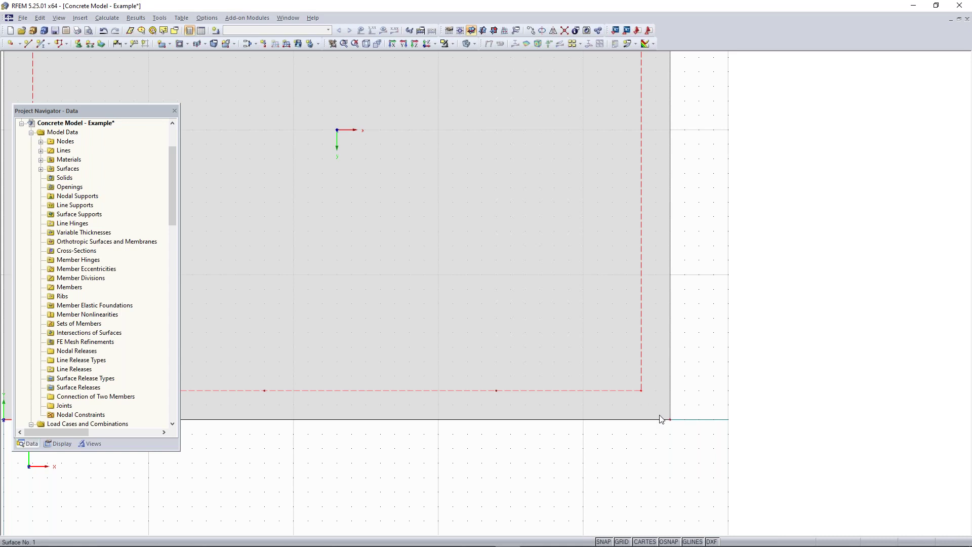
scroll(643, 444, down, 2)
scroll(543, 448, down, 1)
scroll(515, 449, up, 1)
scroll(545, 450, down, 1)
middle_drag(546, 450, 589, 470)
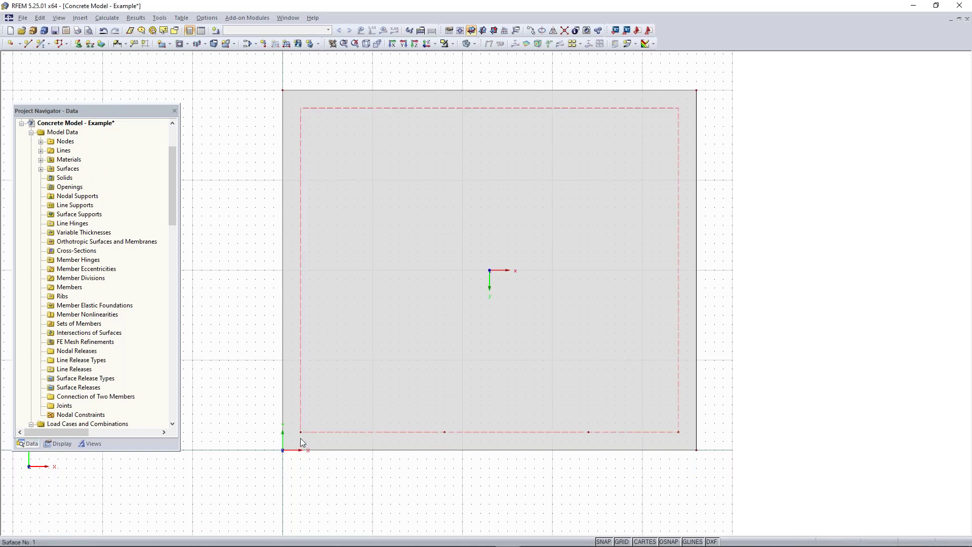
Step: Display the model in wireframe so the row of four inner nodes can be selected without the slab surface
middle_drag(489, 479, 512, 417)
scroll(445, 376, up, 3)
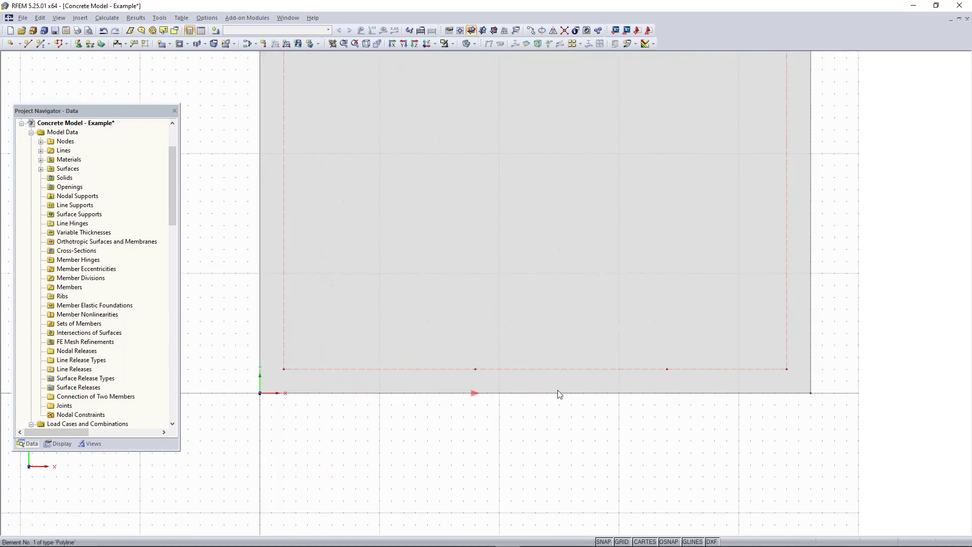
middle_drag(628, 381, 607, 372)
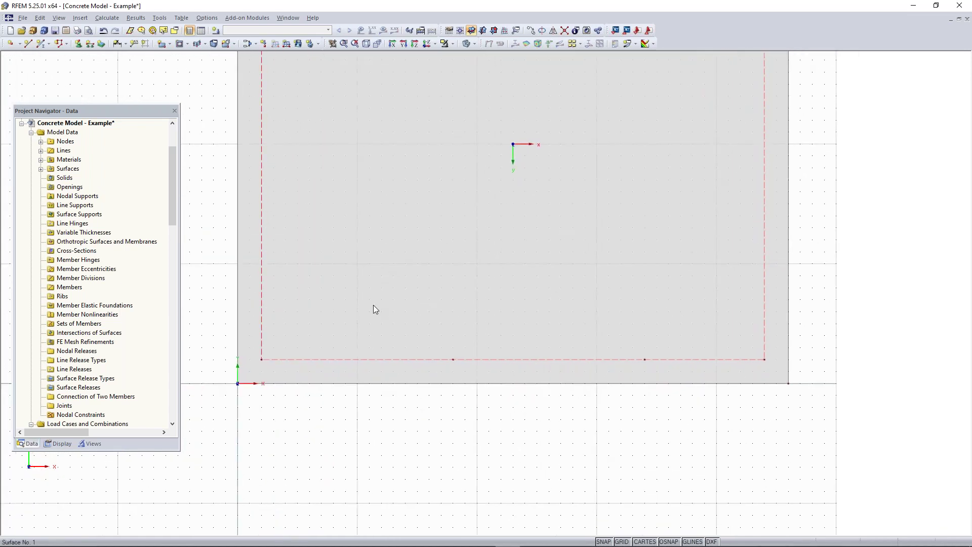
drag(254, 370, 778, 319)
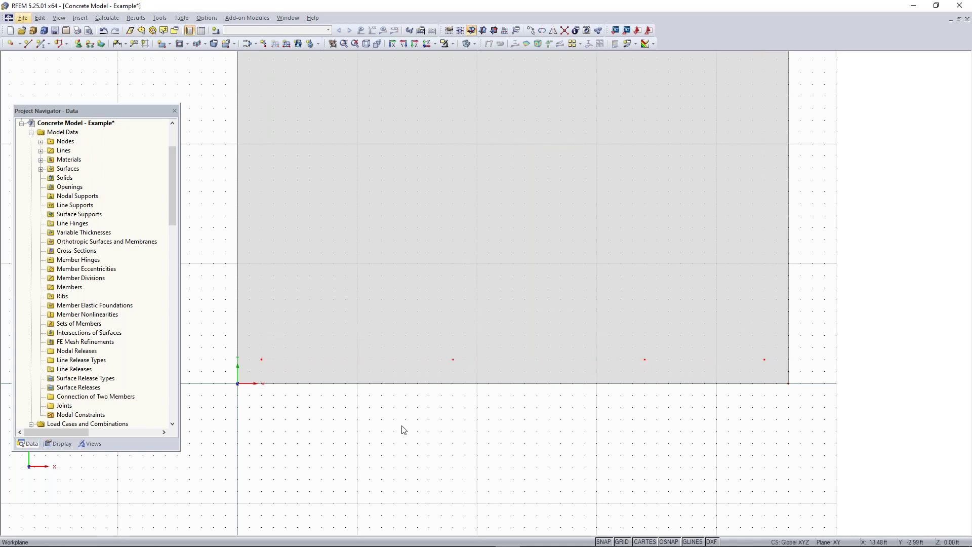
click(468, 45)
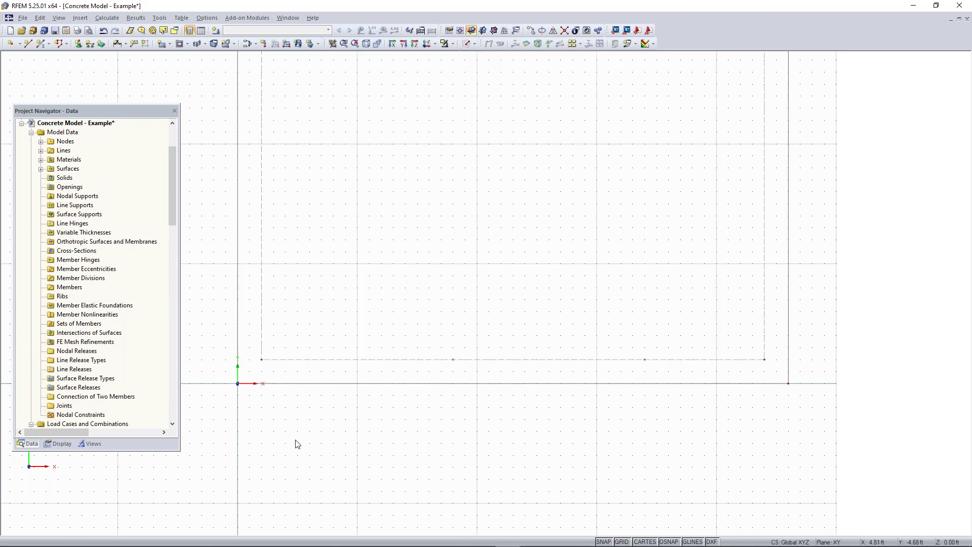
Step: Copy the row of four inner nodes twice along Y at 13 ft spacing, with an X displacement of 0
drag(252, 373, 782, 344)
click(533, 33)
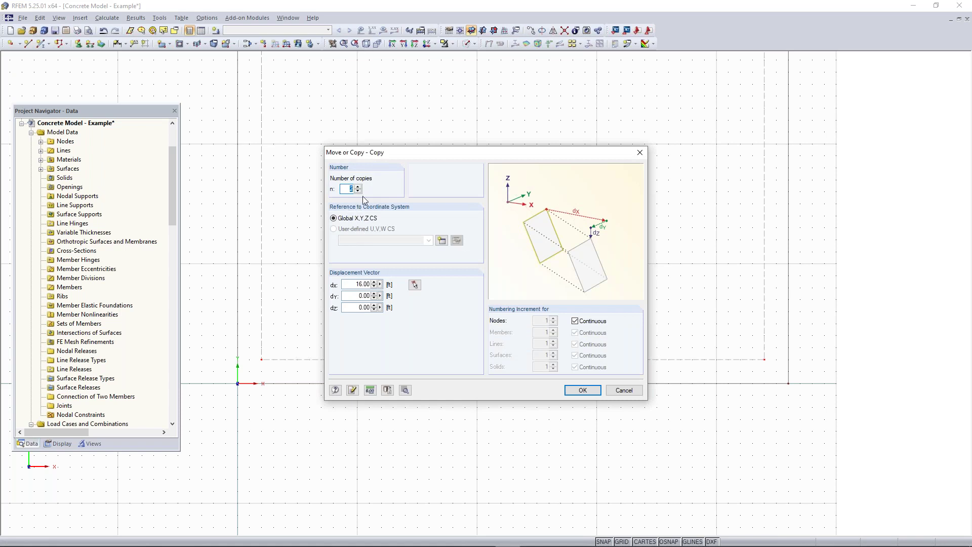
click(353, 284)
text(0)
key(Tab)
text(13)
click(582, 390)
scroll(620, 405, down, 3)
scroll(579, 412, up, 4)
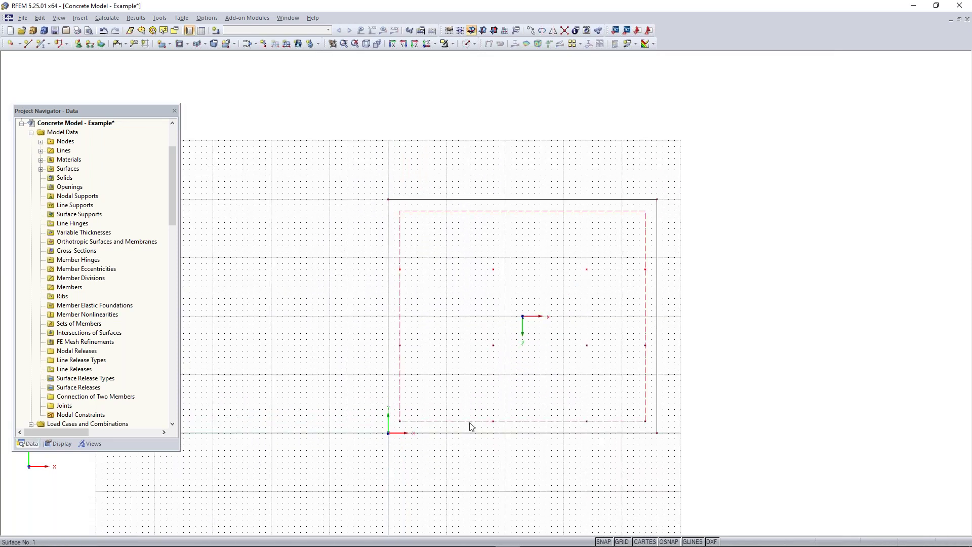
scroll(572, 428, up, 1)
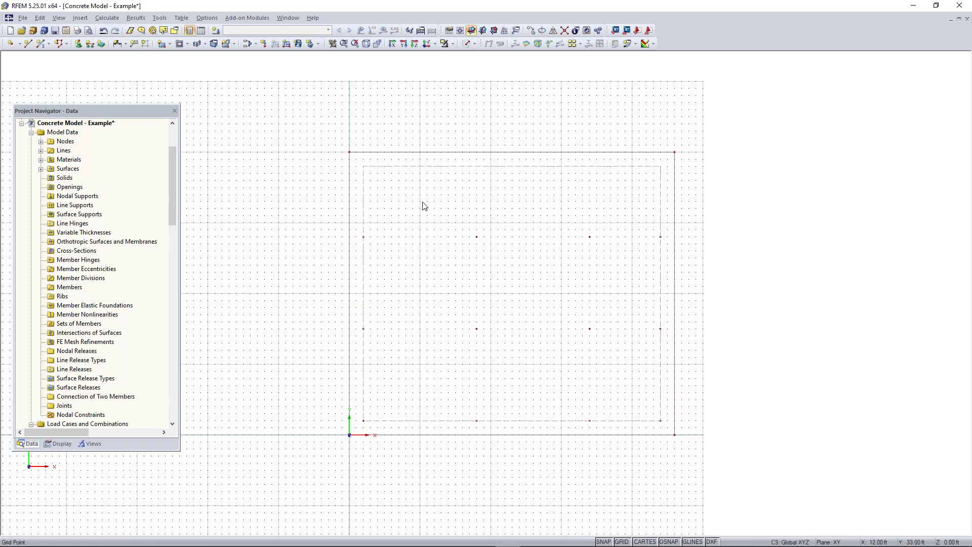
Step: Graphically divide the slab's X 0 edge in line with the farthest inner node row and its Y 40 ft edge in line with the second node column
scroll(358, 217, up, 1)
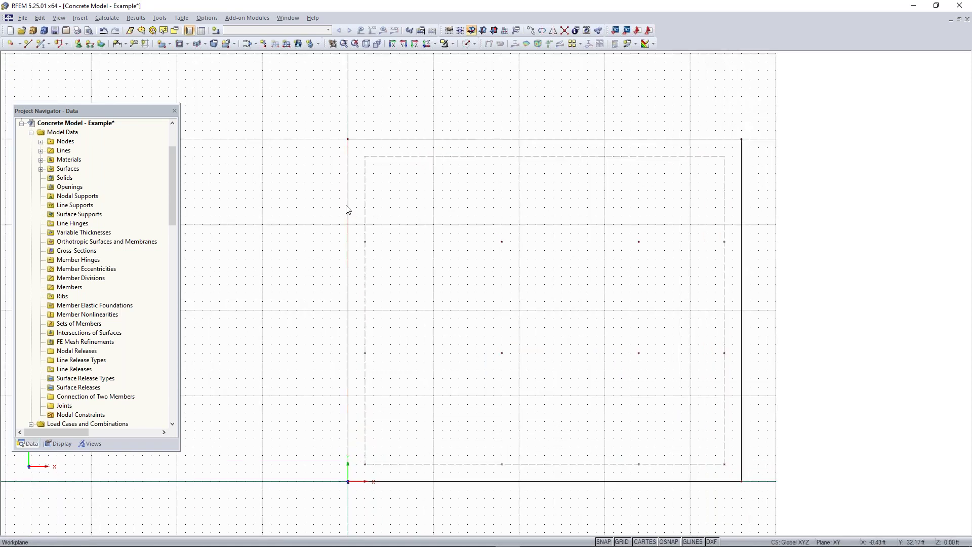
right_click(349, 204)
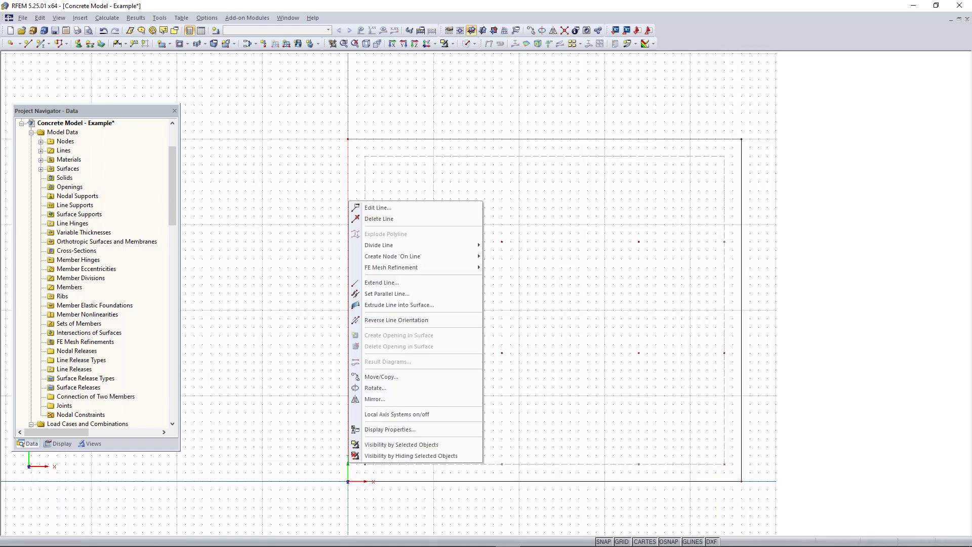
mouse_move(401, 245)
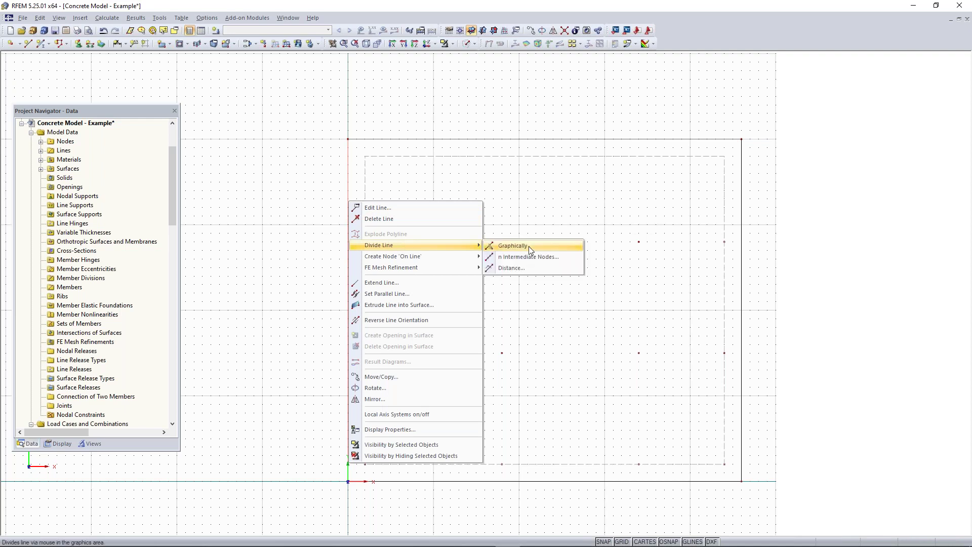
click(528, 246)
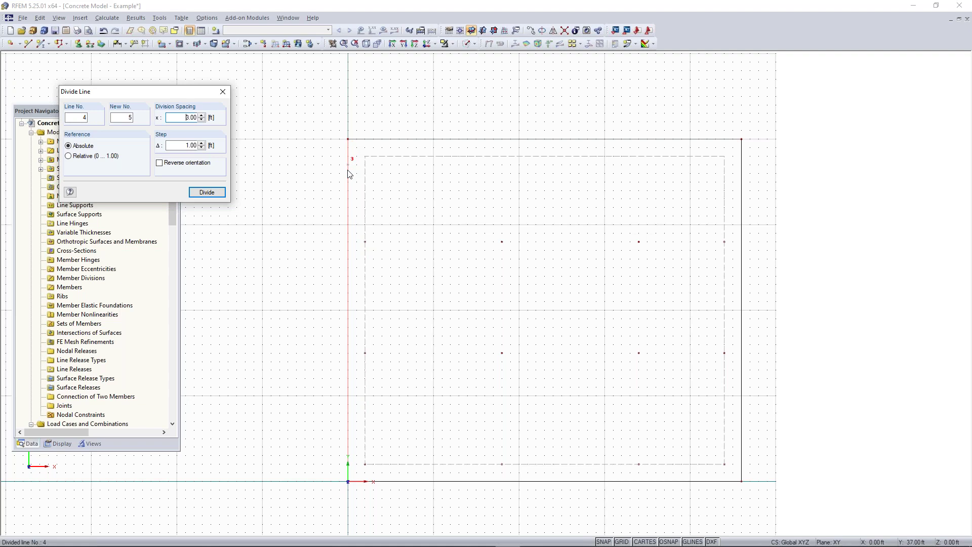
click(348, 245)
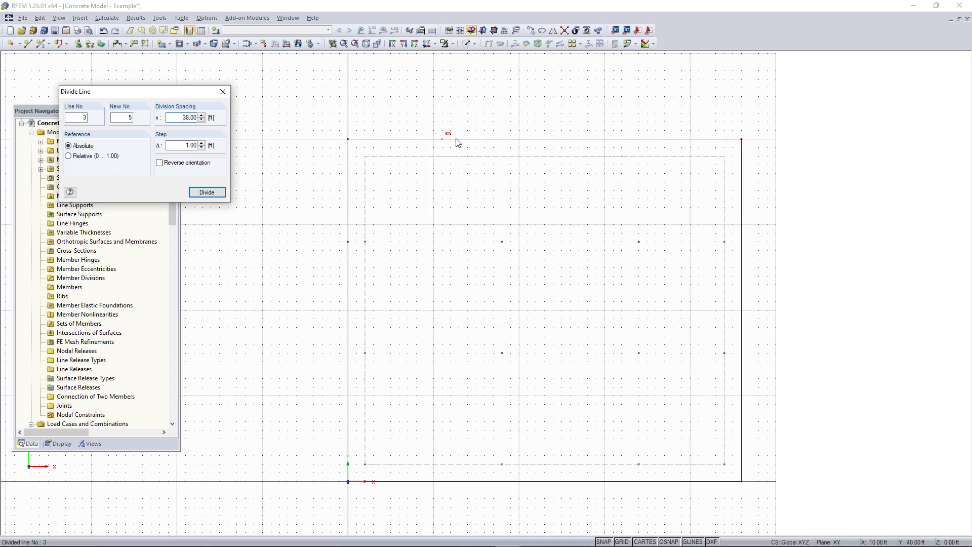
click(505, 143)
key(Escape)
scroll(379, 243, down, 2)
middle_drag(385, 319, 341, 286)
key(Escape)
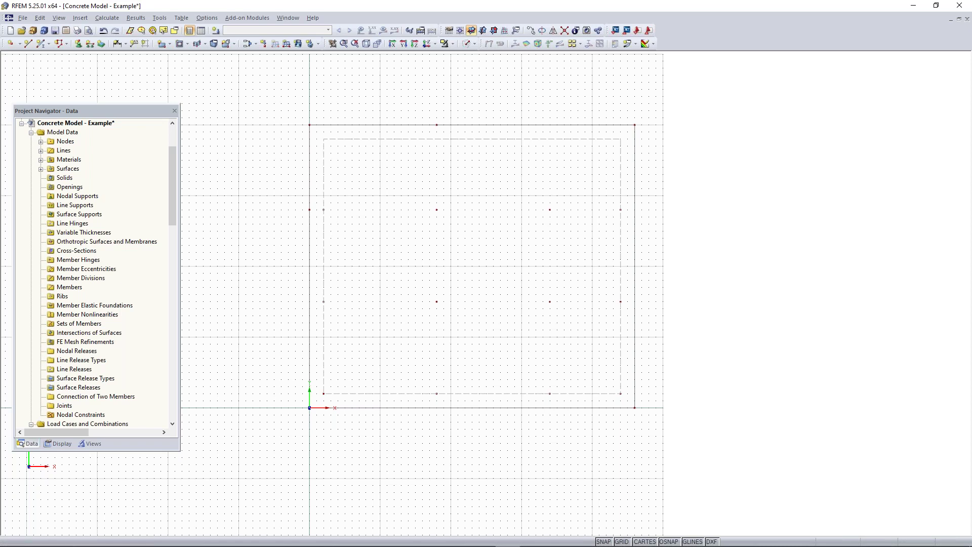
Step: Define a new semicircular surface of f'c 4000 psi concrete with standard stiffness and a constant thickness of 8 in
middle_drag(661, 163, 562, 191)
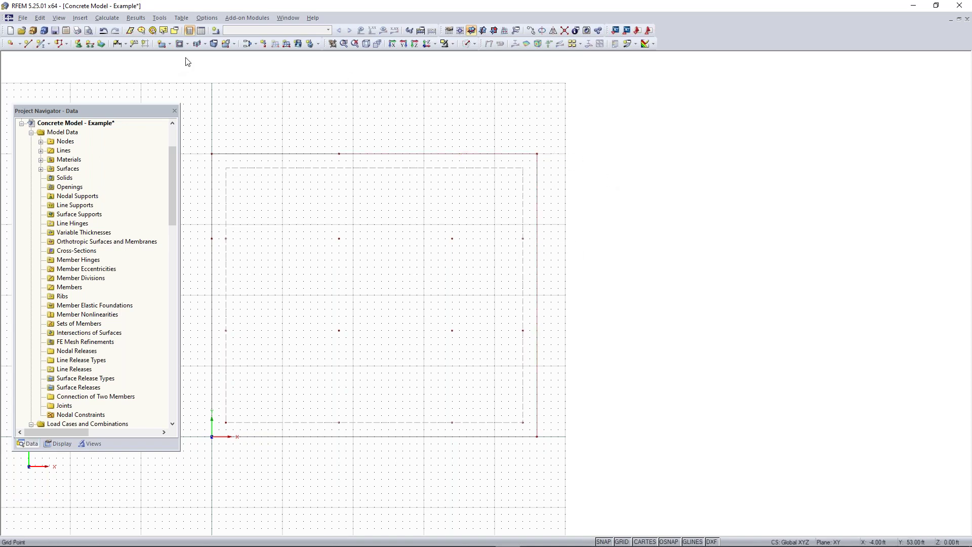
click(170, 44)
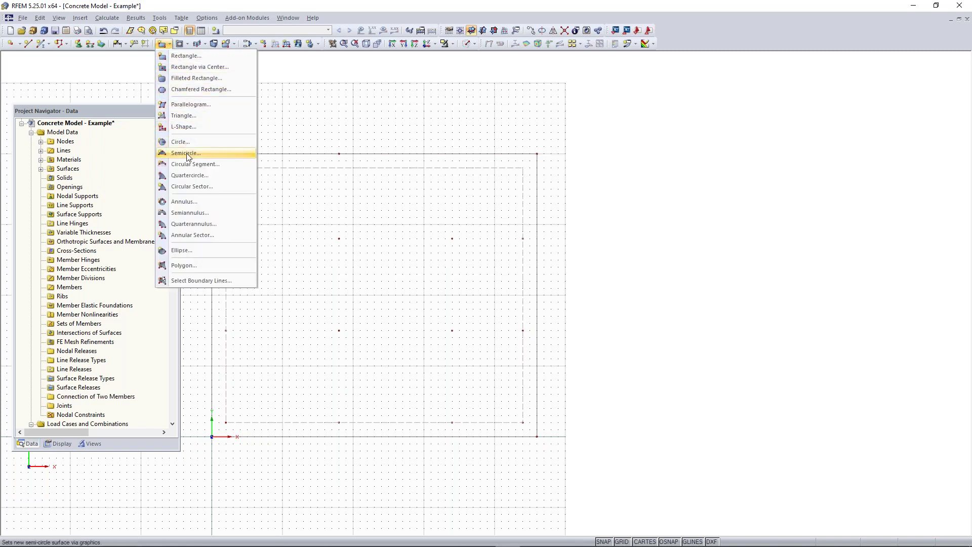
click(169, 46)
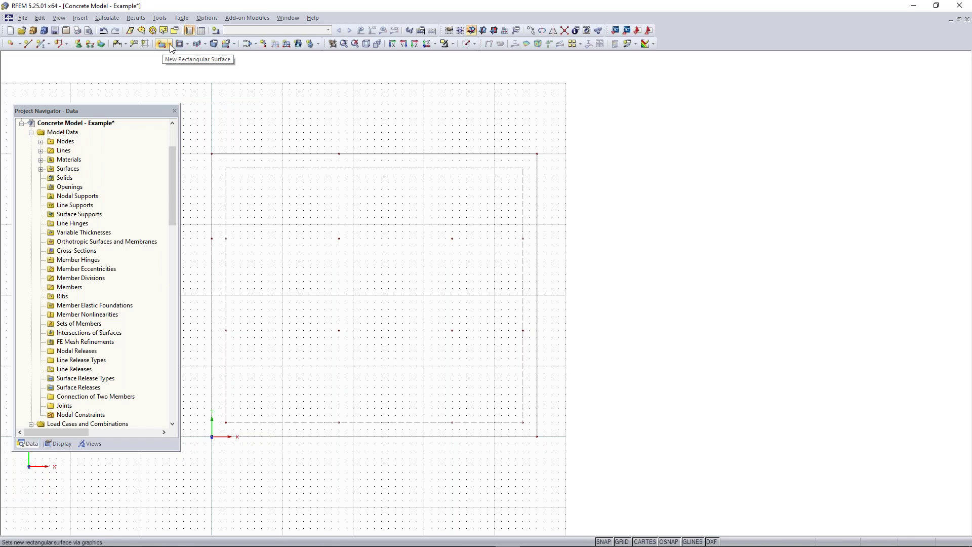
click(171, 46)
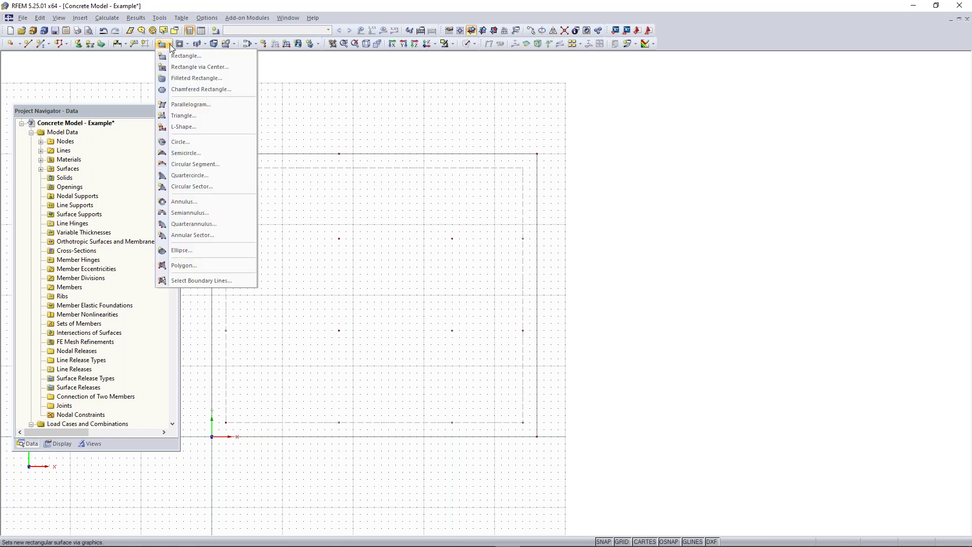
click(195, 153)
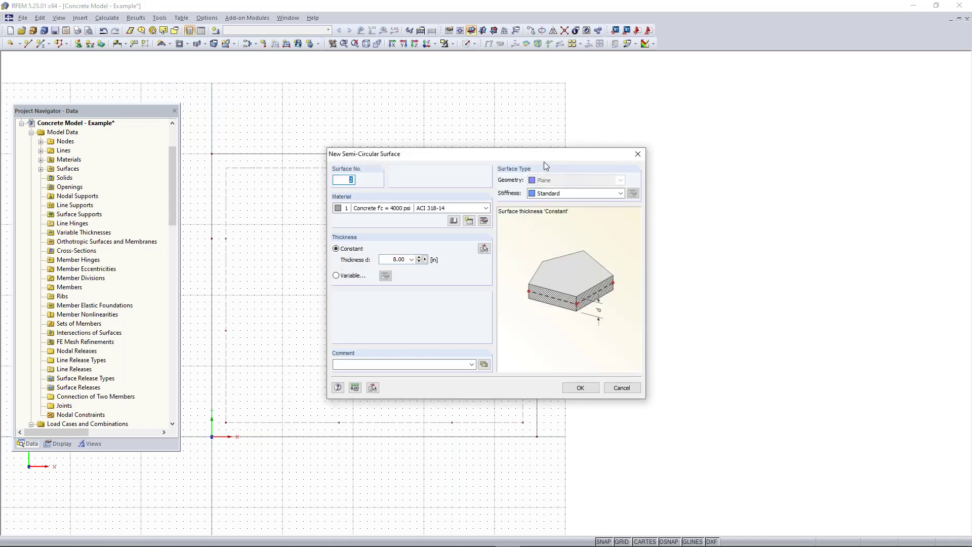
drag(535, 159, 246, 154)
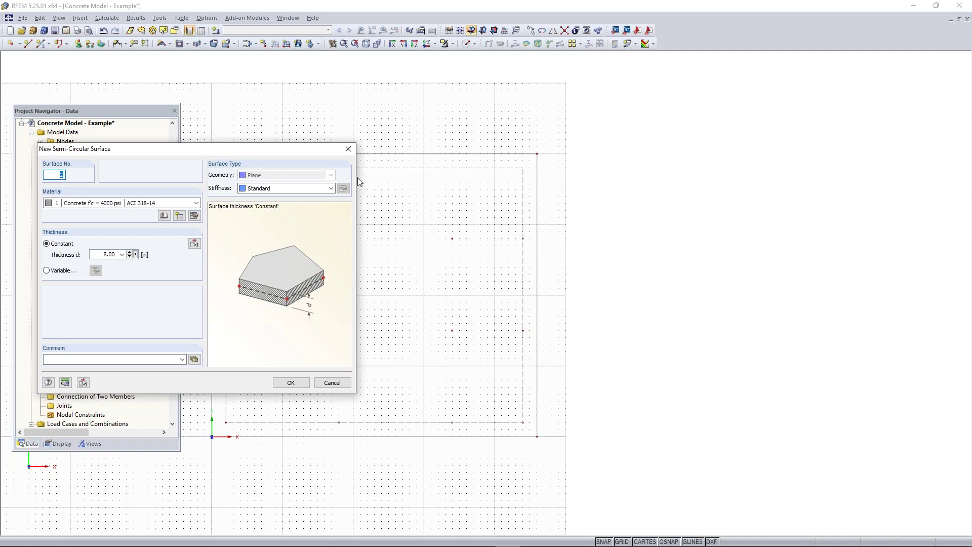
click(99, 254)
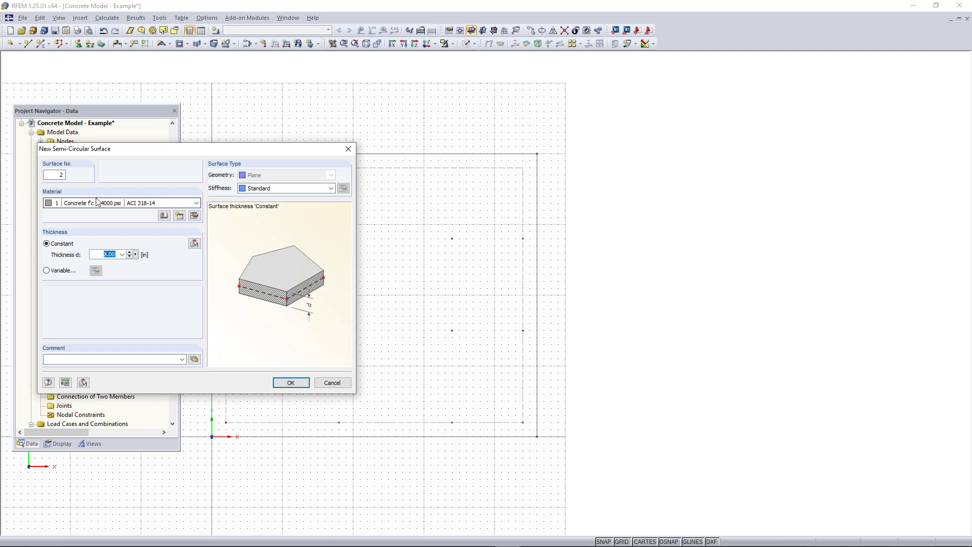
click(290, 382)
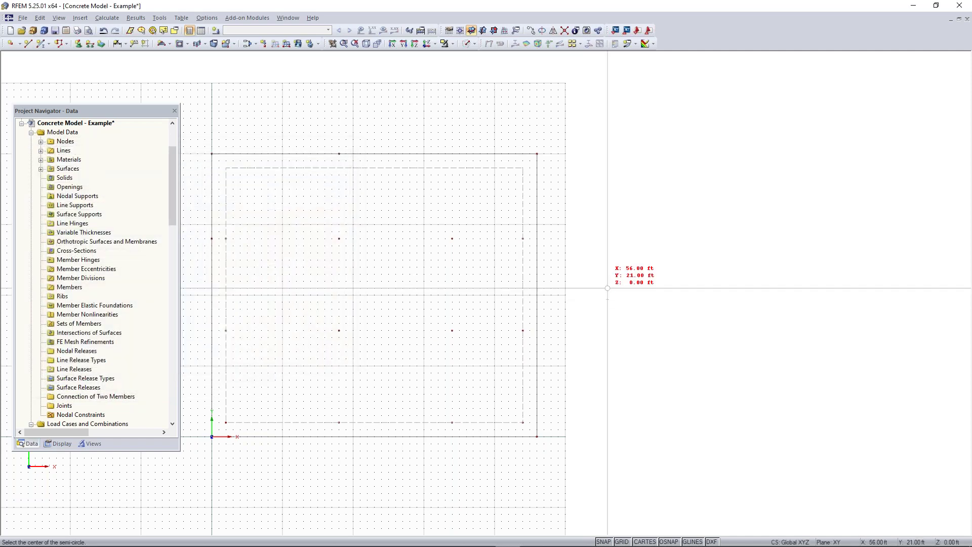
Step: Place the semicircle on the slab's outer edge, centred at X 46 ft, Y 33 ft and starting at the corner X 46 ft, Y 40 ft
scroll(552, 231, up, 1)
scroll(551, 231, up, 1)
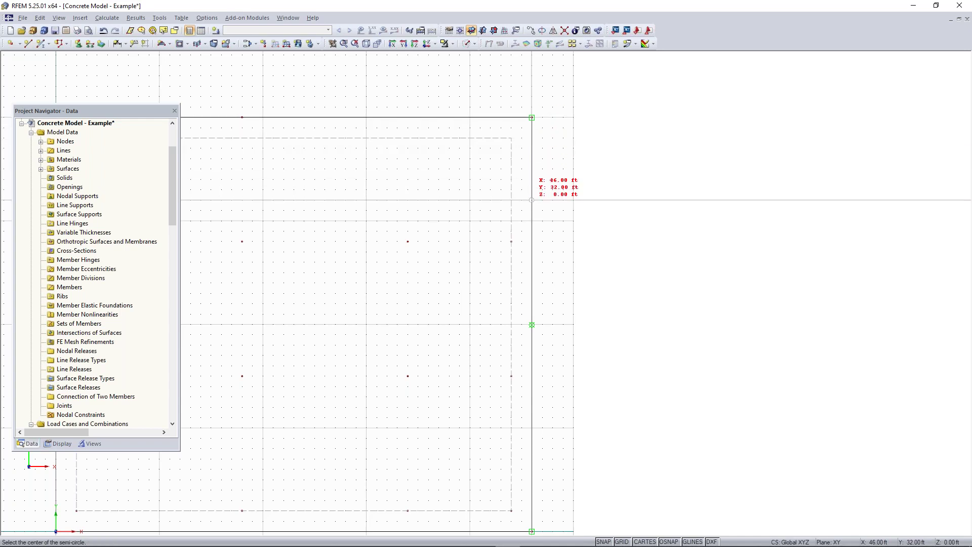
click(531, 190)
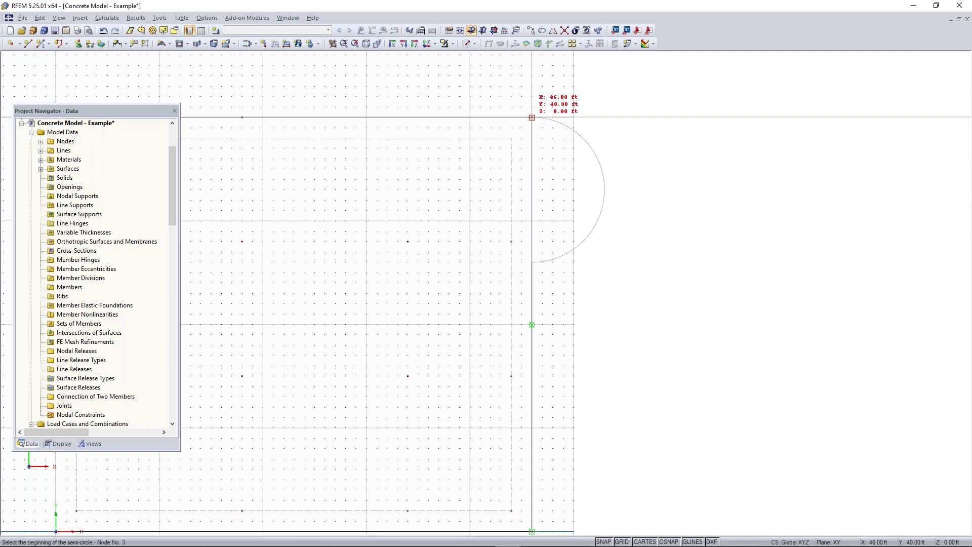
click(532, 118)
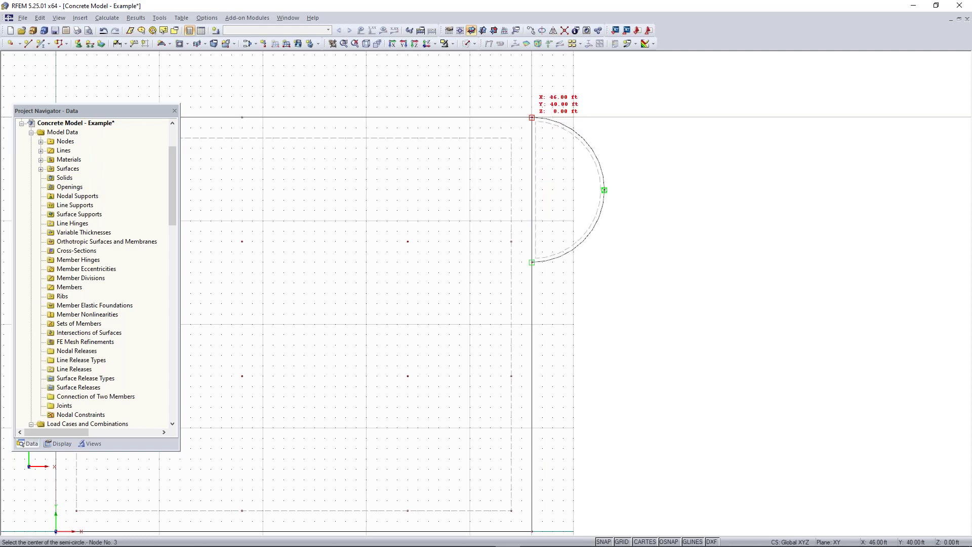
key(Escape)
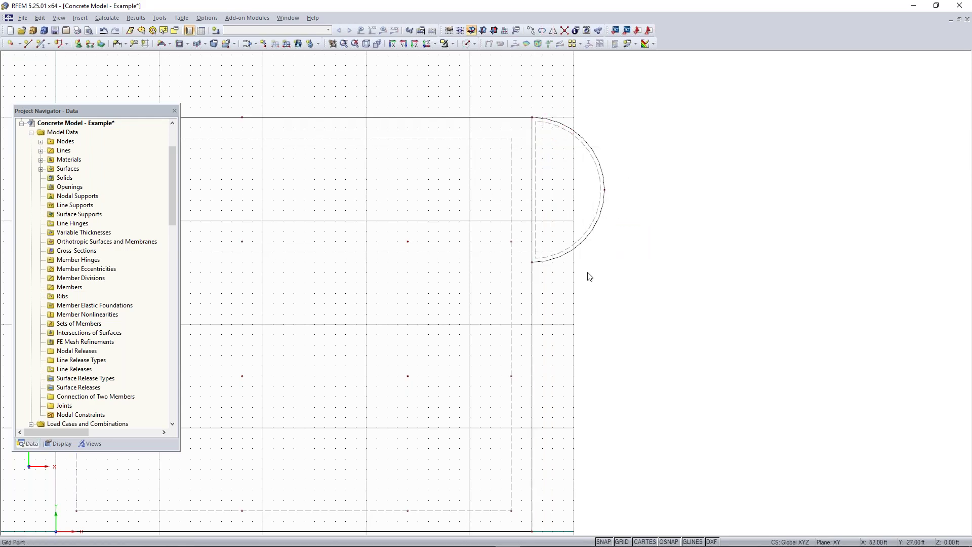
Step: Copy the entire slab, semicircle and node grid once with displacements of 0 in X and Y and 11.83 ft in Z
ctrl+middle_drag(551, 322, 575, 178)
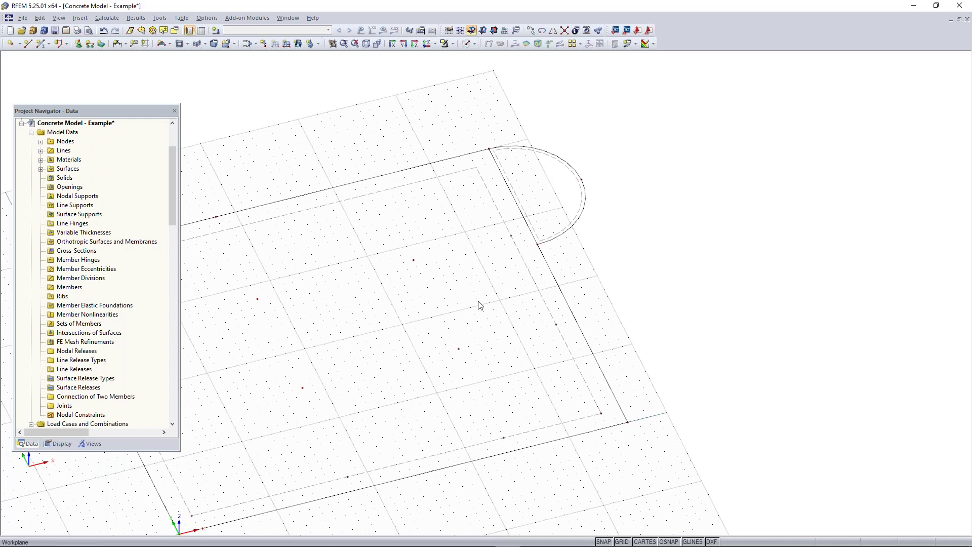
middle_drag(428, 333, 558, 304)
scroll(557, 305, down, 2)
ctrl+middle_drag(508, 341, 456, 253)
middle_drag(542, 320, 506, 323)
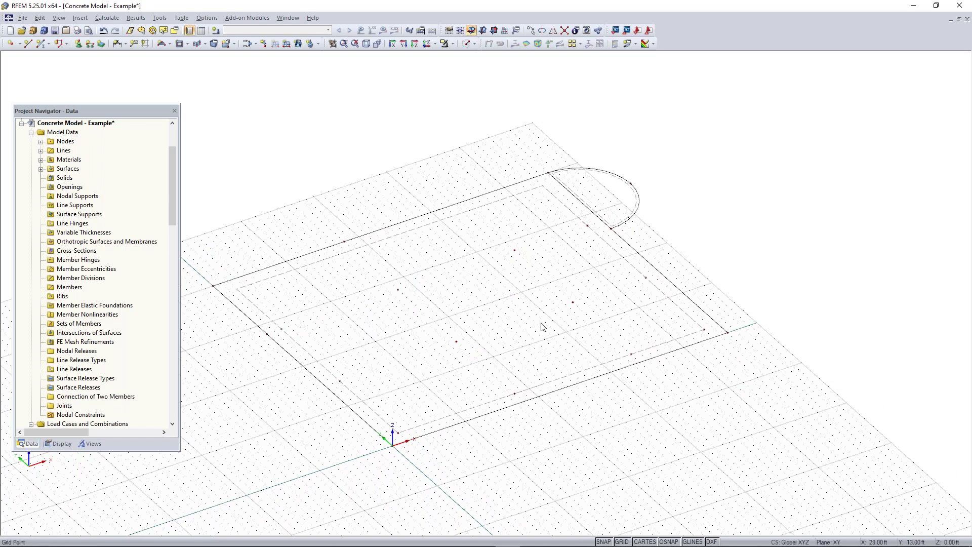
scroll(714, 188, down, 2)
middle_drag(718, 184, 701, 186)
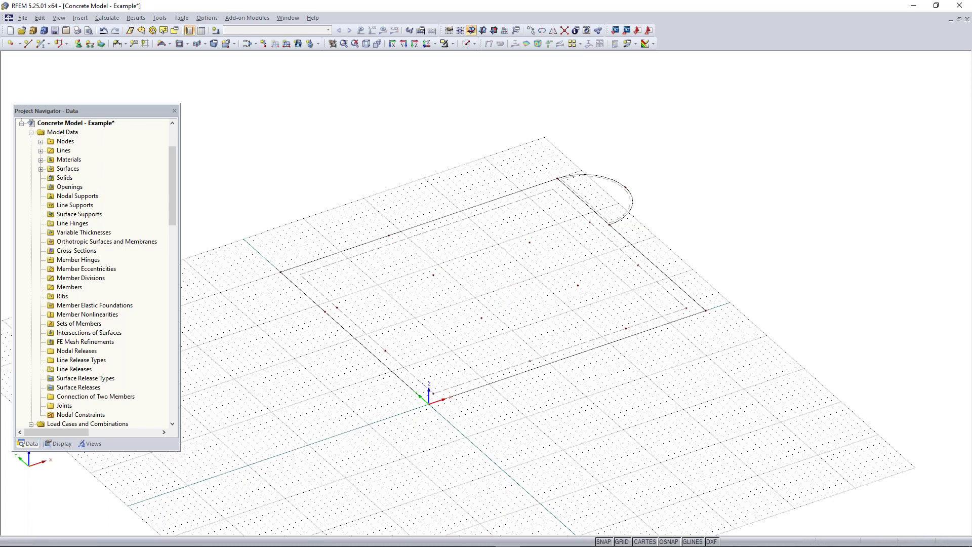
drag(714, 149, 261, 462)
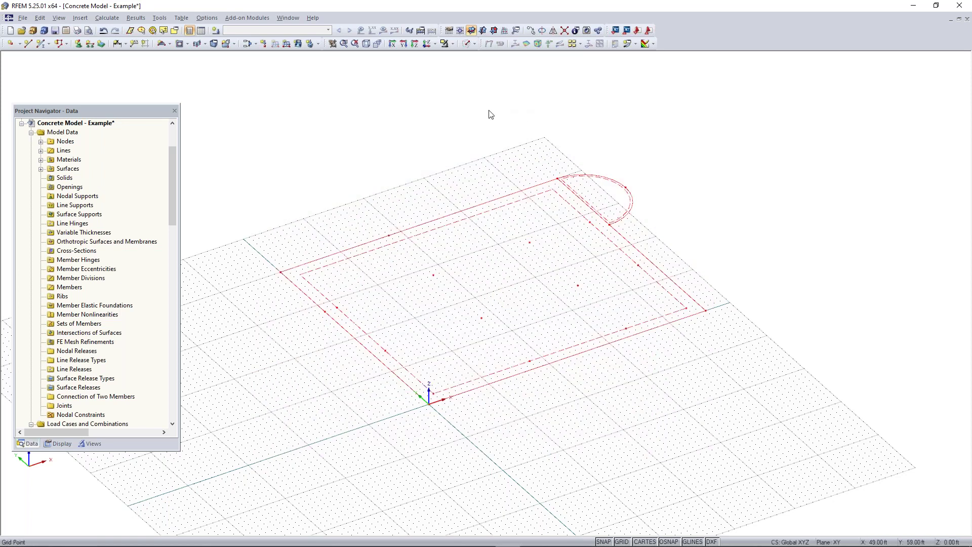
click(530, 30)
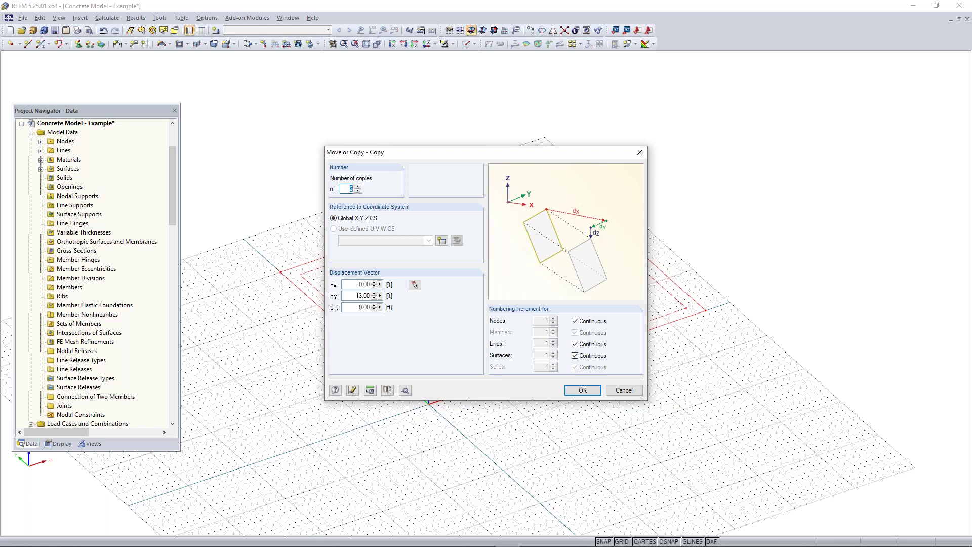
click(359, 191)
drag(352, 296, 436, 297)
text(0)
double_click(358, 307)
text(11.83)
click(580, 391)
ctrl+middle_drag(552, 441, 635, 295)
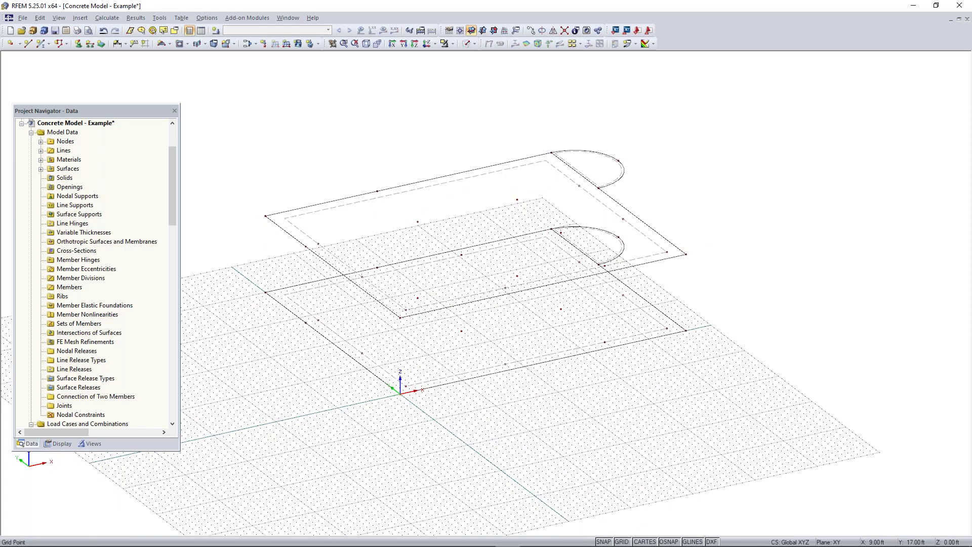
Step: View both floor levels from above in the reverse Z direction with perspective display enabled
click(367, 45)
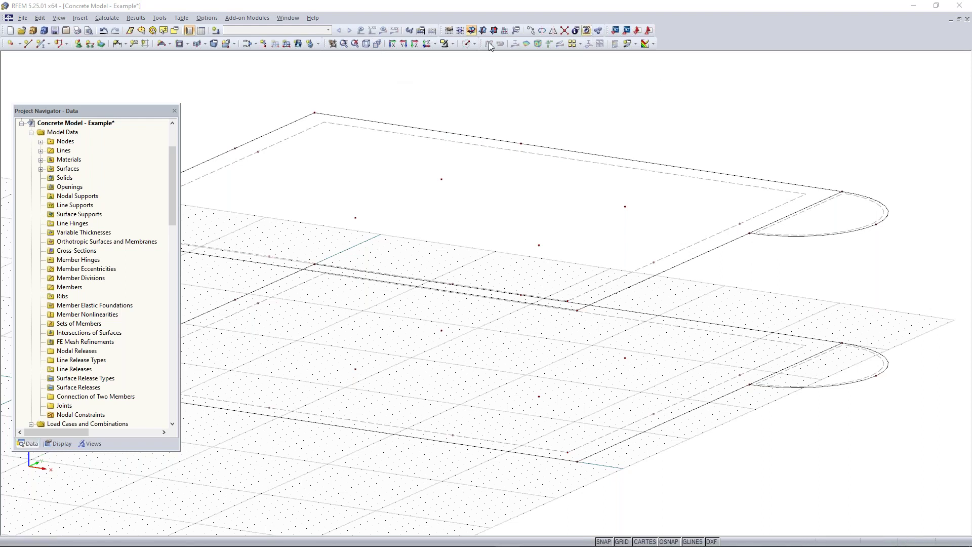
click(426, 44)
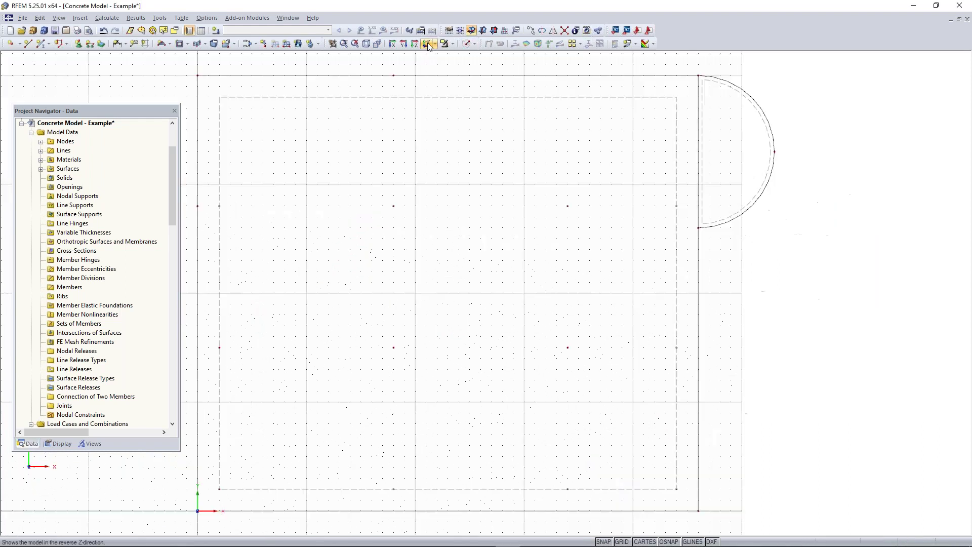
scroll(414, 132, down, 2)
middle_drag(415, 132, 457, 138)
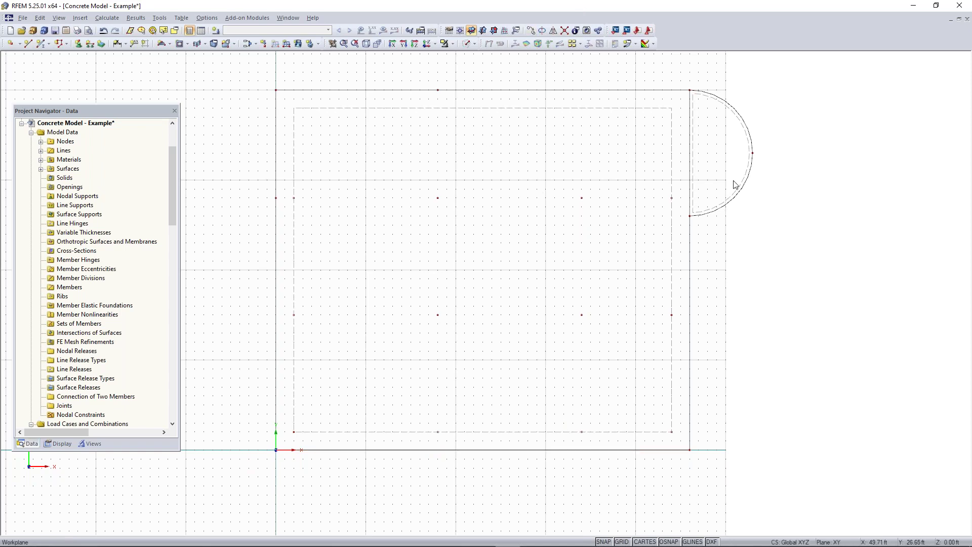
click(378, 45)
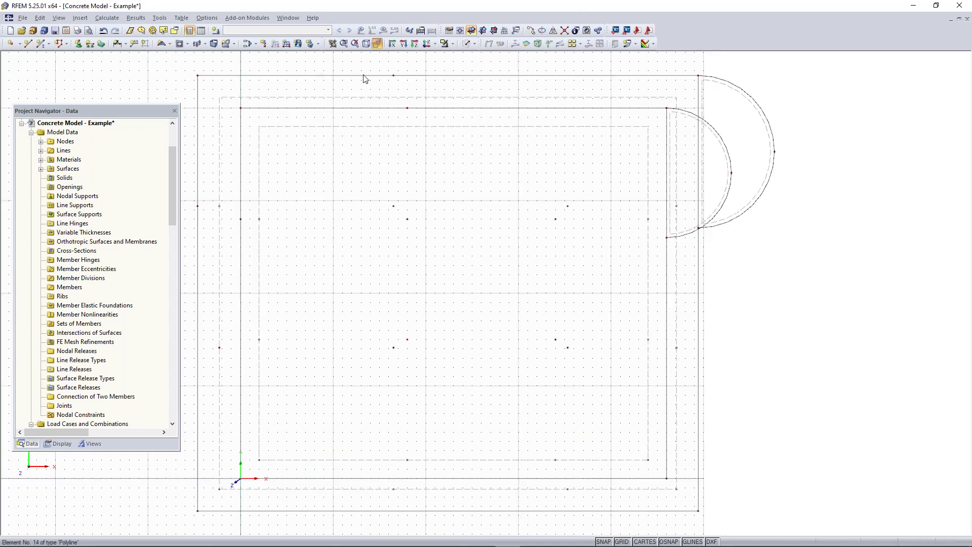
Step: Show the model in transparent solid display and examine the upper slab's edge where it meets the semicircle
click(469, 44)
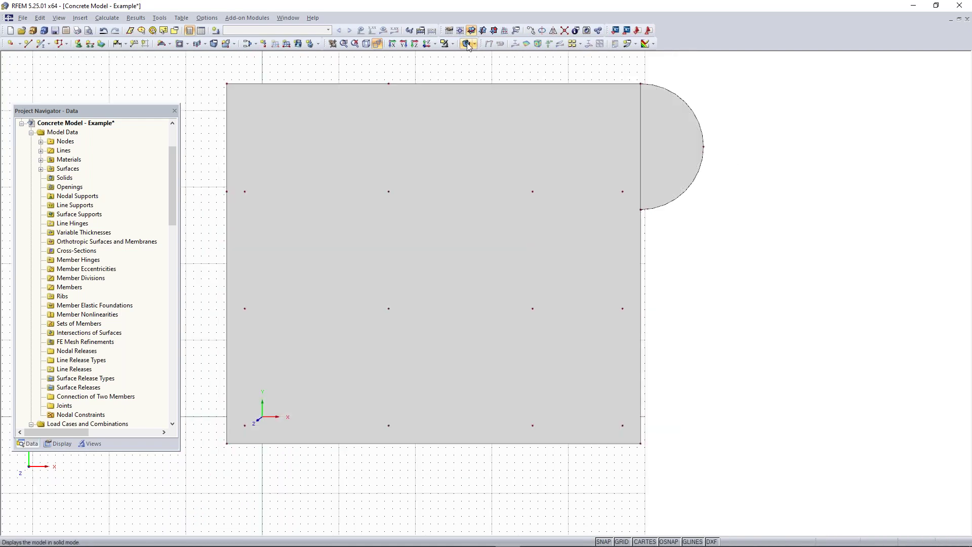
click(469, 45)
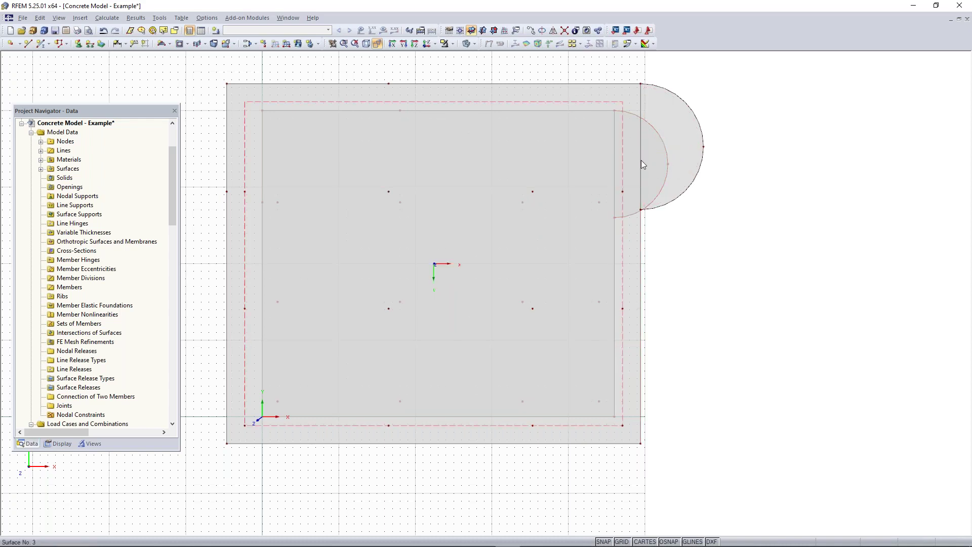
scroll(666, 139, up, 1)
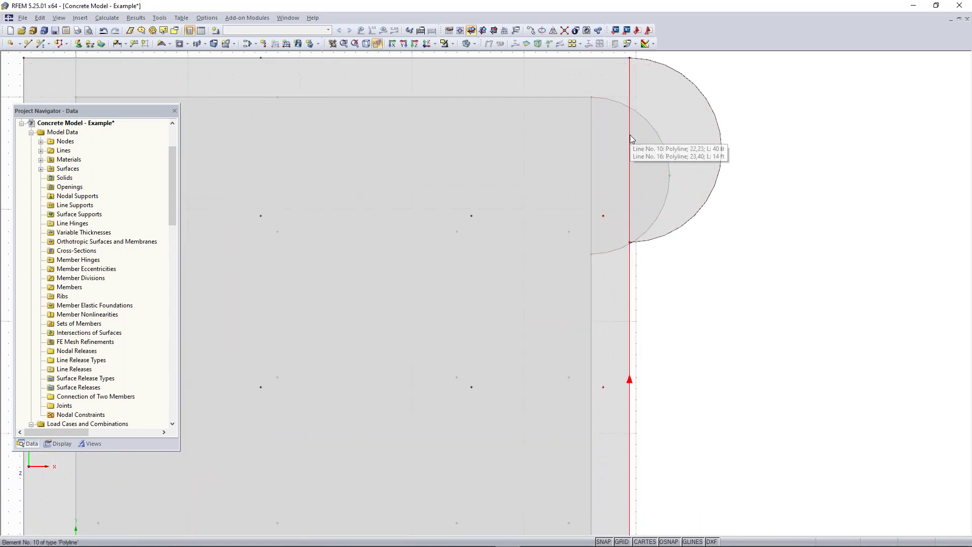
scroll(628, 268, down, 1)
scroll(630, 272, down, 1)
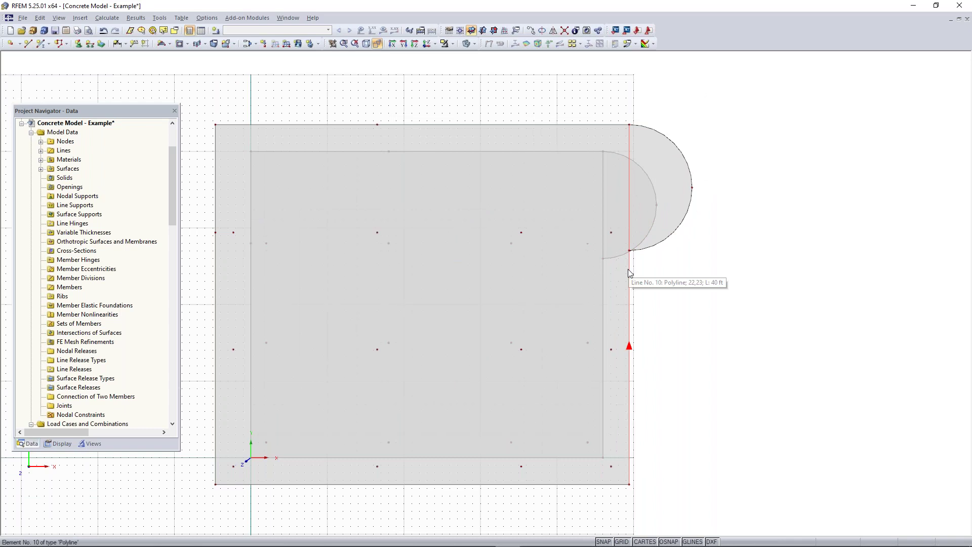
Step: Show the numbering of the model's objects and examine the junction of the upper slab edge and semicircle at node 40
right_click(666, 278)
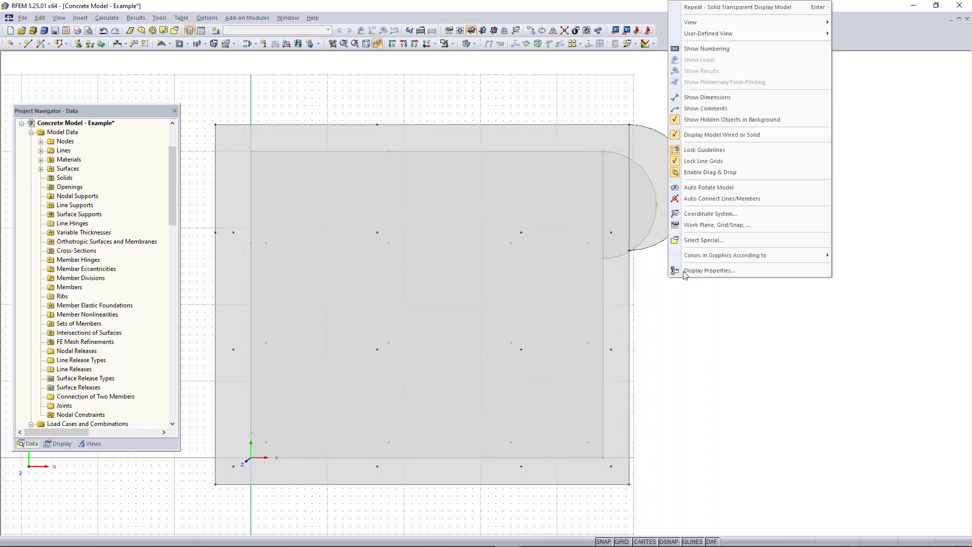
click(689, 49)
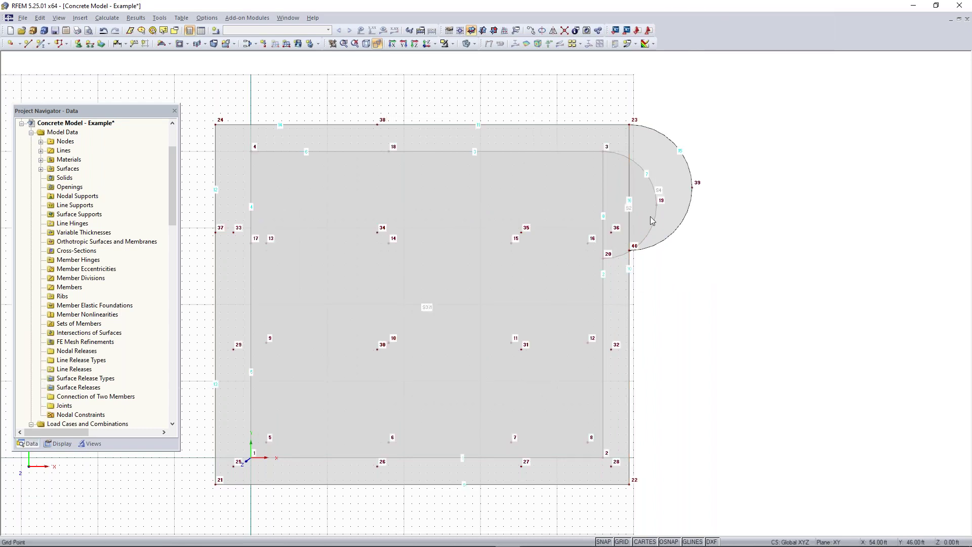
scroll(617, 298, up, 2)
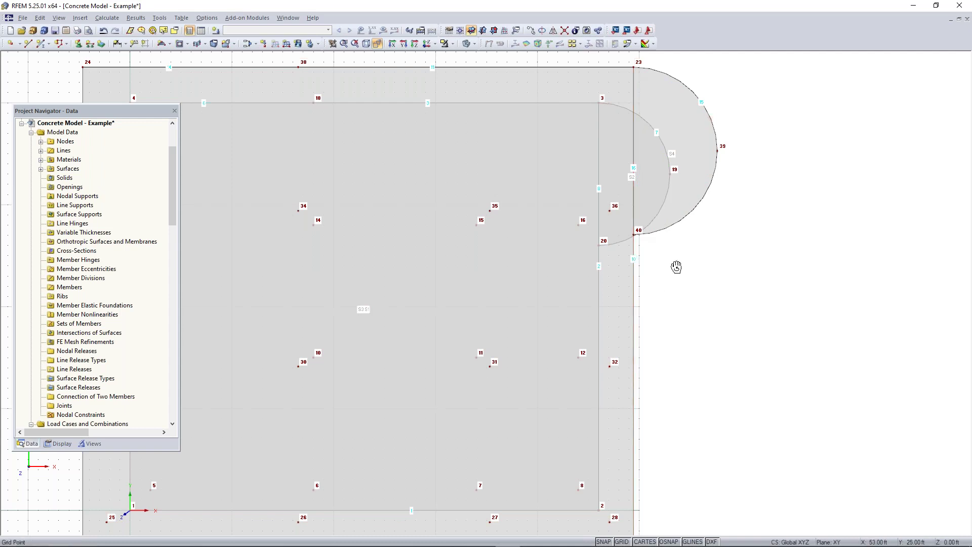
ctrl+middle_drag(676, 266, 687, 277)
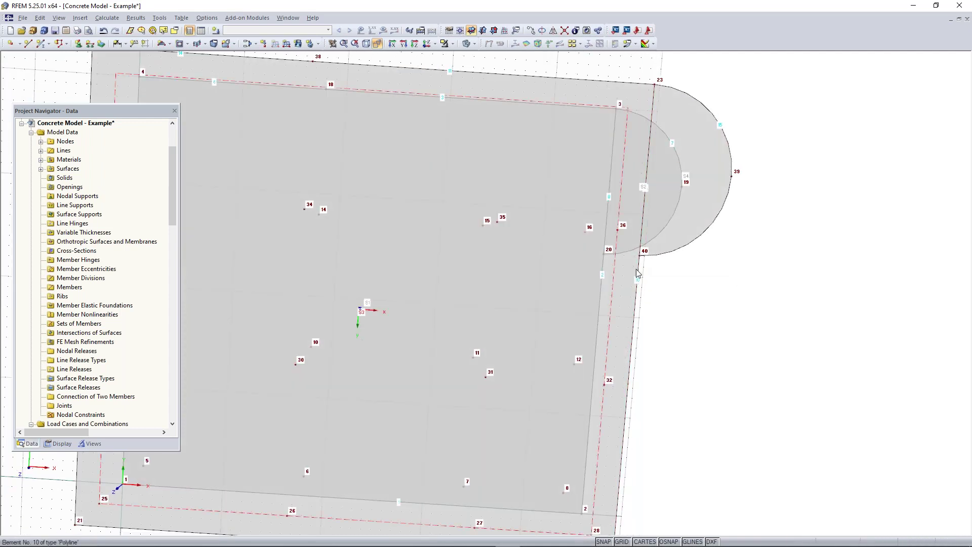
scroll(639, 261, up, 3)
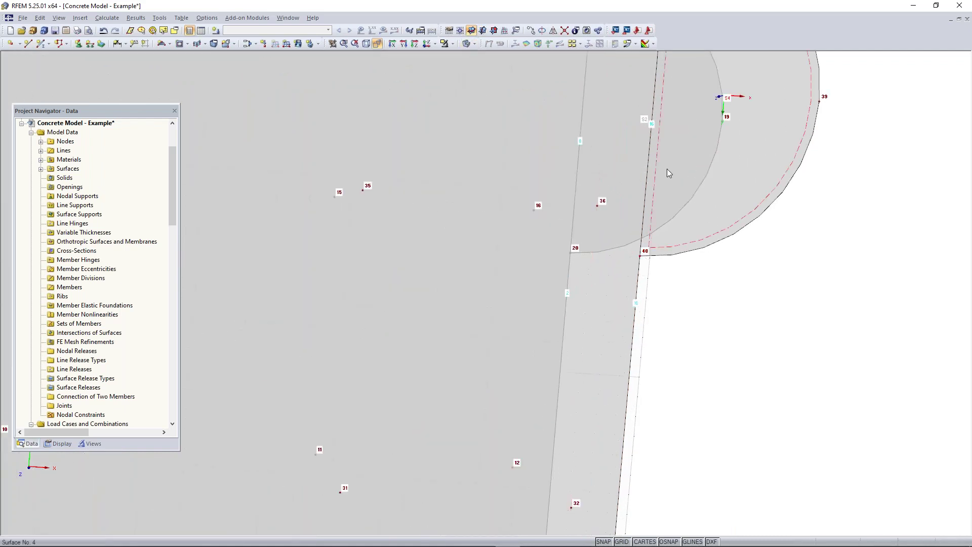
Step: Connect the upper slab's edge line with the semicircle at node 40 using Connect Lines or Members
click(565, 31)
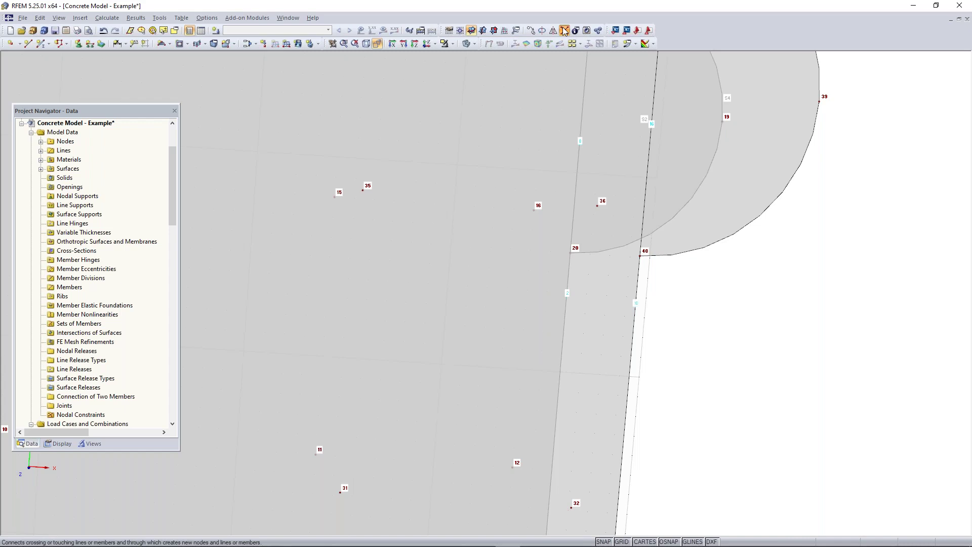
drag(659, 278, 627, 251)
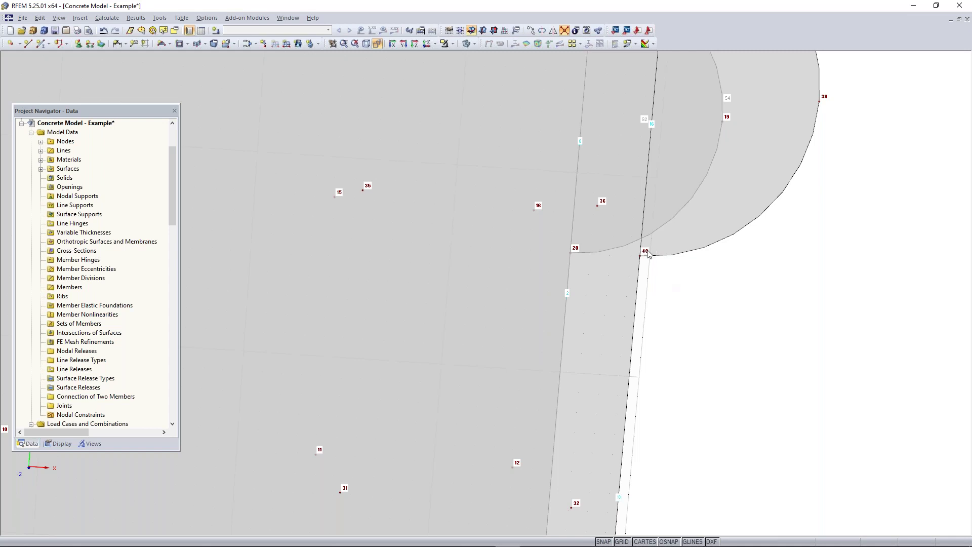
key(Escape)
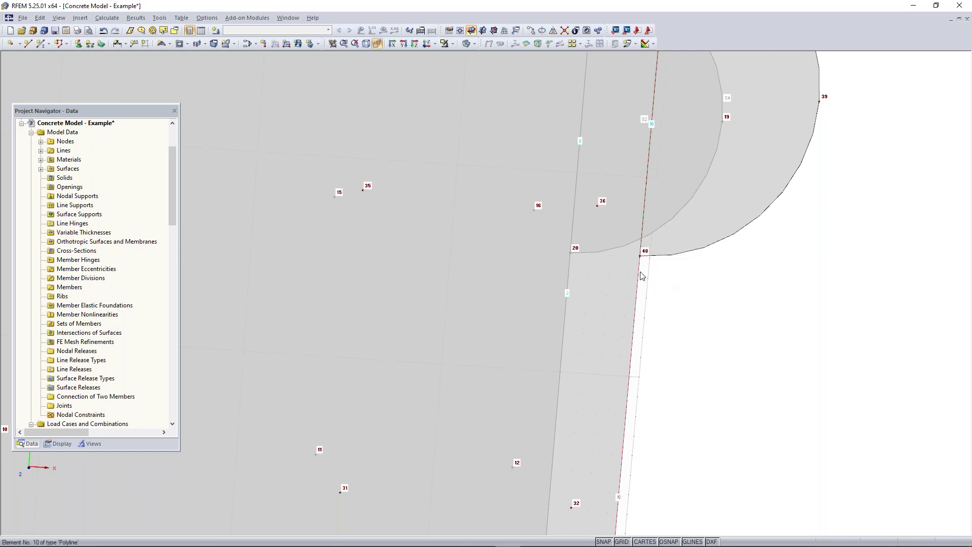
scroll(640, 276, down, 4)
scroll(643, 243, up, 2)
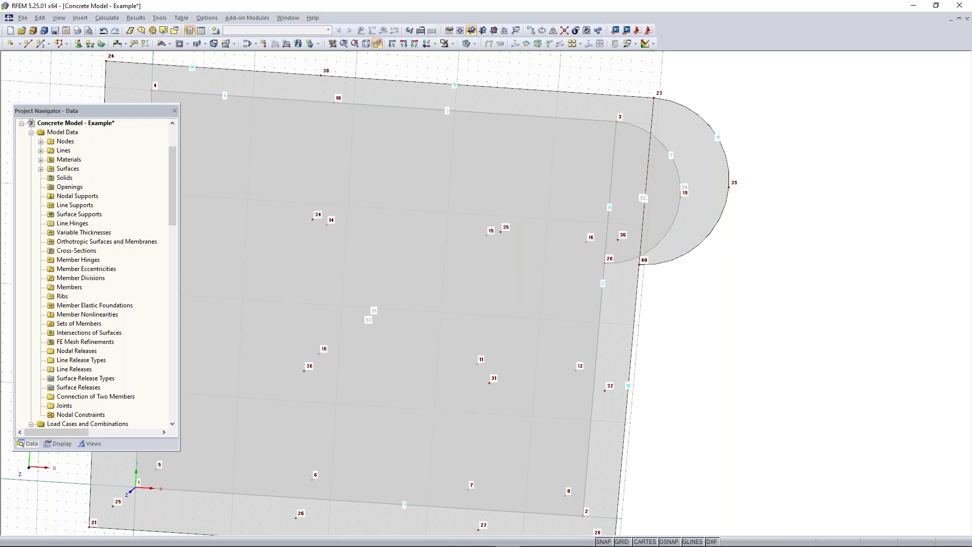
Step: Divide the line between nodes 23 and 40 with a new intermediate node at 7 ft from each end
right_click(647, 178)
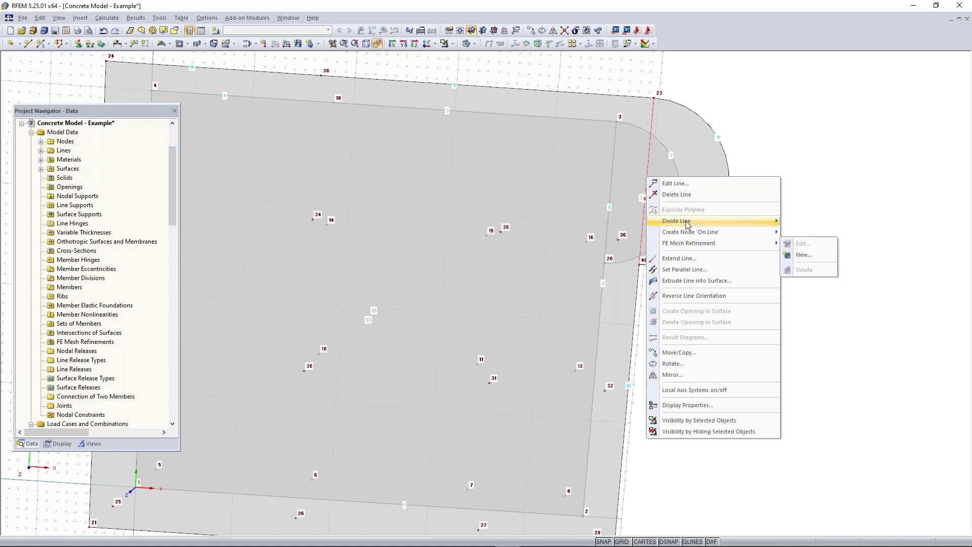
mouse_move(700, 221)
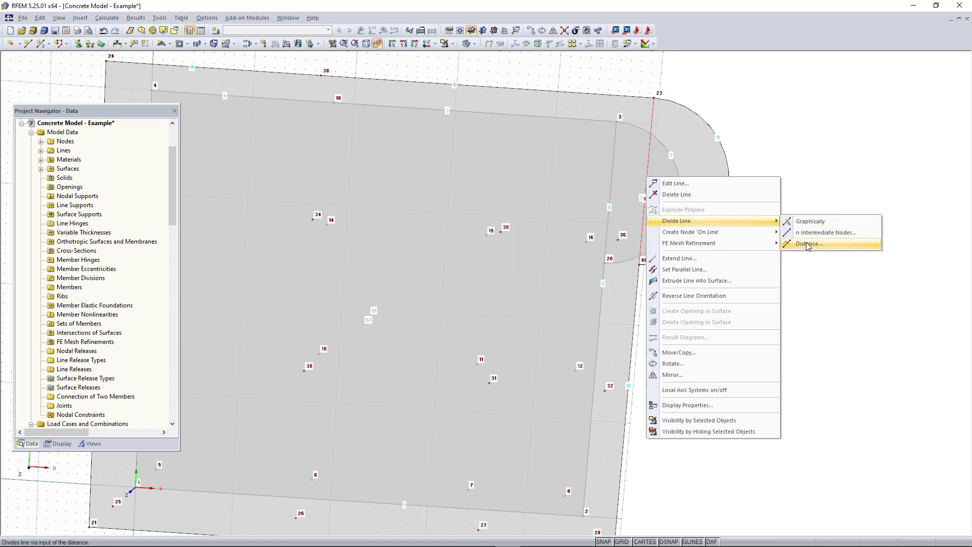
click(806, 244)
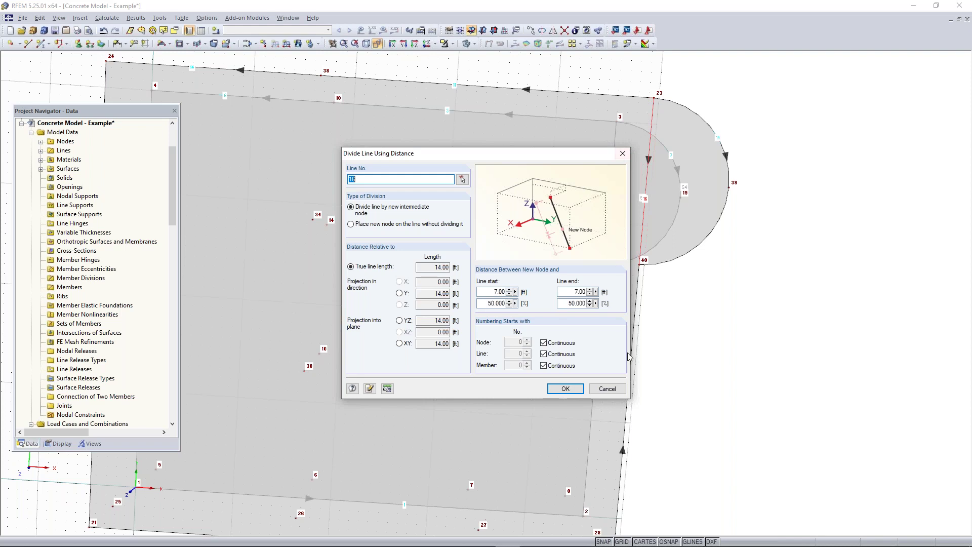
click(566, 389)
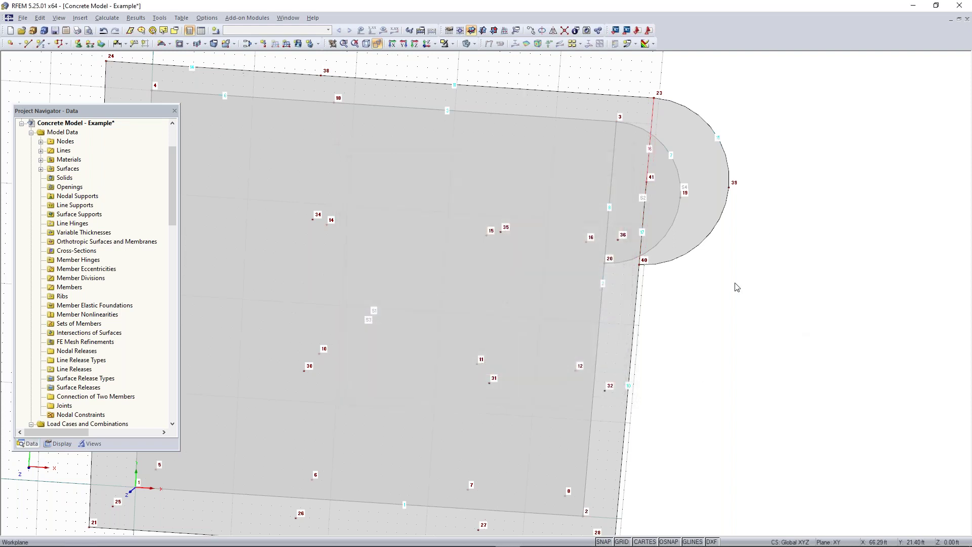
Step: Examine the divided edge, switch off perspective display and view both floor levels isometrically
scroll(658, 188, up, 3)
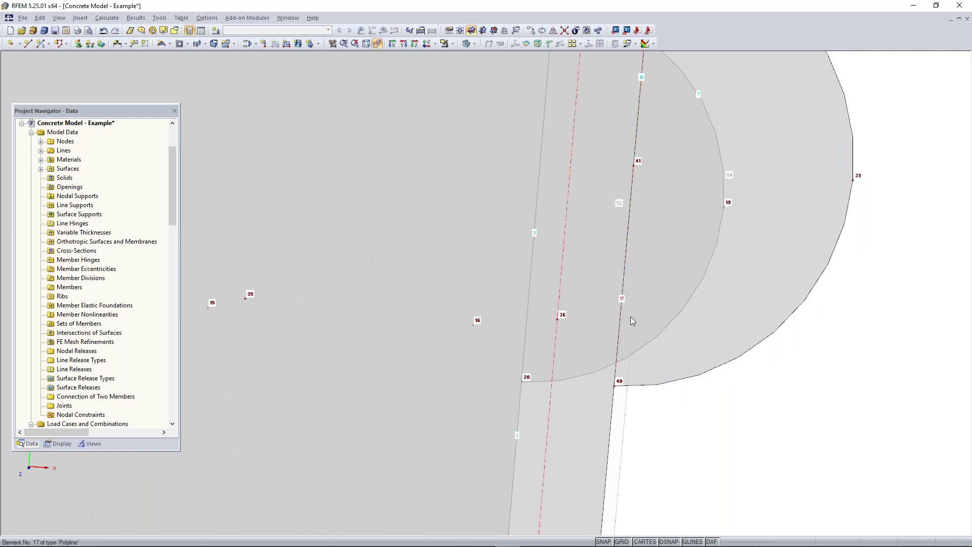
scroll(635, 317, down, 1)
middle_drag(682, 413, 693, 290)
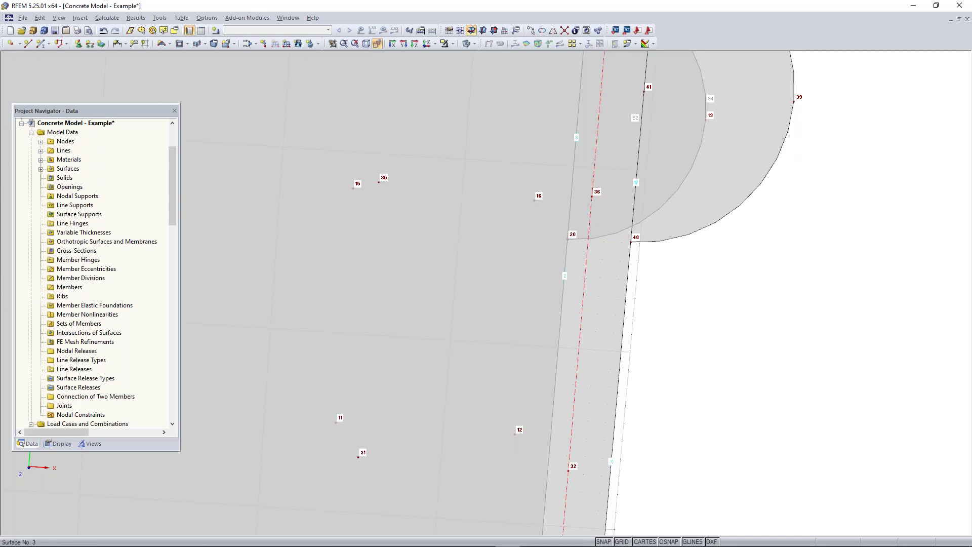
scroll(647, 299, down, 5)
ctrl+middle_drag(660, 328, 668, 167)
click(378, 44)
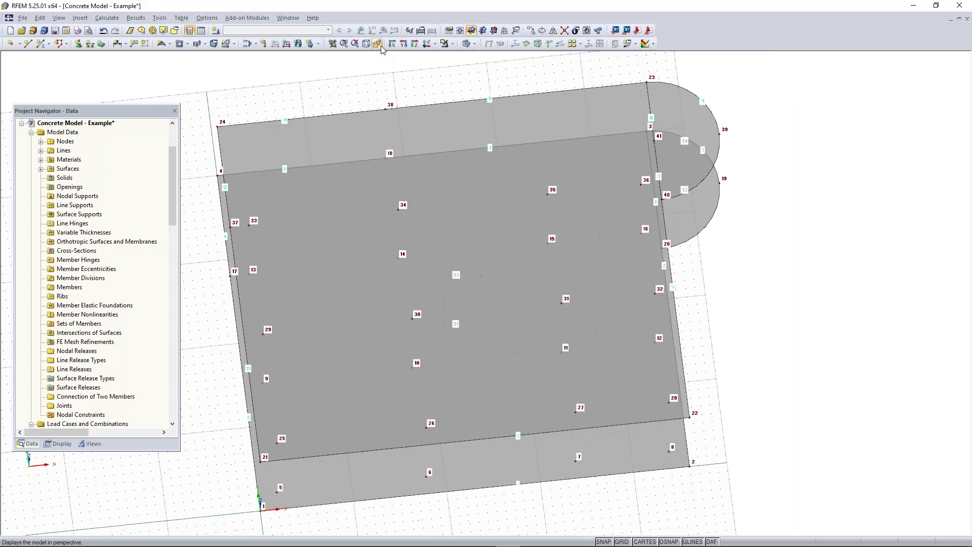
click(366, 44)
scroll(491, 189, down, 4)
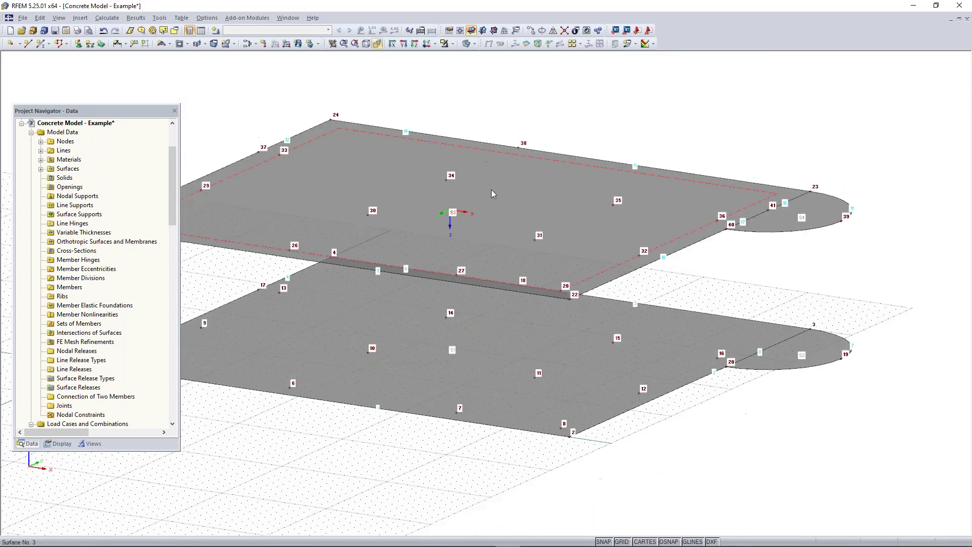
scroll(558, 184, up, 5)
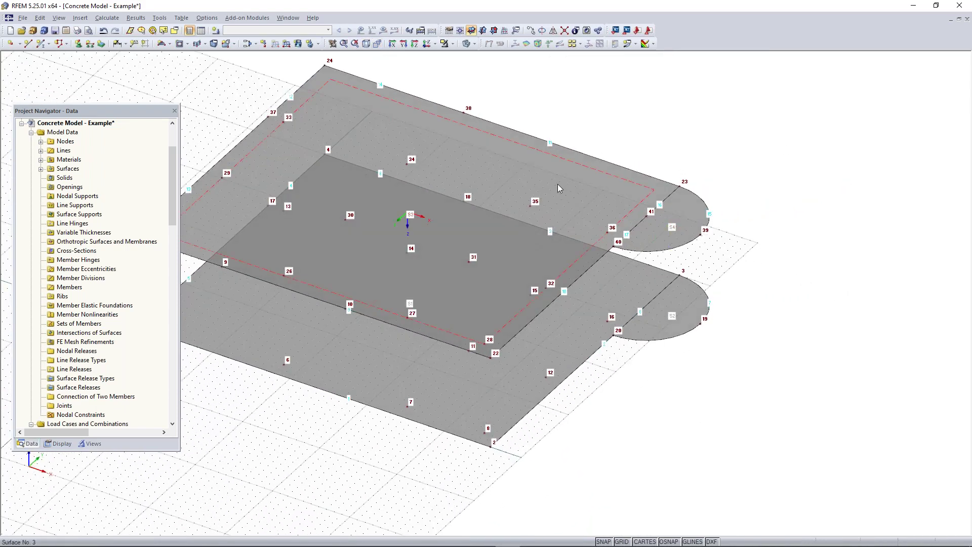
Step: Delete the upper level's rectangular slab surface and its semicircular surface, keeping their boundary lines
click(557, 184)
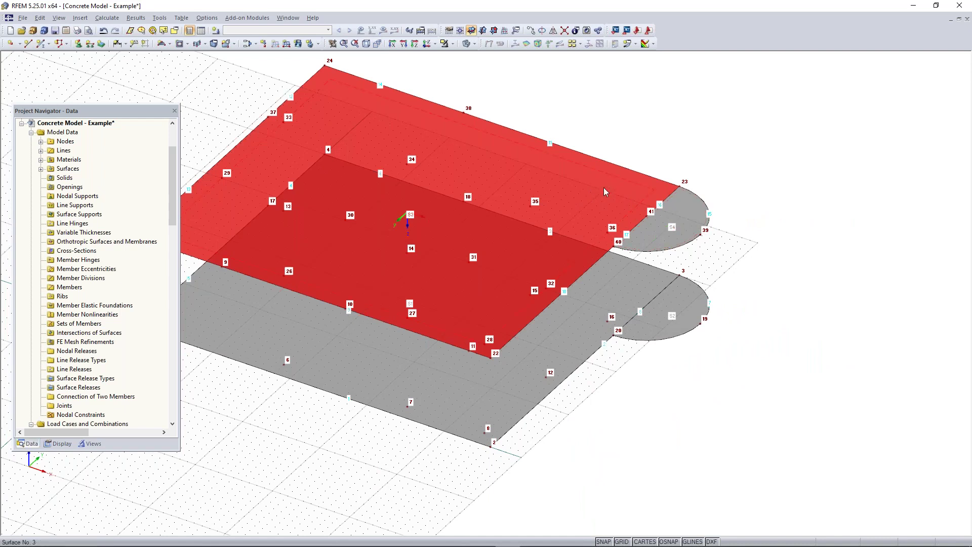
key(Delete)
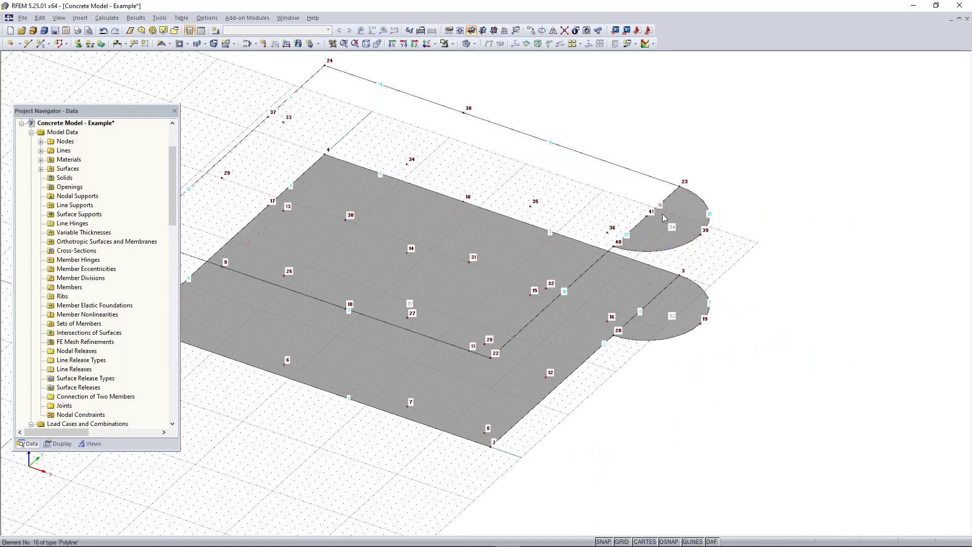
click(684, 212)
key(Delete)
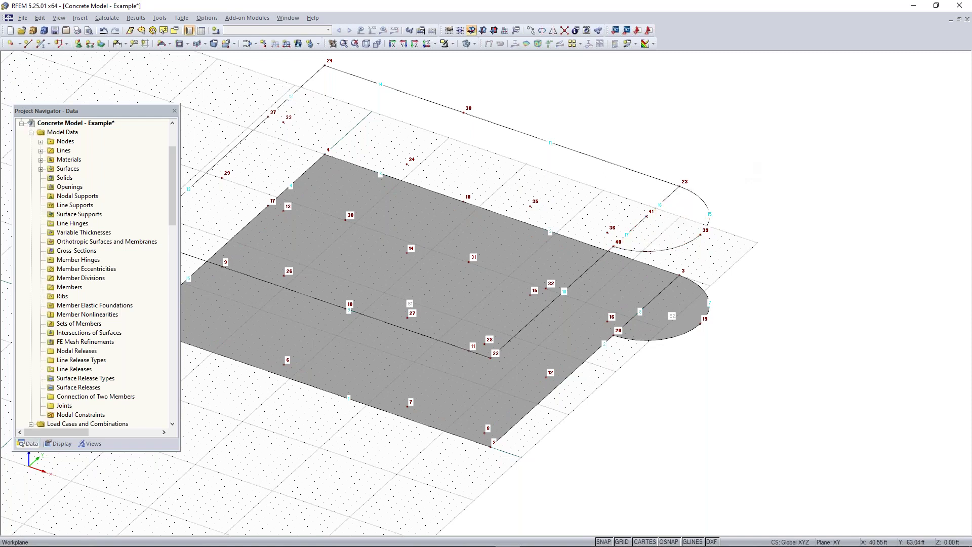
Step: Delete lines 16 and 17, which separate the rectangle from the semicircle on the upper level
scroll(705, 219, up, 2)
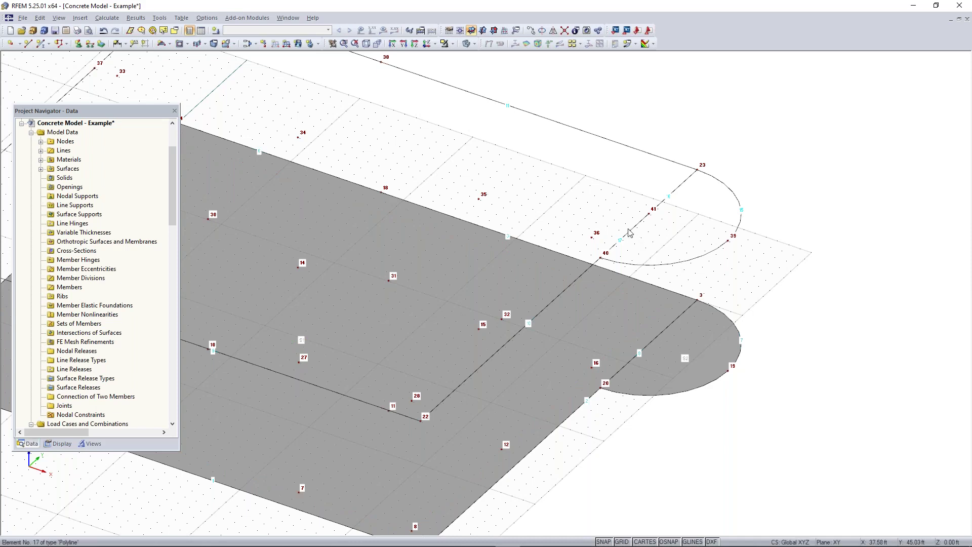
ctrl+middle_drag(597, 279, 812, 265)
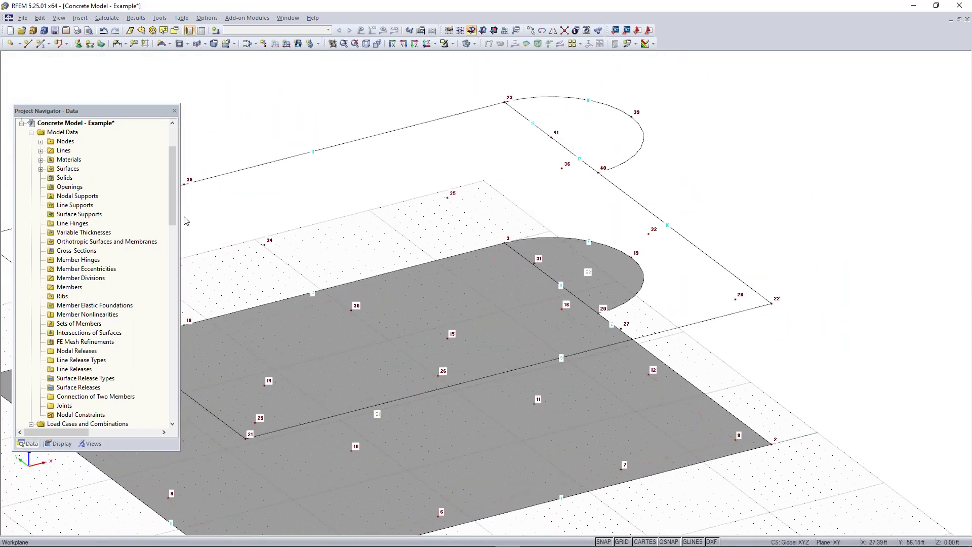
click(41, 151)
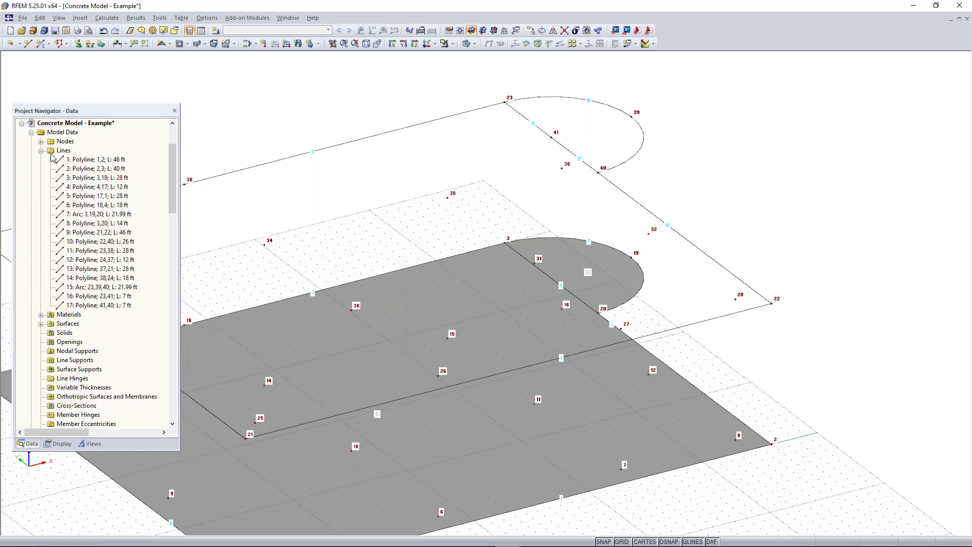
click(89, 296)
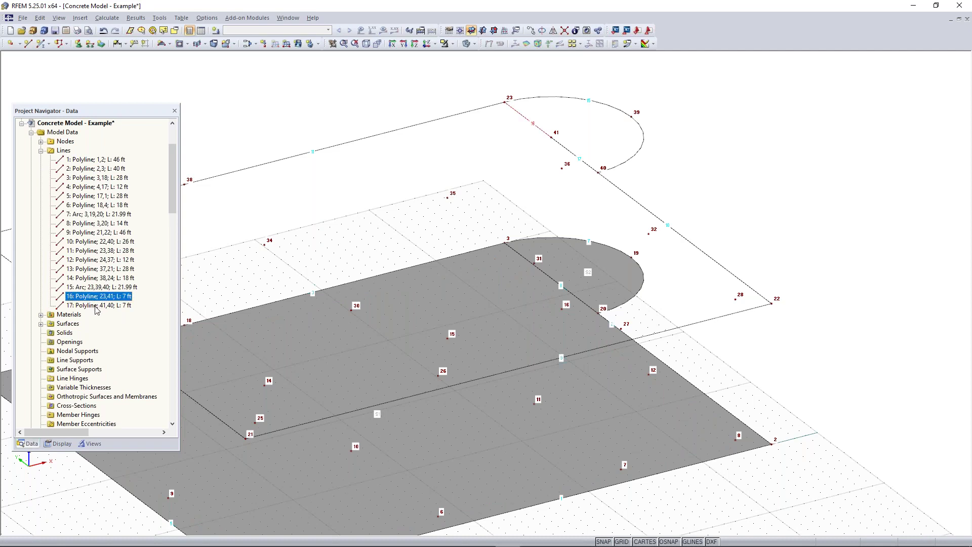
ctrl+click(95, 306)
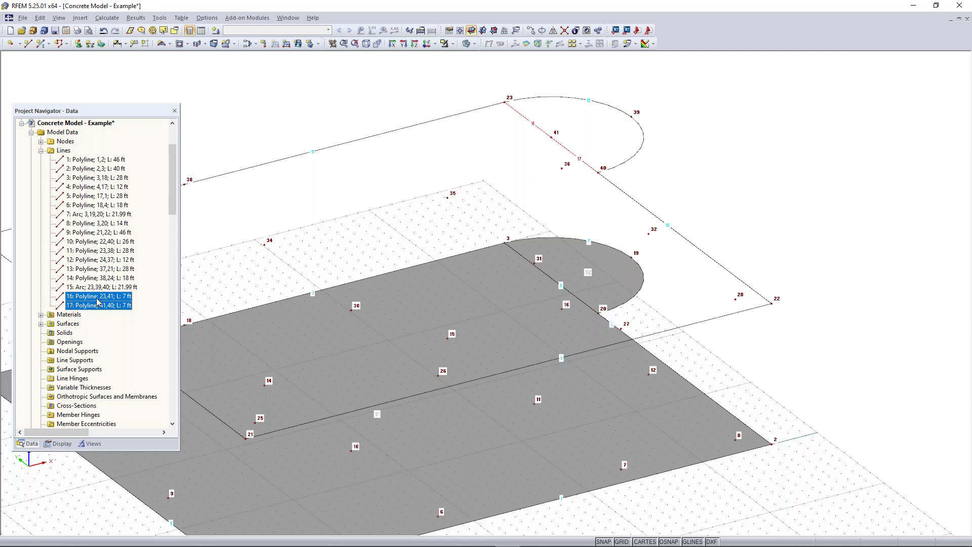
key(Delete)
ctrl+middle_drag(585, 192, 565, 215)
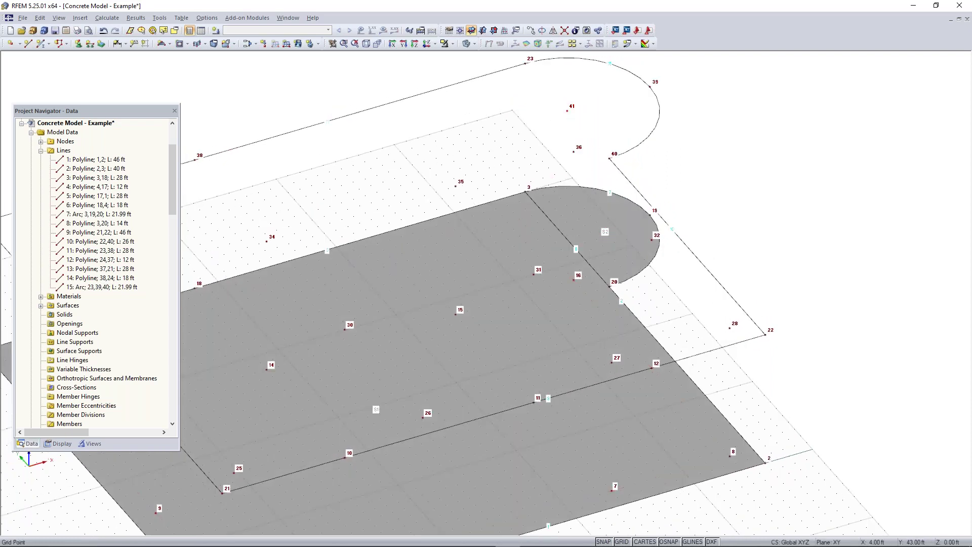
Step: Create a 12 in thick surface in Concrete f'c = 4000 psi from the upper level's boundary lines 9 to 15
scroll(312, 175, down, 3)
middle_drag(338, 172, 432, 145)
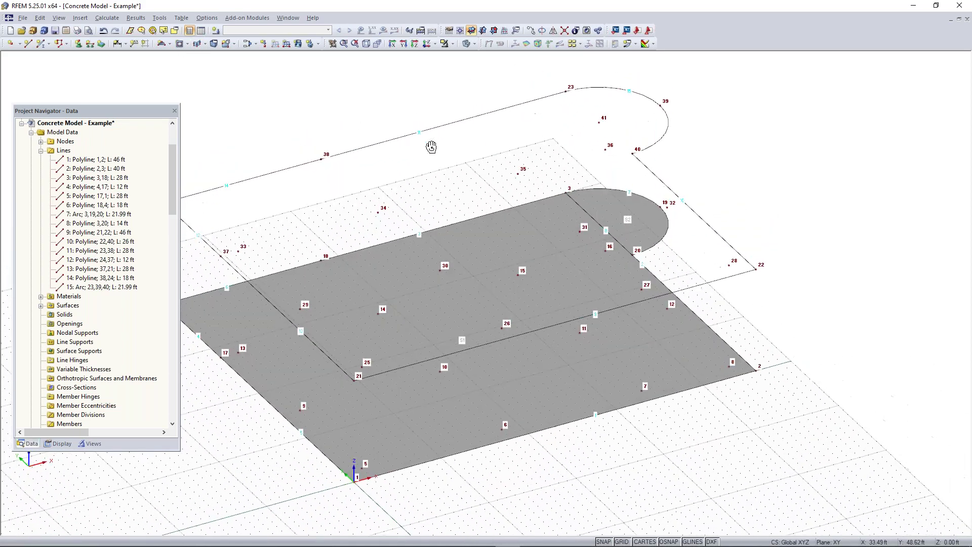
middle_drag(476, 177, 485, 174)
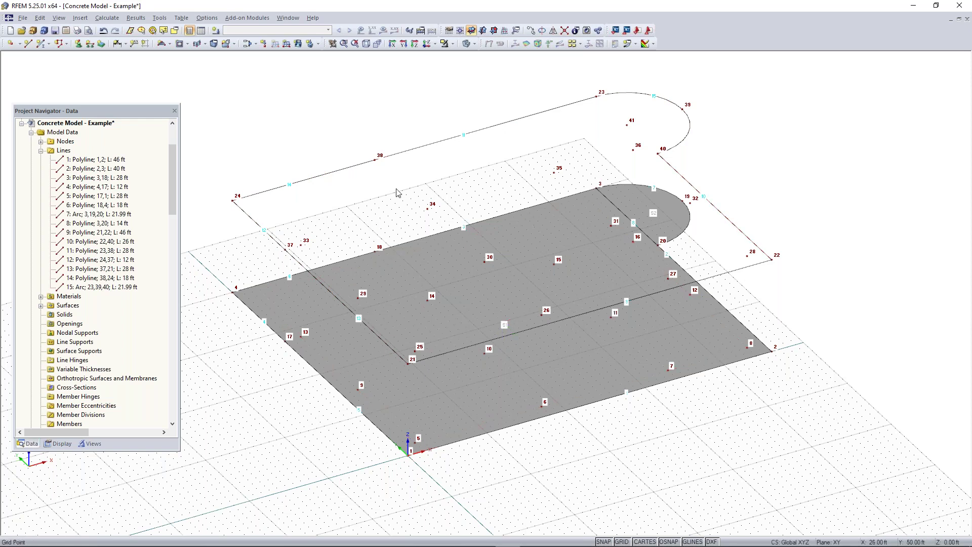
click(170, 44)
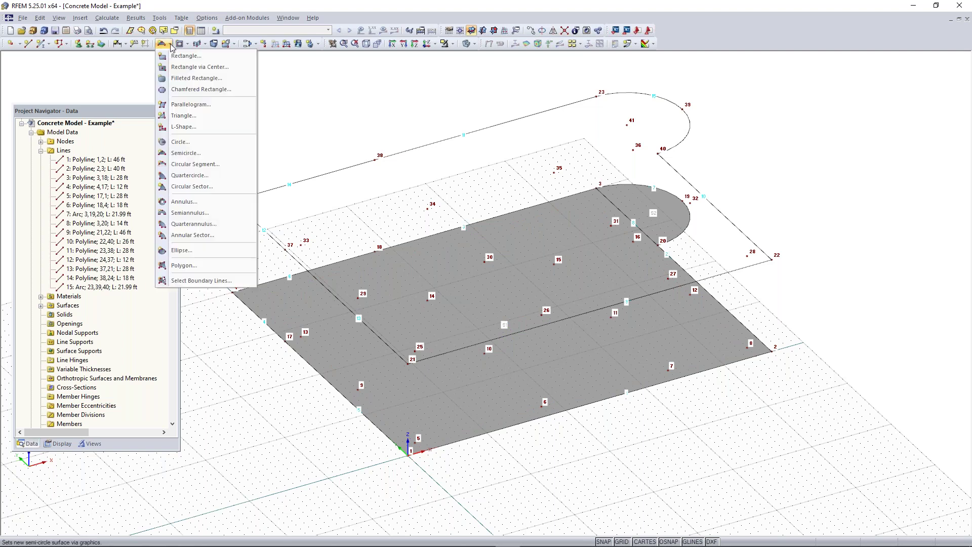
click(197, 282)
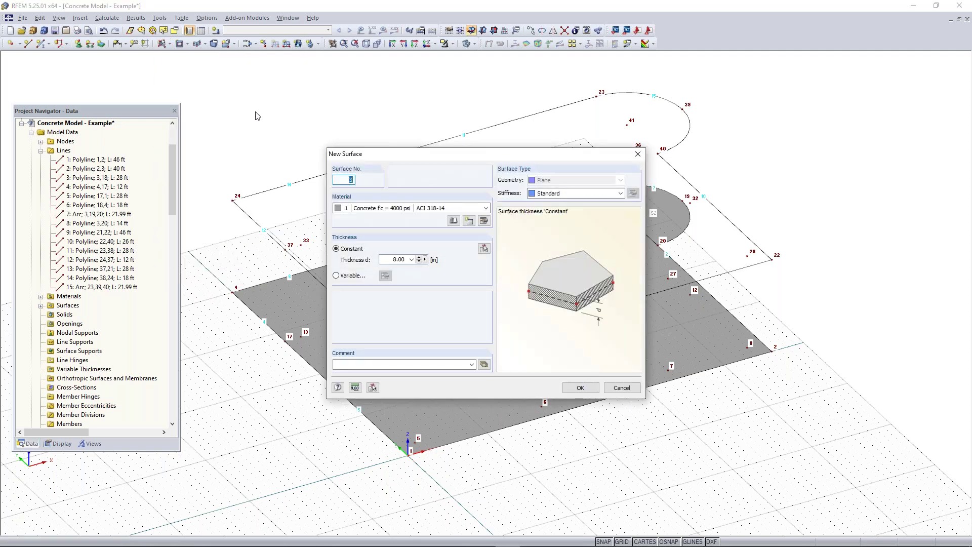
double_click(394, 260)
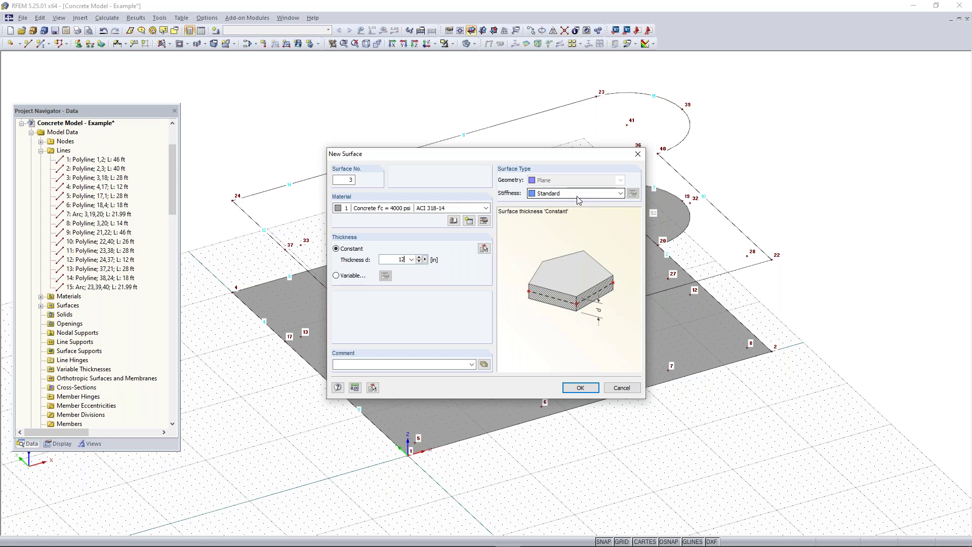
click(578, 388)
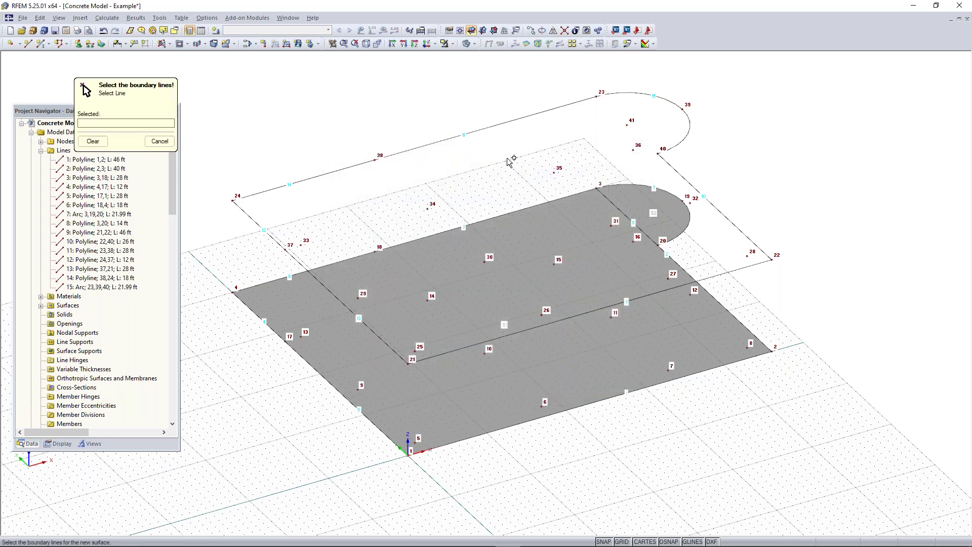
click(431, 143)
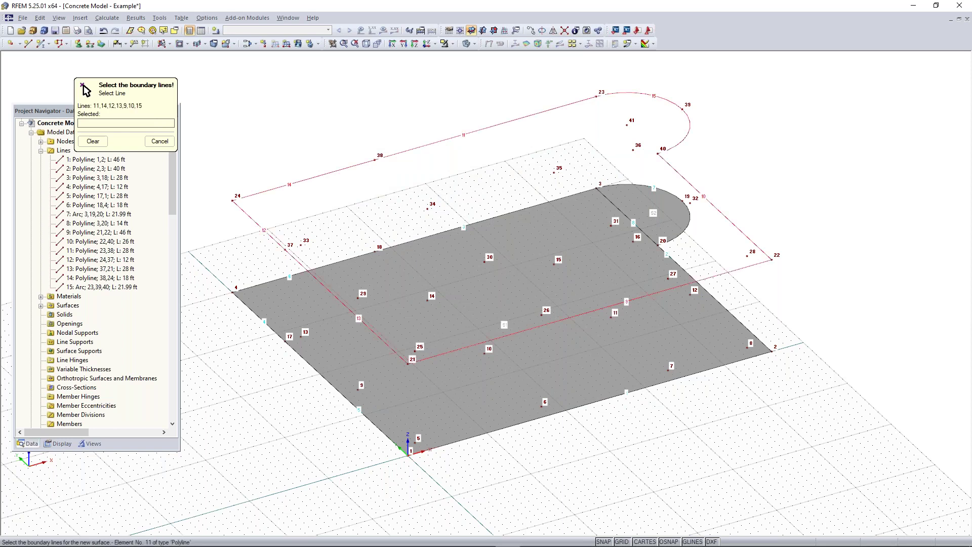
click(496, 121)
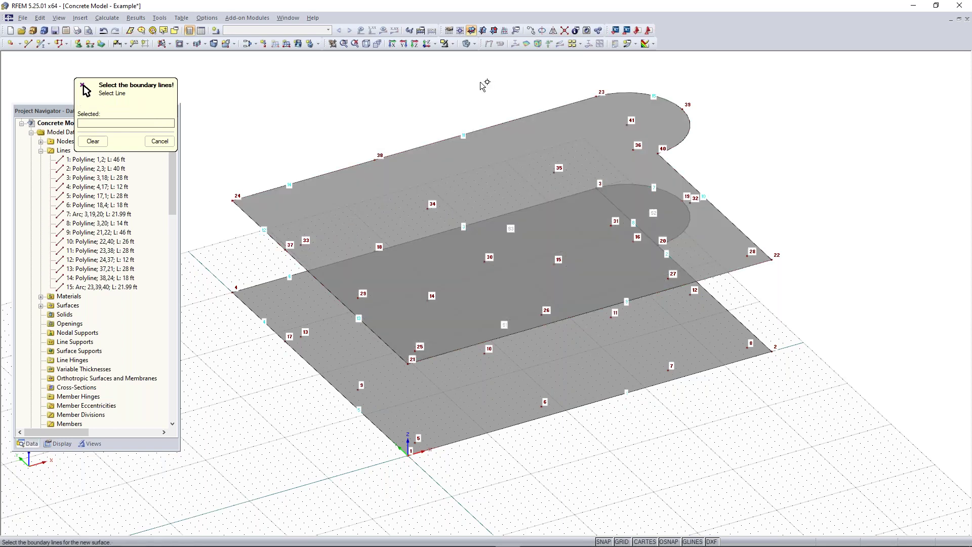
Step: End the boundary-line surface creation and examine the merged upper-level slab with its semicircular extension
key(Escape)
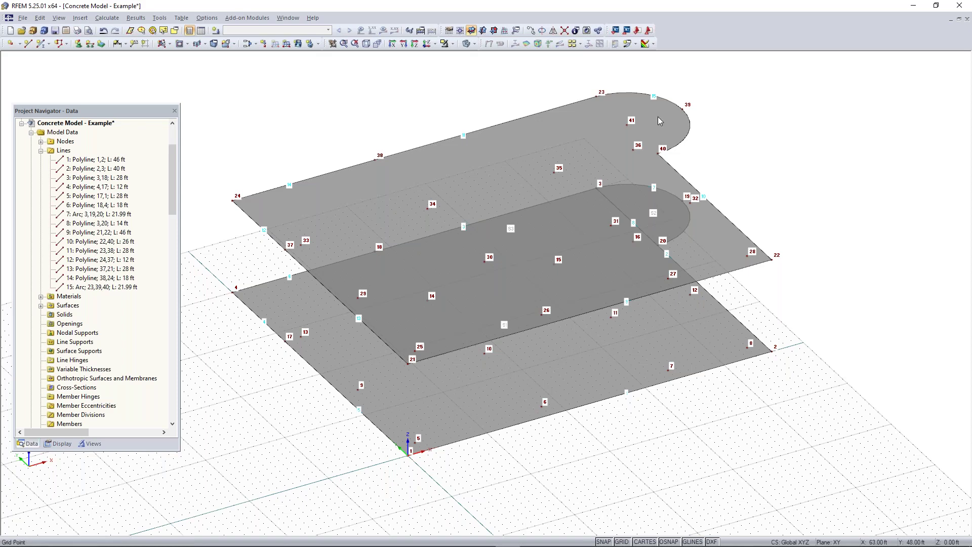
ctrl+middle_drag(689, 420, 670, 404)
right_click(682, 406)
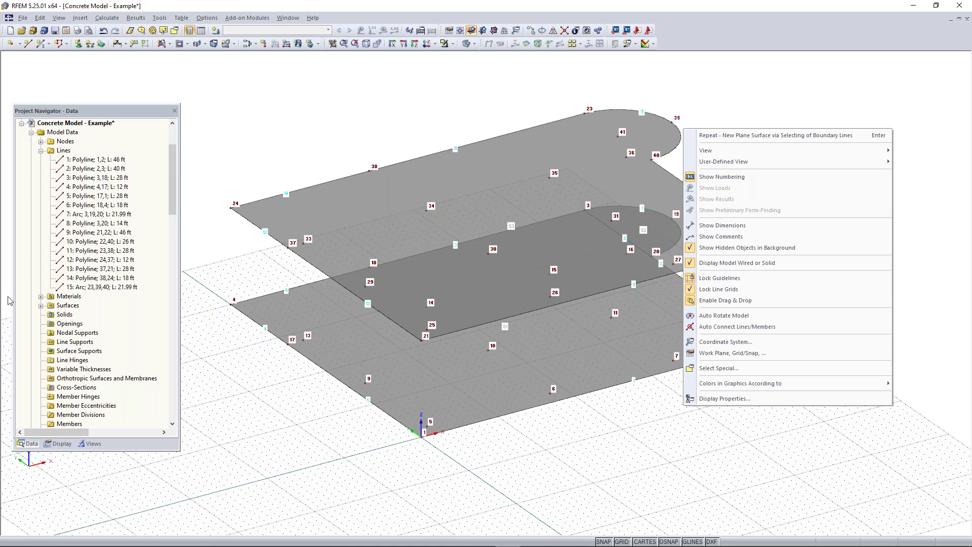
click(715, 86)
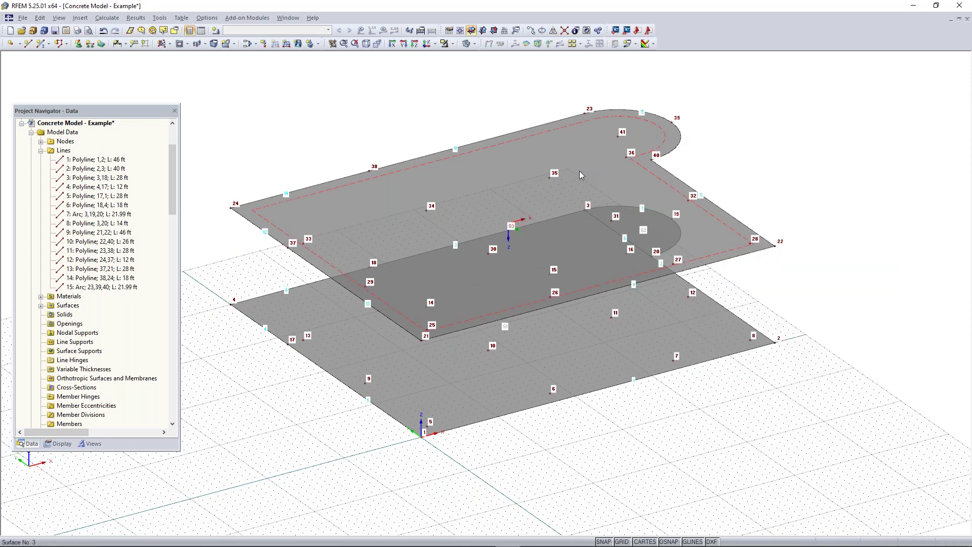
ctrl+middle_drag(773, 172, 637, 246)
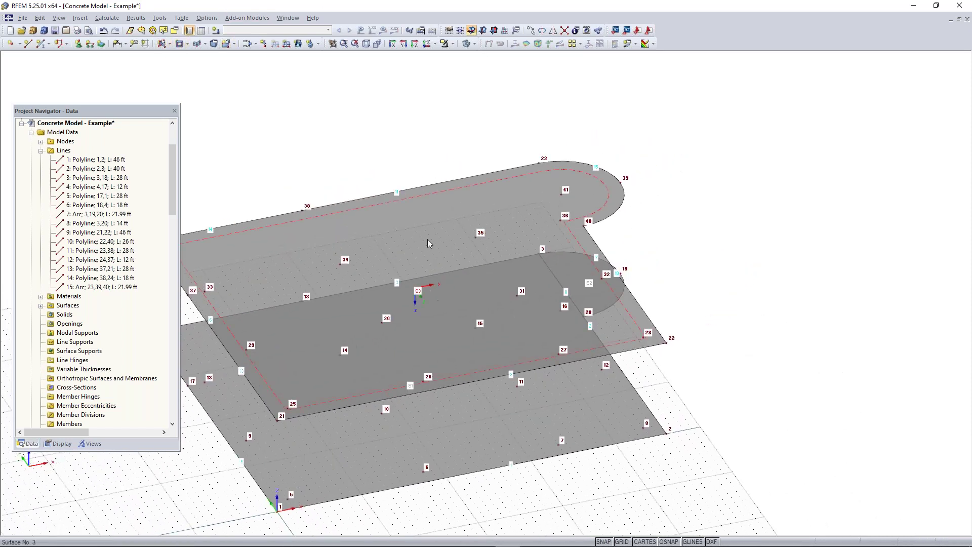
Step: Cut a circular opening of 6 ft radius, with the radius step set to 1 ft, into the upper slab centred on node 41
click(188, 45)
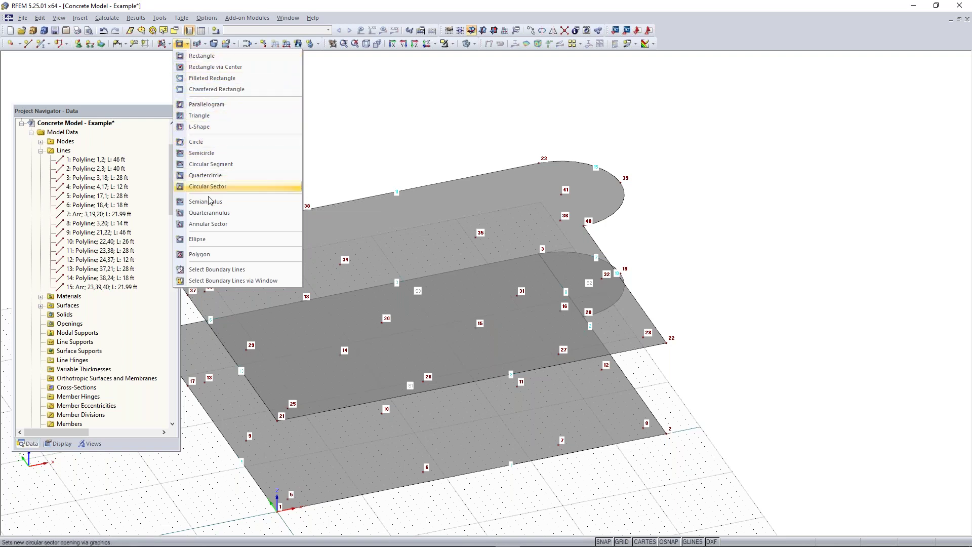
click(205, 144)
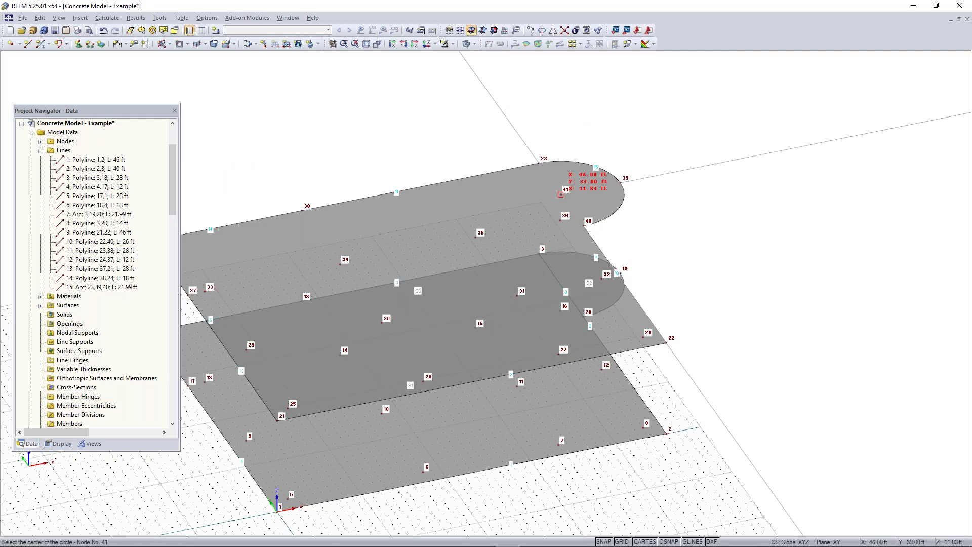
click(561, 194)
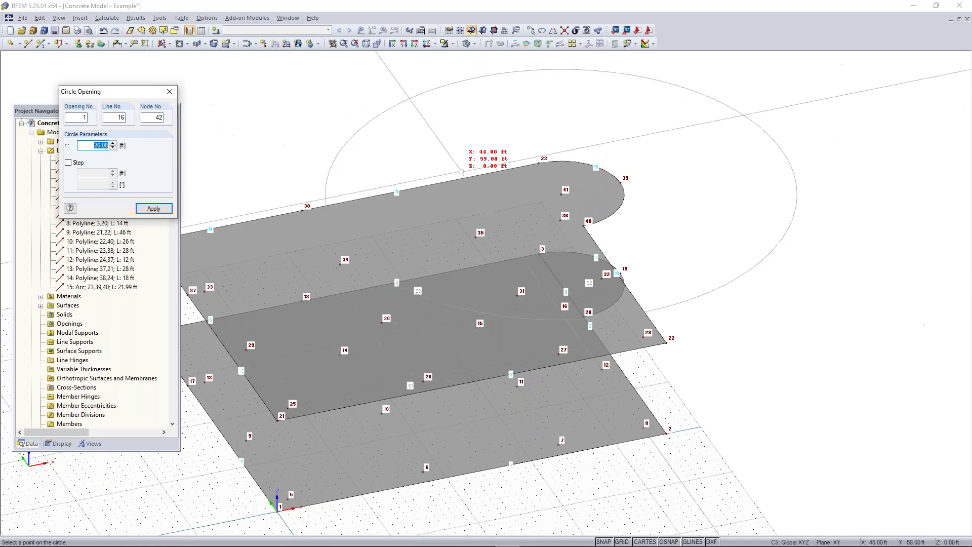
click(69, 163)
drag(89, 172, 166, 184)
text(1)
key(Return)
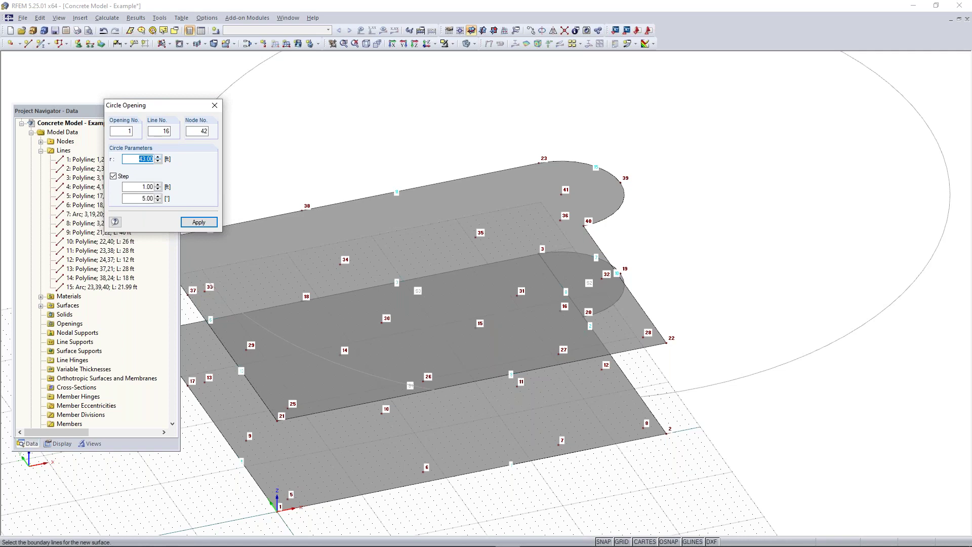
text(6)
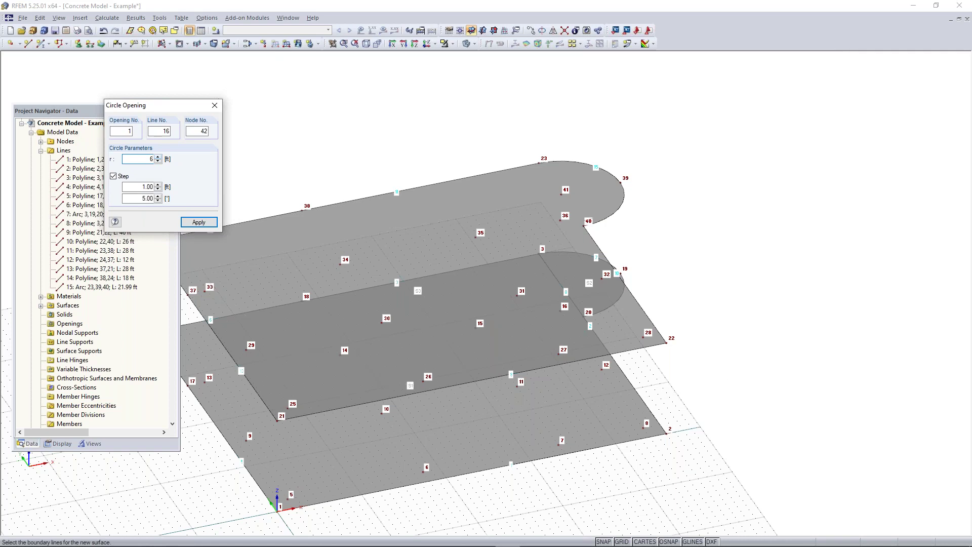
key(Return)
key(Escape)
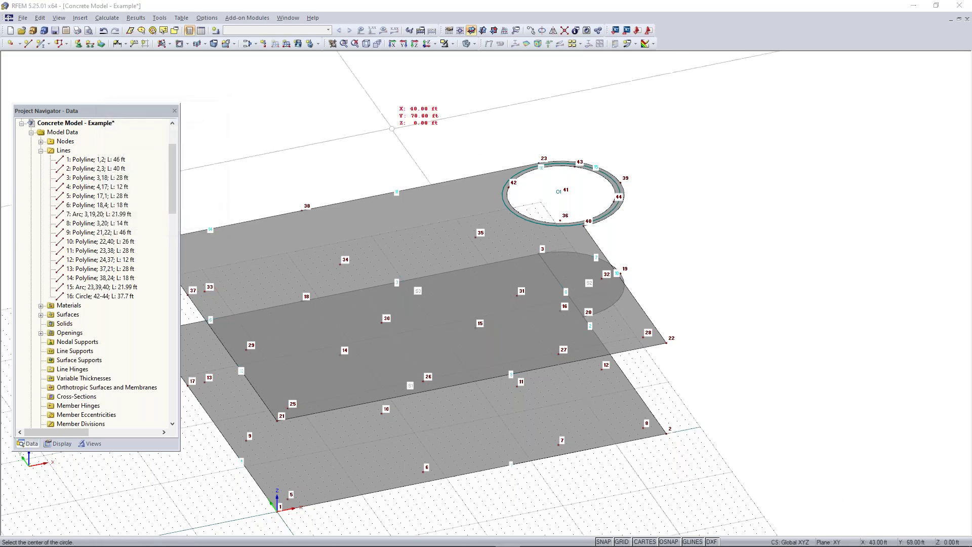
ctrl+middle_drag(495, 271, 886, 282)
ctrl+middle_drag(472, 287, 361, 291)
scroll(256, 306, up, 3)
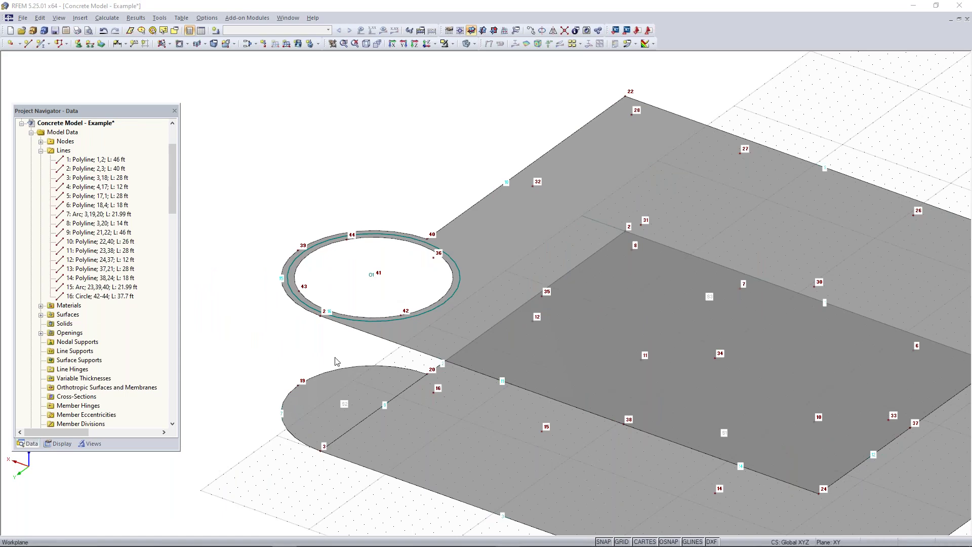
middle_drag(444, 385, 730, 288)
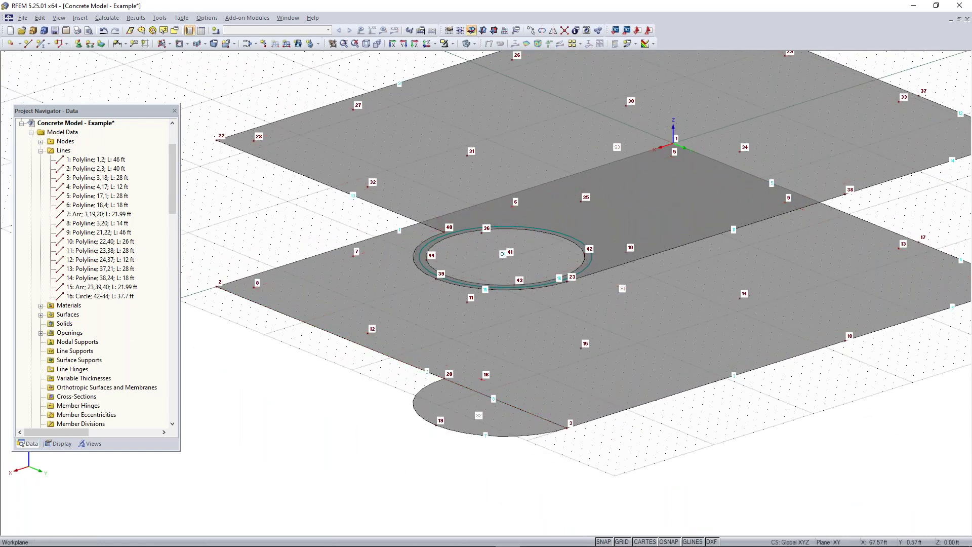
click(367, 44)
ctrl+middle_drag(757, 417, 523, 365)
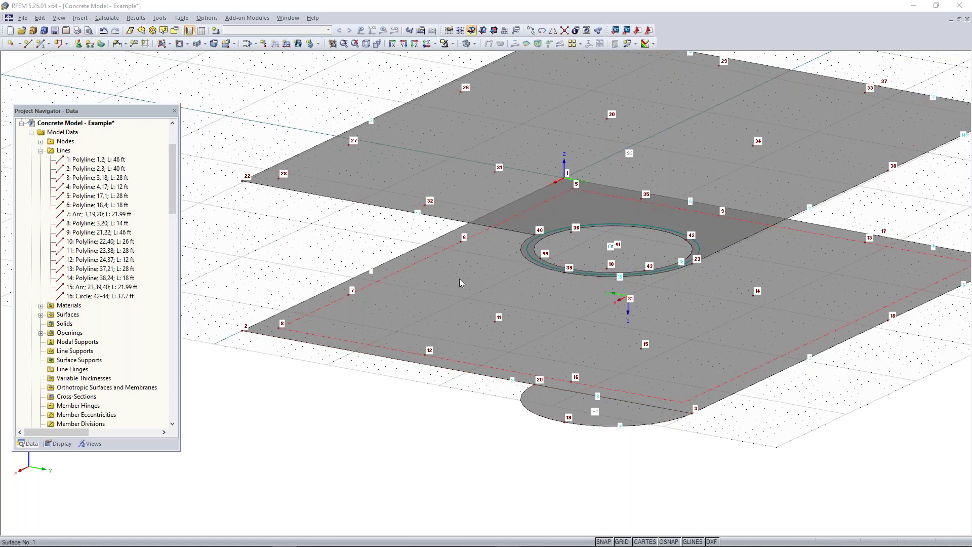
Step: Draw a vertical line from the lower slab edge between nodes 12 and 20, at about Y 19 ft, up to the upper slab edge
click(28, 44)
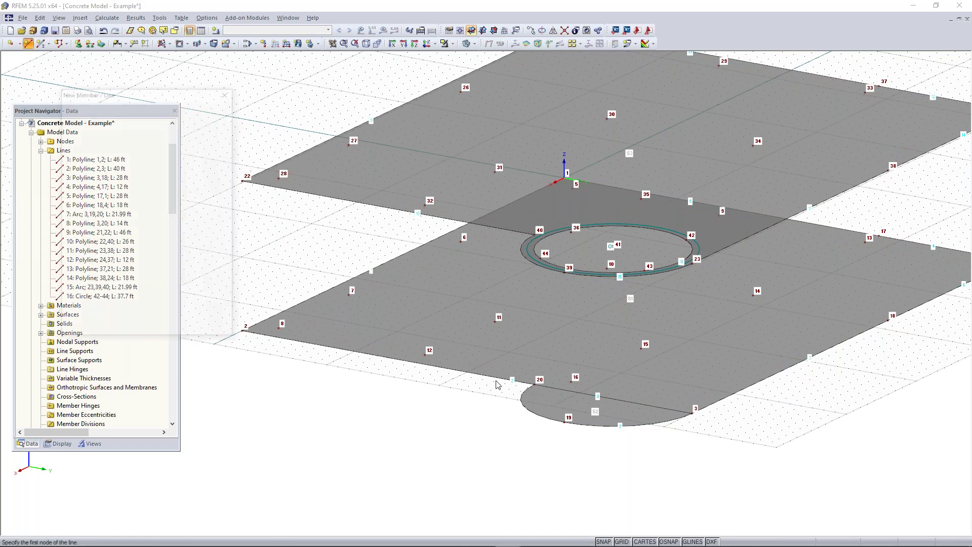
scroll(499, 385, up, 2)
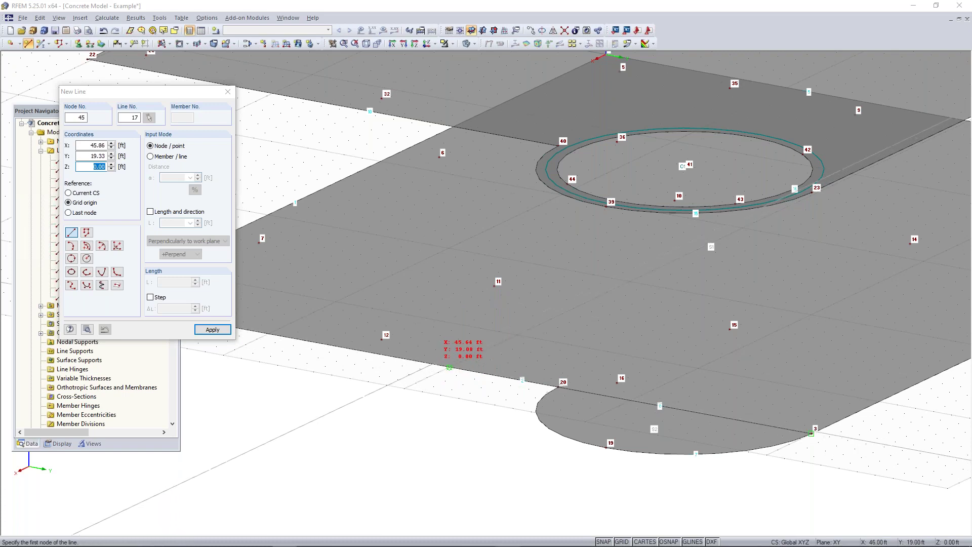
click(449, 367)
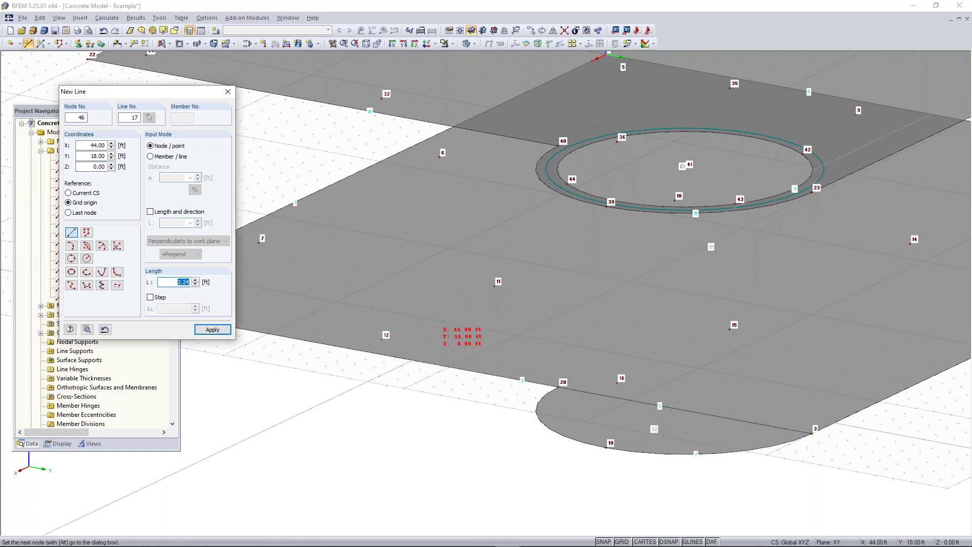
scroll(430, 238, down, 2)
middle_drag(440, 290, 490, 371)
ctrl+middle_drag(489, 258, 481, 217)
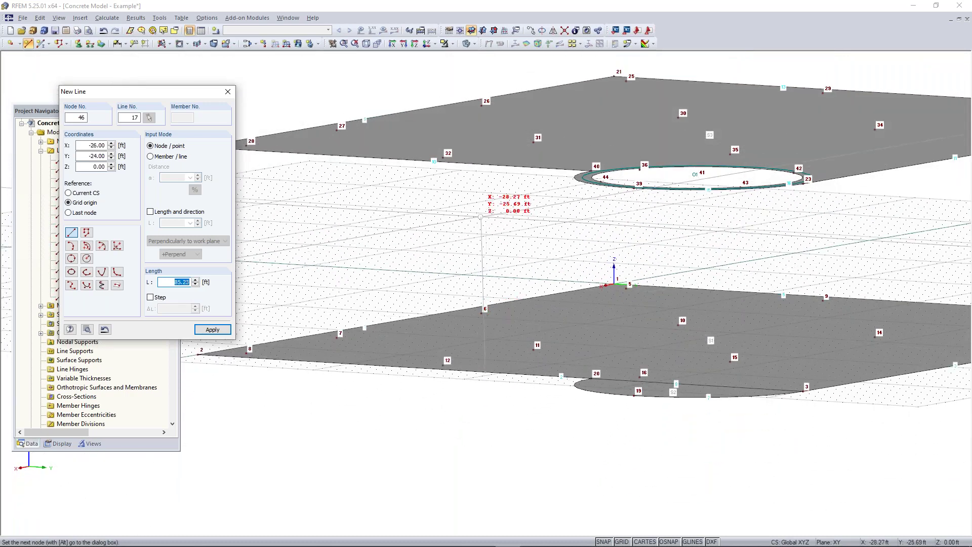
click(485, 165)
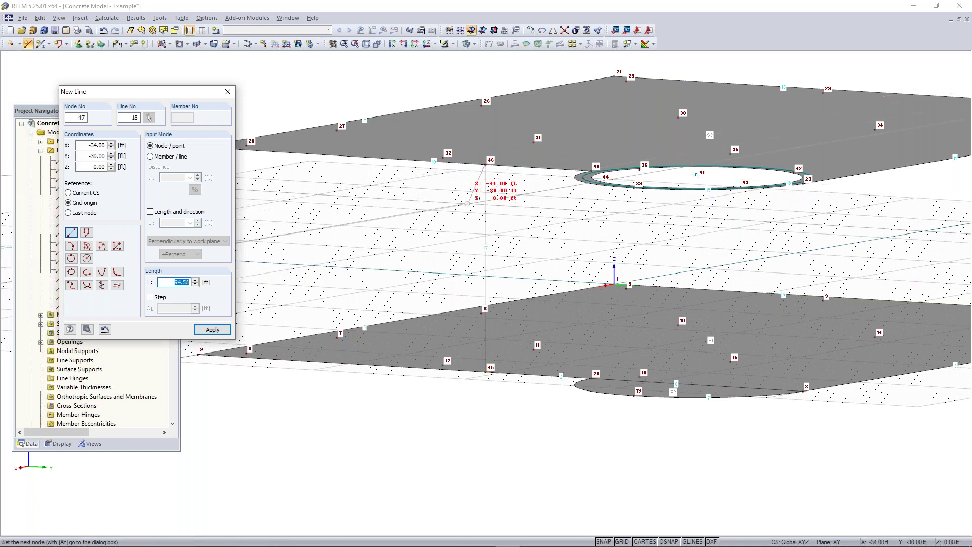
key(Escape)
Step: Draw a vertical line between the lower and upper slab edges between nodes 3 and 18, at about X 36 ft, Y 40 ft
ctrl+middle_drag(546, 238, 525, 280)
right_click(525, 280)
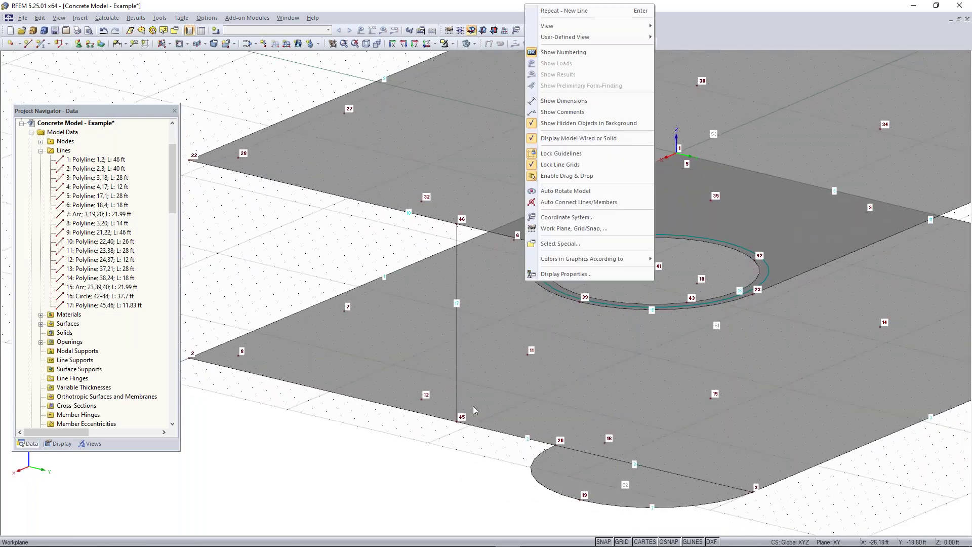
click(375, 252)
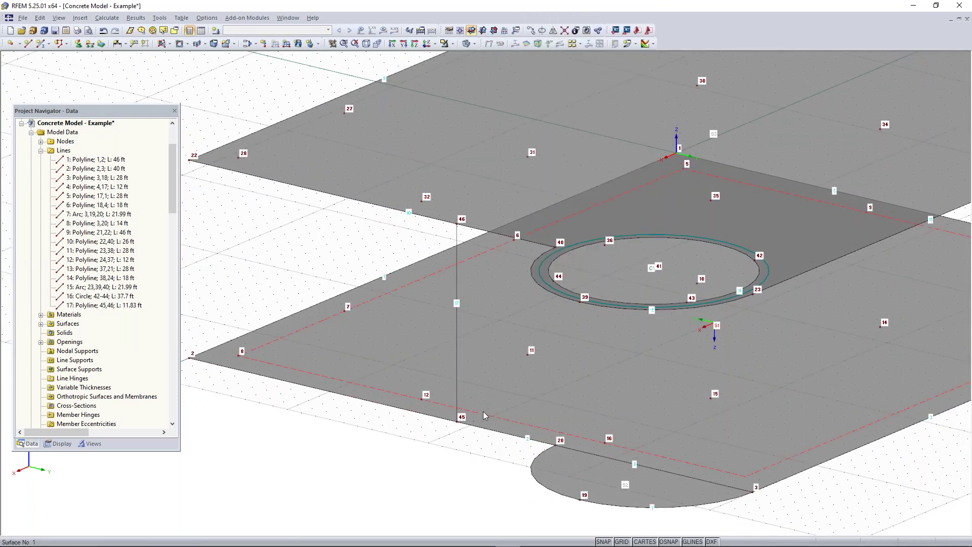
middle_drag(505, 339, 381, 280)
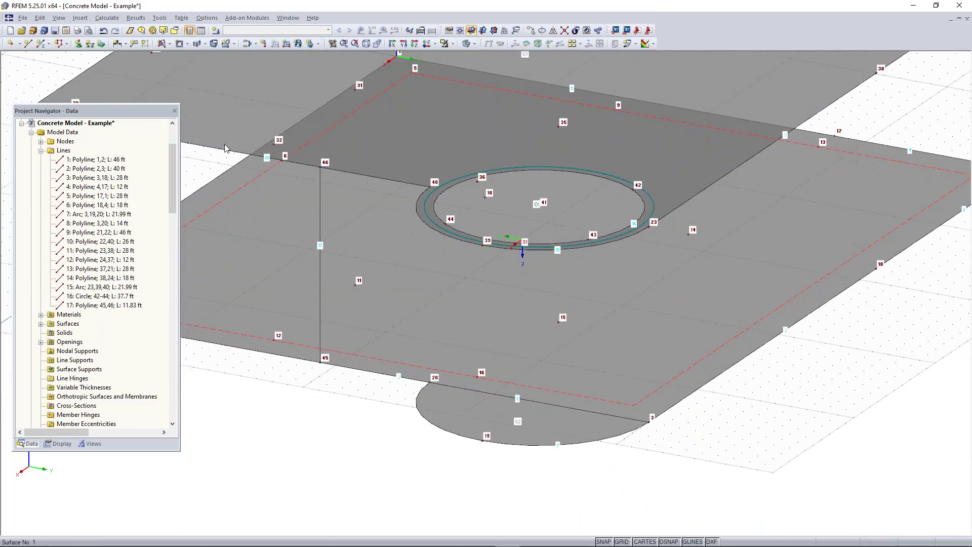
click(28, 44)
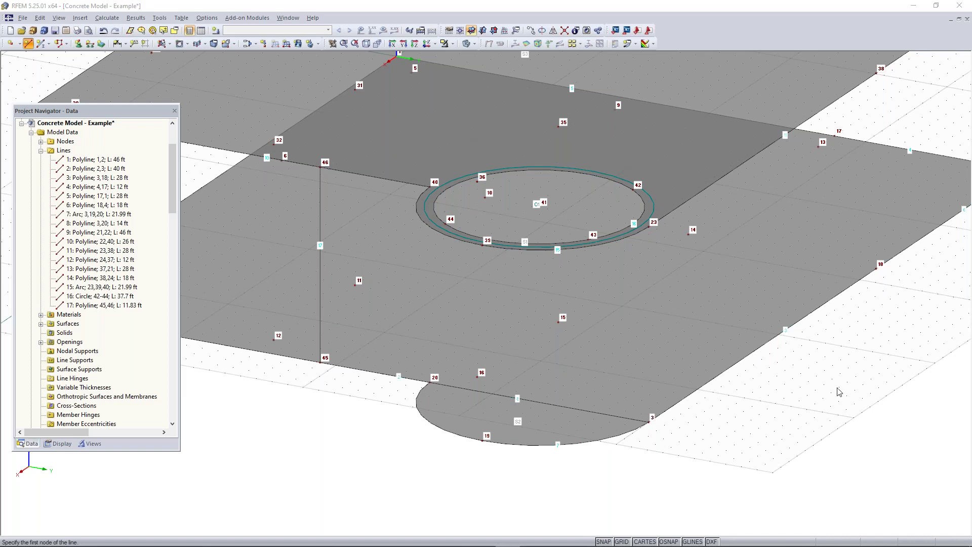
ctrl+middle_drag(819, 345, 705, 385)
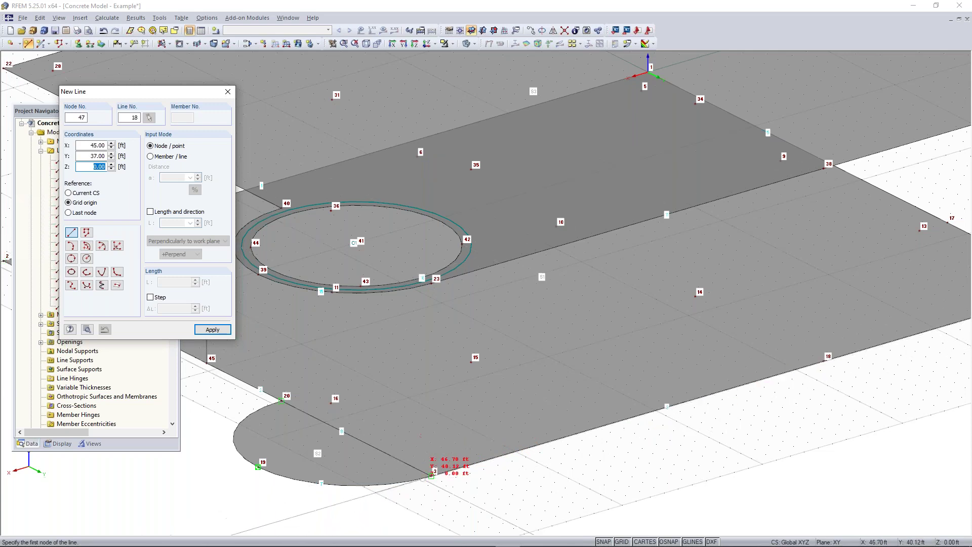
click(431, 476)
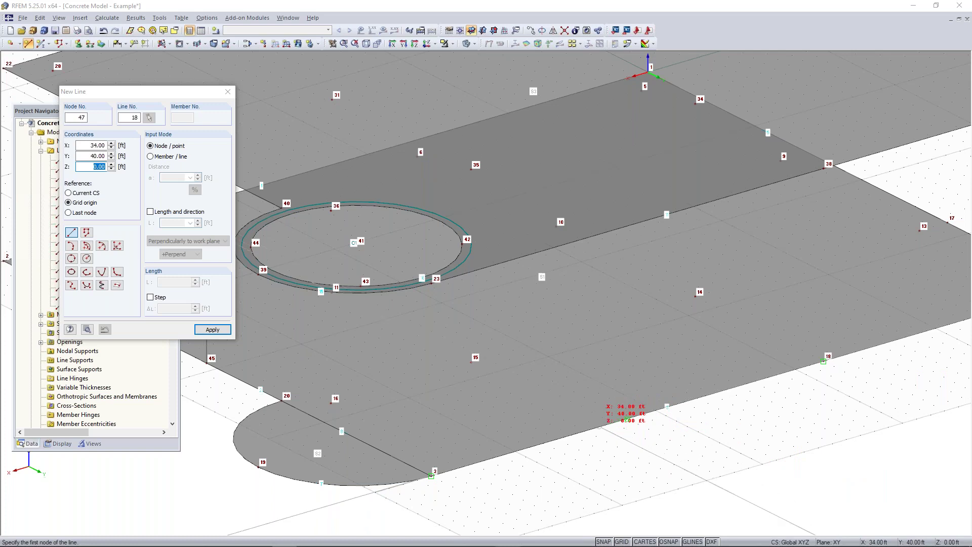
click(628, 419)
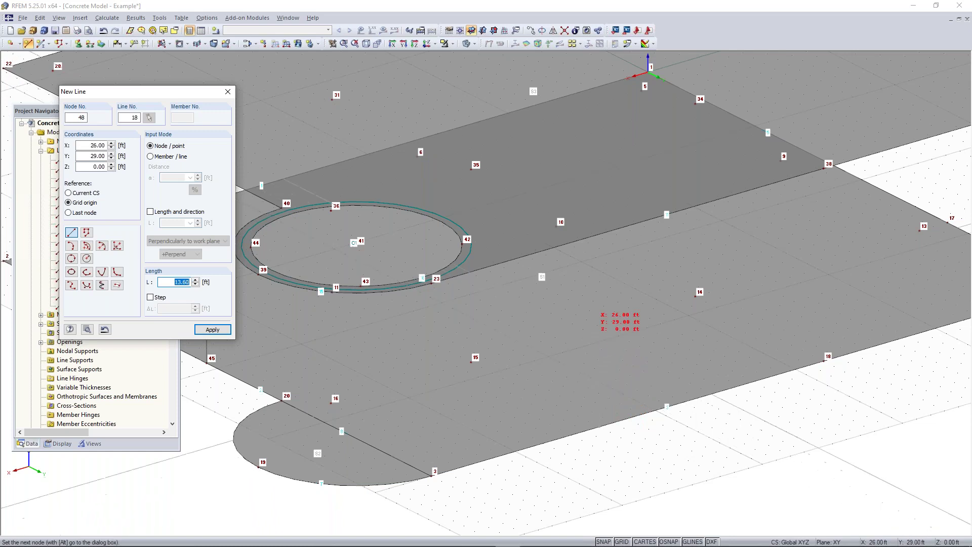
click(599, 233)
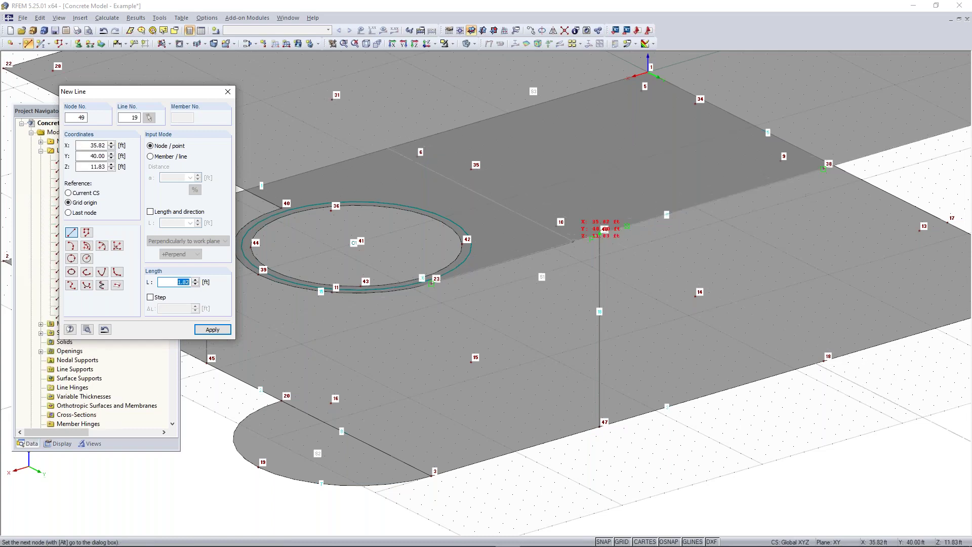
right_click(692, 448)
Step: Draw vertical lines at both ends of the semicircle, from node 20 to node 40 and from node 3 to node 23
middle_drag(366, 377, 480, 352)
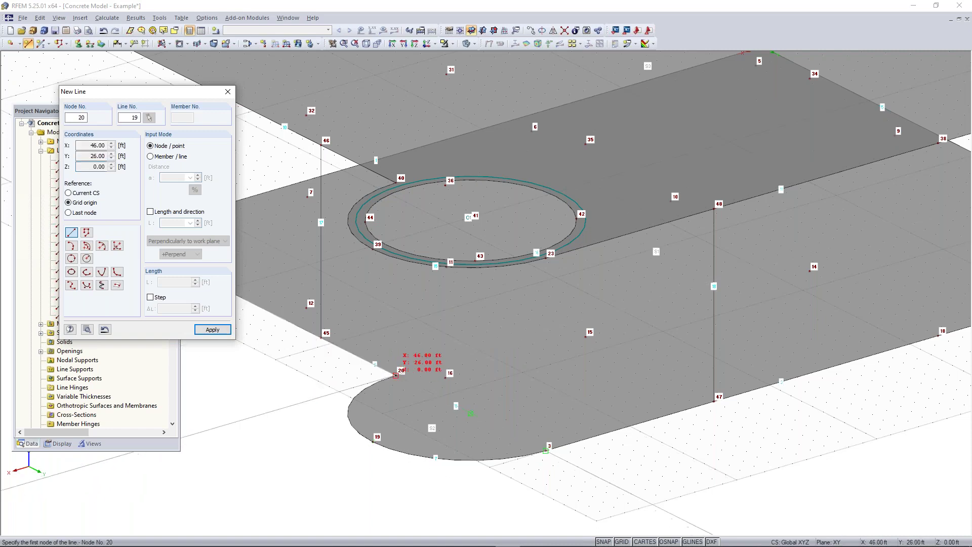
click(396, 375)
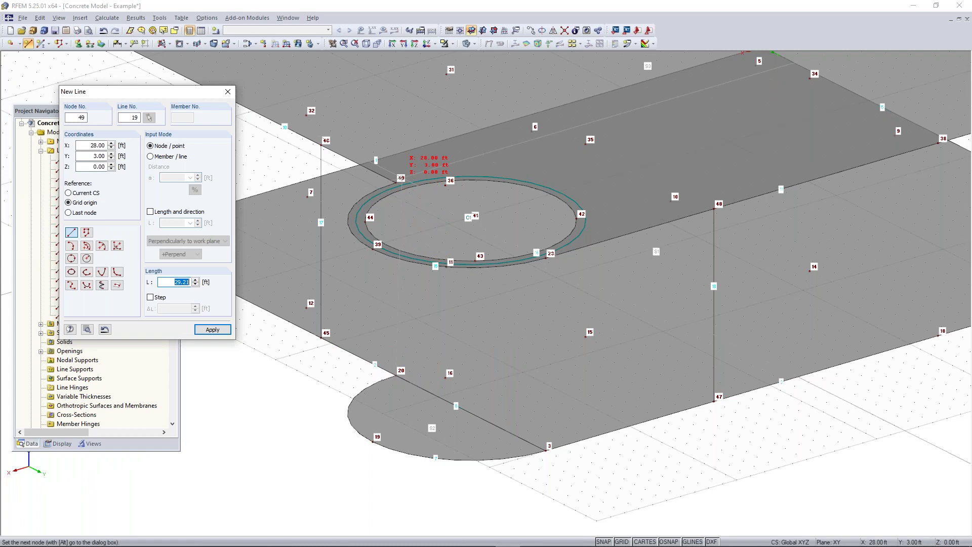
click(396, 183)
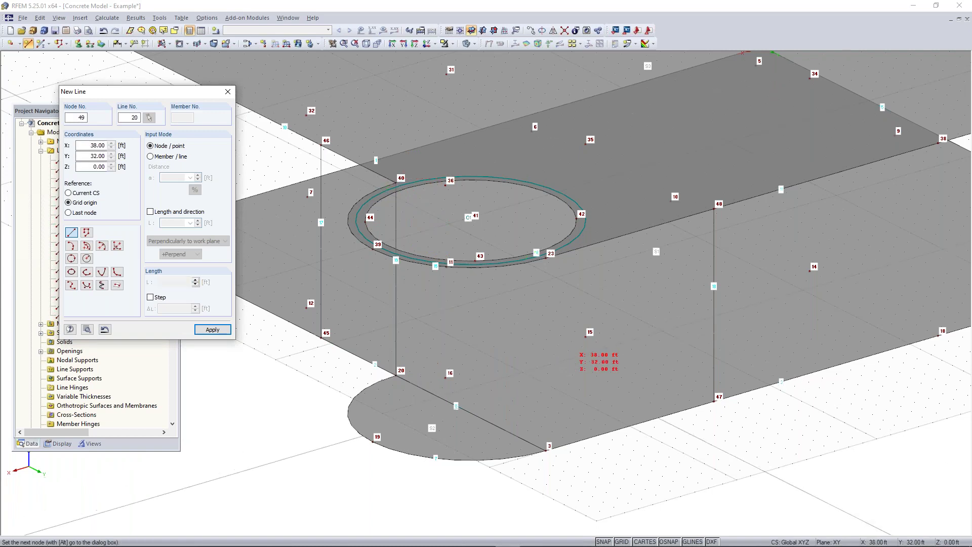
click(545, 450)
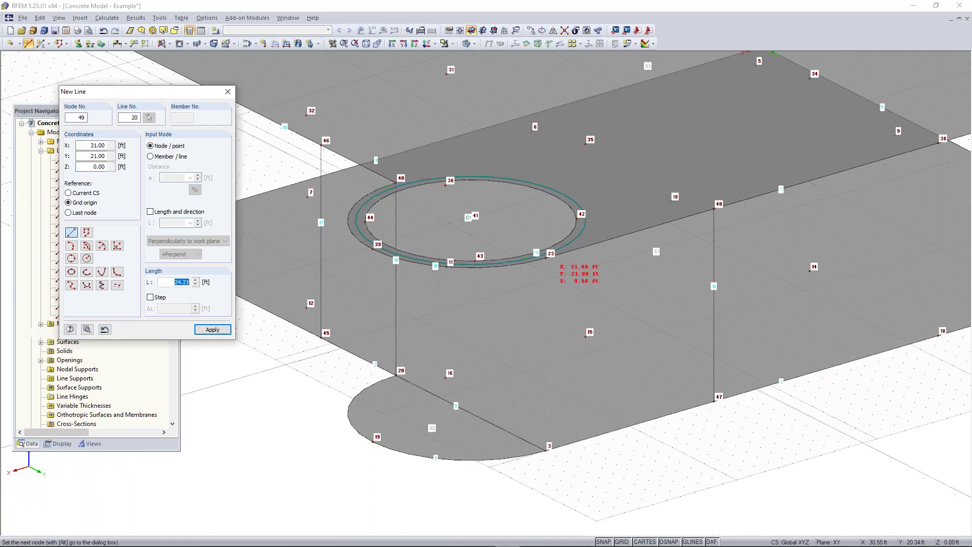
click(545, 258)
click(545, 258)
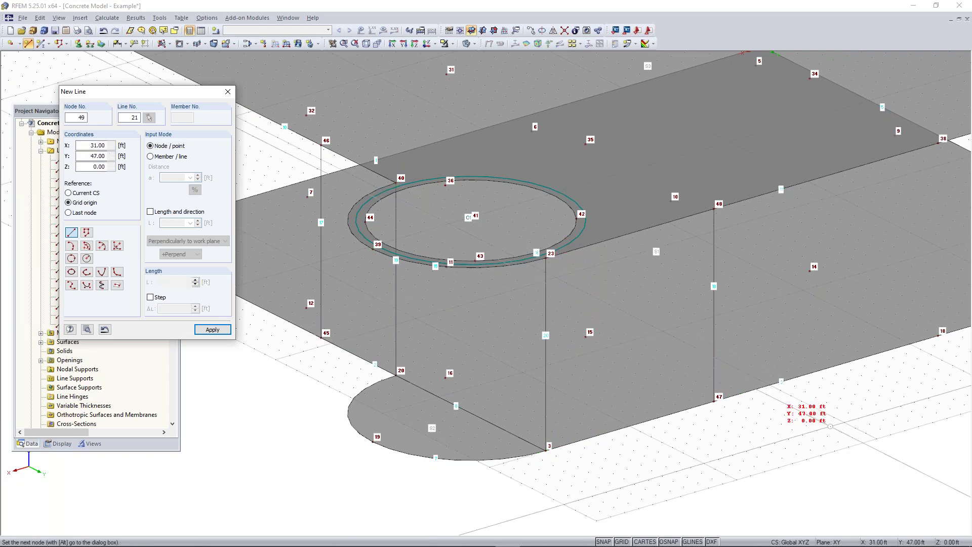
Step: Draw vertical lines from node 18 to node 38 and from corner node 4 to corner node 24
middle_drag(799, 405, 544, 441)
click(619, 423)
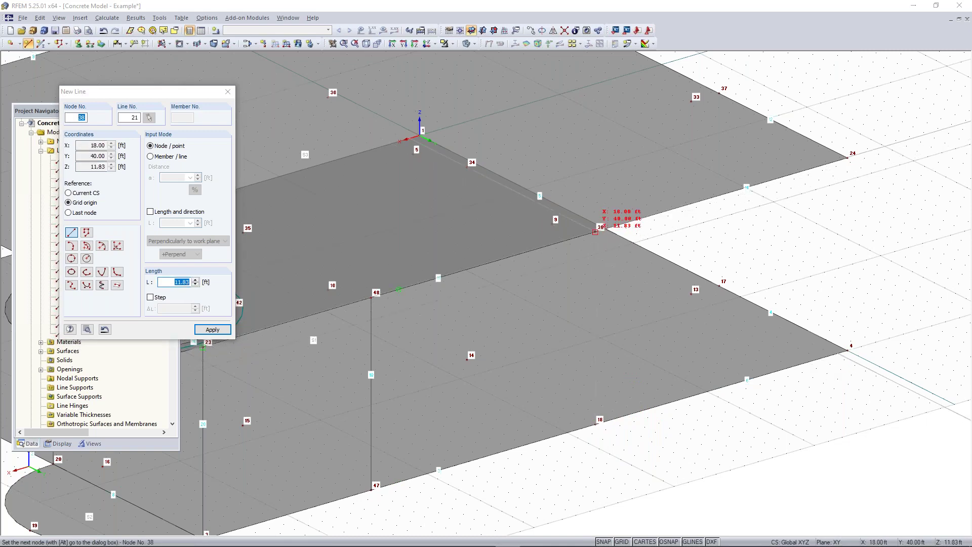
click(595, 232)
click(849, 349)
click(848, 158)
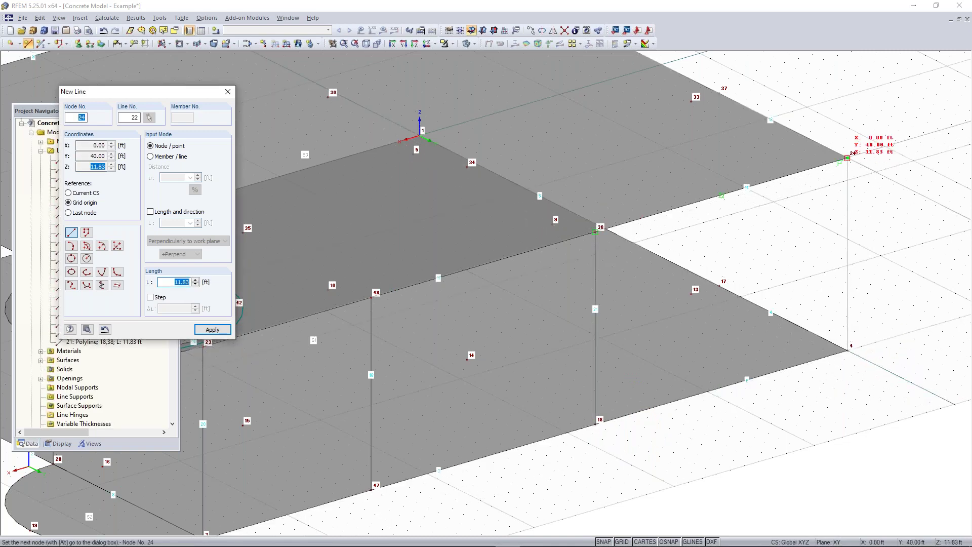
Step: Draw a vertical line from lower slab node 17, at X 0 ft, Y 28 ft, up to upper slab node 37
ctrl+middle_drag(684, 292, 583, 194)
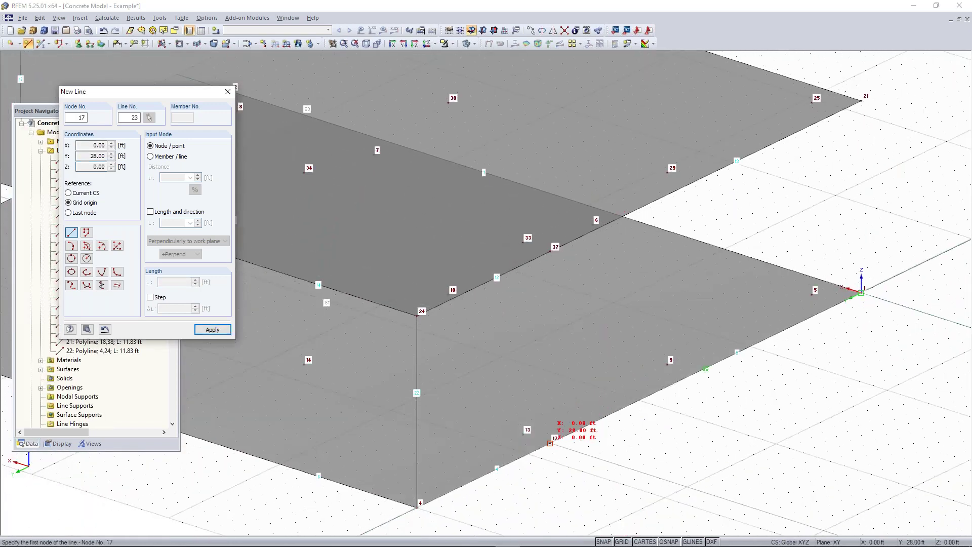
click(551, 442)
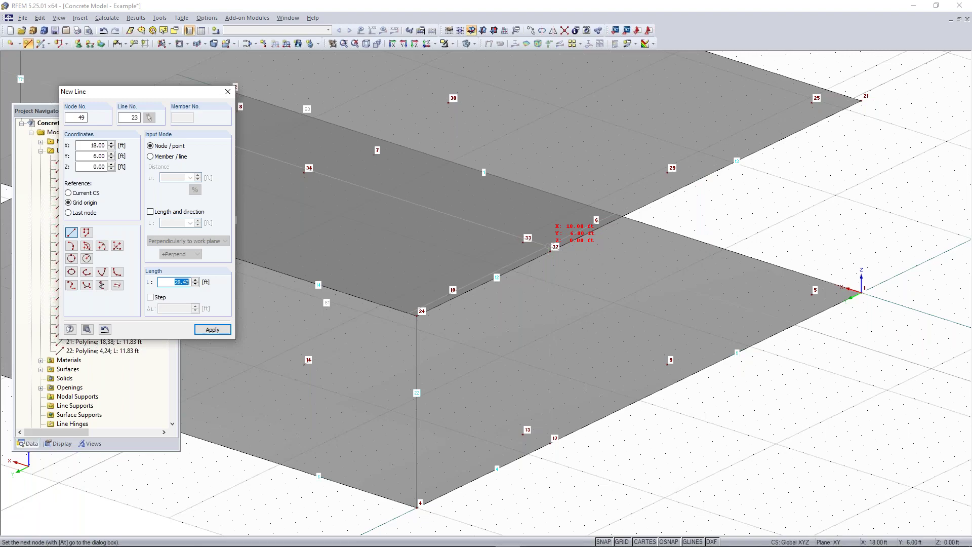
click(551, 251)
key(Escape)
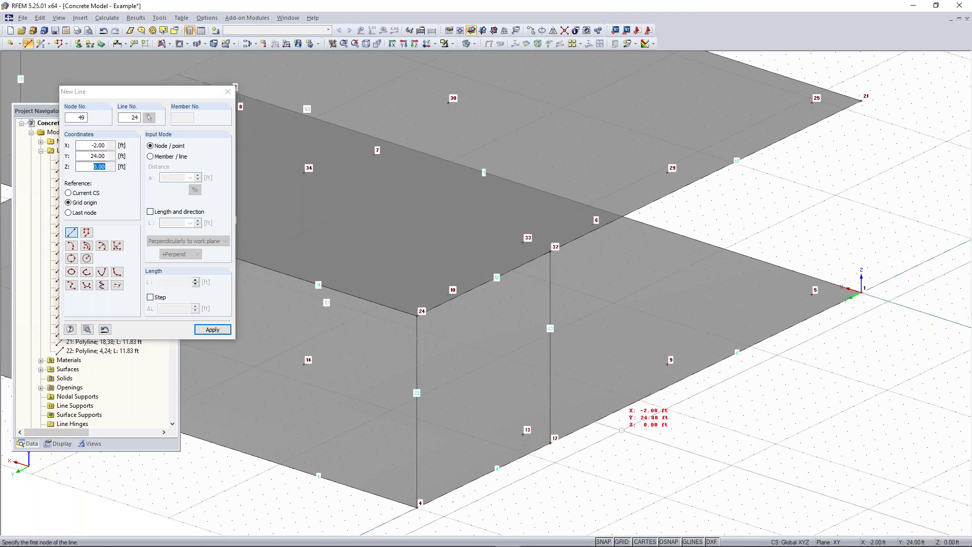
key(Escape)
Step: Connect all touching lines across both slabs with Connect Lines or Members, covering the whole model
scroll(557, 439, down, 6)
middle_drag(558, 438, 608, 392)
ctrl+middle_drag(609, 393, 549, 386)
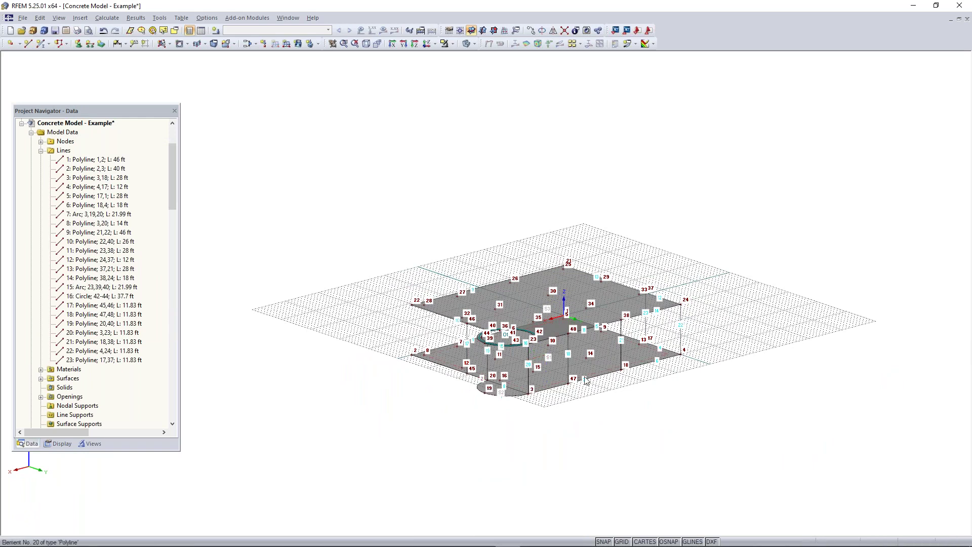
scroll(542, 363, up, 2)
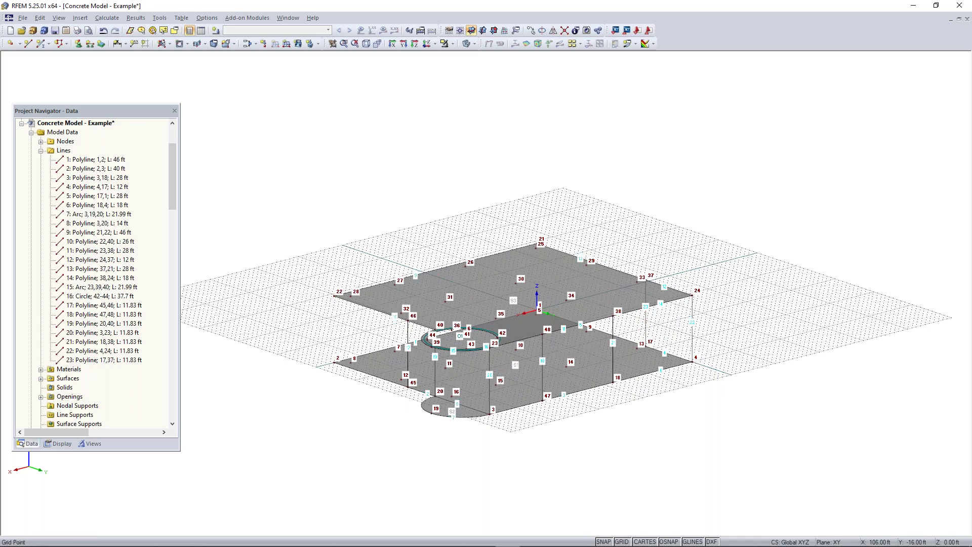
scroll(541, 334, up, 4)
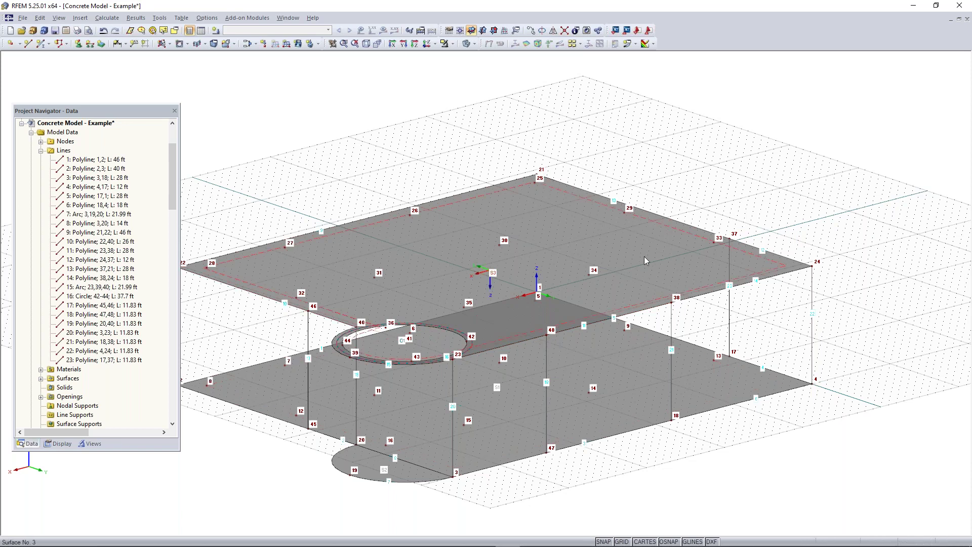
scroll(645, 256, down, 2)
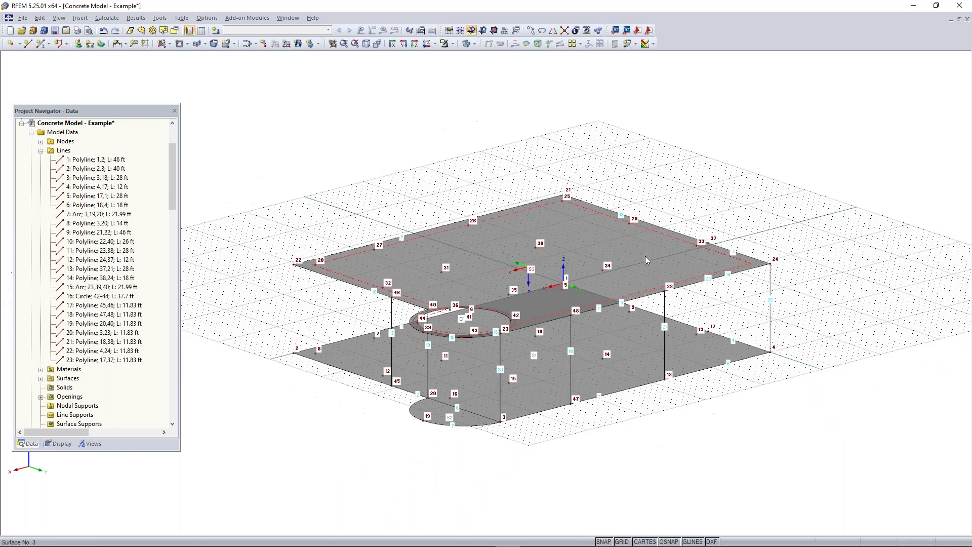
click(566, 31)
drag(831, 133, 249, 474)
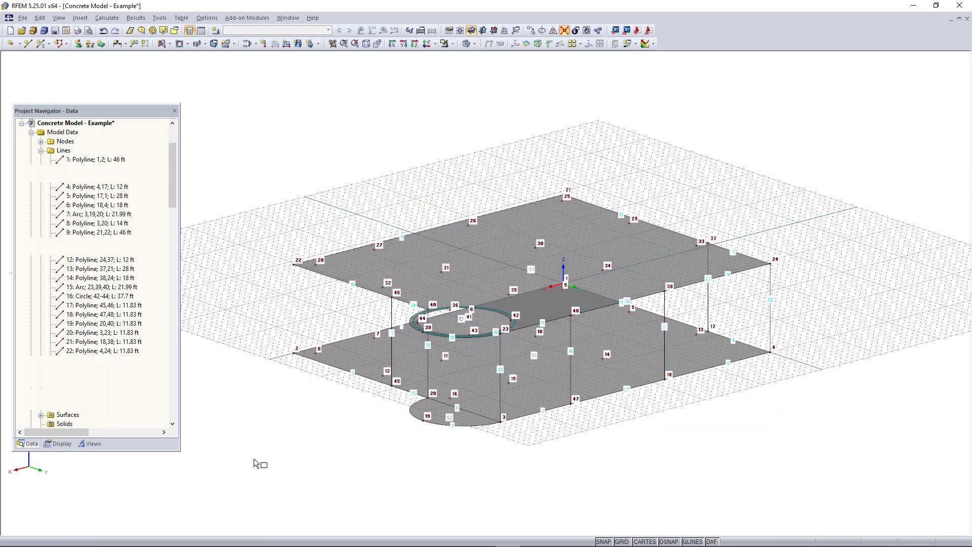
key(Escape)
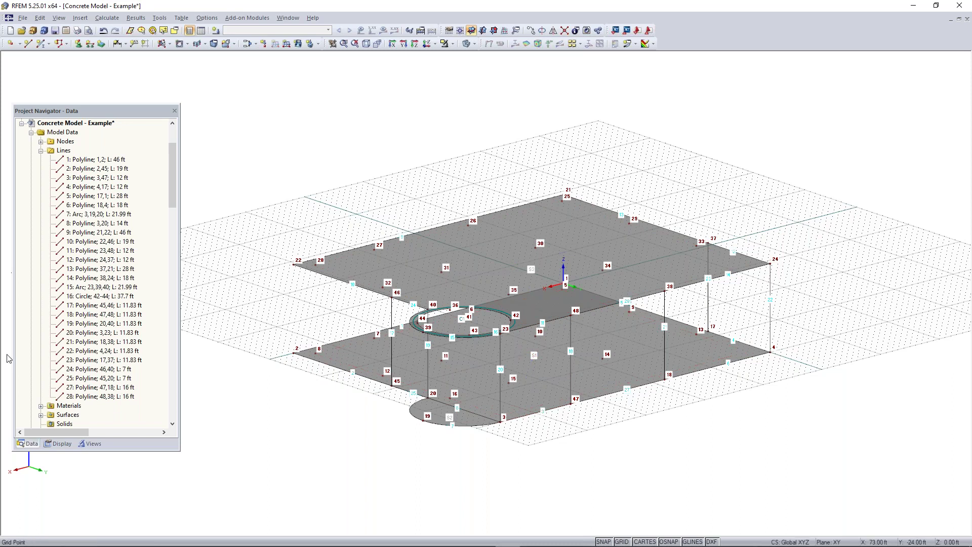
Step: Toggle the Auto Connect Lines/Members option and return it to its previous state
right_click(796, 172)
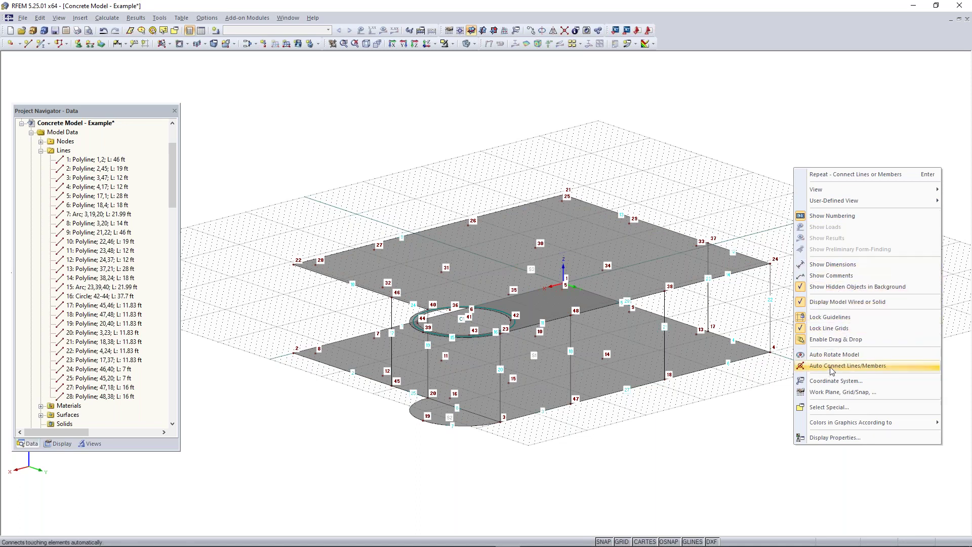
click(830, 366)
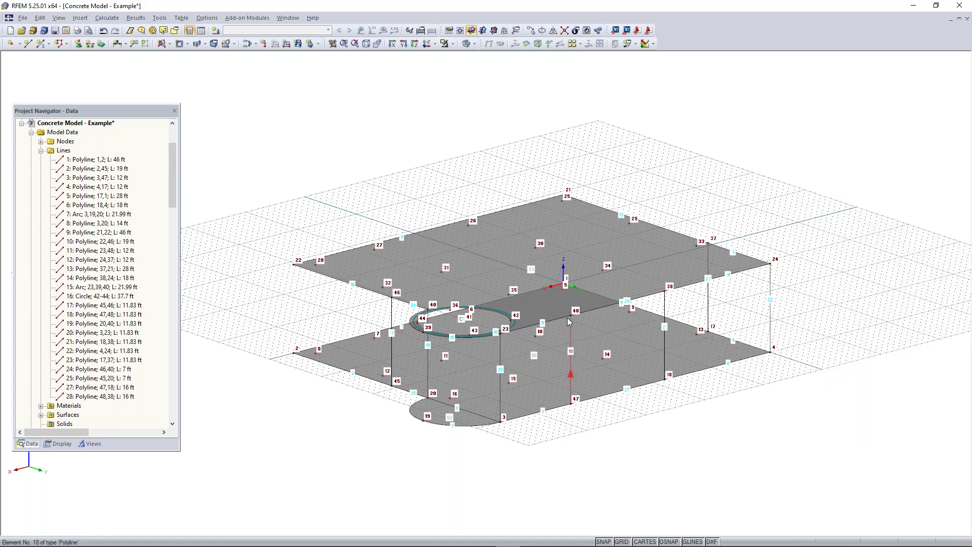
scroll(560, 324, up, 2)
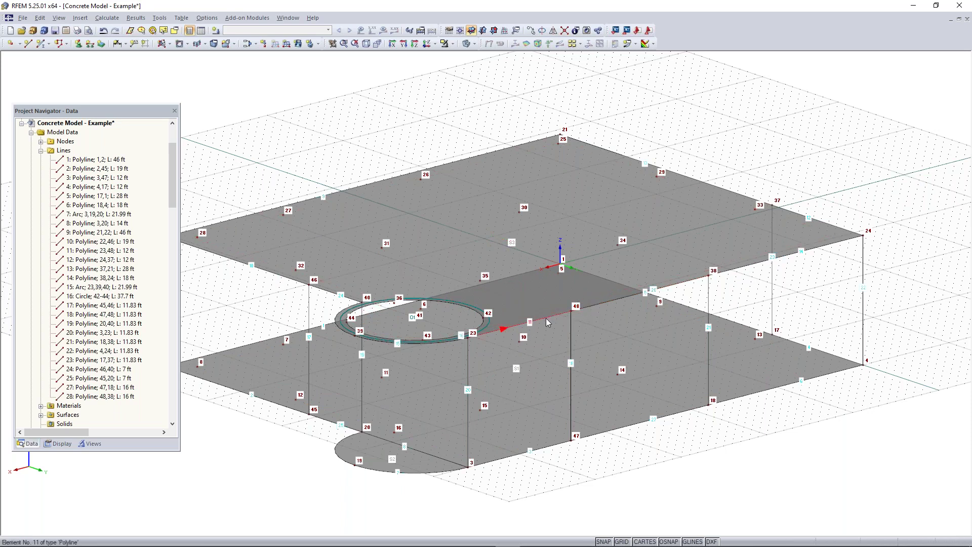
scroll(577, 317, down, 5)
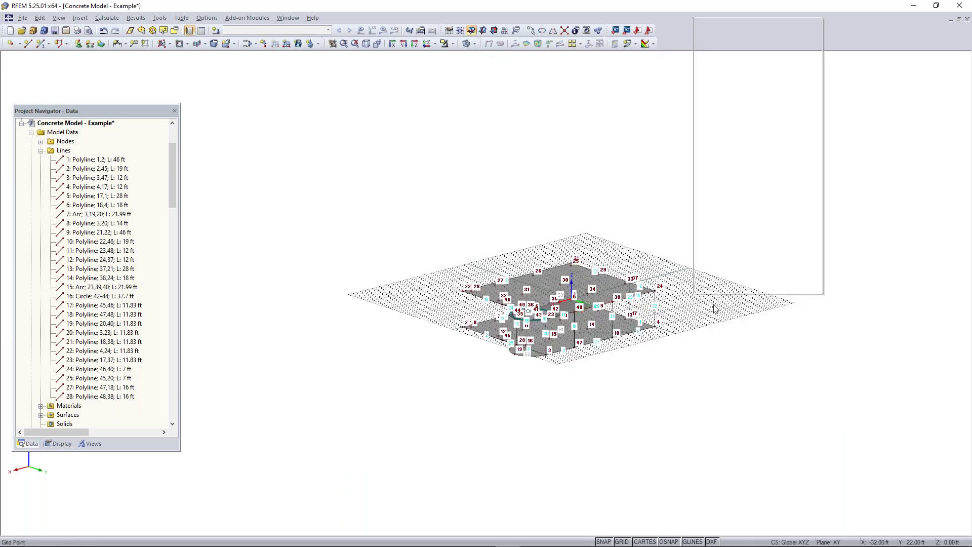
right_click(694, 296)
click(727, 216)
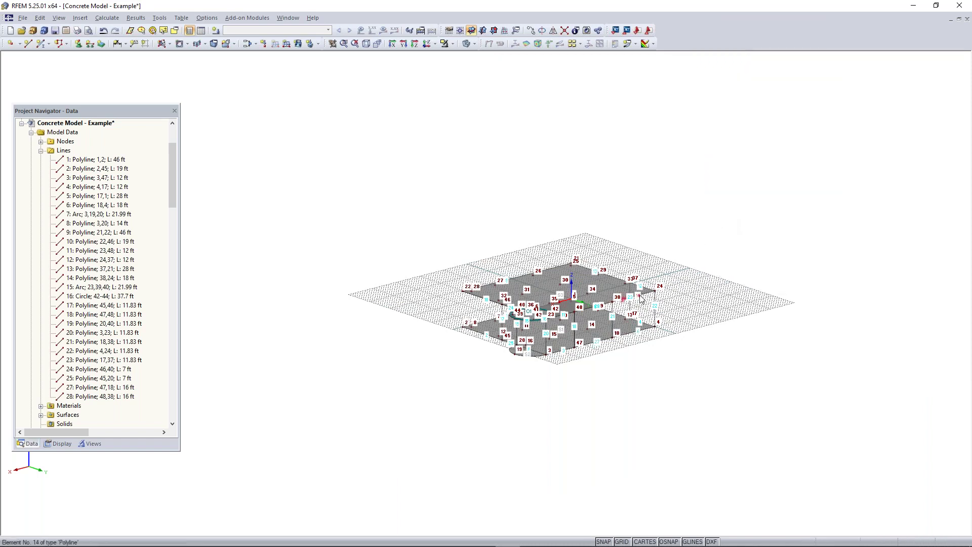
scroll(643, 291, up, 4)
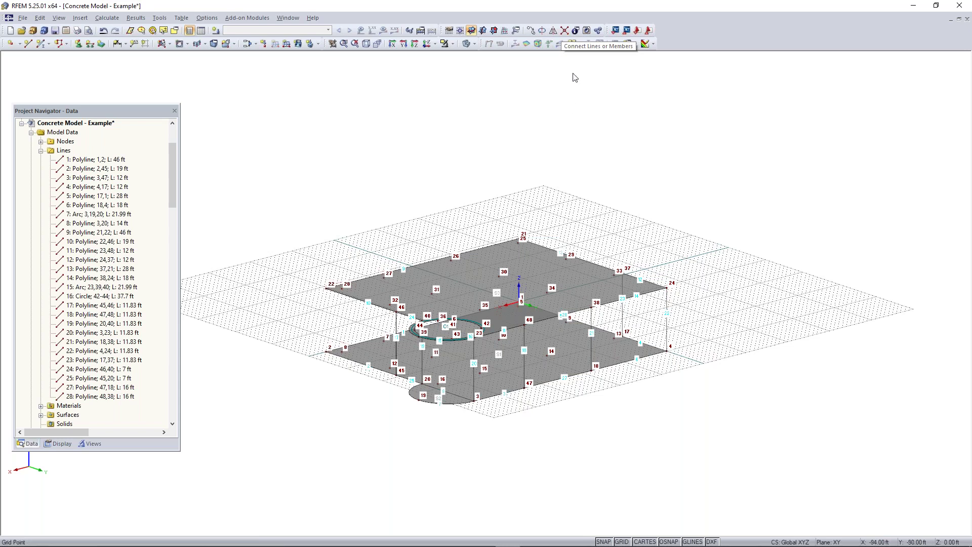
click(565, 31)
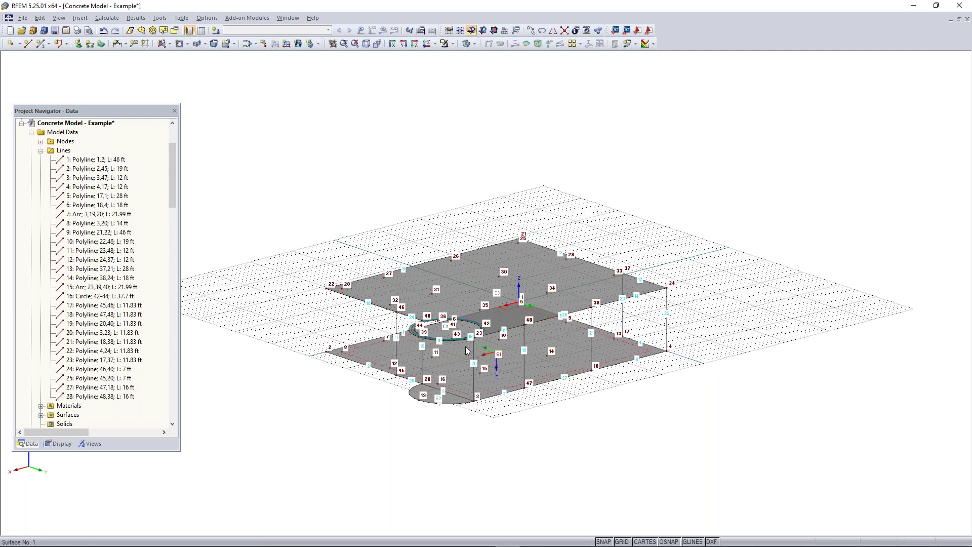
Step: Create an 8 in thick plane wall surface bounded by the lines between nodes 45, 20, 40 and 46
click(161, 44)
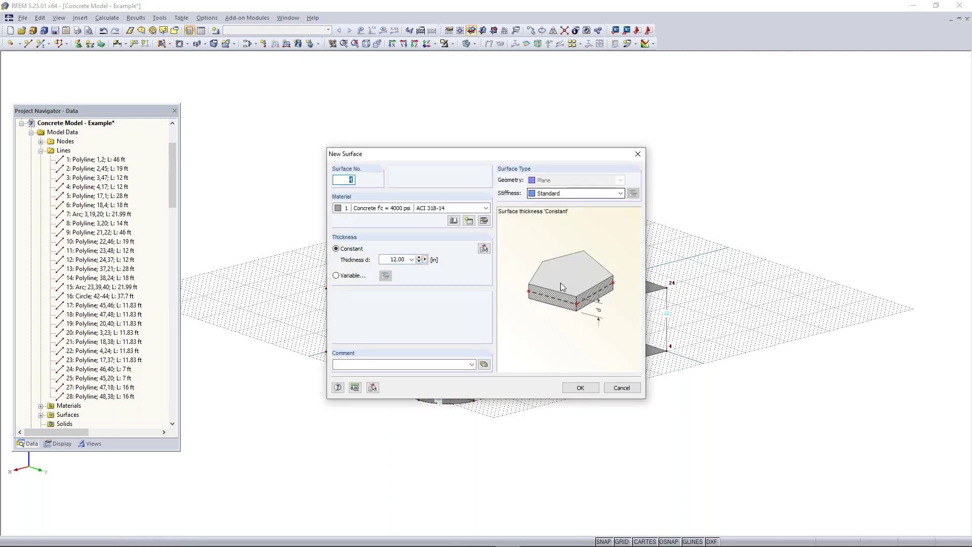
click(388, 259)
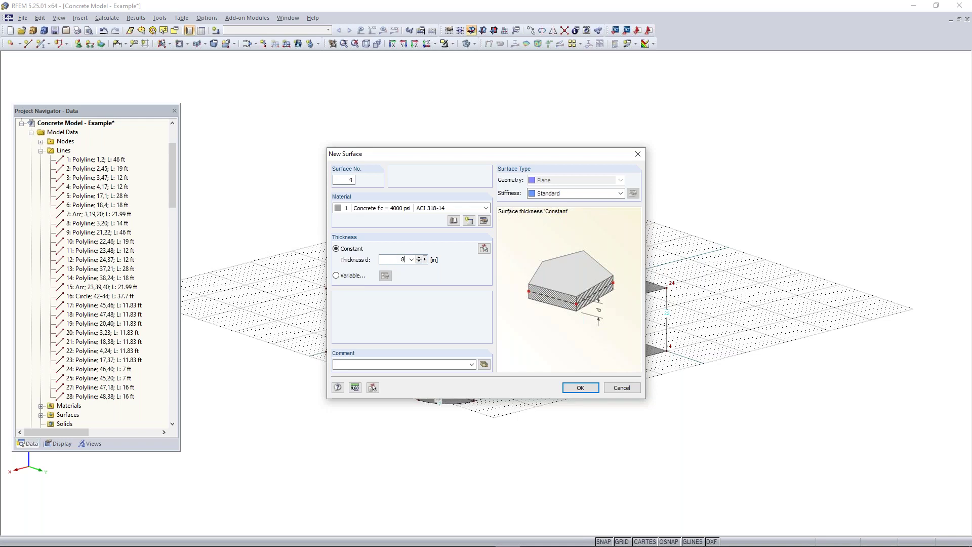
click(578, 388)
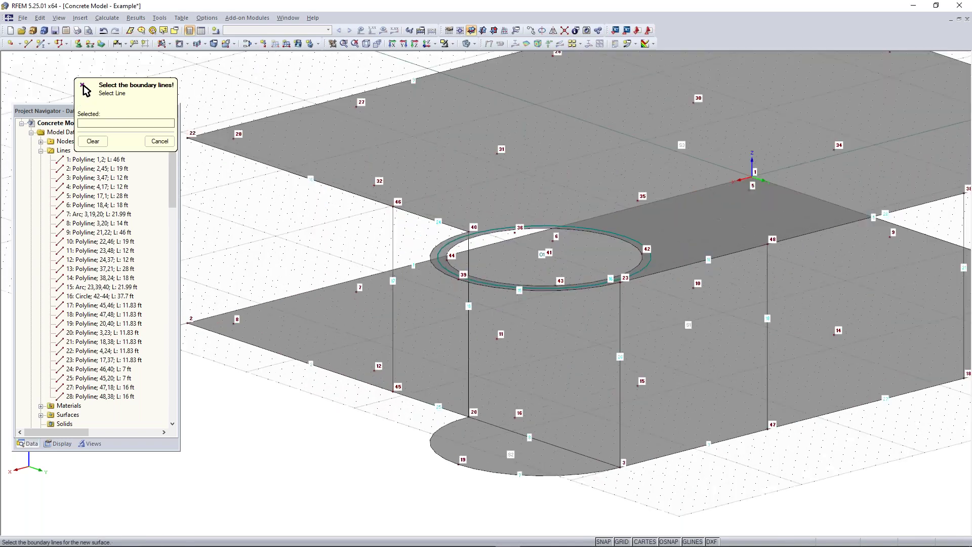
click(394, 330)
click(420, 400)
click(475, 357)
click(431, 201)
Step: Add a wall surface bounded by the lines between nodes 3, 47, 48 and 23
middle_drag(661, 345, 464, 313)
click(446, 355)
click(523, 426)
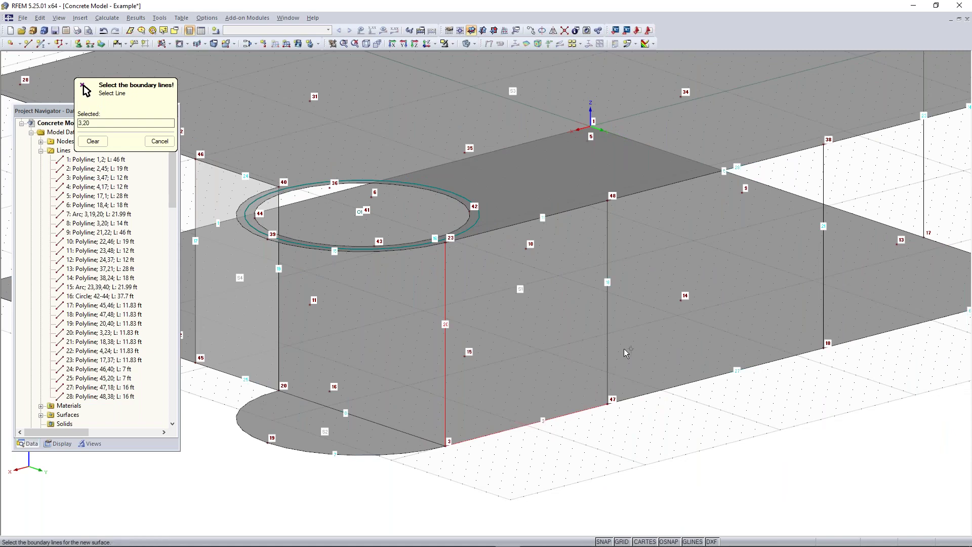
click(607, 340)
click(557, 215)
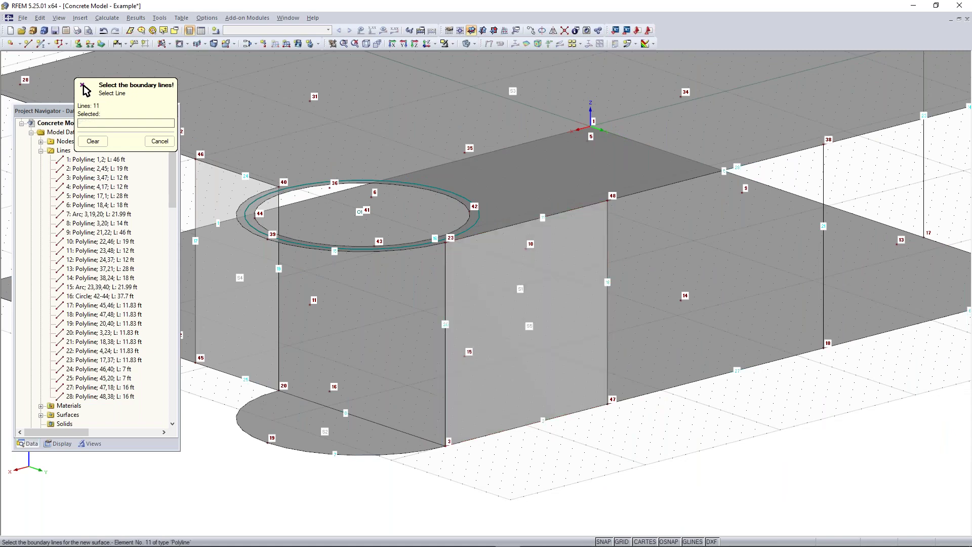
Step: Add a wall surface bounded by the lines between nodes 18, 4, 24 and 38
middle_drag(558, 215, 203, 279)
click(542, 392)
click(469, 324)
click(517, 195)
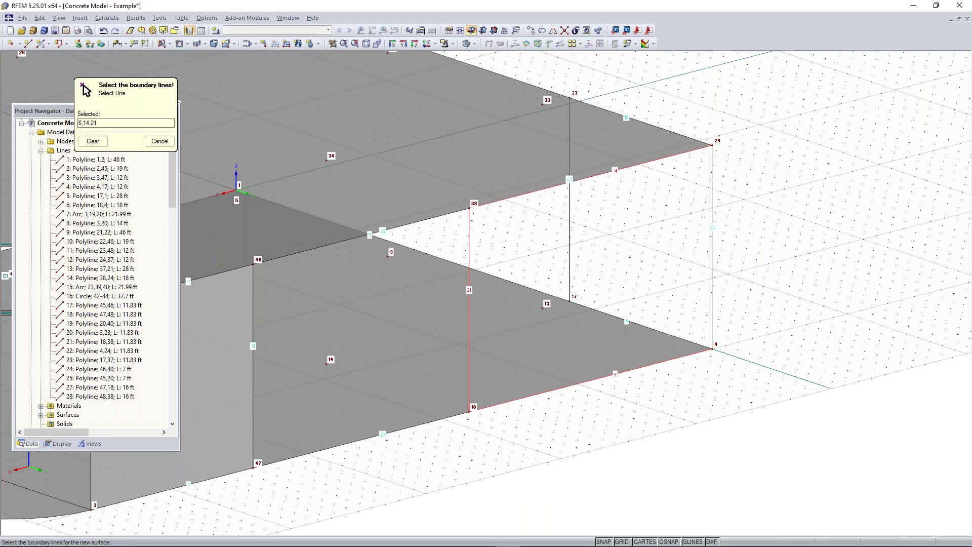
click(712, 164)
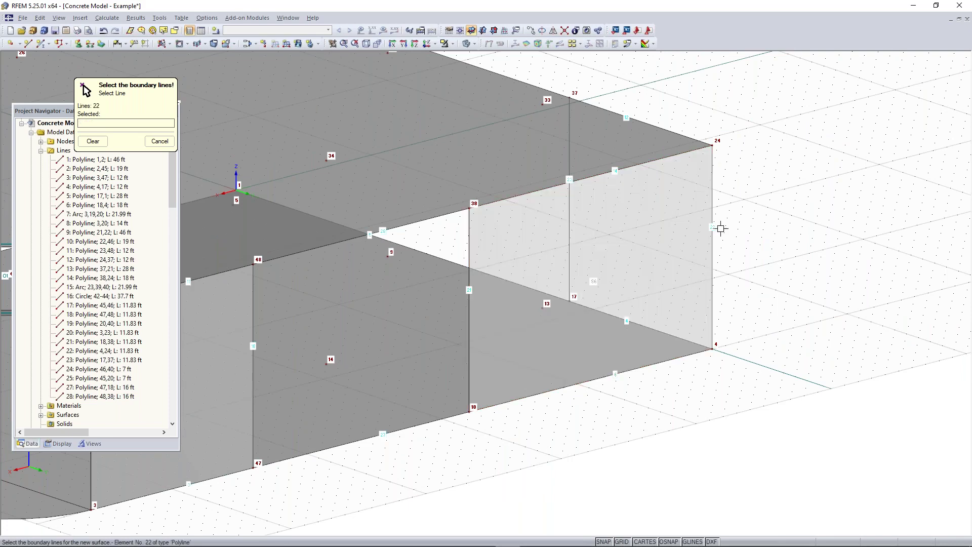
Step: Add the corner wall surface bounded by the lines between nodes 4, 17, 37 and 24, and finish surface creation
middle_drag(794, 330, 685, 239)
click(610, 409)
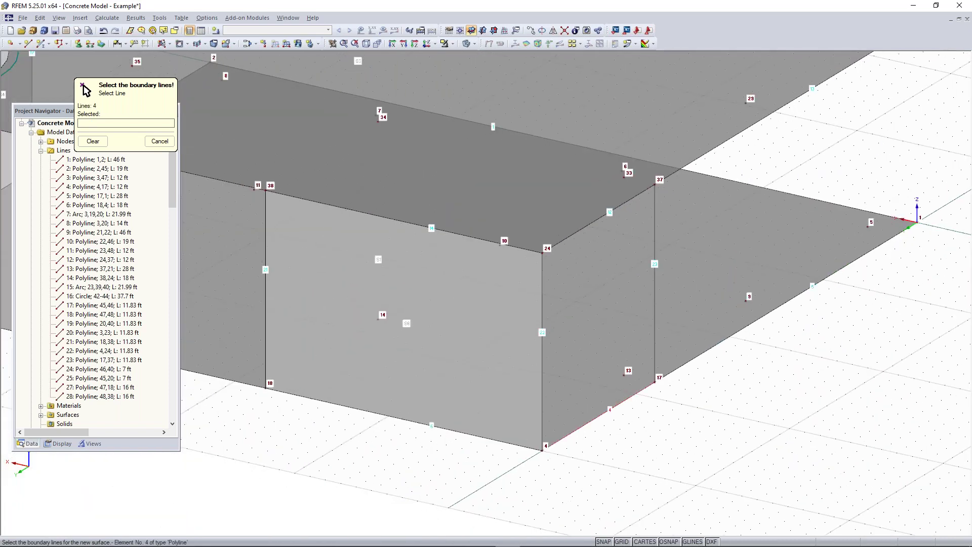
click(655, 273)
click(582, 228)
click(541, 284)
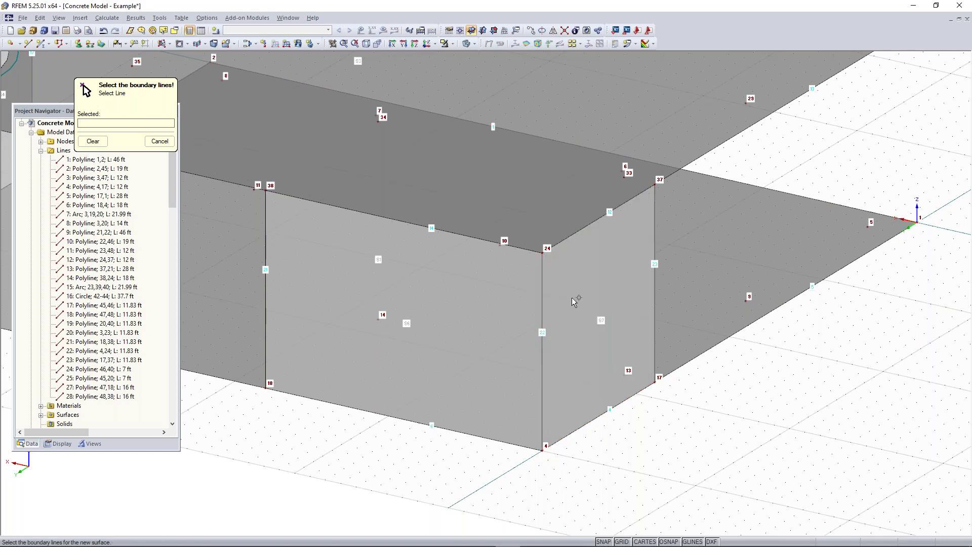
scroll(542, 426, down, 5)
scroll(501, 437, up, 5)
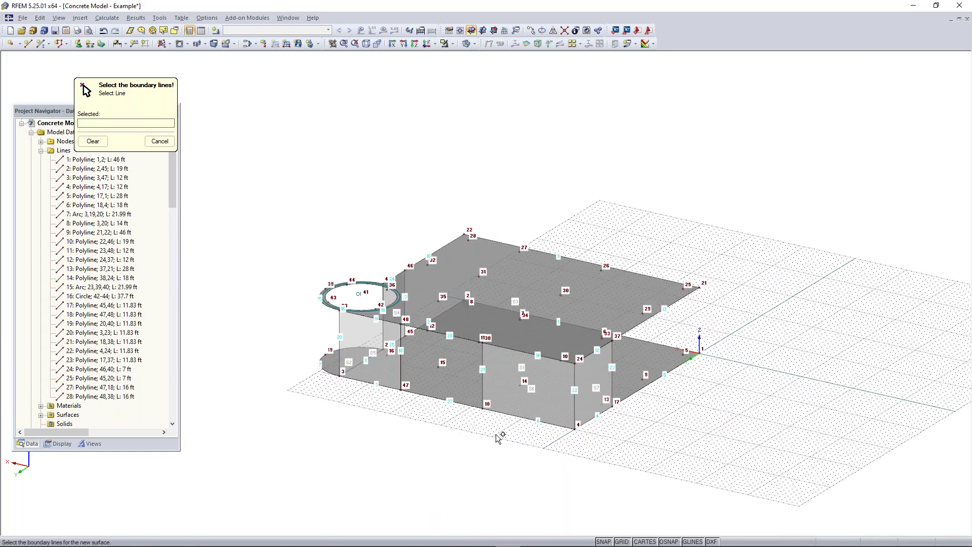
key(Escape)
ctrl+middle_drag(412, 428, 656, 414)
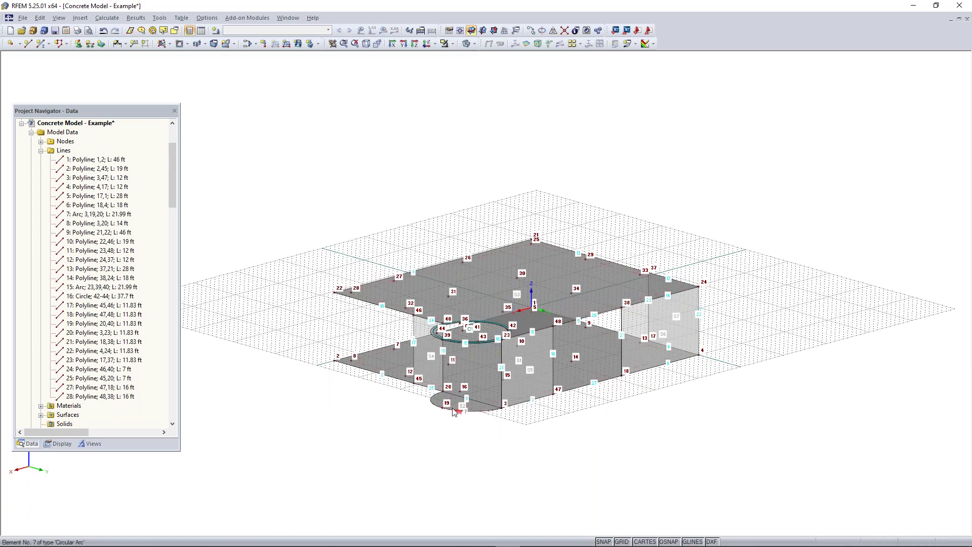
scroll(403, 401, up, 4)
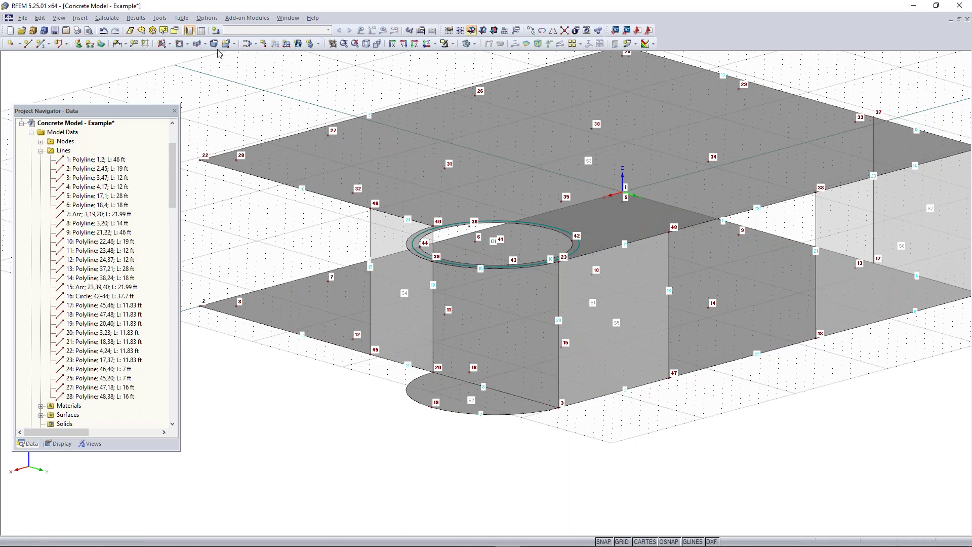
click(170, 44)
click(171, 47)
click(234, 44)
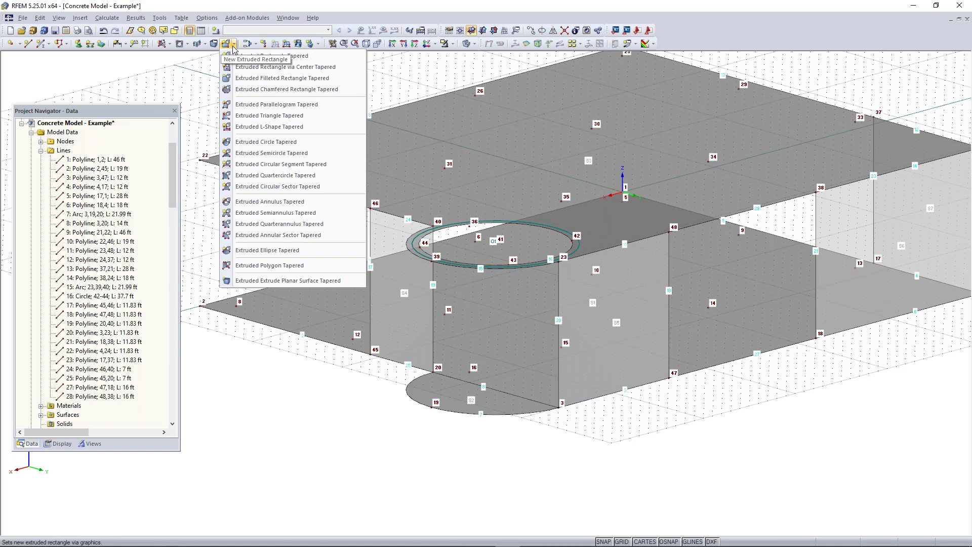
click(230, 47)
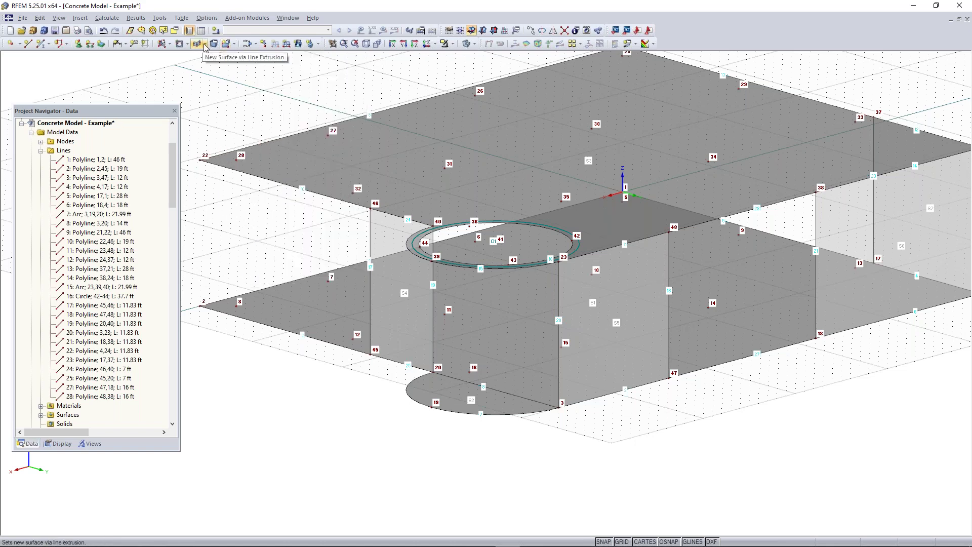
Step: Create an 8 in thick curved quadrangle wall between the lower and upper semicircle arcs and the vertical lines at their ends
click(205, 45)
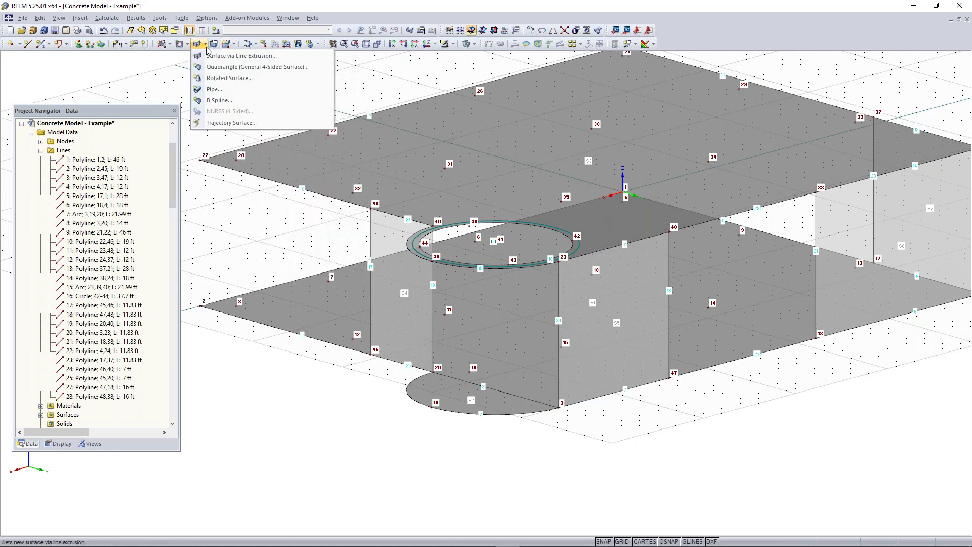
click(233, 67)
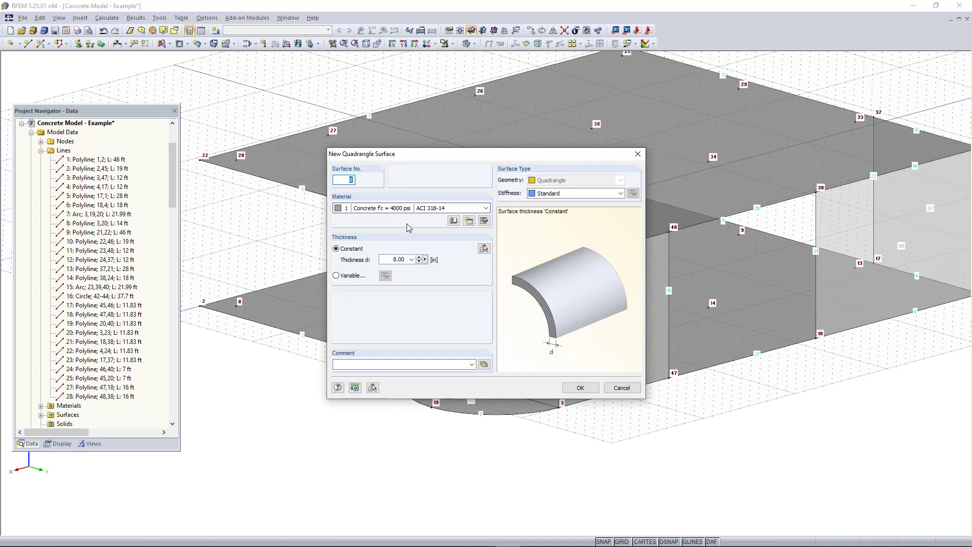
click(581, 388)
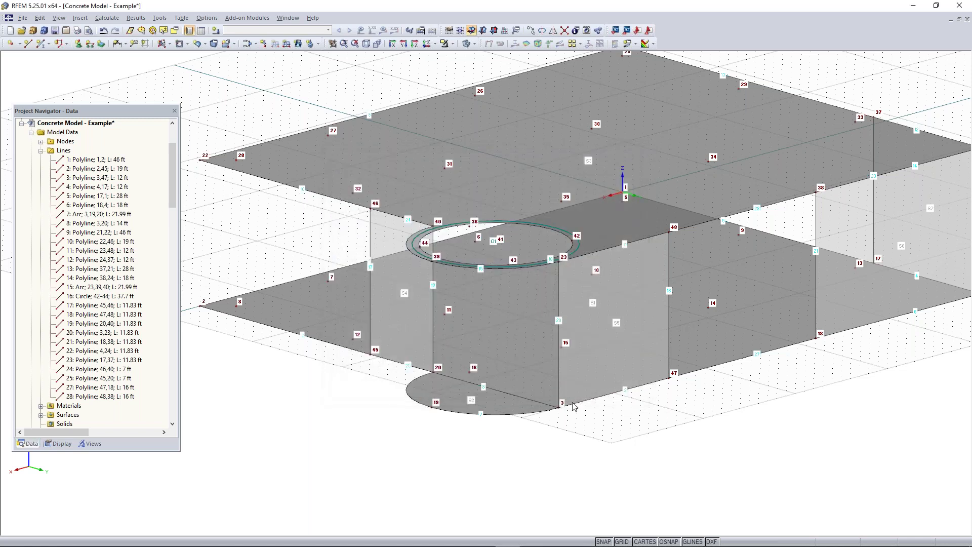
click(536, 411)
click(559, 374)
click(514, 268)
click(433, 334)
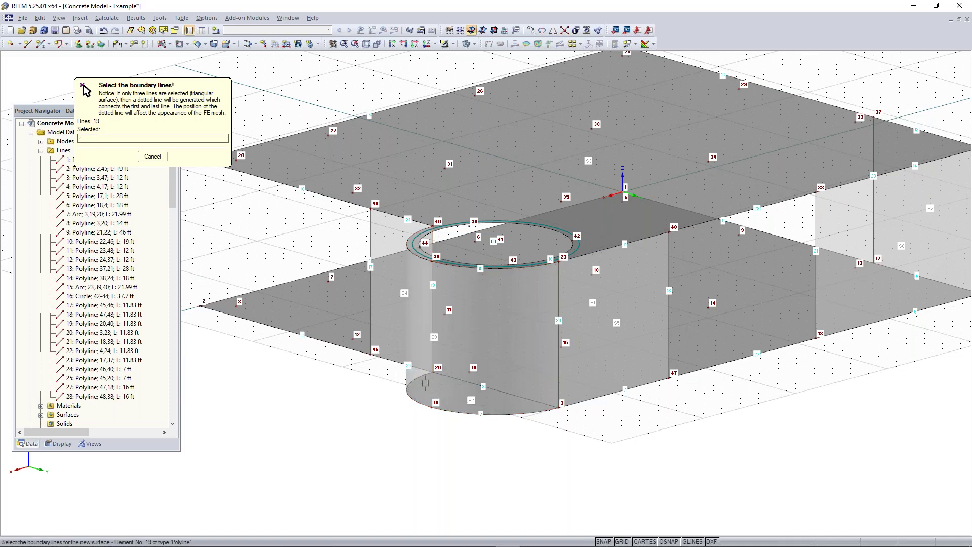
right_click(483, 424)
Step: Leave surface creation and examine the walls between the two slabs from several sides
click(545, 296)
ctrl+middle_drag(545, 295, 188, 366)
right_click(188, 366)
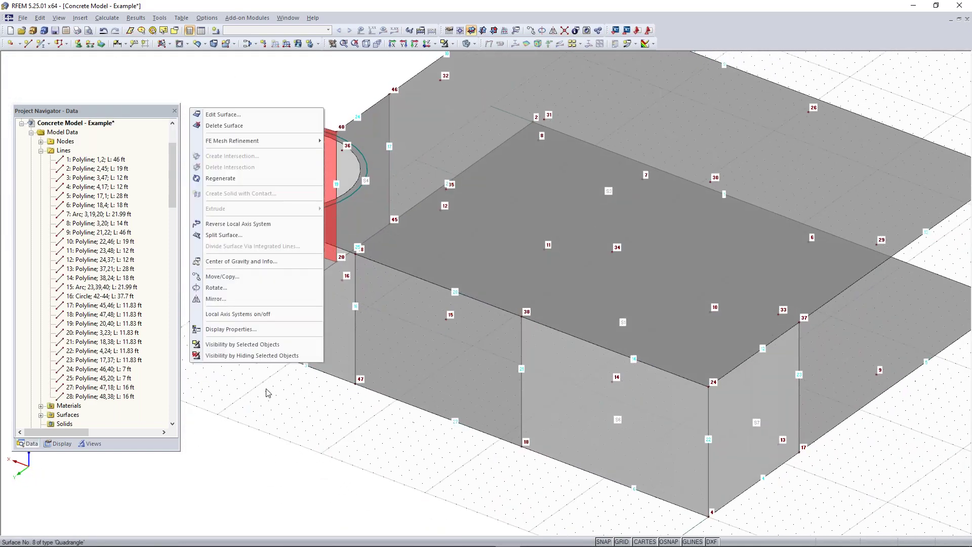
click(291, 400)
middle_drag(294, 387, 390, 463)
click(240, 265)
middle_drag(334, 435, 588, 323)
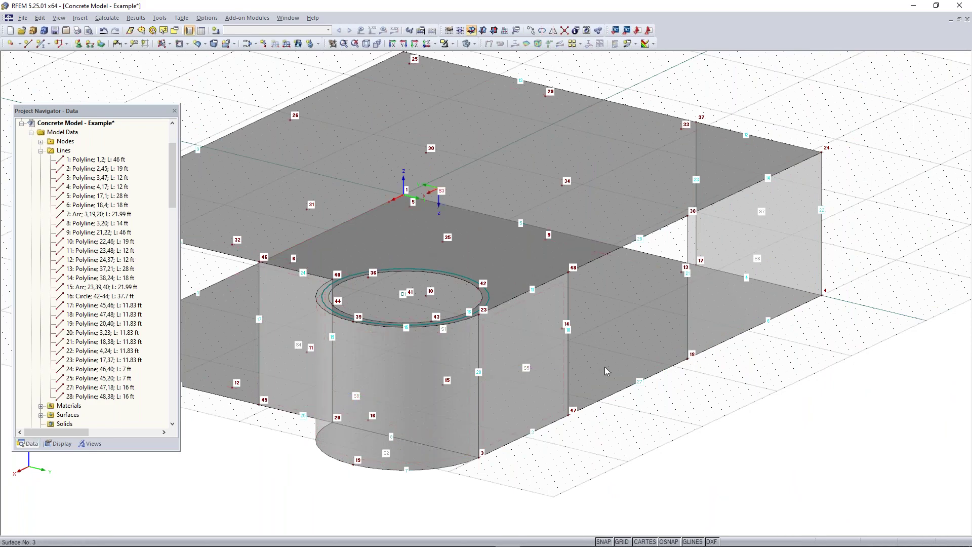
ctrl+middle_drag(764, 414, 632, 404)
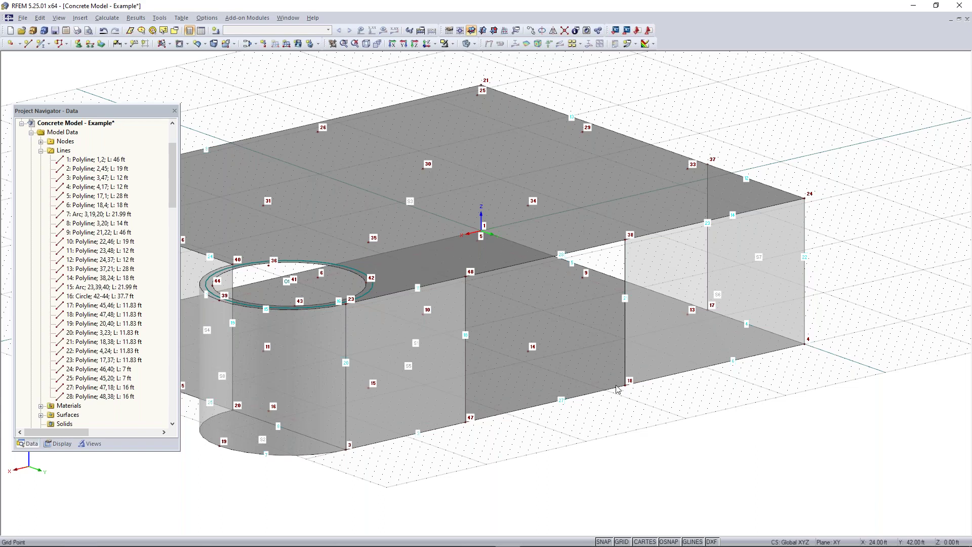
Step: Move the work plane origin to node 18 and switch the work plane to YZ
scroll(621, 315, down, 1)
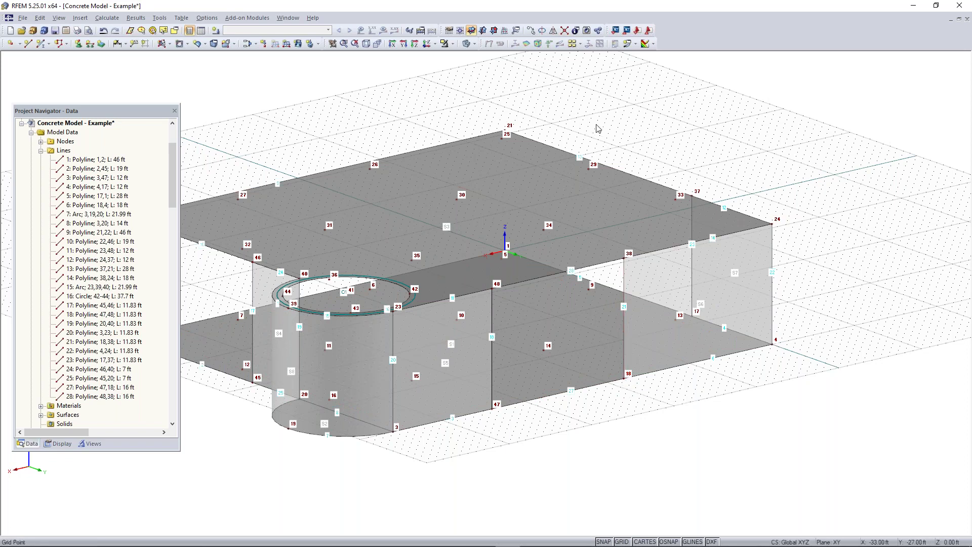
click(460, 32)
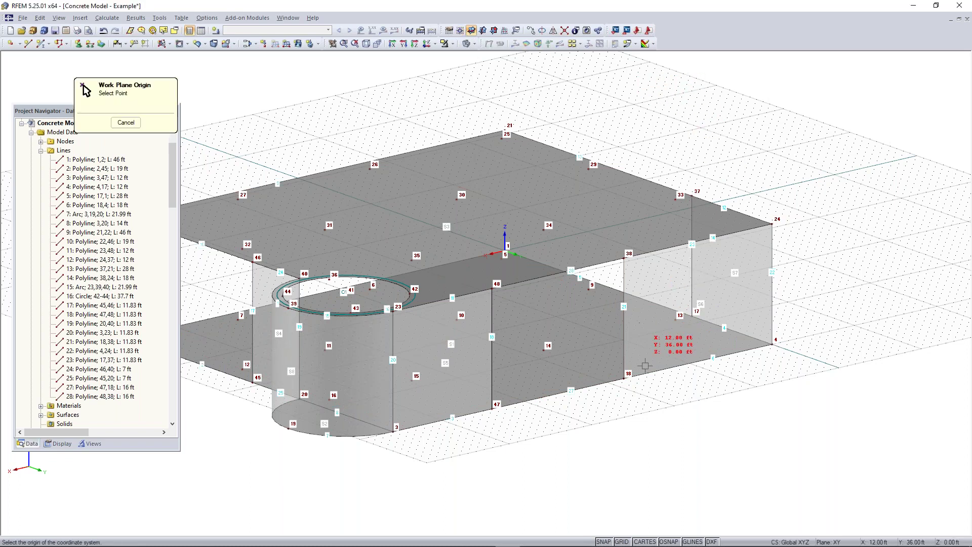
click(624, 377)
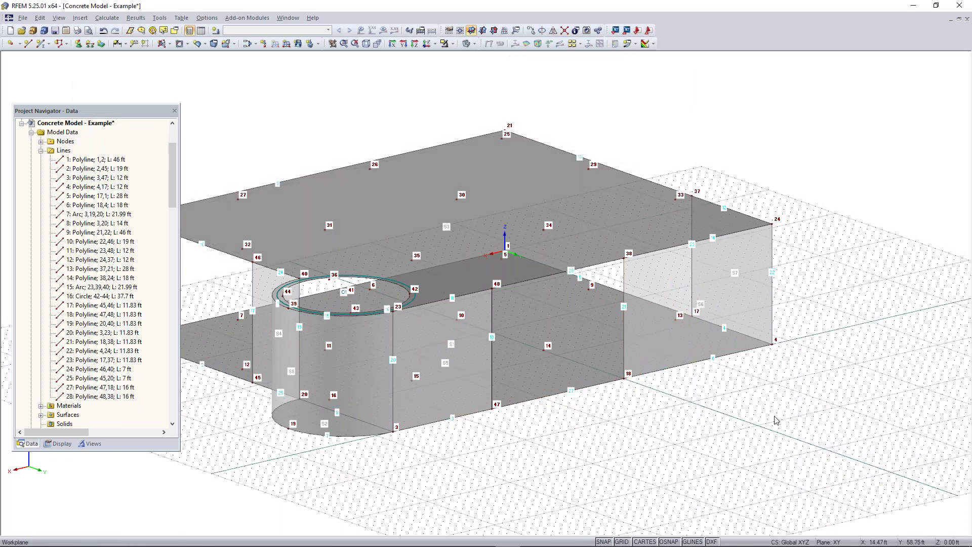
scroll(679, 421, up, 1)
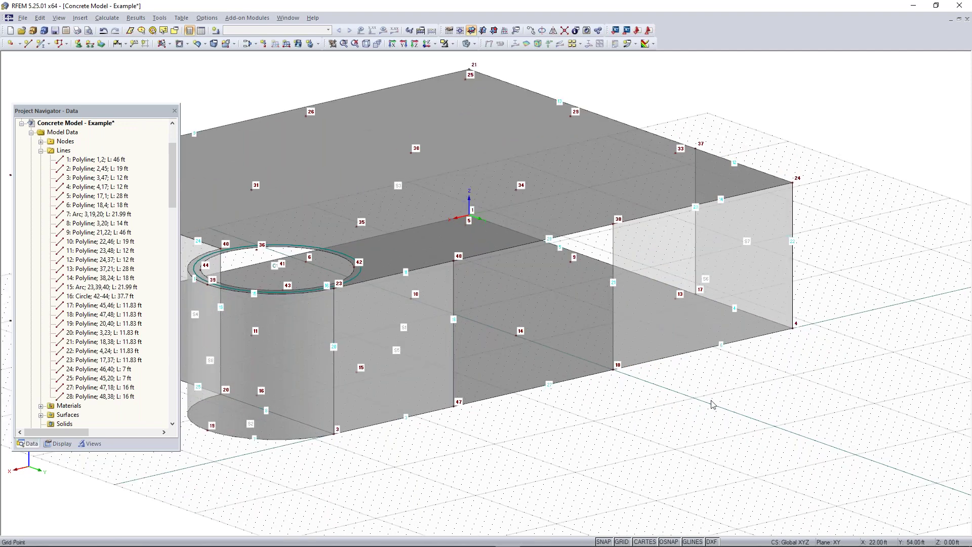
click(483, 32)
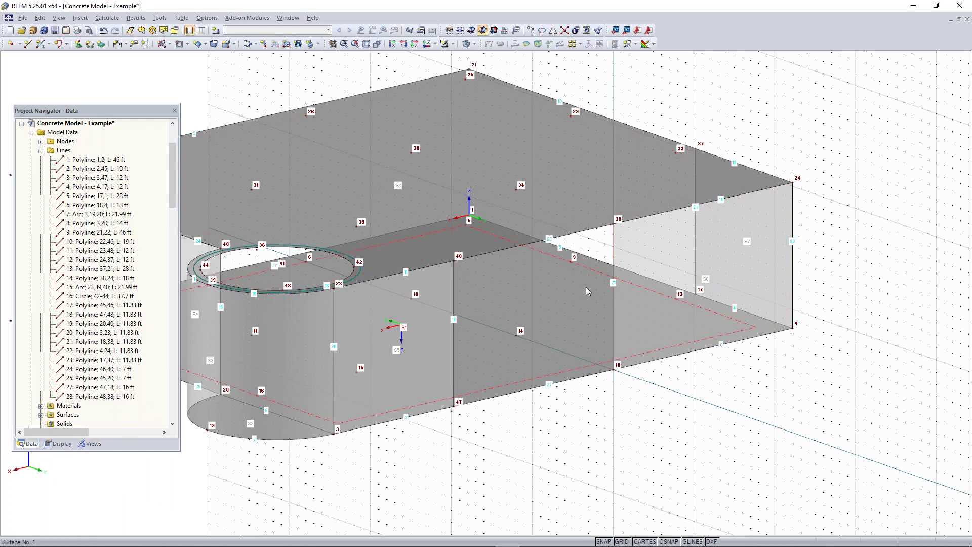
Step: Create a 12 ft long rectangular interior wall in the work plane, from node 18 on the lower slab to node 34 on the upper slab
click(170, 45)
click(170, 44)
click(173, 54)
click(582, 389)
click(612, 370)
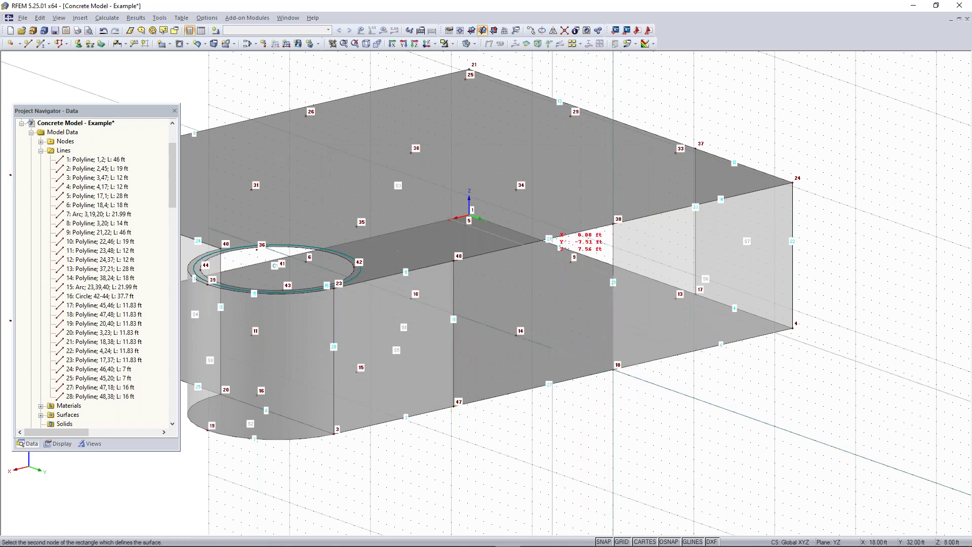
click(516, 190)
Step: Set the work plane back to XY and finish surface creation
ctrl+middle_drag(665, 434, 734, 451)
click(471, 31)
right_click(673, 480)
click(637, 482)
middle_drag(638, 482, 671, 447)
scroll(672, 446, down, 1)
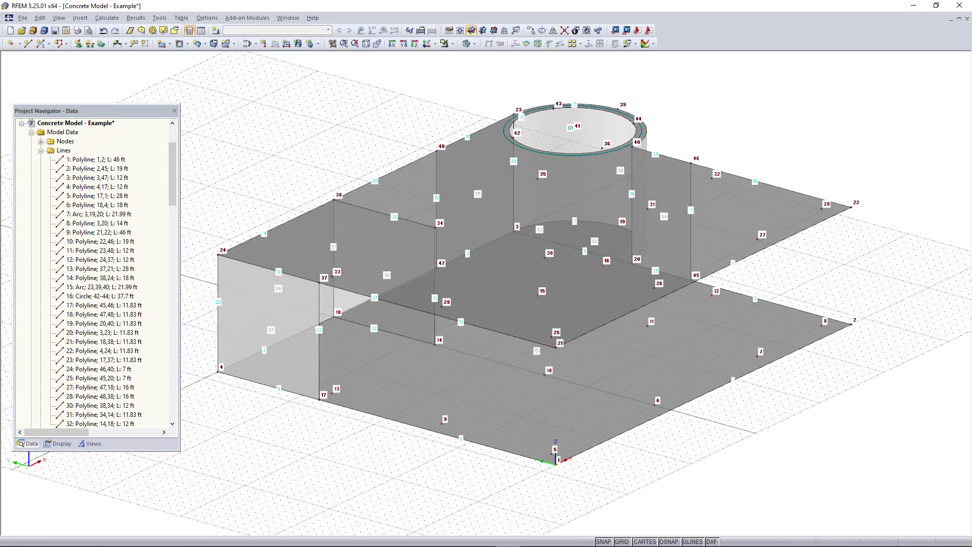
Step: Draw a single vertical line from node 5 on the lower slab to node 25 on the upper slab
mouse_move(544, 498)
middle_down()
mouse_move(502, 505)
mouse_move(560, 473)
mouse_move(545, 480)
middle_up()
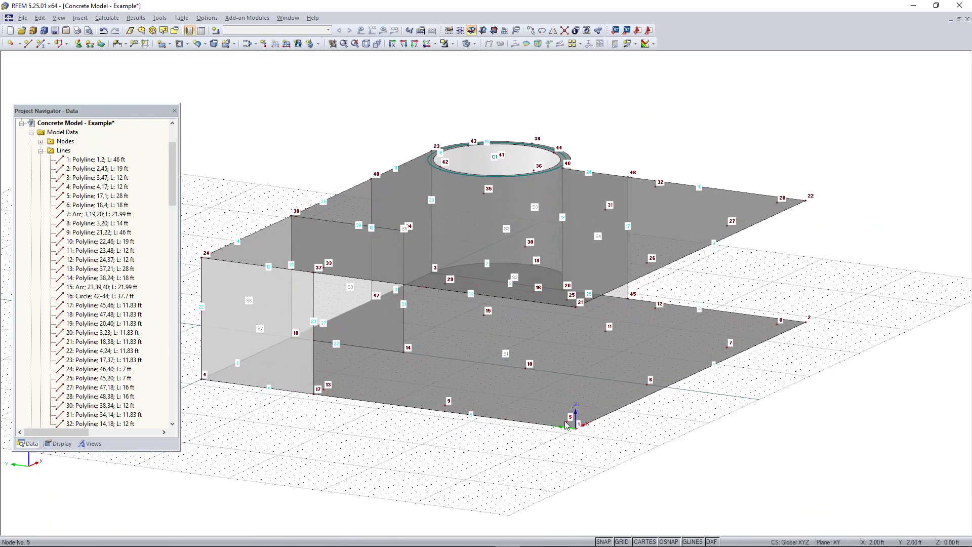
click(28, 44)
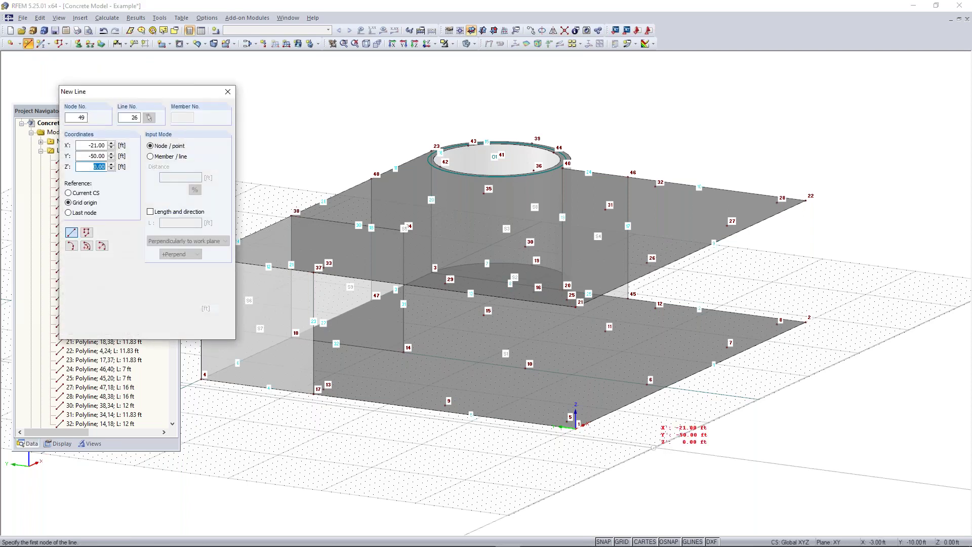
click(575, 419)
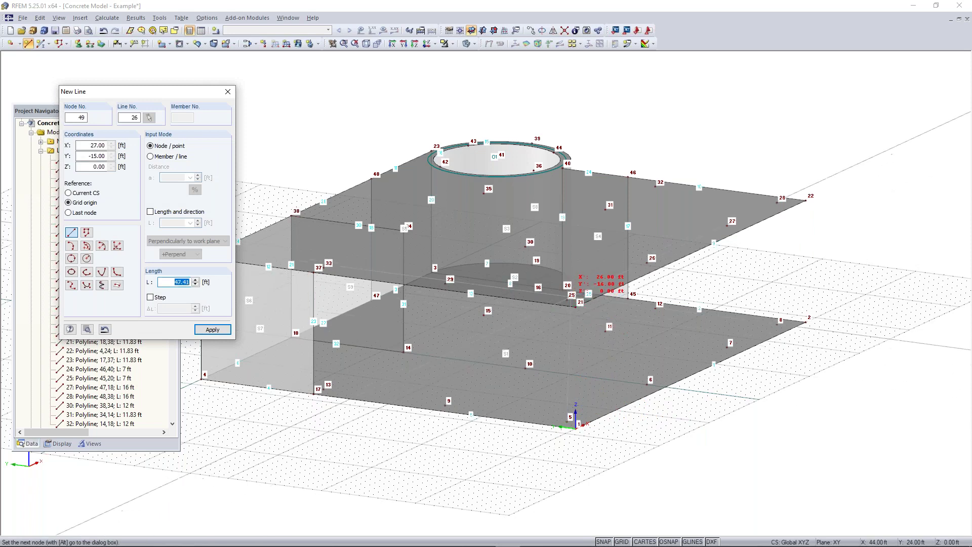
click(572, 298)
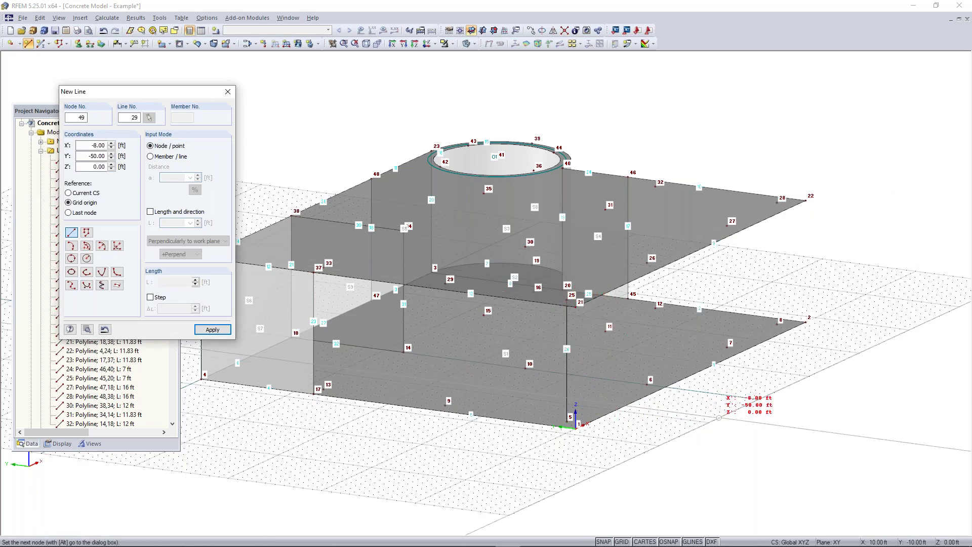
key(Escape)
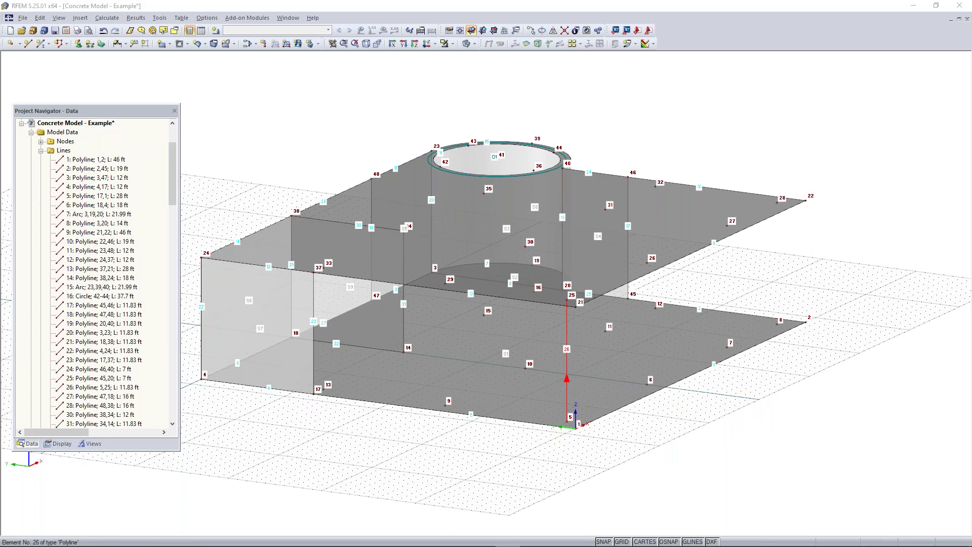
Step: Make a beam-type member available on the vertical line between nodes 5 and 25
double_click(567, 354)
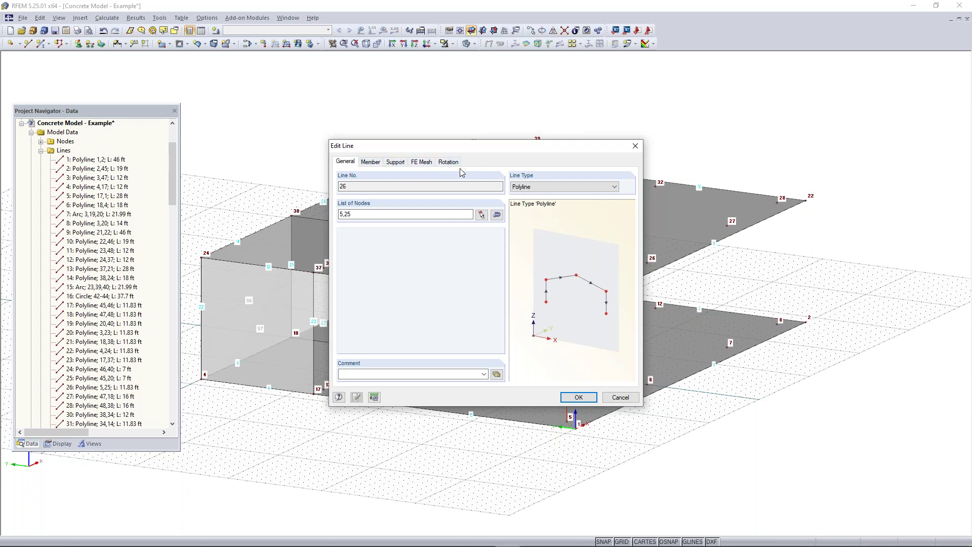
click(370, 163)
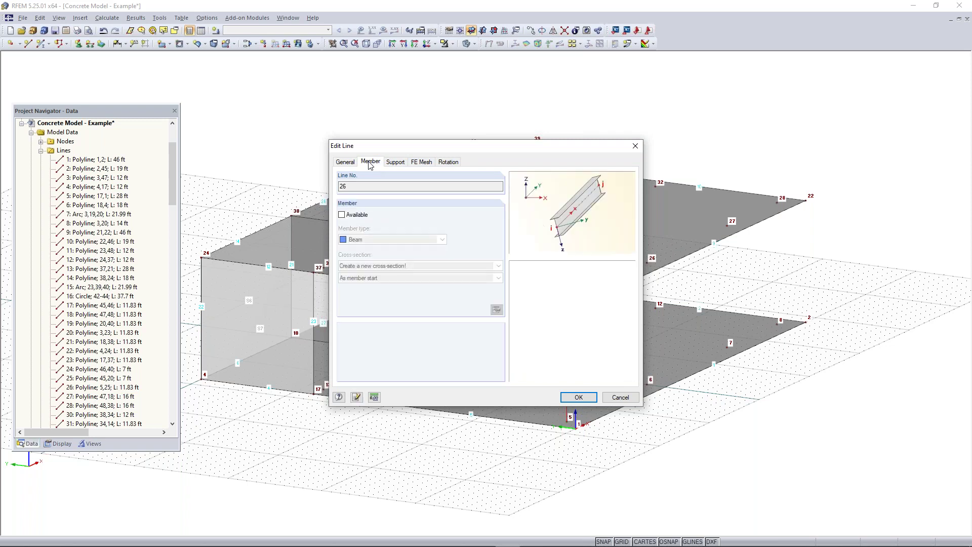
click(347, 217)
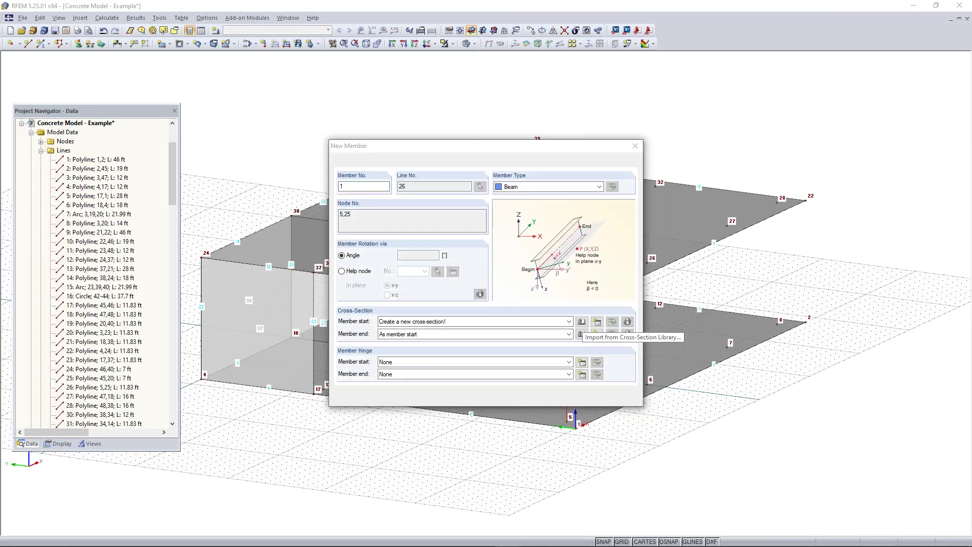
Step: Assign the new member a solid rectangular 12 by 12 in cross-section of Concrete f'c = 4000 psi and confirm it
click(581, 334)
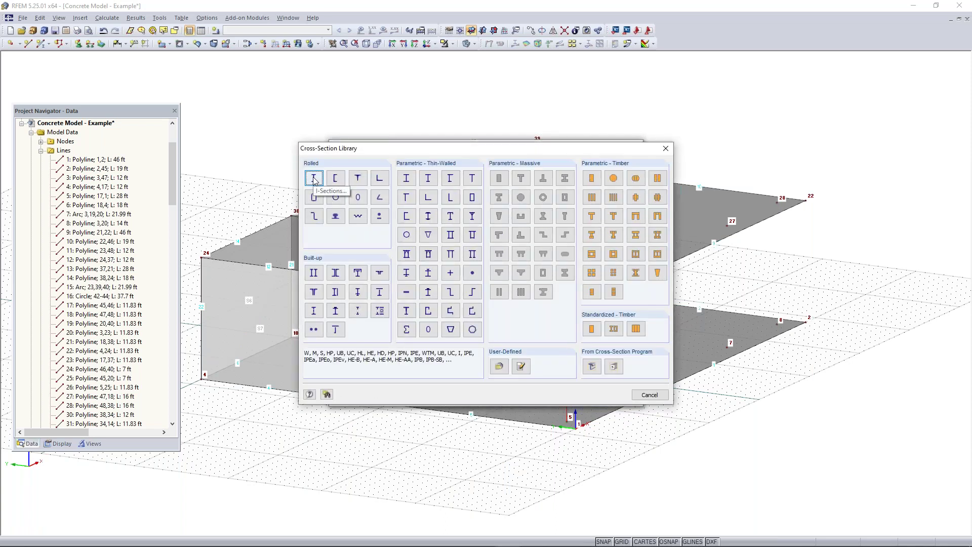
click(500, 181)
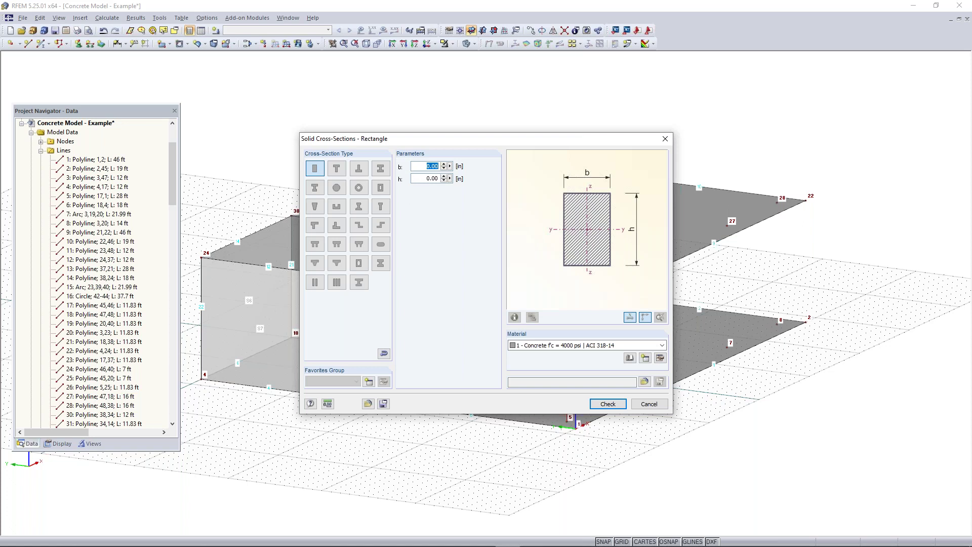
text(12)
key(Tab)
text(12)
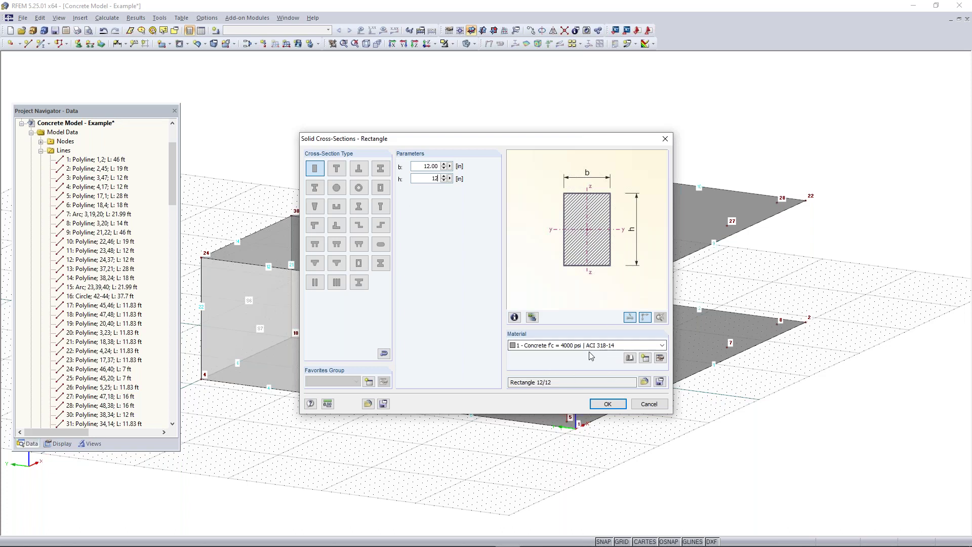
click(609, 403)
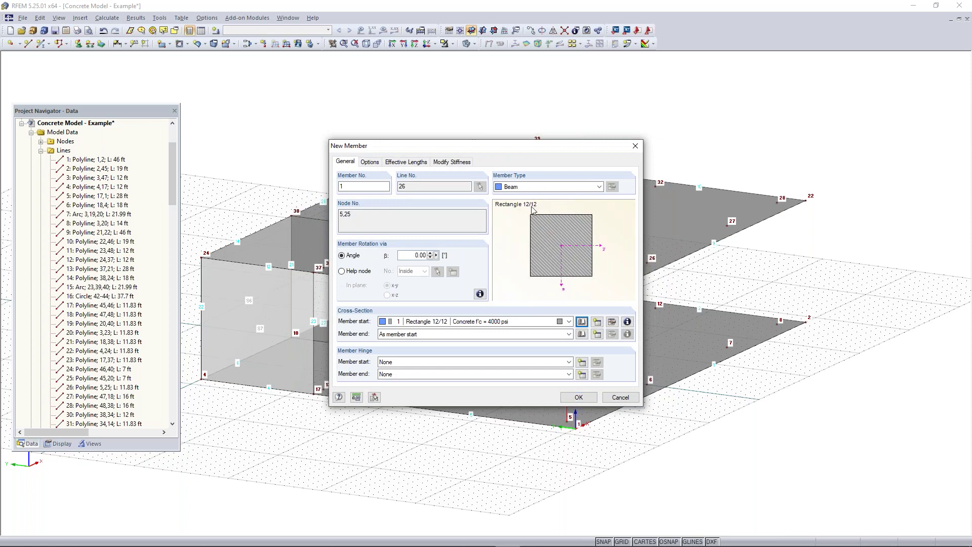
click(568, 398)
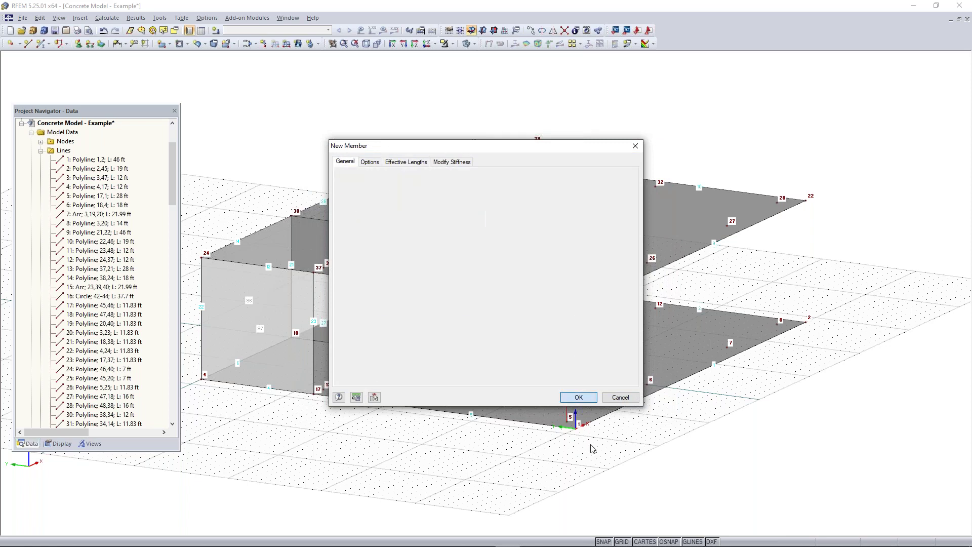
click(574, 400)
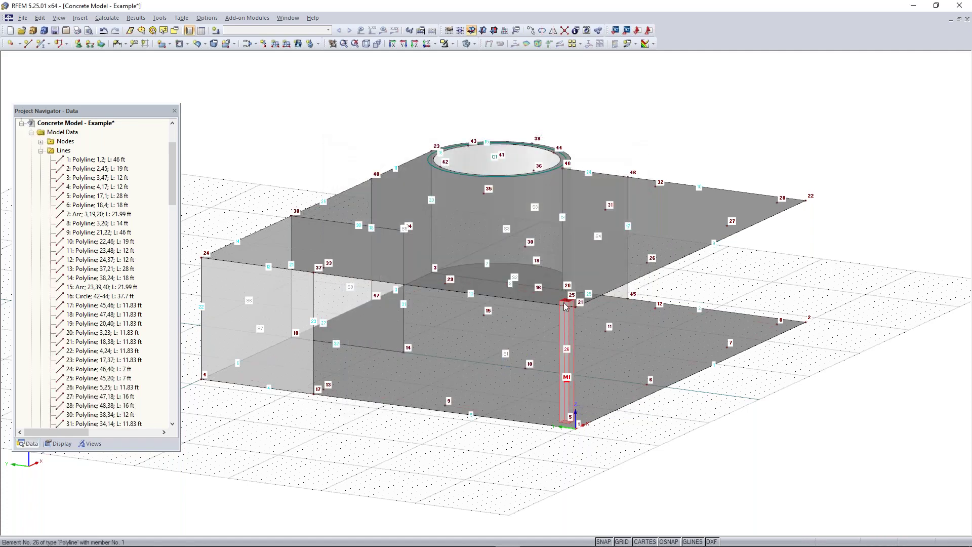
Step: Copy the 12 by 12 in column from node 5 to node 6
scroll(564, 385, up, 3)
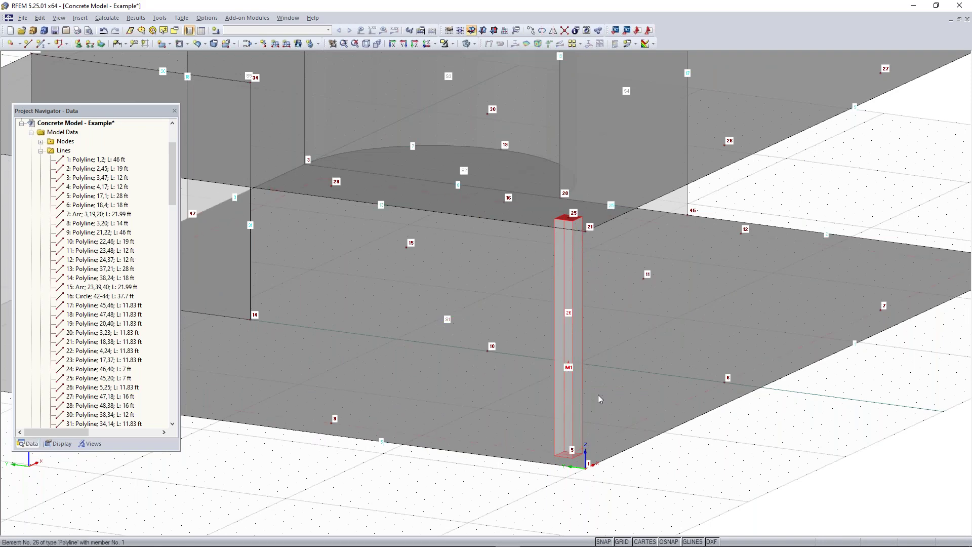
scroll(710, 444, down, 2)
middle_drag(679, 444, 551, 446)
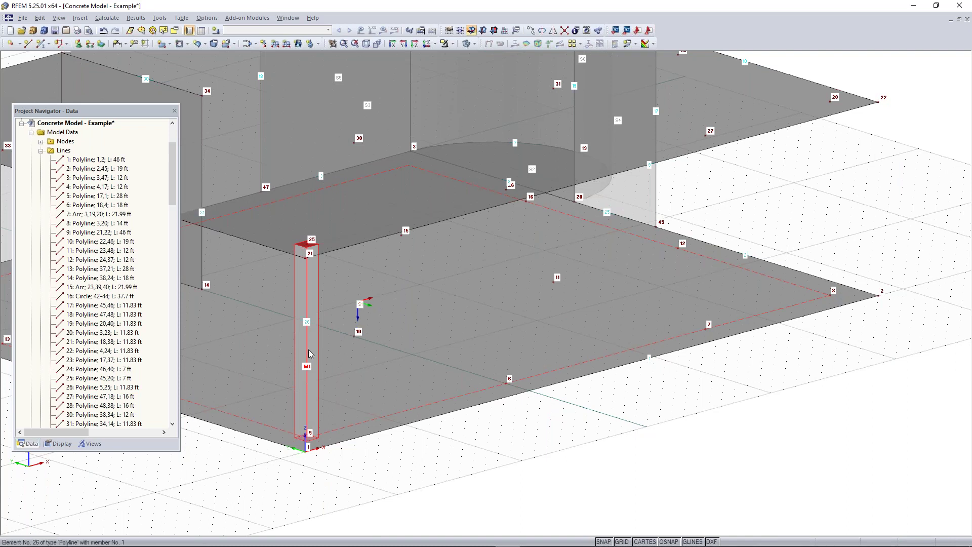
scroll(308, 349, down, 2)
middle_drag(281, 347, 368, 372)
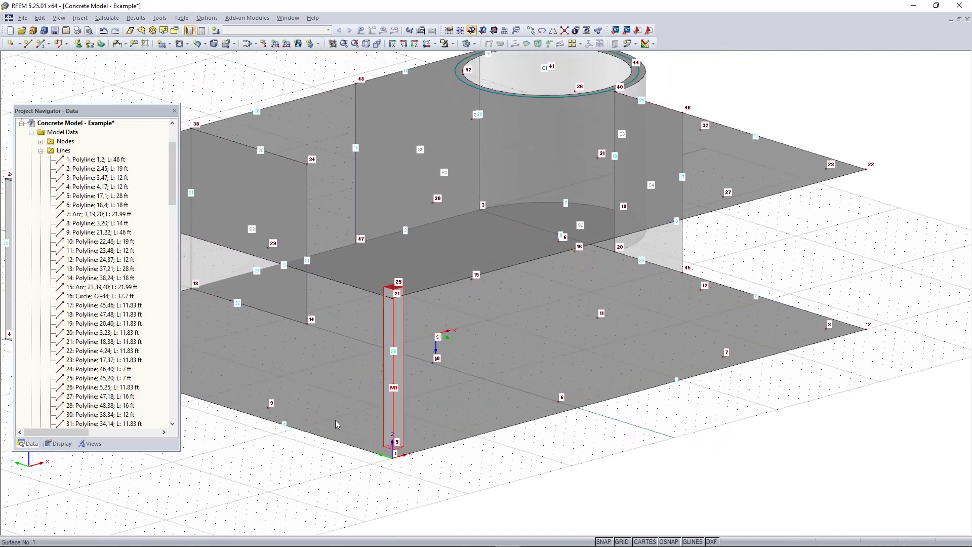
scroll(428, 480, up, 1)
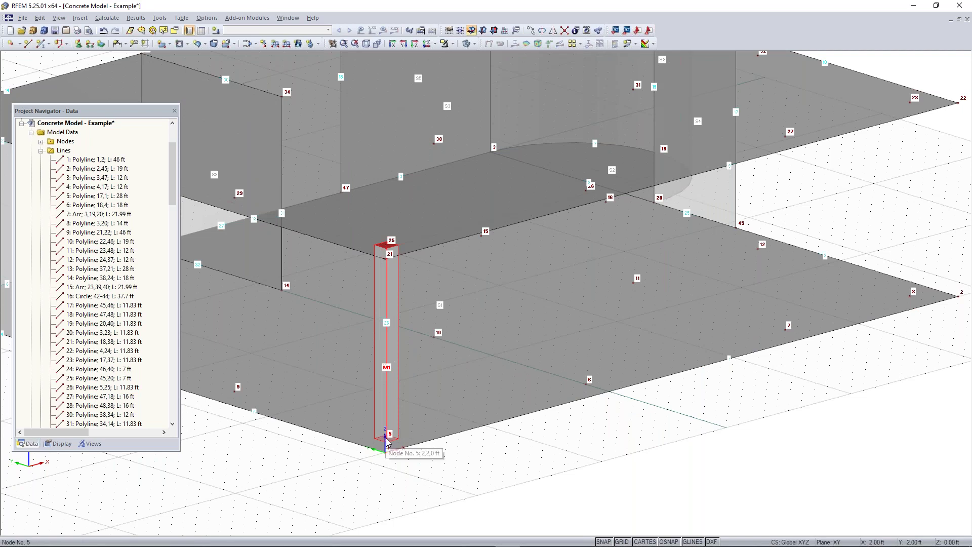
click(586, 385)
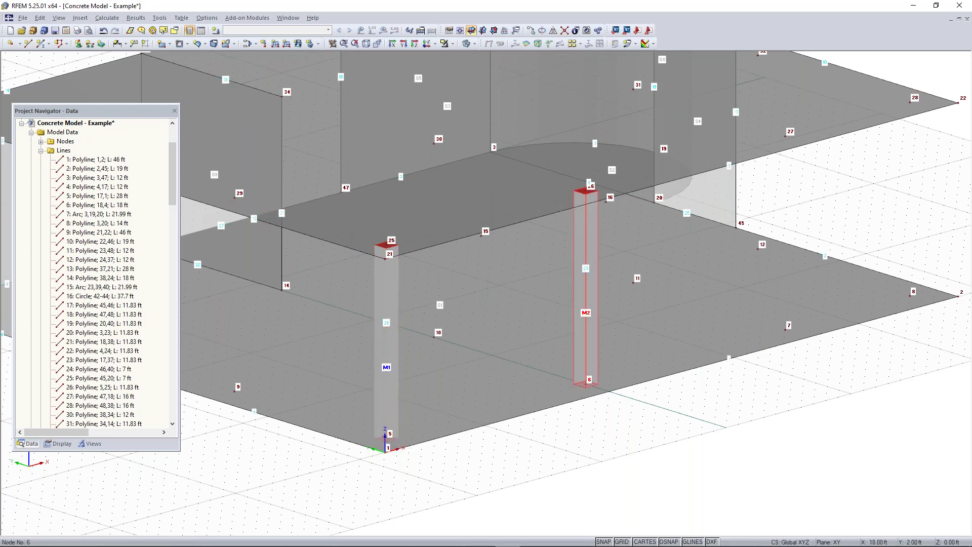
Step: Try to copy the column at node 6 to node 7 and undo the attempts
middle_drag(685, 434, 544, 459)
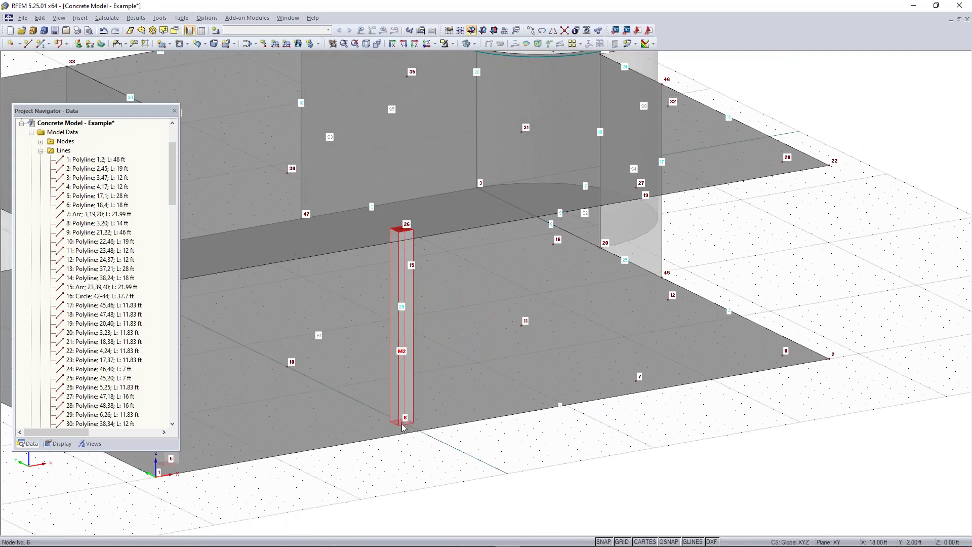
drag(404, 421, 640, 387)
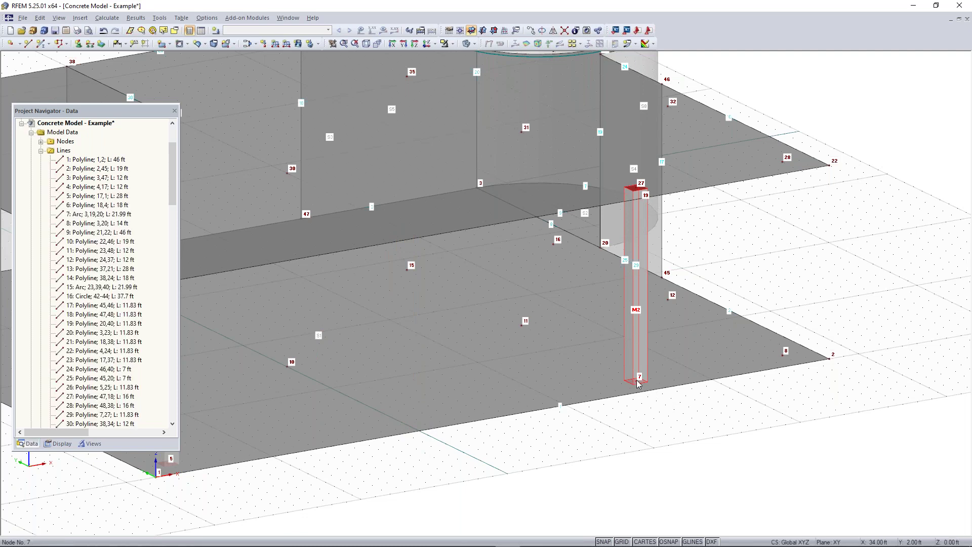
key(ctrl+z)
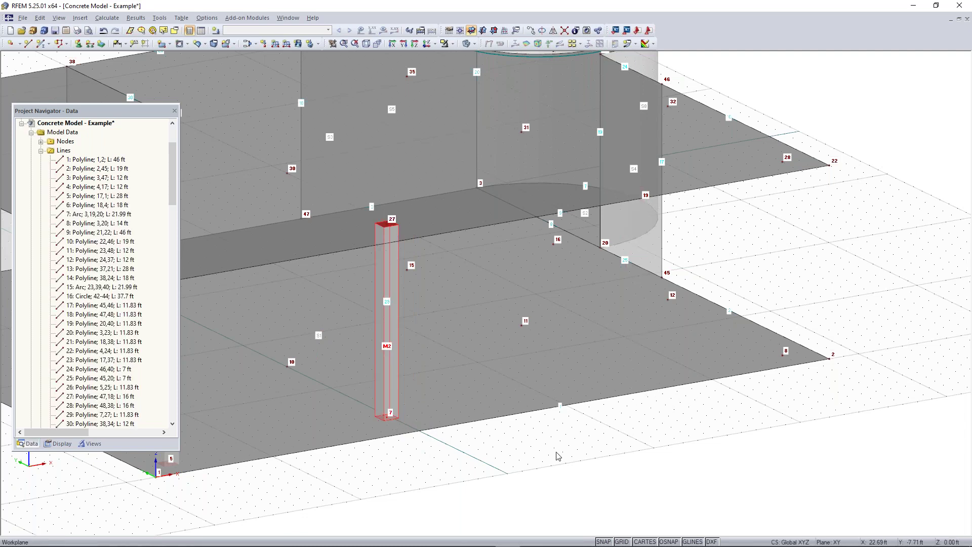
key(ctrl+y)
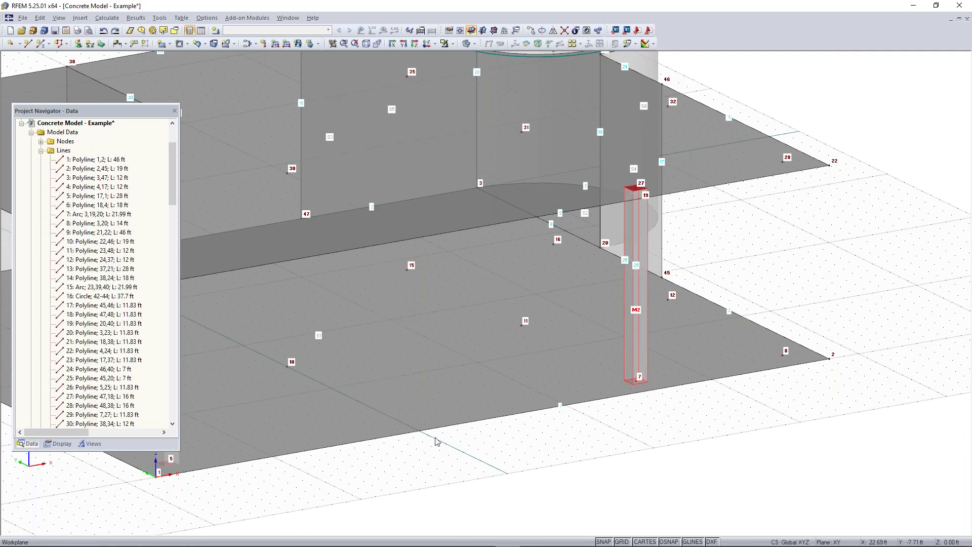
key(ctrl+z)
drag(402, 422, 635, 381)
key(ctrl+z)
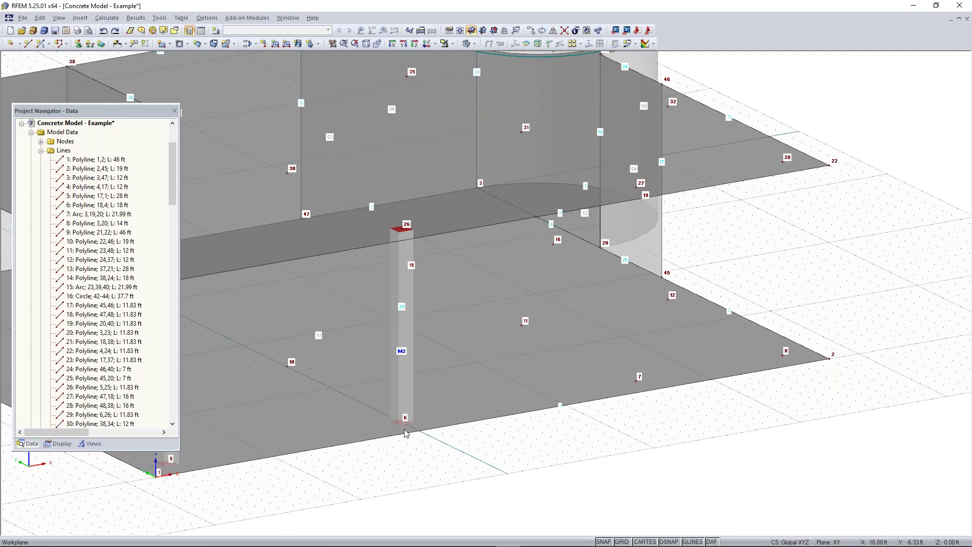
Step: Copy the 12 by 12 in column from node 6 to node 7
click(404, 427)
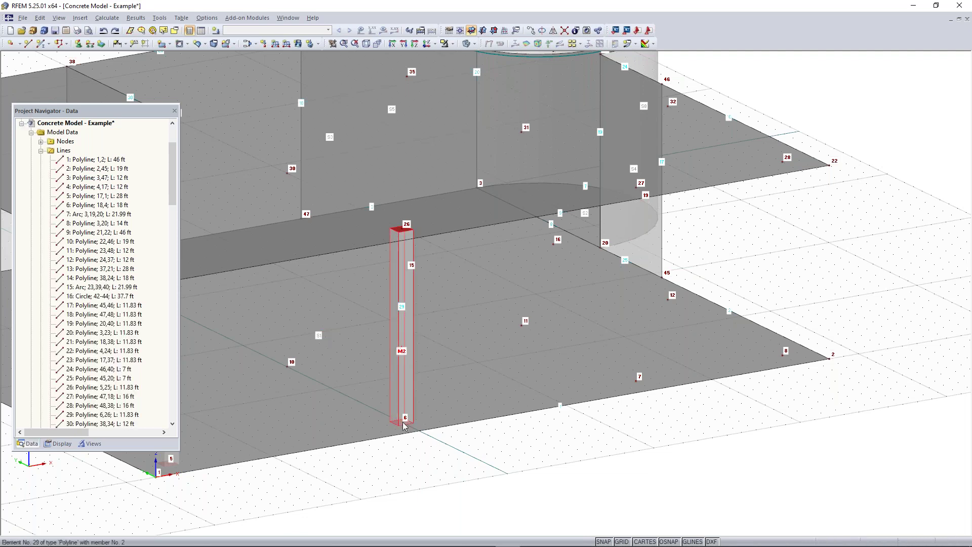
ctrl+drag(403, 427, 636, 381)
middle_drag(637, 385, 466, 439)
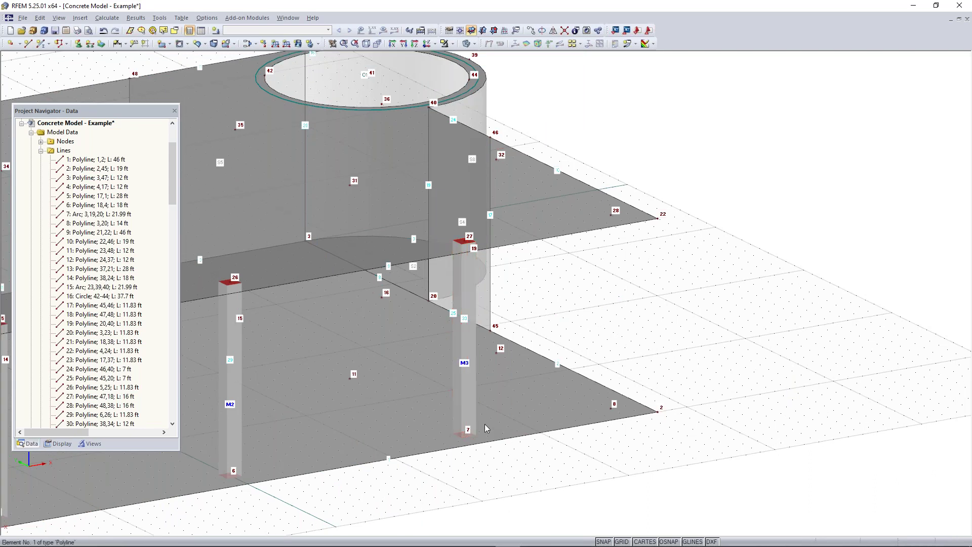
Step: Copy the column at node 7 to node 8, undoing the accidental move of the original
drag(466, 439, 614, 409)
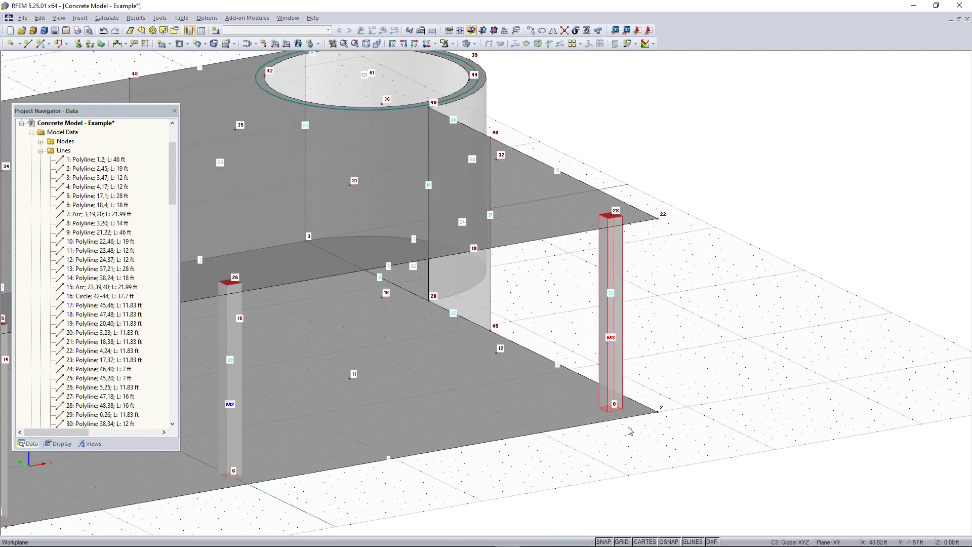
key(ctrl+z)
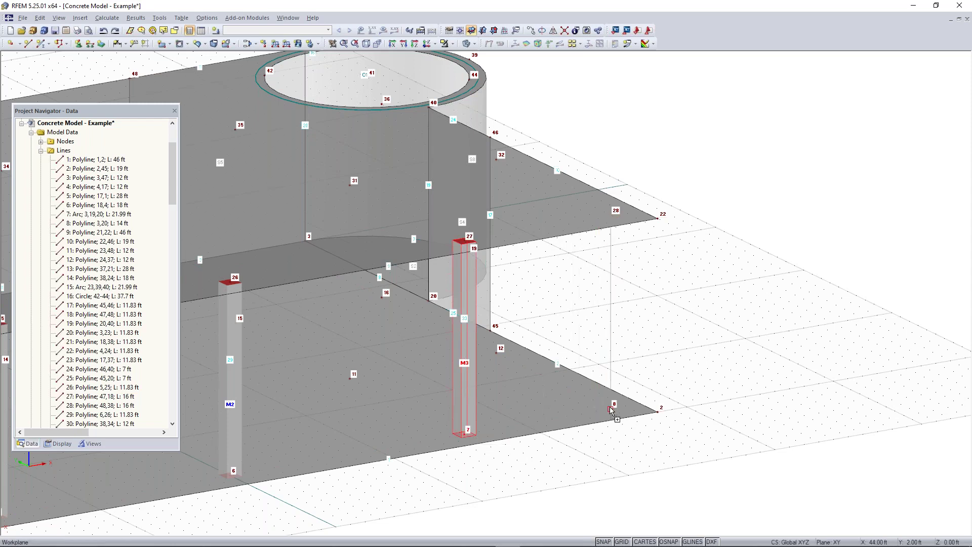
ctrl+drag(464, 435, 610, 408)
click(699, 397)
scroll(439, 462, down, 3)
middle_drag(423, 473, 583, 445)
click(320, 393)
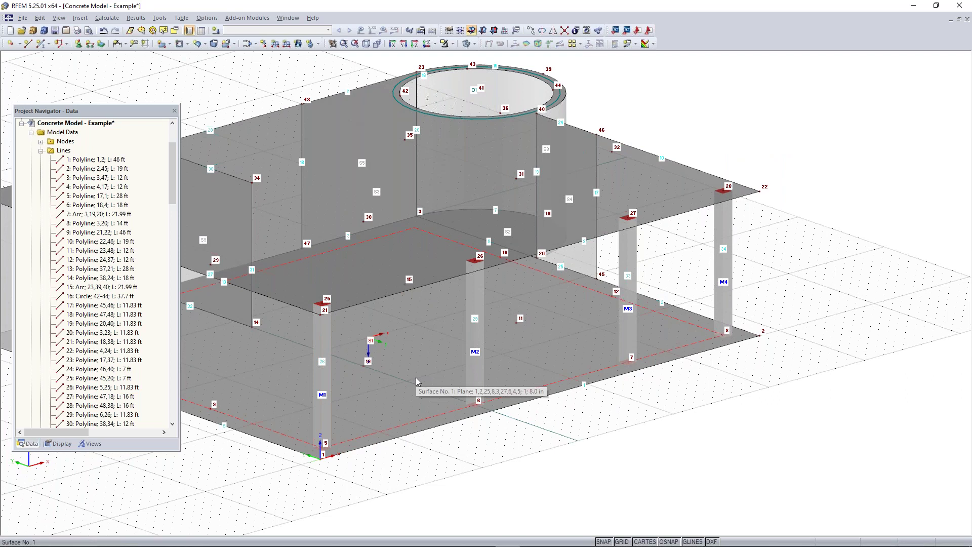
Step: Select all members with cross-section Rectangle 12/12 and copy the row of columns from node 5 to node 9
click(181, 56)
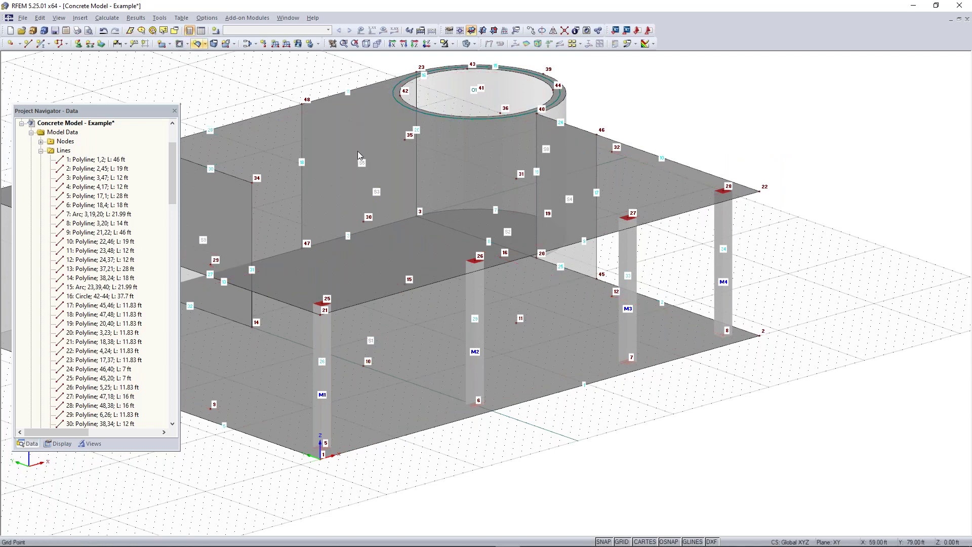
ctrl+middle_drag(422, 227, 654, 300)
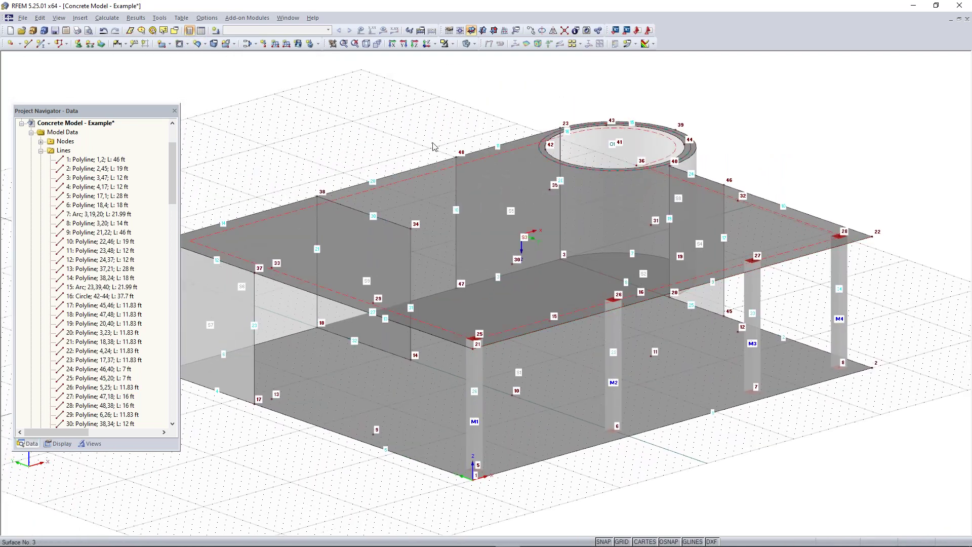
click(175, 30)
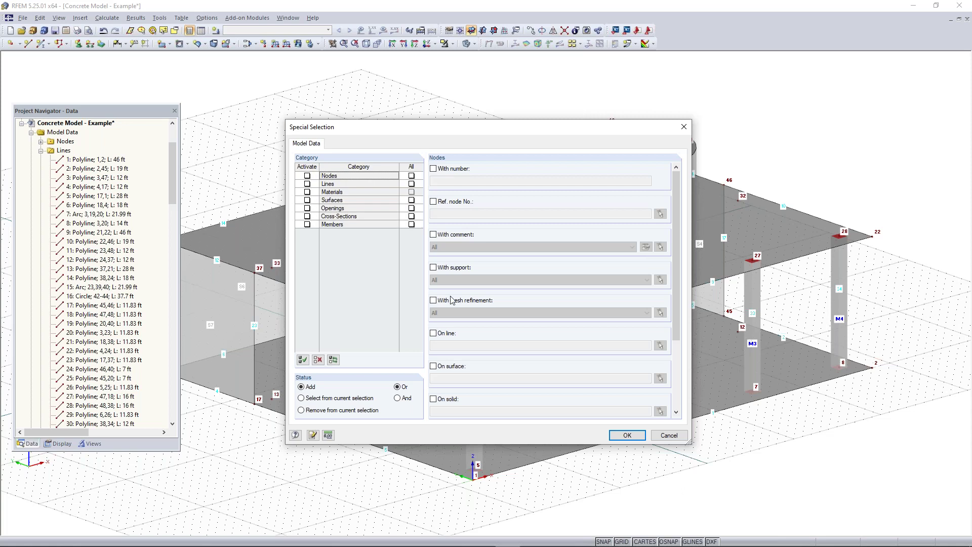
click(307, 225)
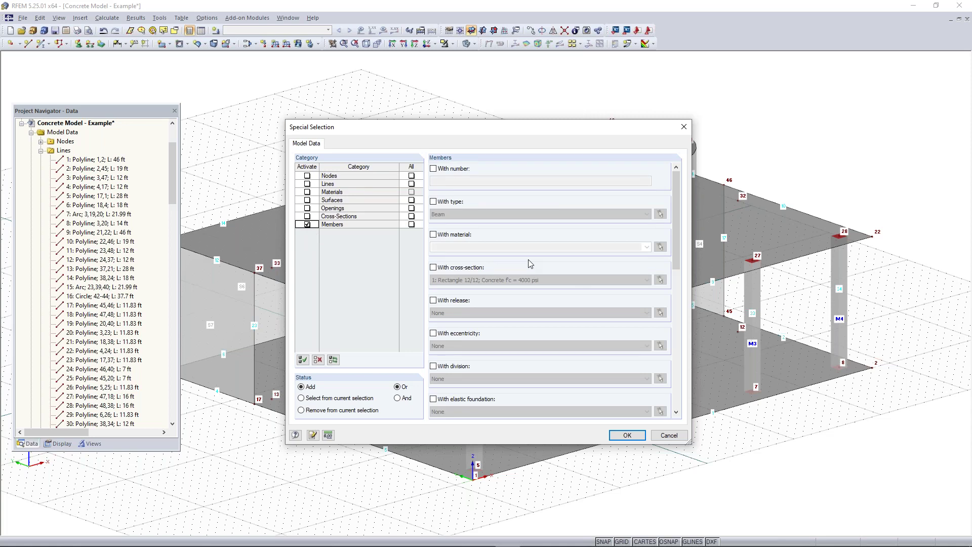
click(434, 267)
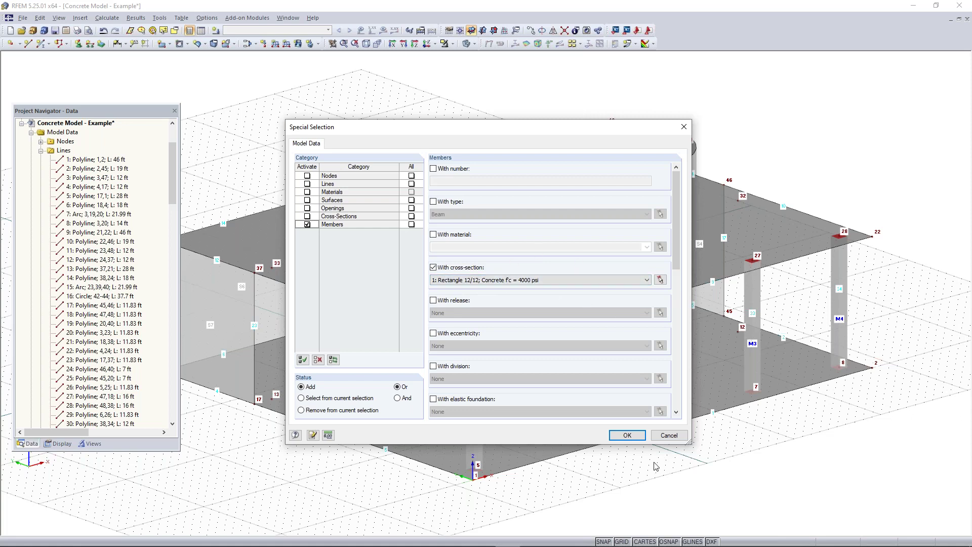
click(628, 436)
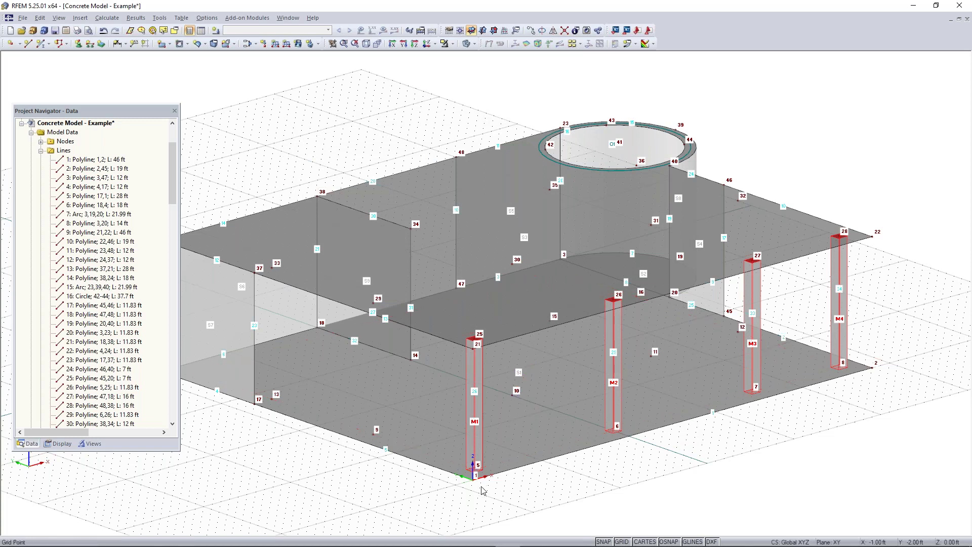
mouse_move(475, 474)
ctrl+drag(475, 470, 373, 433)
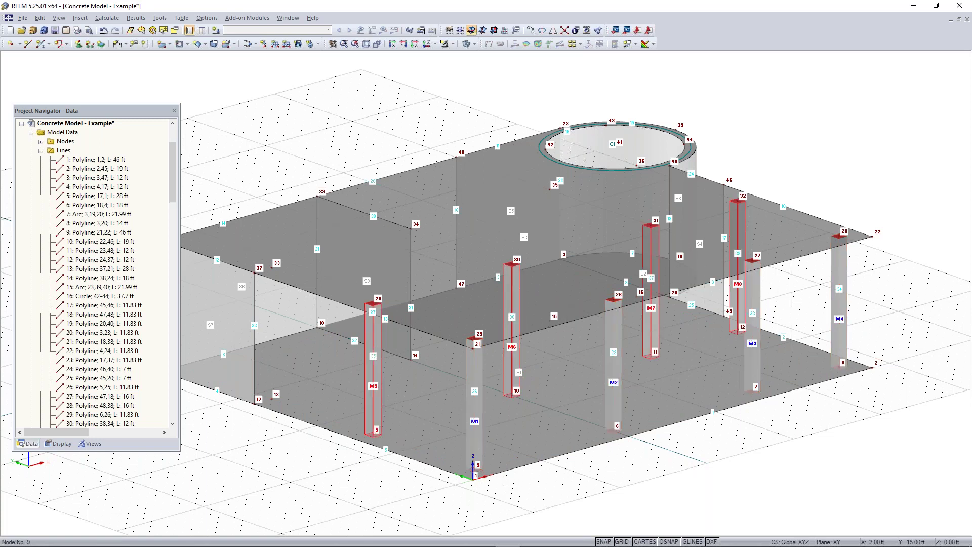
click(545, 498)
mouse_move(499, 501)
ctrl+middle_down()
mouse_move(615, 455)
mouse_move(492, 489)
ctrl+middle_up()
right_click(492, 489)
click(759, 457)
Step: Copy the single column at node 11 to node 15
ctrl+middle_drag(770, 442, 737, 490)
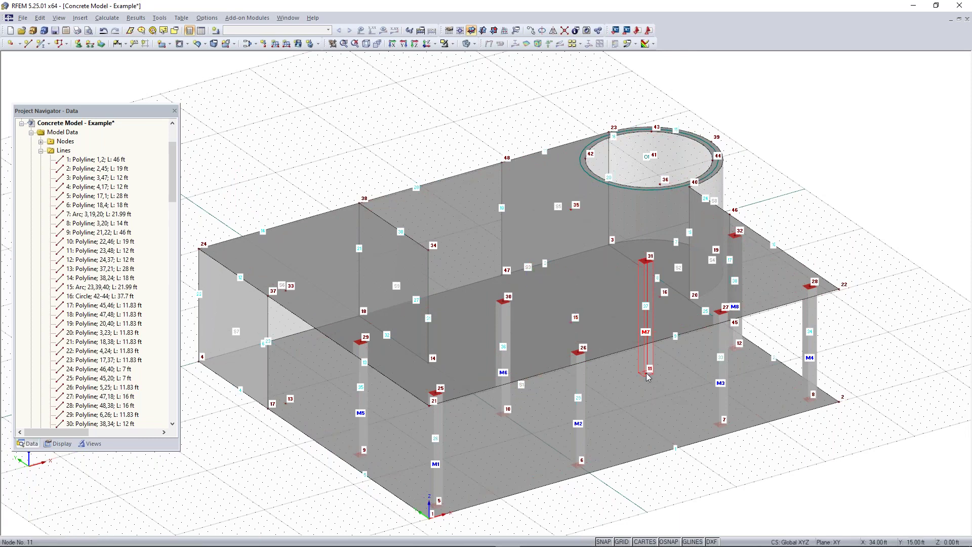
ctrl+drag(647, 375, 576, 319)
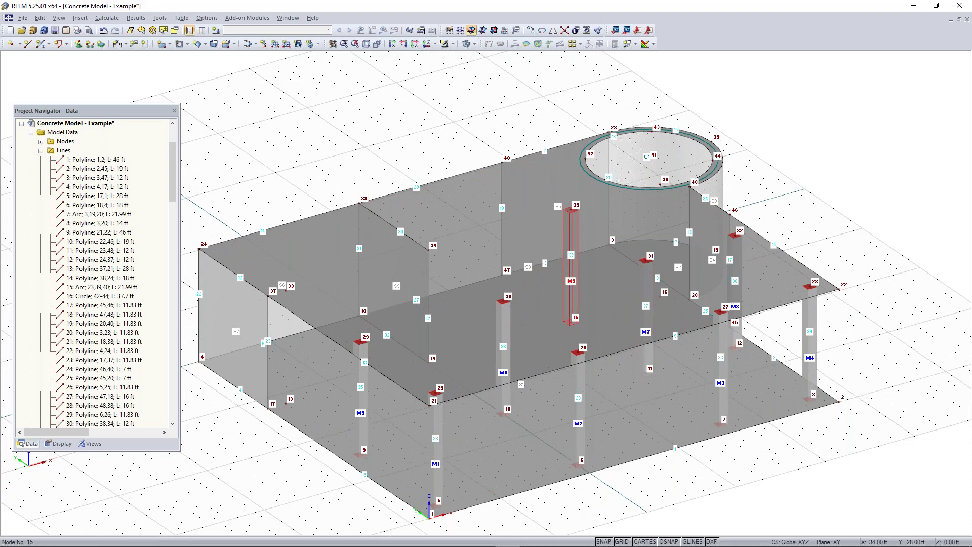
click(836, 410)
ctrl+middle_drag(677, 502, 696, 456)
right_click(696, 455)
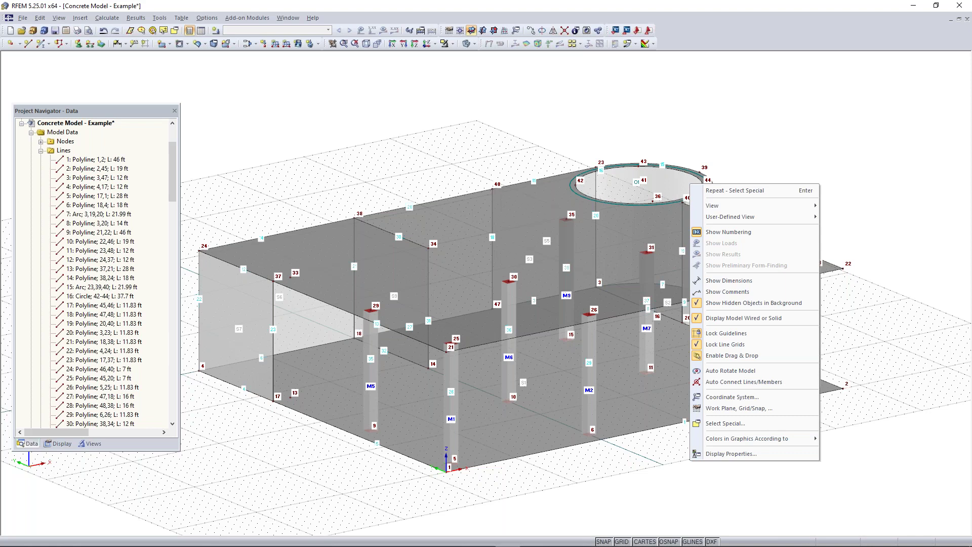
click(324, 170)
Step: Start a new member and give it a solid rectangular 12 by 12 in cross-section of Concrete f'c = 4000 psi
mouse_move(274, 284)
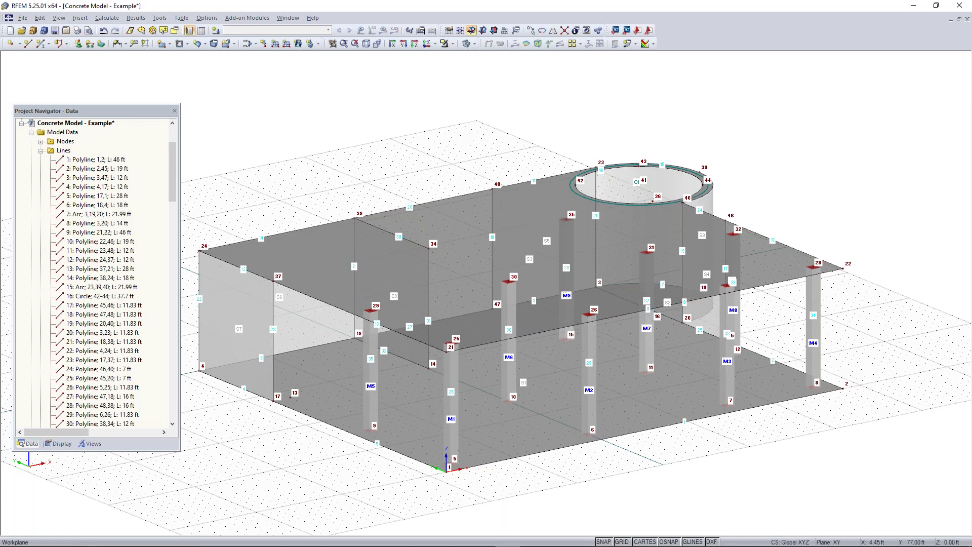
click(43, 45)
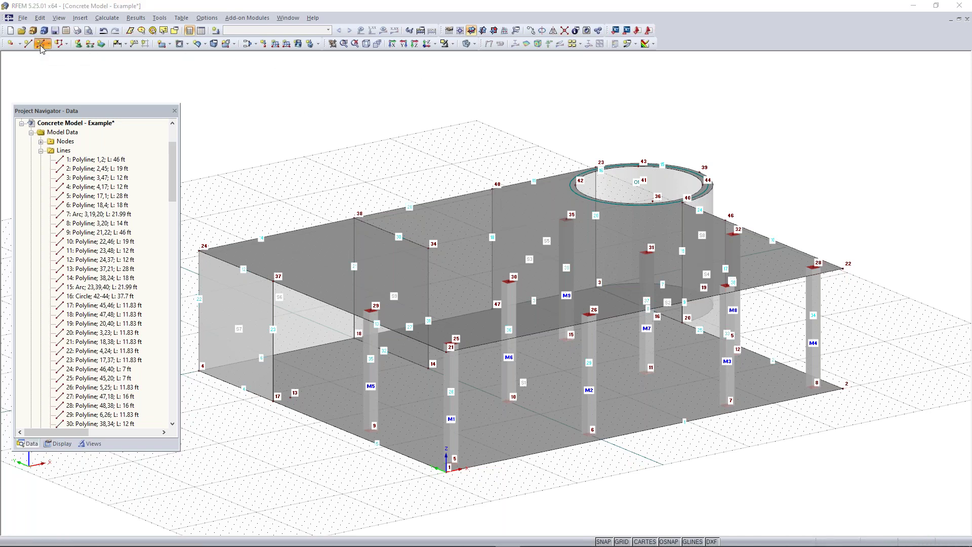
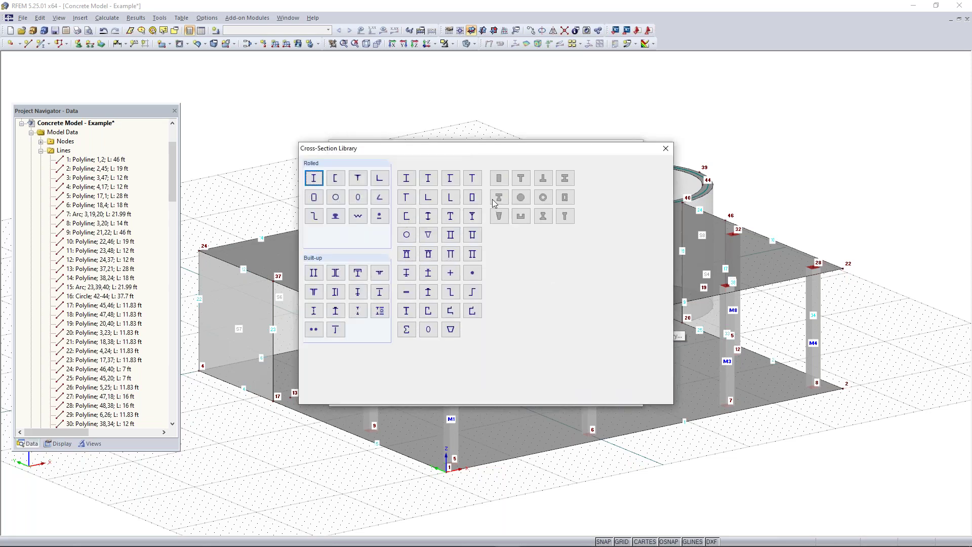
click(499, 178)
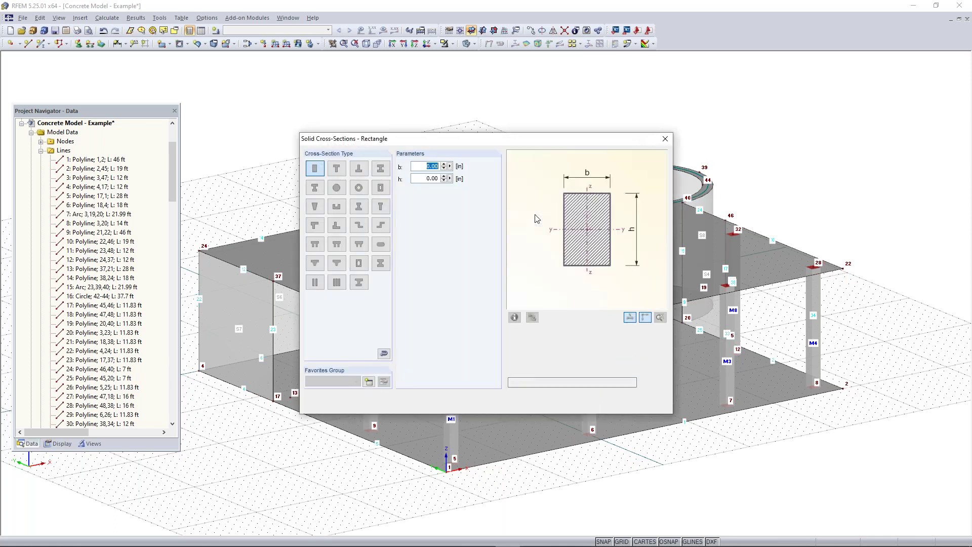
text(12)
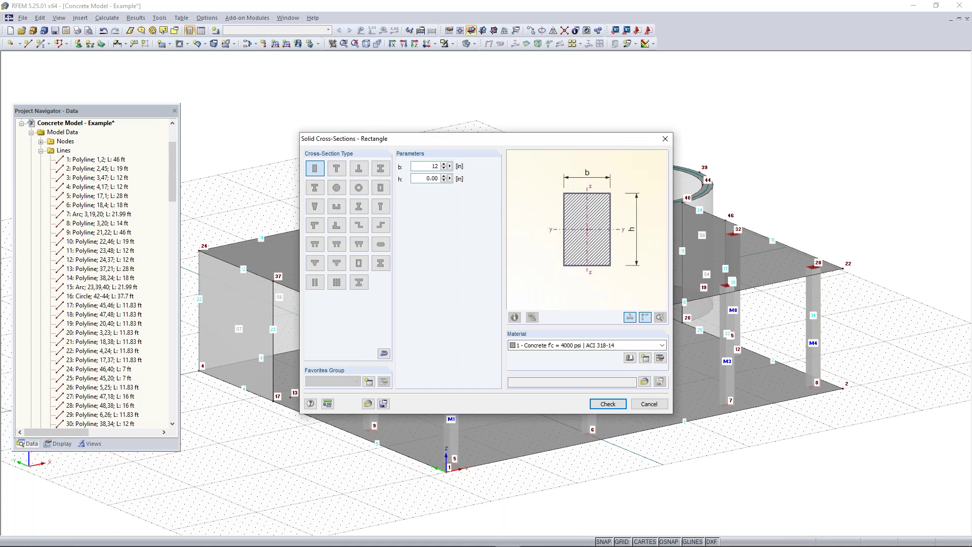
text(12)
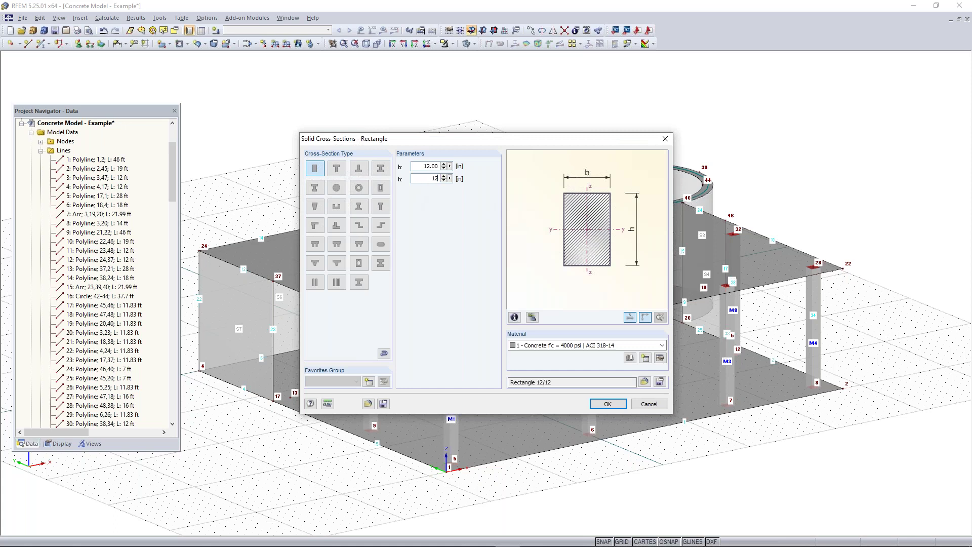
click(610, 404)
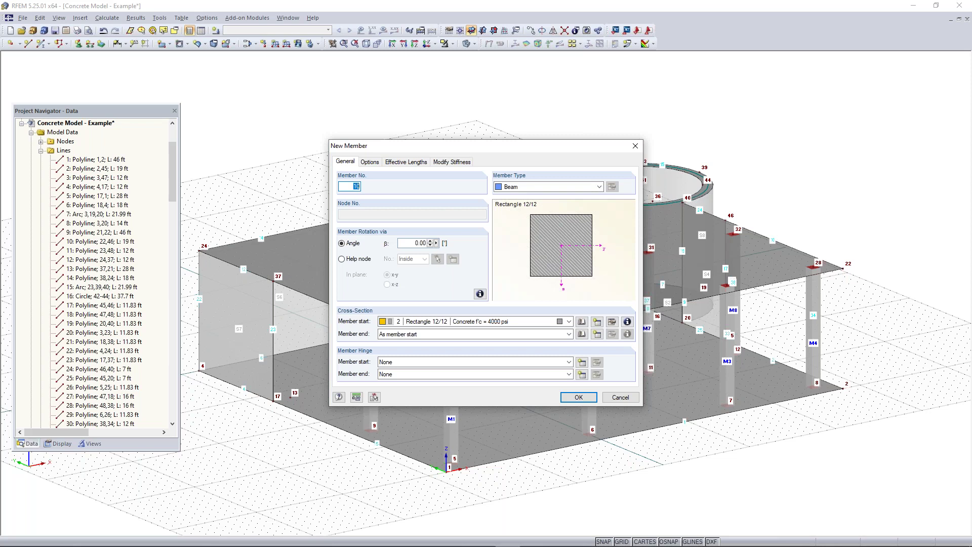
Step: Set the member type to Rib, placed on the +z-side of the surface with L/8 integration widths on both sides
click(560, 192)
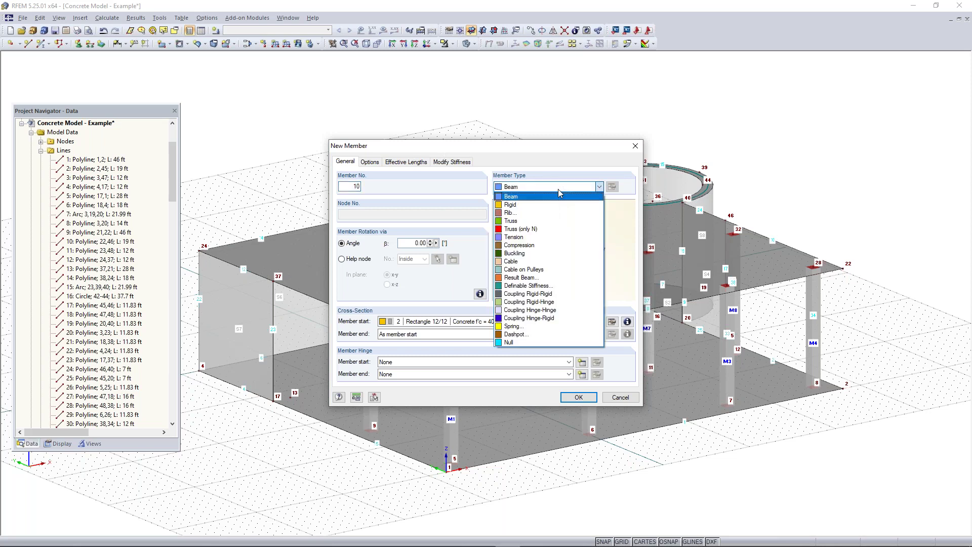
click(524, 216)
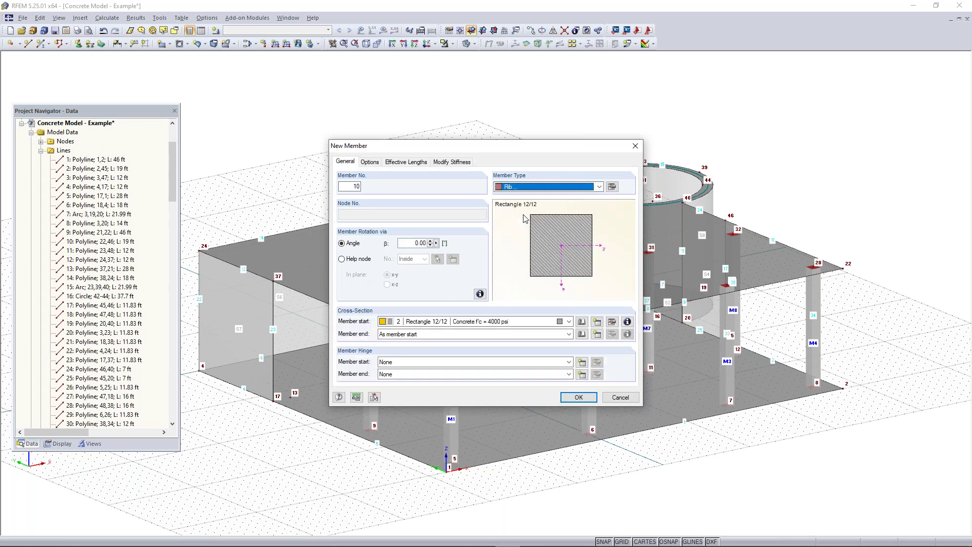
click(612, 186)
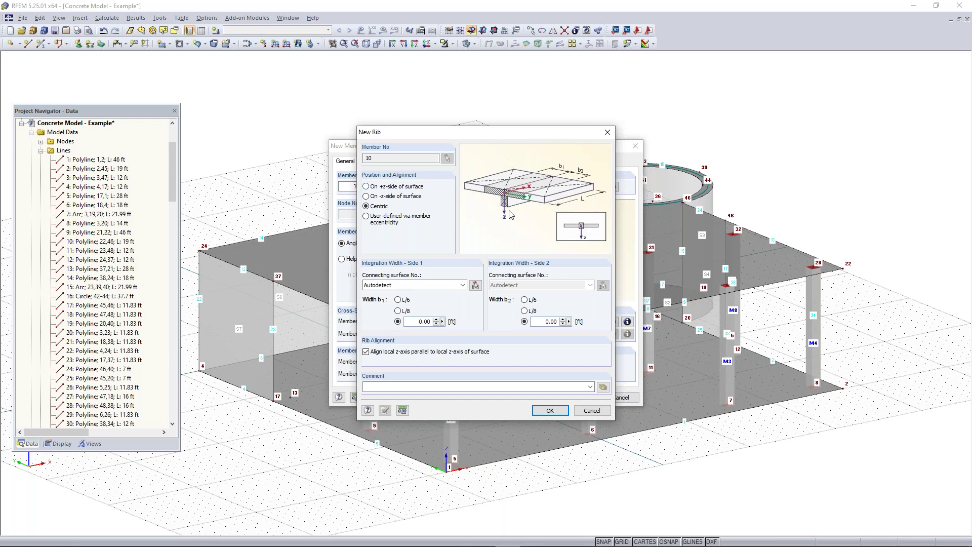
click(370, 196)
click(366, 186)
click(401, 311)
click(526, 311)
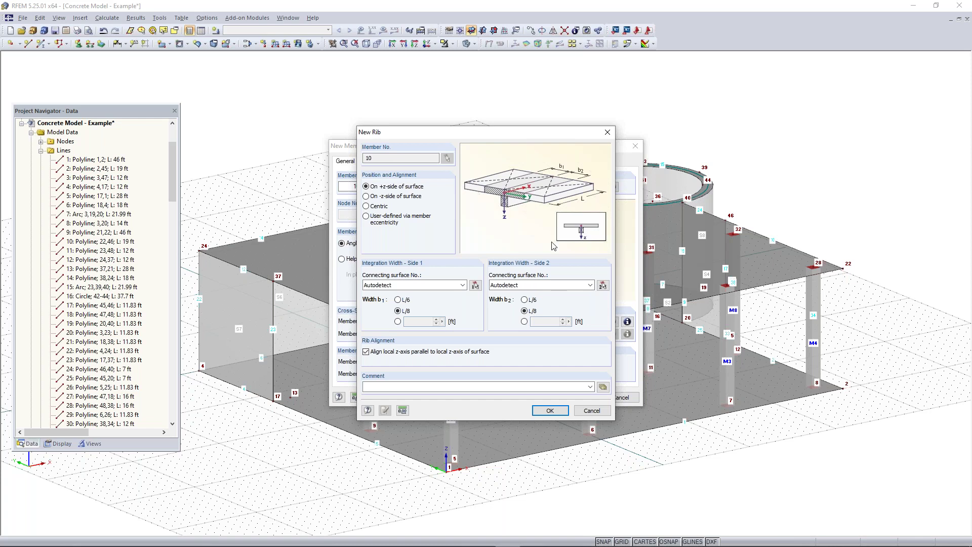
click(549, 410)
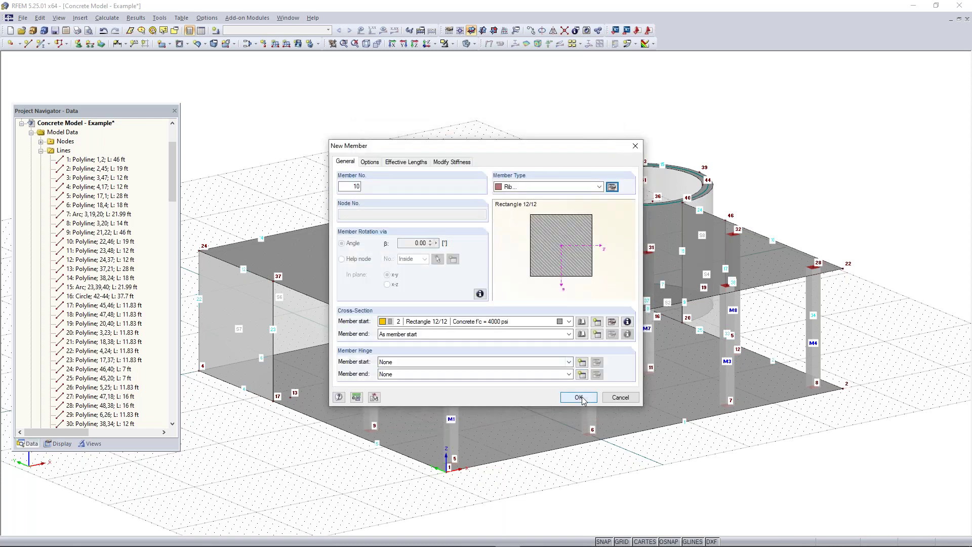
Step: Try to place the rib on the vertical line between nodes 14 and 34, and undo the placement
click(583, 397)
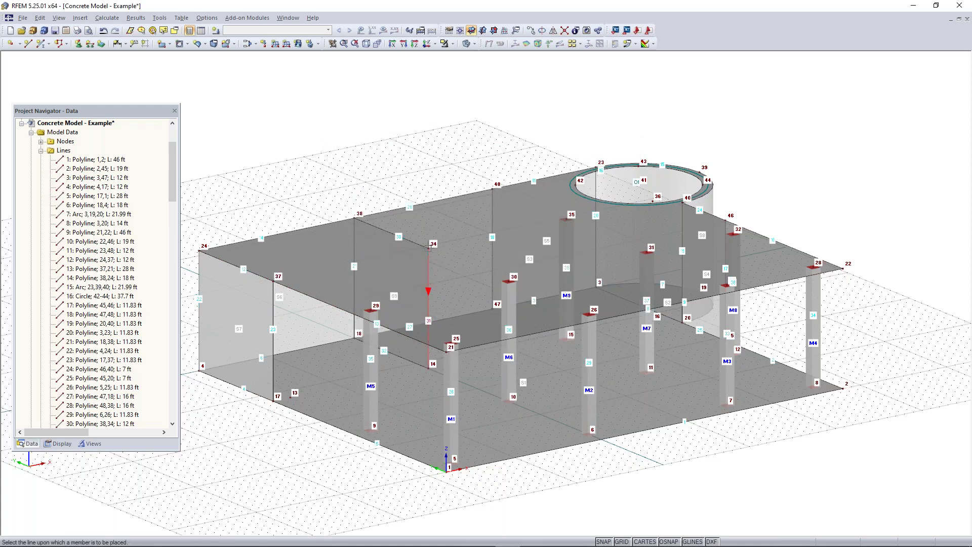
click(428, 248)
key(Escape)
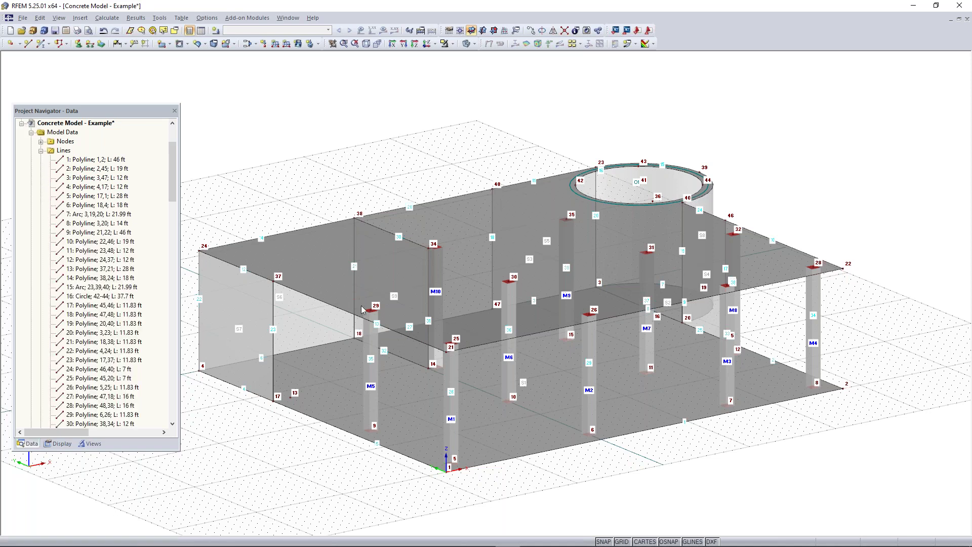
key(ctrl+z)
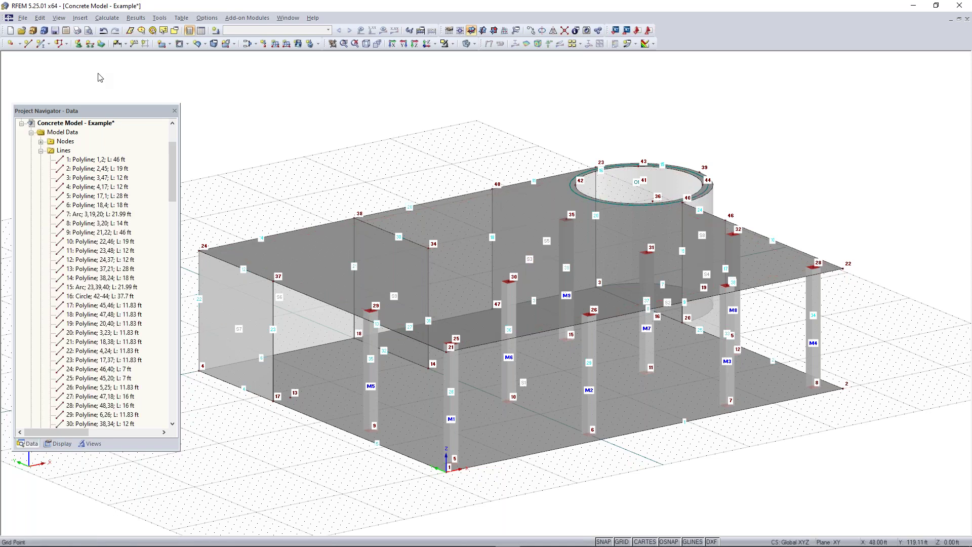
click(42, 43)
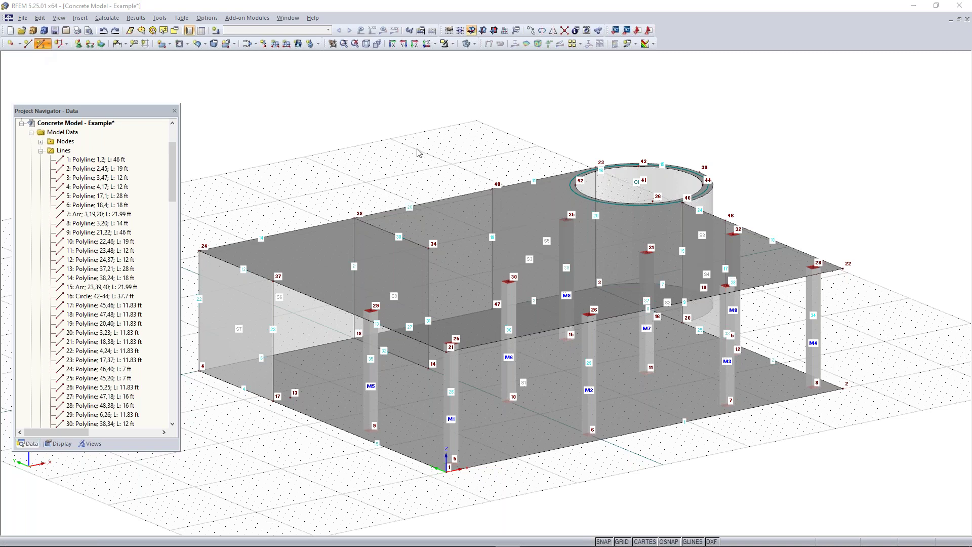
click(580, 163)
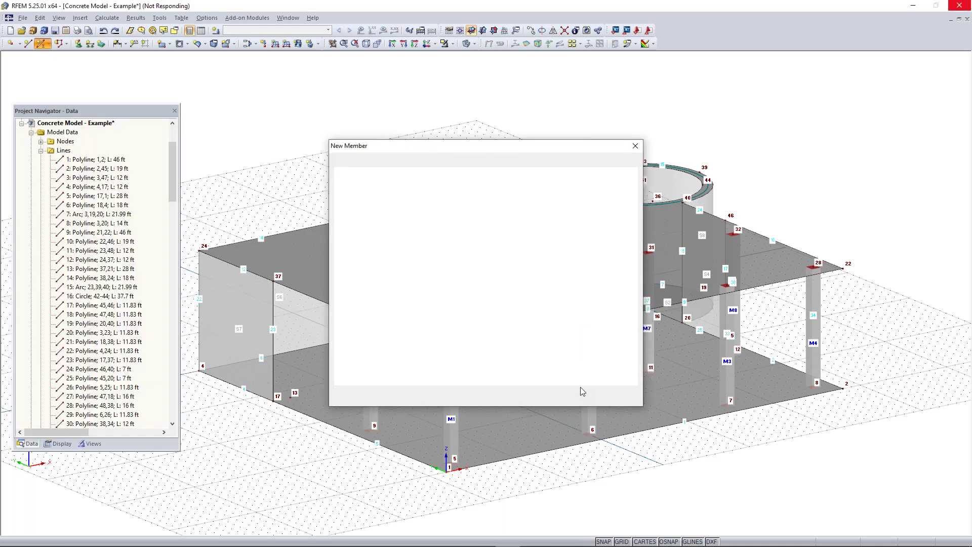
click(579, 398)
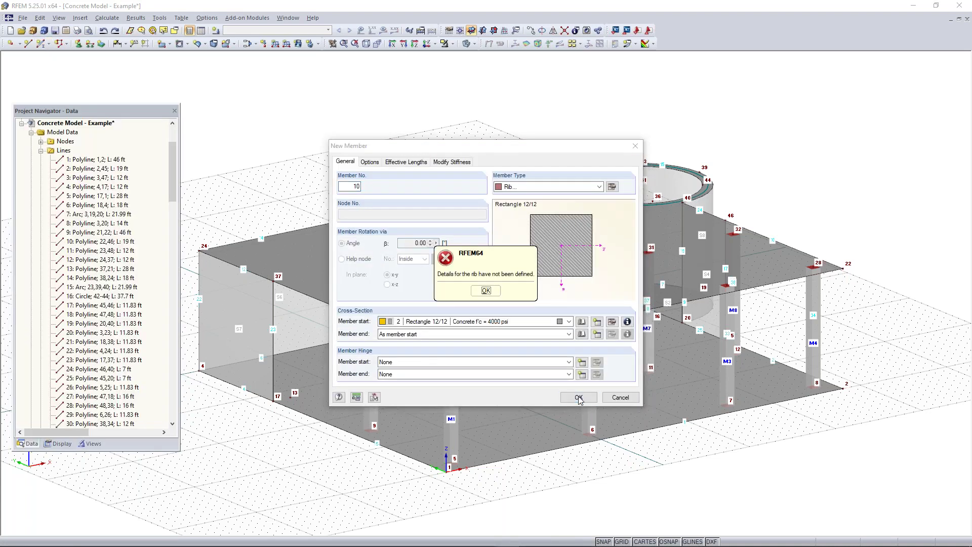
click(485, 290)
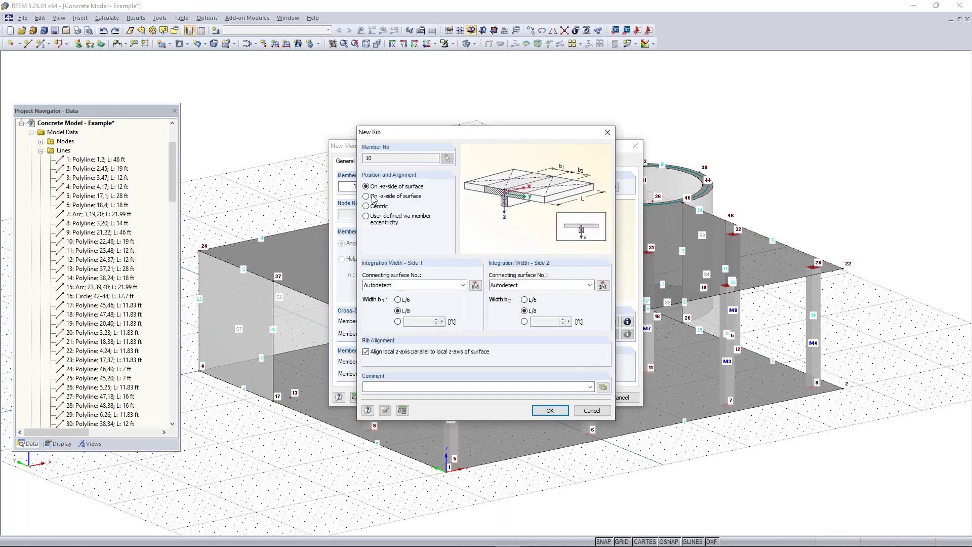
click(556, 410)
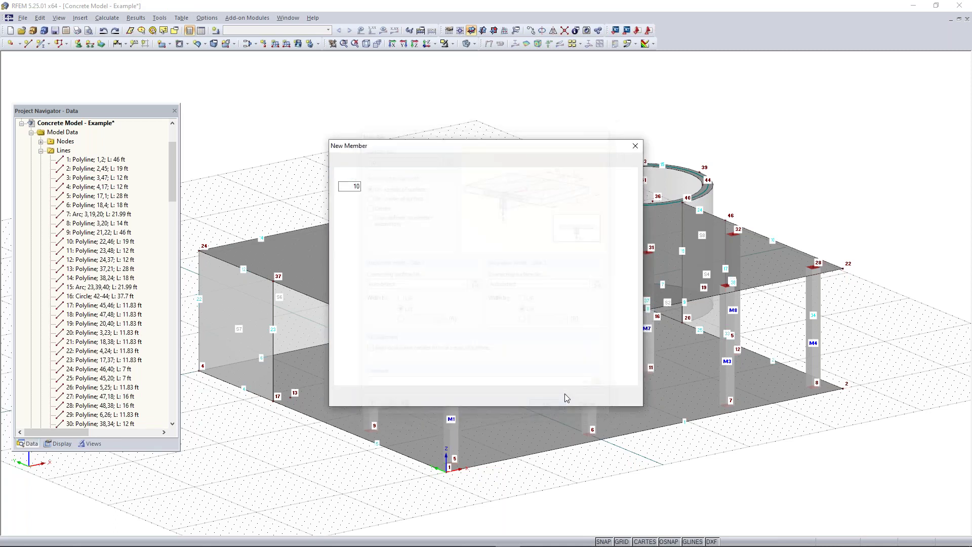
click(568, 400)
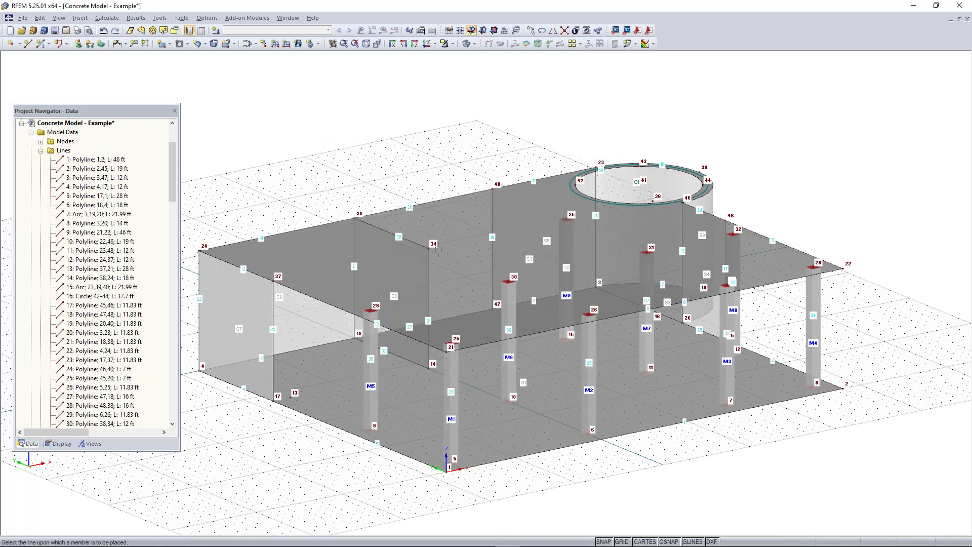
Step: Start a new member of type Beam with the 12/12 rectangular section and draw members from node 37 to 34 and from node 34 to 35
click(41, 44)
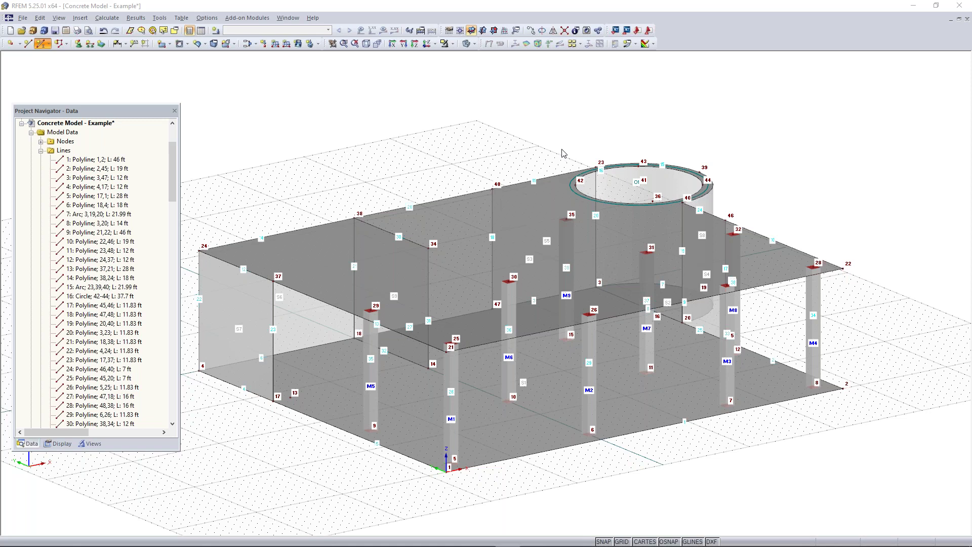
click(567, 188)
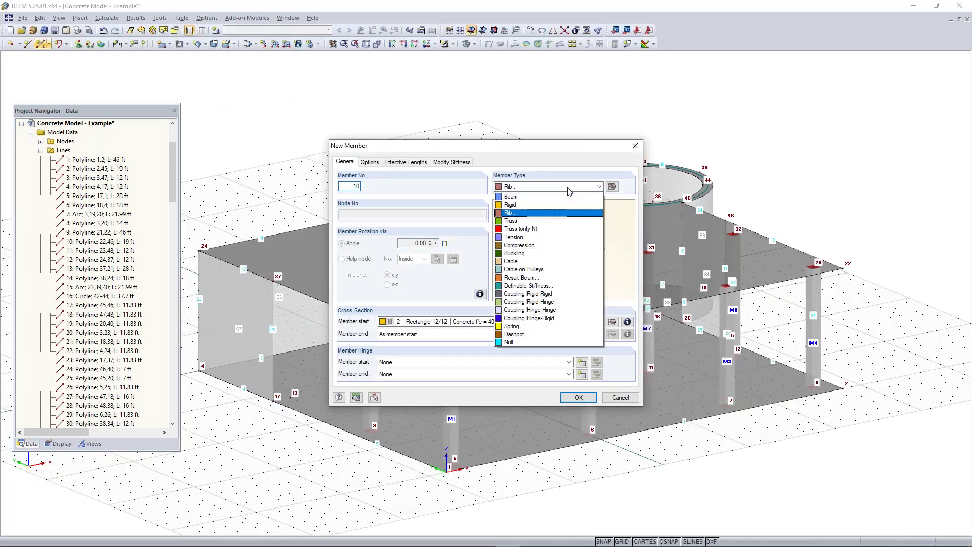
click(552, 196)
click(580, 398)
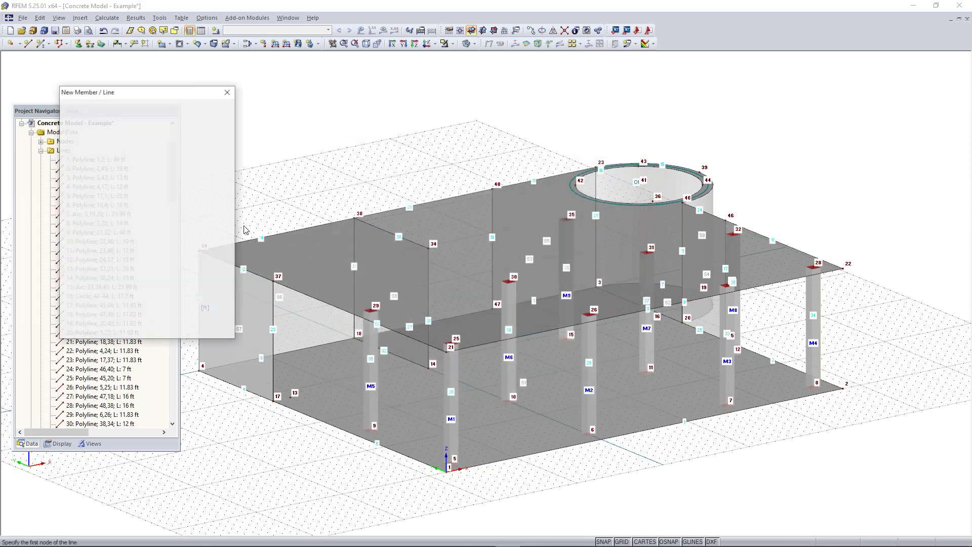
click(274, 281)
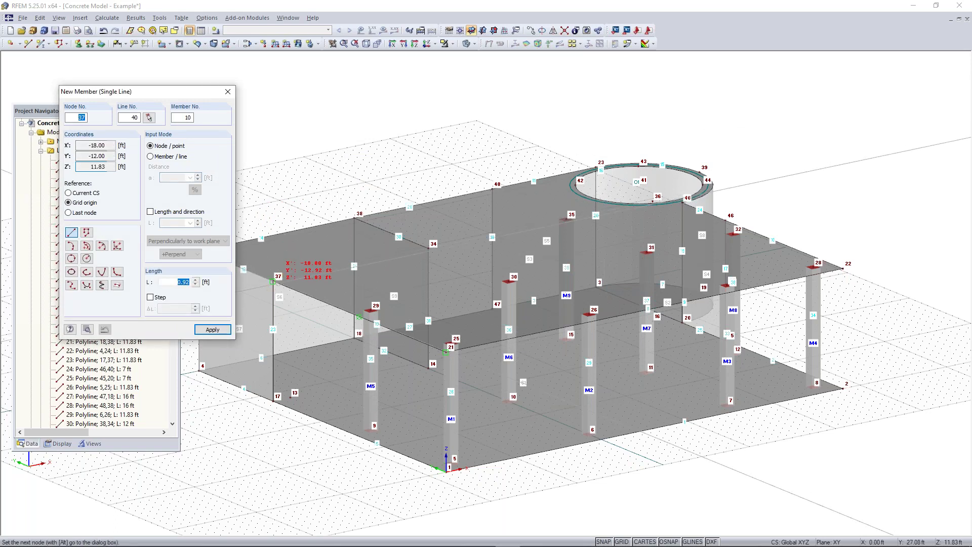
click(433, 244)
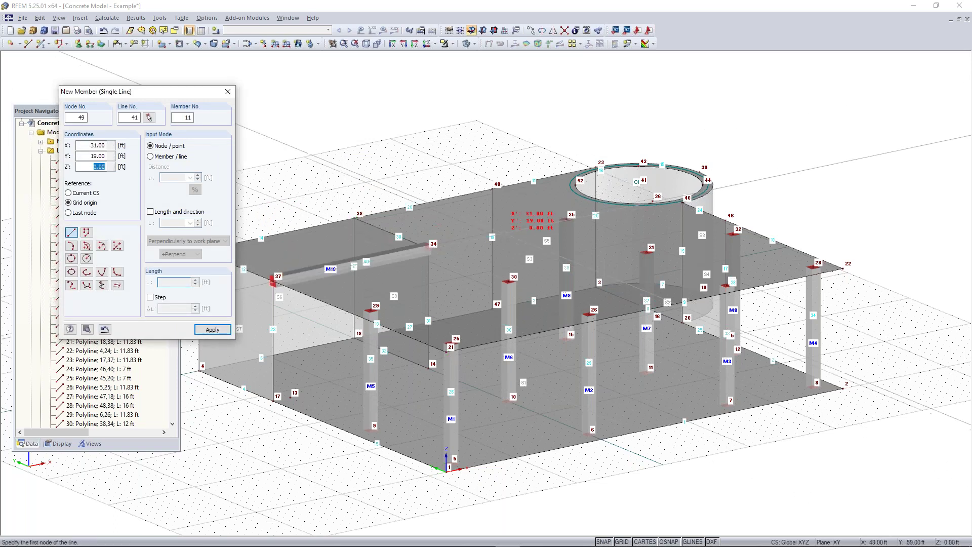
click(566, 219)
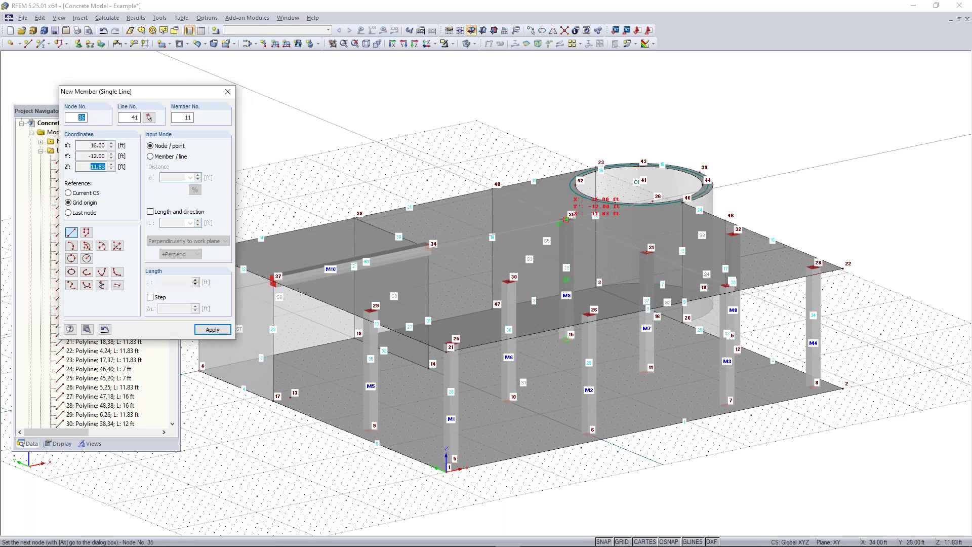
click(434, 244)
key(Escape)
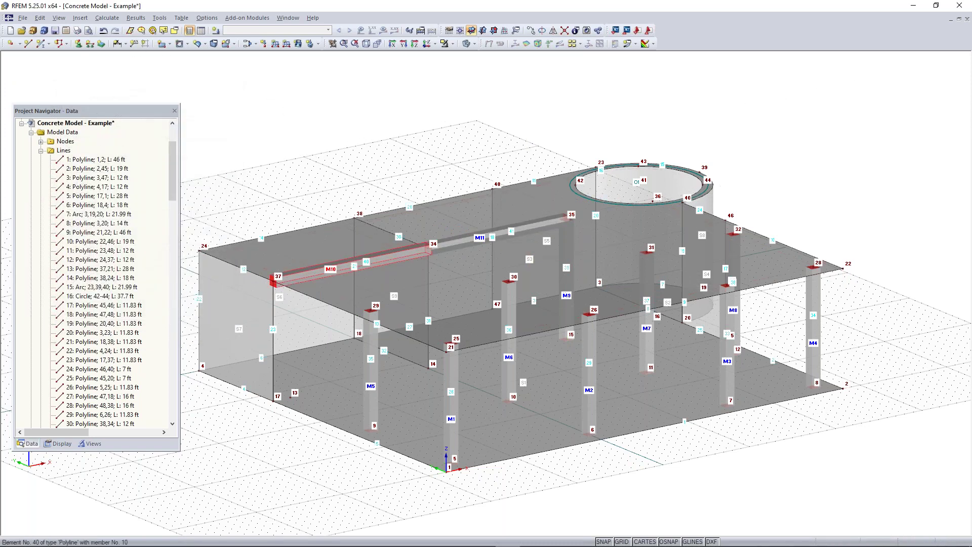
Step: Change members 10 and 11 to type Rib, positioned on the +z-side of the surface with L/8 integration widths on both sides
double_click(453, 244)
click(599, 187)
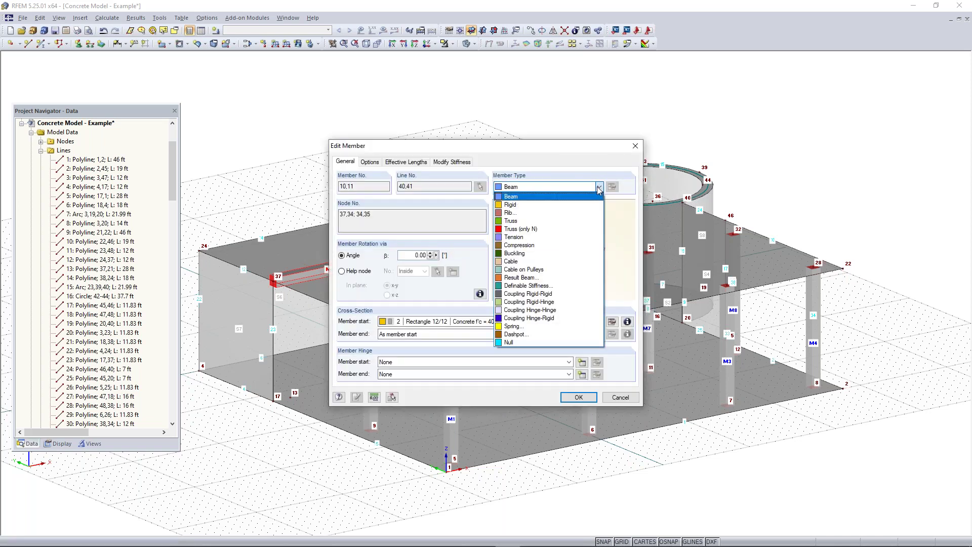
click(542, 216)
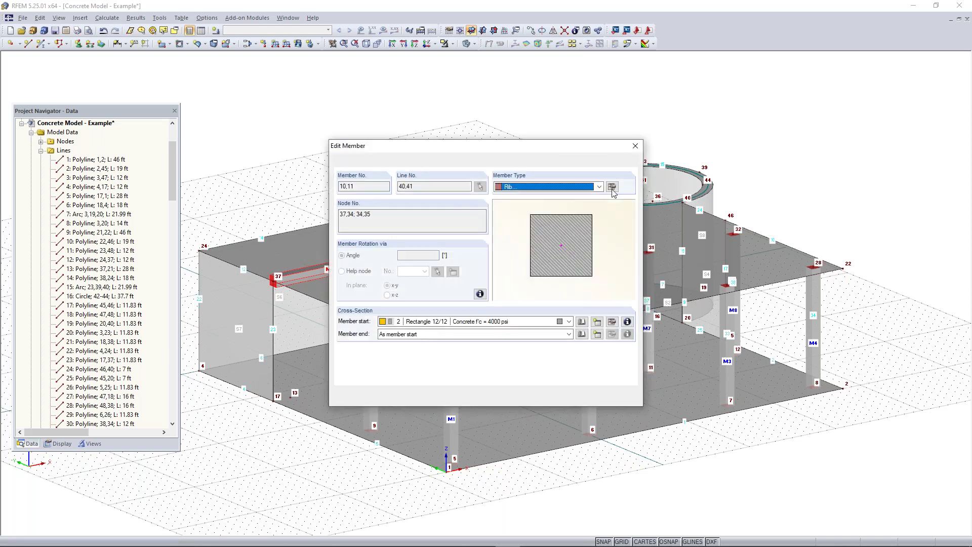
click(613, 190)
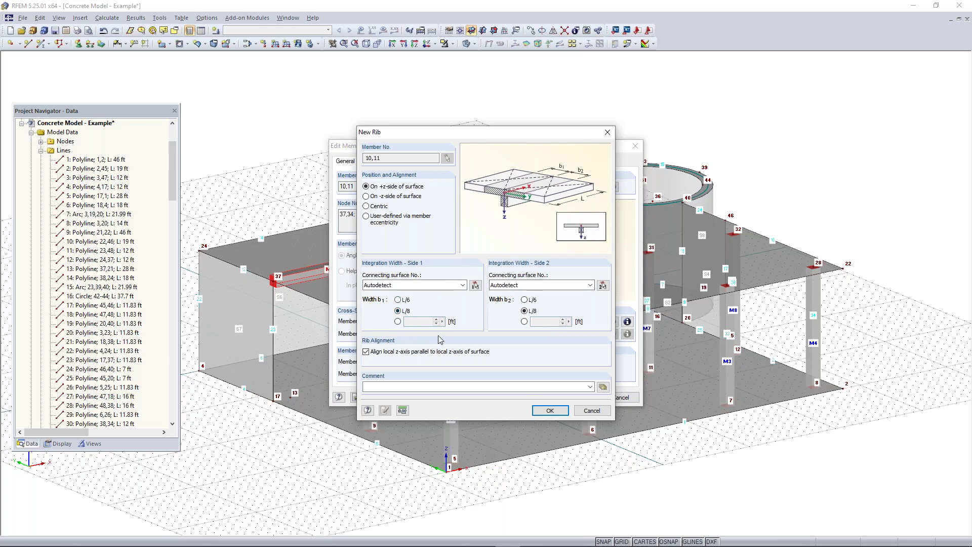
click(559, 410)
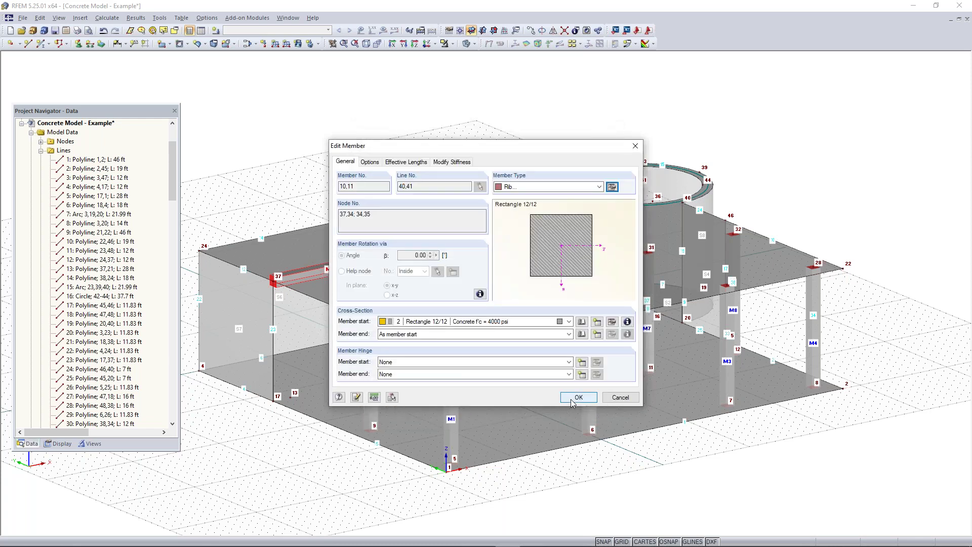
key(Return)
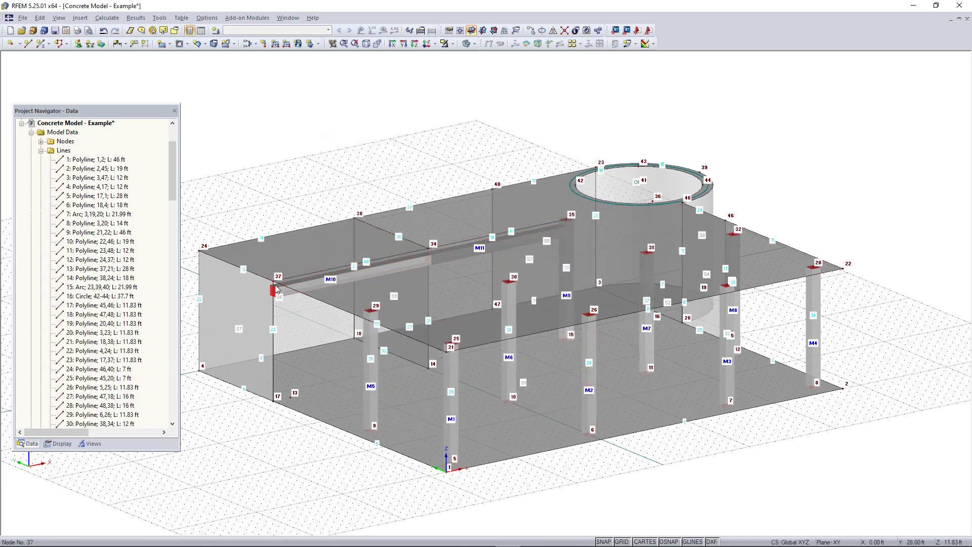
Step: Inspect the ribs beneath the upper slab and the rear wall surface between nodes 4 and 18
scroll(291, 299, up, 3)
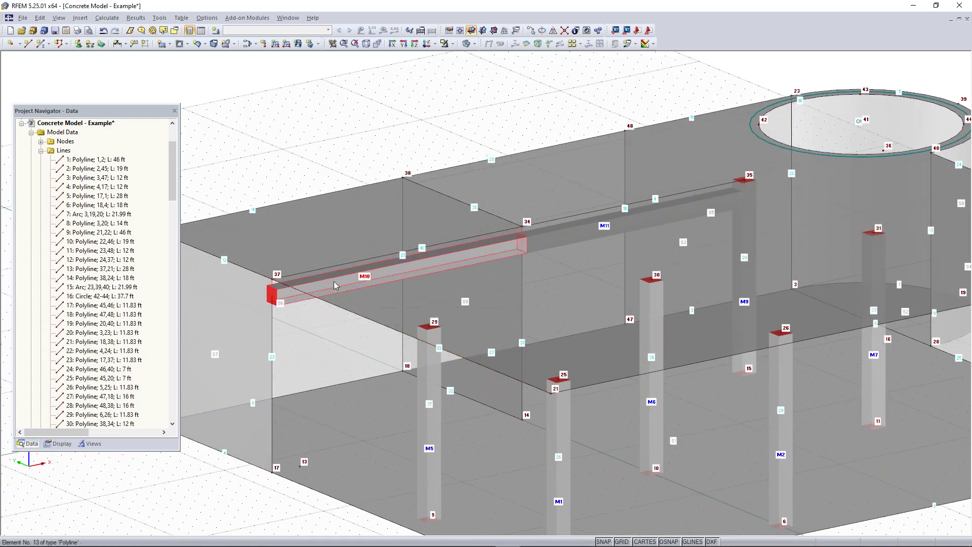
scroll(273, 287, up, 1)
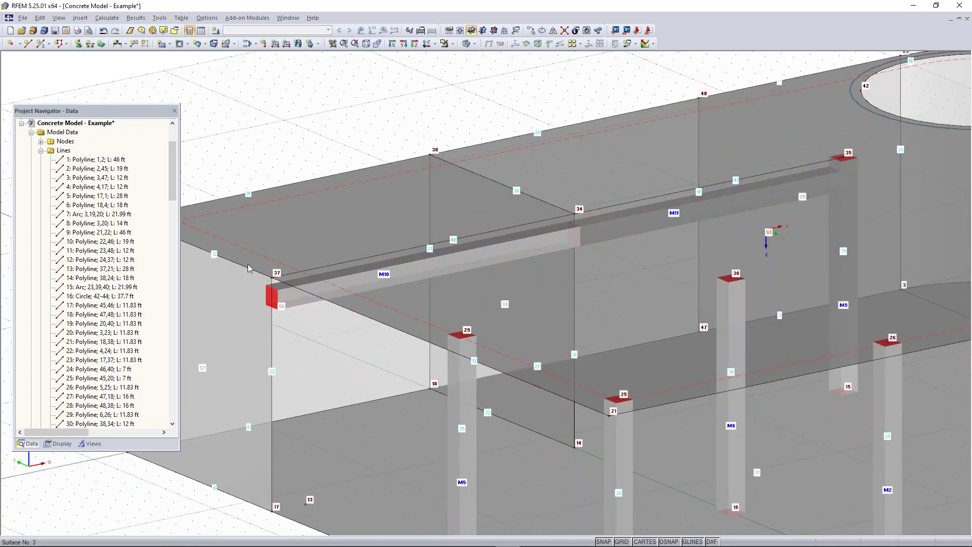
scroll(500, 302, down, 1)
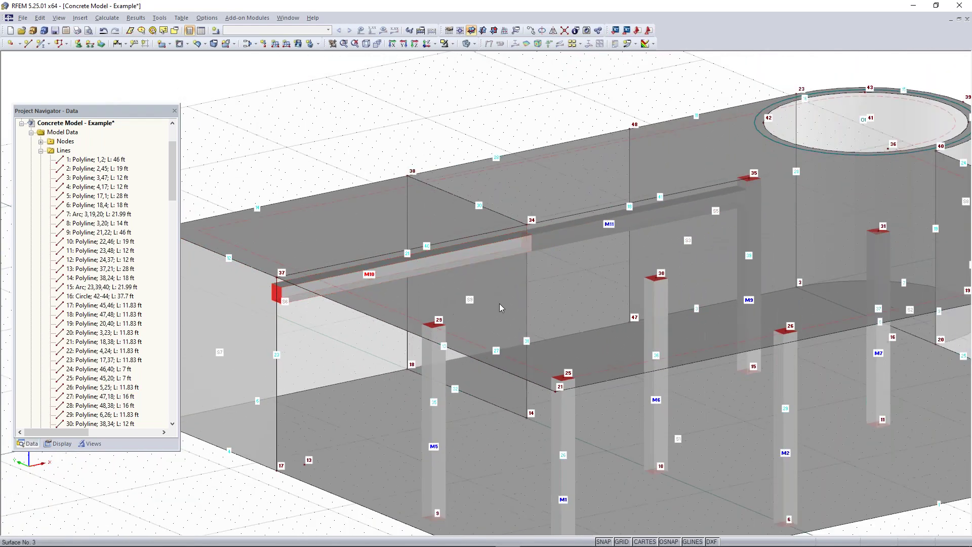
scroll(591, 263, down, 1)
scroll(591, 262, down, 1)
middle_drag(637, 281, 549, 266)
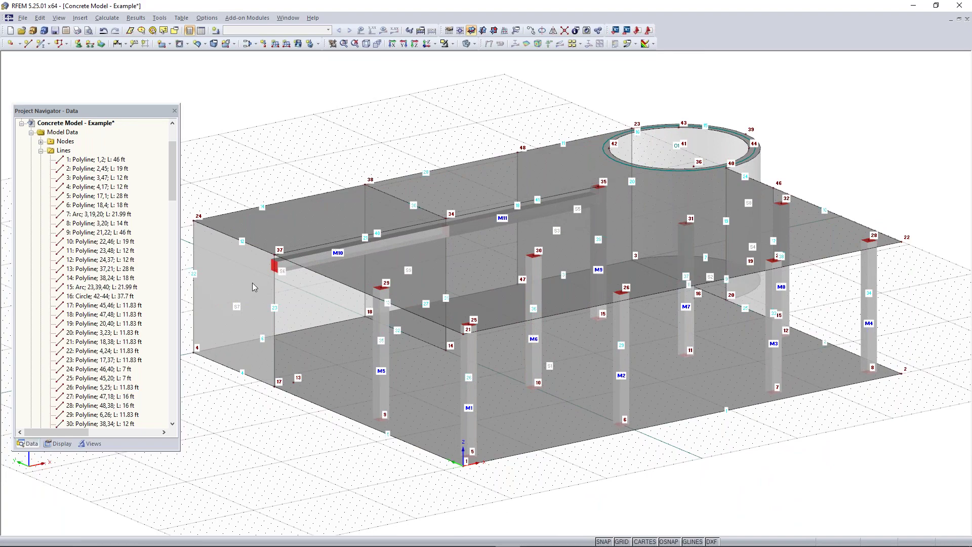
ctrl+middle_drag(259, 384, 683, 318)
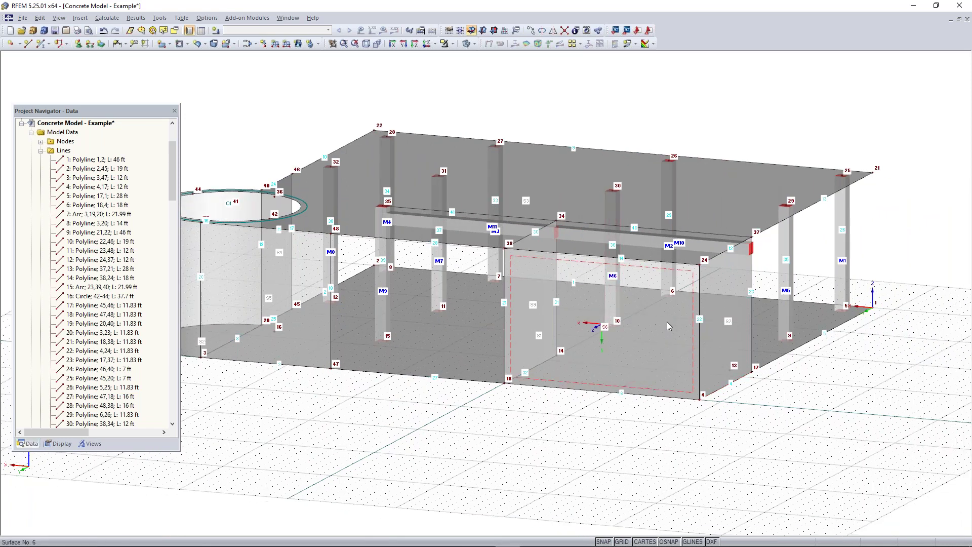
click(666, 321)
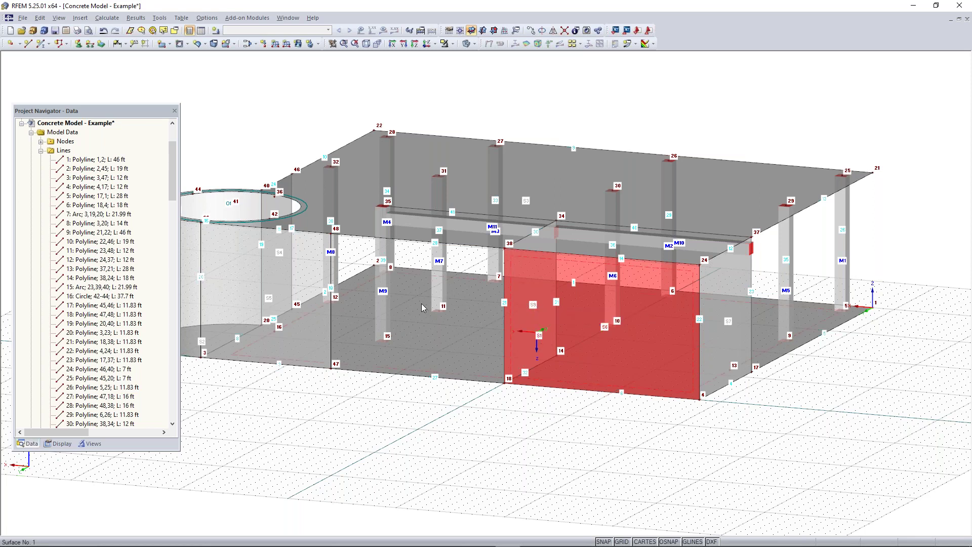
click(640, 442)
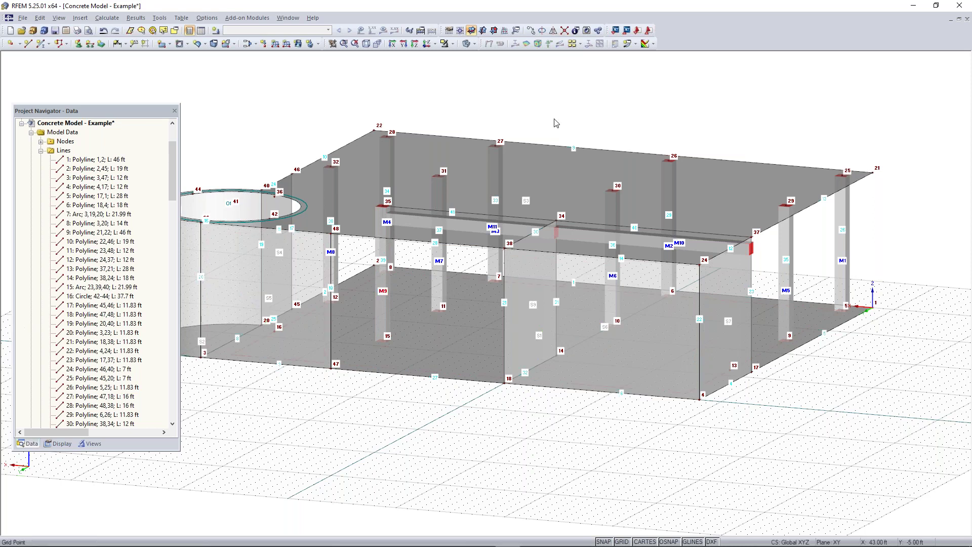
Step: Set the XZ plane as the current work plane and place its origin at node 4
click(494, 31)
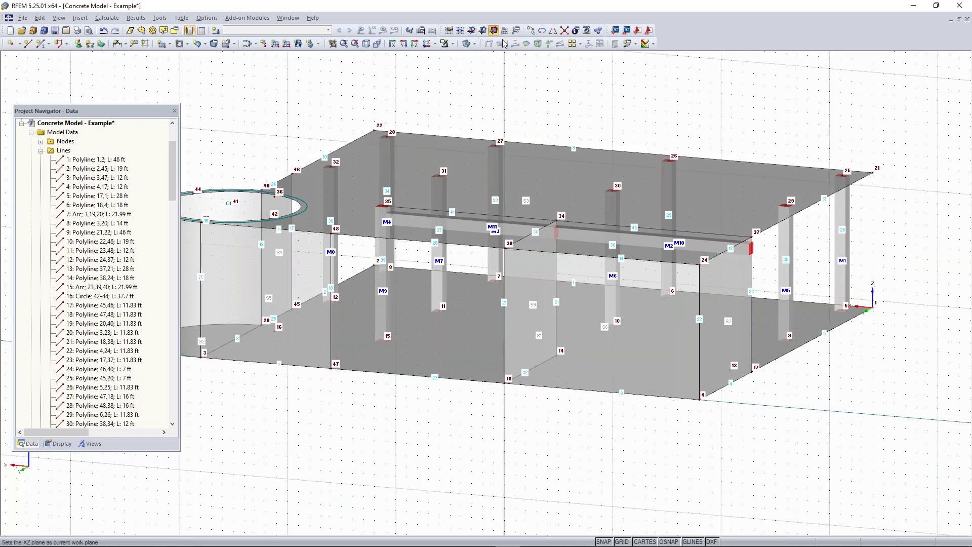
ctrl+middle_drag(705, 427, 597, 420)
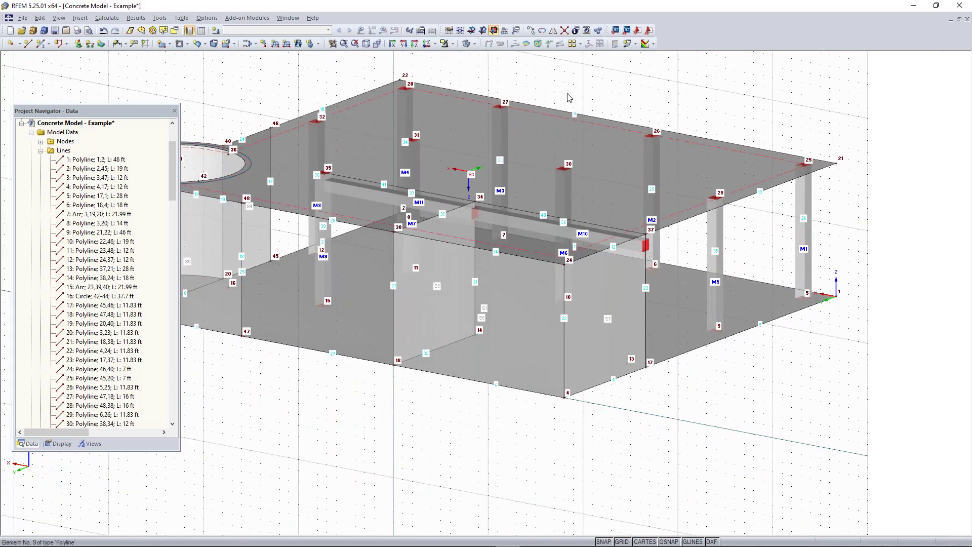
click(460, 30)
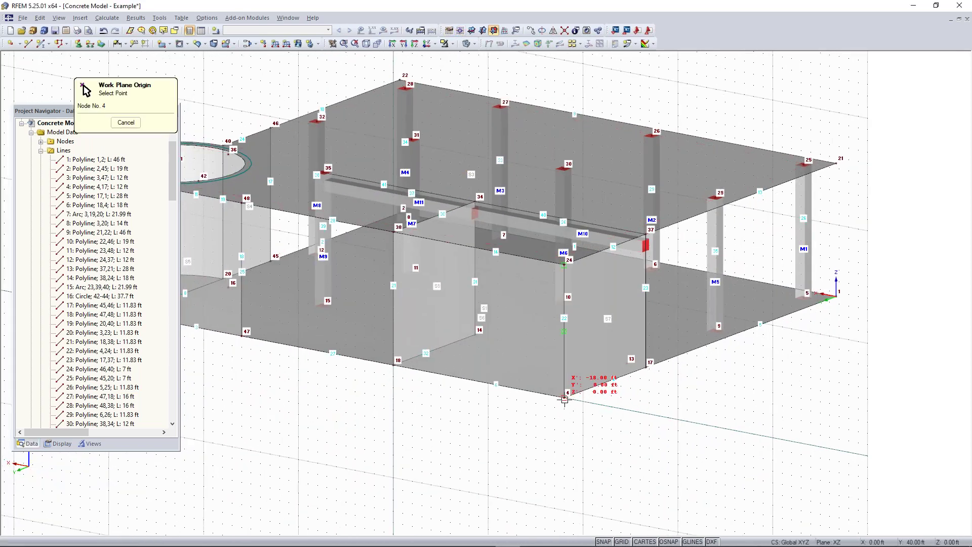
click(565, 397)
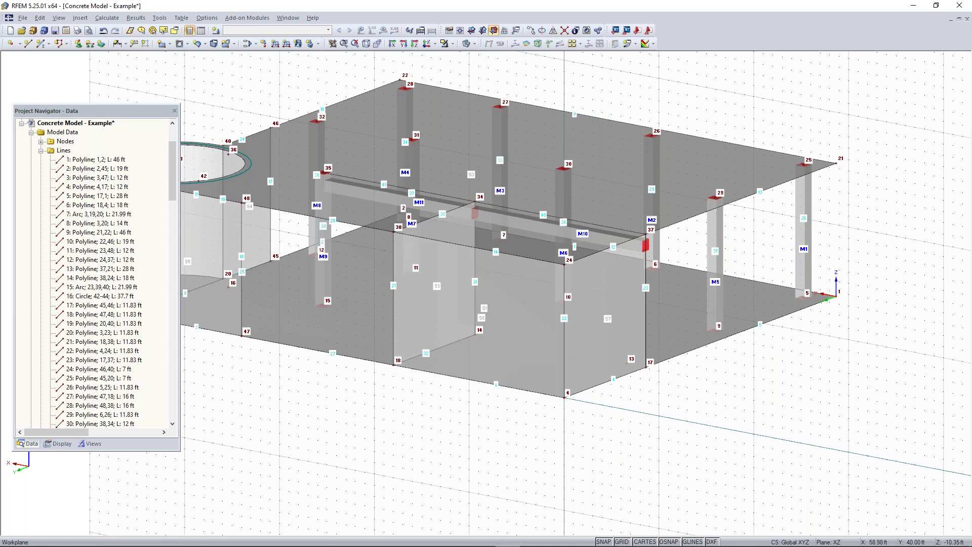
Step: Cut a rectangular opening in the wall between nodes 4 and 18, ending at X 14 ft, Z 8 ft, and return to the XY work plane
click(188, 45)
click(188, 45)
click(188, 46)
click(216, 59)
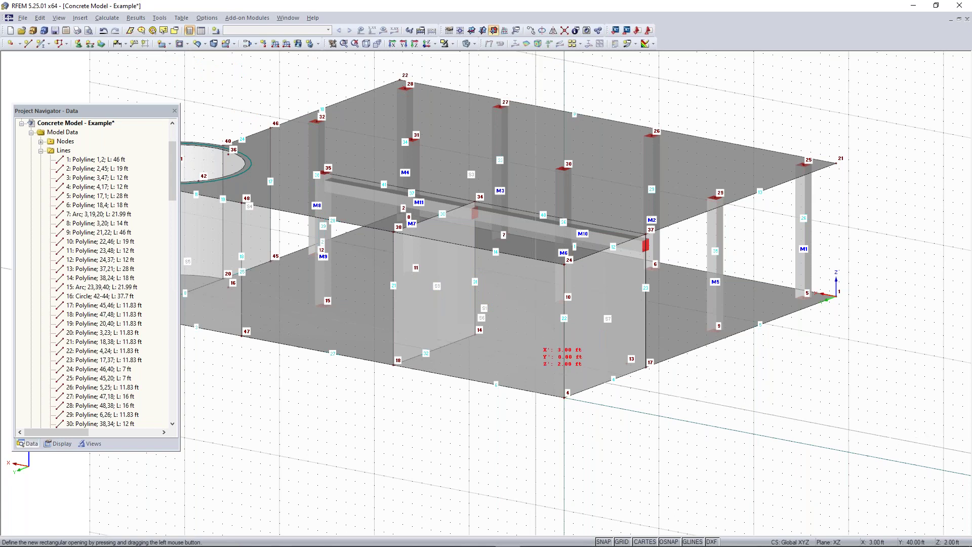
scroll(535, 361, up, 1)
scroll(538, 354, up, 1)
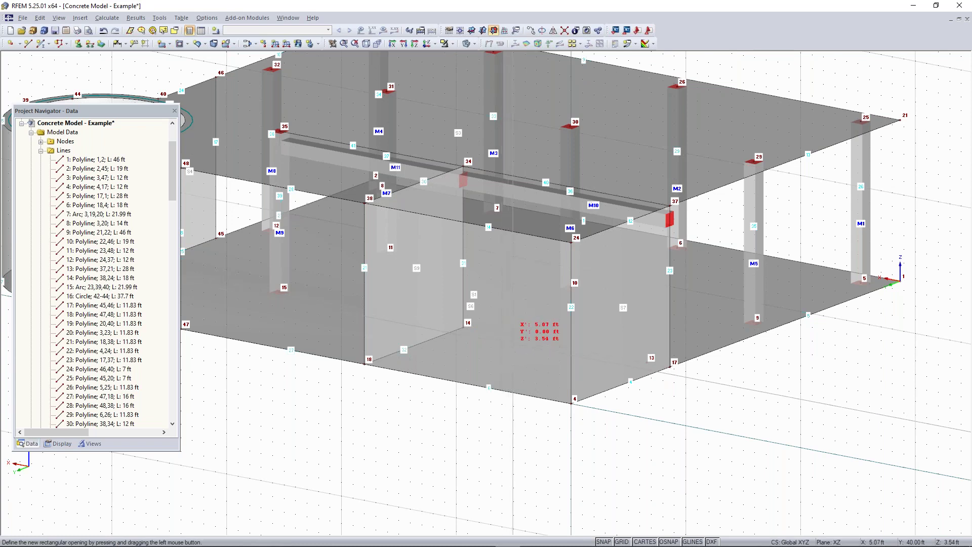
click(513, 338)
scroll(414, 247, up, 3)
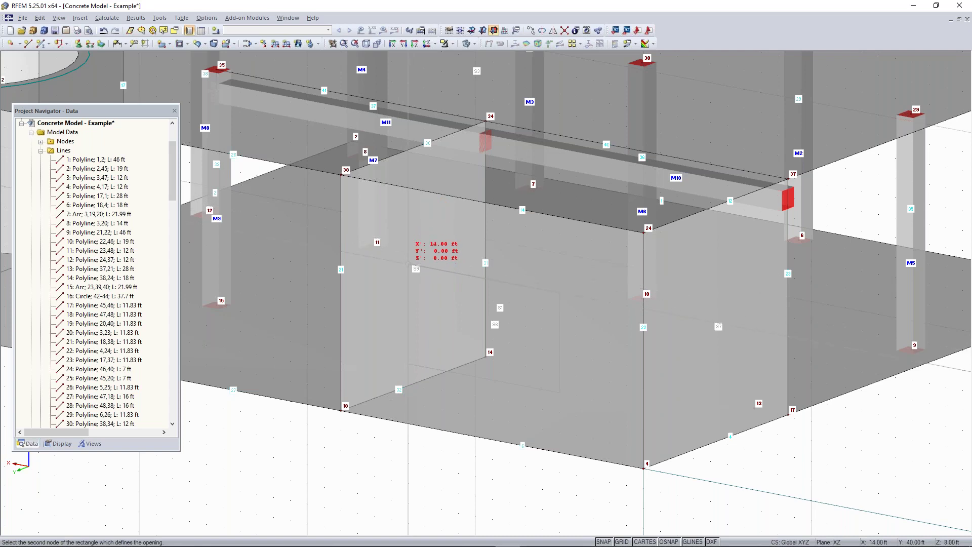
click(409, 264)
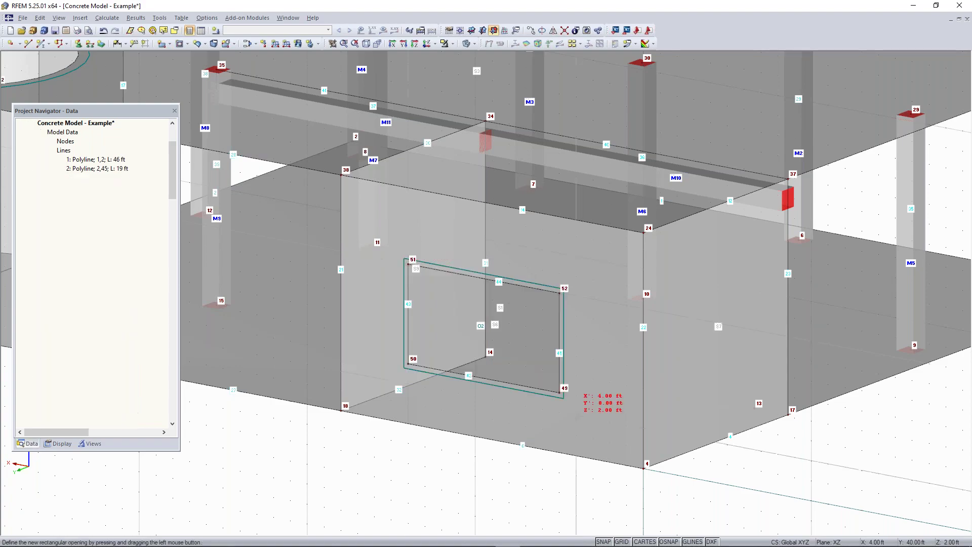
ctrl+middle_drag(514, 466, 360, 432)
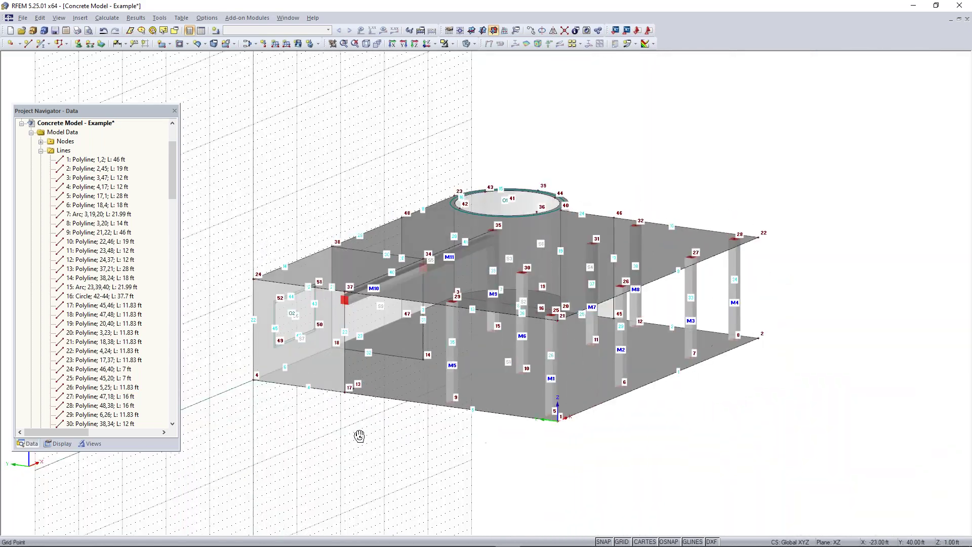
click(471, 30)
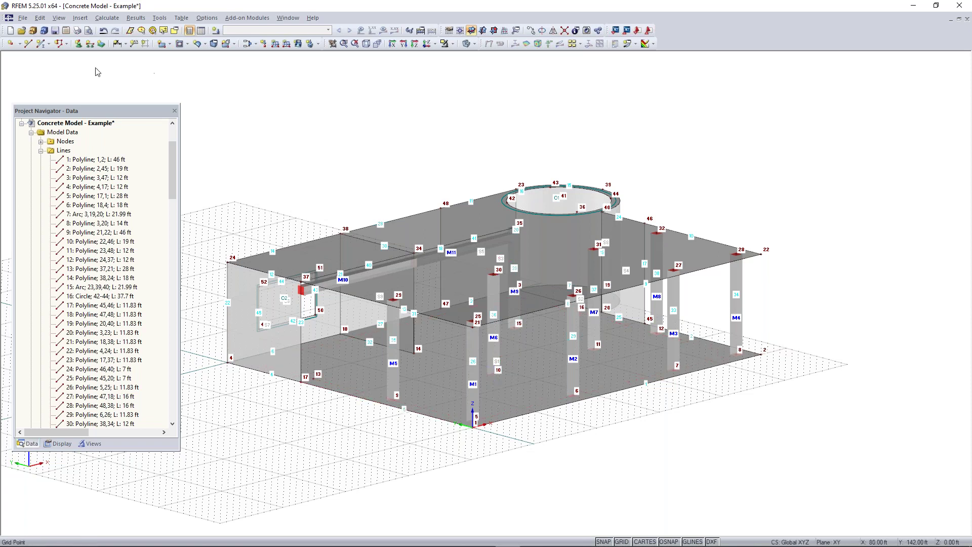
Step: Define a new global line support type with only uZ fixed, leaving uX, uY and all rotations free
click(91, 44)
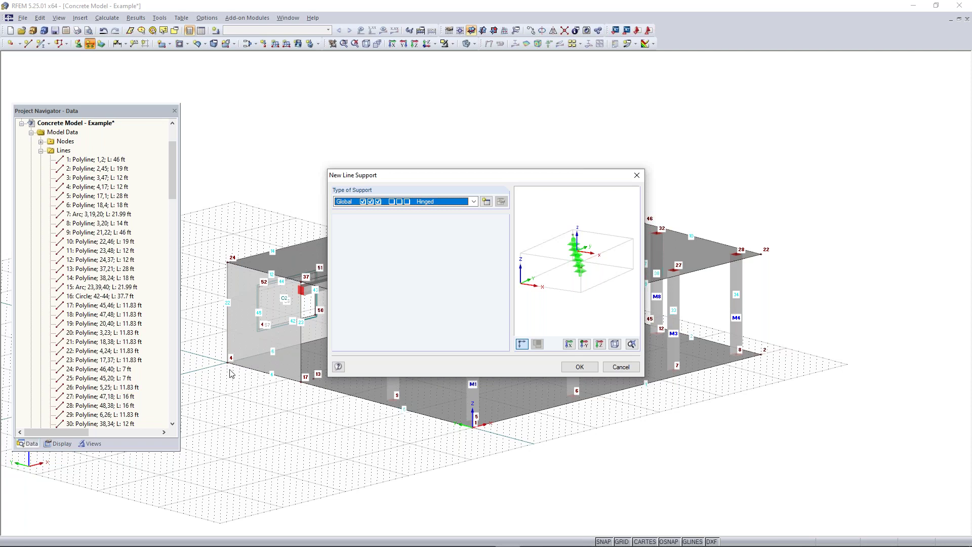
click(486, 202)
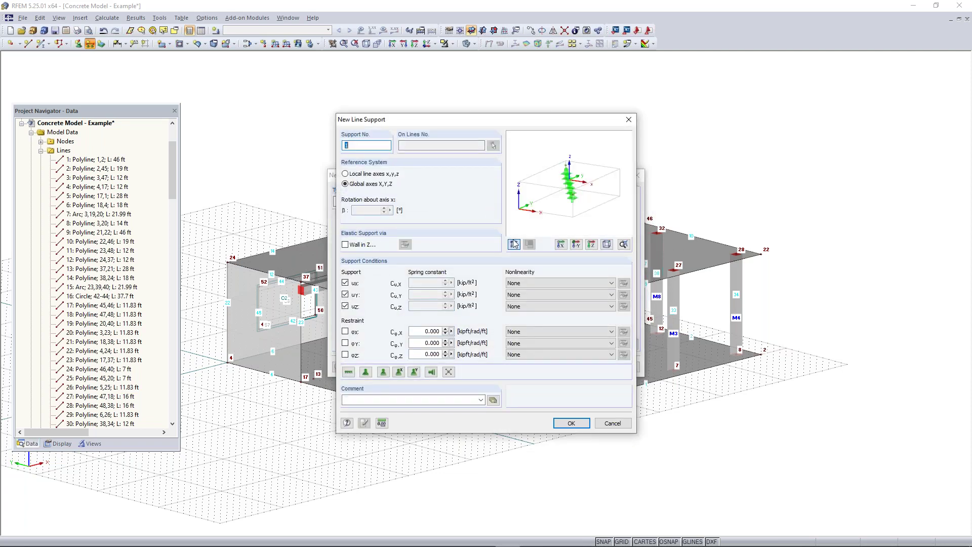
click(355, 354)
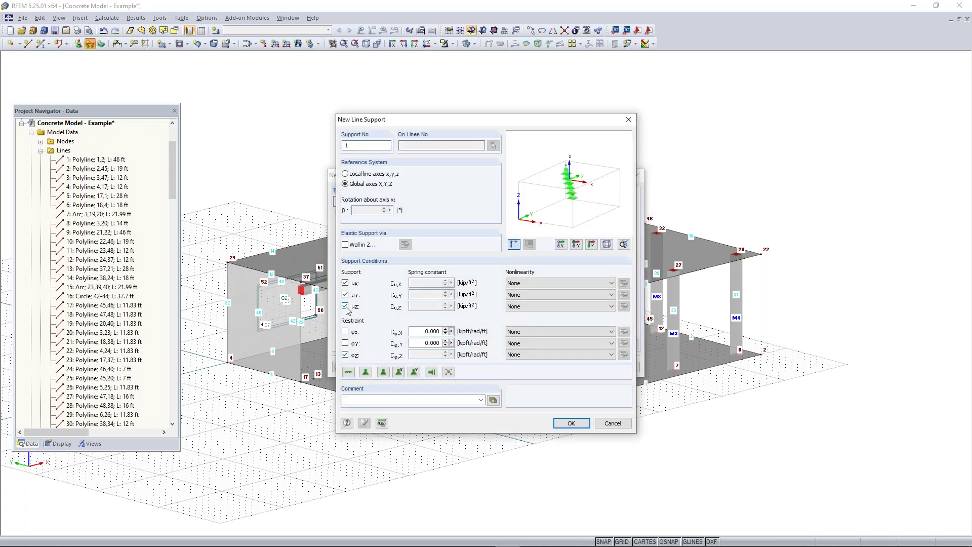
click(345, 354)
click(345, 294)
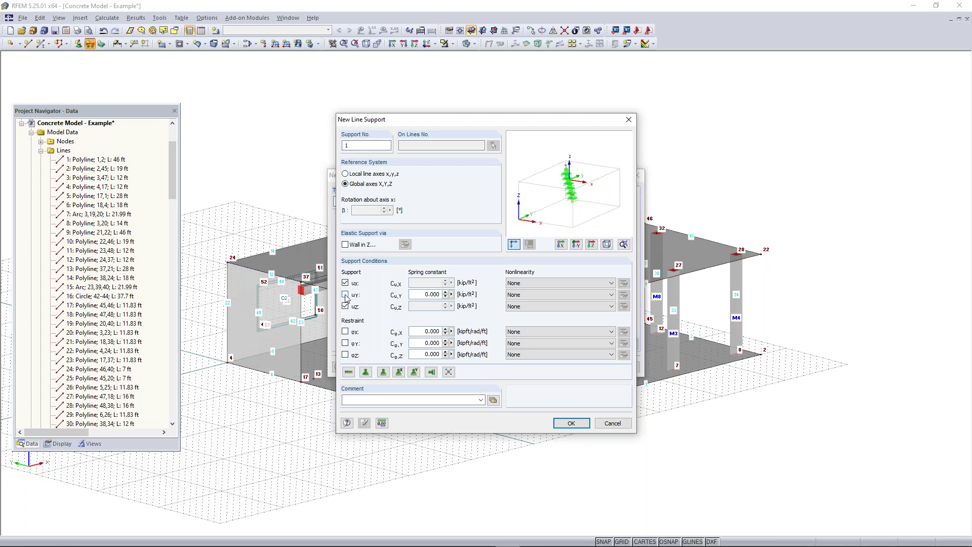
click(345, 283)
click(345, 283)
click(345, 284)
drag(421, 284, 458, 284)
click(427, 282)
click(571, 423)
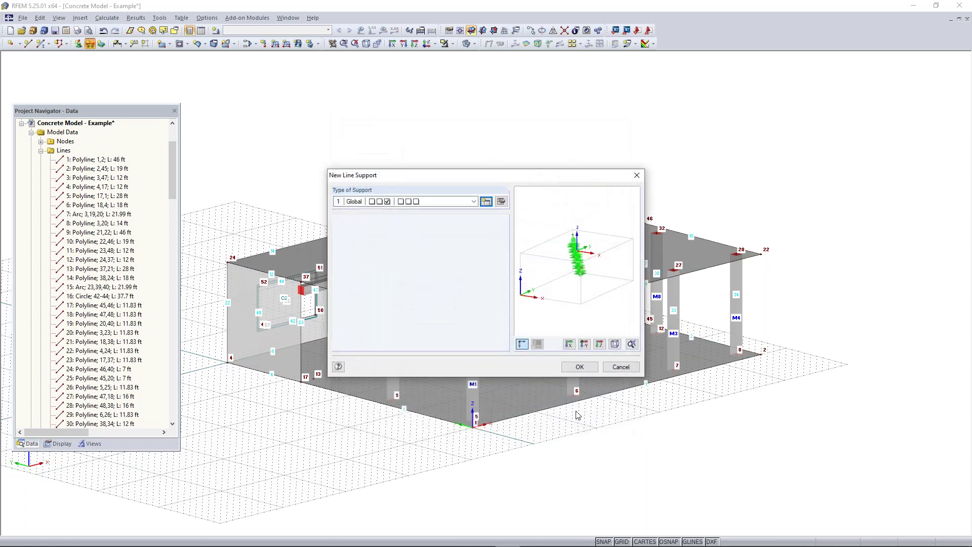
click(579, 367)
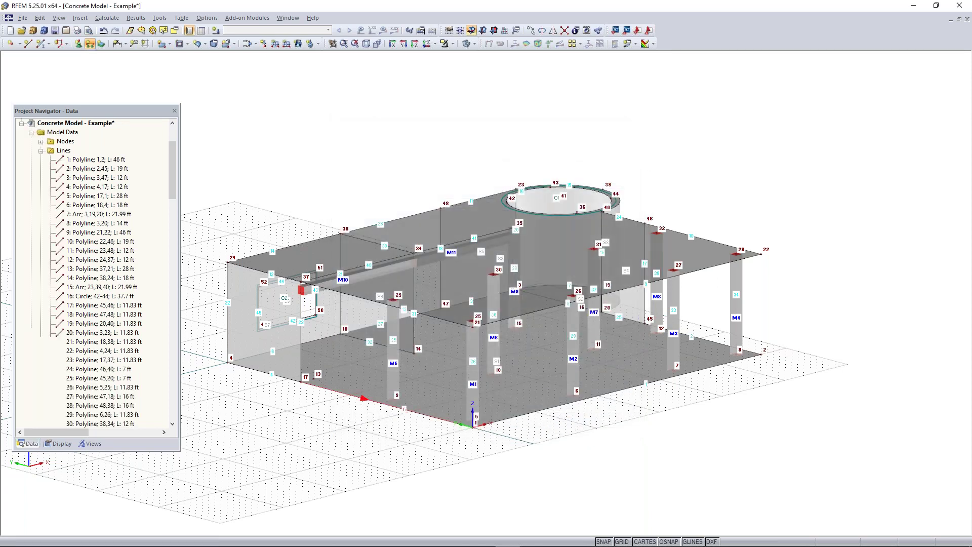
Step: Assign the line support to the lower slab's edge lines running from node 1 through node 17 to node 4
click(322, 388)
click(268, 368)
right_click(392, 483)
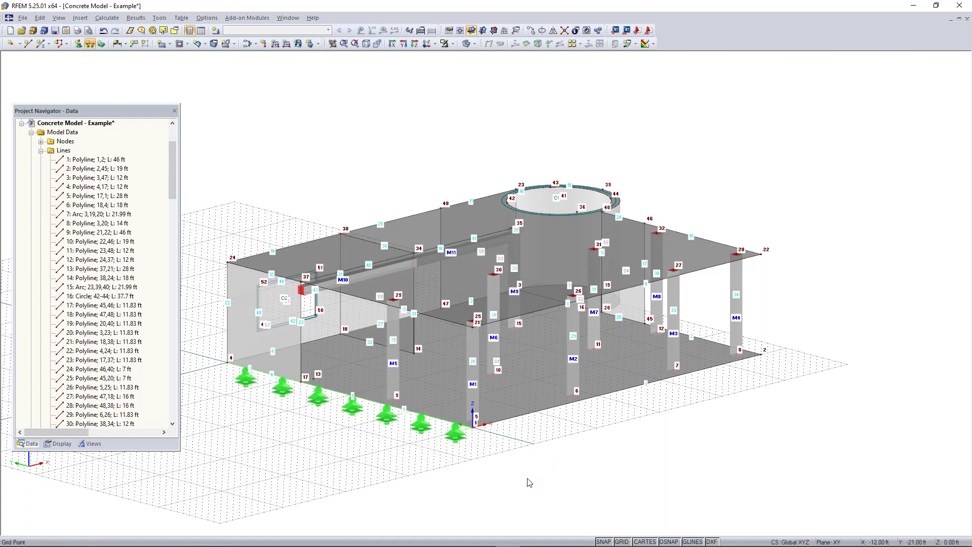
Step: Open surfaces 1 and 2, which form the lower slab, together for editing
ctrl+middle_drag(618, 427, 551, 437)
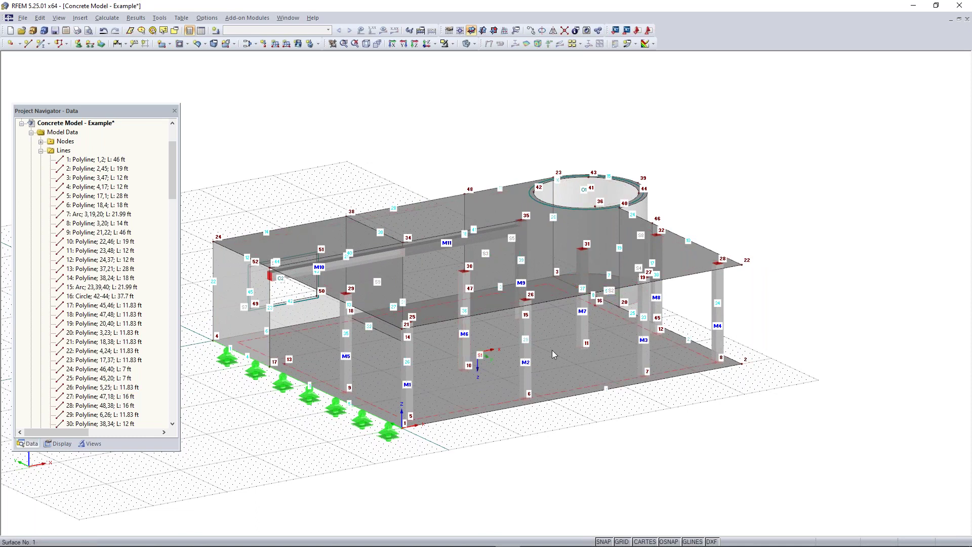
click(41, 150)
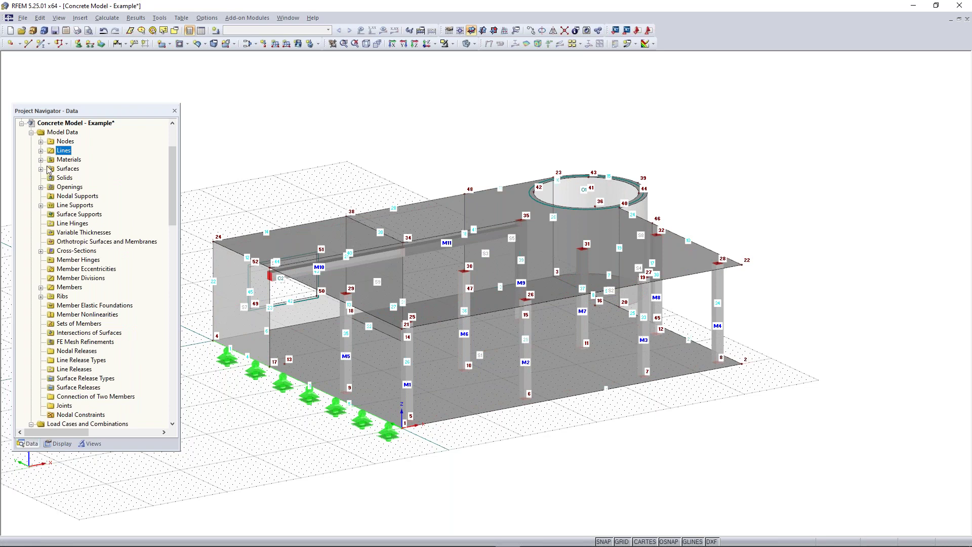
click(41, 169)
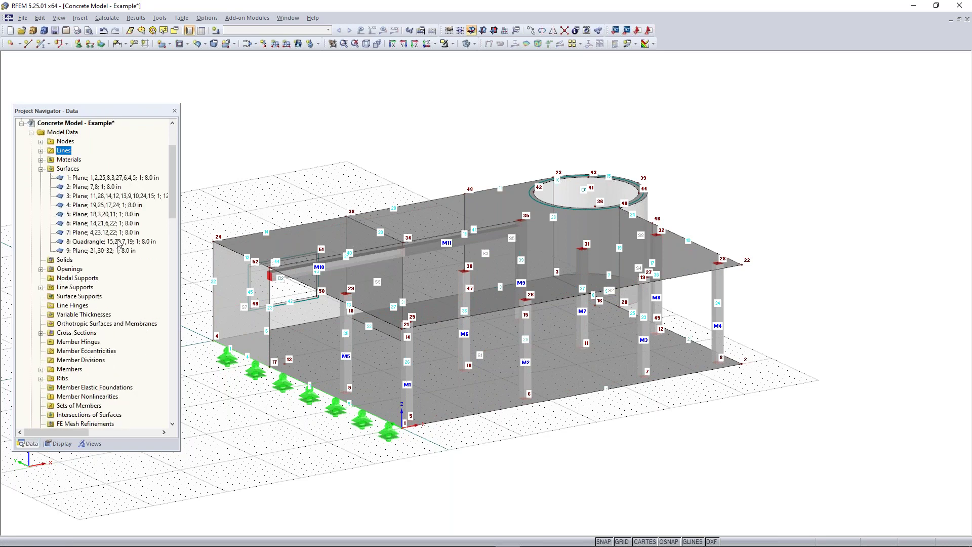
click(97, 180)
ctrl+click(97, 186)
right_click(96, 183)
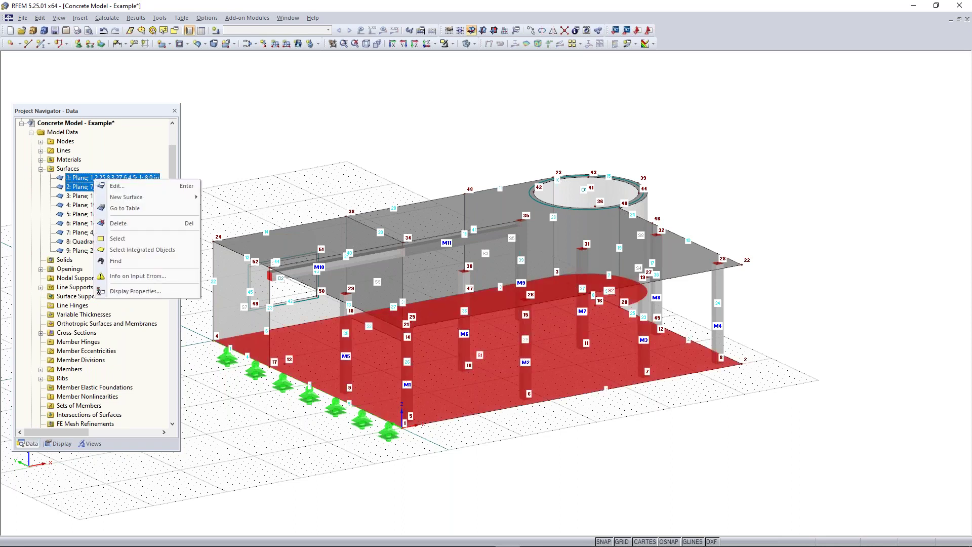
click(113, 186)
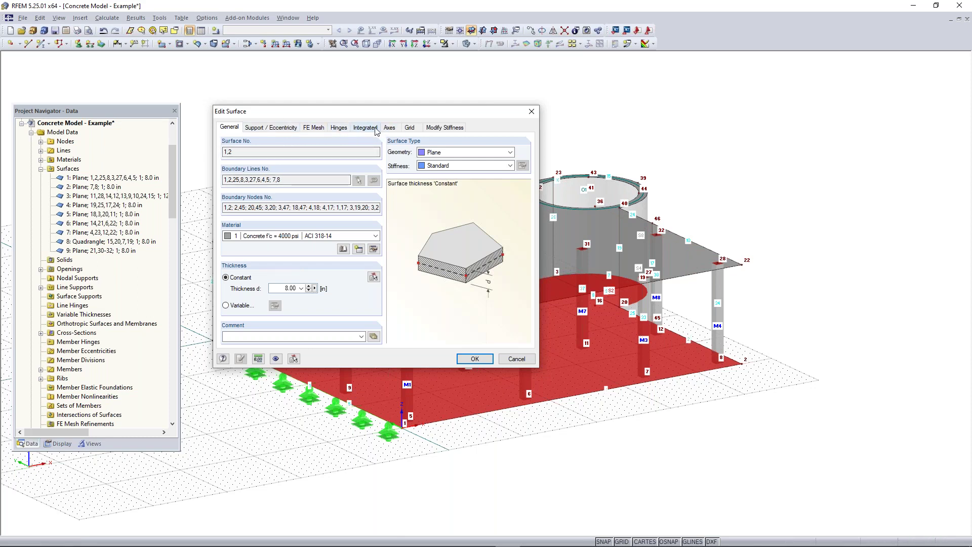
Step: Enable support on surfaces 1 and 2 and create a surface support type with Cu,z set to 640 kip/ft³
click(285, 130)
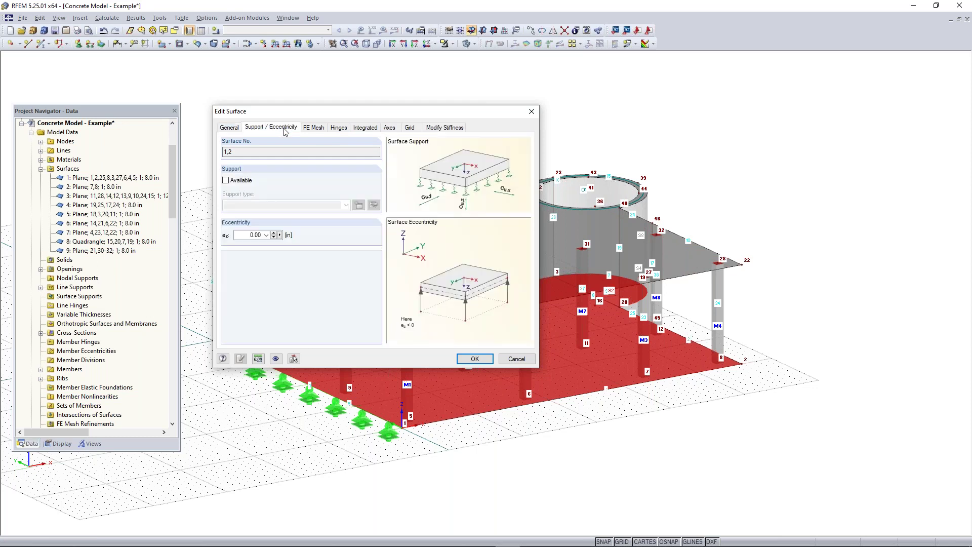
click(226, 180)
click(359, 204)
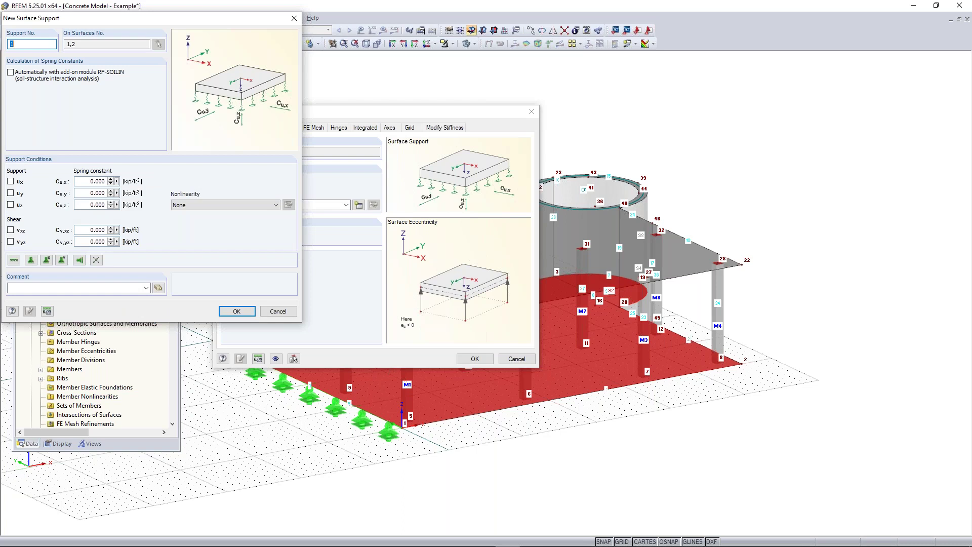
drag(124, 19, 391, 96)
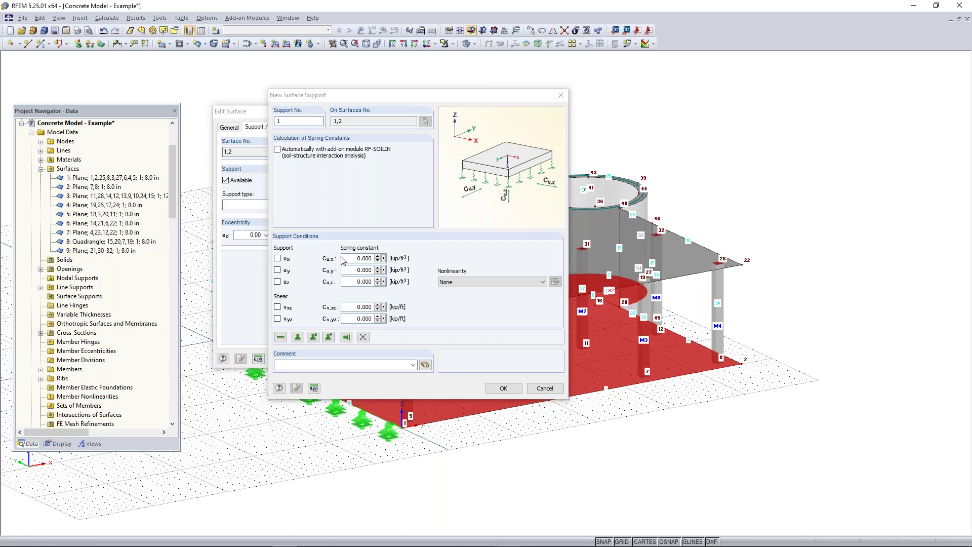
click(354, 281)
text(640)
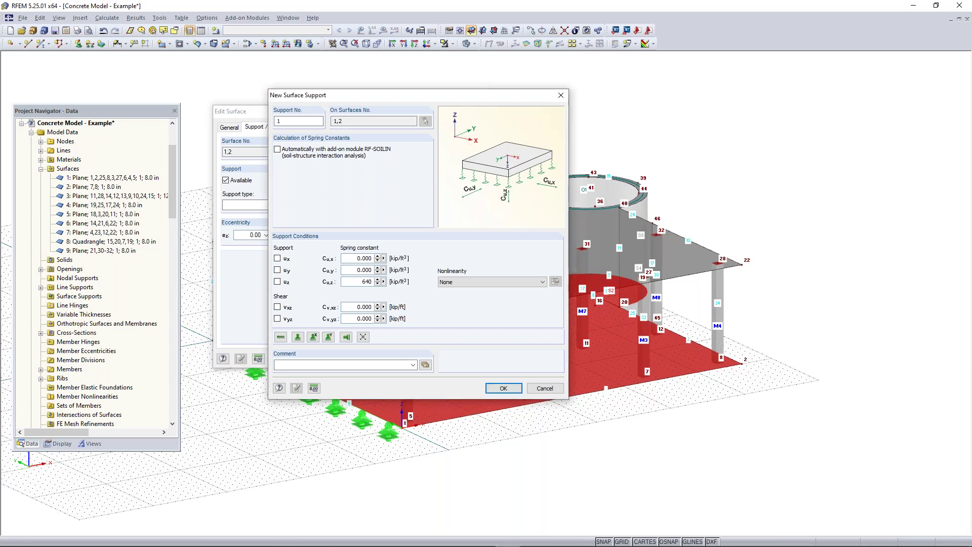
Step: Set the surface support's nonlinearity to Failure if negative contact stress in z
click(476, 282)
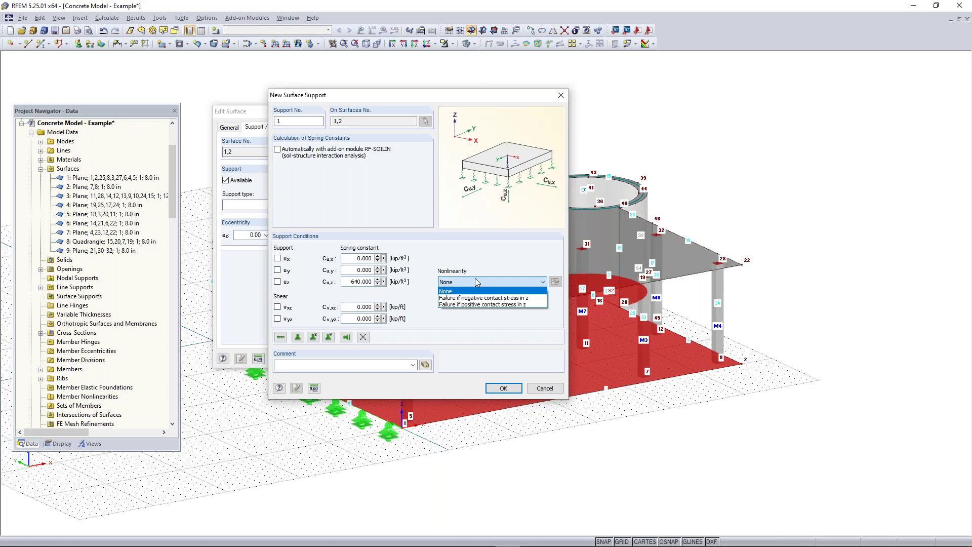
click(476, 282)
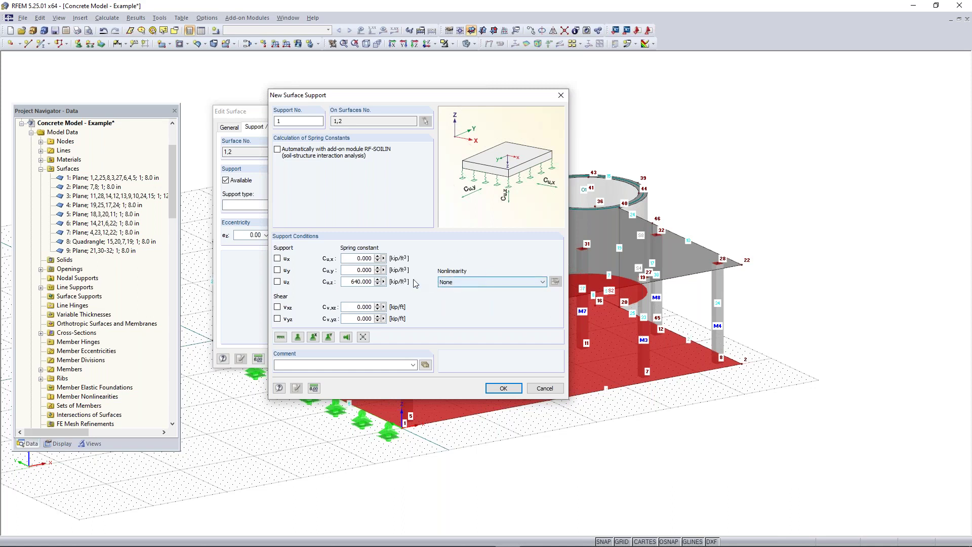
click(507, 286)
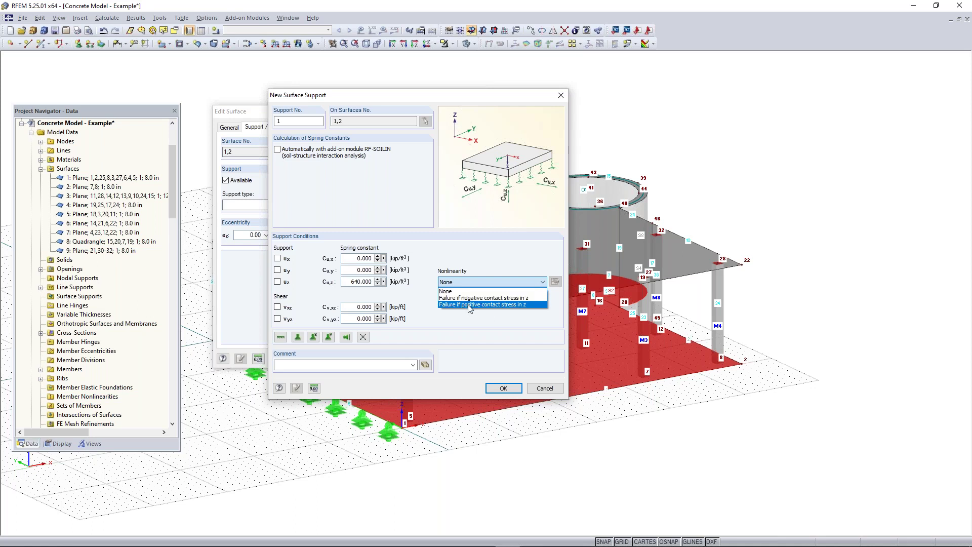
click(493, 299)
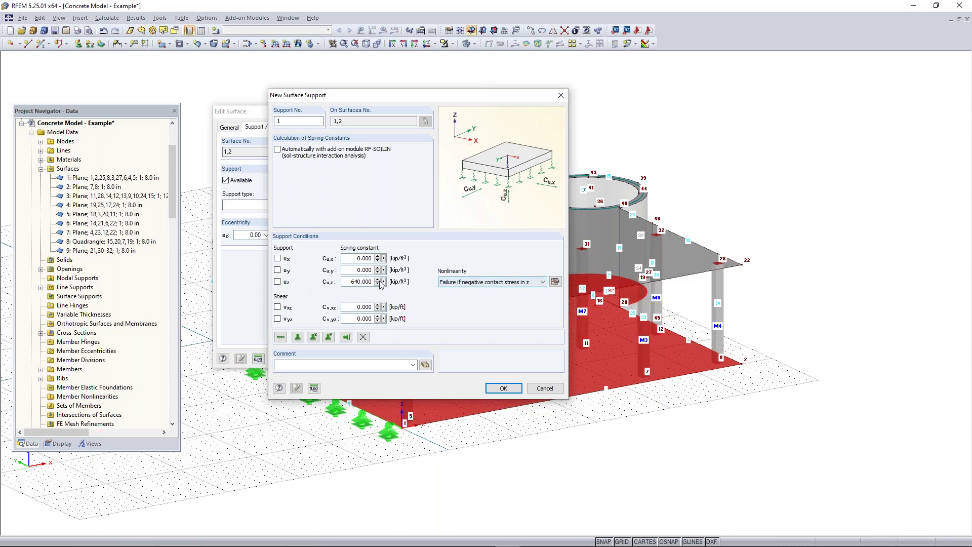
Step: Set Cu,x and Cu,y to 64 kip/ft³ and Cv,xz and Cv,yz to 32 kip/ft, and apply the support to both surfaces
double_click(365, 259)
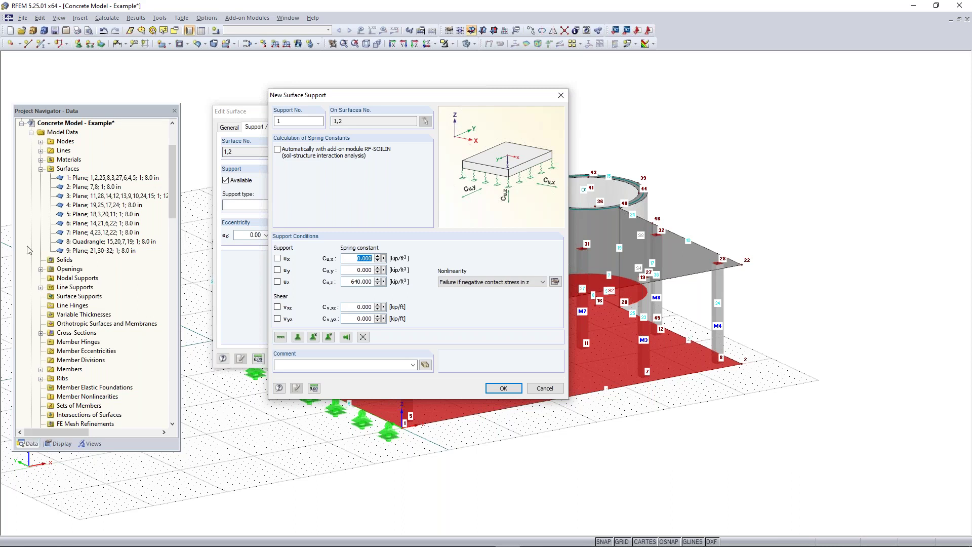
text(64)
double_click(353, 268)
text(64)
double_click(355, 306)
text(32)
key(Tab)
text(32)
click(503, 388)
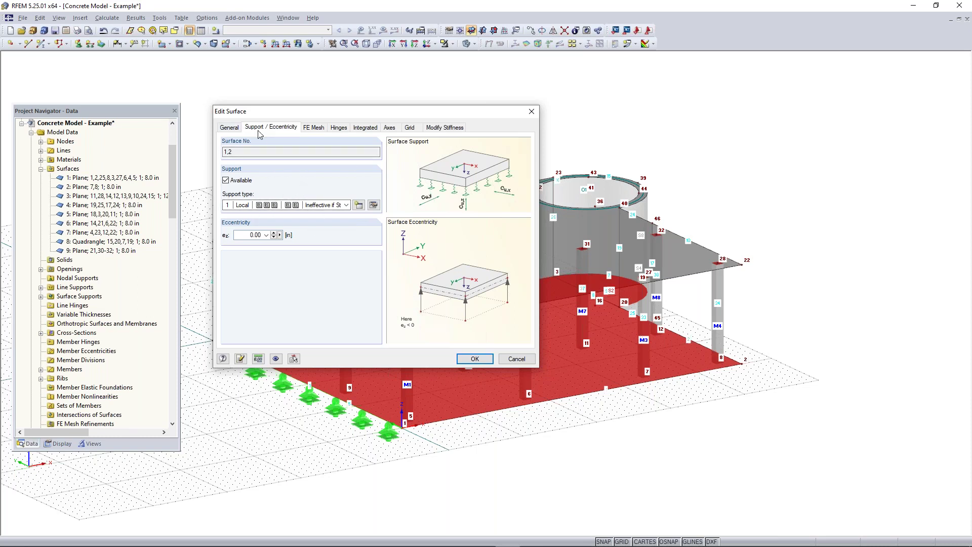
click(229, 127)
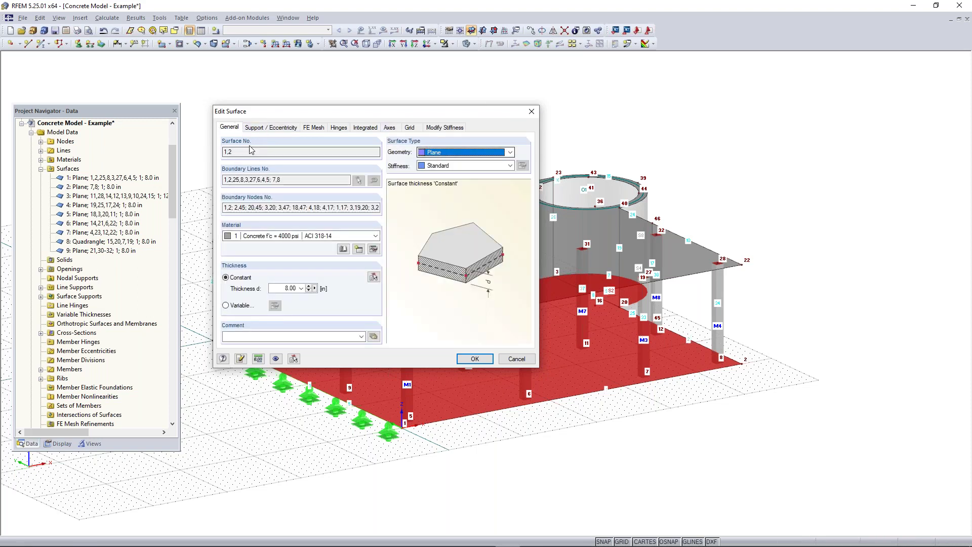
click(234, 151)
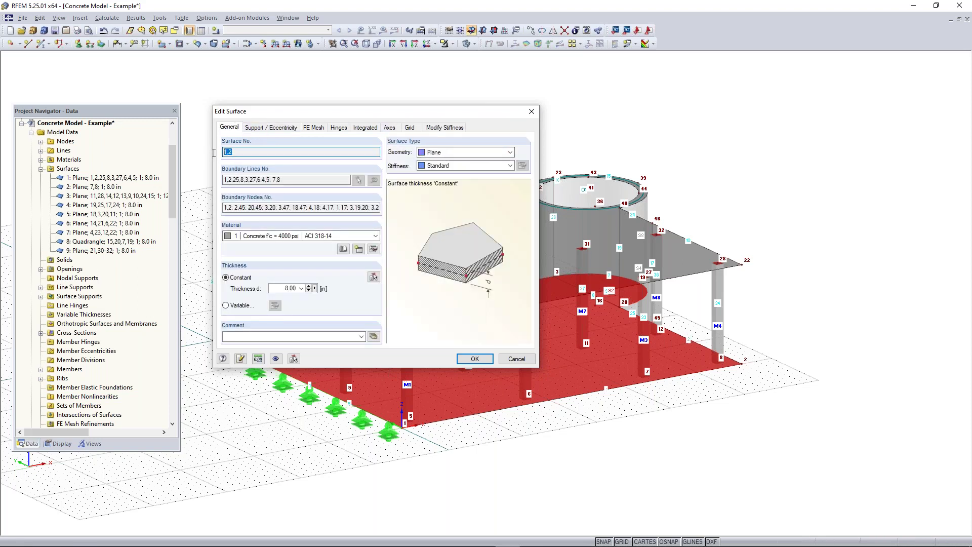
click(474, 359)
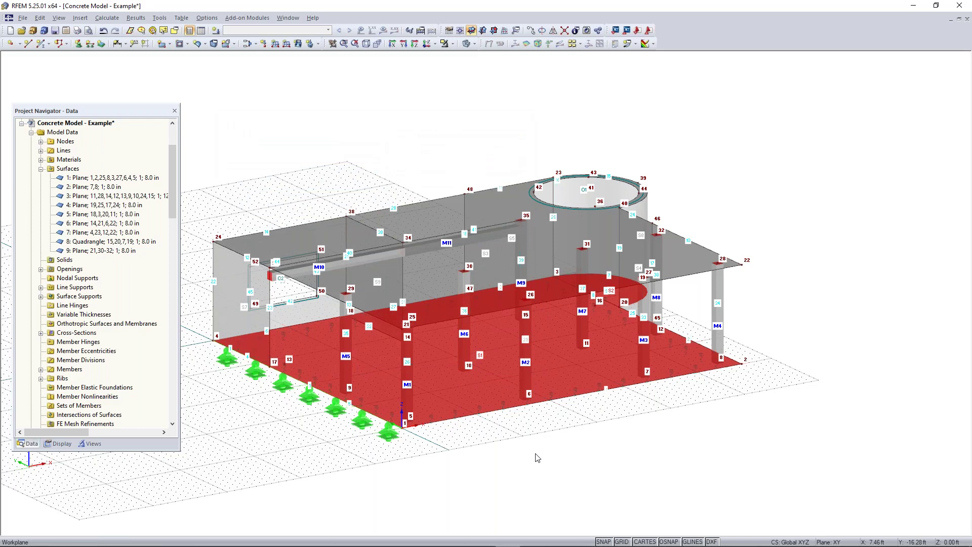
Step: Examine the surface support symbols along the lower slab's edges and around the circular shaft
scroll(463, 391, up, 3)
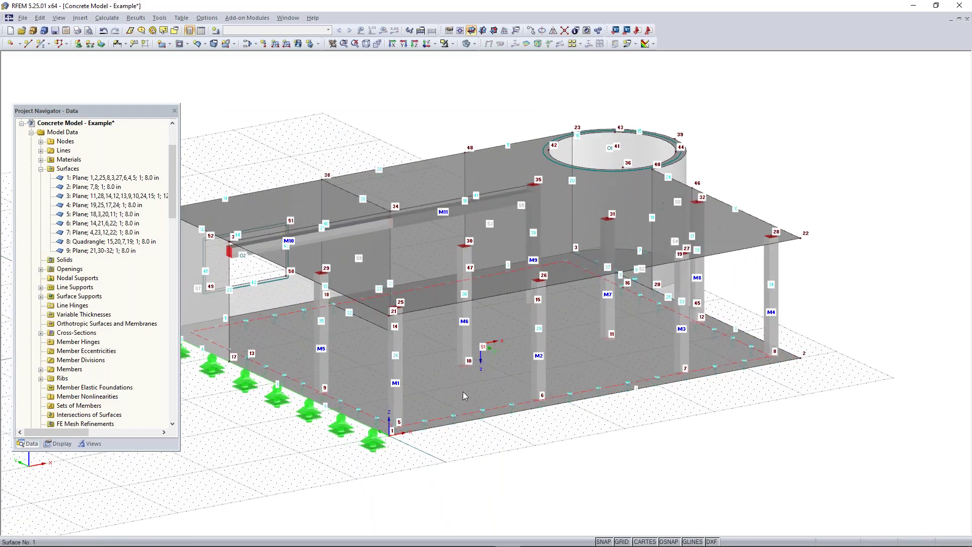
scroll(467, 391, up, 3)
scroll(735, 269, down, 2)
middle_drag(754, 266, 605, 329)
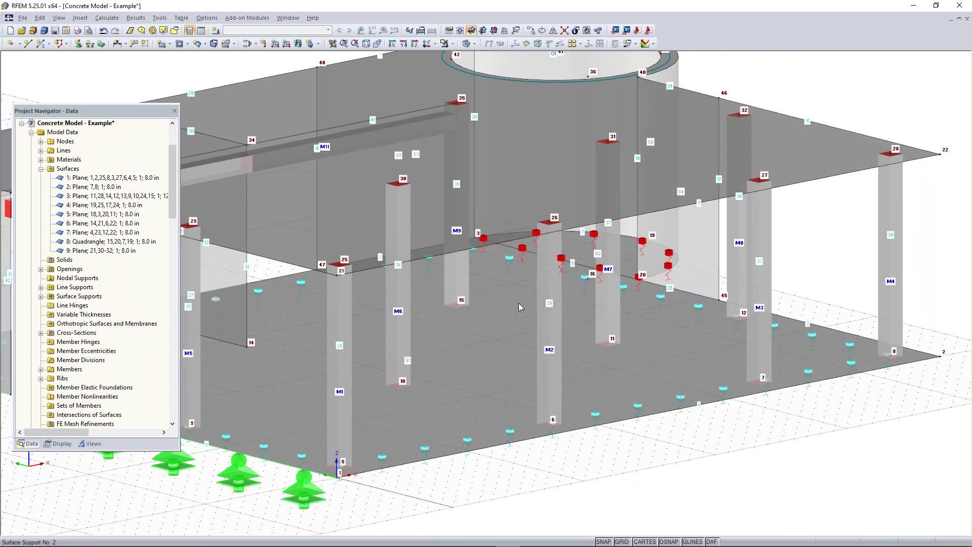
ctrl+middle_drag(519, 307, 534, 427)
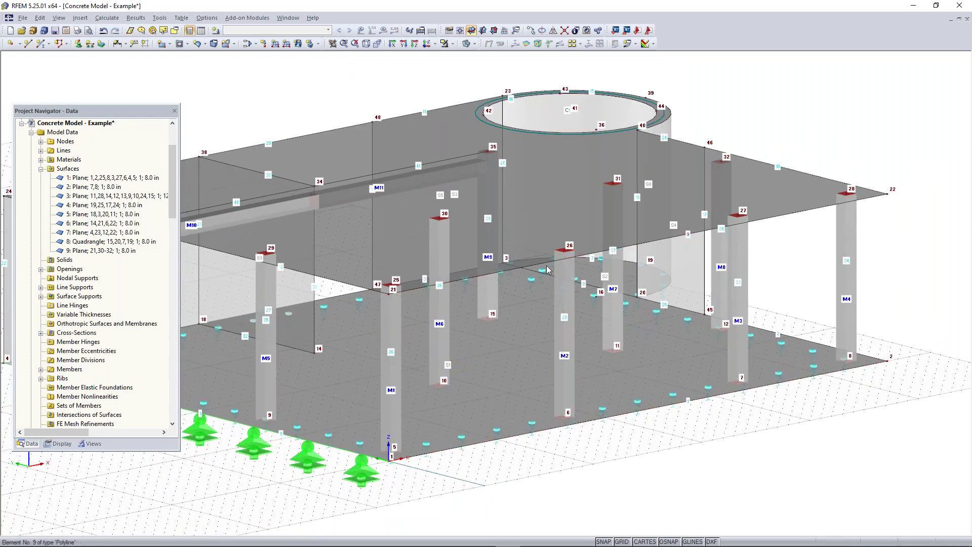
scroll(335, 469, down, 1)
middle_drag(335, 468, 555, 437)
ctrl+middle_drag(642, 434, 524, 437)
scroll(506, 435, up, 3)
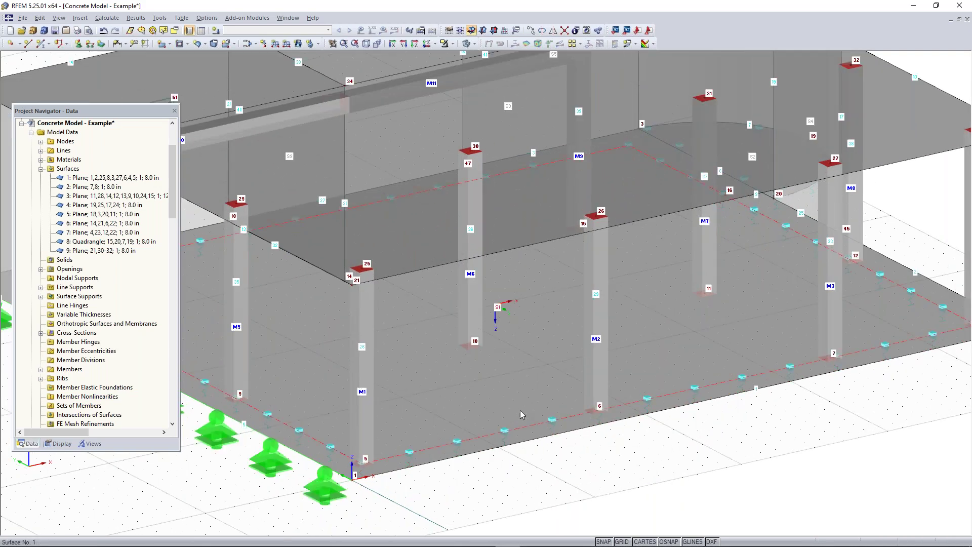
middle_drag(676, 320, 698, 329)
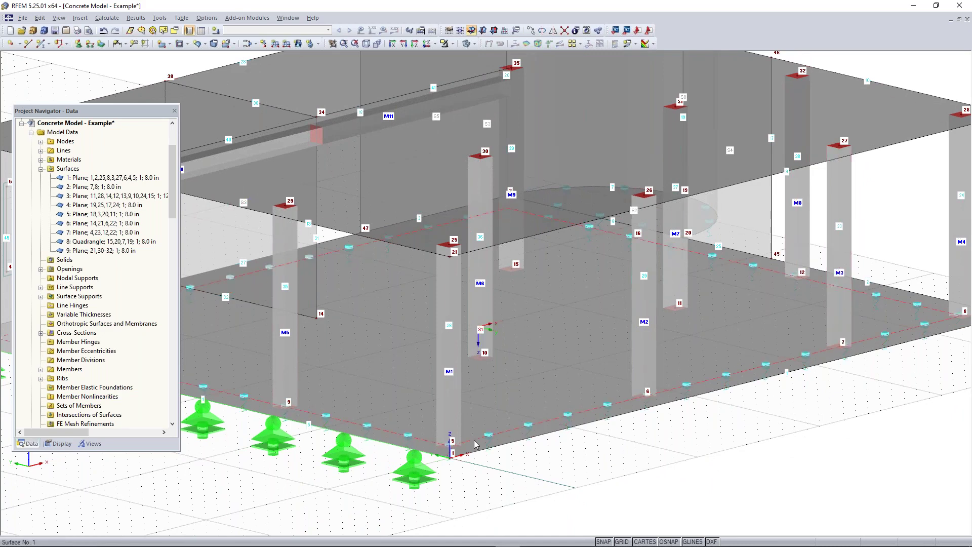
scroll(474, 440, down, 3)
ctrl+middle_drag(645, 412, 744, 409)
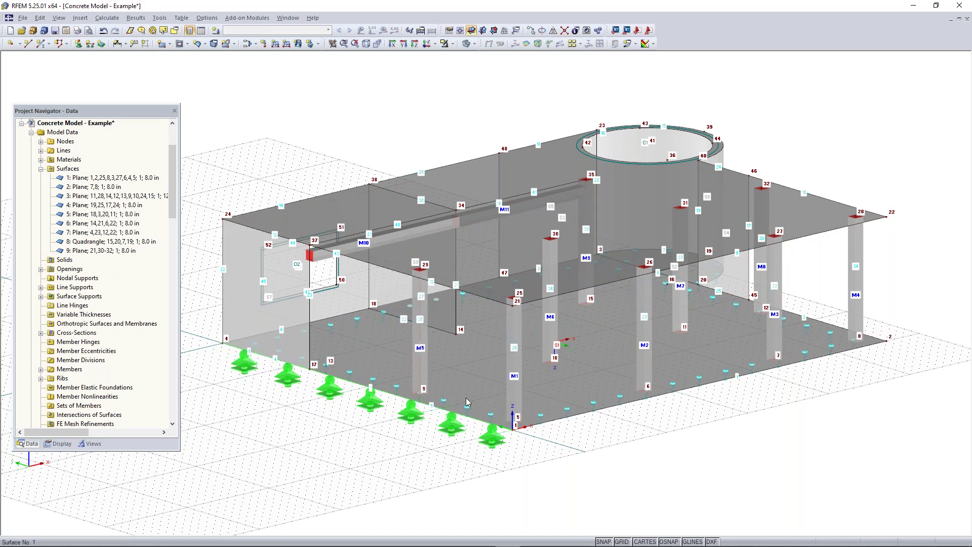
Step: Modify the stiffness of column members 1-9 according to ACI 318-19 Table 6.6.3.1.1(a), with component type Columns
ctrl+middle_drag(611, 453, 629, 395)
drag(908, 237, 195, 286)
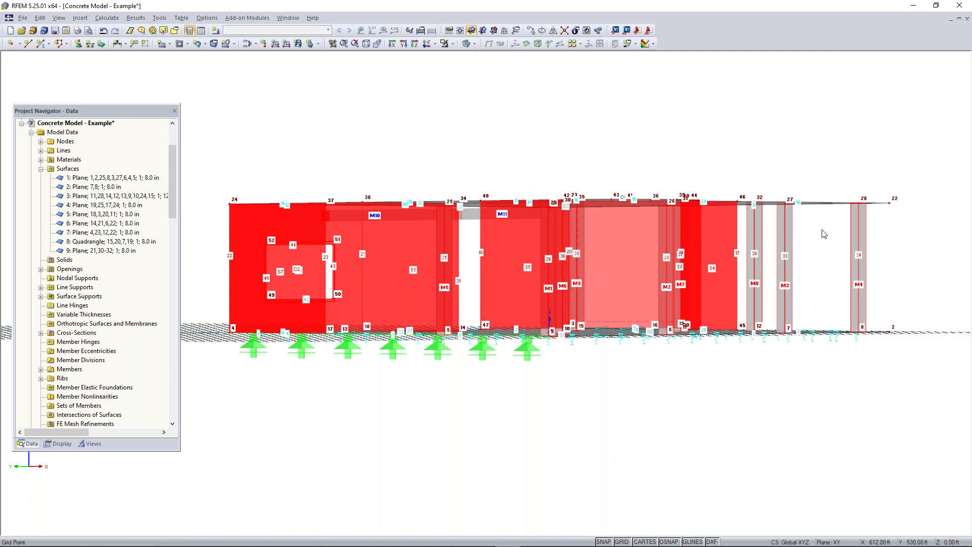
right_click(757, 236)
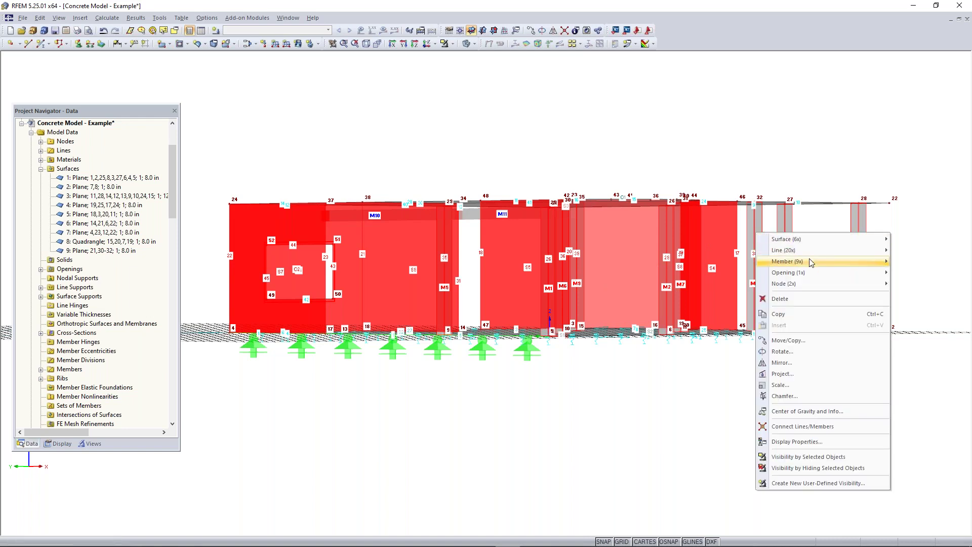
mouse_move(810, 263)
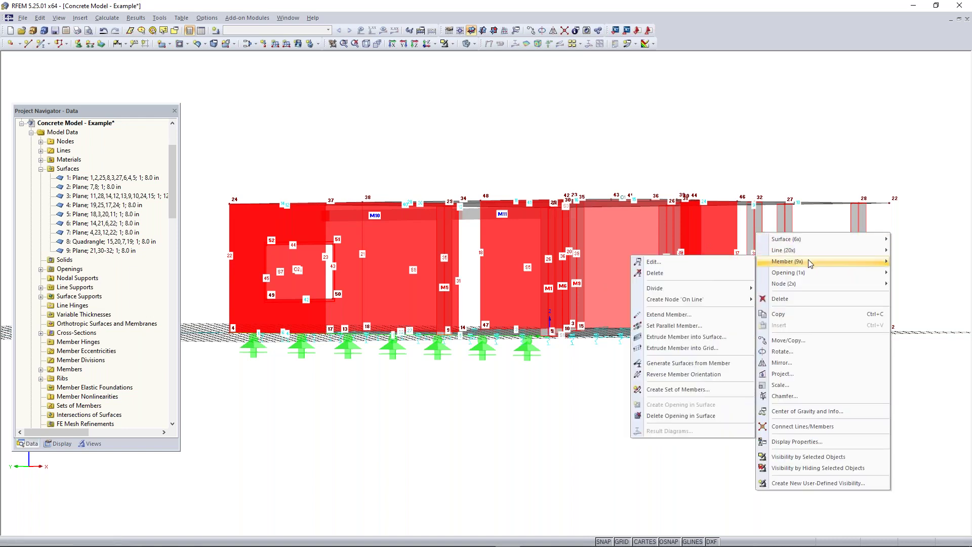
click(459, 167)
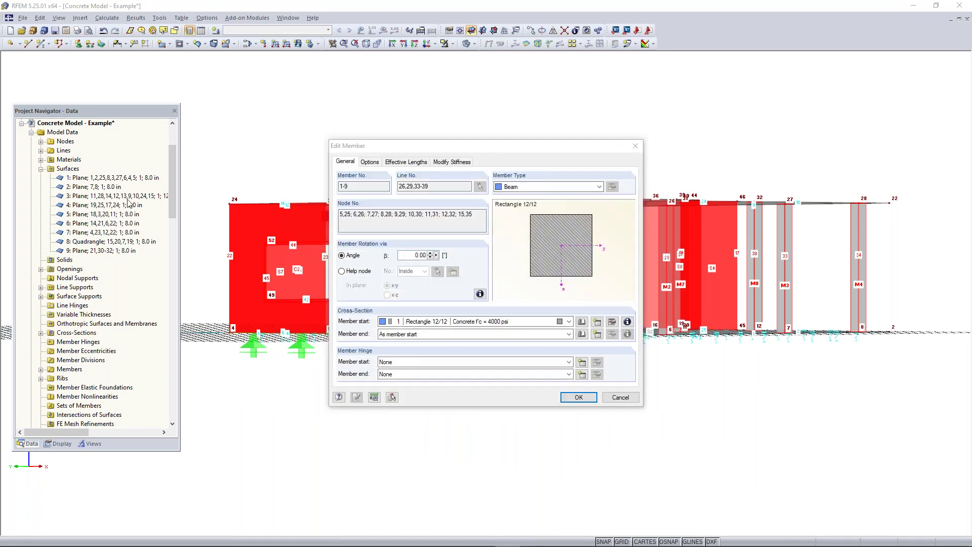
click(454, 161)
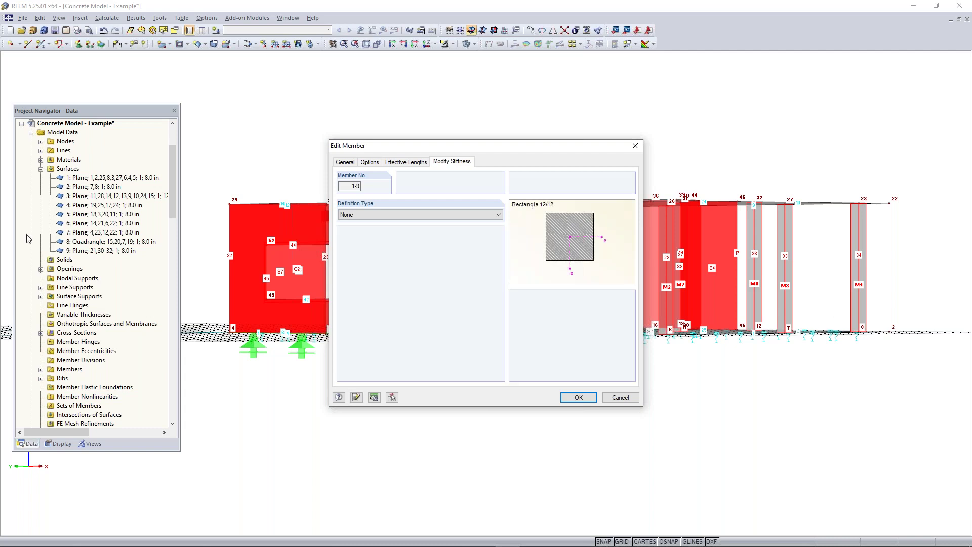
click(404, 218)
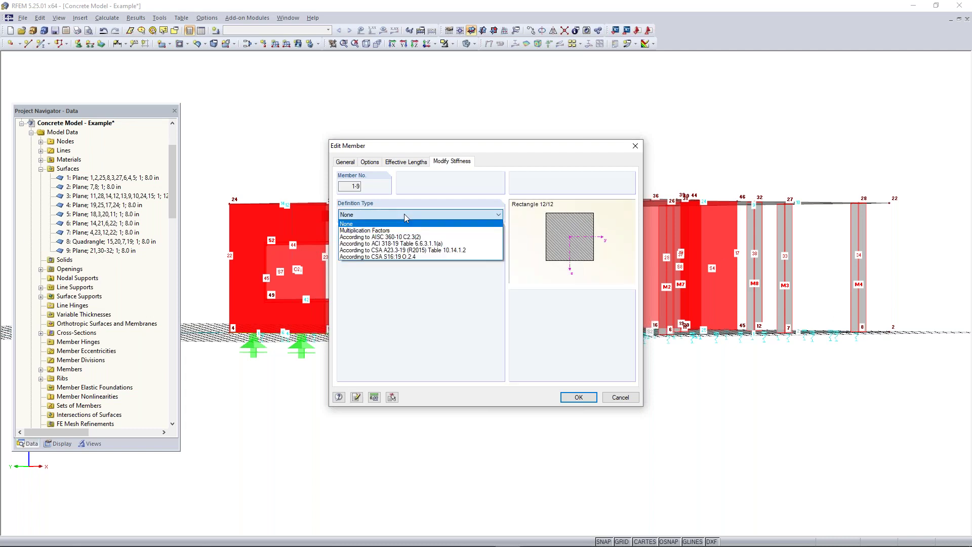
click(432, 231)
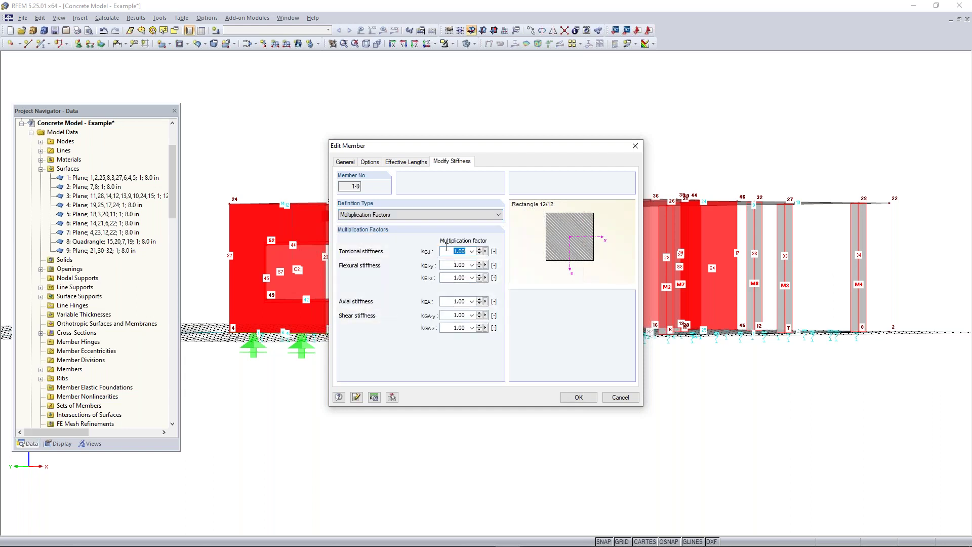
click(417, 219)
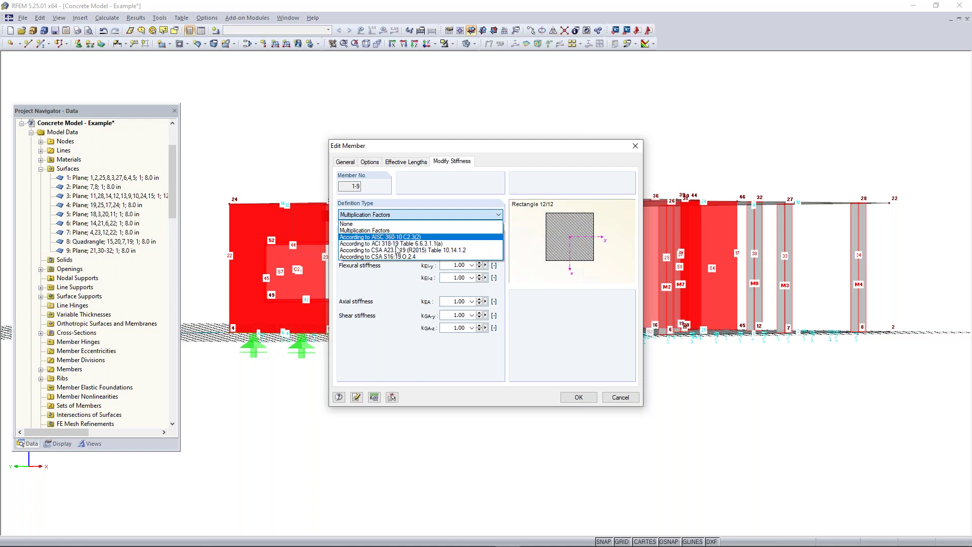
click(394, 244)
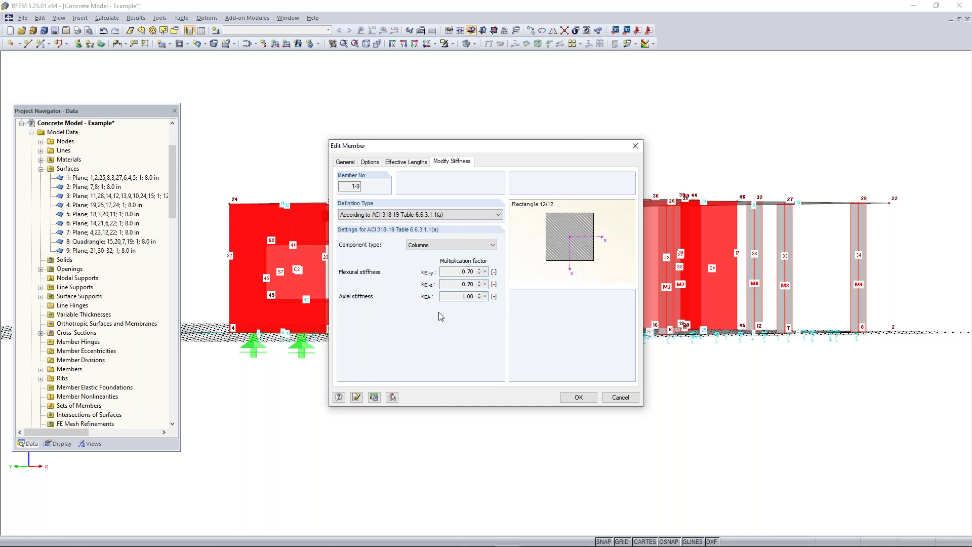
click(575, 397)
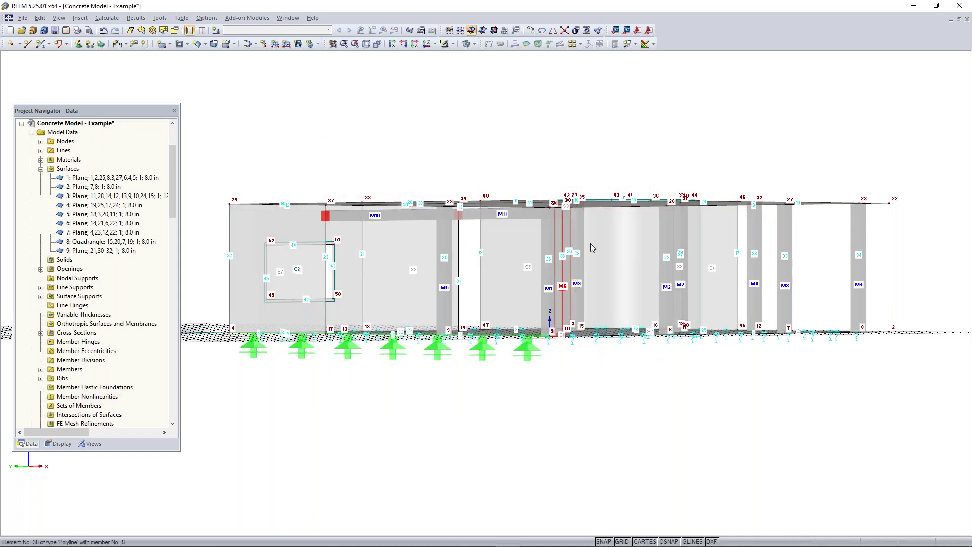
Step: Modify the stiffness of wall surfaces 4-9 according to ACI 318-19 Table 6.6.3.1.1(a), with component type Walls uncracked
drag(907, 234, 186, 290)
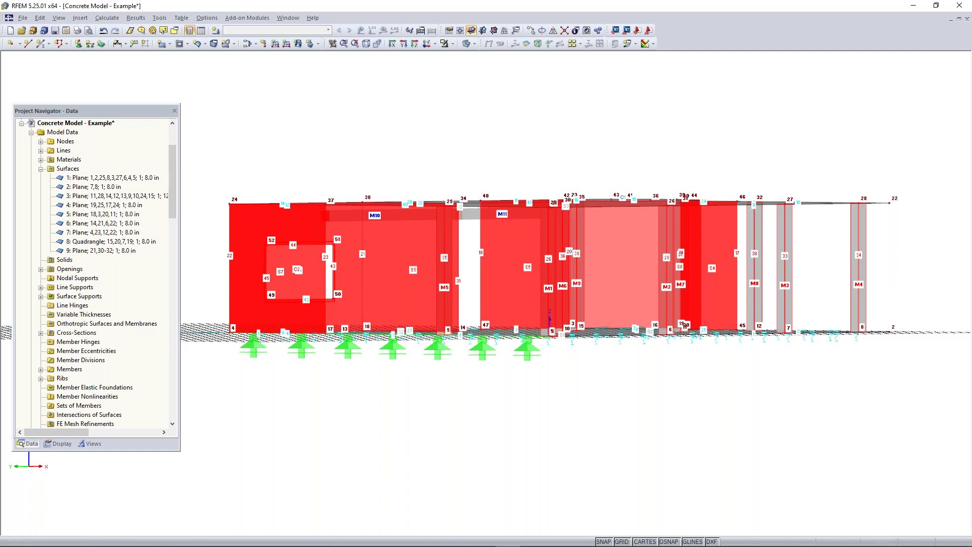
right_click(242, 277)
mouse_move(299, 284)
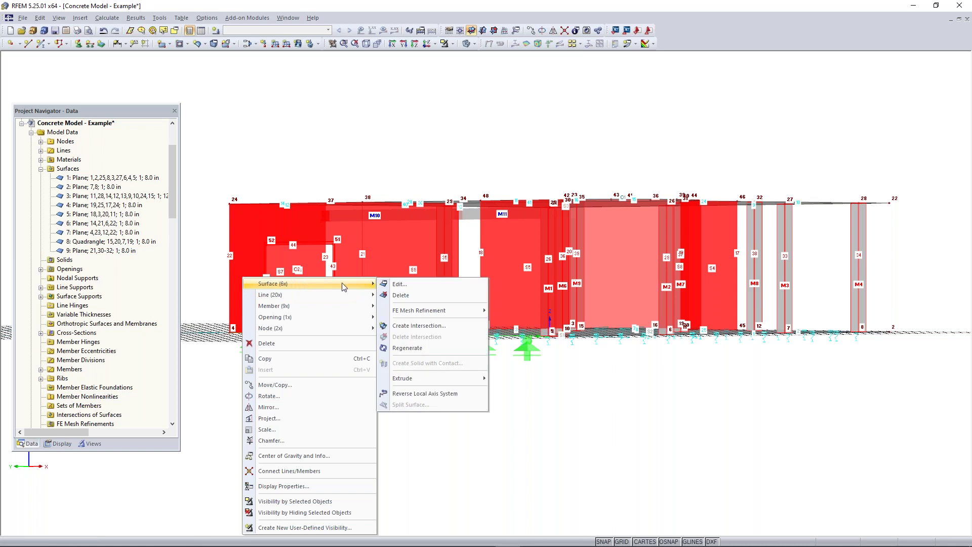
click(414, 284)
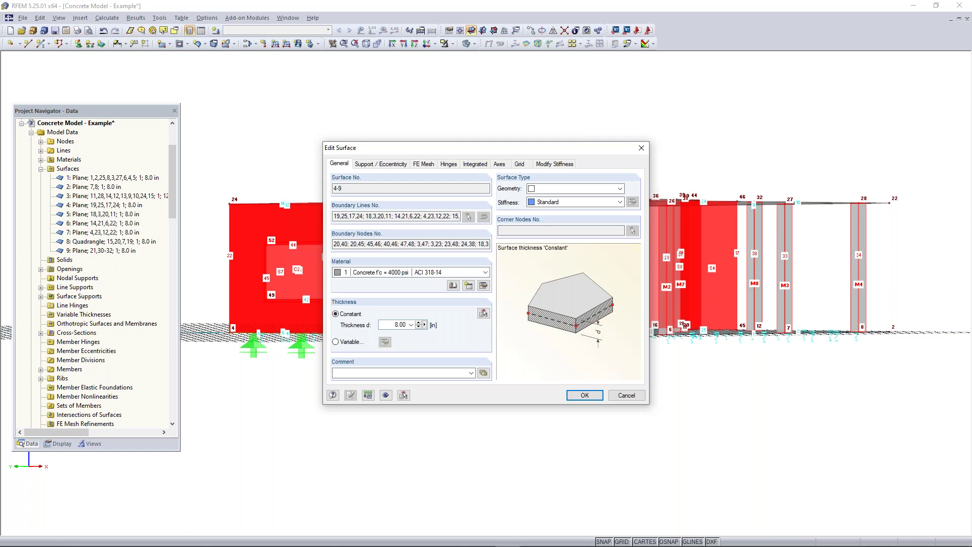
click(556, 166)
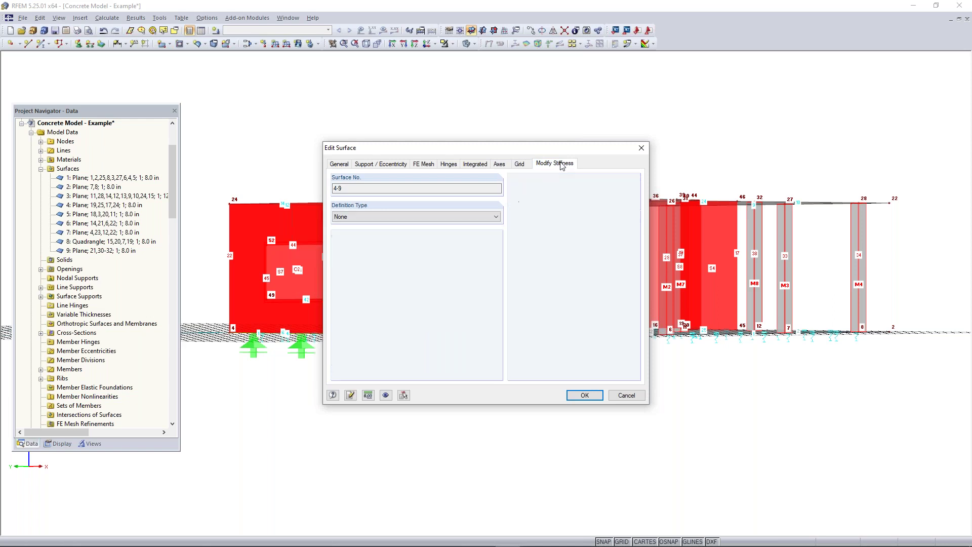
click(413, 217)
click(388, 239)
click(435, 249)
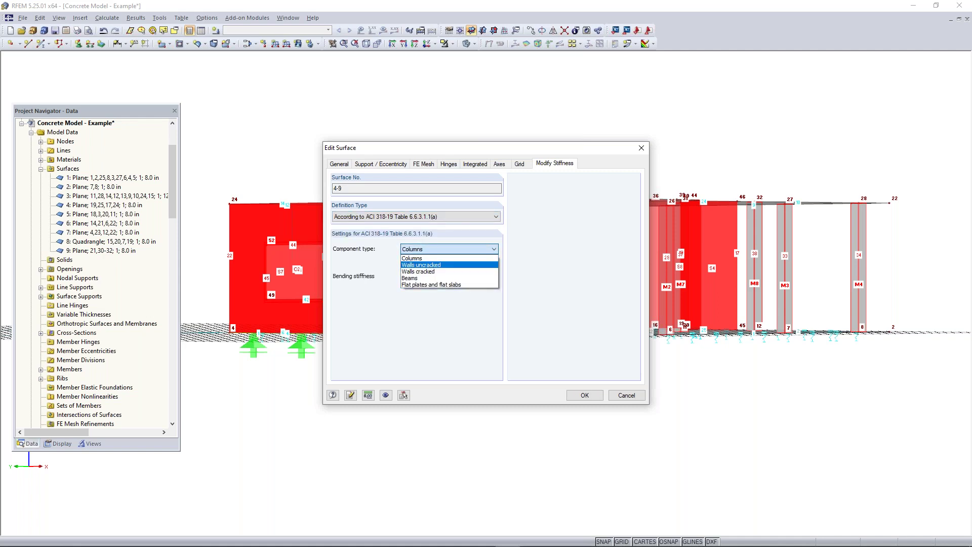
click(445, 265)
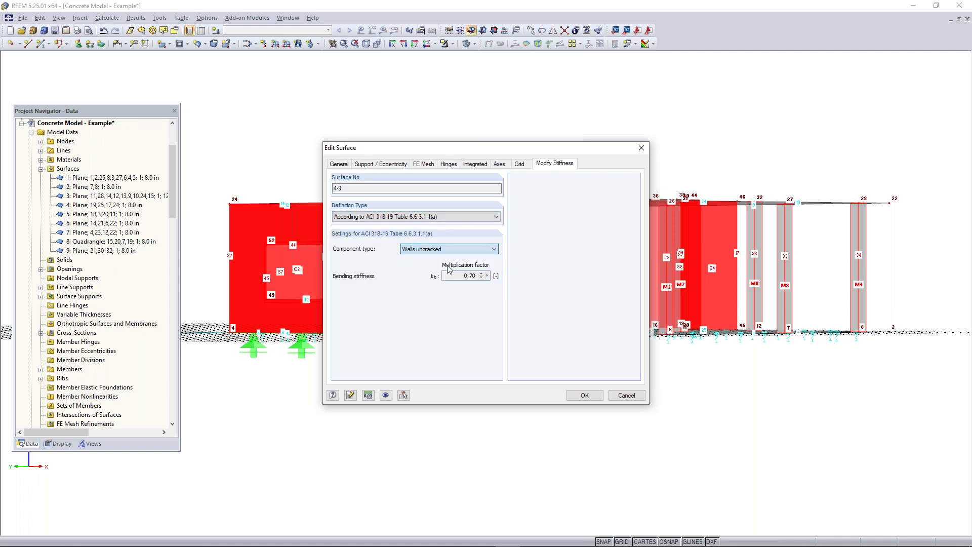
click(585, 395)
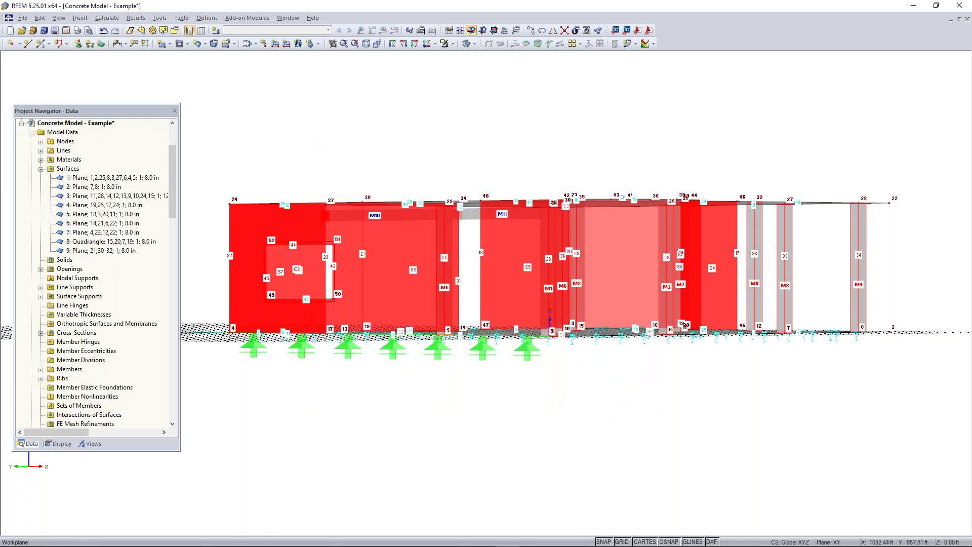
ctrl+middle_drag(657, 152, 607, 218)
click(589, 416)
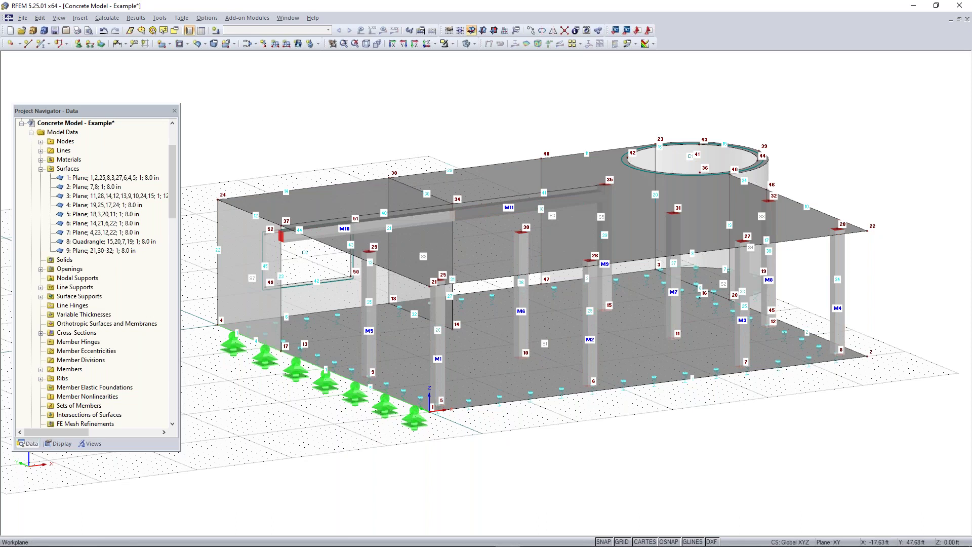
Step: Modify the stiffness of slab surfaces 1-3 according to ACI 318-19 Table 6.6.3.1.1(a), with component type Flat plates and flat slabs
click(89, 177)
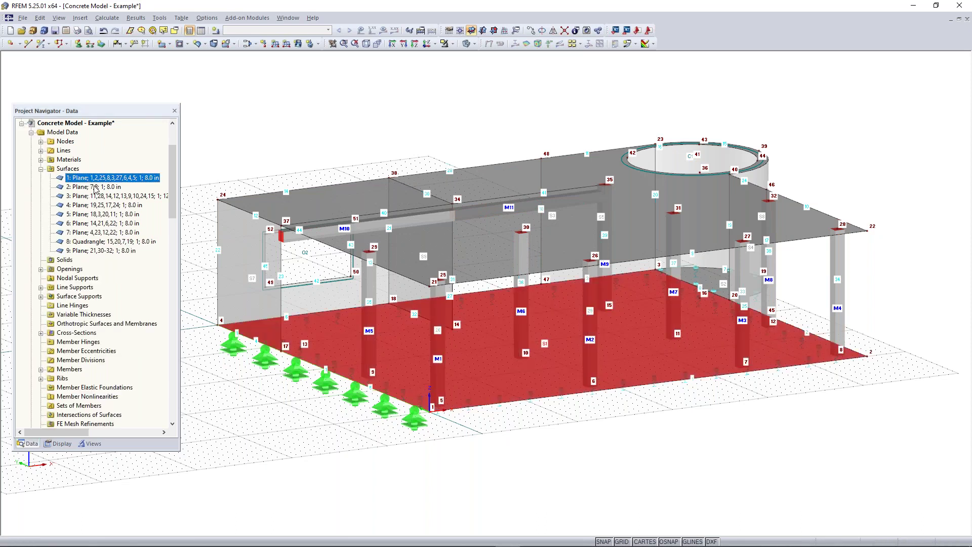
ctrl+click(93, 187)
ctrl+click(97, 196)
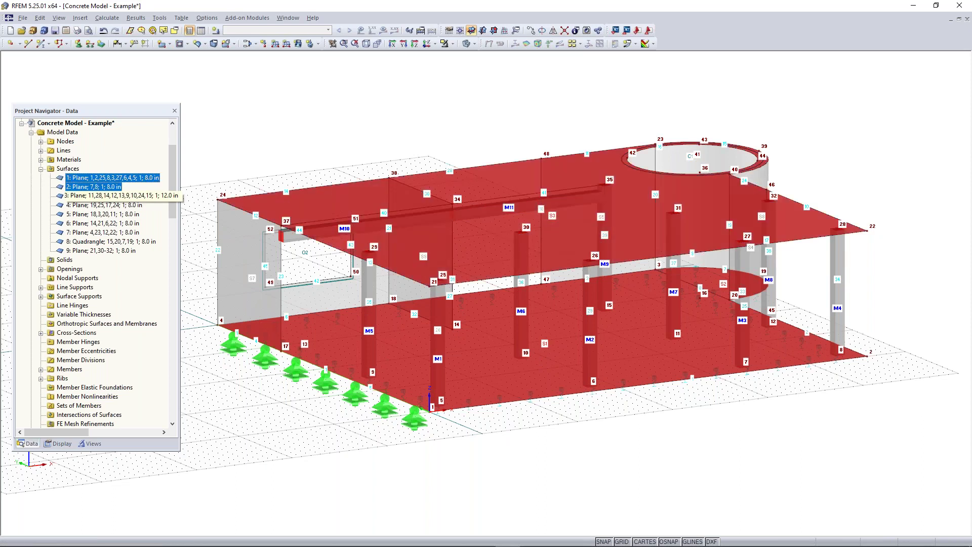
right_click(314, 208)
click(354, 208)
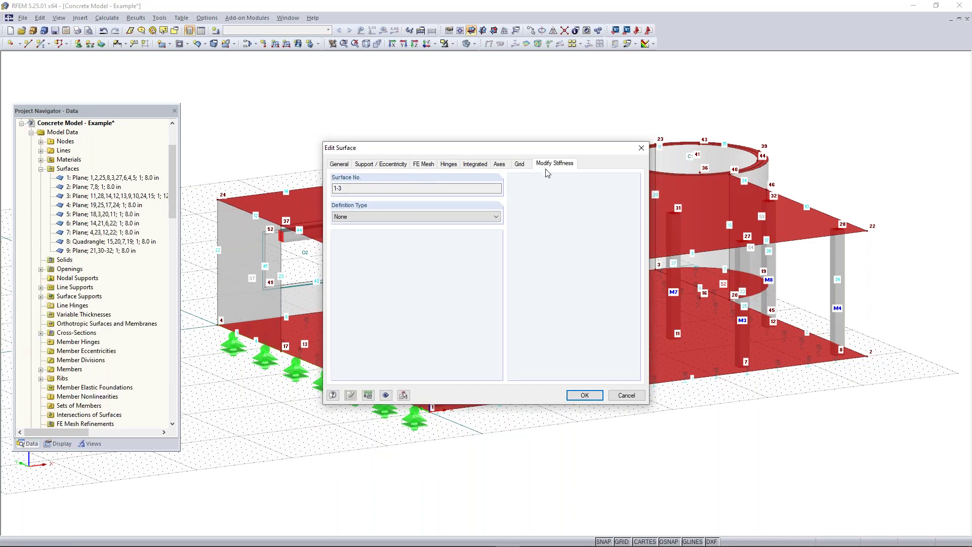
click(438, 217)
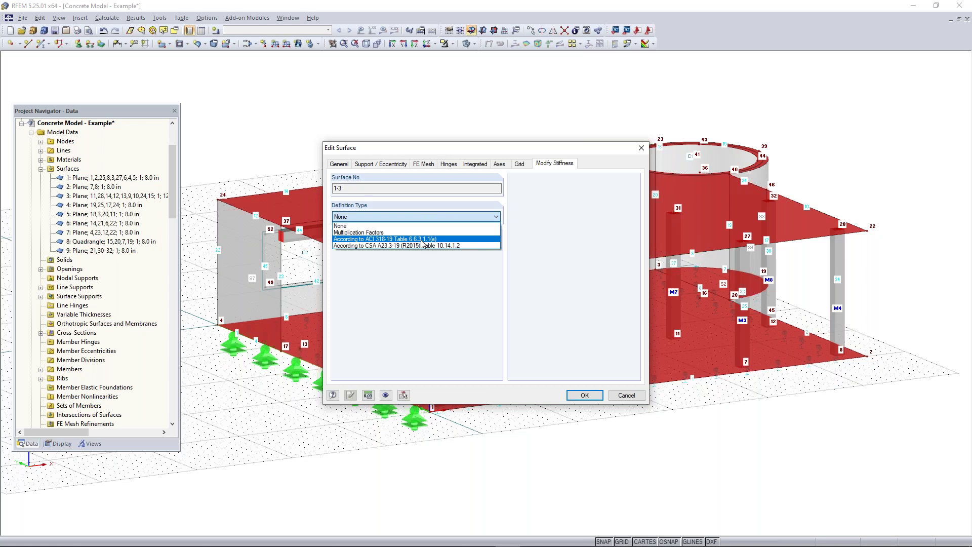
click(415, 239)
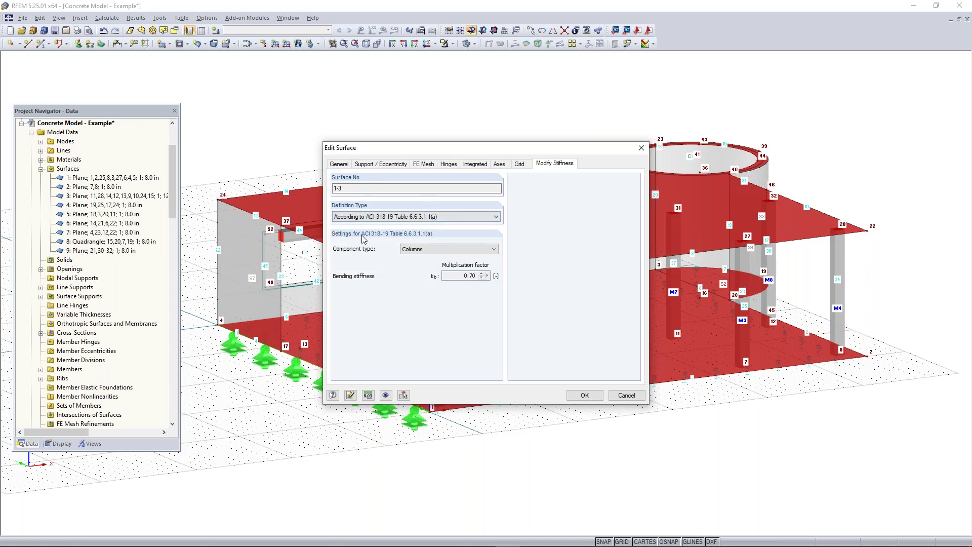
click(428, 250)
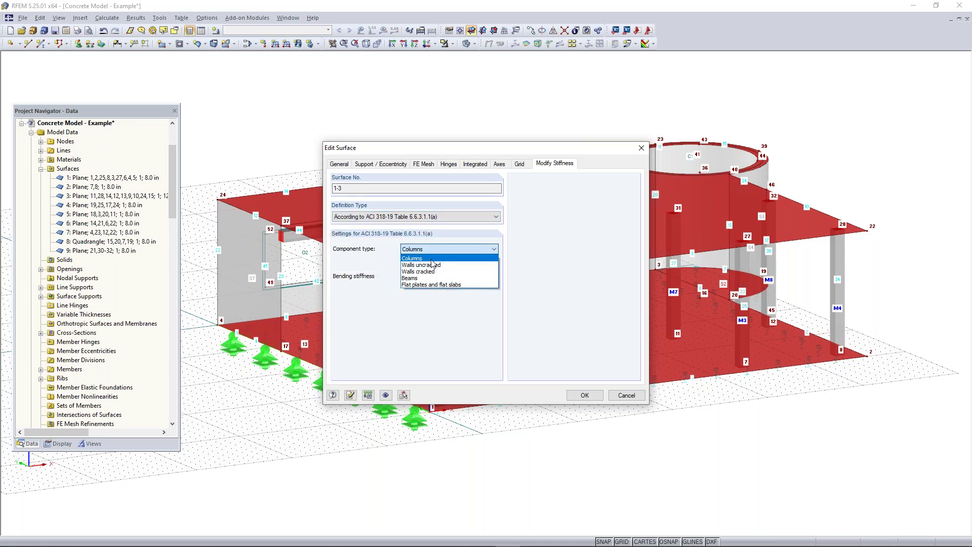
click(439, 287)
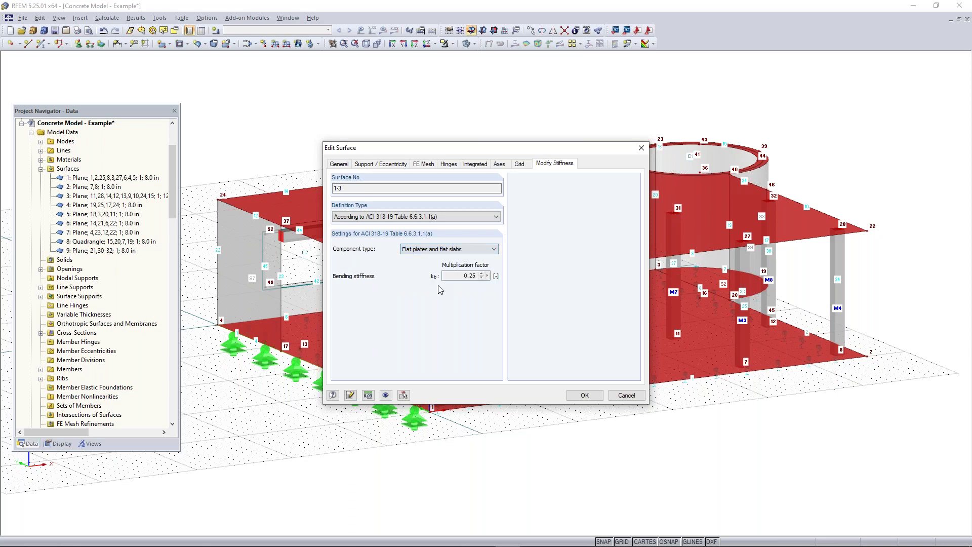
click(587, 396)
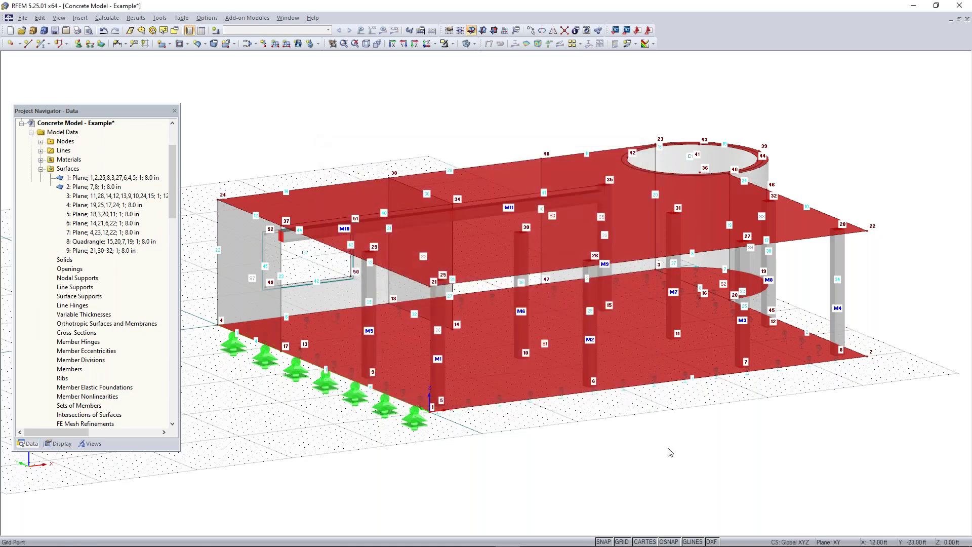
click(668, 451)
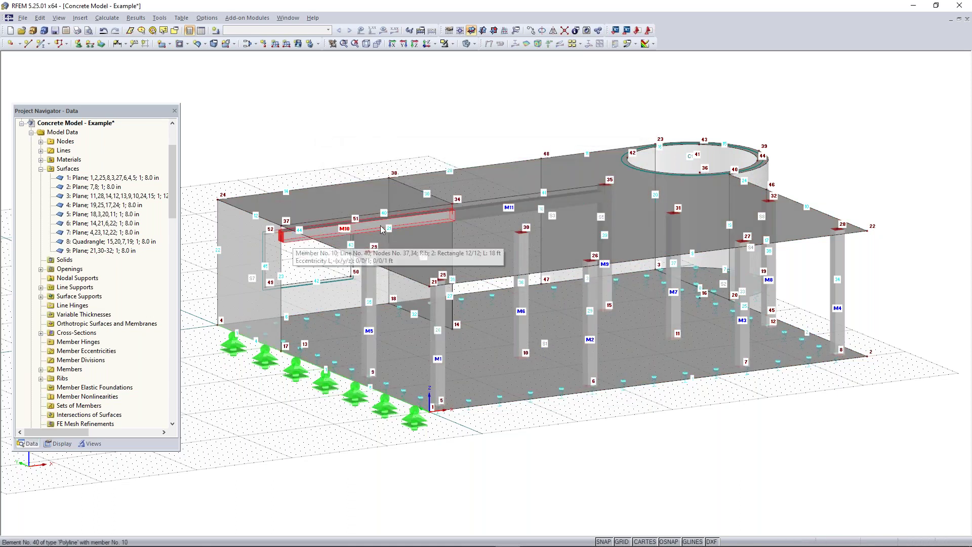
Step: Modify the stiffness of rib members 10 and 11 according to ACI 318-19 Table 6.6.3.1.1(a), with component type Beams
right_click(467, 209)
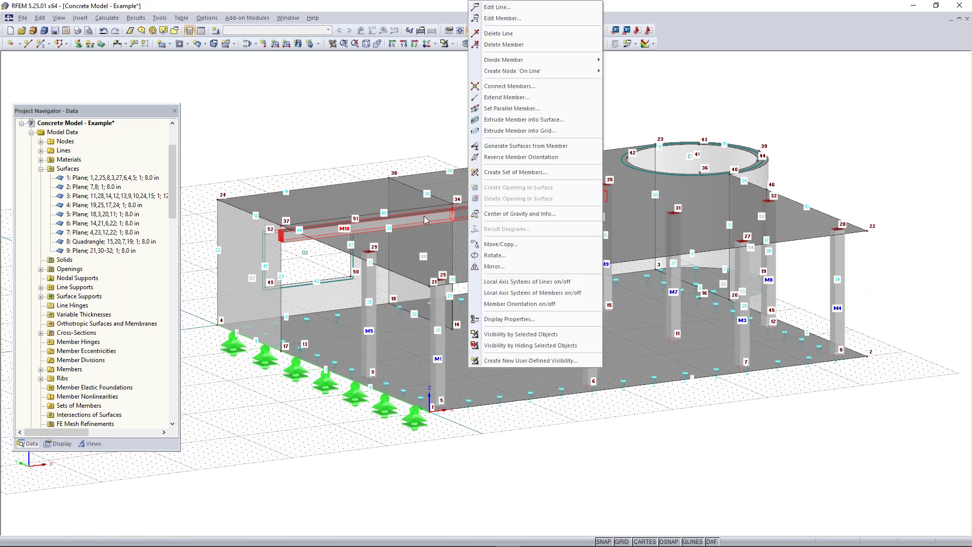
click(502, 18)
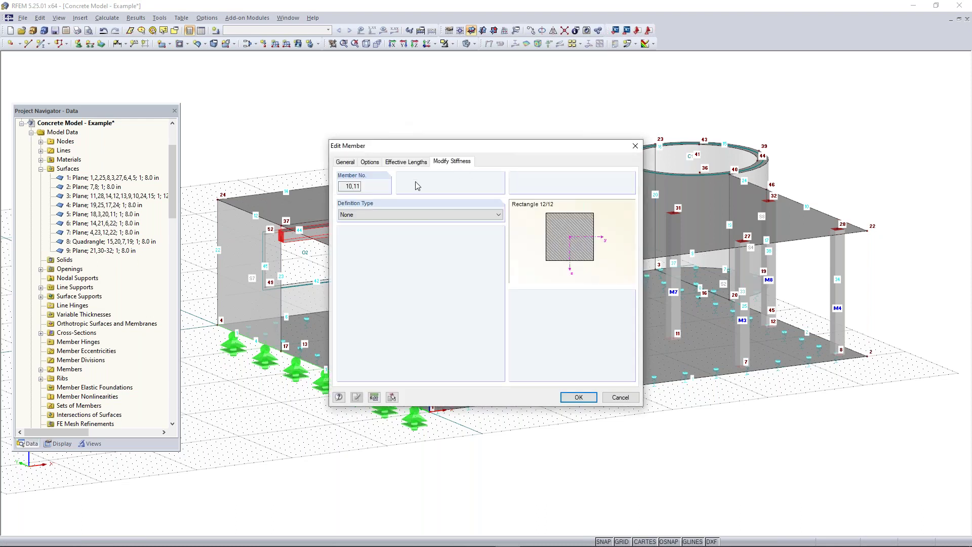
click(431, 217)
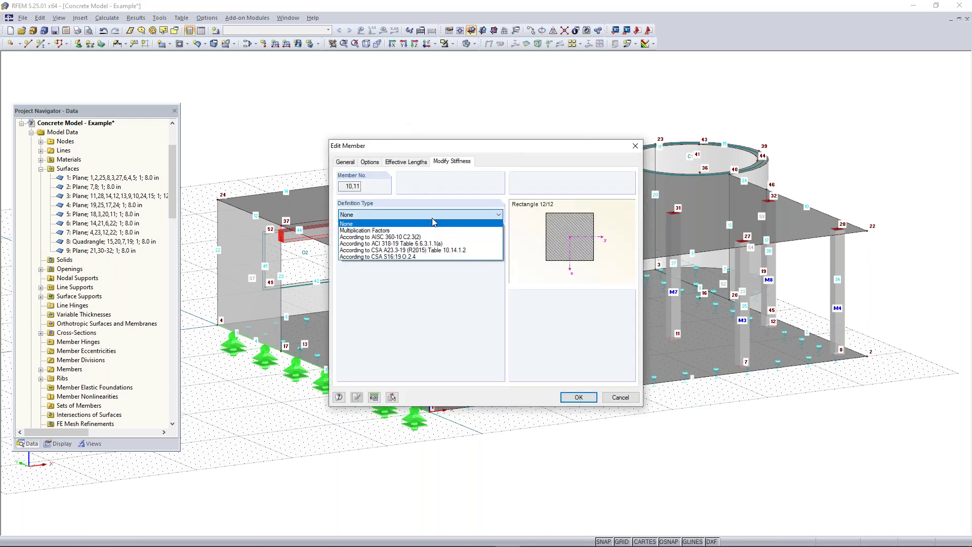
click(403, 244)
click(447, 246)
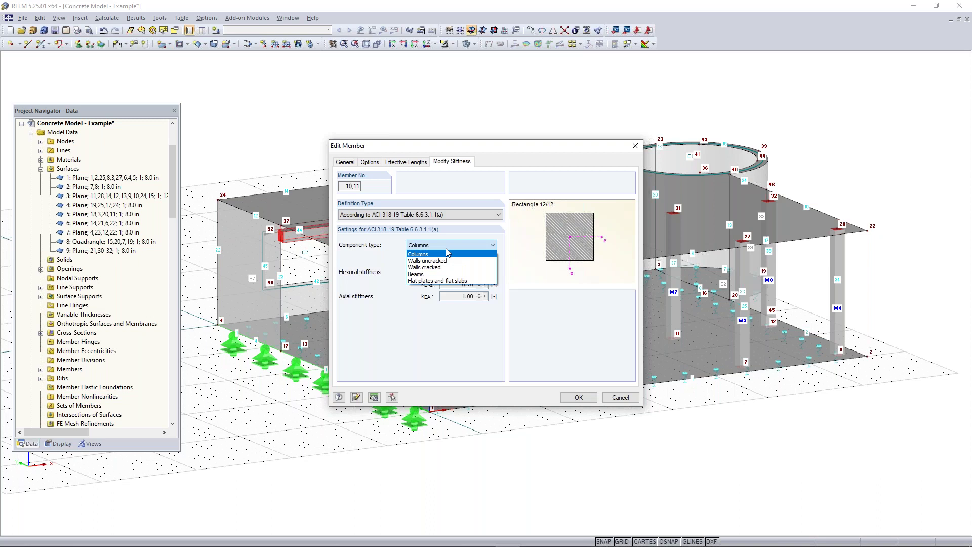
click(453, 274)
click(578, 397)
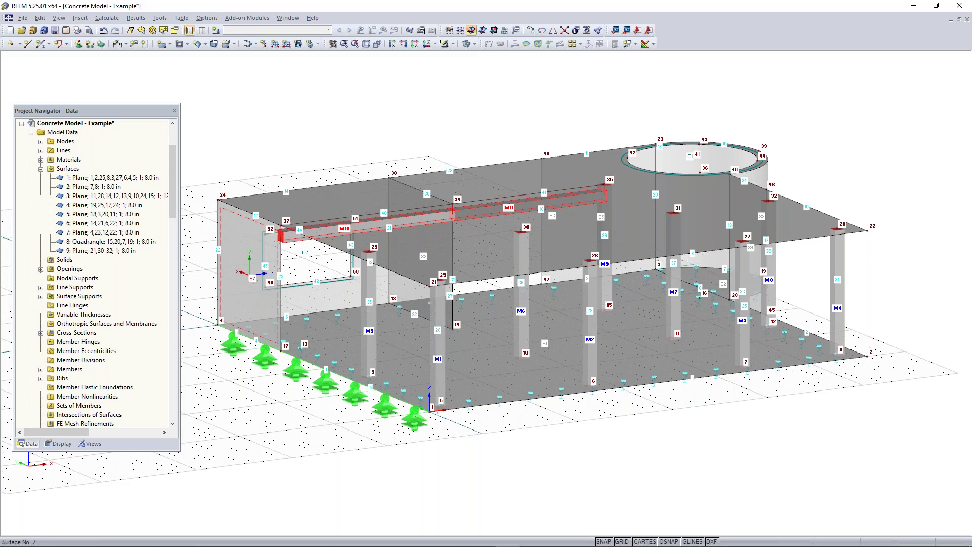
Step: Create a load case in the Dead action category with active self-weight and a factor of 1.000 in the Z direction
right_drag(525, 349, 554, 361)
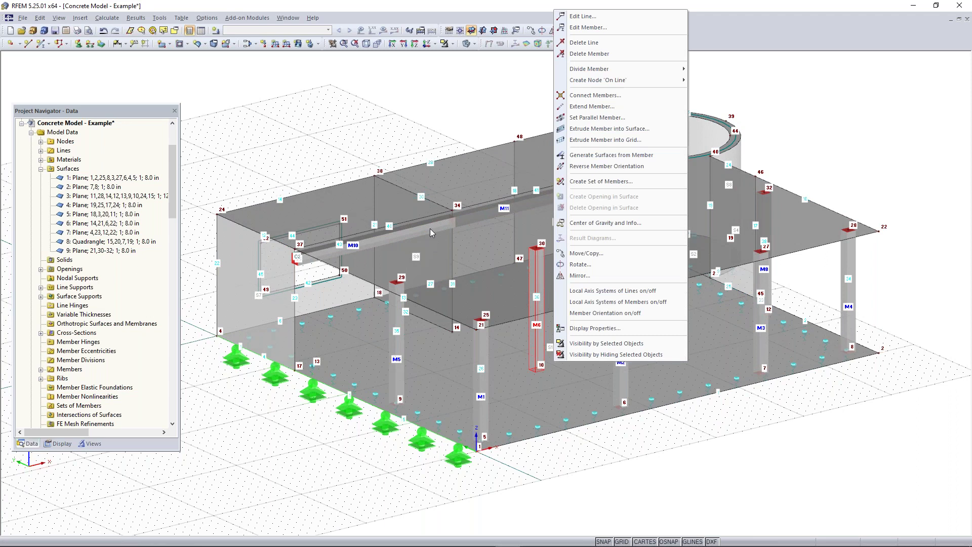
click(383, 138)
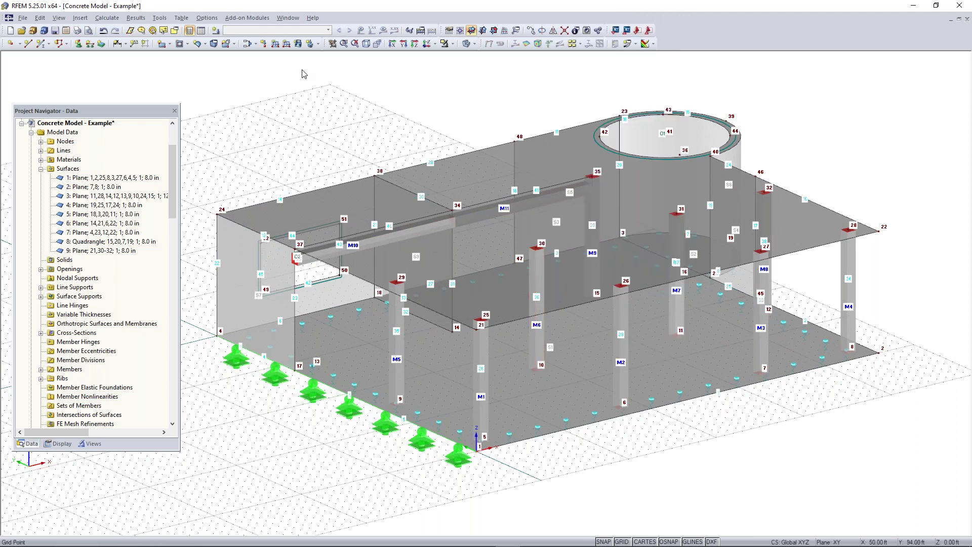
click(216, 31)
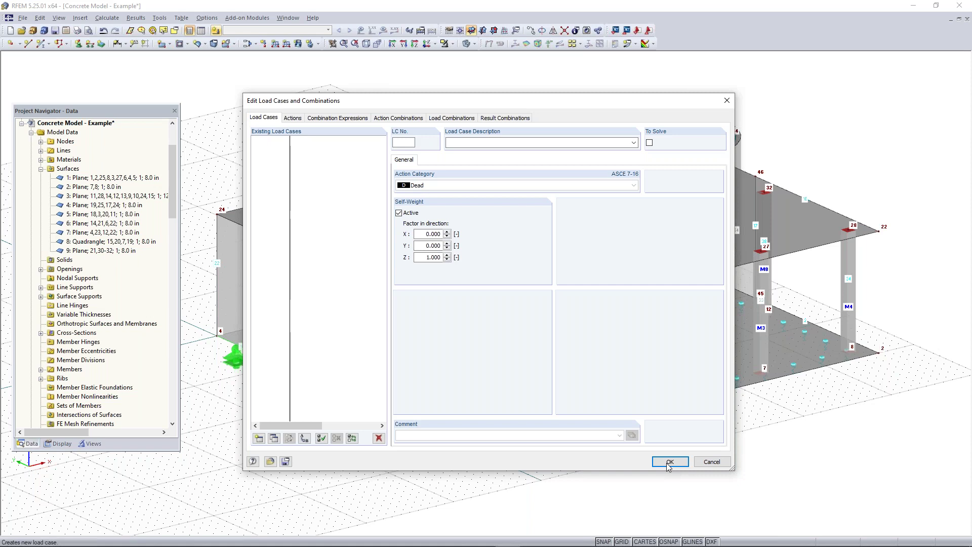
click(669, 461)
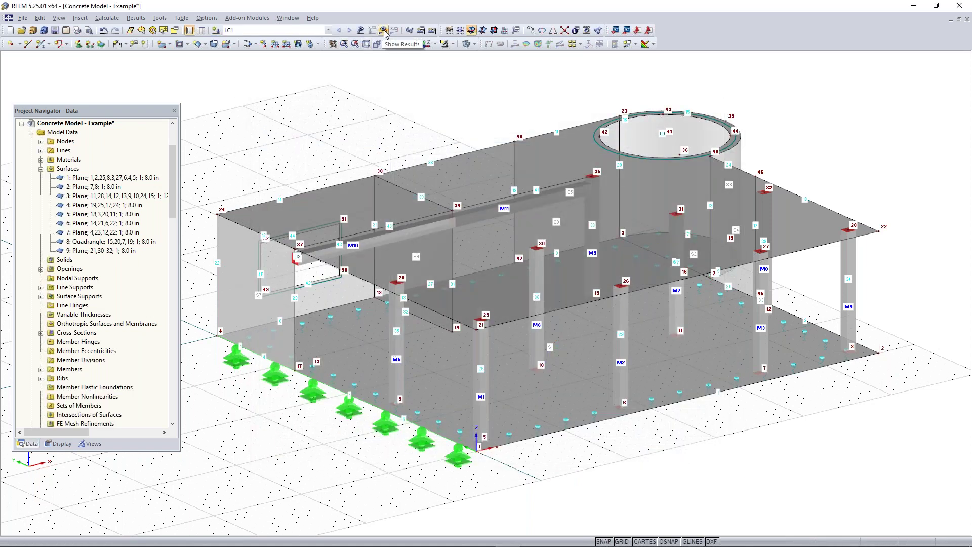
Step: Calculate load case LC1, display its global deformations and show the model in wireframe so the deformed surfaces stand out
click(384, 30)
key(Return)
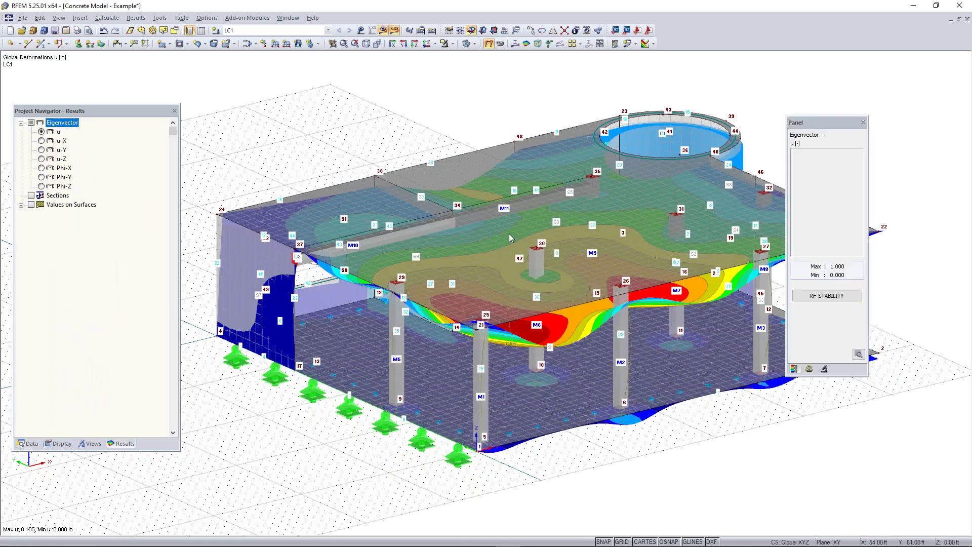
scroll(463, 113, down, 1)
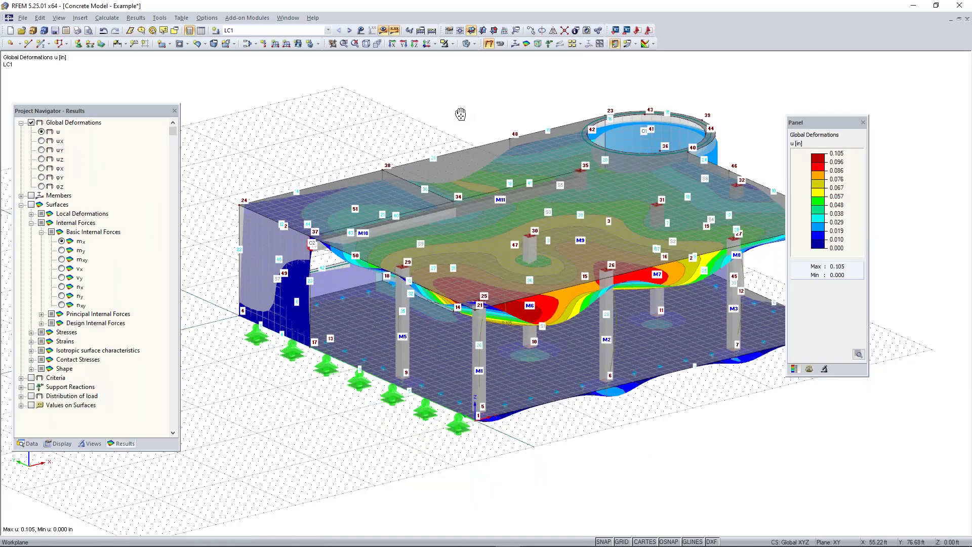
middle_drag(462, 115, 417, 97)
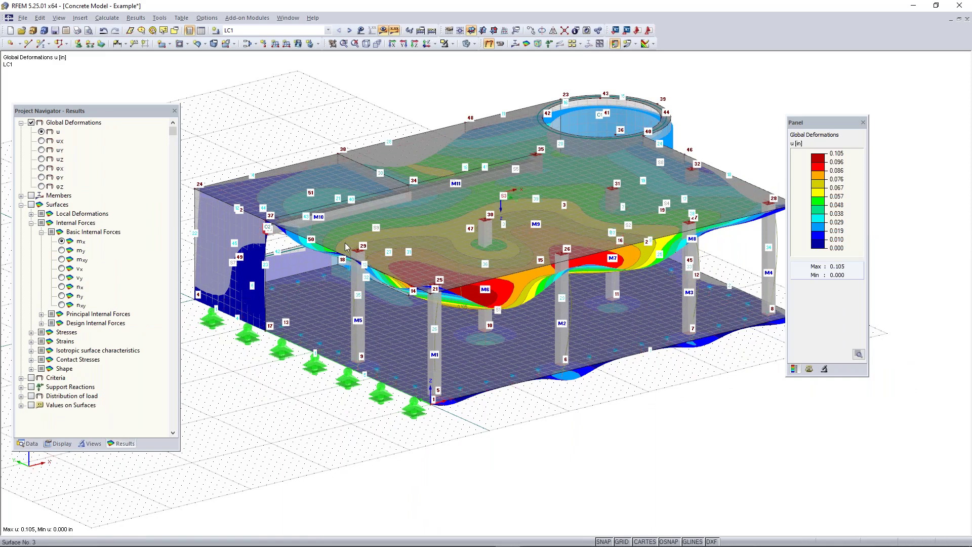
click(465, 43)
ctrl+middle_drag(619, 427, 577, 387)
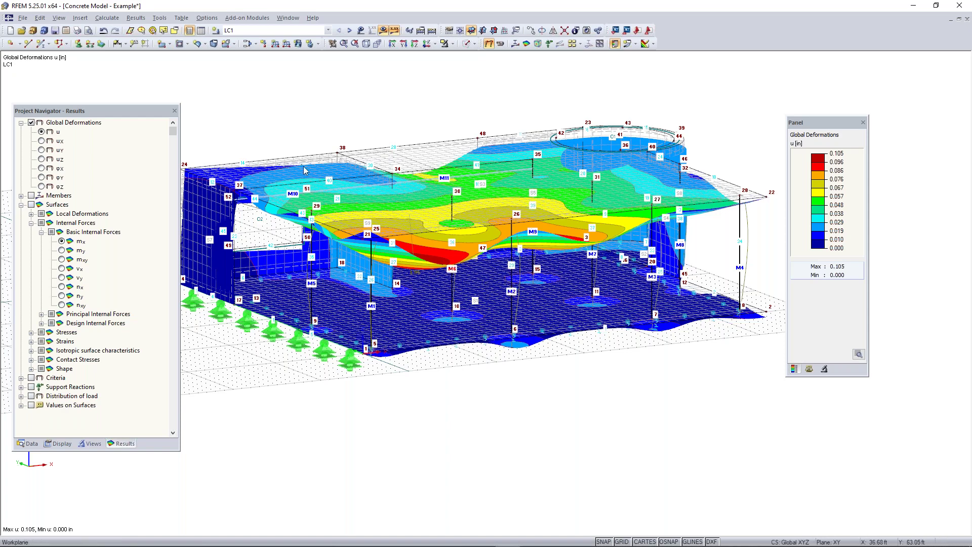
Step: Look through the available add-on modules, the result types, the deformation display factors and the colour scale of the global deformations
click(28, 444)
scroll(172, 345, down, 15)
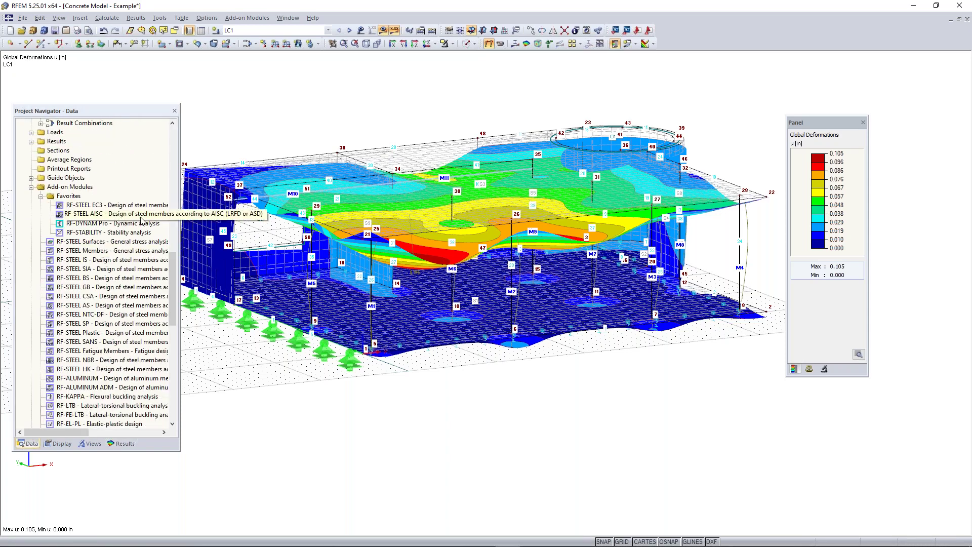
ctrl+middle_drag(448, 372, 488, 399)
click(121, 443)
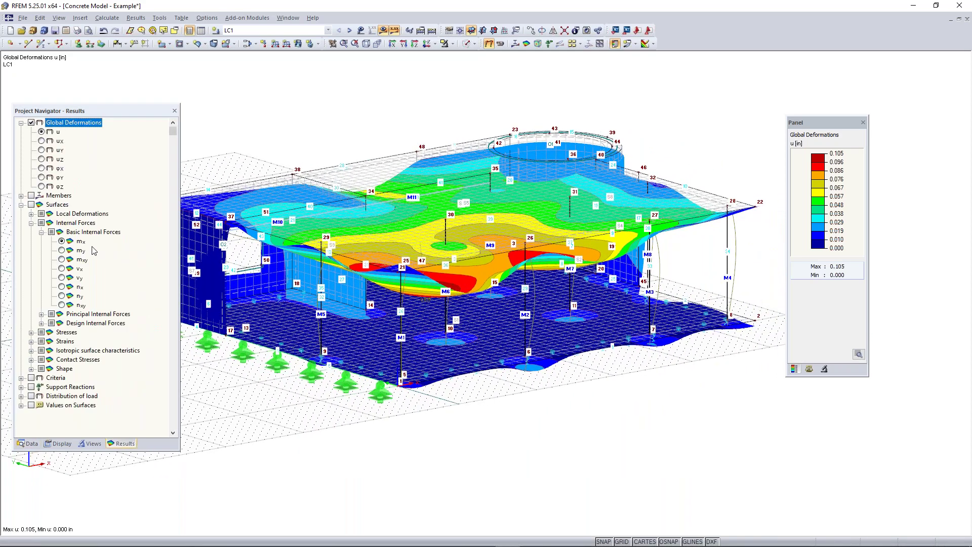
click(809, 369)
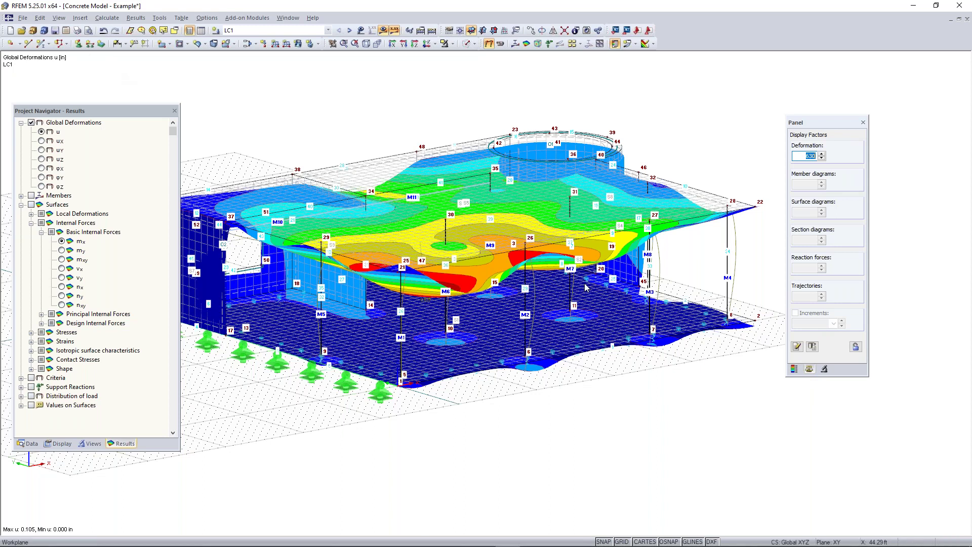
click(794, 370)
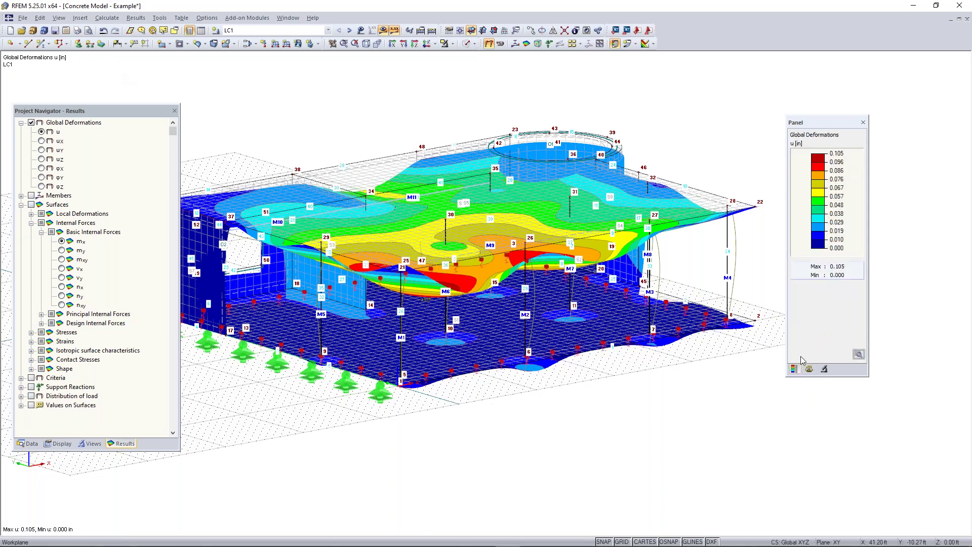
scroll(529, 395, down, 1)
middle_drag(528, 395, 540, 389)
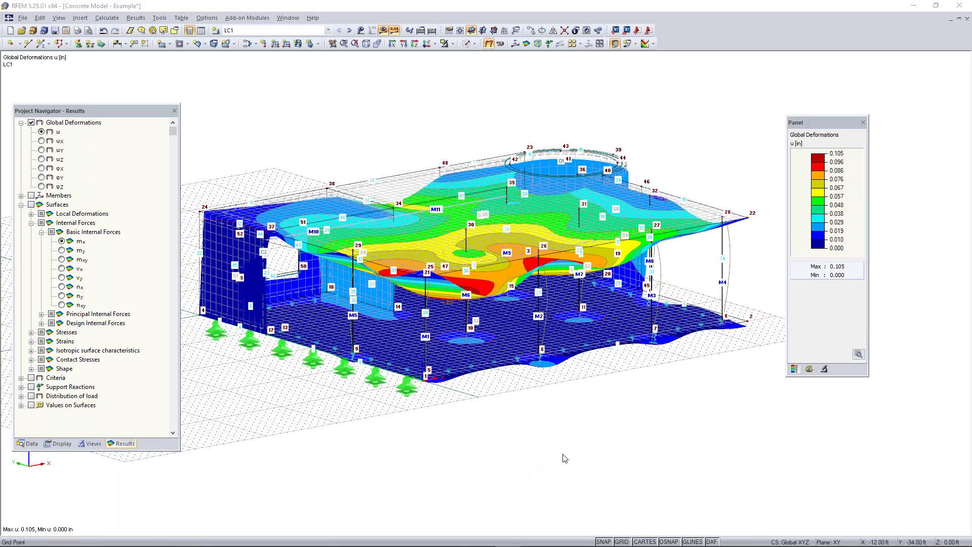
Step: Switch to the PowerPoint slide show and advance from the Concrete Model slide to the Any Questions slide
key(super)
mouse_move(458, 537)
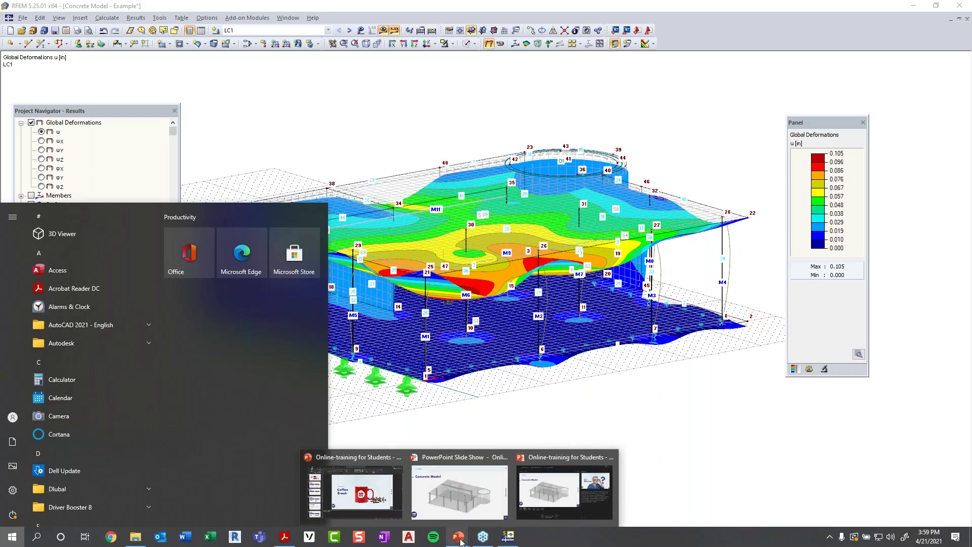
click(478, 501)
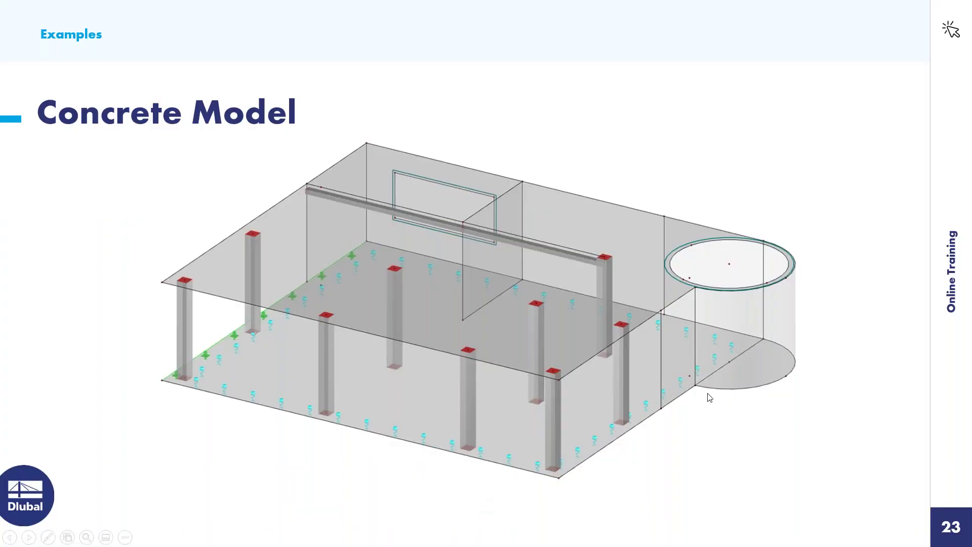
click(808, 383)
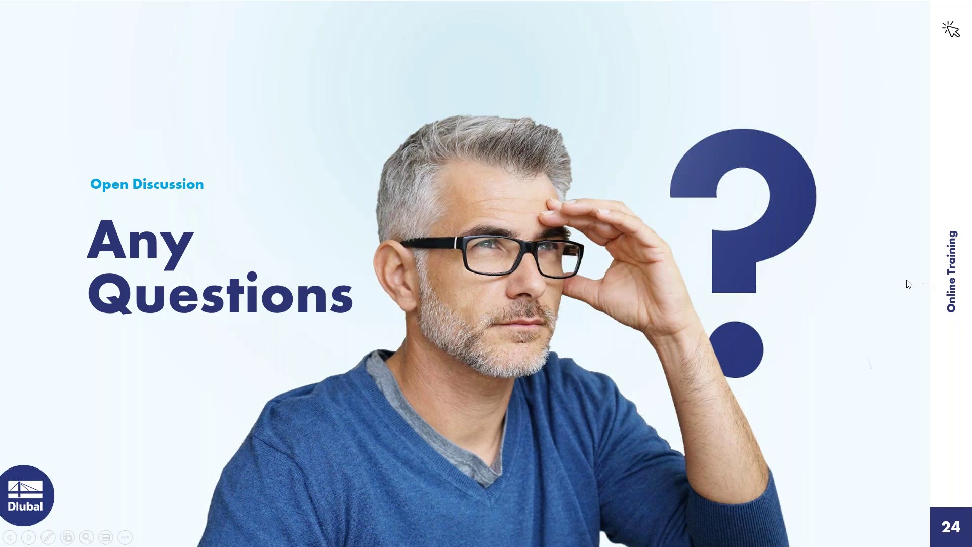
Step: Switch back to RFEM and look through the add-on modules for concrete design, including RF-CONCRETE Members and RF-CONCRETE Surfaces
key(super)
click(512, 533)
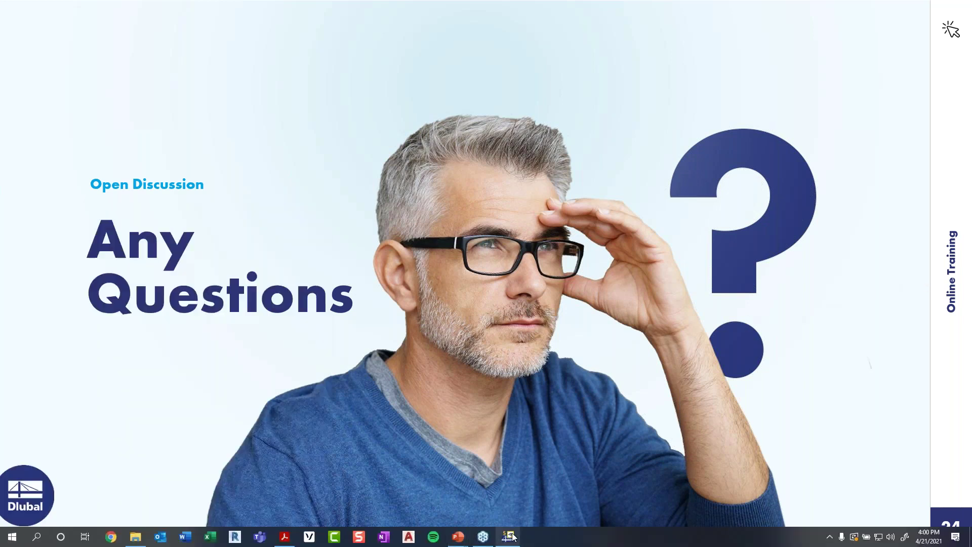
ctrl+middle_drag(507, 266, 537, 324)
click(28, 443)
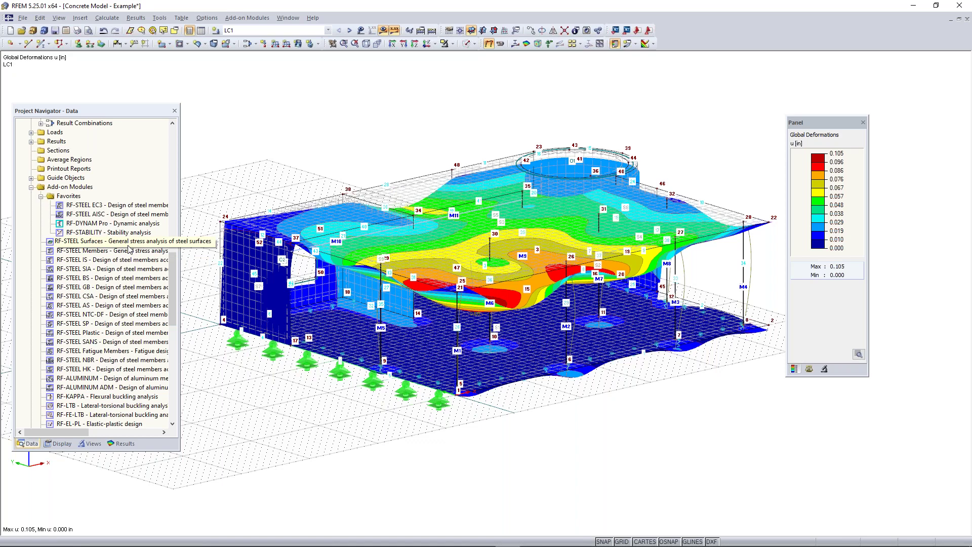
scroll(129, 248, down, 11)
scroll(128, 248, up, 12)
scroll(128, 248, up, 4)
scroll(128, 248, down, 16)
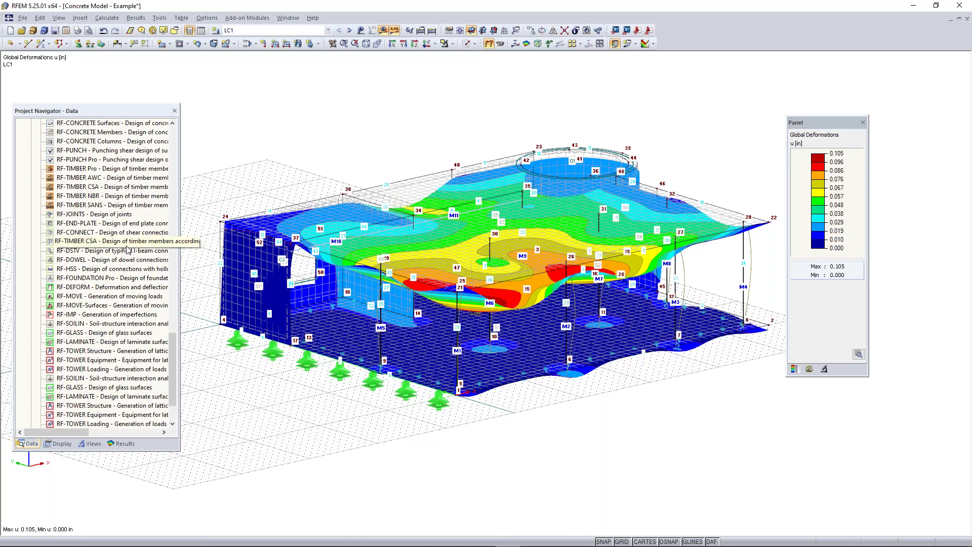
scroll(129, 247, up, 4)
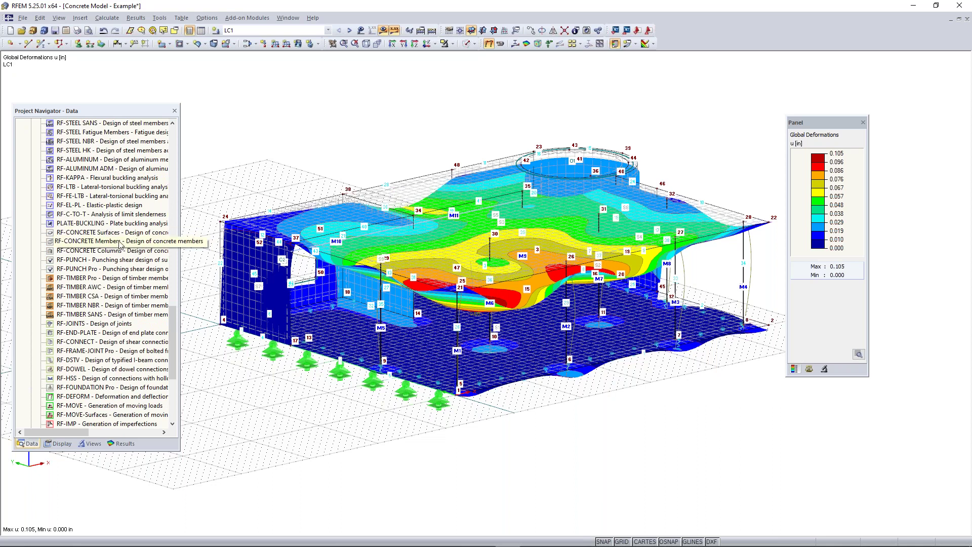
click(120, 242)
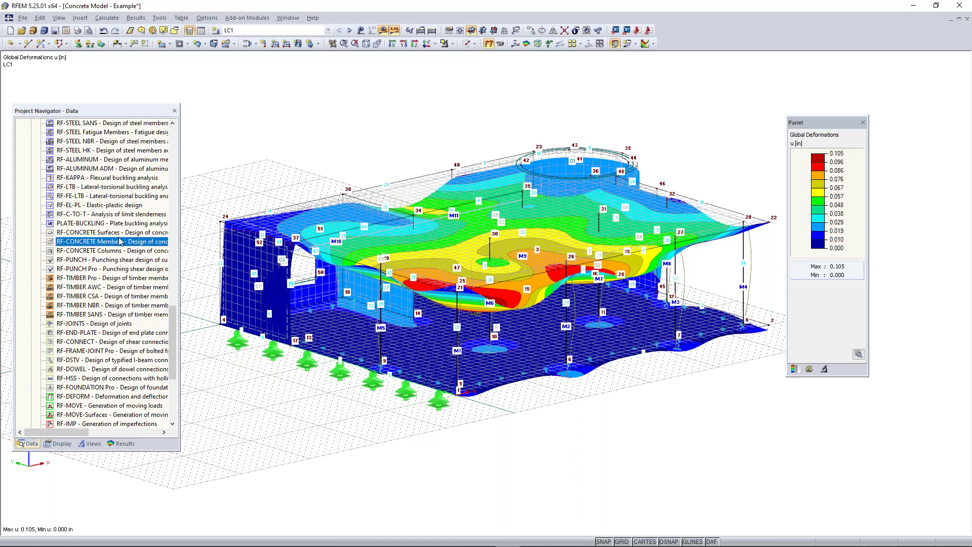
click(112, 234)
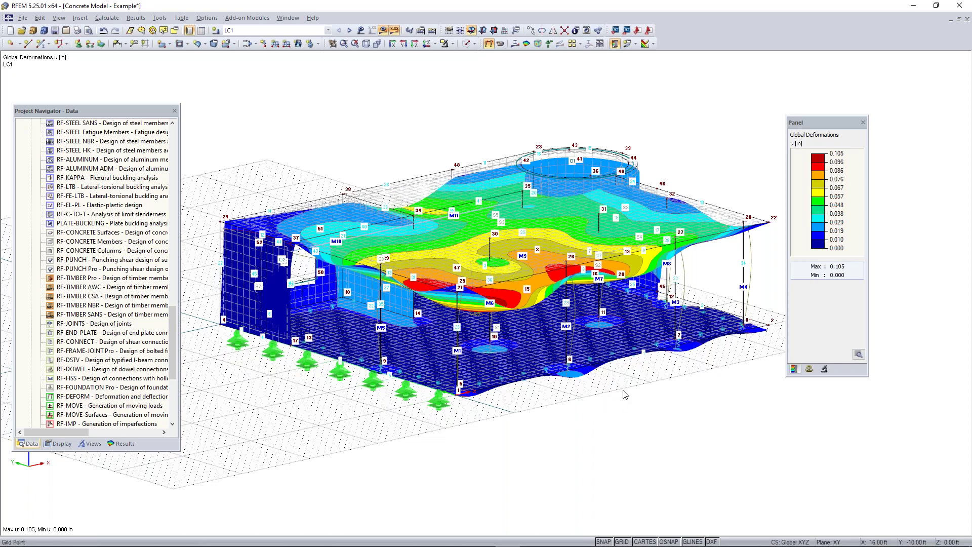
Step: Return to the PowerPoint slide show and advance through the Free Online Services slides to the closing contact slide
key(super)
mouse_move(468, 536)
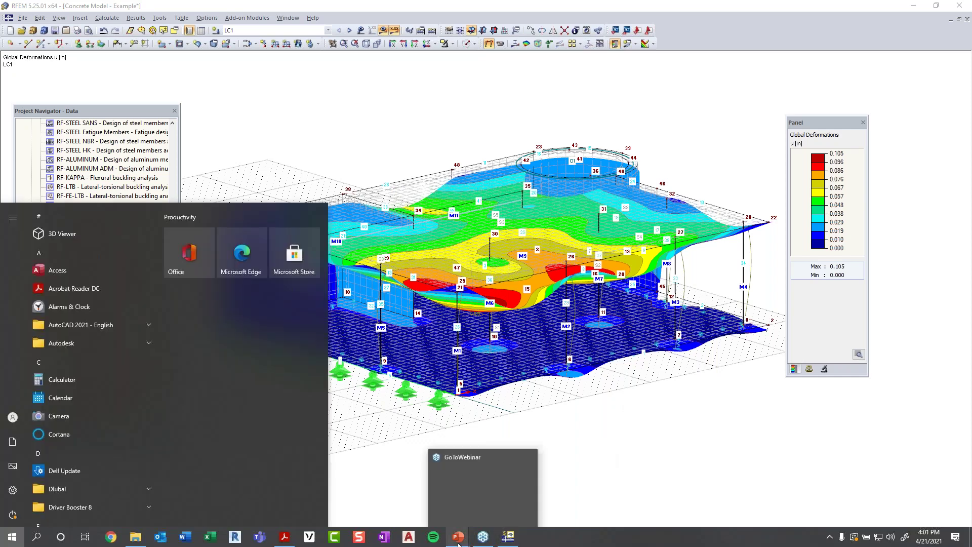
click(482, 517)
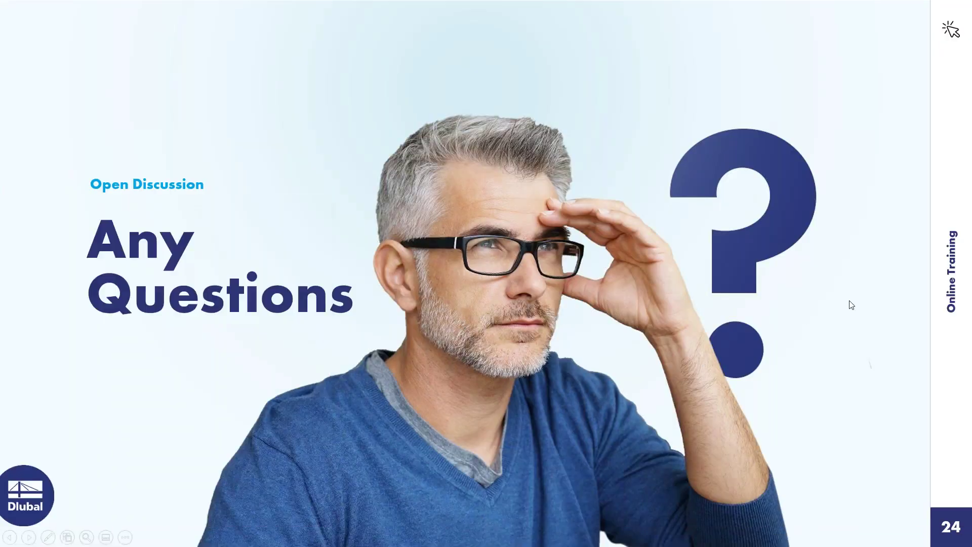
click(864, 299)
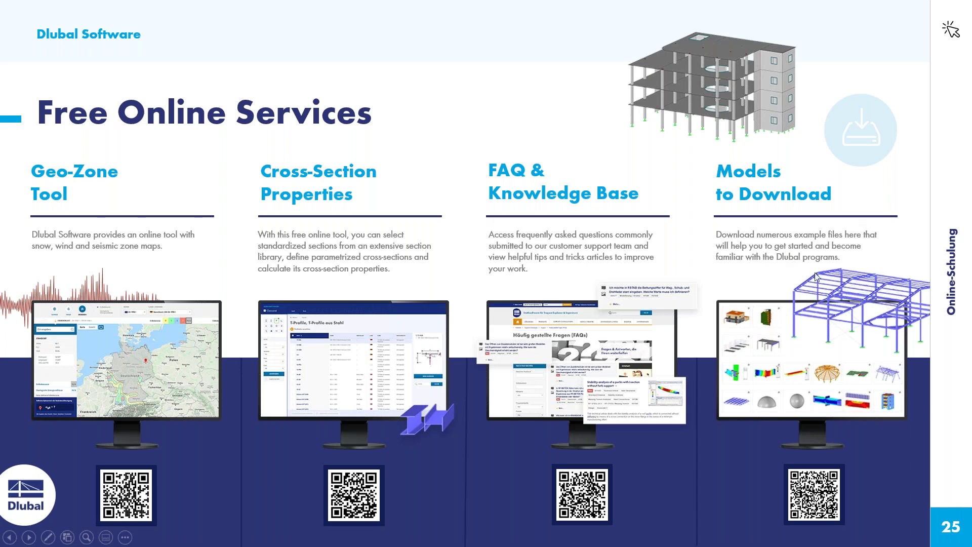
click(876, 287)
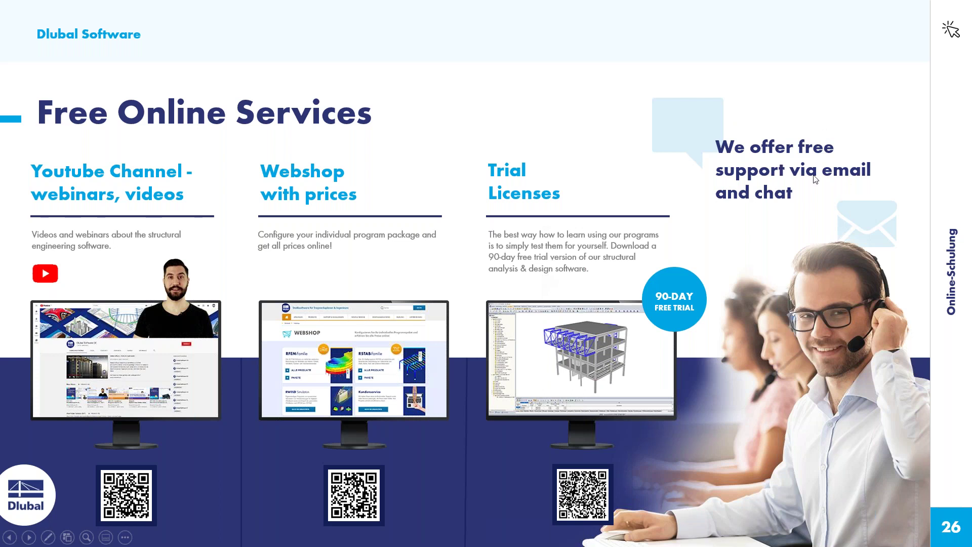
click(841, 199)
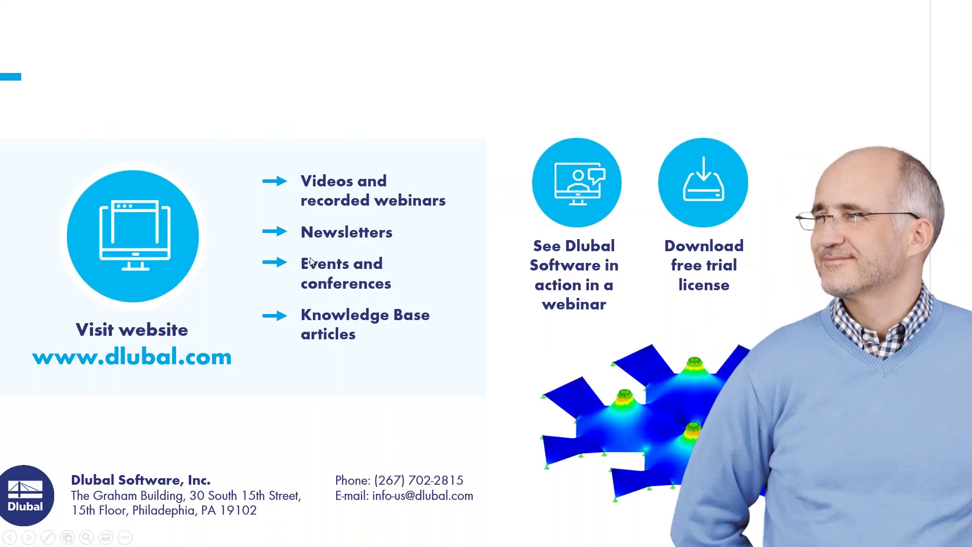